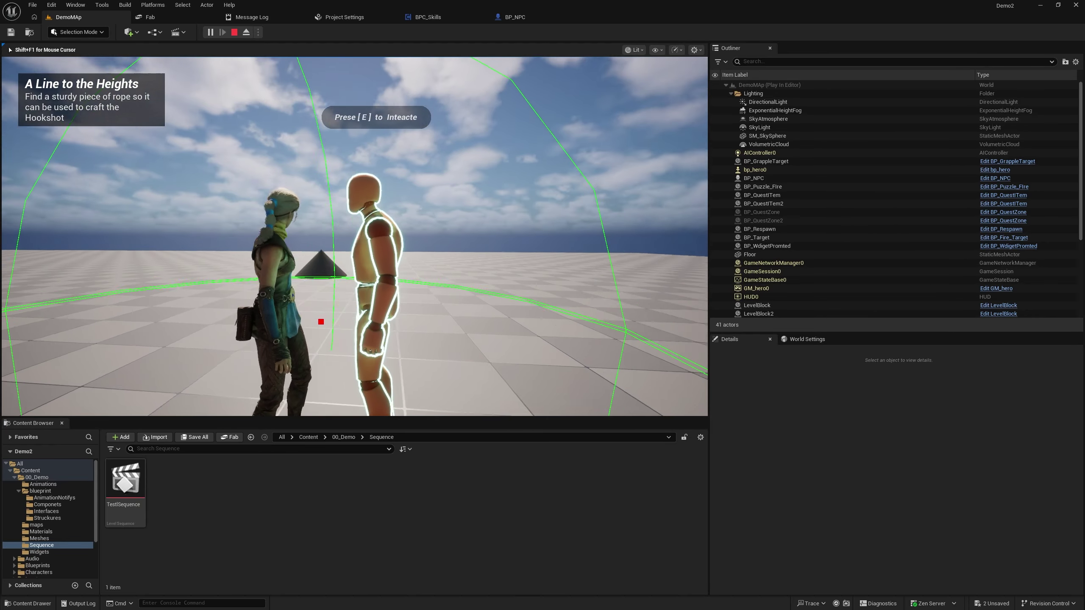
# Step: Test the NPC interaction in the running game and stop the play session
pyautogui.press('e')
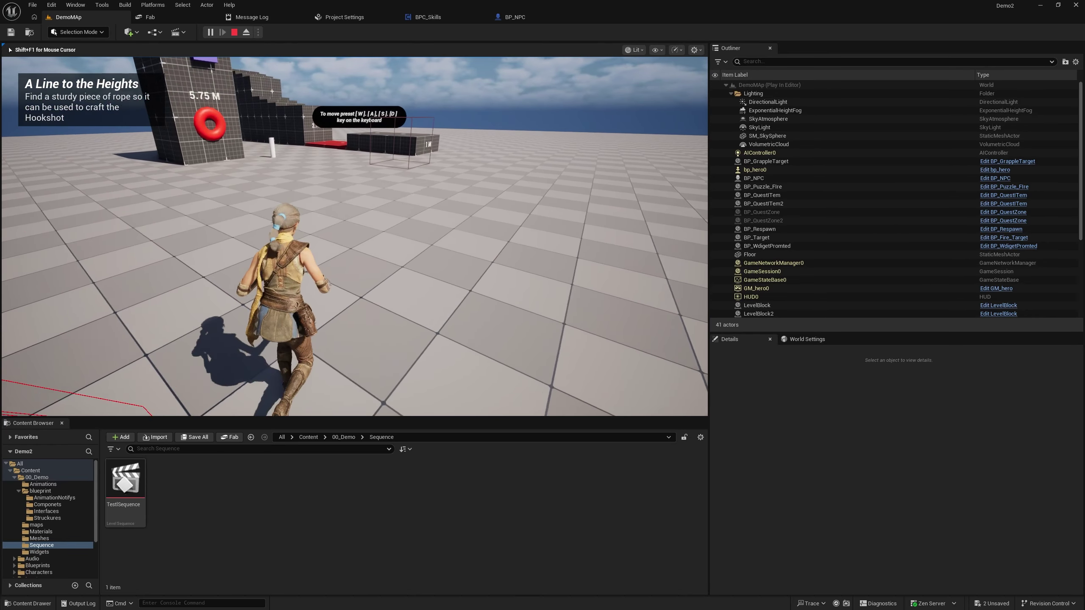
pyautogui.press('Escape')
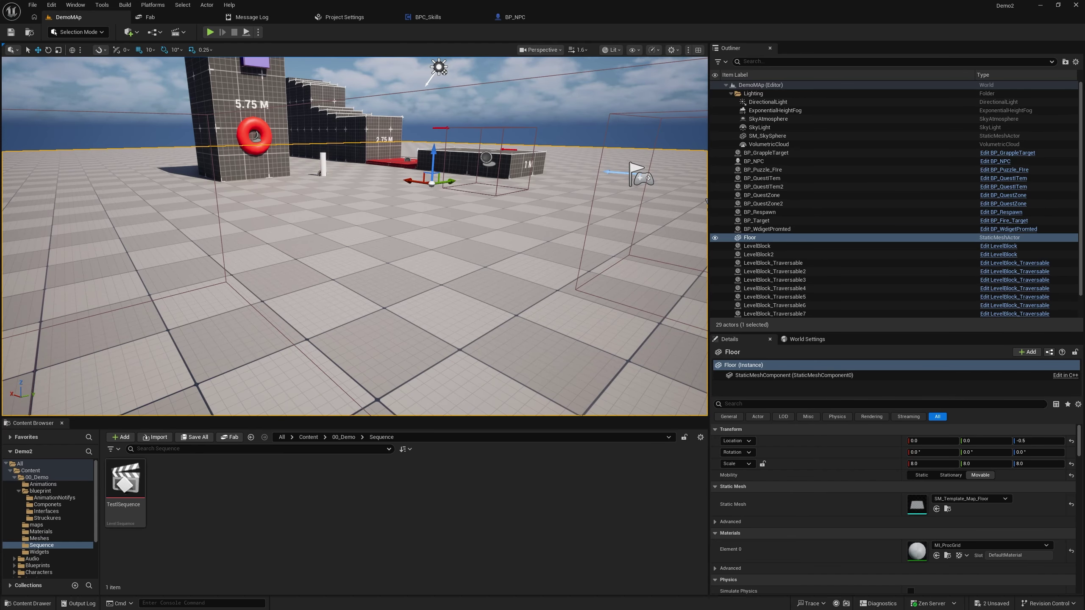
pyautogui.moveTo(265, 337)
pyautogui.mouseDown(button='right')
pyautogui.moveTo(239, 334)
pyautogui.moveTo(277, 340)
pyautogui.moveTo(261, 327)
pyautogui.mouseUp(button='right')
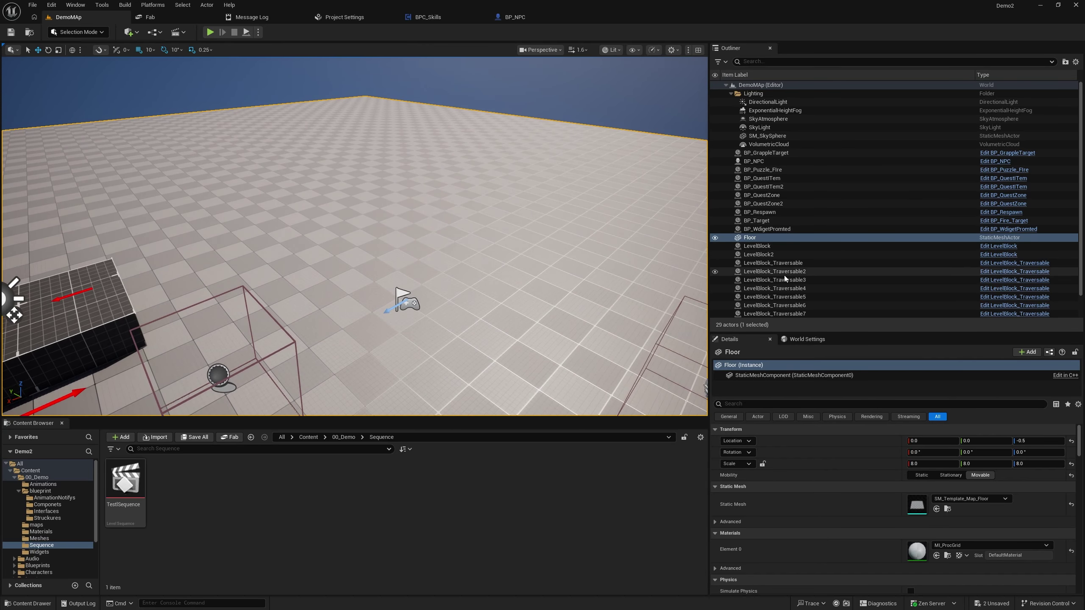
# Step: Group the actors from BP_NPC through BP_WdigetPromted into a new Outliner folder named GameMancics
pyautogui.click(747, 239)
pyautogui.click(748, 246)
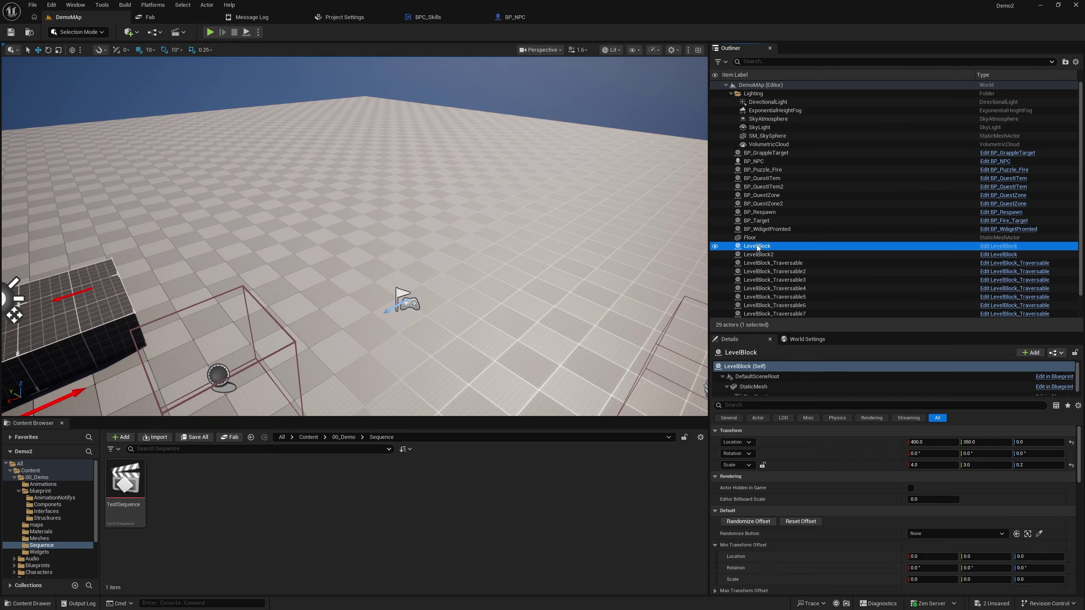
pyautogui.scroll(-2, 795, 237)
pyautogui.scroll(2, 802, 237)
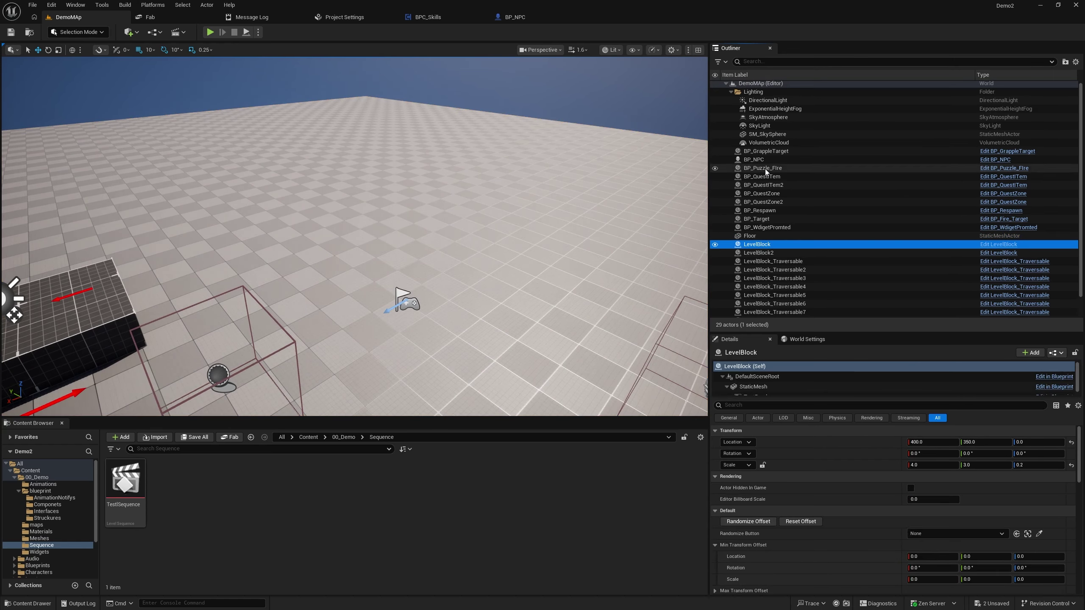
pyautogui.click(765, 227)
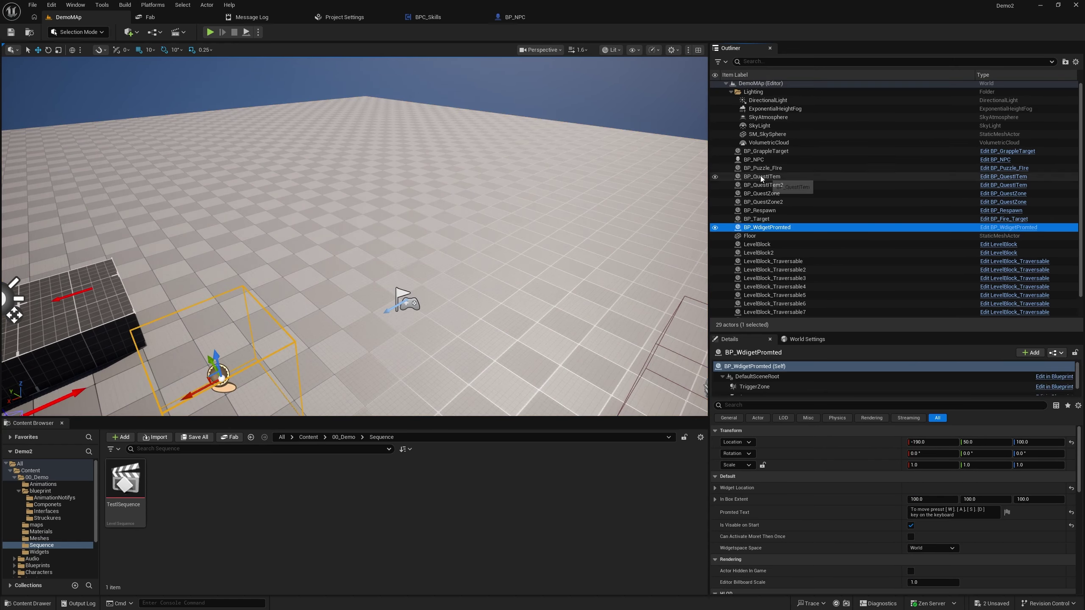
pyautogui.keyDown('shift'); pyautogui.click(765, 164); pyautogui.keyUp('shift')
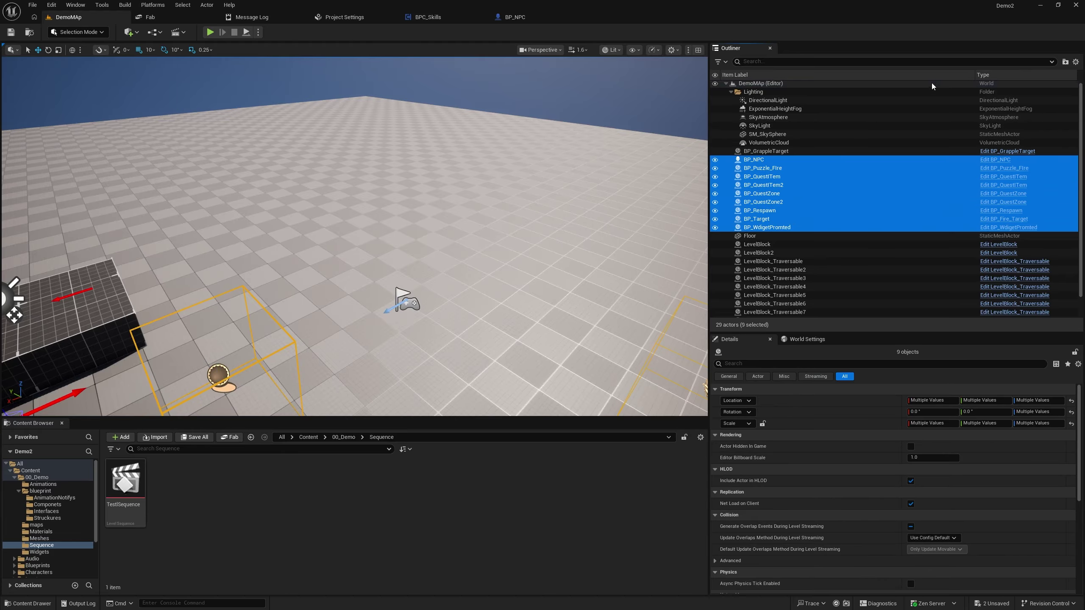
pyautogui.click(1065, 62)
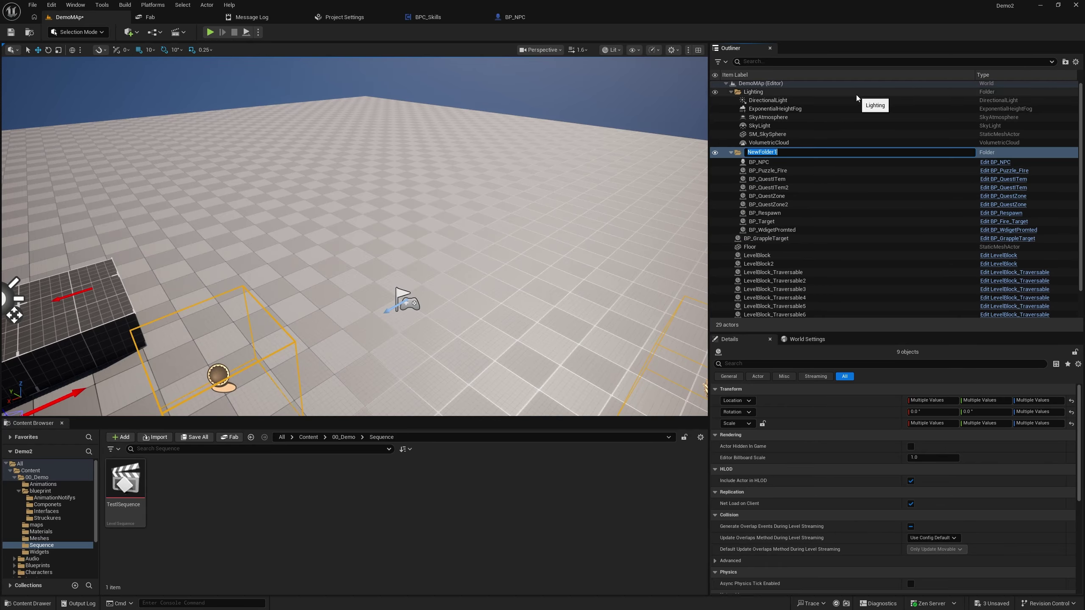
pyautogui.write('GameMancics')
pyautogui.press('Return')
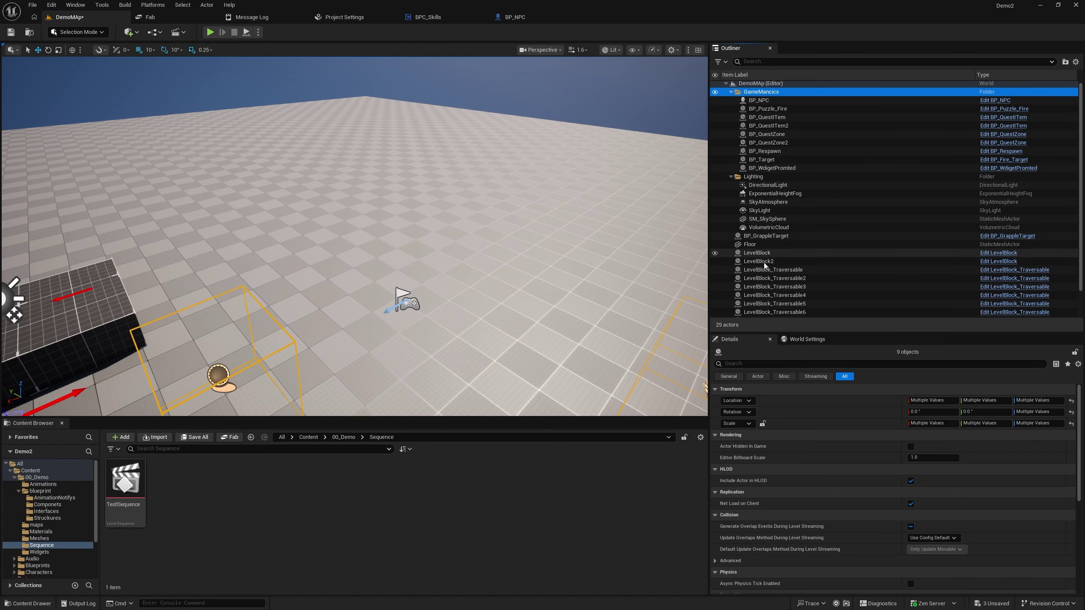
# Step: Group the Floor, both LevelBlock actors and all LevelBlock_Traversable actors into a new Outliner folder named Level
pyautogui.click(770, 253)
pyautogui.scroll(-1, 788, 276)
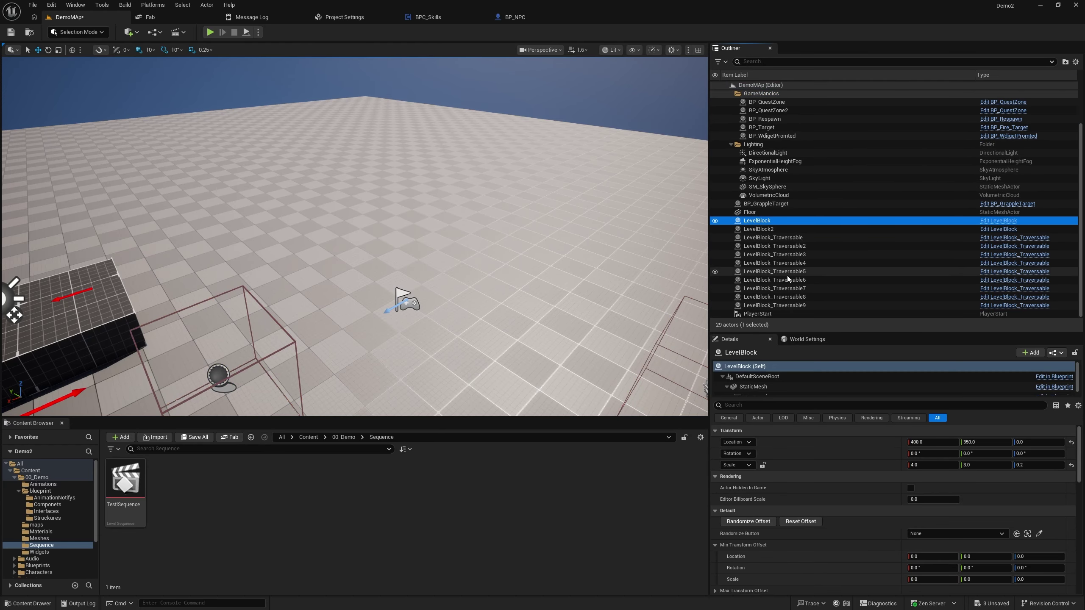
pyautogui.keyDown('shift'); pyautogui.click(779, 298); pyautogui.keyUp('shift')
pyautogui.keyDown('shift'); pyautogui.click(791, 305); pyautogui.keyUp('shift')
pyautogui.keyDown('ctrl'); pyautogui.click(793, 212); pyautogui.keyUp('ctrl')
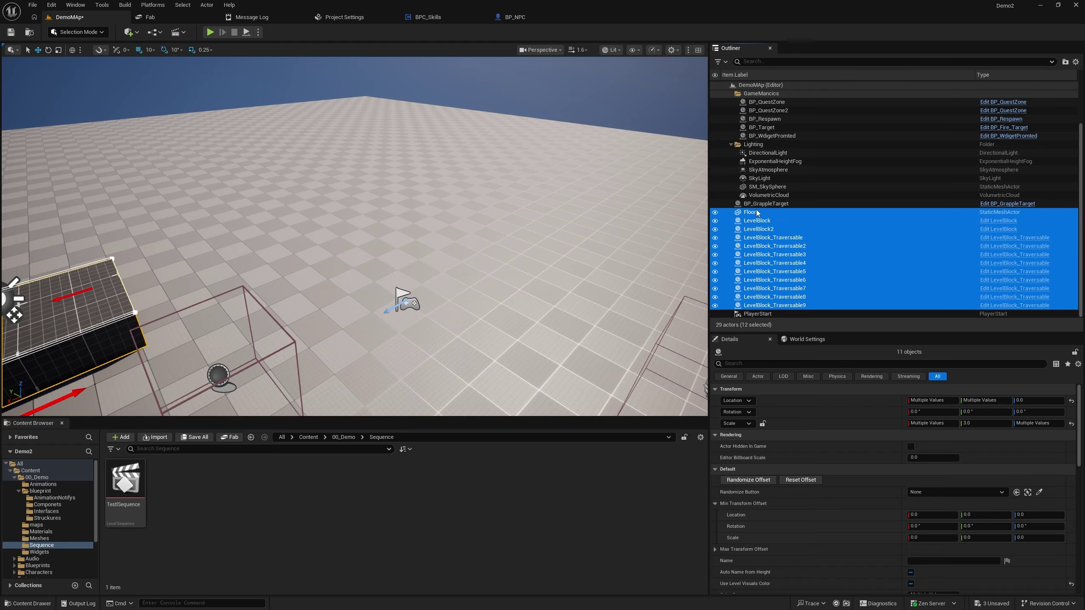
pyautogui.keyDown('ctrl'); pyautogui.click(793, 204); pyautogui.keyUp('ctrl')
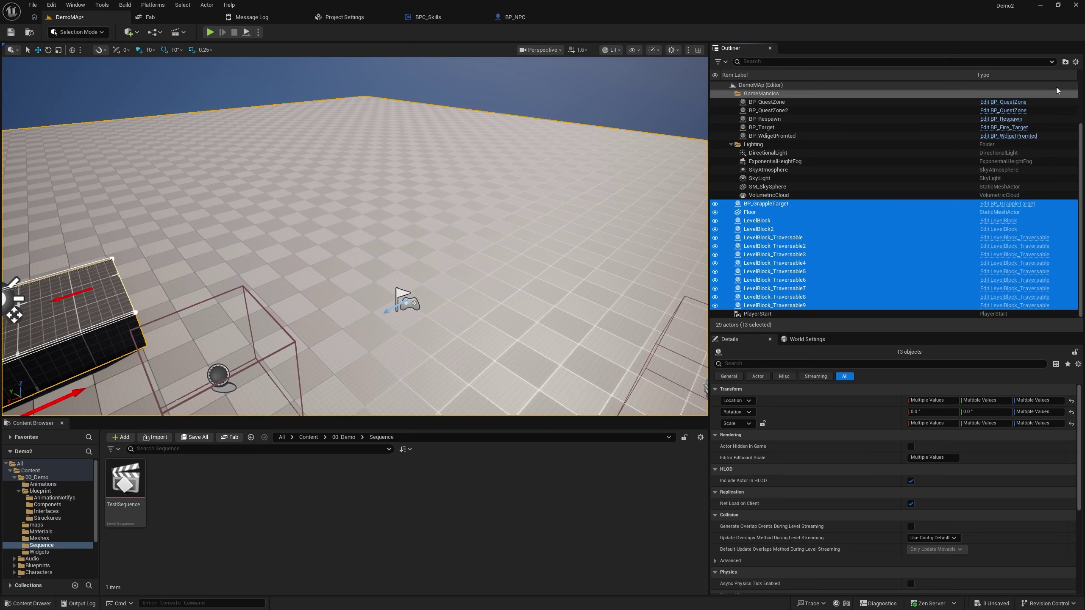
pyautogui.keyDown('ctrl'); pyautogui.click(797, 203); pyautogui.keyUp('ctrl')
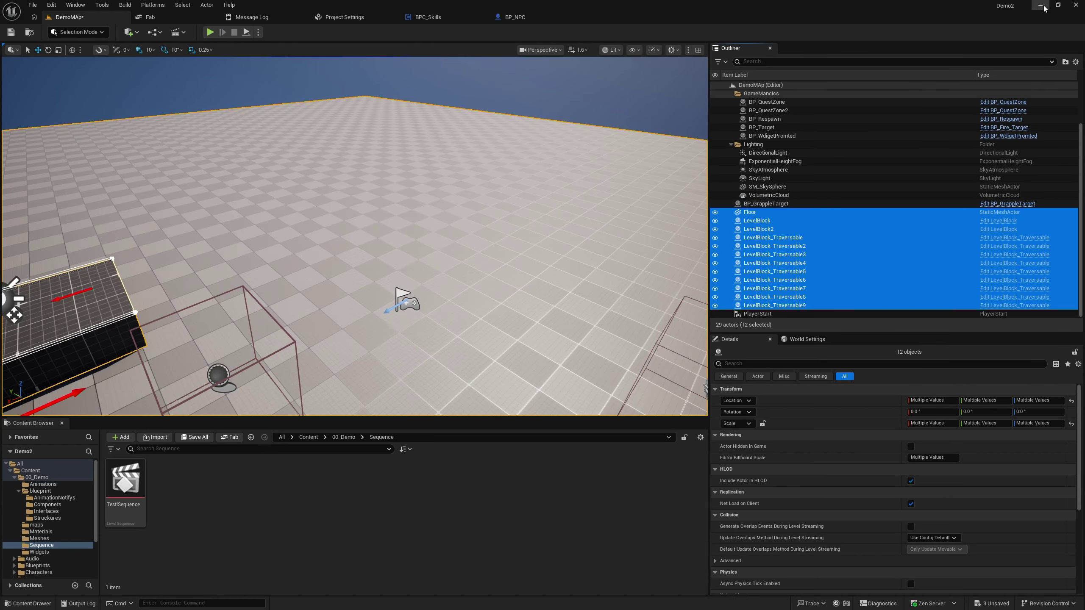
pyautogui.click(1064, 62)
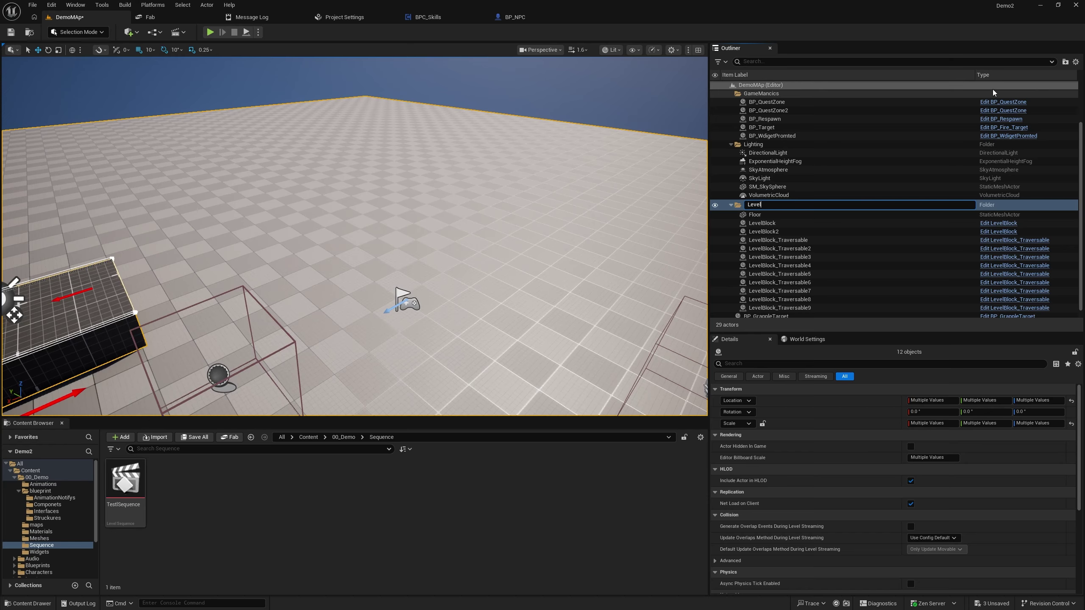
pyautogui.press('Return')
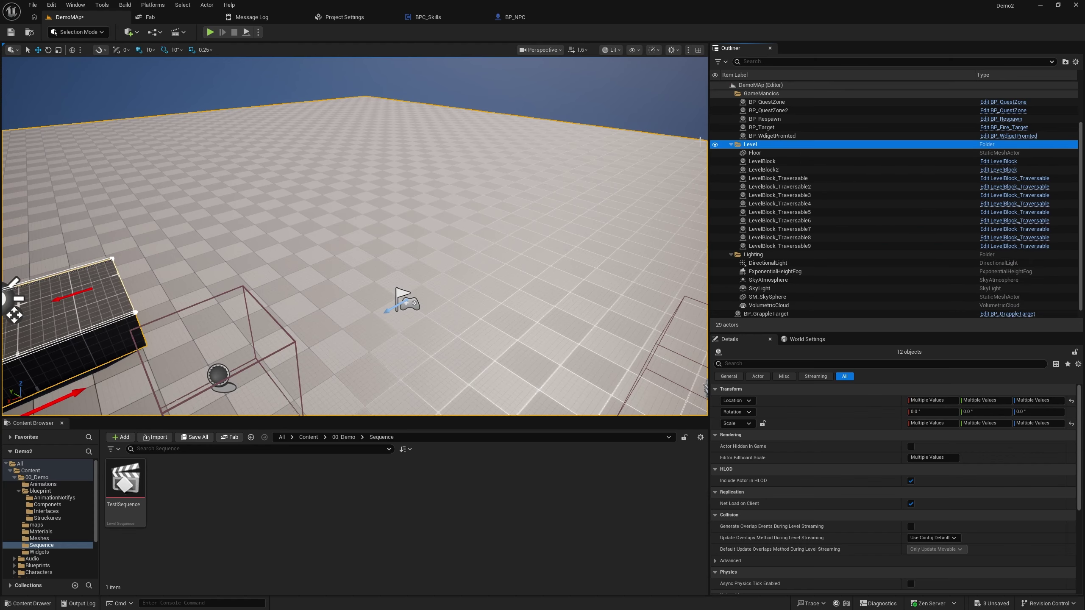
# Step: Collapse the Outliner folders, move BP_GrappleTarget into the GameMancics folder, and enlarge the actor details area
pyautogui.click(732, 145)
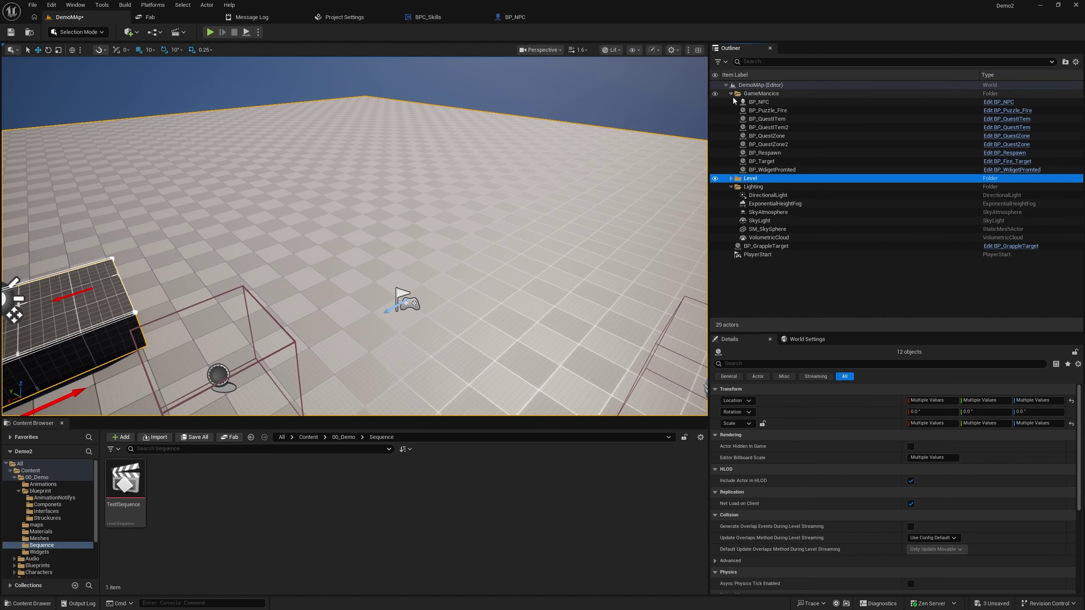
pyautogui.click(731, 94)
pyautogui.click(731, 110)
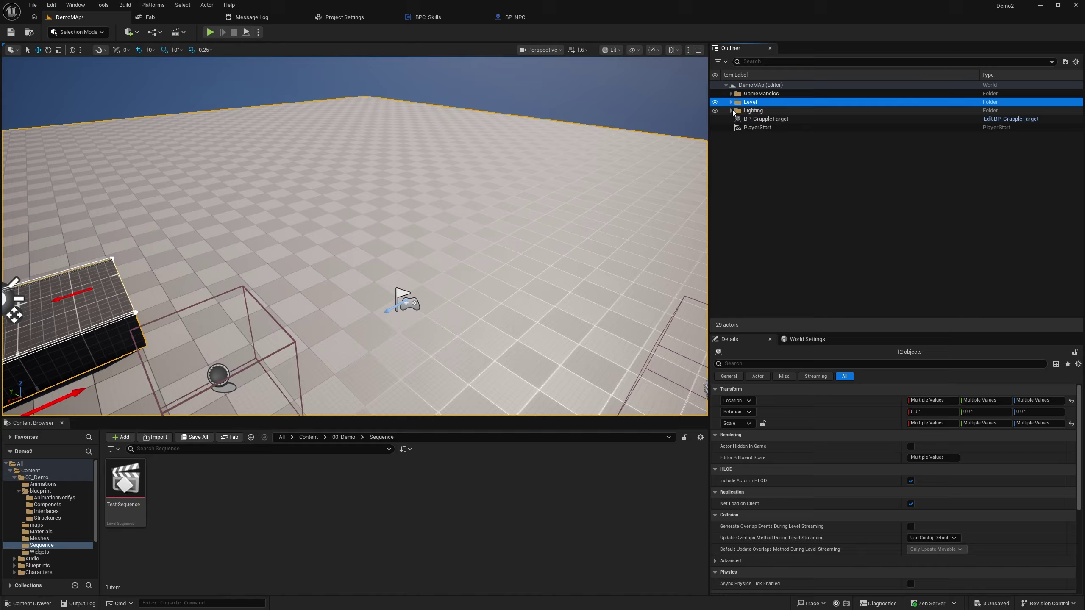
pyautogui.moveTo(749, 119); pyautogui.dragTo(751, 95)
pyautogui.click(731, 93)
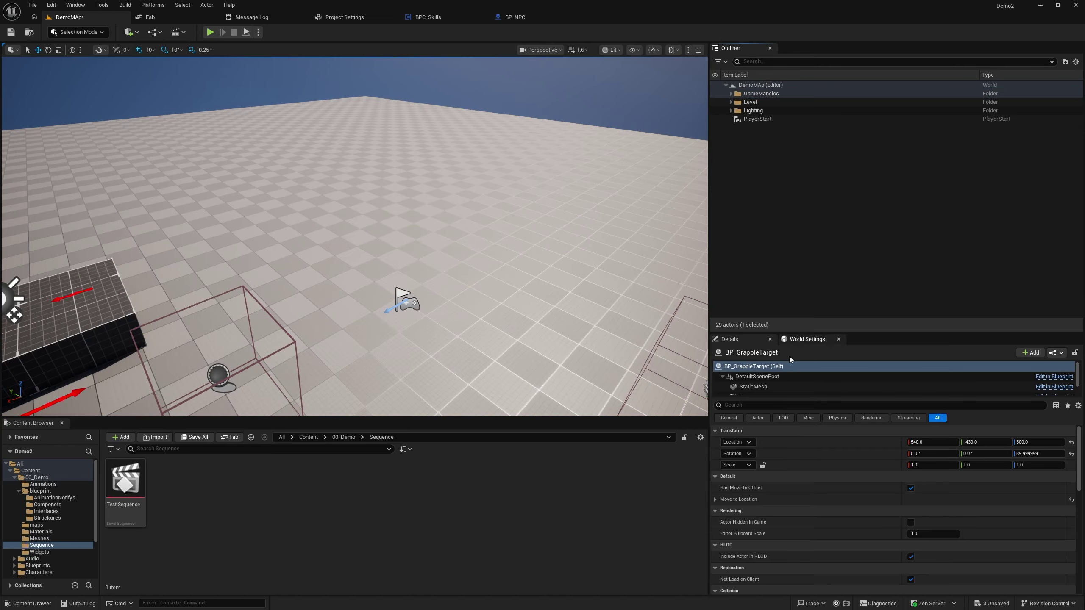
pyautogui.moveTo(754, 333); pyautogui.dragTo(754, 166)
pyautogui.click(218, 521)
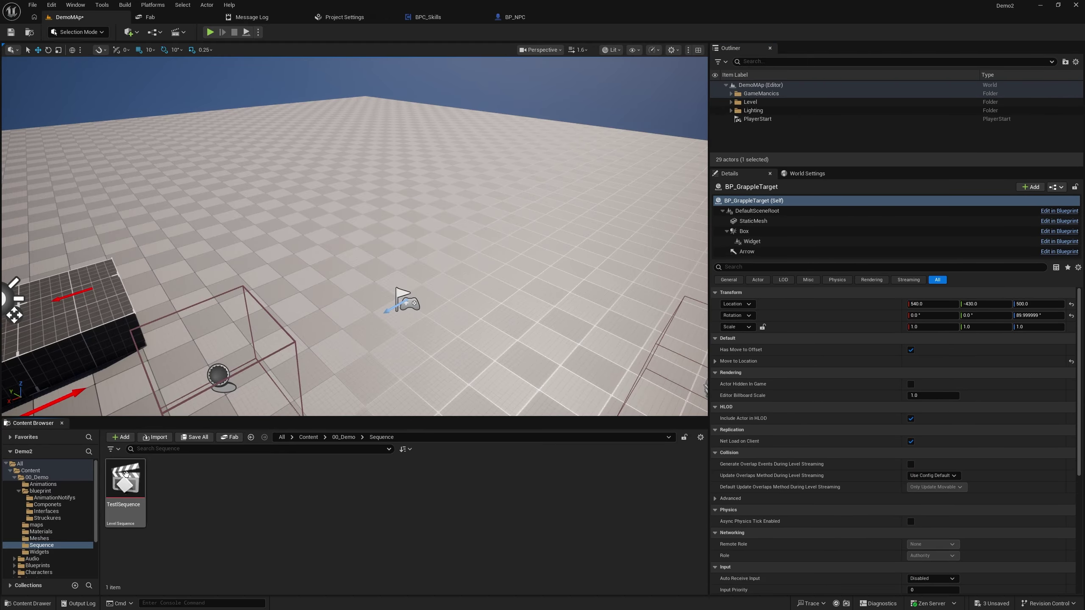
pyautogui.moveTo(239, 333); pyautogui.dragTo(141, 400, button='right')
pyautogui.click(140, 484)
pyautogui.press('Delete')
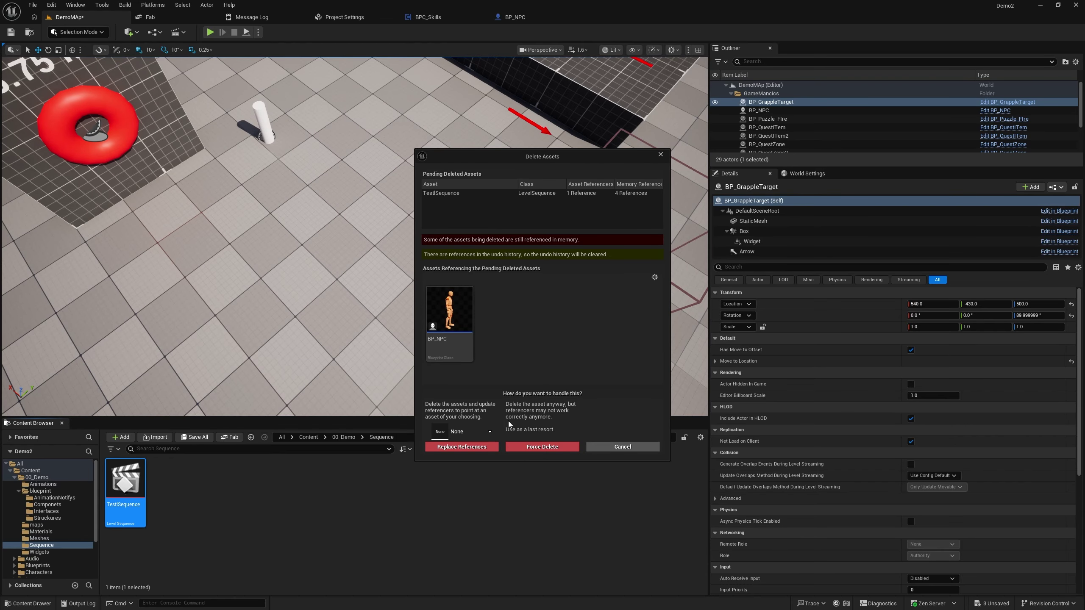
pyautogui.click(612, 448)
# Step: Delete the Level Sequence variable from the BP_NPC blueprint, and compile and save the blueprint
pyautogui.moveTo(431, 222); pyautogui.dragTo(424, 210, button='right')
pyautogui.click(952, 110)
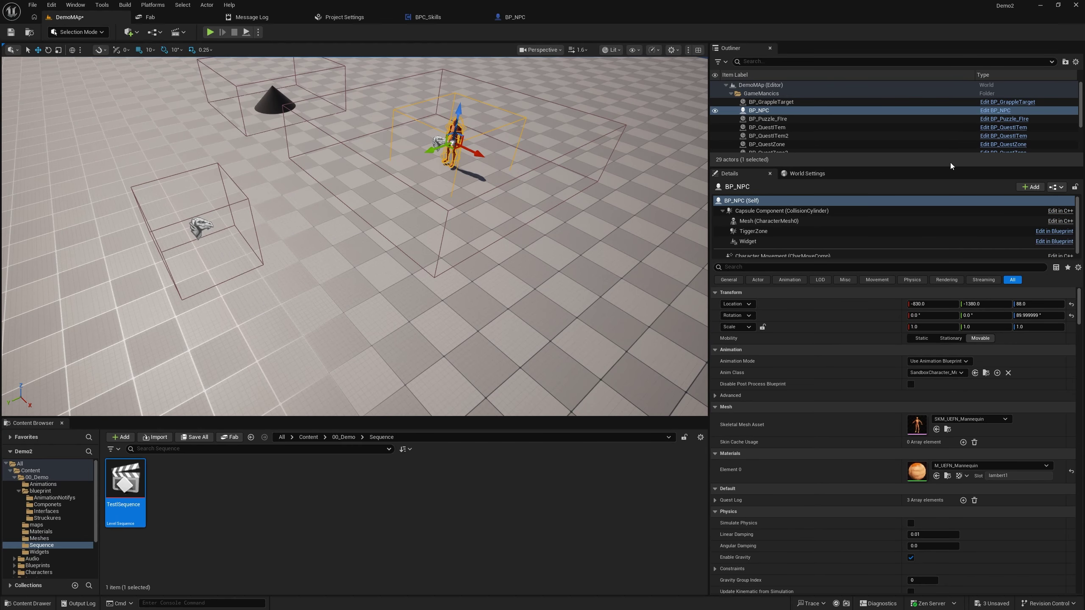
pyautogui.click(996, 111)
pyautogui.scroll(-3, 669, 218)
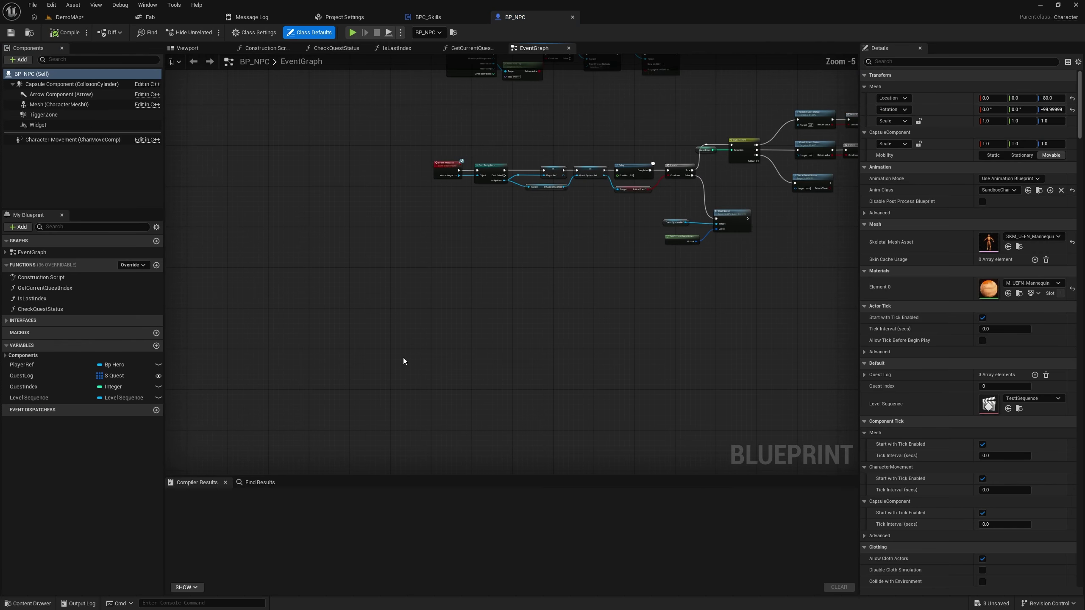
pyautogui.click(38, 400)
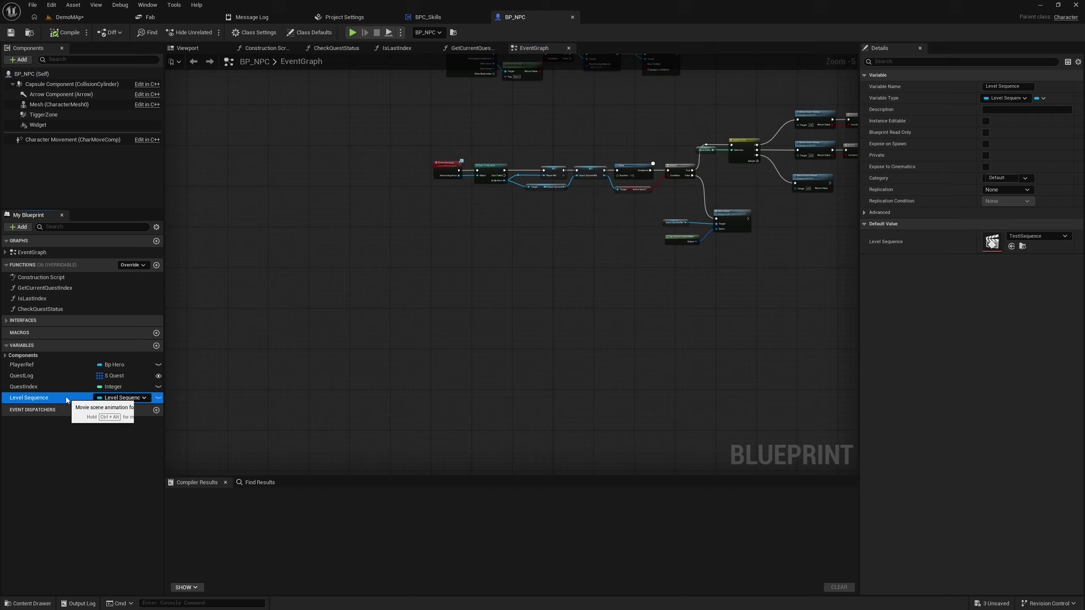
pyautogui.press('Delete')
pyautogui.click(64, 33)
pyautogui.click(11, 33)
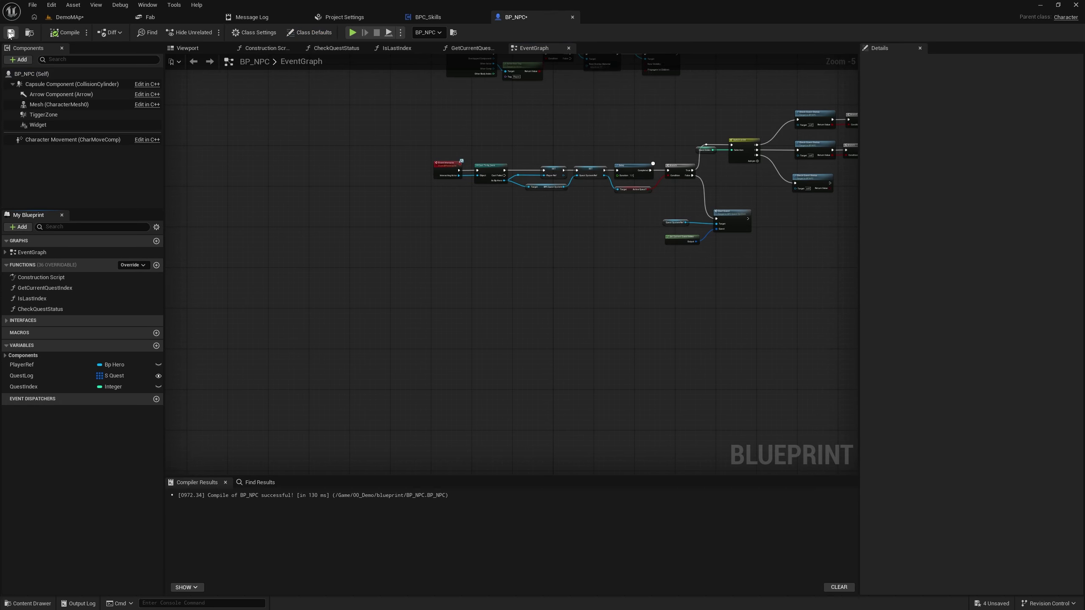
# Step: Return to DemoMAp and delete the test level sequence asset from the Sequence folder
pyautogui.click(64, 17)
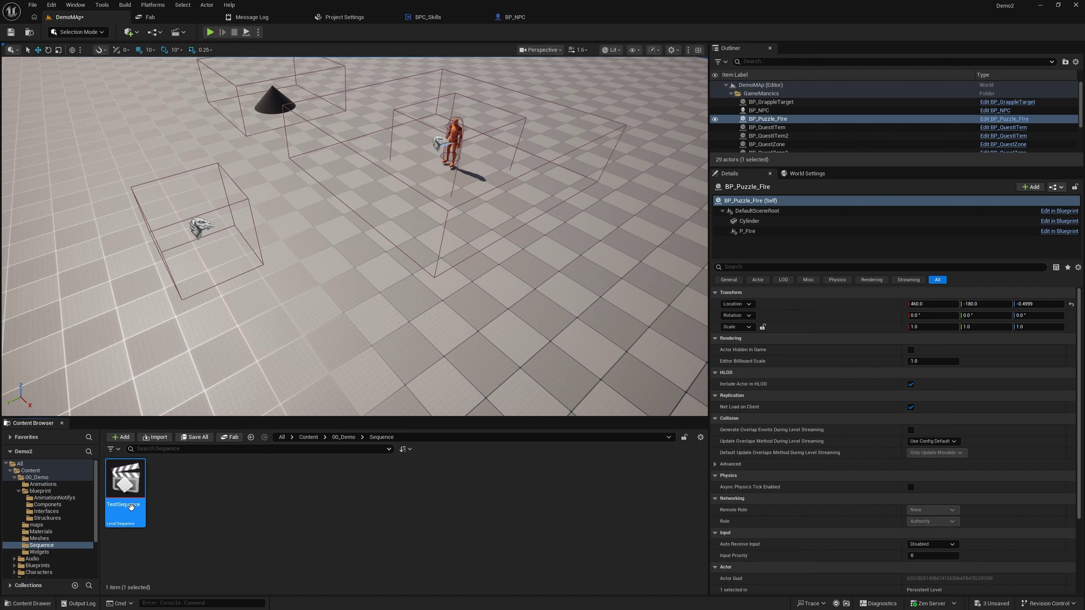
pyautogui.press('Delete')
pyautogui.click(450, 447)
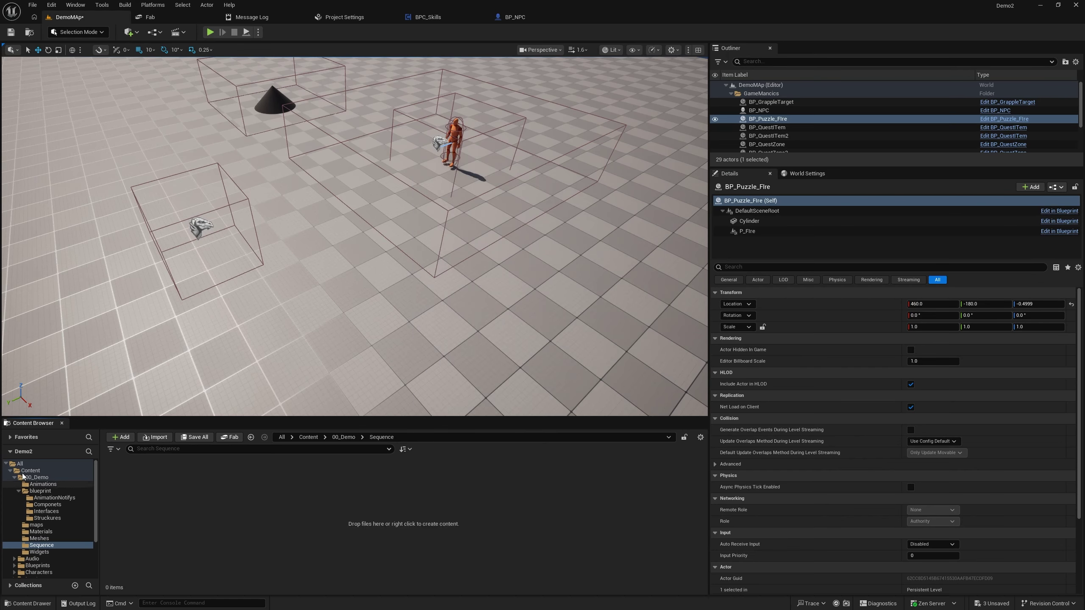
# Step: Import SM_StoneDoorwayFBX.fbx into the 00_Demo Meshes folder with the Default Assets Pipeline settings
pyautogui.click(19, 491)
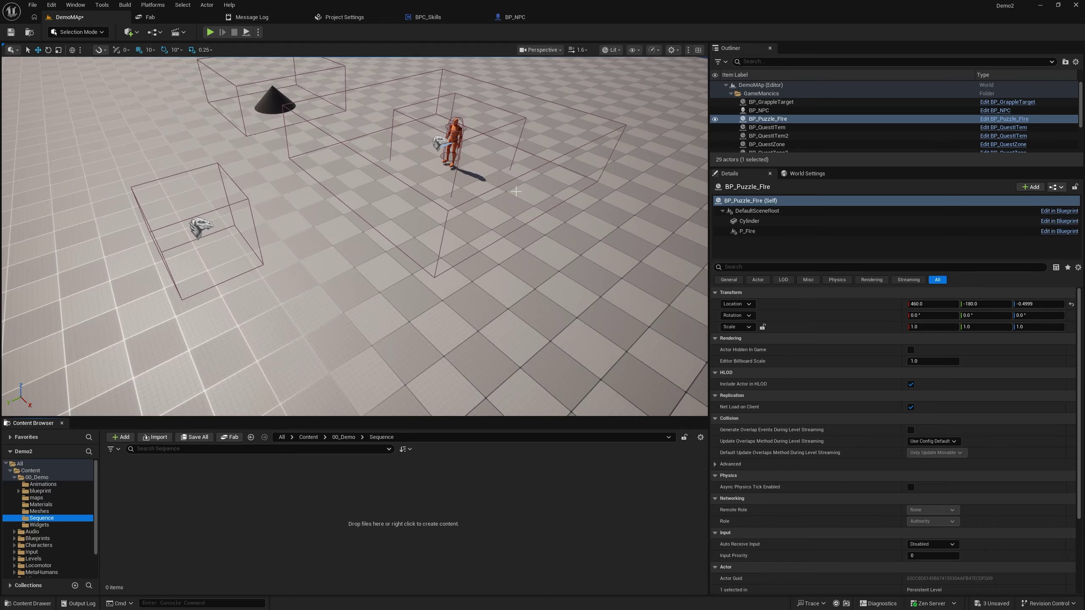
pyautogui.moveTo(516, 191); pyautogui.dragTo(466, 177, button='right')
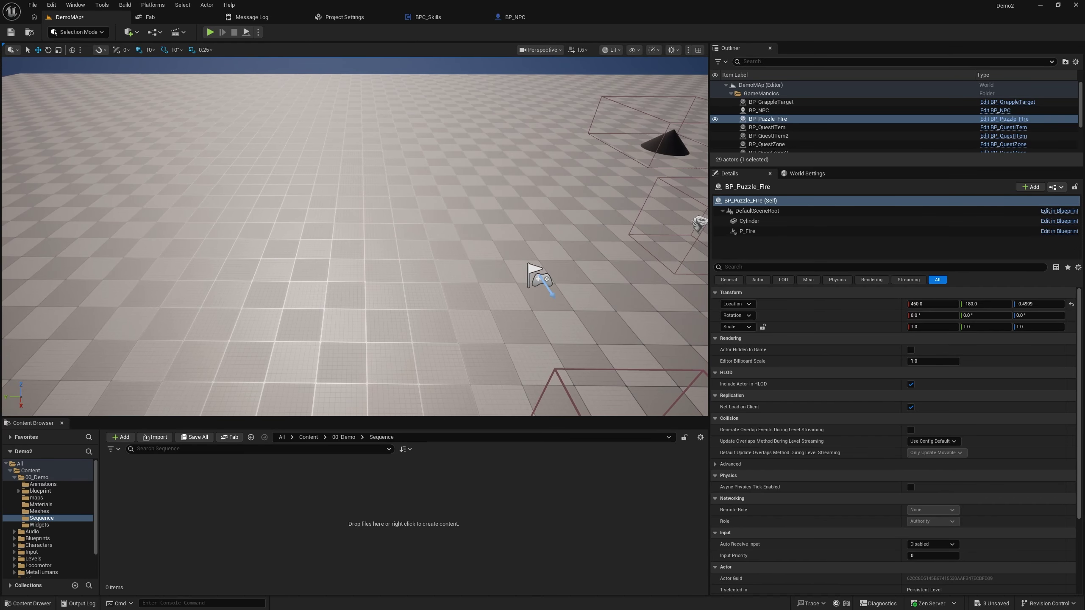
pyautogui.click(39, 512)
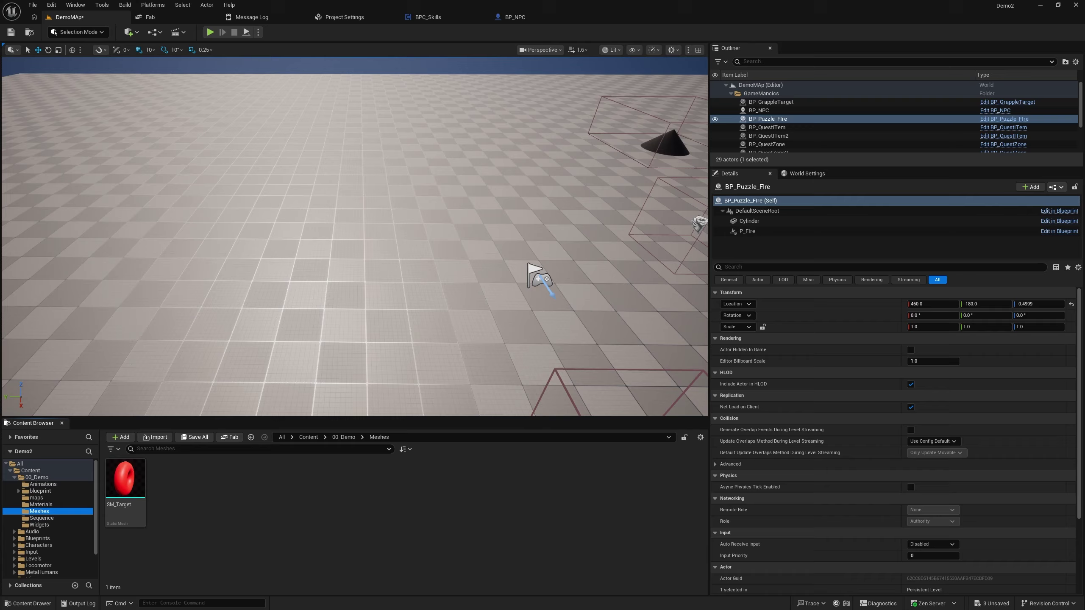
pyautogui.moveTo(125, 479); pyautogui.dragTo(327, 543)
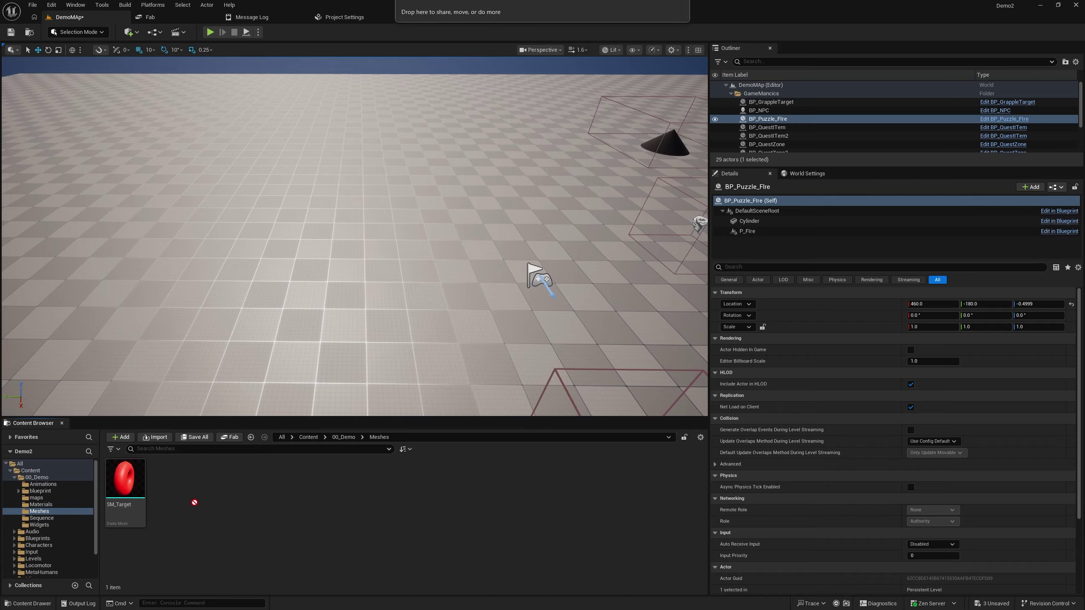
pyautogui.moveTo(239, 515); pyautogui.dragTo(239, 515)
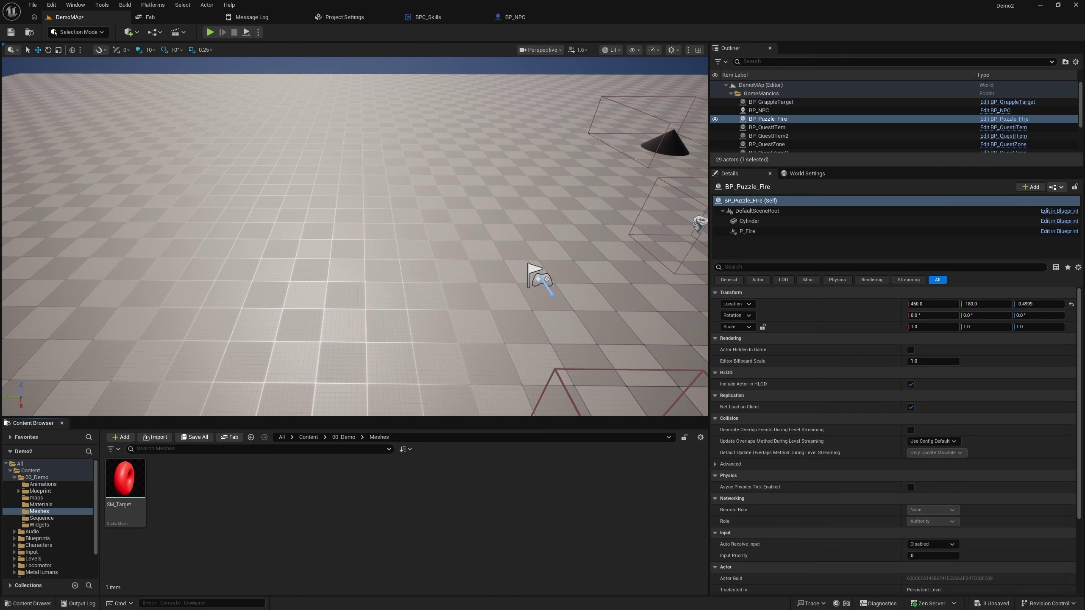
pyautogui.moveTo(127, 503); pyautogui.dragTo(214, 505)
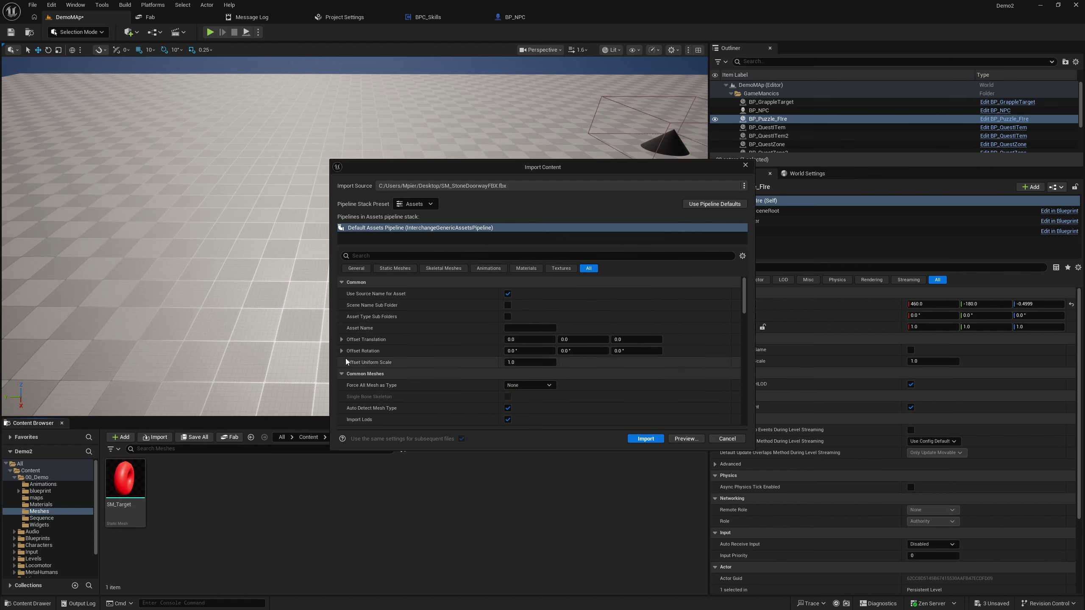
pyautogui.click(646, 440)
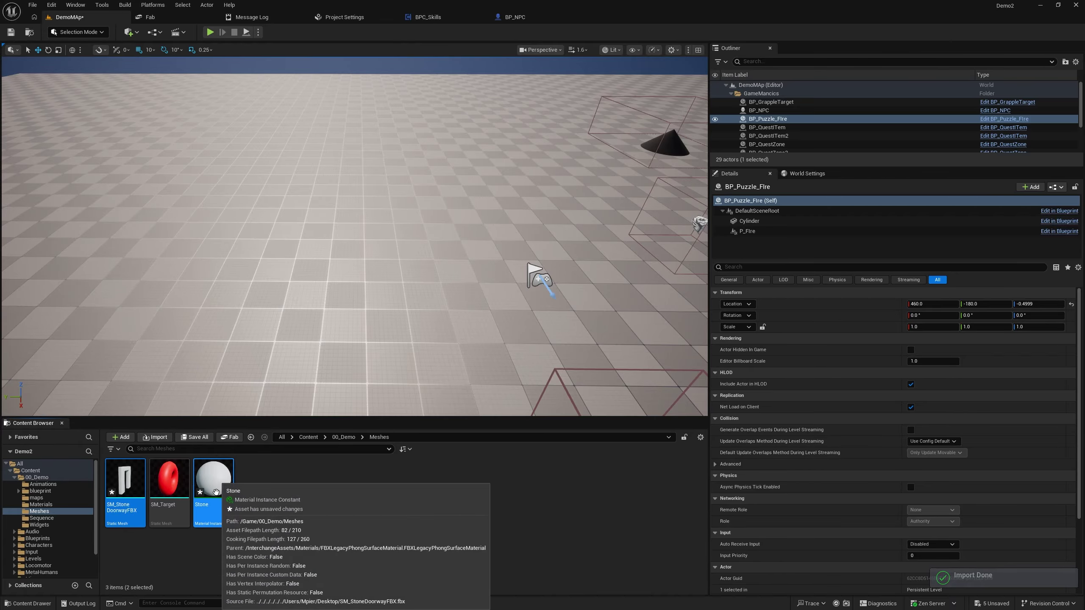
pyautogui.click(220, 494)
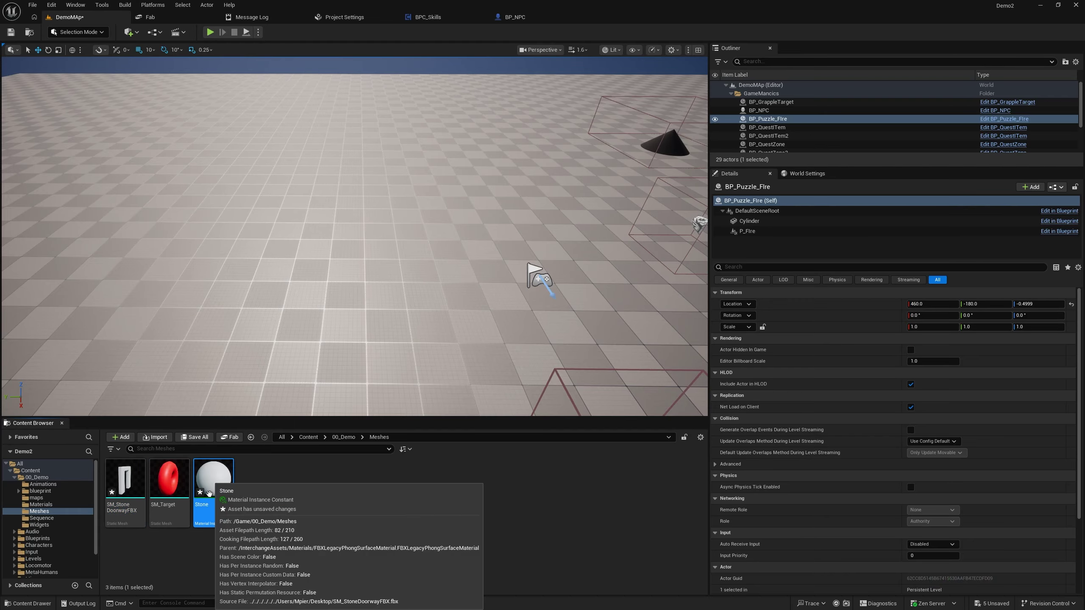
pyautogui.press('Delete')
pyautogui.press('Escape')
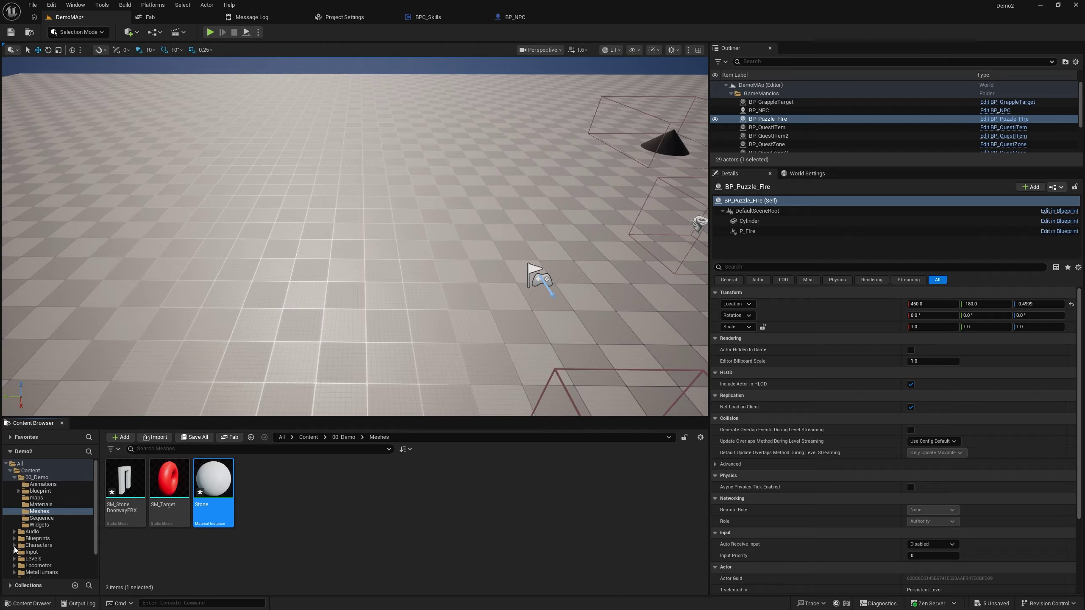
# Step: Browse the Meshes and Materials folders of LevelPrototyping under Levels and select the M_Grid material
pyautogui.click(15, 559)
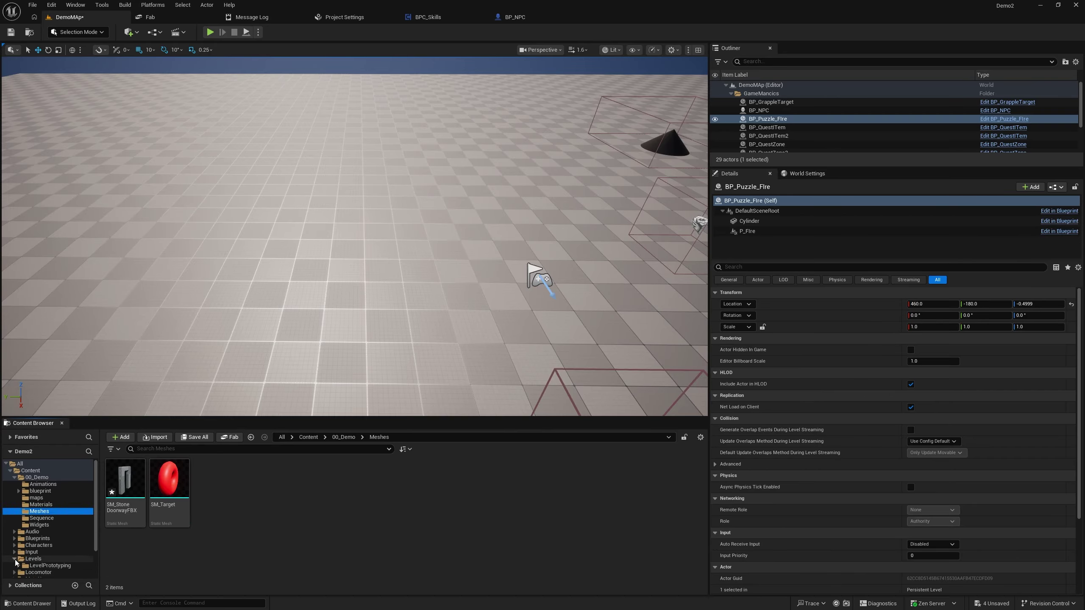
pyautogui.click(19, 566)
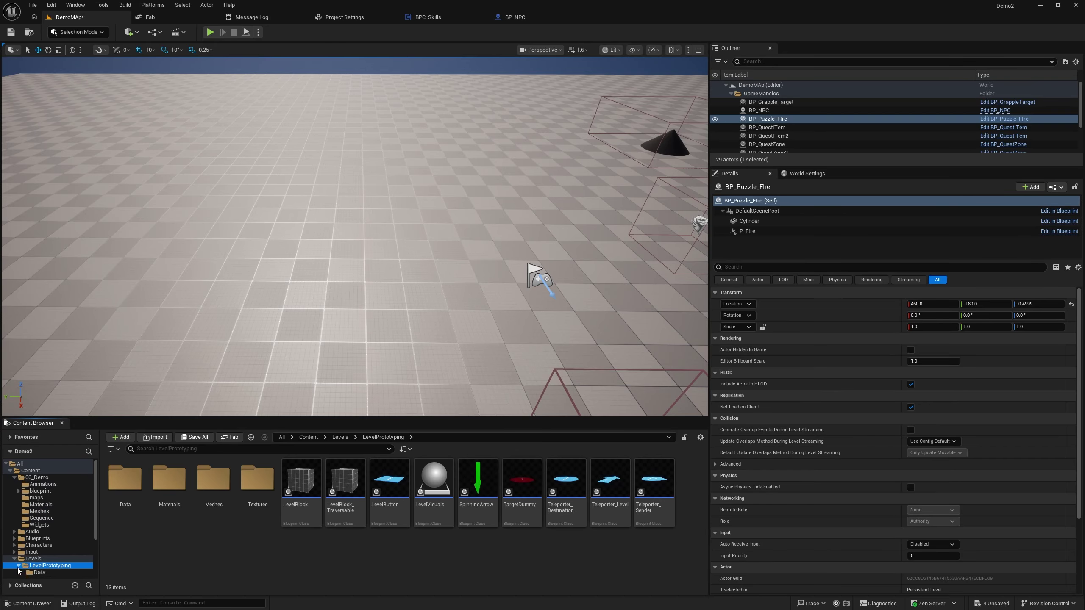
pyautogui.doubleClick(213, 478)
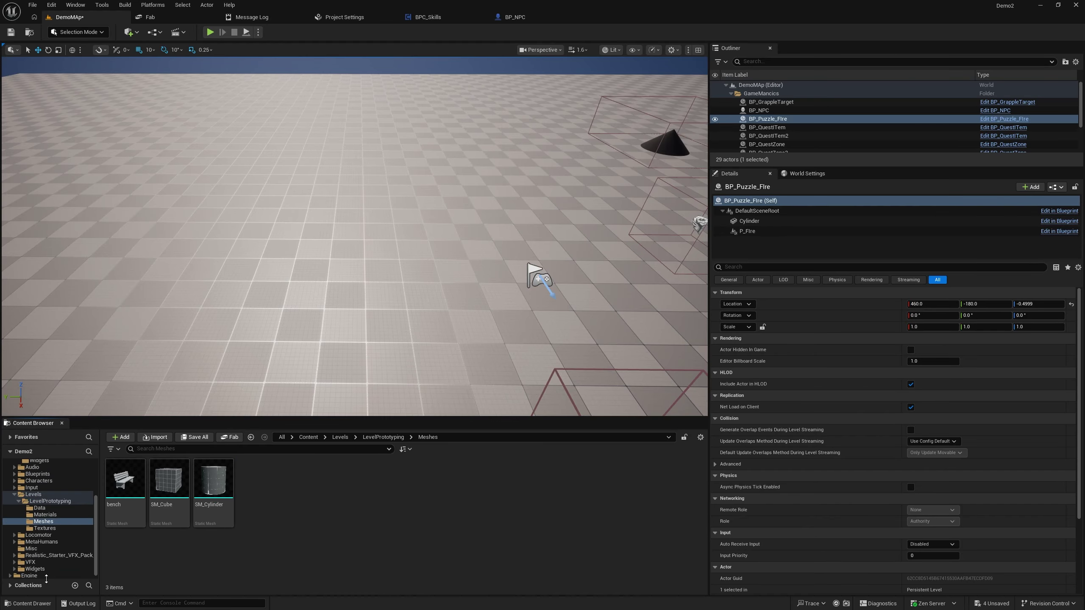
pyautogui.click(45, 515)
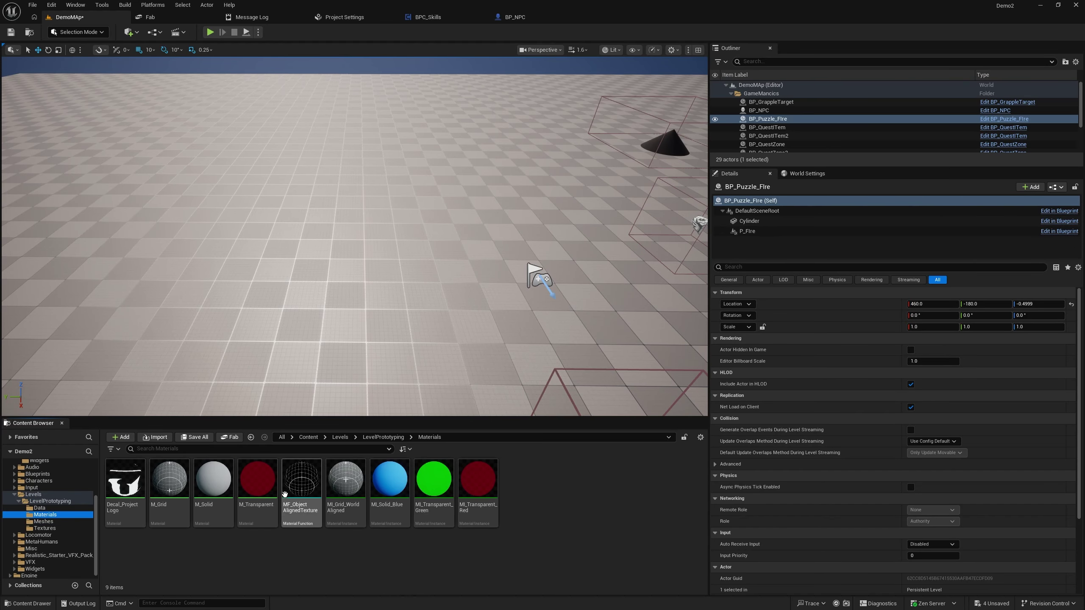
pyautogui.click(169, 492)
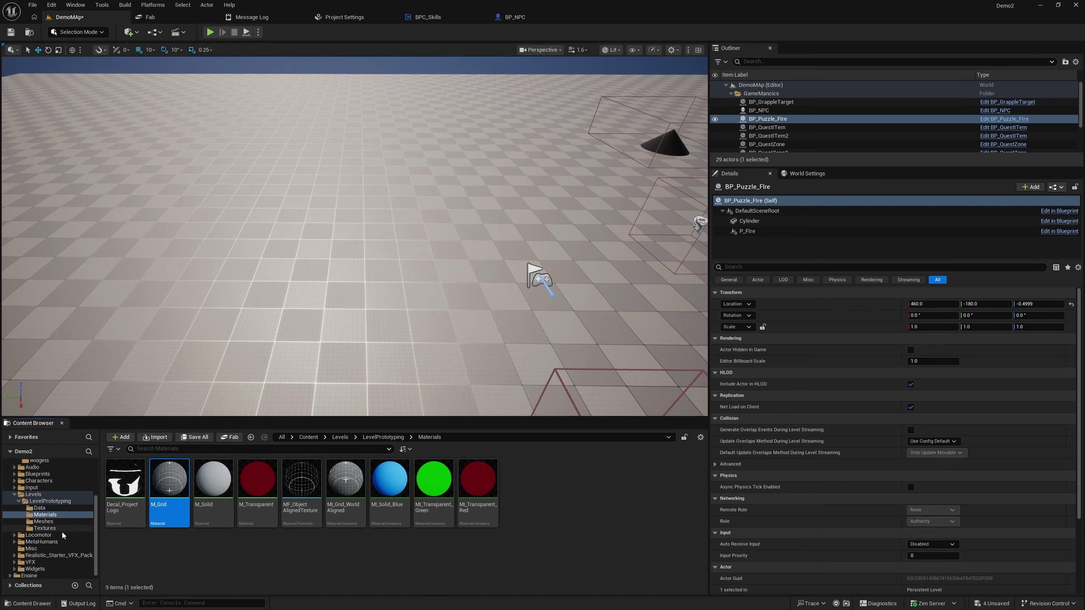
# Step: Open SM_StoneDoorwayFBX from the 00_Demo Meshes folder for editing and close its Convex Decomposition settings
pyautogui.scroll(3, 51, 508)
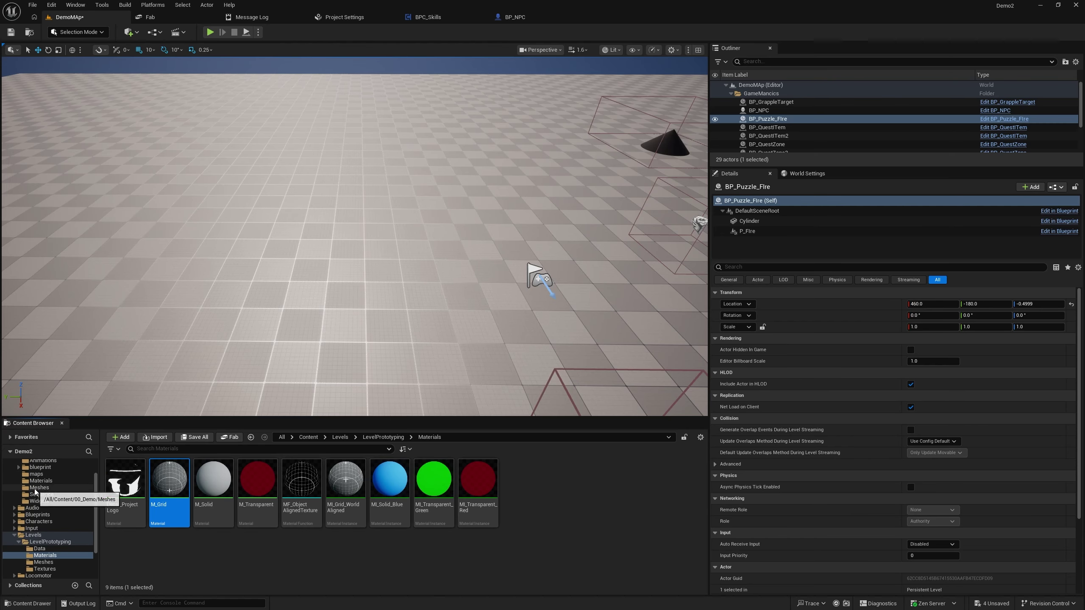
pyautogui.click(39, 488)
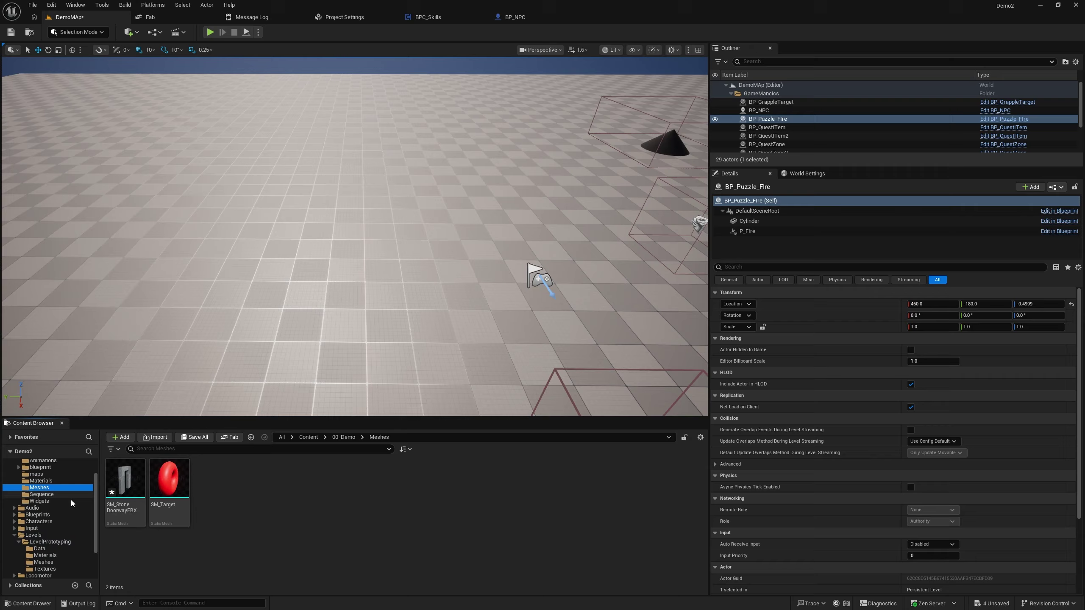
pyautogui.click(124, 501)
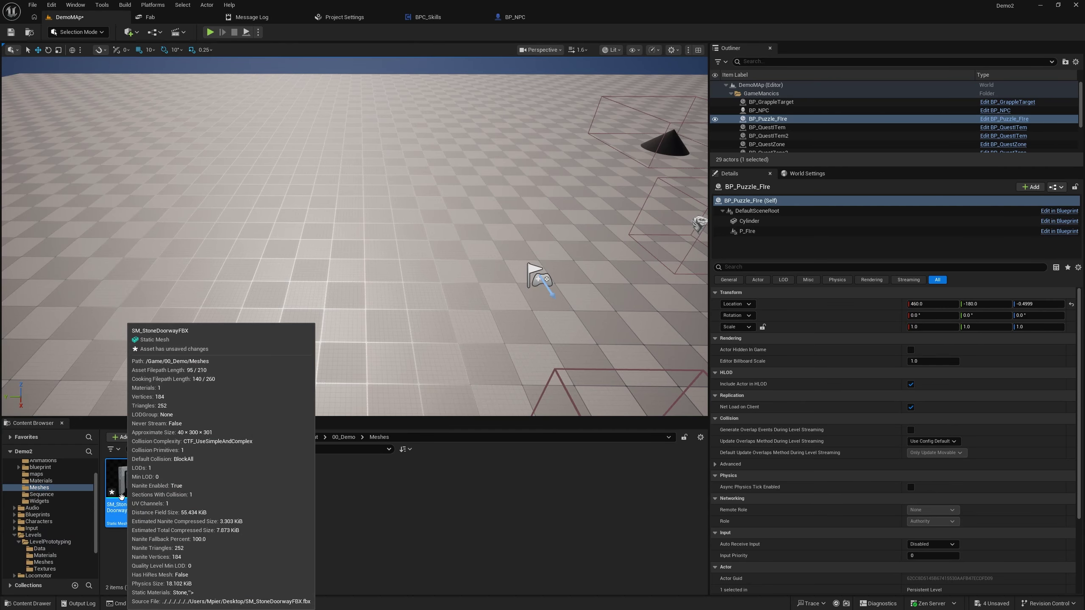
pyautogui.press('Return')
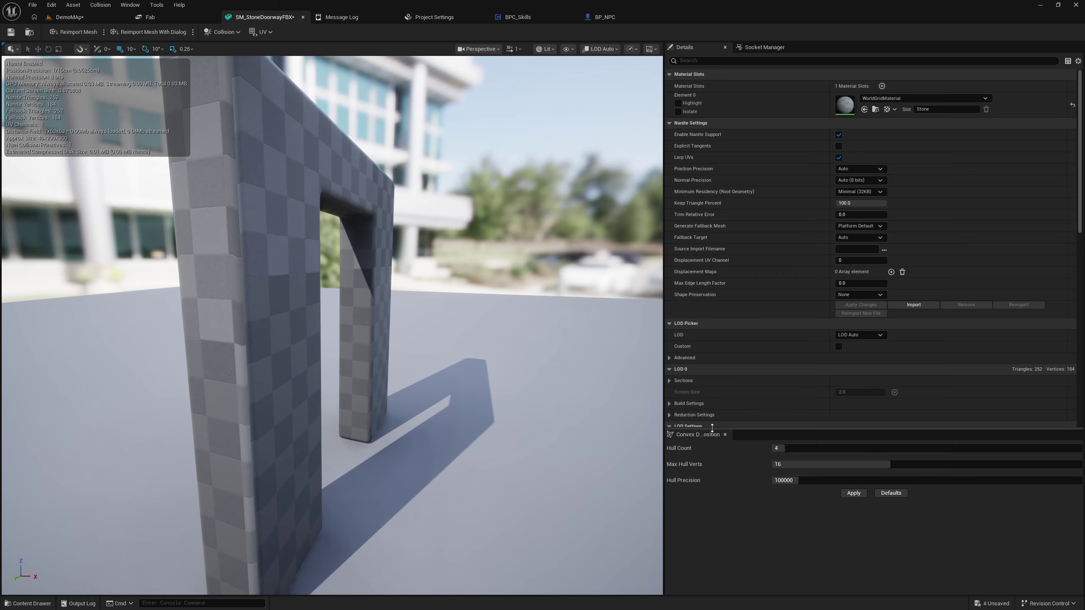
pyautogui.click(725, 435)
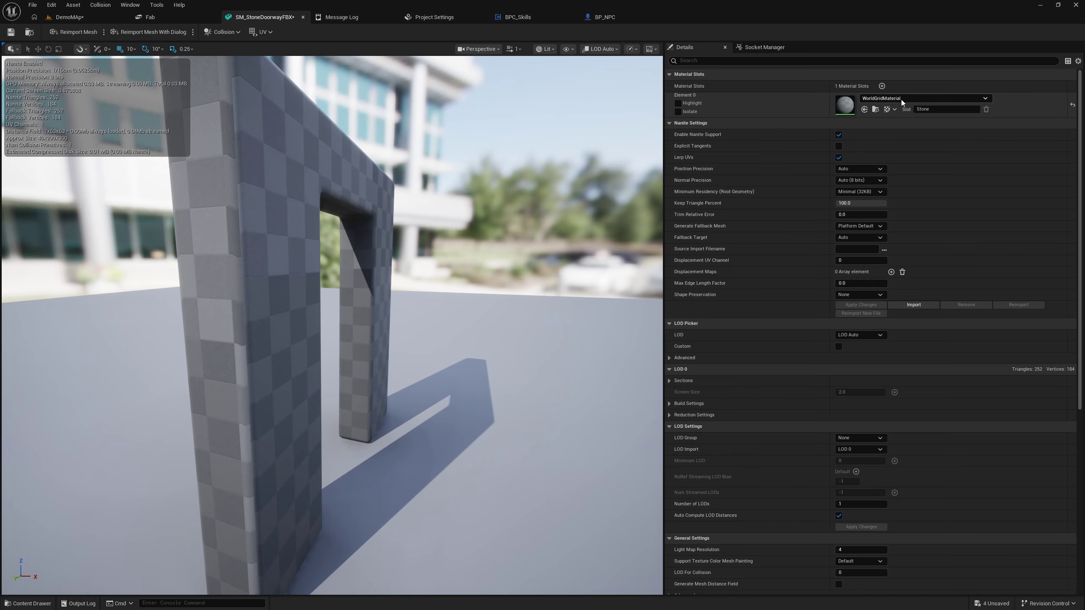
# Step: Examine the project's content folders for a material to use in the stone doorway's material slot
pyautogui.click(867, 99)
pyautogui.click(866, 102)
pyautogui.hotkey('ctrl', 'space')
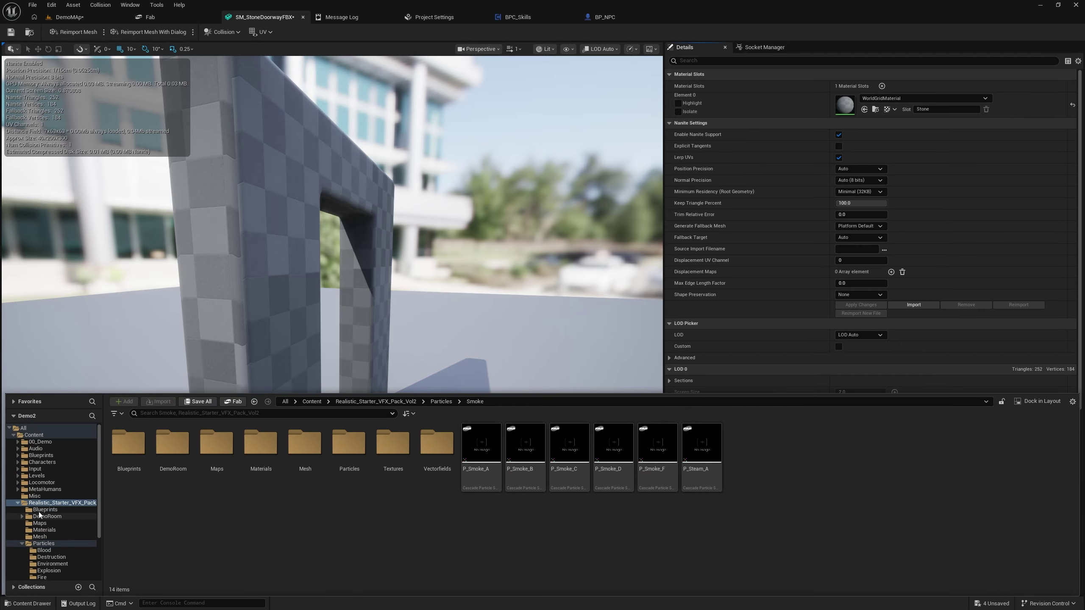
pyautogui.click(18, 503)
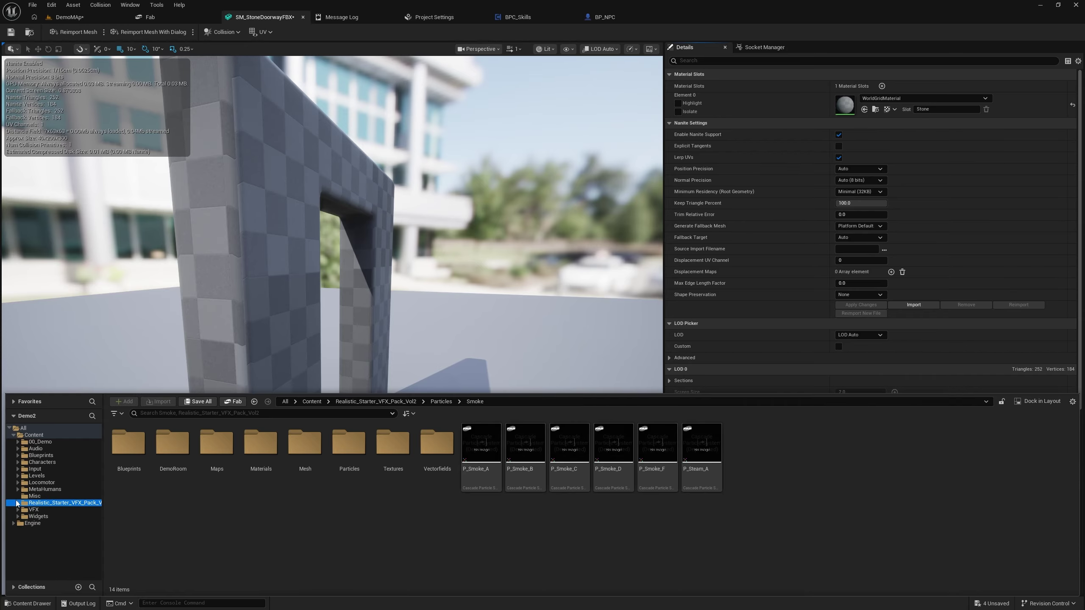
pyautogui.click(47, 462)
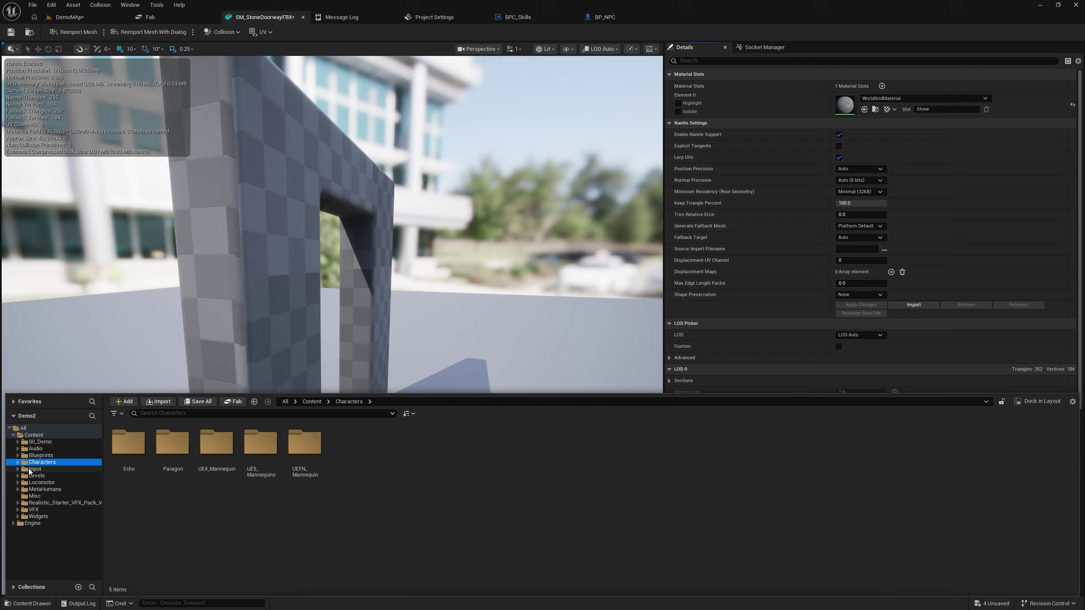
pyautogui.click(32, 456)
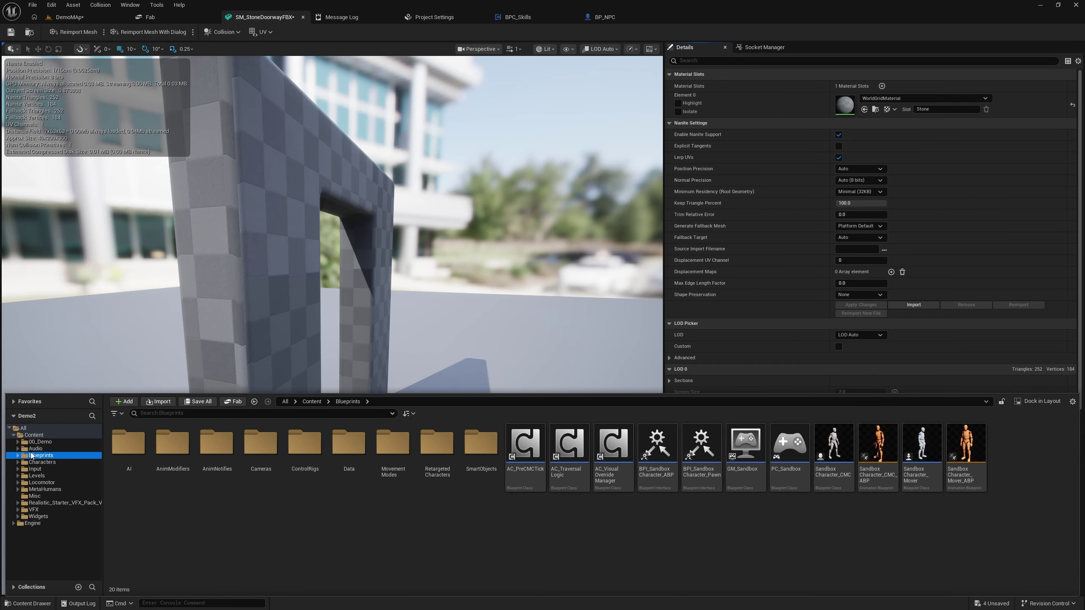
pyautogui.click(32, 449)
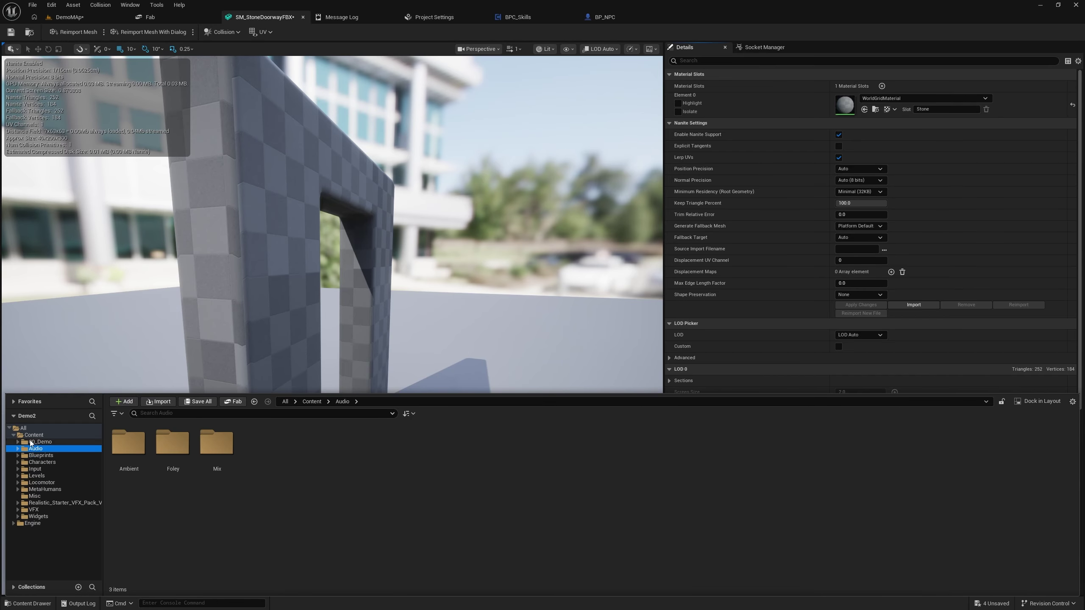
pyautogui.click(34, 442)
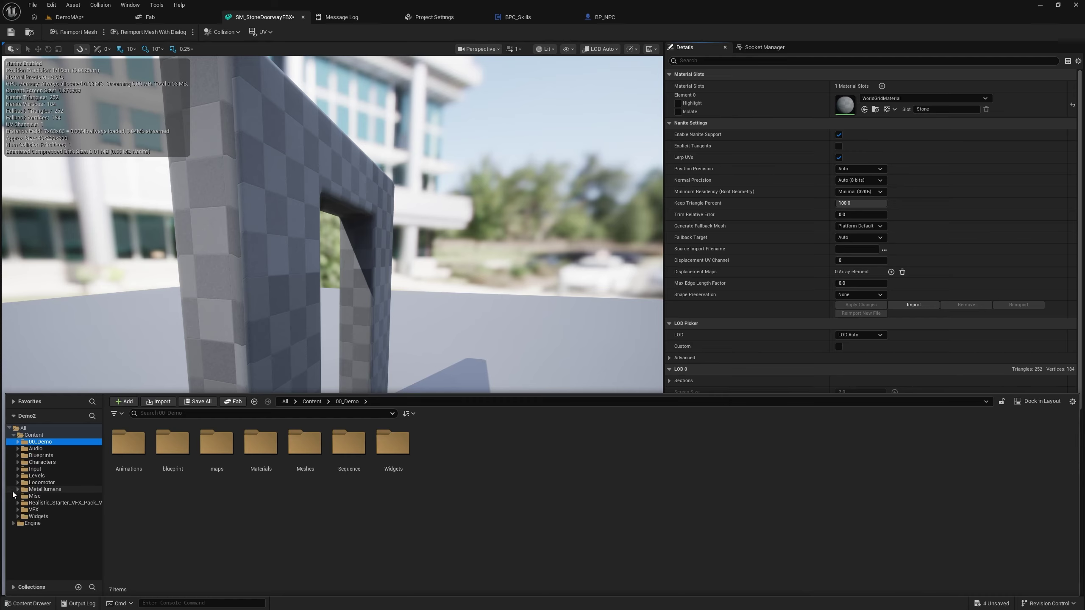
pyautogui.click(18, 462)
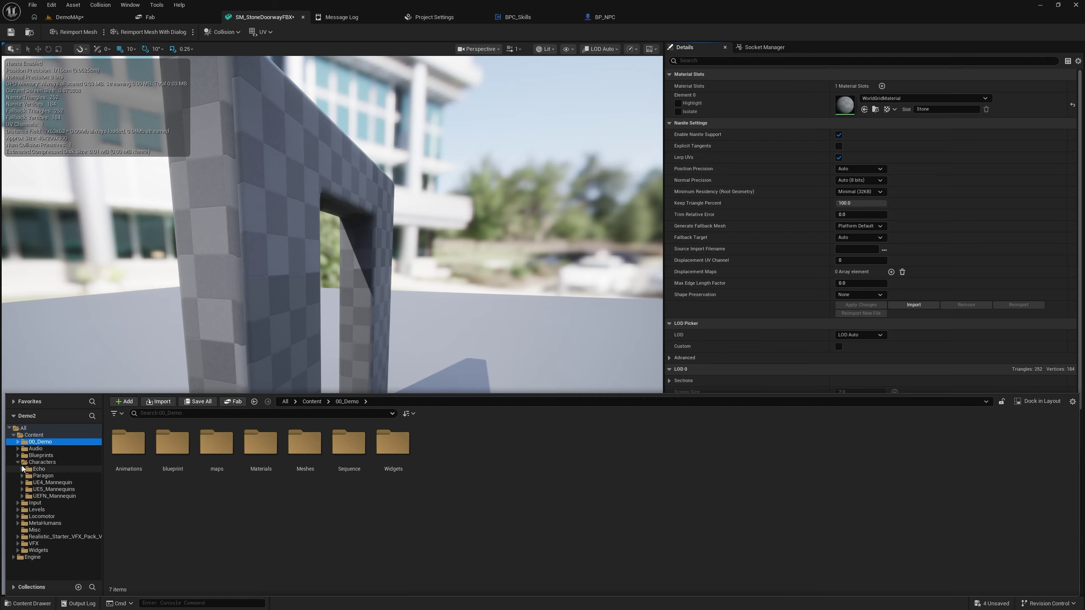
pyautogui.click(18, 456)
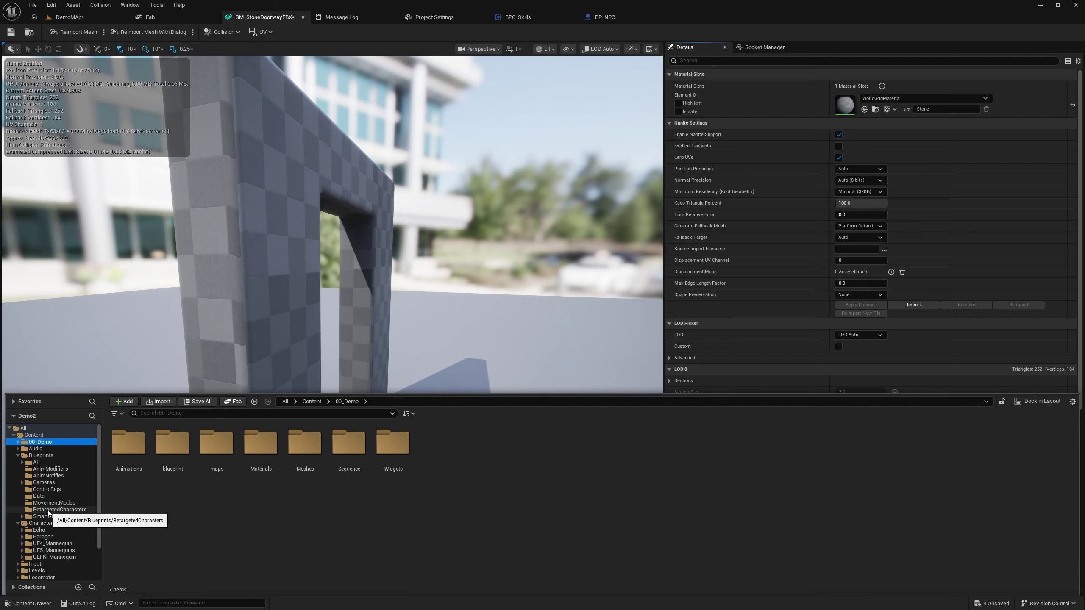
pyautogui.click(17, 524)
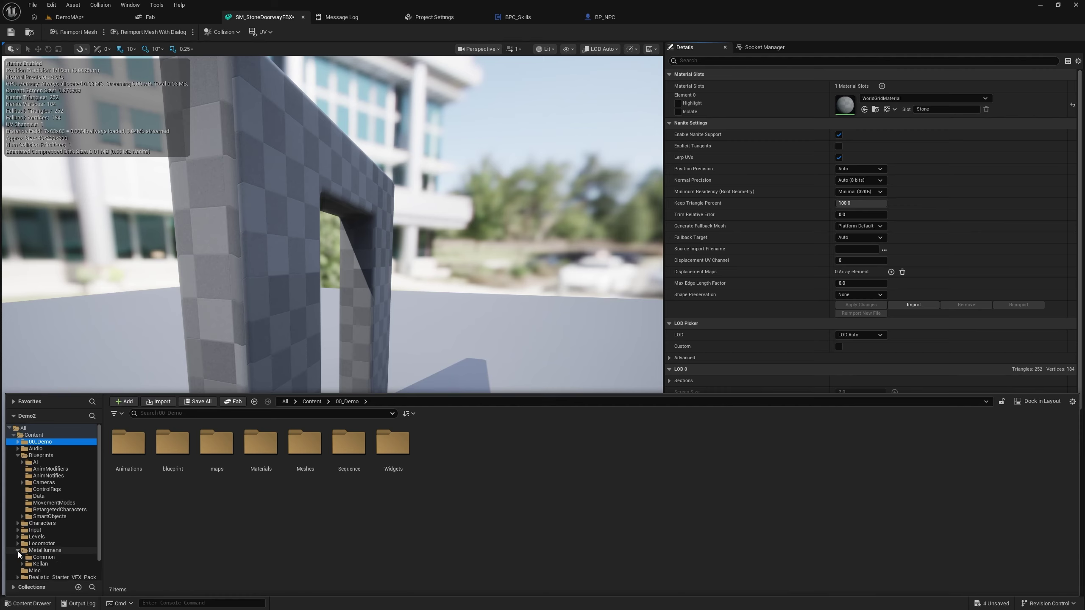
pyautogui.click(17, 544)
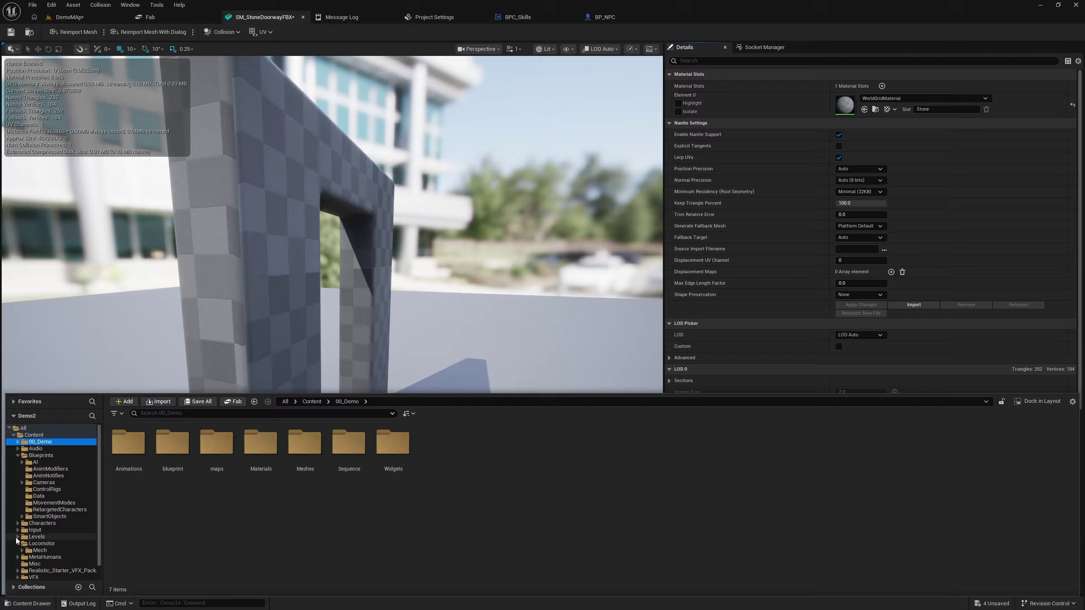
# Step: Assign the M_Grid material from the LevelPrototyping Materials folder to the doorway mesh's Stone material slot
pyautogui.click(17, 538)
pyautogui.click(20, 546)
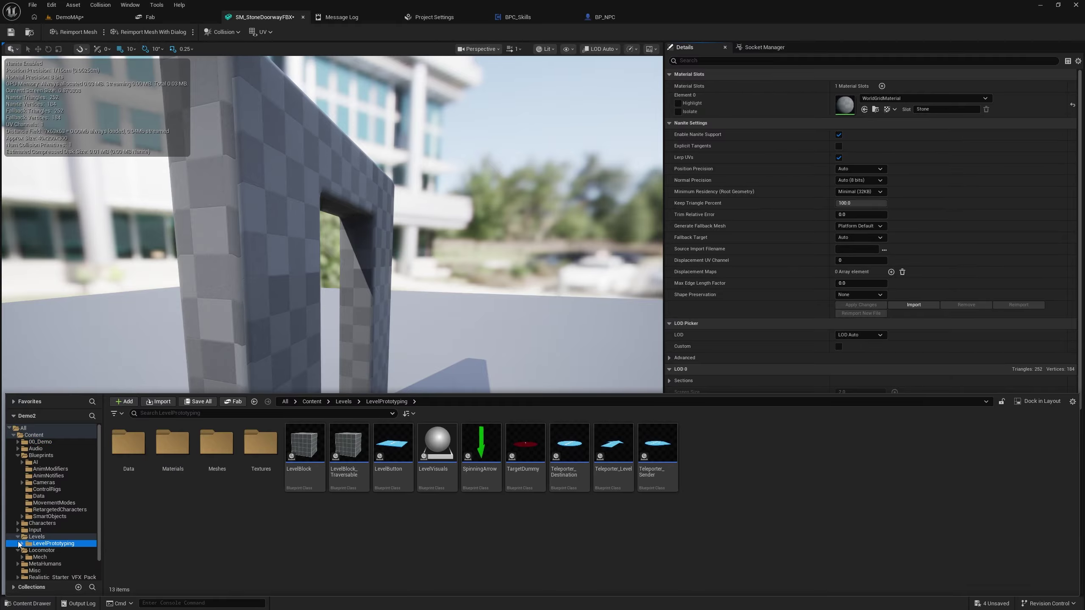
pyautogui.click(22, 543)
pyautogui.click(58, 565)
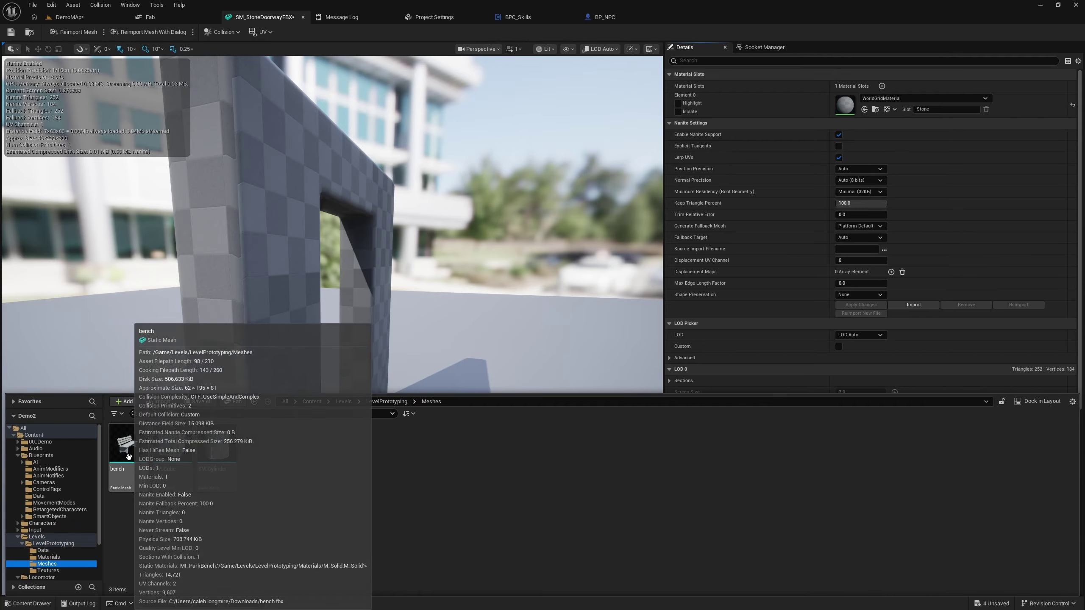
pyautogui.click(48, 557)
pyautogui.click(173, 449)
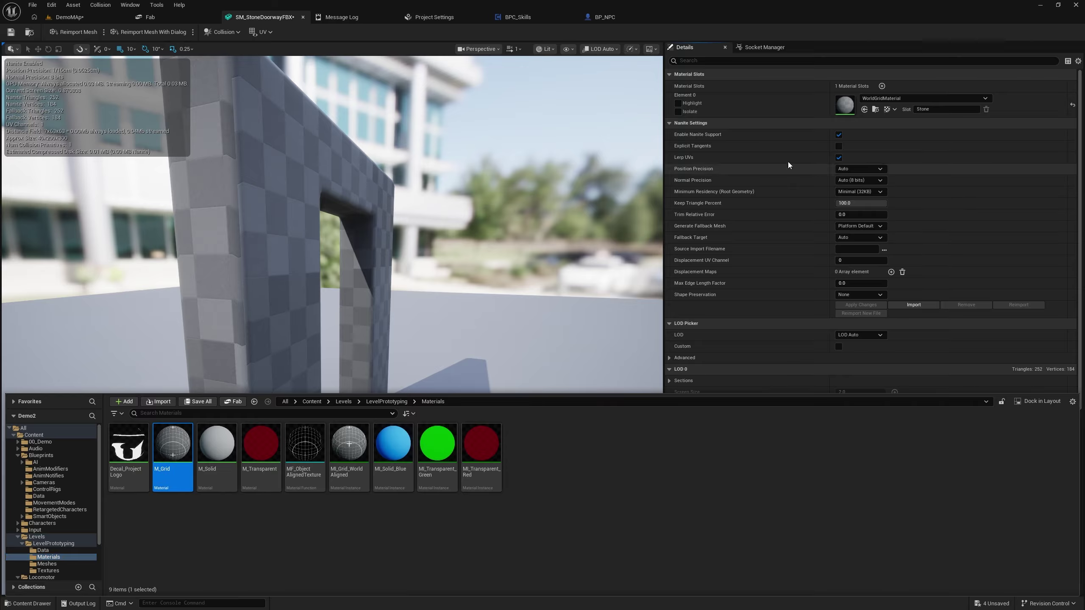
pyautogui.click(865, 109)
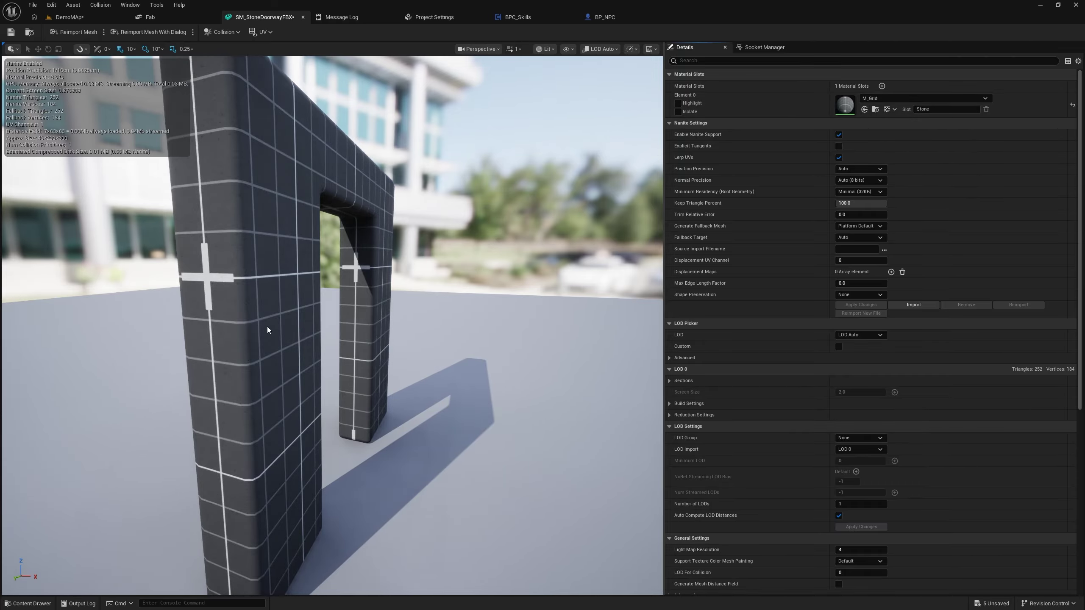
# Step: Create a material instance of M_Grid and name it MIDoorway
pyautogui.hotkey('ctrl', 'space')
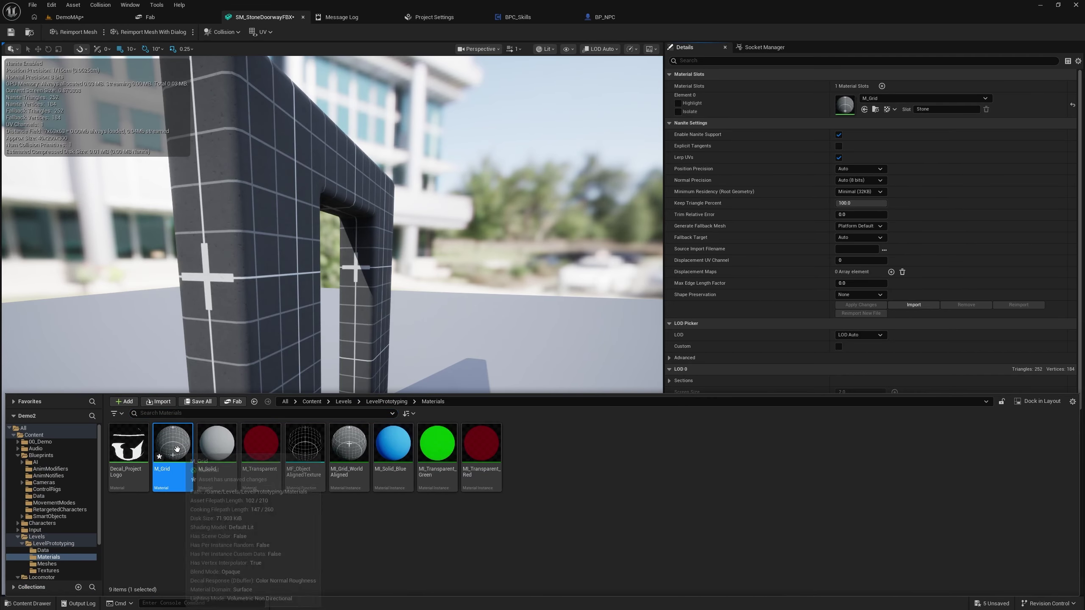
pyautogui.rightClick(177, 449)
pyautogui.click(235, 207)
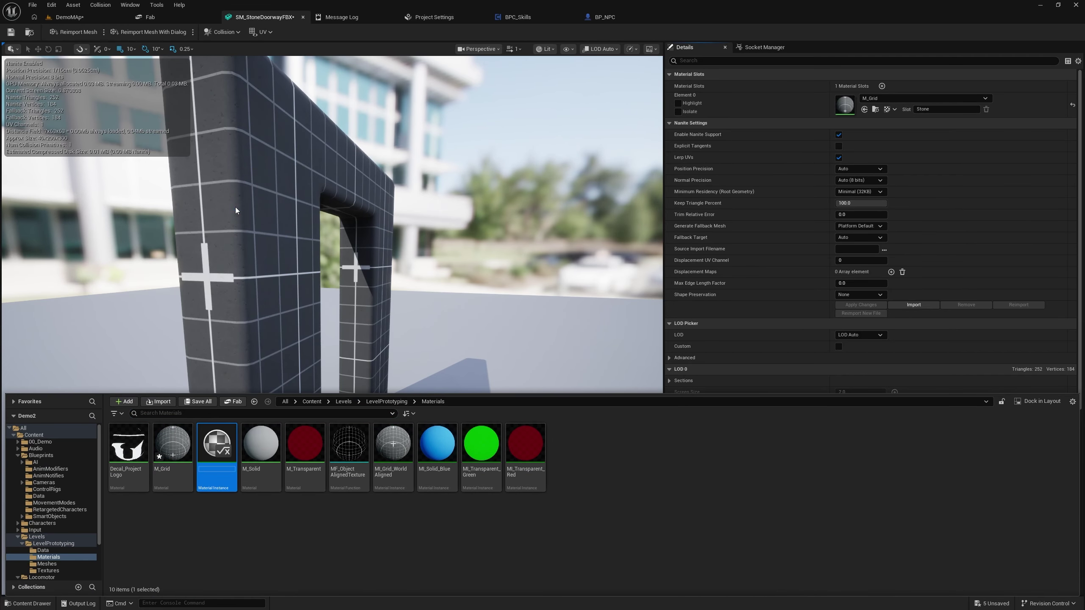
pyautogui.write('MIDoorway')
pyautogui.press('Return')
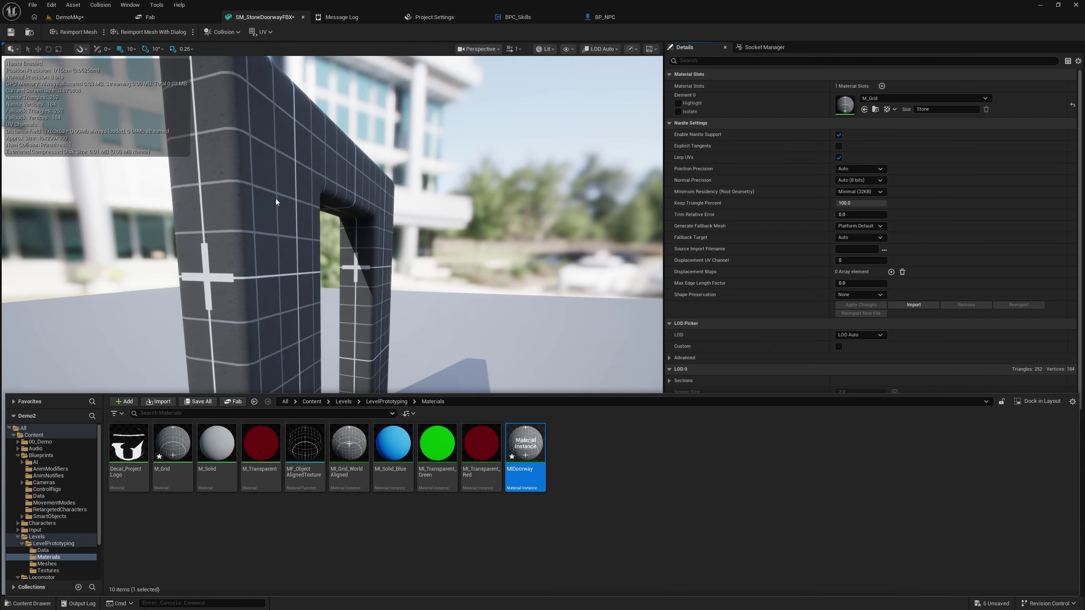
# Step: Assign MIDoorway to the doorway mesh's Stone material slot and open the material instance for editing
pyautogui.moveTo(521, 449); pyautogui.dragTo(848, 102)
pyautogui.hotkey('ctrl', 'space')
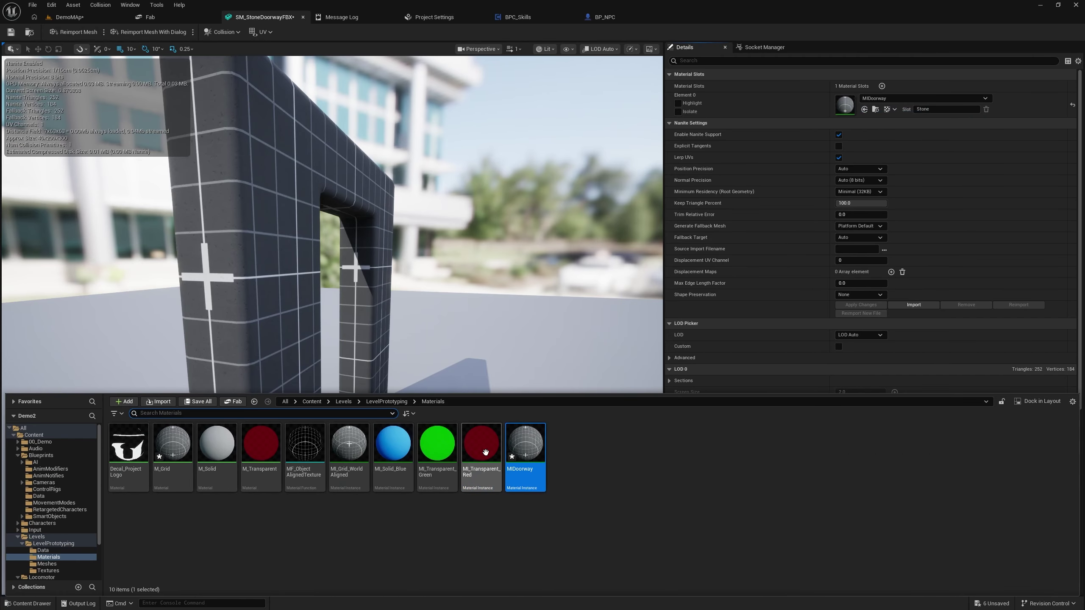
pyautogui.doubleClick(525, 445)
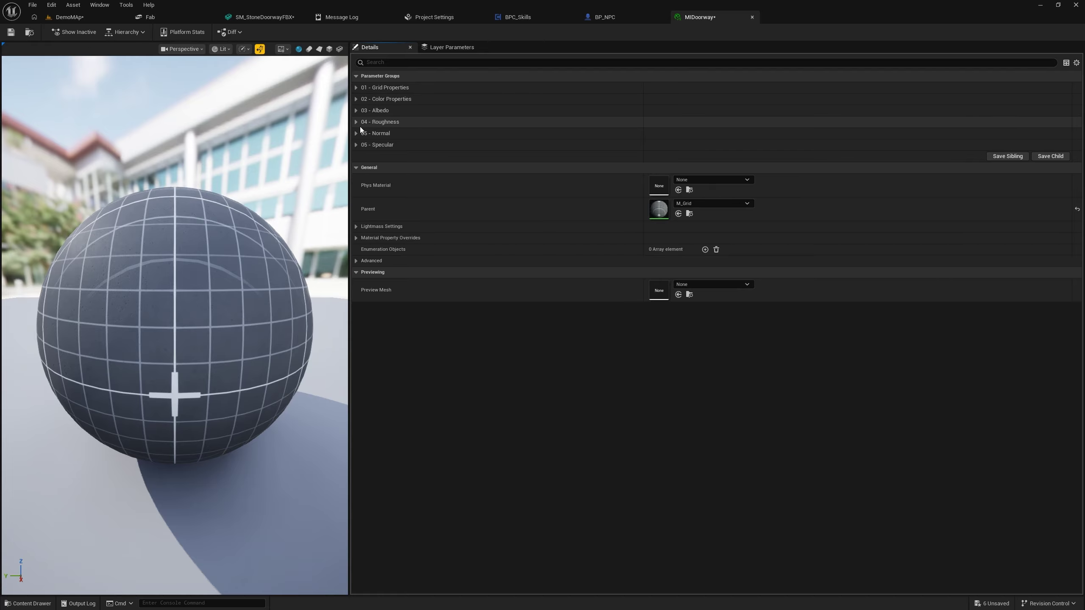
# Step: Place SM_StoneDoorwayFBX in the DemoMAp level, show its advanced static mesh options, and delete the placed doorway
pyautogui.click(76, 17)
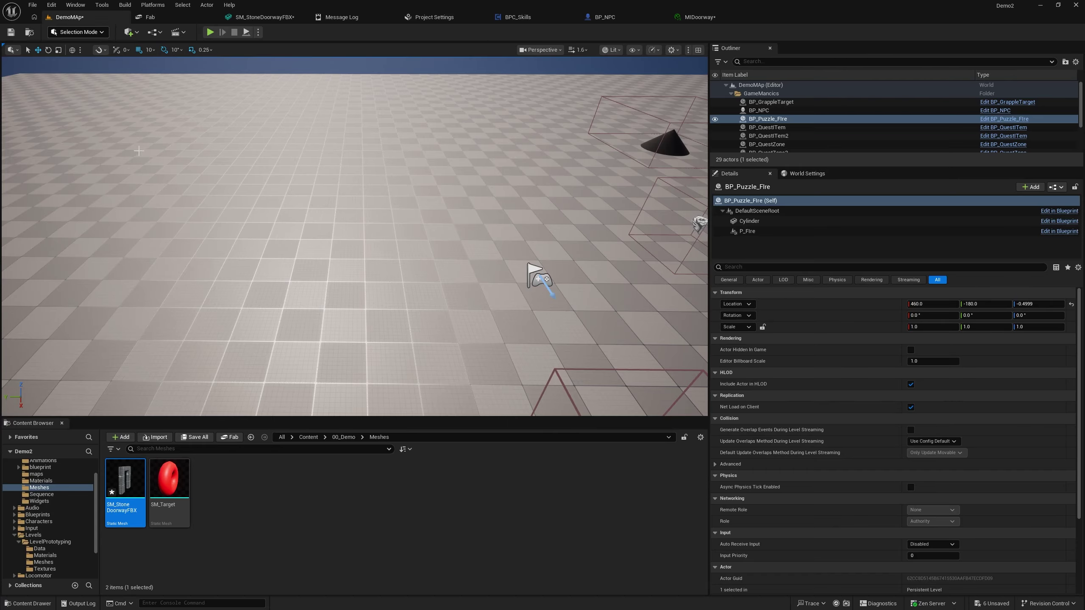
pyautogui.moveTo(125, 478); pyautogui.dragTo(291, 235)
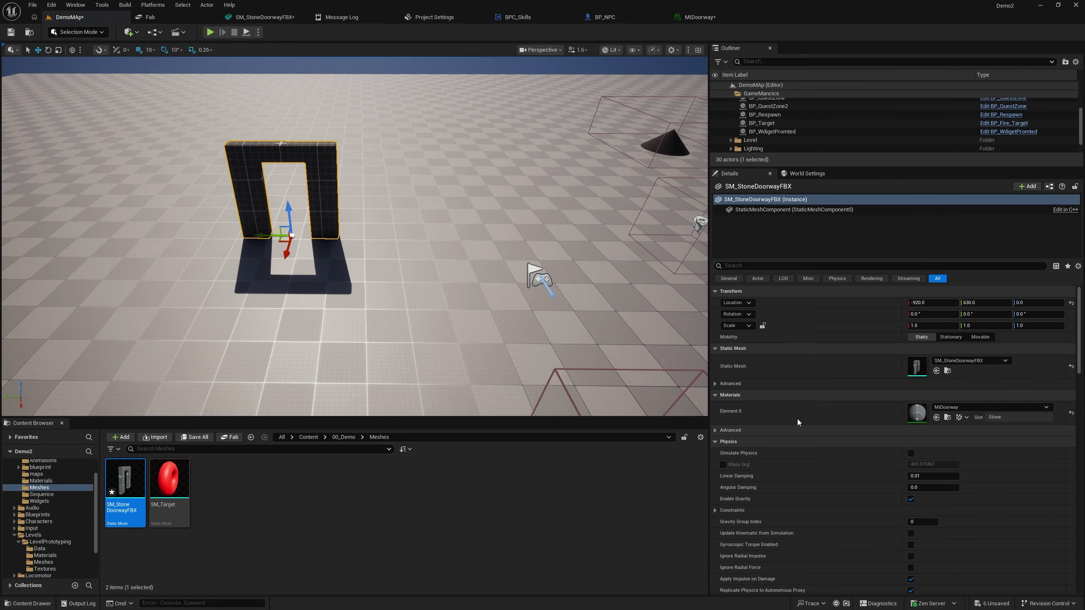
pyautogui.click(716, 385)
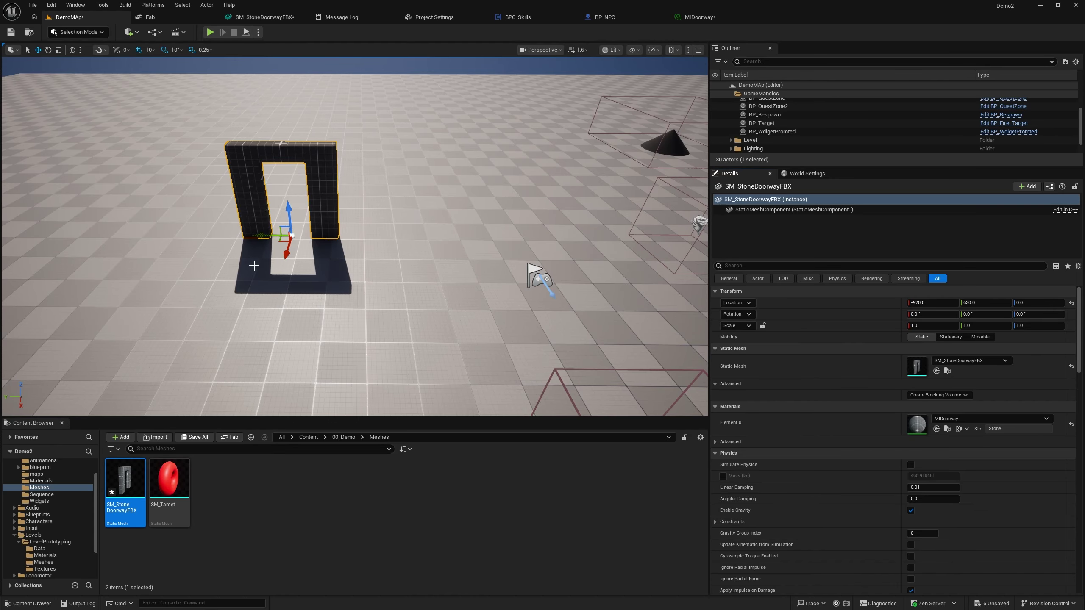
pyautogui.press('Delete')
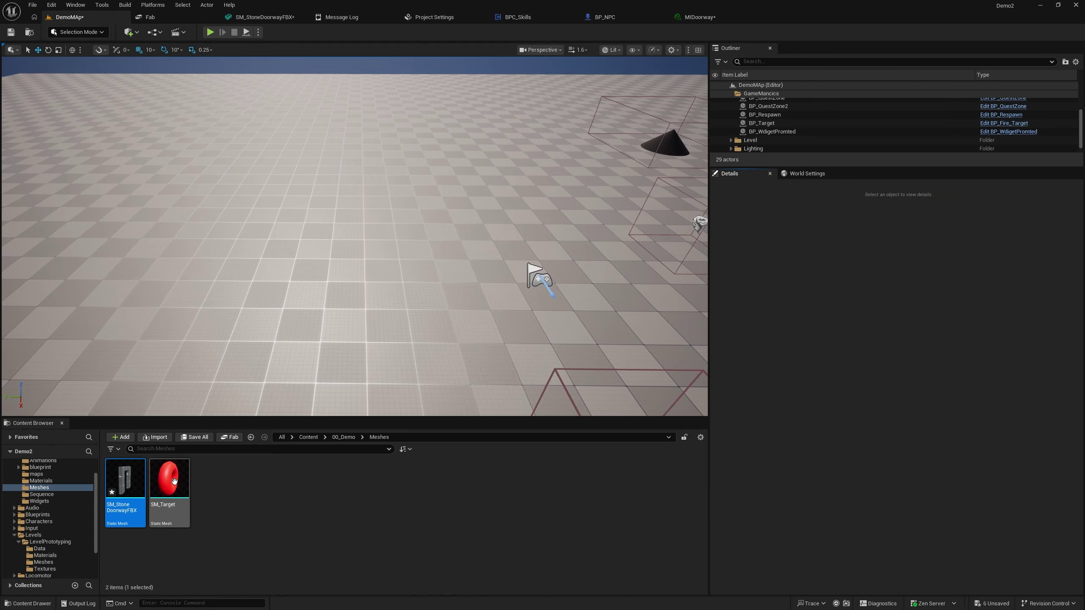
# Step: In MIDoorway, enable the Surface Color override under Color Properties and set it to teal, hex 36625DFF
pyautogui.doubleClick(136, 486)
pyautogui.click(690, 18)
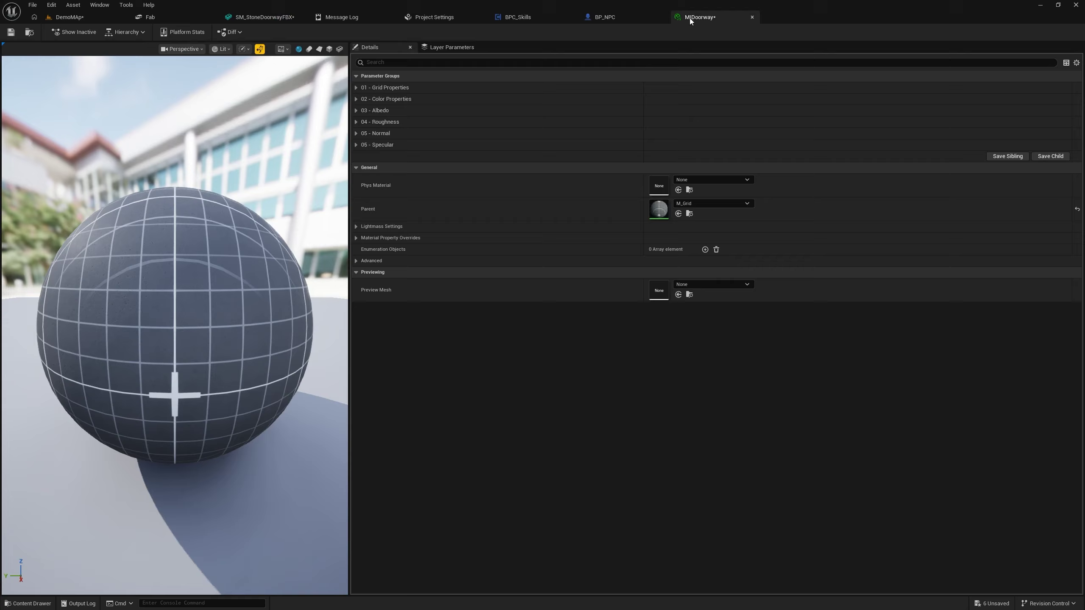
pyautogui.click(356, 111)
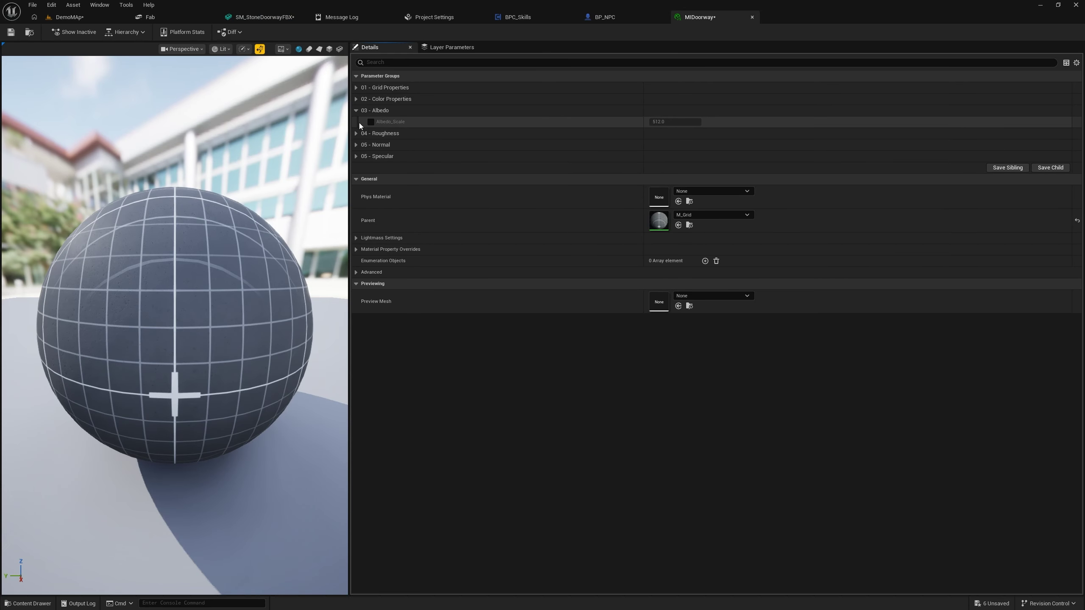
pyautogui.click(357, 99)
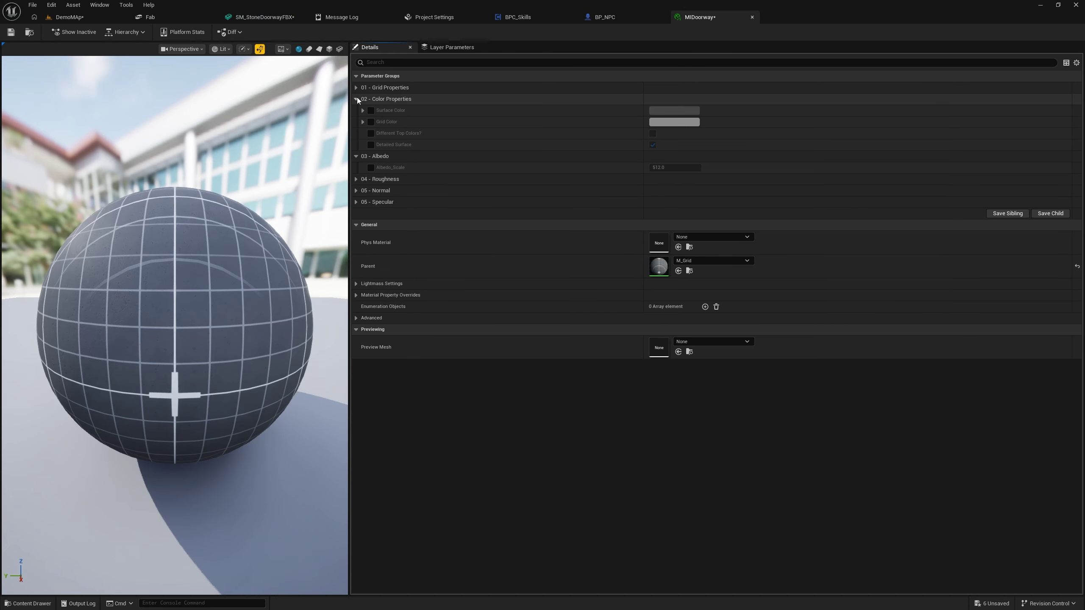
pyautogui.click(373, 113)
pyautogui.click(673, 112)
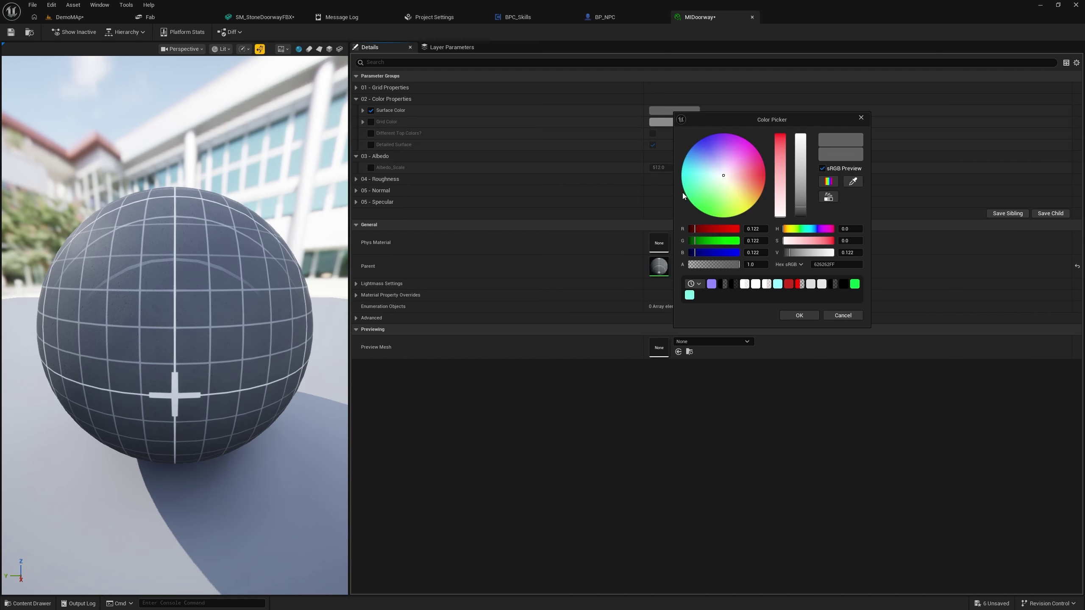
pyautogui.click(694, 180)
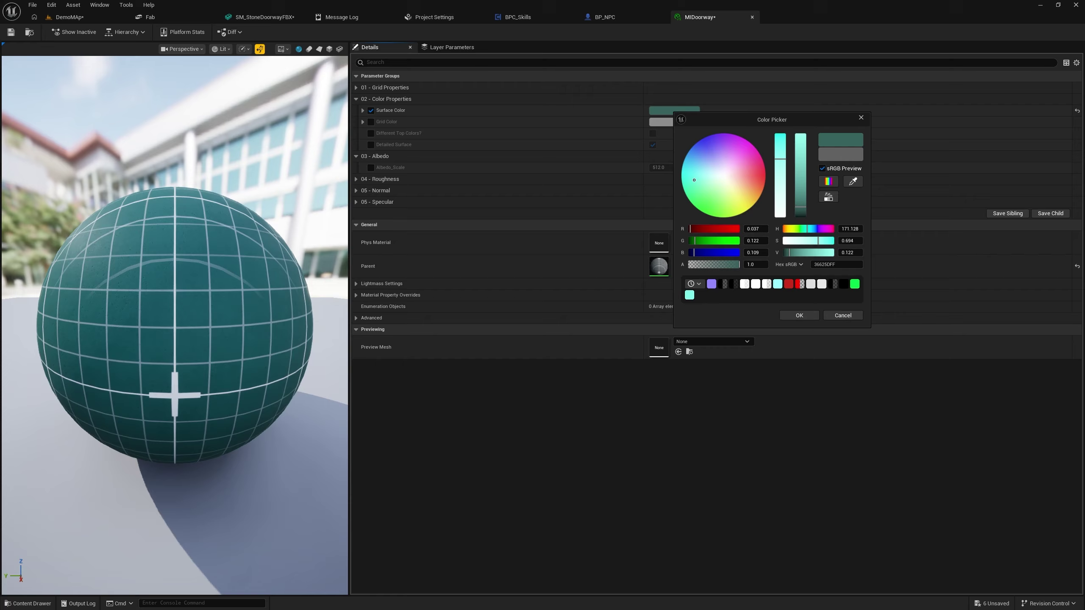
pyautogui.click(798, 315)
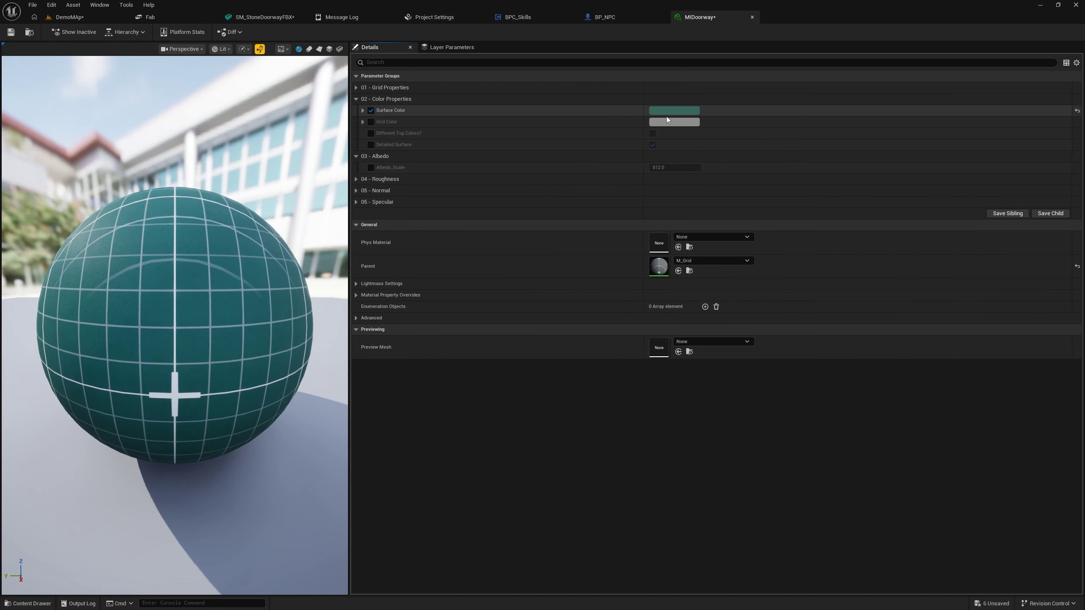
# Step: Change MIDoorway's Surface Color to green, hex 306253FF, and save the material instance
pyautogui.click(682, 110)
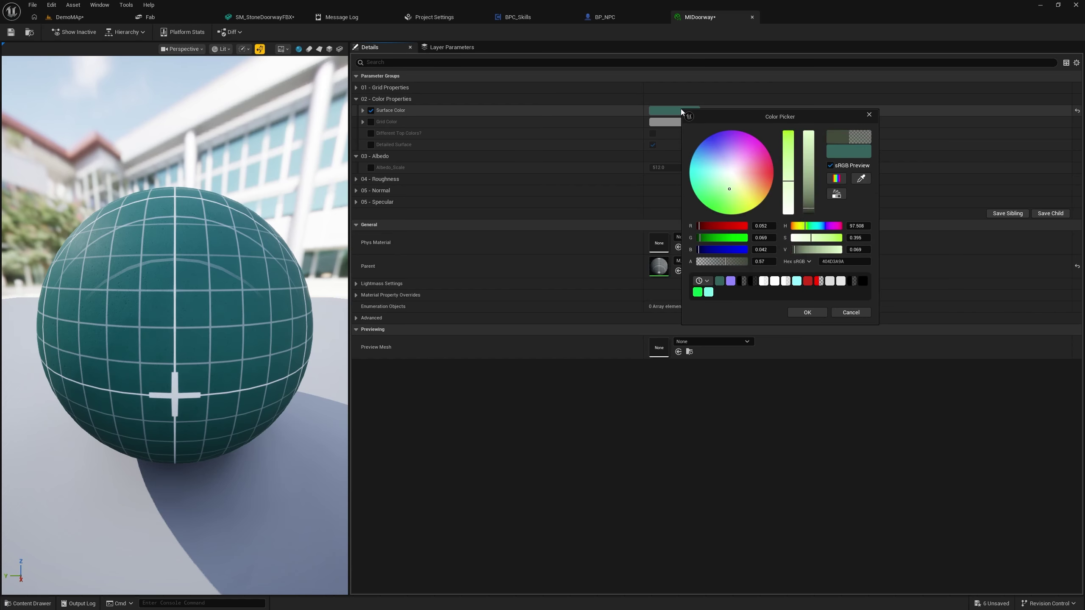
pyautogui.moveTo(706, 172); pyautogui.dragTo(702, 185)
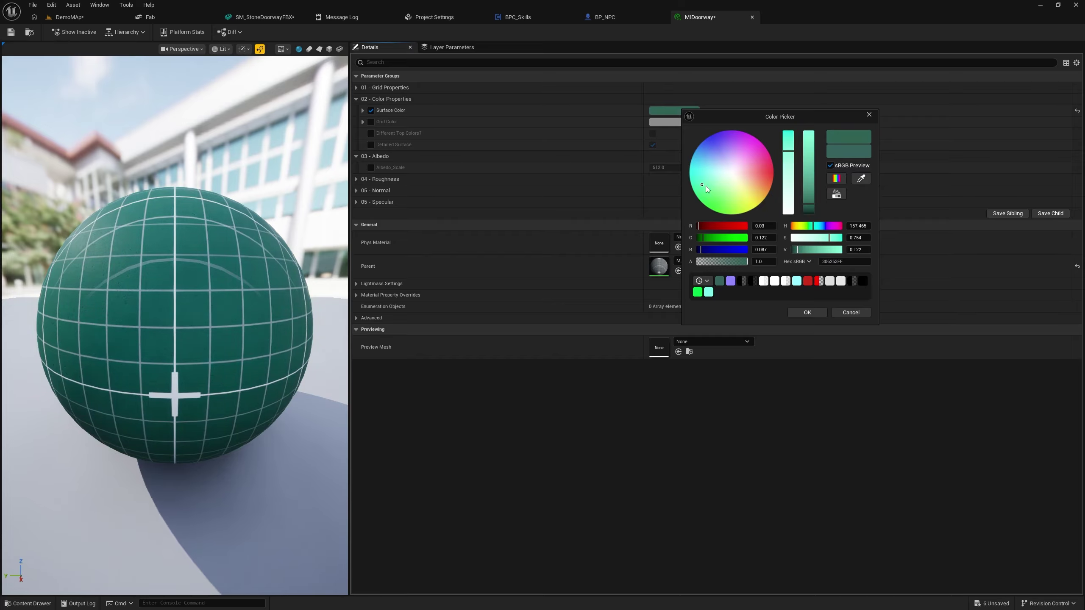
pyautogui.click(799, 313)
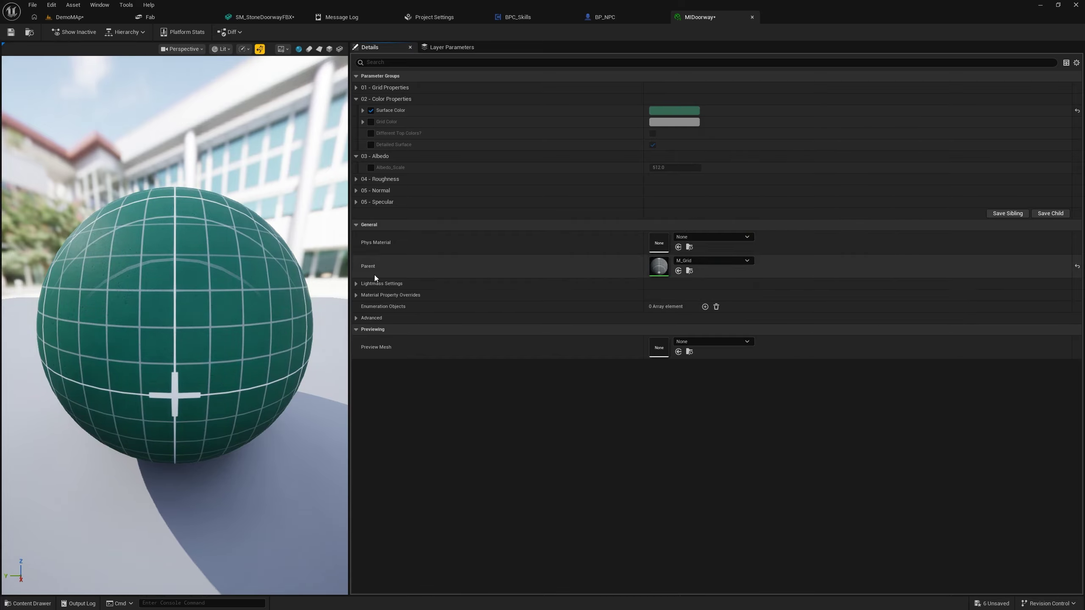
pyautogui.click(10, 32)
# Step: Show the simple collision of SM_StoneDoorwayFBX in its mesh editor and examine it around the door opening
pyautogui.click(51, 19)
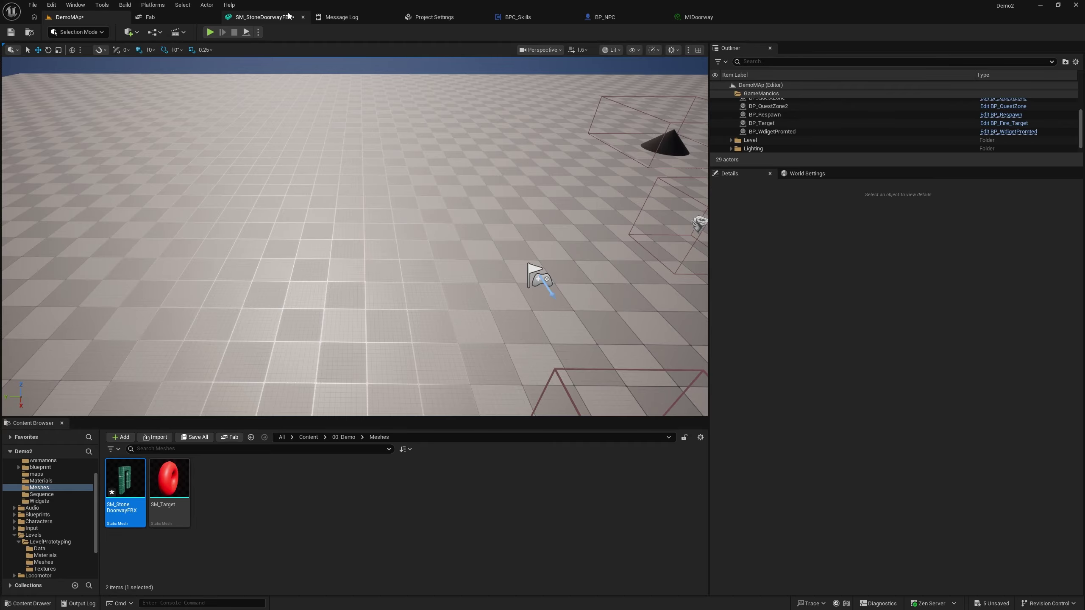
pyautogui.click(264, 17)
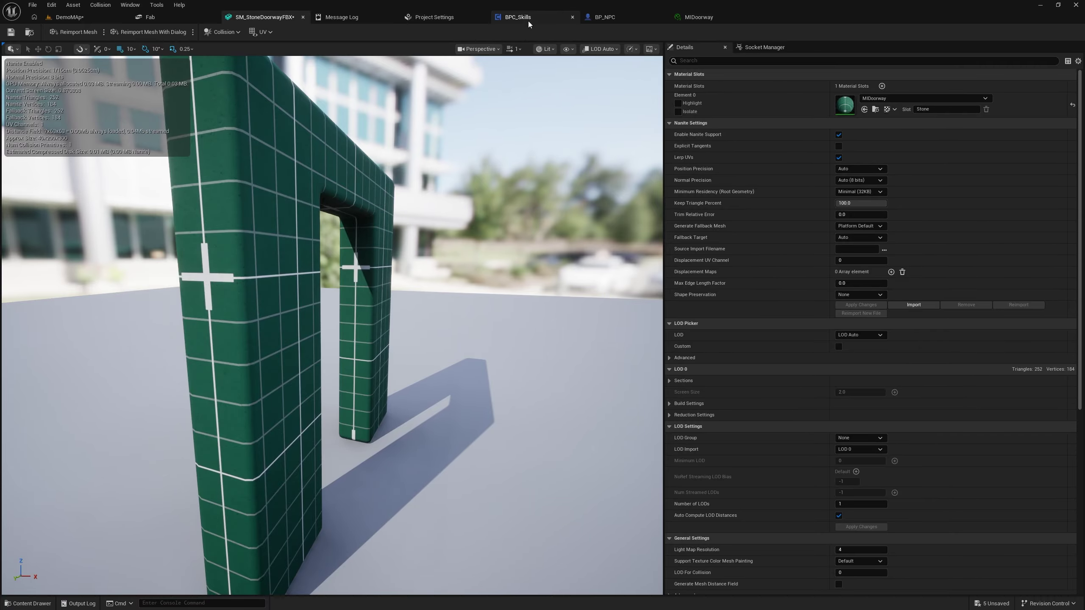
pyautogui.click(568, 48)
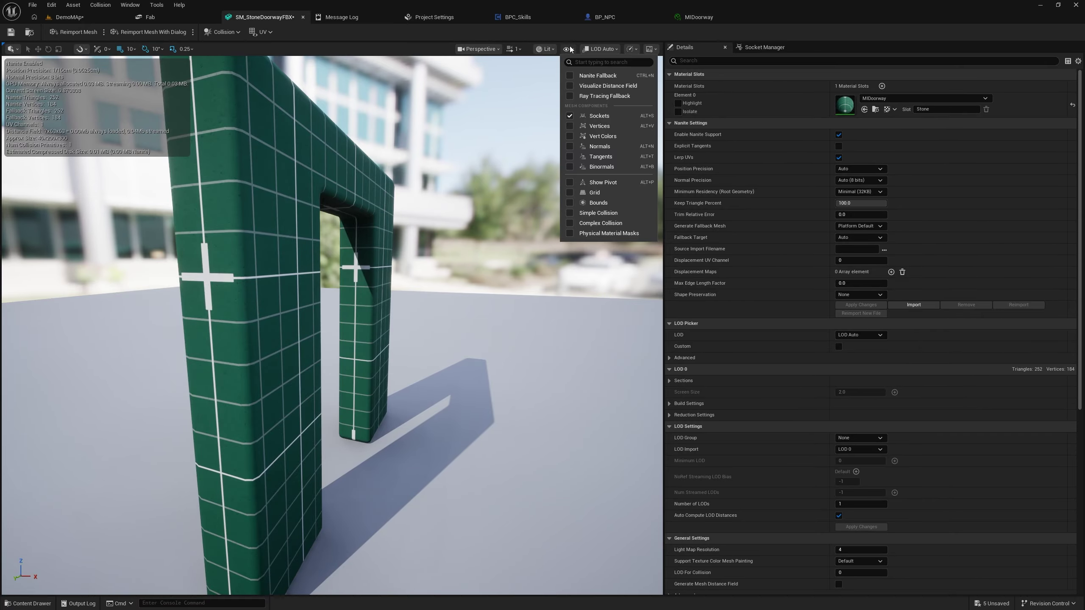
pyautogui.click(570, 213)
pyautogui.scroll(-5, 427, 286)
pyautogui.scroll(2, 410, 314)
pyautogui.moveTo(392, 342); pyautogui.dragTo(320, 404)
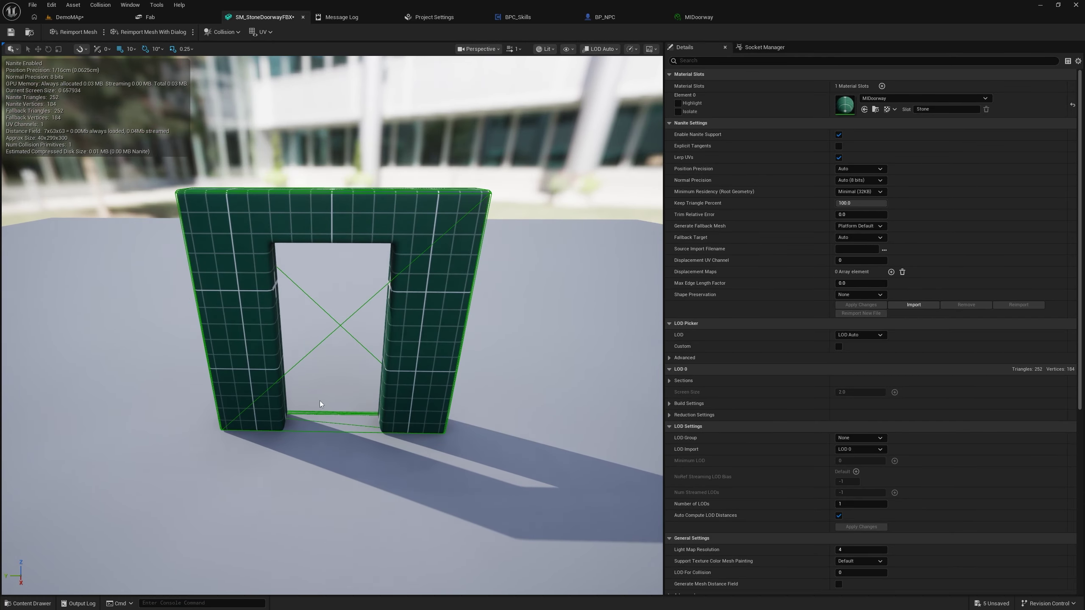
# Step: Place SM_StoneDoorwayFBX in DemoMAp in front of the player start, and play-test walking the character into its opening
pyautogui.click(94, 19)
pyautogui.moveTo(535, 352); pyautogui.dragTo(537, 351)
pyautogui.click(210, 32)
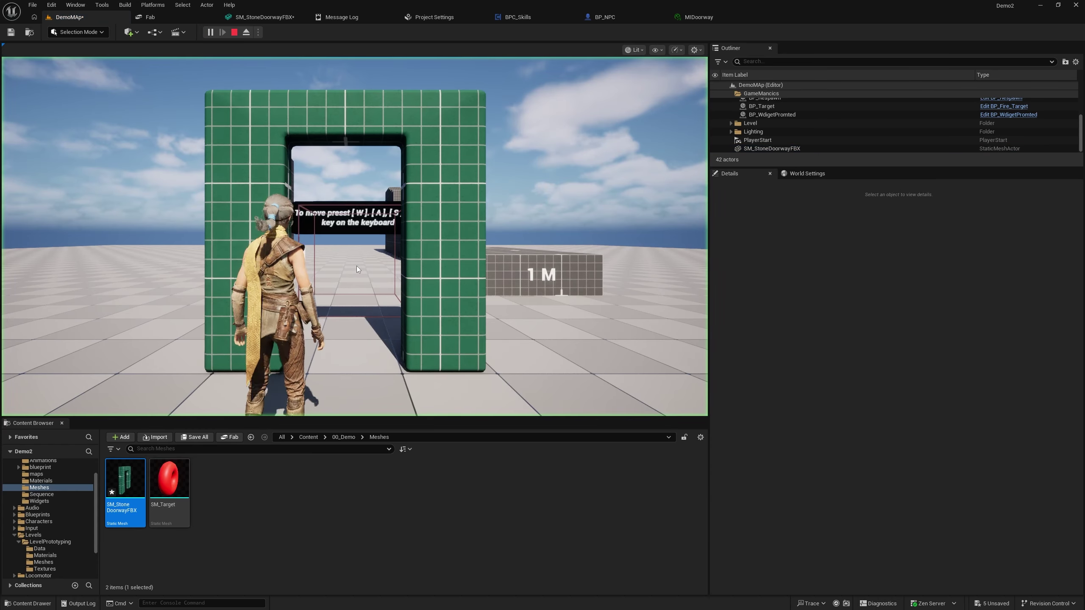
pyautogui.press('w')
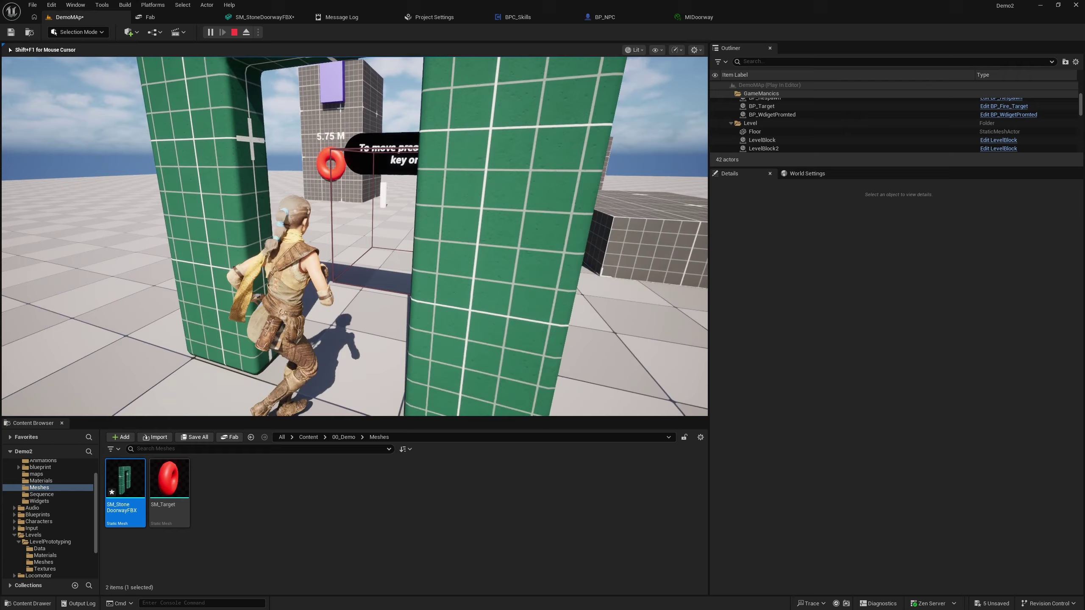
pyautogui.press('s')
pyautogui.press('Escape')
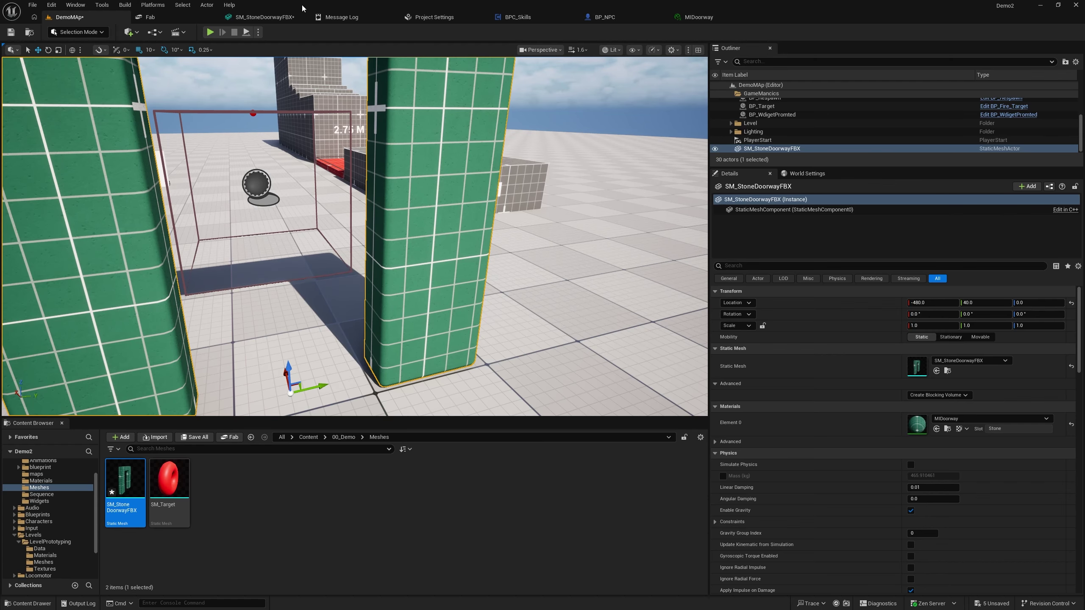
# Step: Remove the existing collision from the SM_StoneDoorwayFBX mesh
pyautogui.click(285, 17)
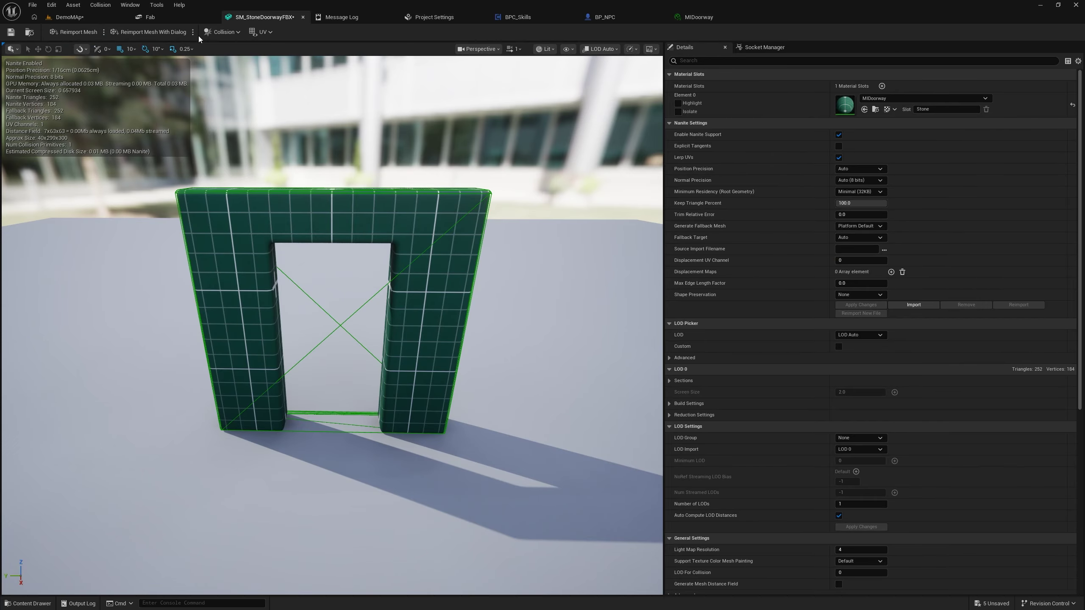
pyautogui.click(219, 33)
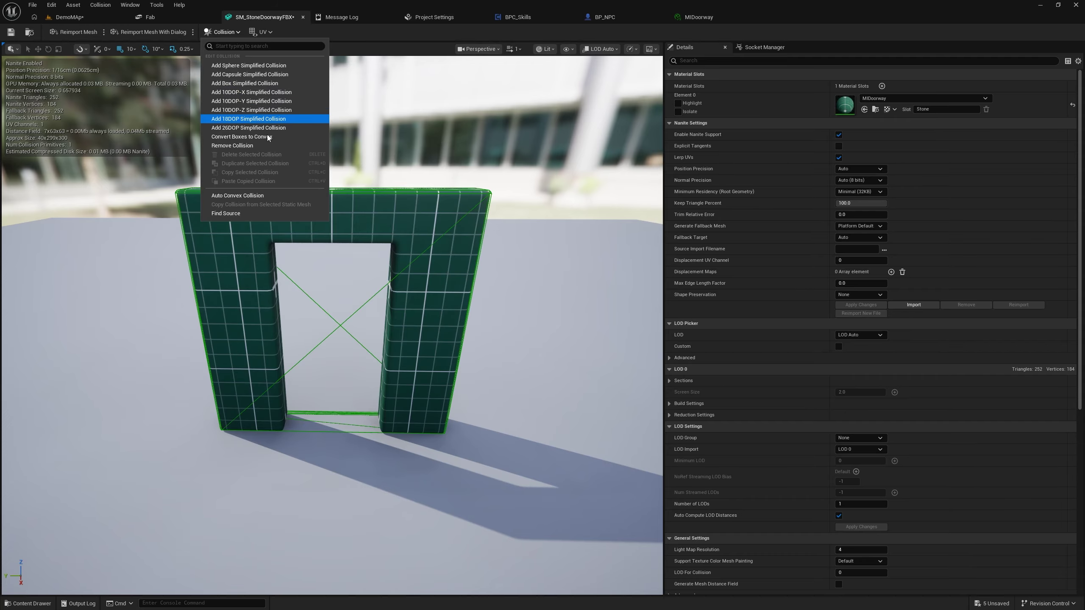
pyautogui.click(229, 146)
# Step: Try a 10DOP-X simplified collision on the doorway mesh and remove it again
pyautogui.click(222, 34)
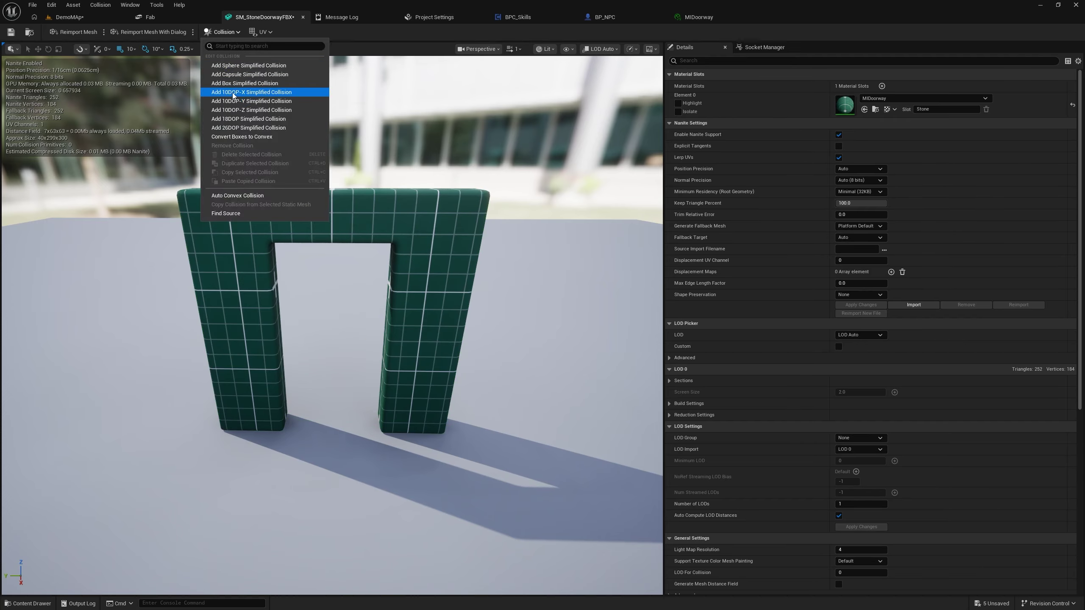
pyautogui.click(245, 93)
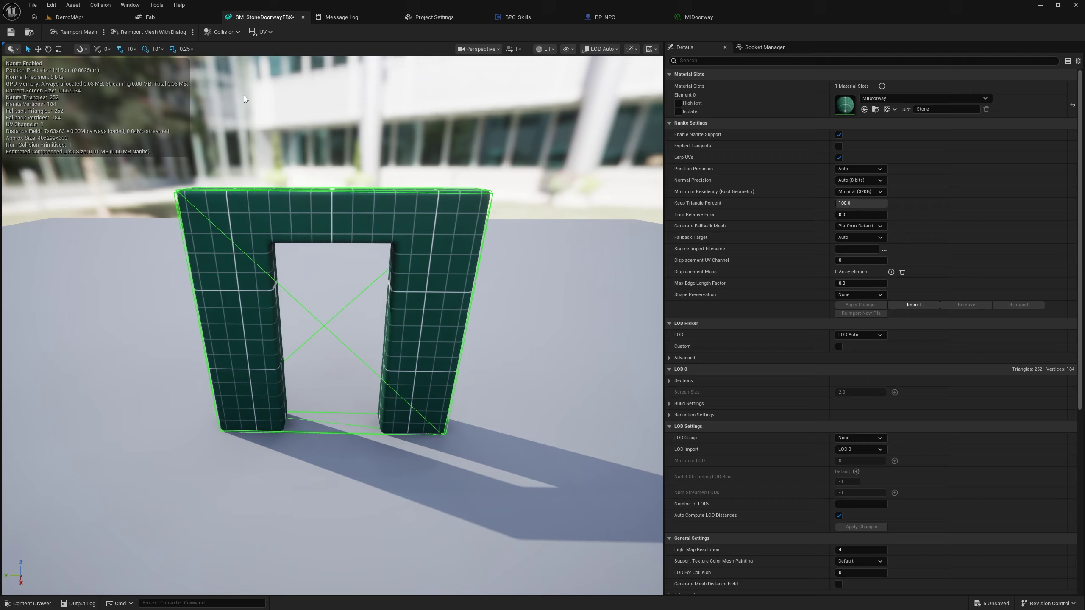
pyautogui.click(222, 34)
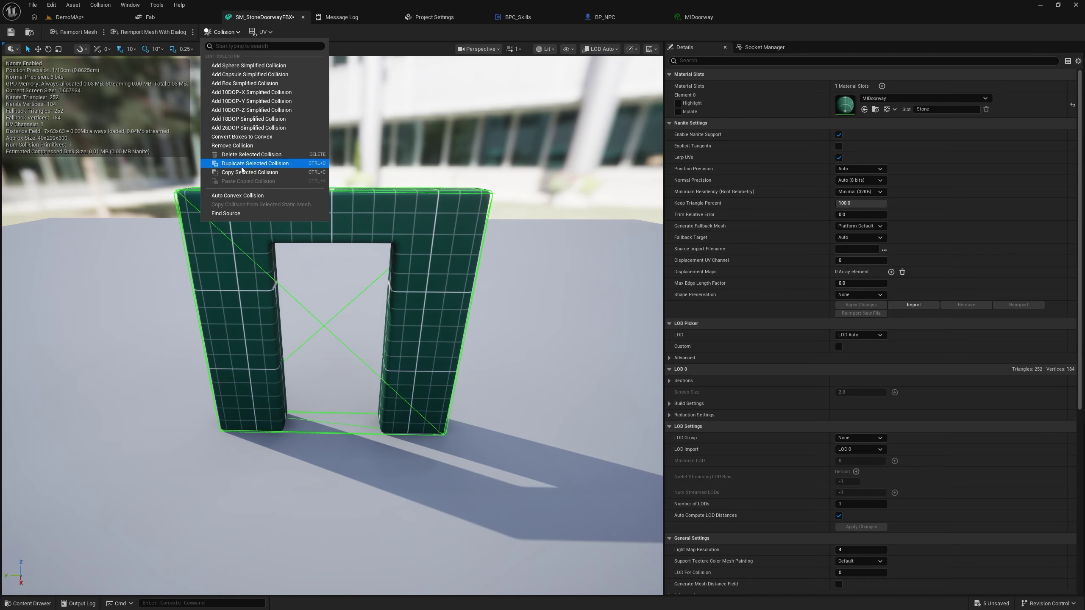
pyautogui.click(230, 148)
# Step: Try an 18DOP simplified collision on the doorway mesh and remove it again
pyautogui.click(215, 36)
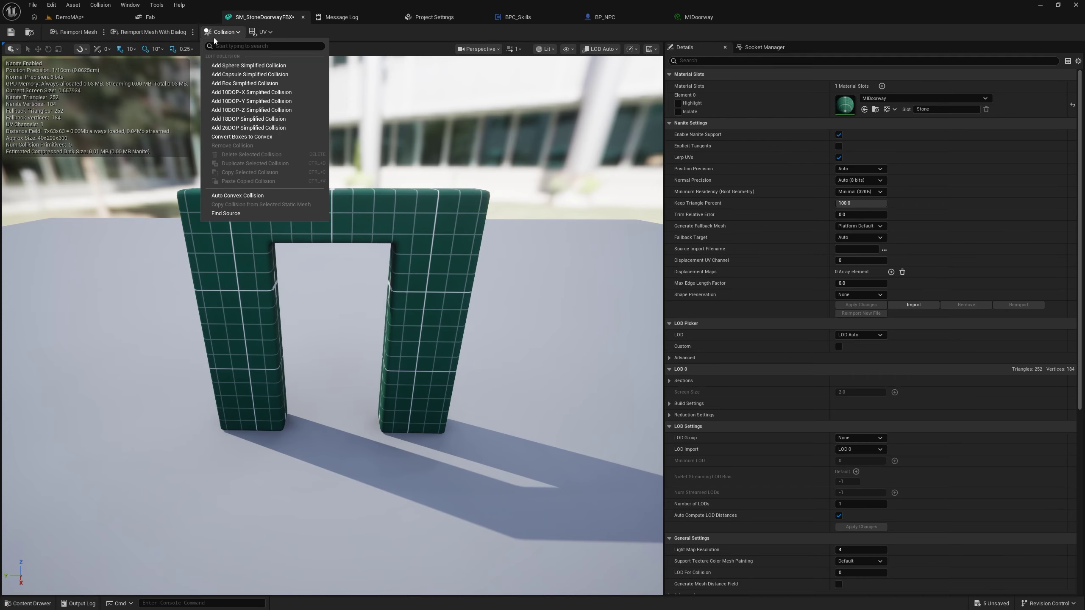
pyautogui.click(248, 119)
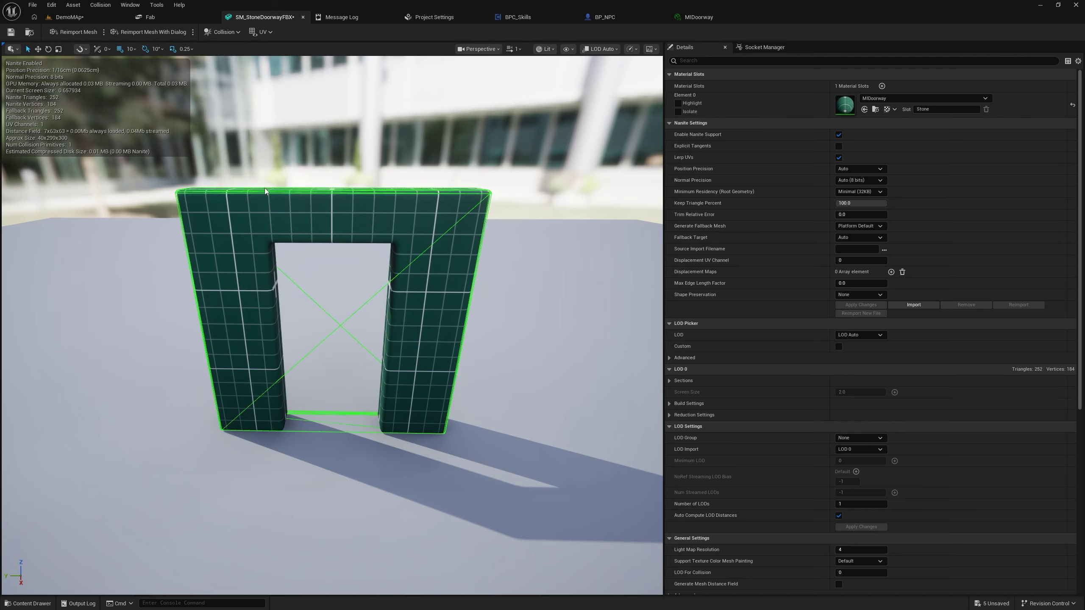
pyautogui.click(217, 31)
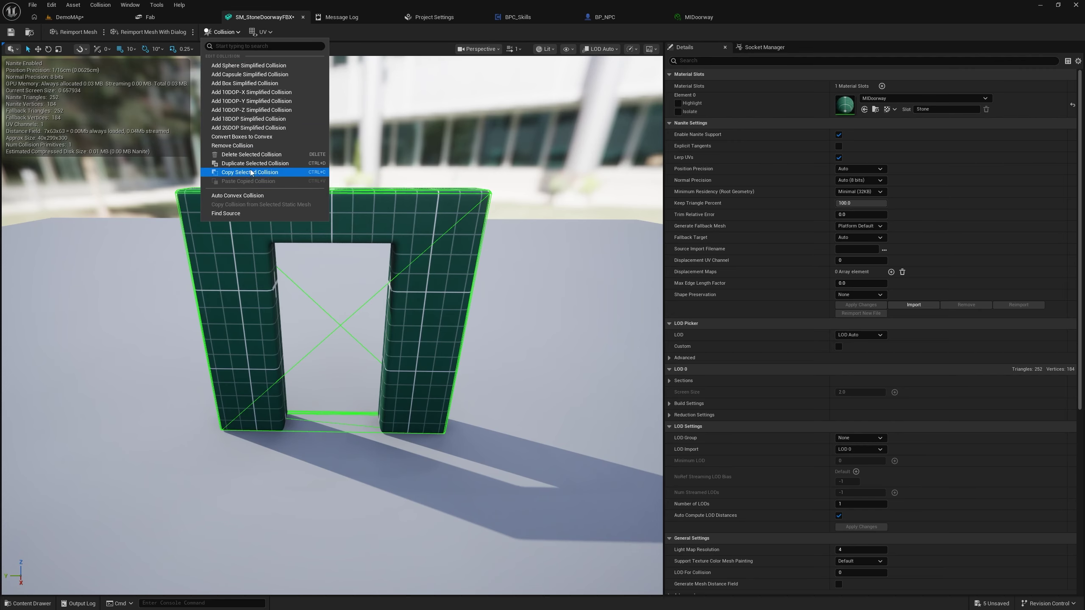
pyautogui.click(221, 146)
# Step: Generate an auto convex collision for the doorway mesh with Hull Count 10, Max Hull Verts 16 and Hull Precision 760000
pyautogui.click(223, 33)
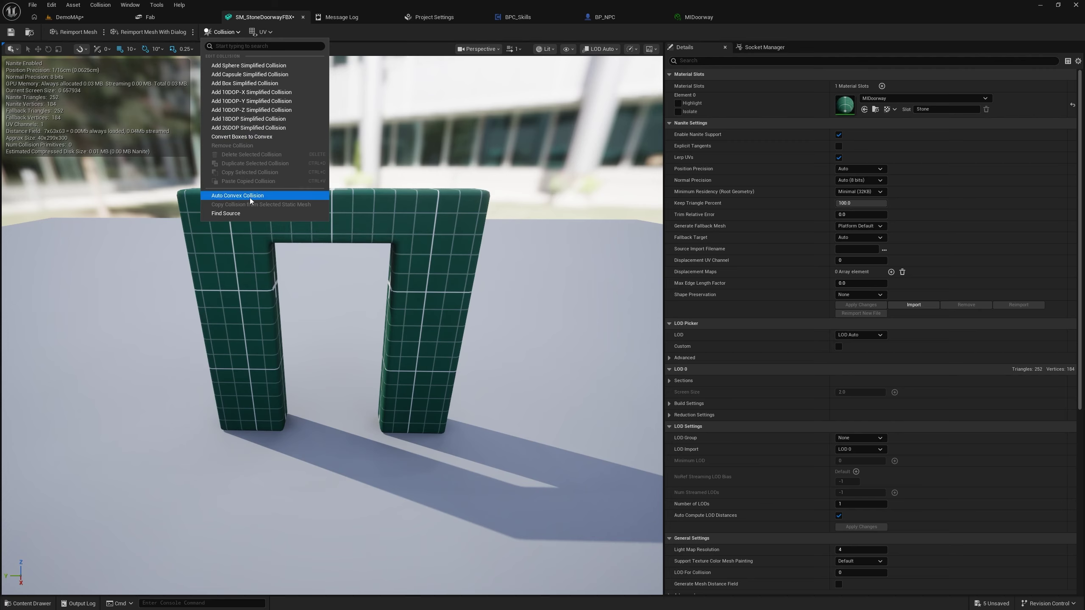
pyautogui.click(234, 197)
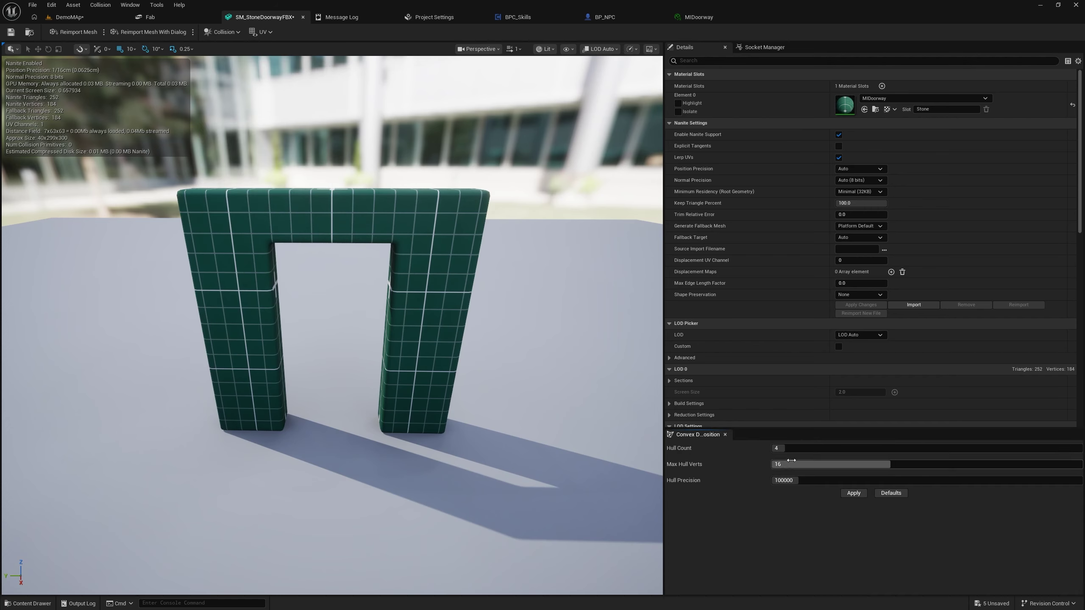
pyautogui.moveTo(778, 452); pyautogui.dragTo(919, 480)
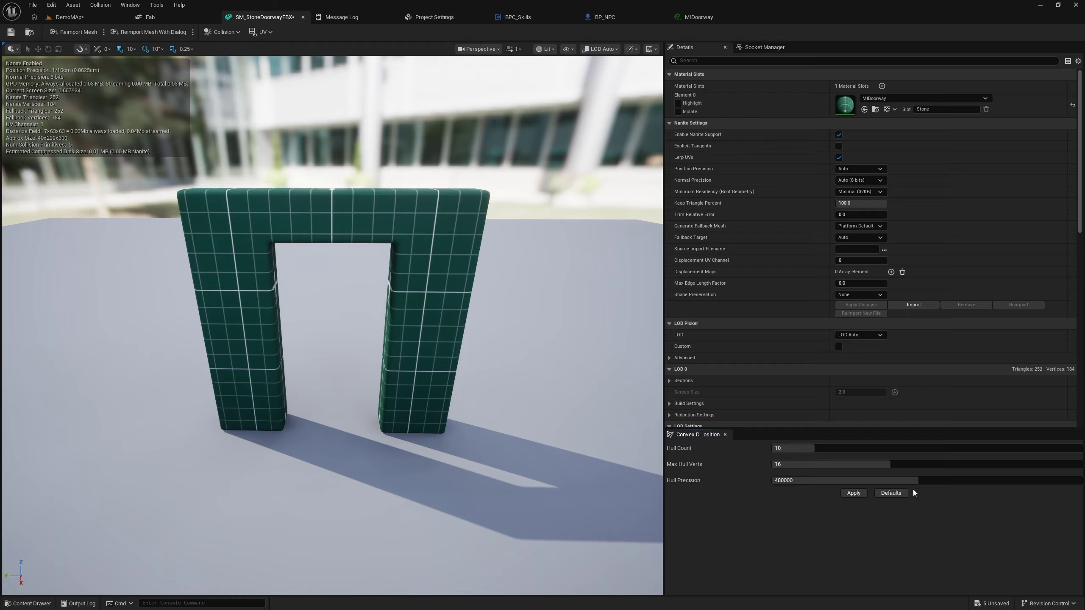
pyautogui.moveTo(914, 482); pyautogui.dragTo(953, 481)
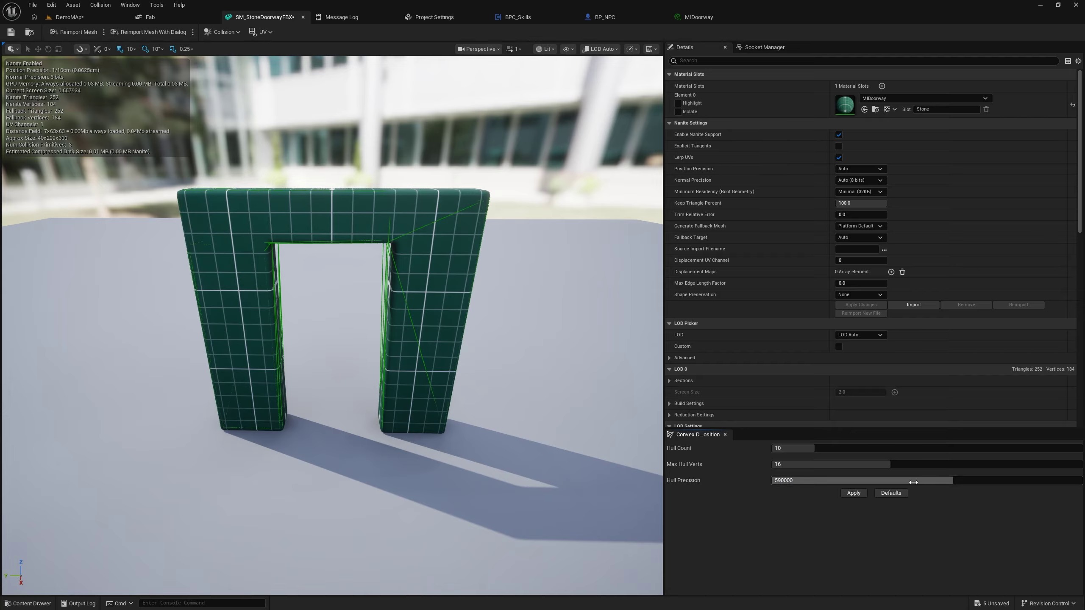
pyautogui.moveTo(953, 485); pyautogui.dragTo(1007, 483)
pyautogui.click(859, 494)
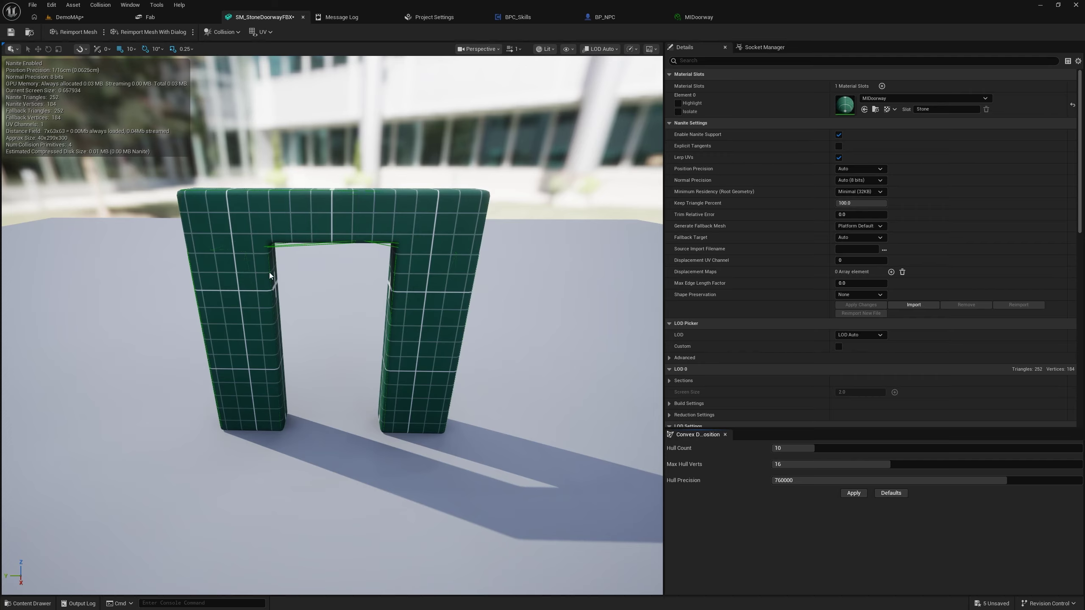
pyautogui.click(567, 49)
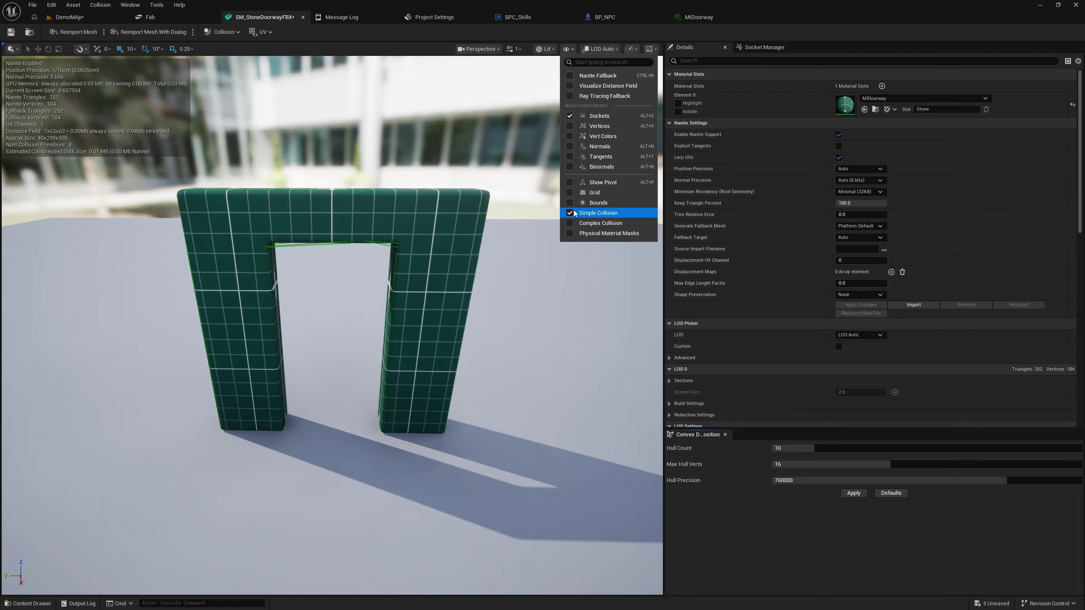
# Step: Play-test DemoMAp by walking the character through the doorway opening and back, and end the play session
pyautogui.click(68, 17)
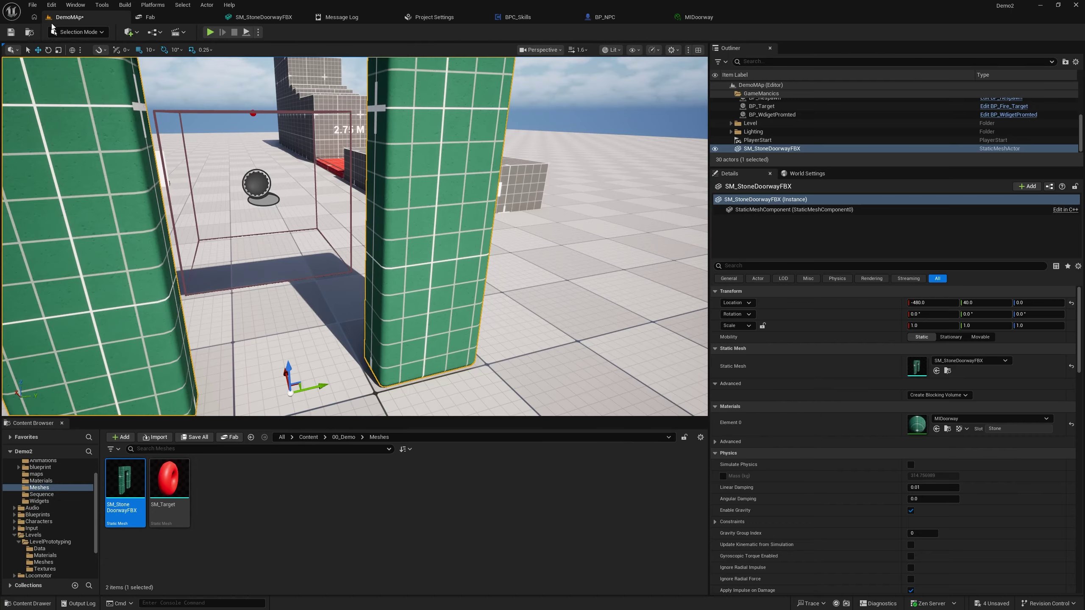
pyautogui.click(210, 33)
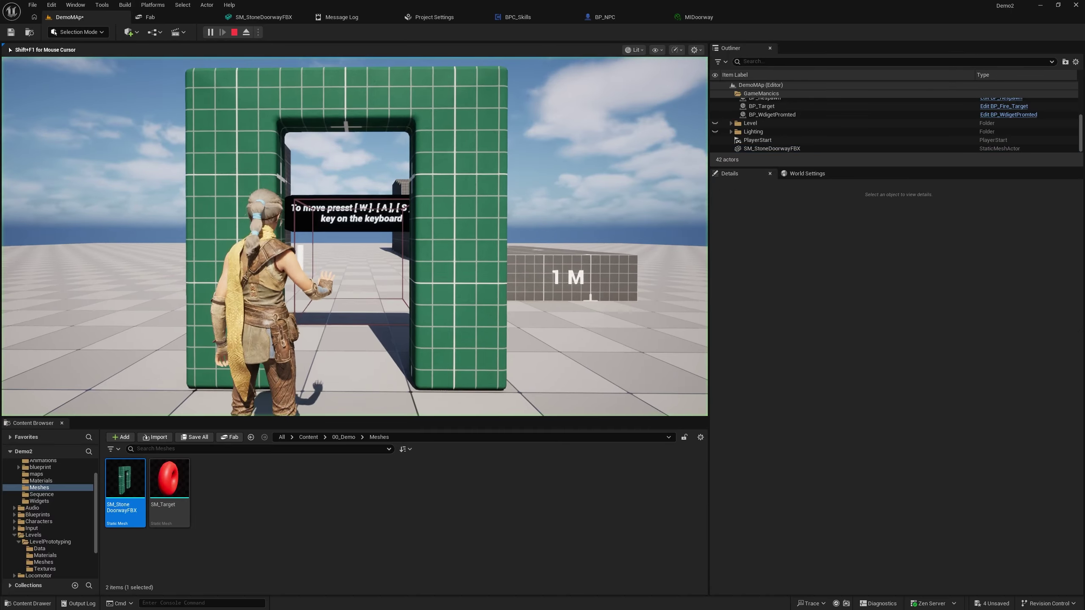
pyautogui.press('w')
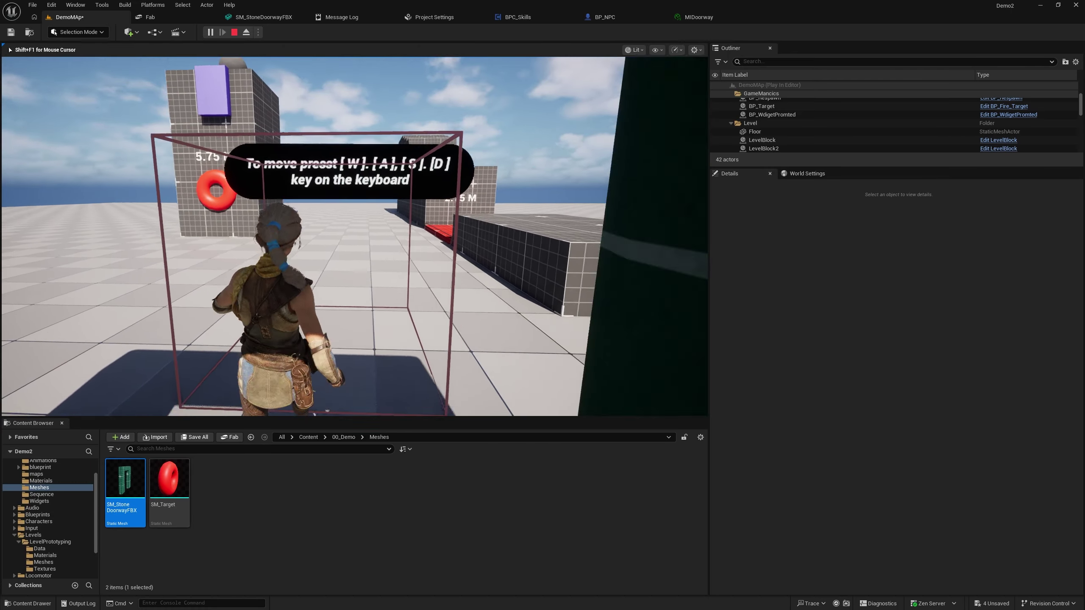
pyautogui.press('s')
pyautogui.press('Escape')
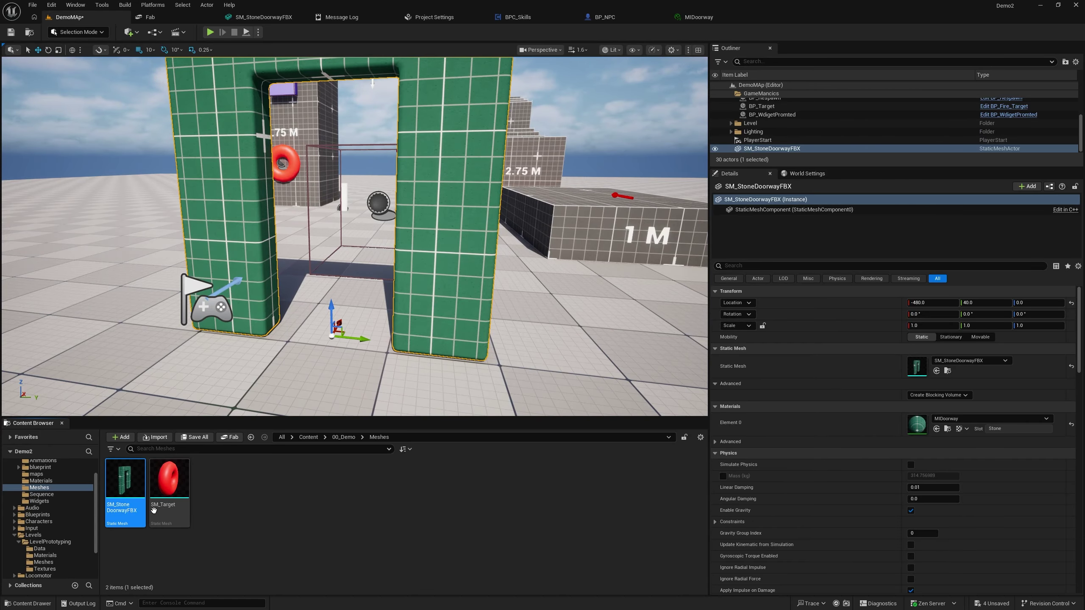
# Step: Rename the doorway mesh asset as SM_StoneDoorway and delete its placed actor from the level
pyautogui.press('F2')
pyautogui.press('End')
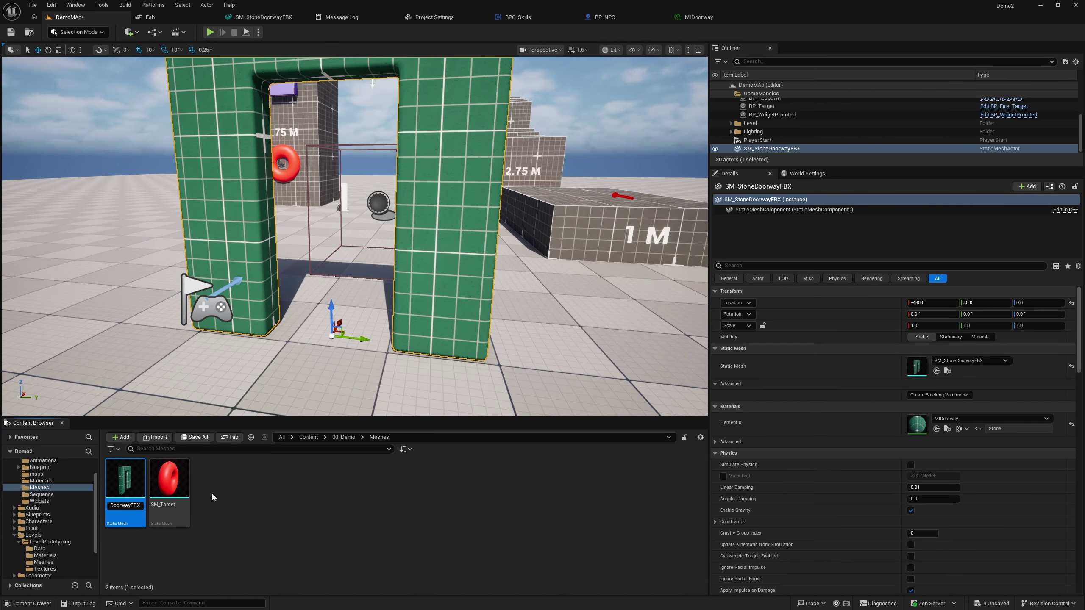
pyautogui.press('BackSpace')
pyautogui.press('BackSpace')
pyautogui.press('BackSpace')
pyautogui.press('Return')
pyautogui.click(282, 552)
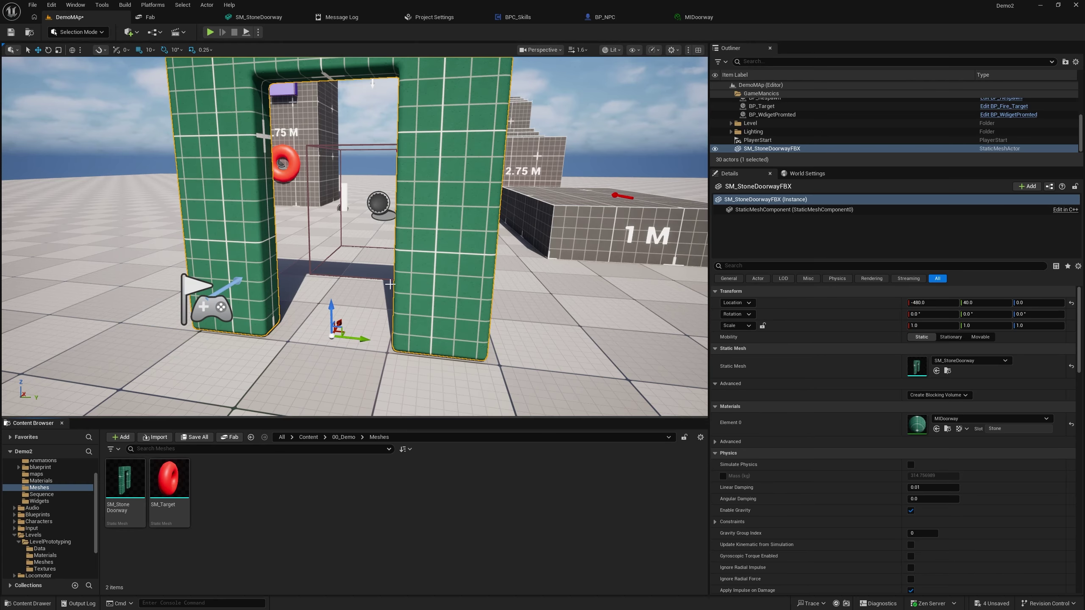
pyautogui.press('Delete')
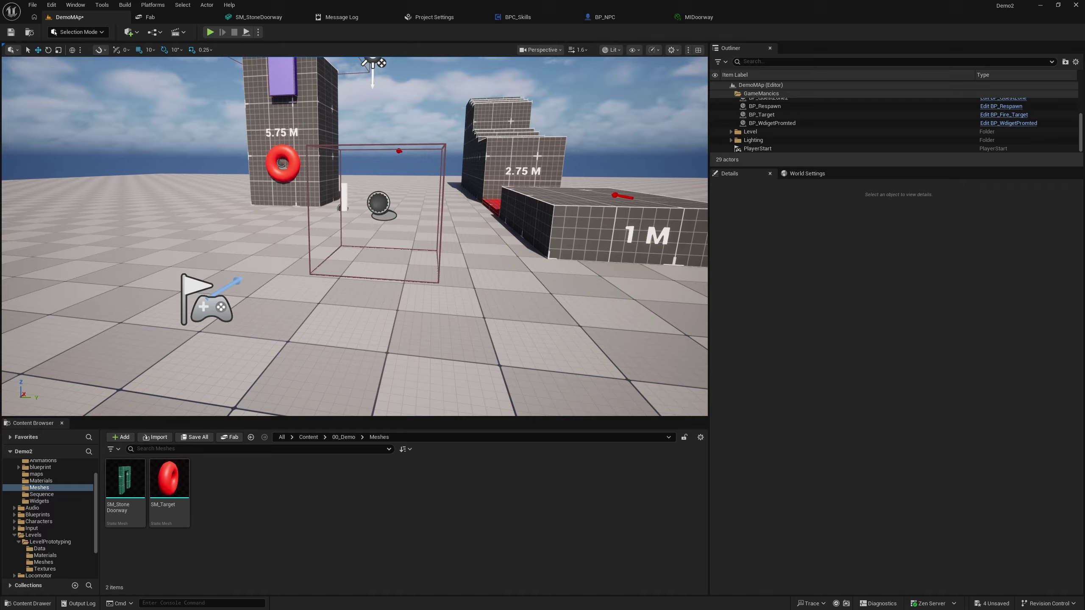
# Step: Create a new folder named Niagara inside the 00_Demo content folder
pyautogui.scroll(2, 77, 528)
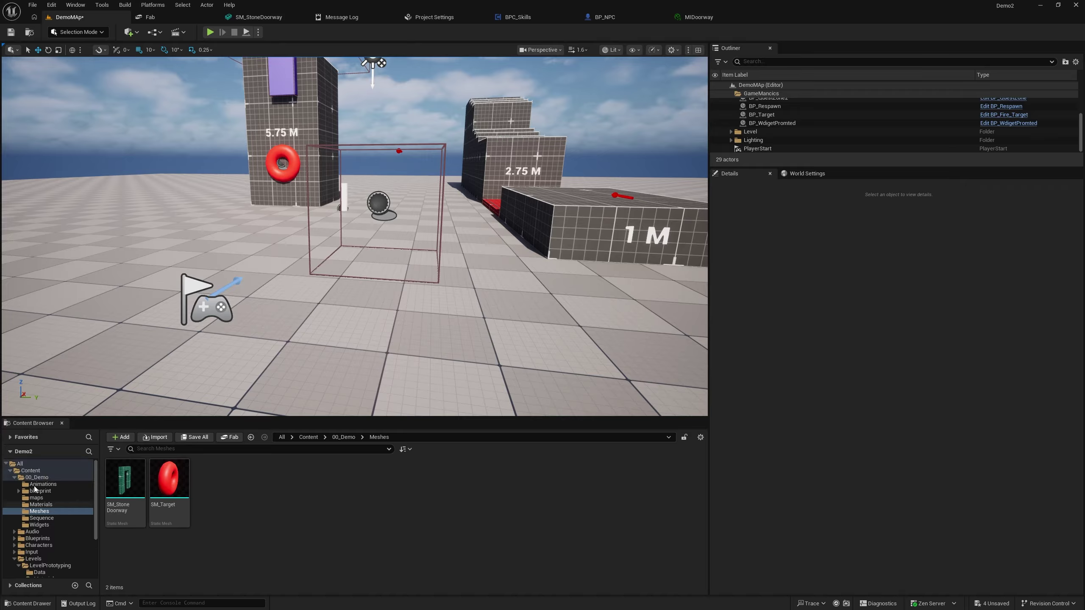
pyautogui.click(42, 478)
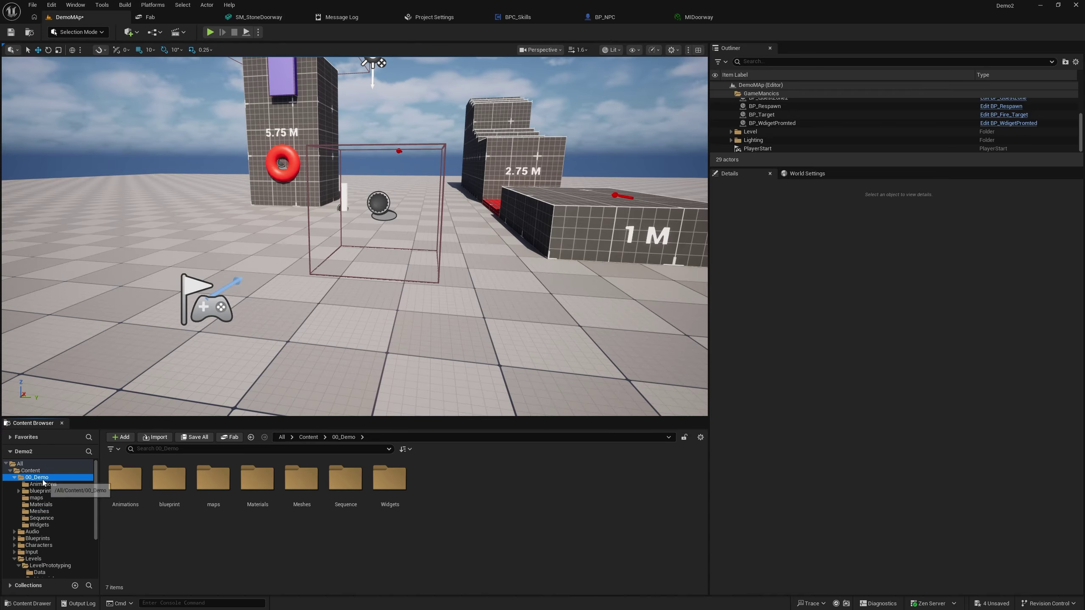
pyautogui.rightClick(426, 481)
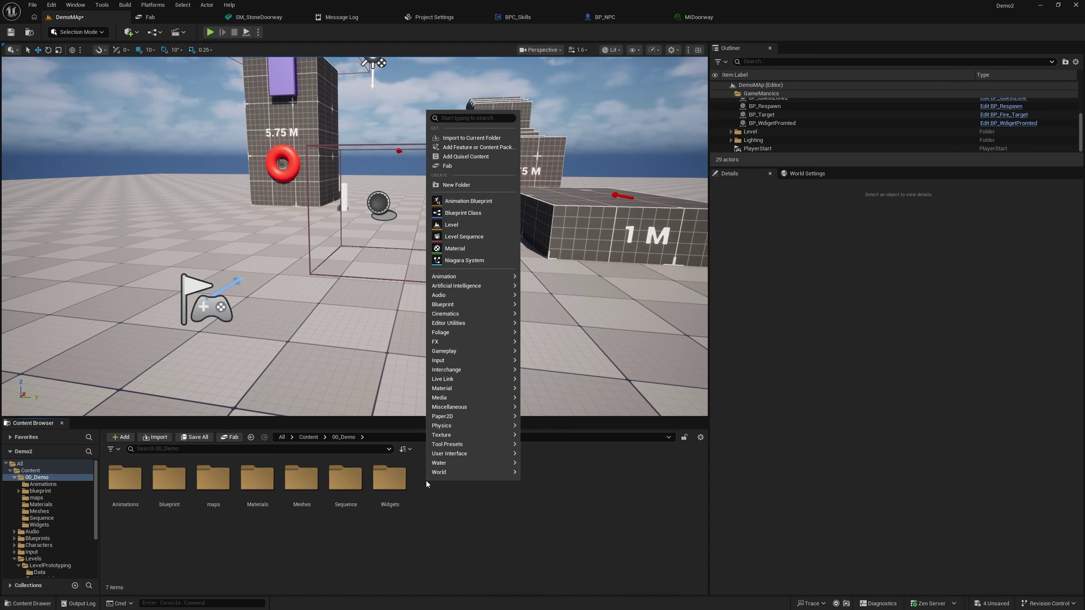
pyautogui.click(465, 186)
pyautogui.write('Niagg')
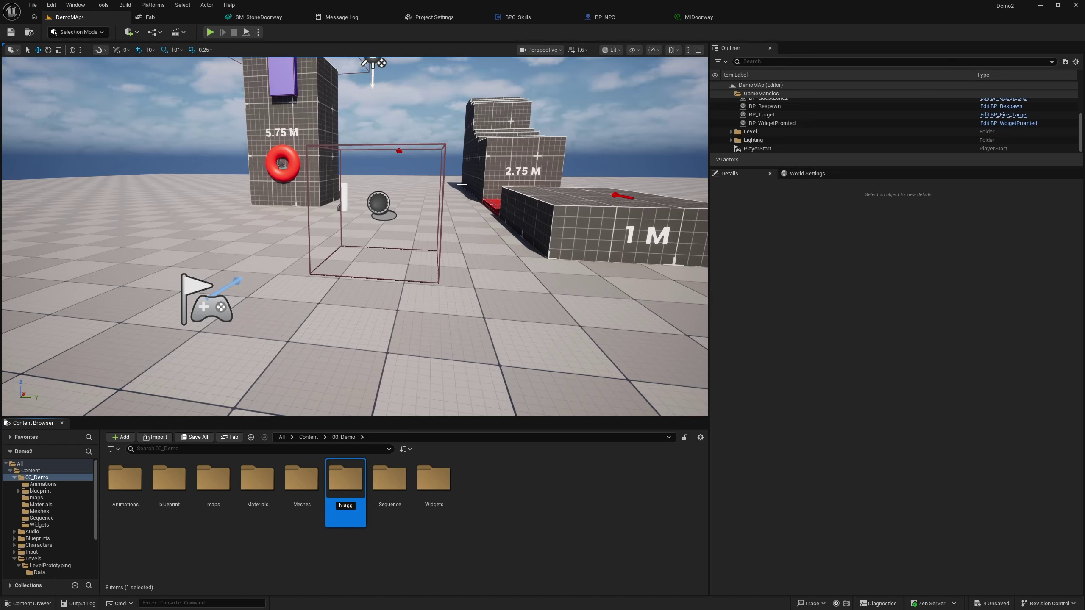
pyautogui.write('ra')
pyautogui.press('Return')
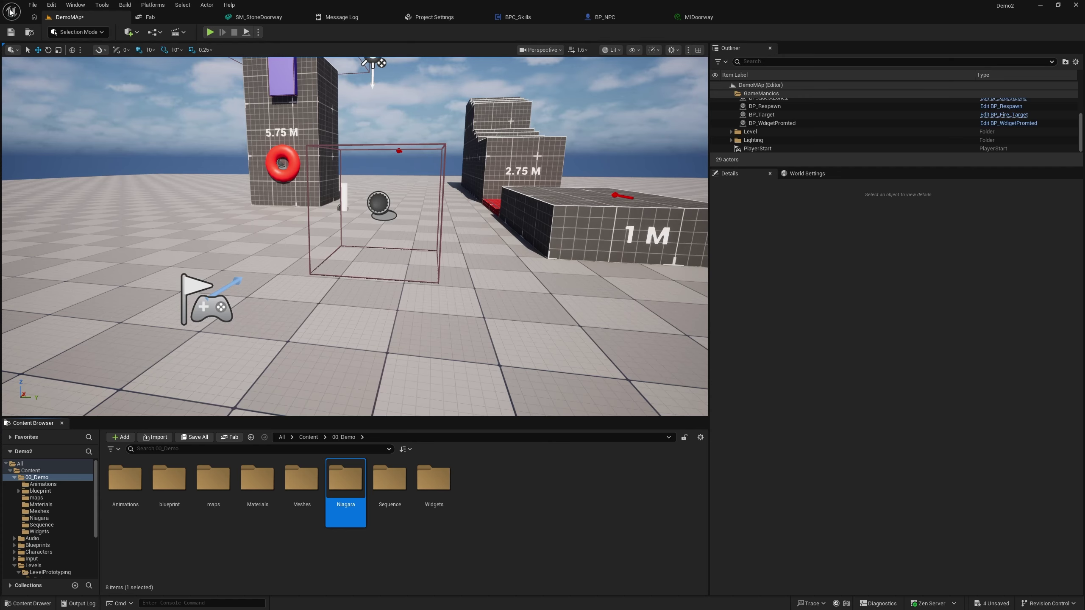
pyautogui.click(260, 554)
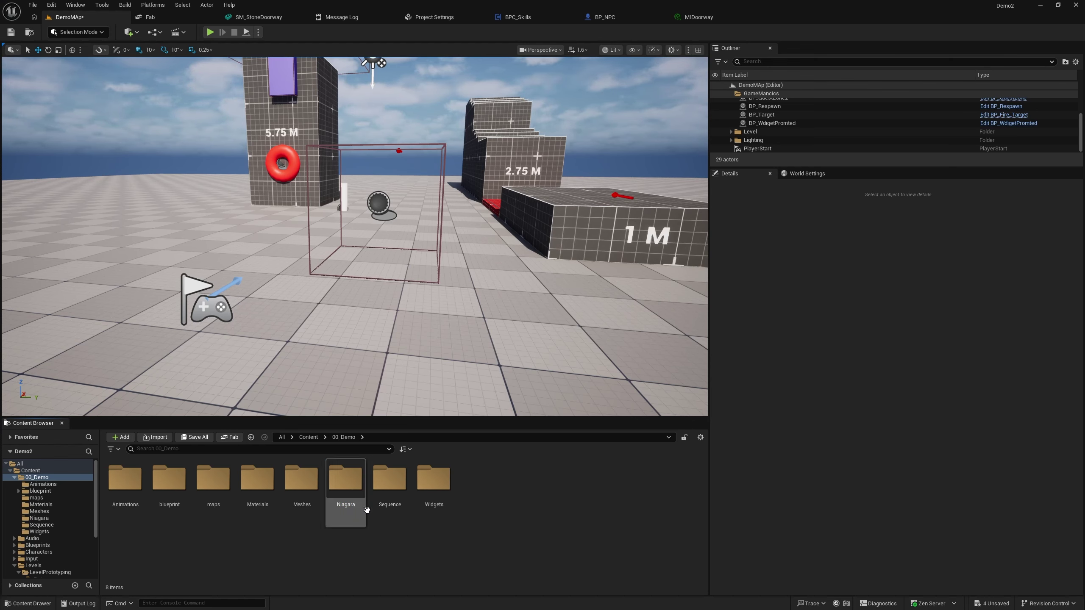
pyautogui.click(345, 478)
pyautogui.press('F2')
pyautogui.click(402, 569)
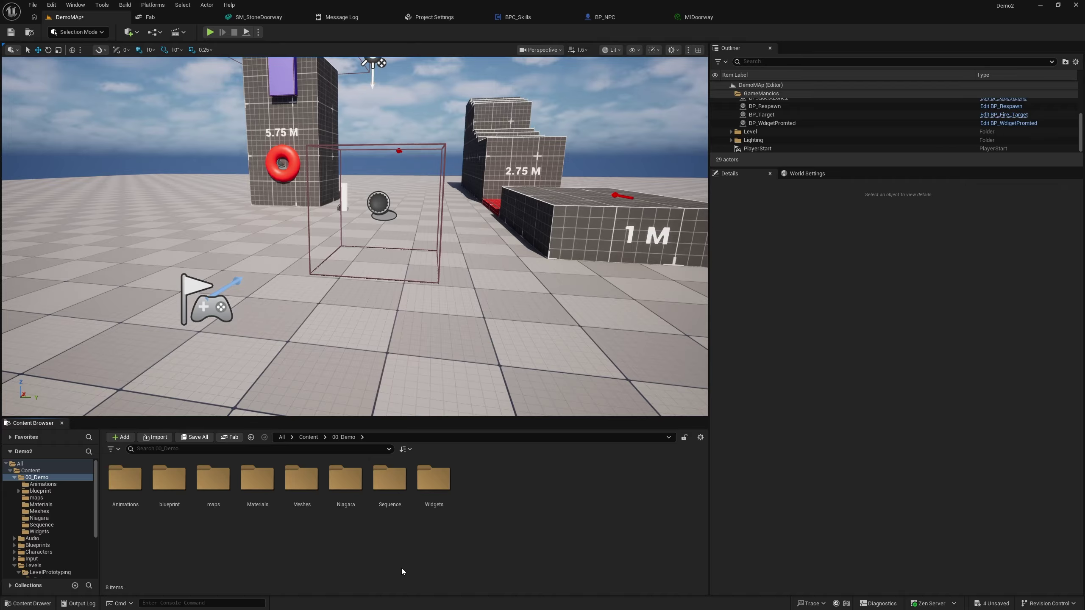
# Step: Start a new Niagara System in the Niagara folder and browse the Lightweight, Learning Content, Template, Recent and All base asset categories
pyautogui.doubleClick(342, 505)
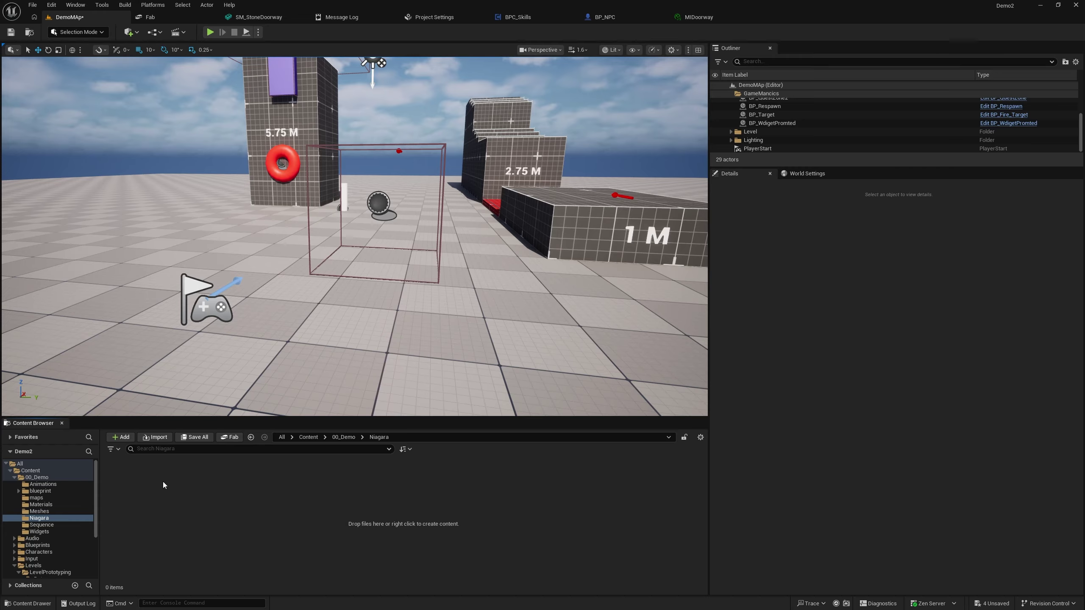
pyautogui.rightClick(144, 503)
pyautogui.click(164, 286)
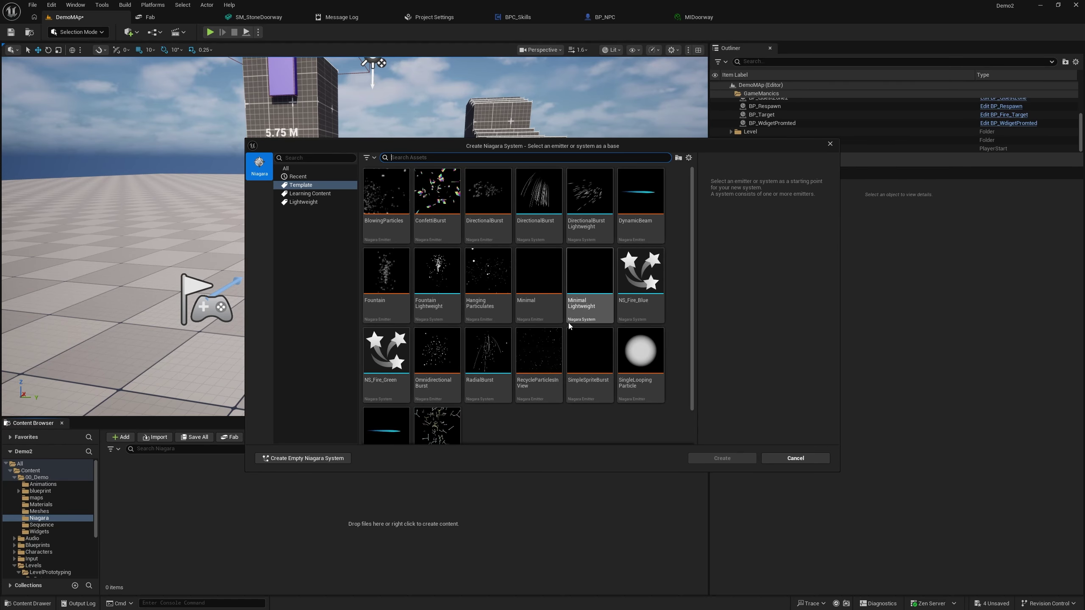
pyautogui.scroll(-1, 549, 317)
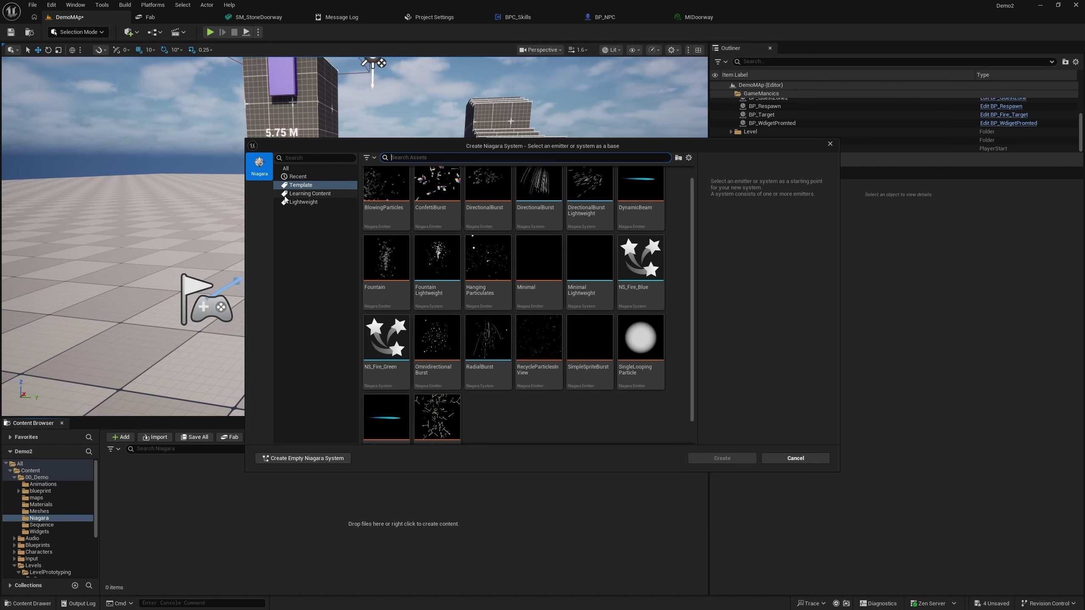
pyautogui.click(323, 203)
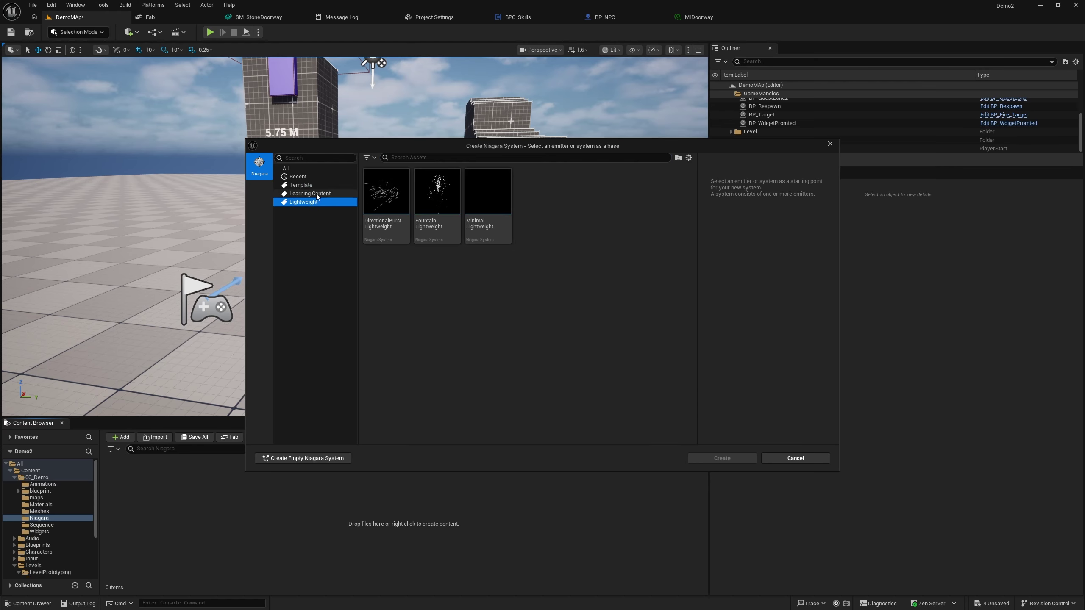
pyautogui.click(334, 195)
pyautogui.click(305, 186)
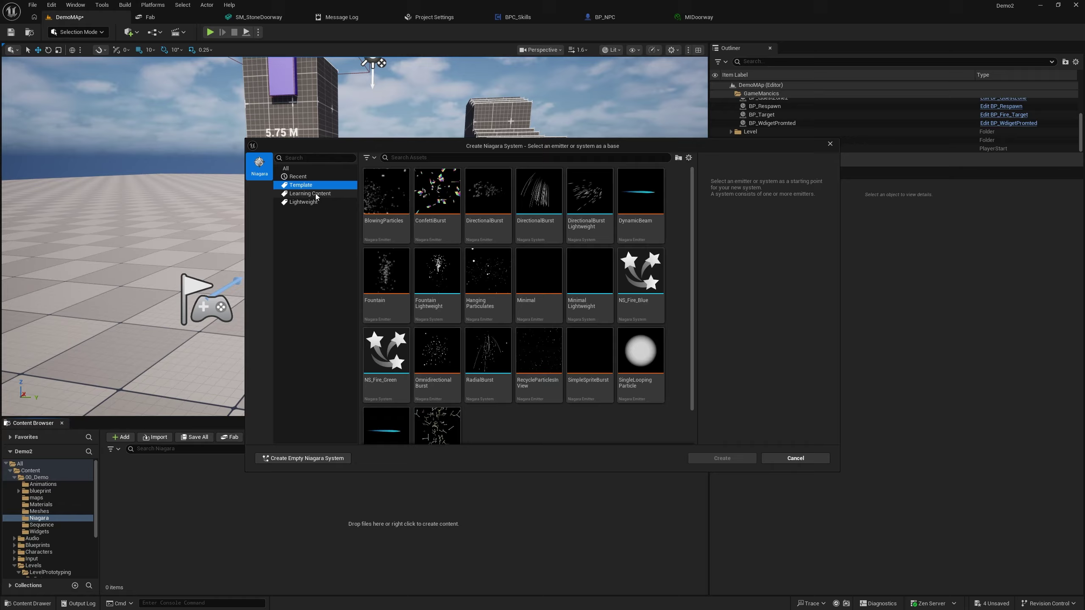
pyautogui.click(296, 177)
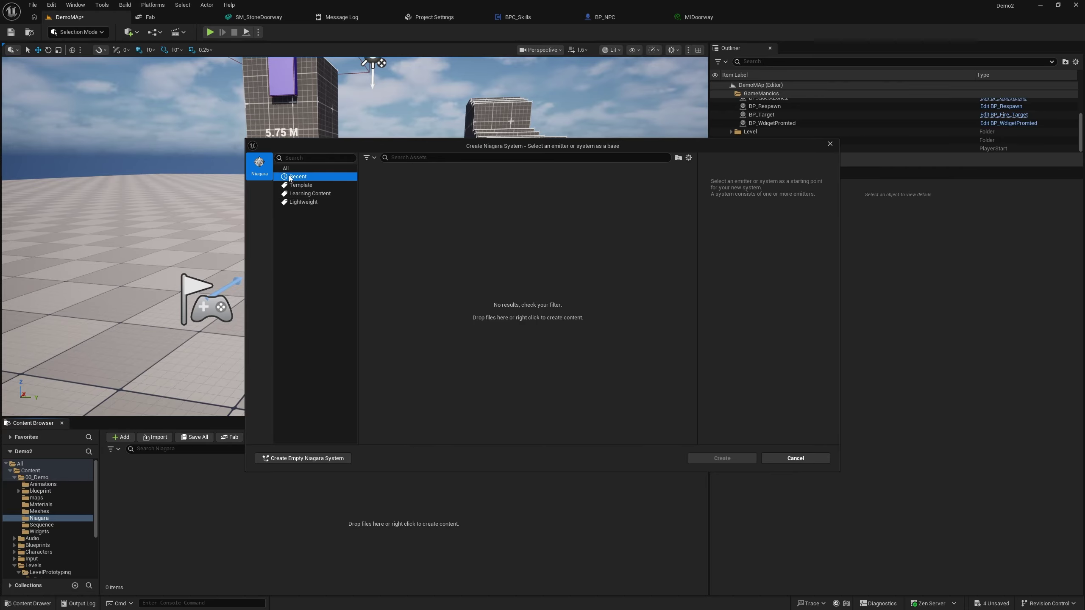
pyautogui.click(292, 169)
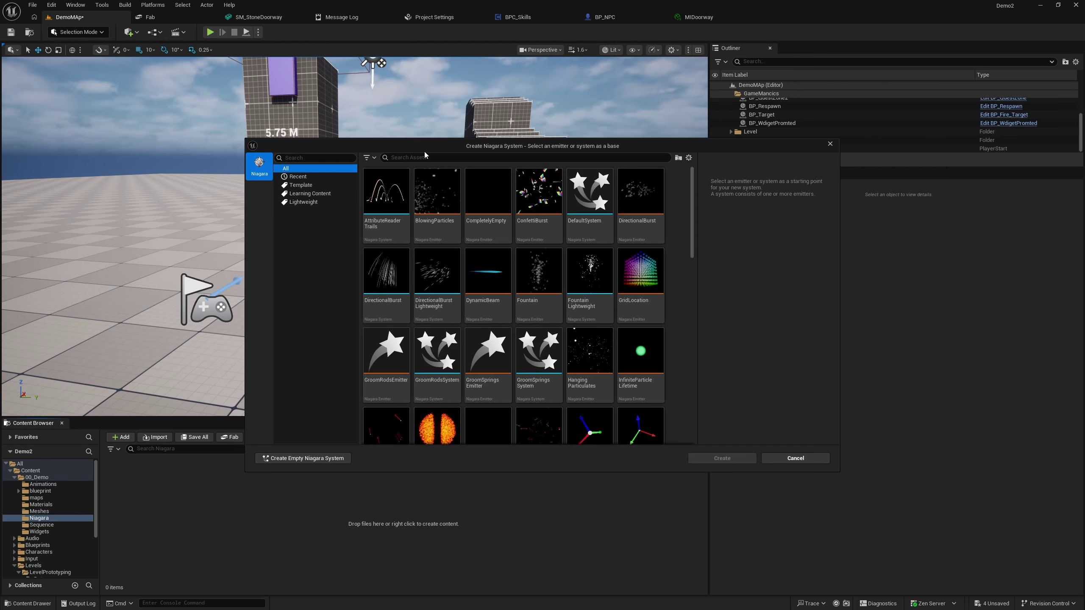
# Step: Search the base assets for "simp" and create the Niagara System from the SimpleSpriteBurst emitter
pyautogui.click(430, 157)
pyautogui.write('sim')
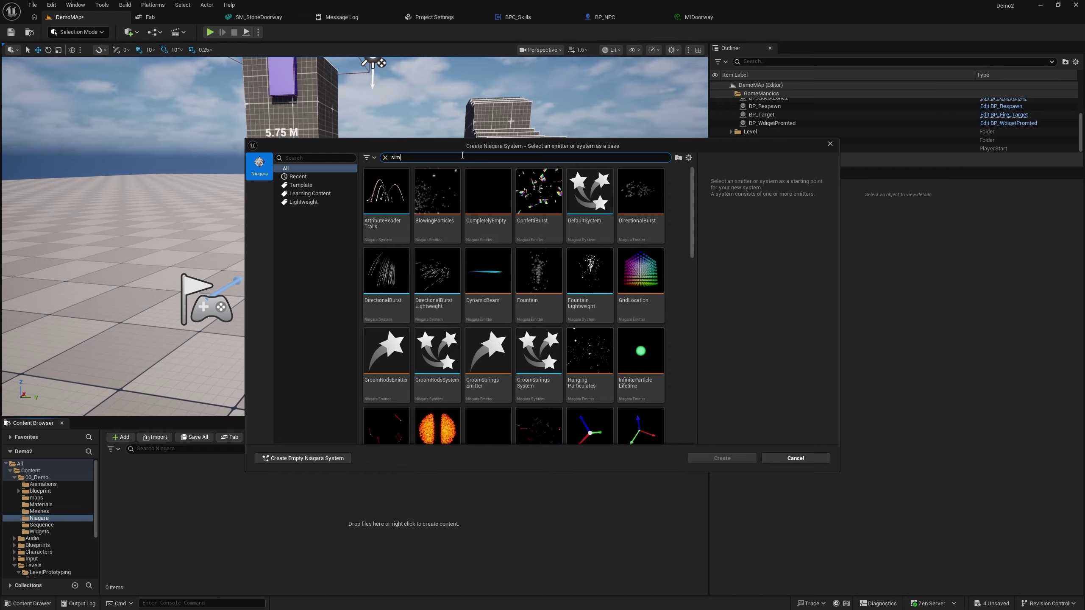
pyautogui.write('p')
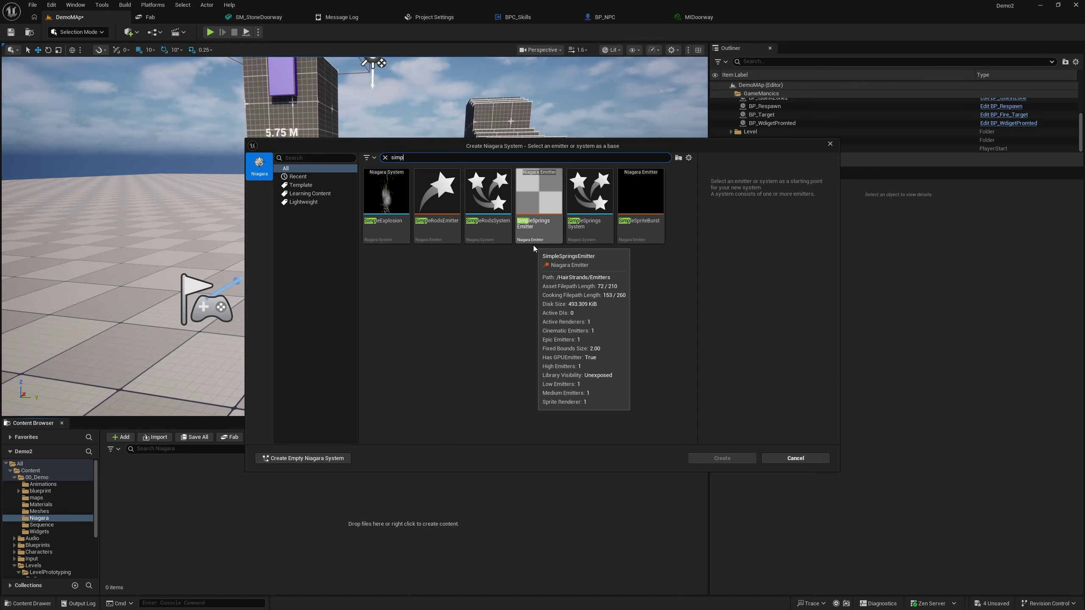
pyautogui.click(637, 201)
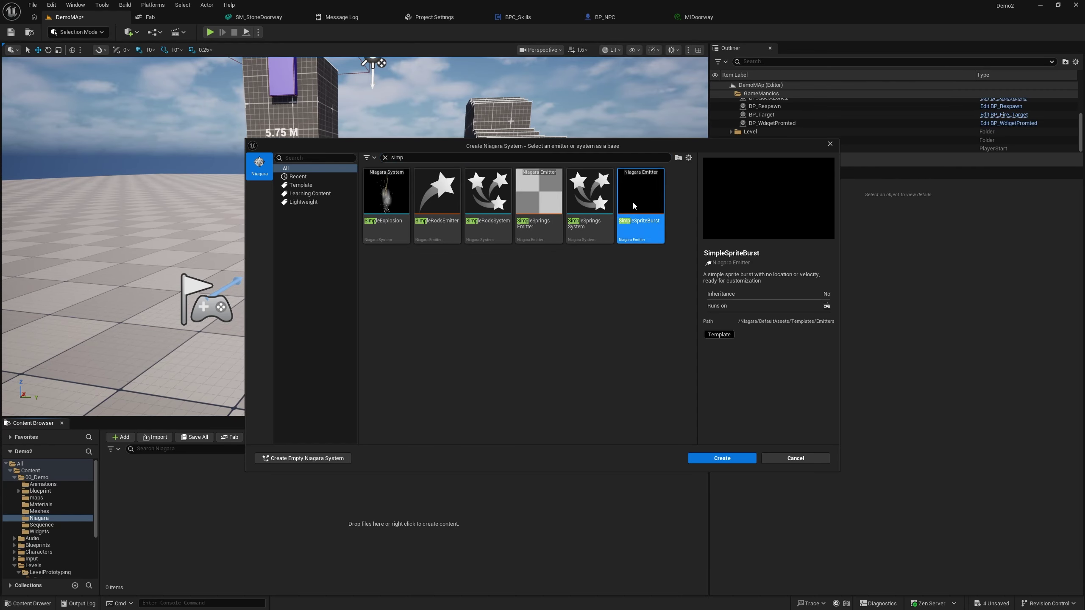
pyautogui.click(716, 459)
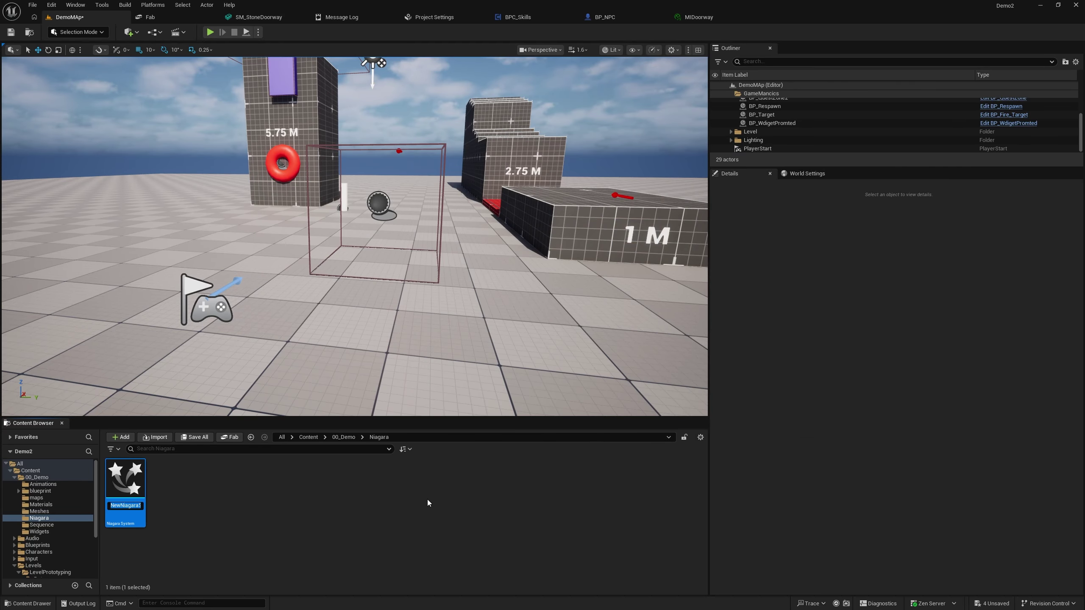
# Step: Name the new Niagara System asset NS_Portal
pyautogui.write('N')
pyautogui.write('F')
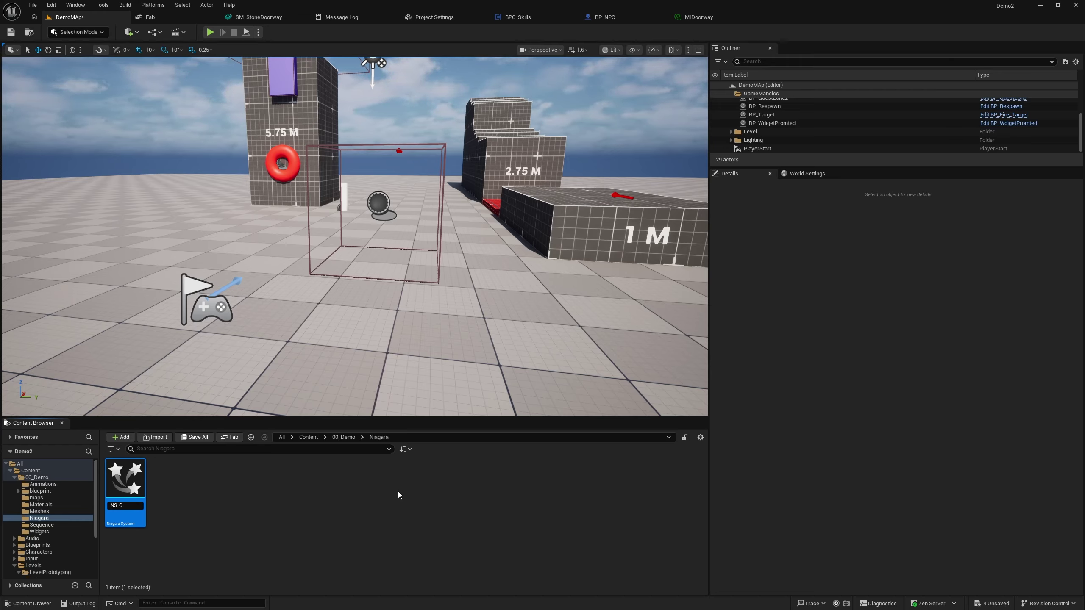
pyautogui.write('_Oritak')
pyautogui.press('Return')
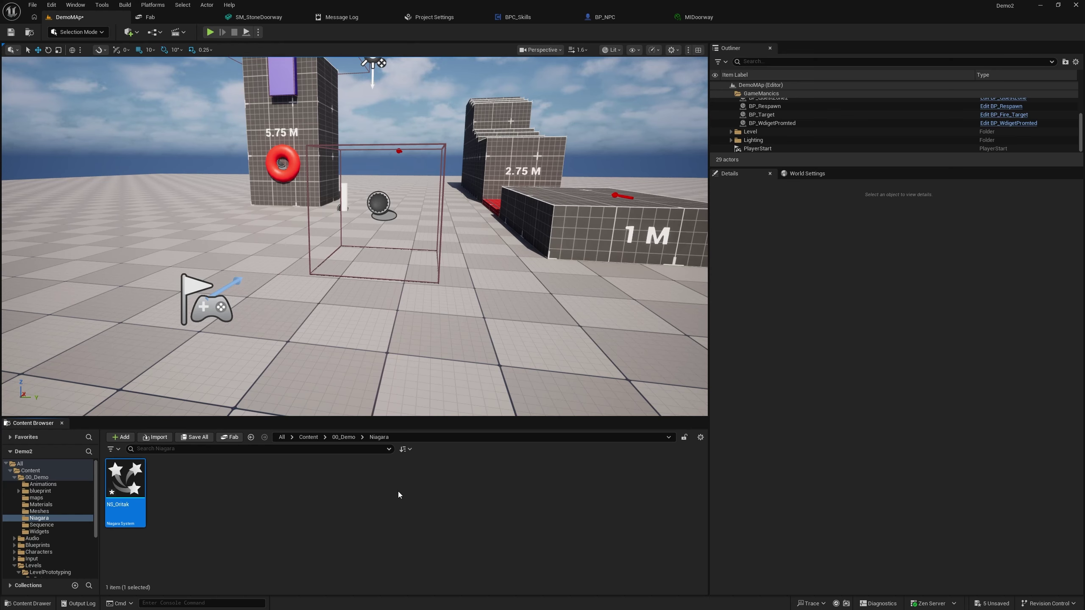
pyautogui.press('F2')
pyautogui.press('End')
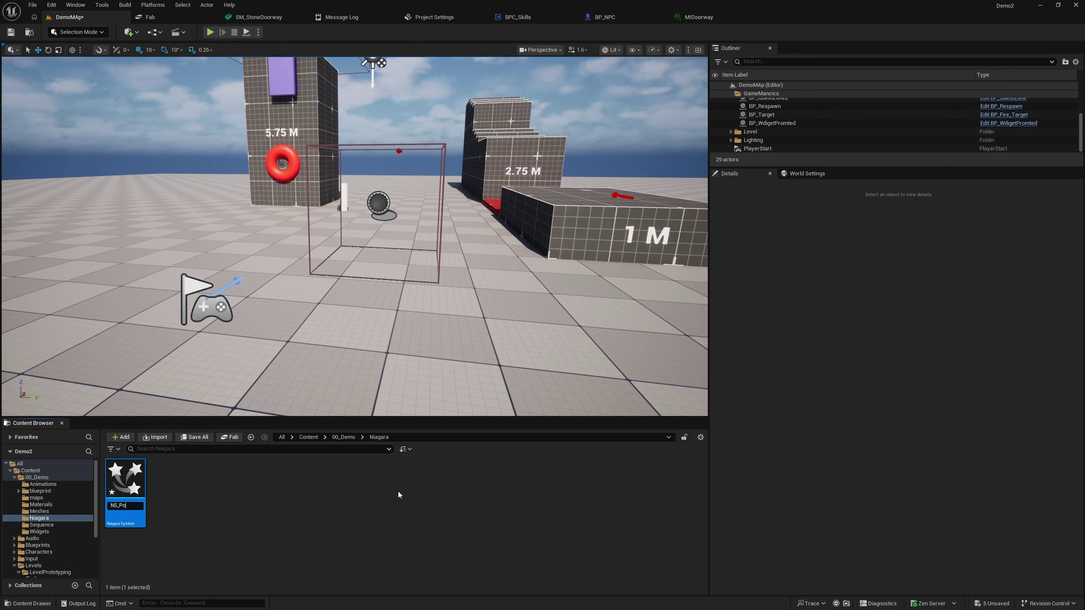
pyautogui.press('Return')
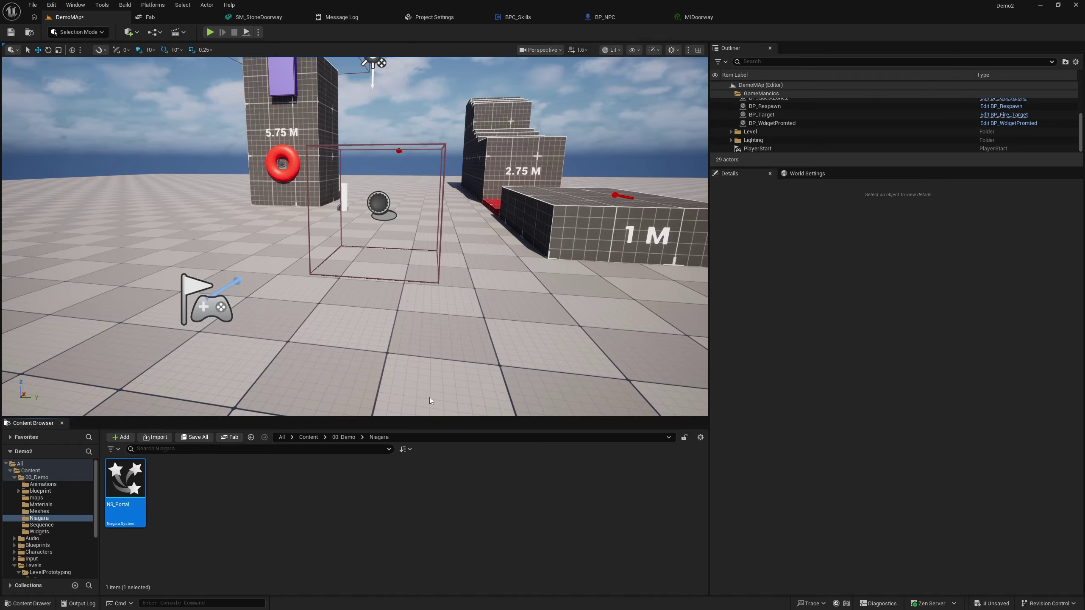
# Step: Open NS_Portal, set the SimpleSpriteBurst emitter's Life Cycle Mode to System and show the system's own properties
pyautogui.doubleClick(133, 501)
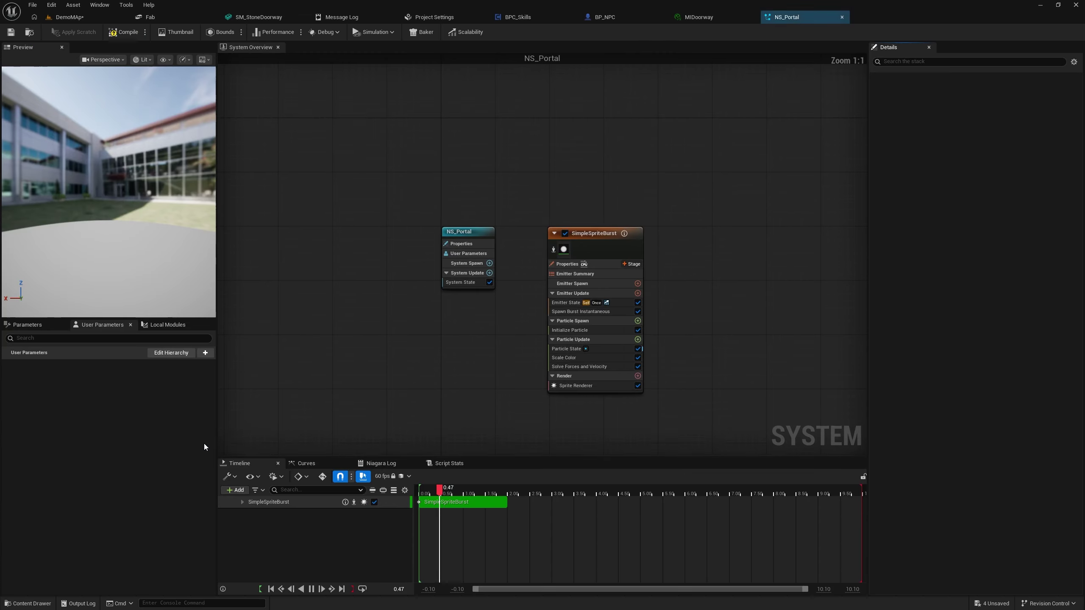
pyautogui.moveTo(415, 310); pyautogui.dragTo(248, 274, button='right')
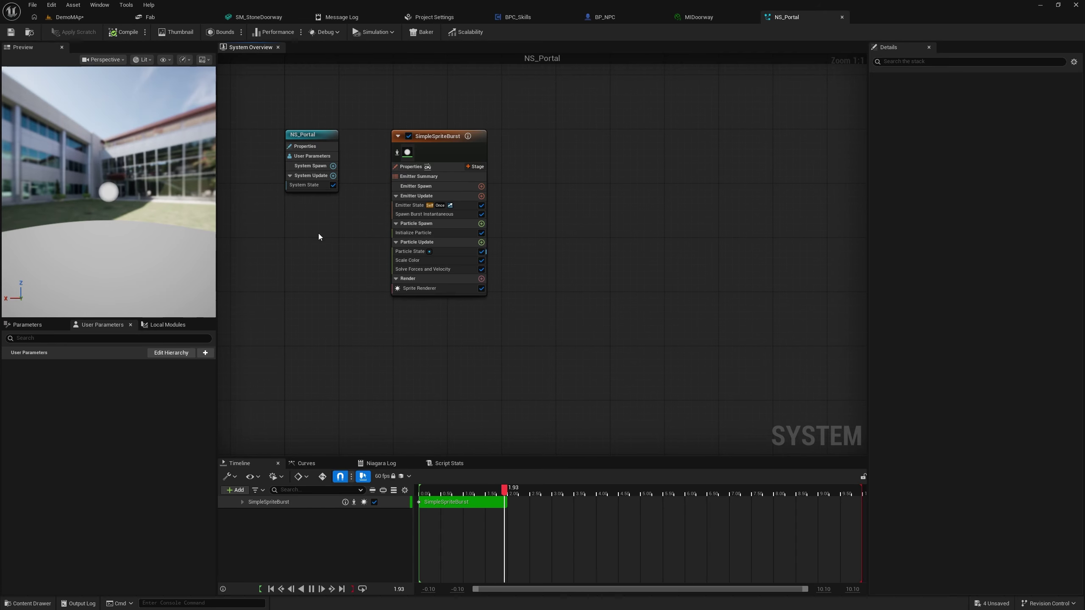
pyautogui.click(401, 207)
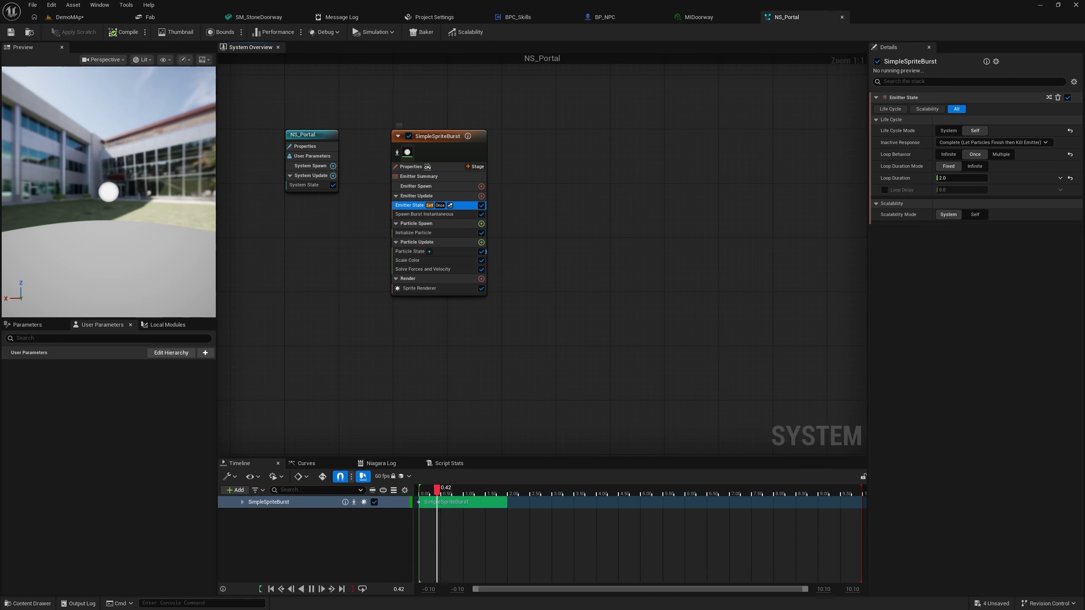
pyautogui.click(948, 142)
pyautogui.click(945, 131)
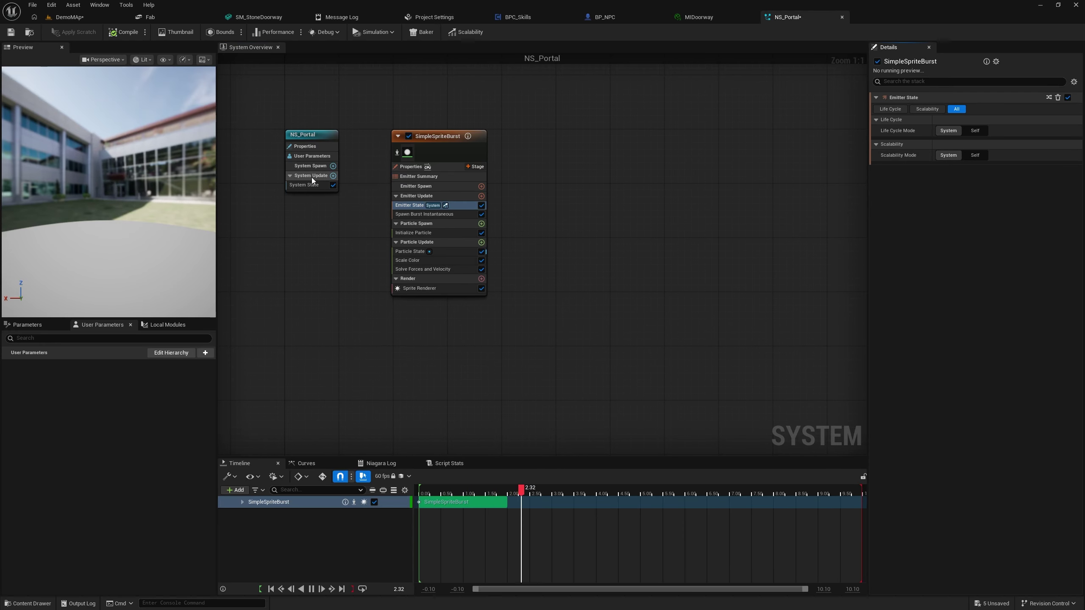
pyautogui.click(302, 145)
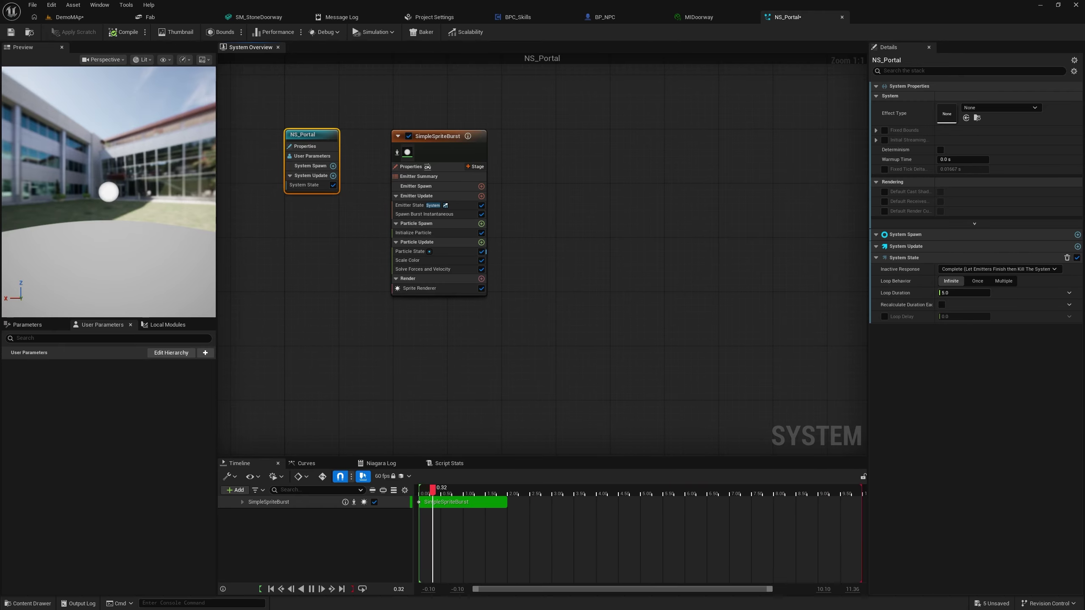
# Step: Delete the Spawn Burst Instantaneous module from the SimpleSpriteBurst emitter and show the Sprite Renderer settings
pyautogui.click(403, 215)
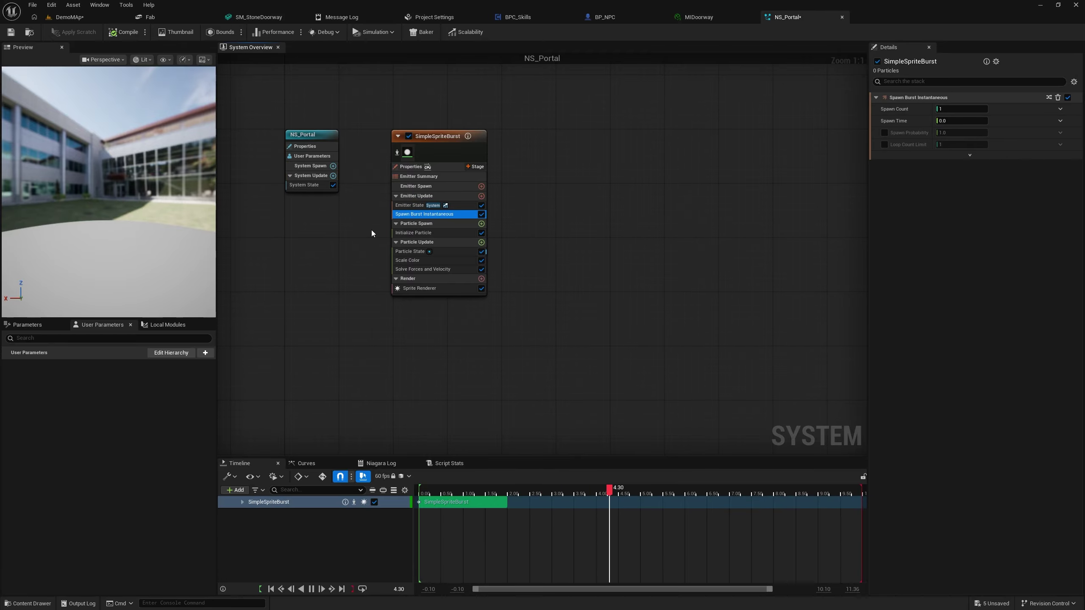
pyautogui.press('Delete')
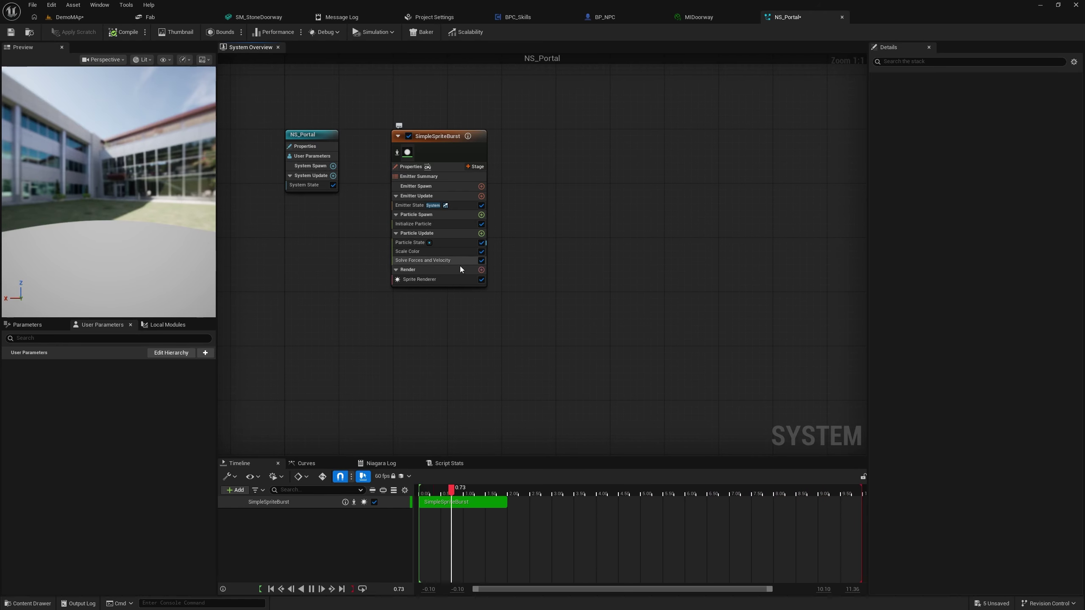
pyautogui.click(428, 279)
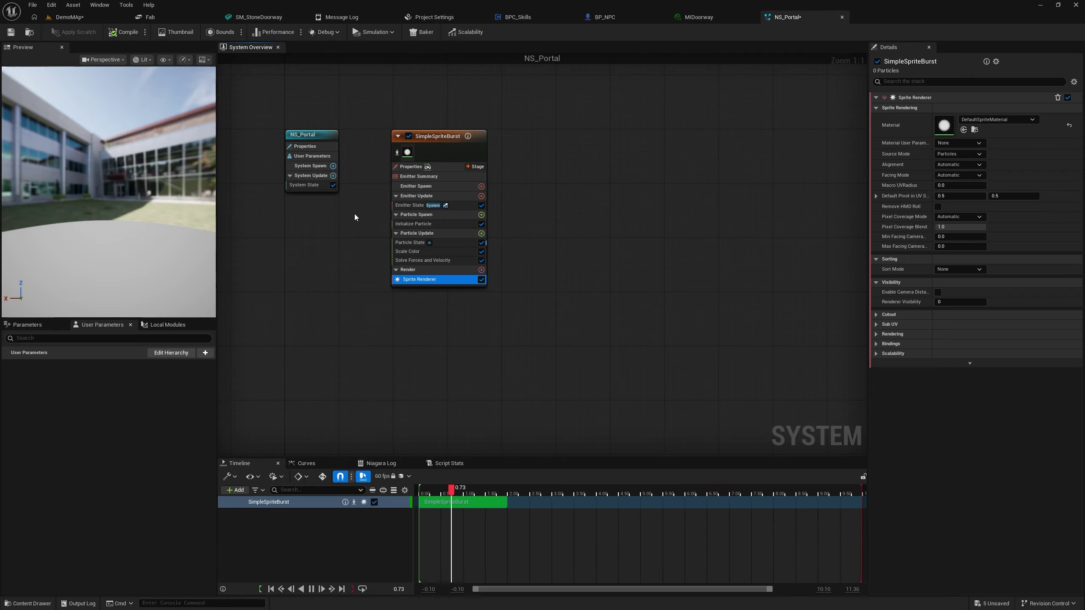
# Step: Add a Spawn Rate module to the SimpleSpriteBurst emitter's Emitter Update stage and set its SpawnRate to 6000
pyautogui.click(482, 196)
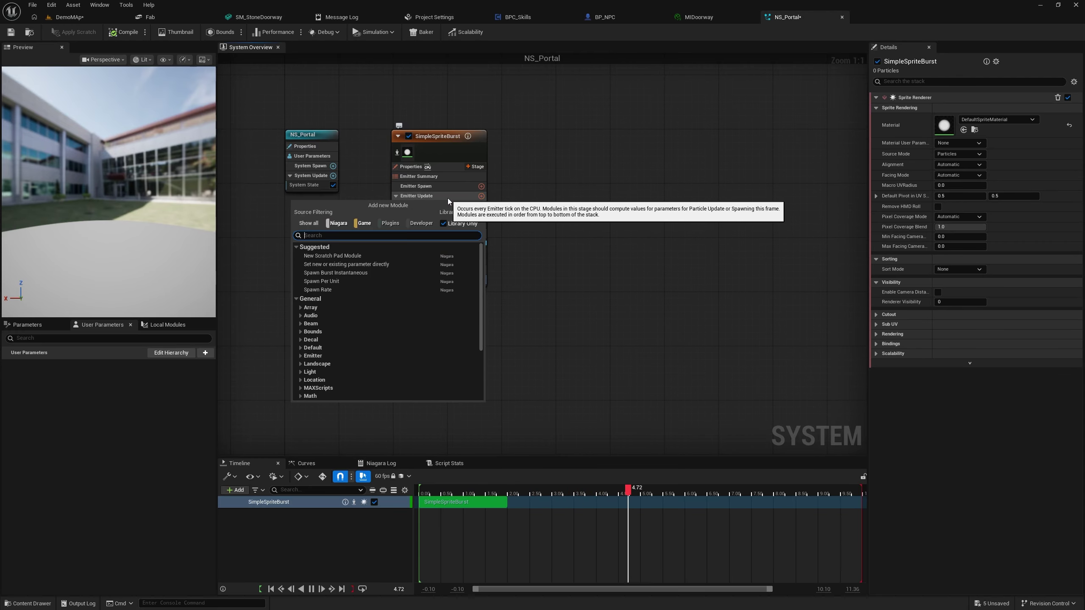
pyautogui.write('spa')
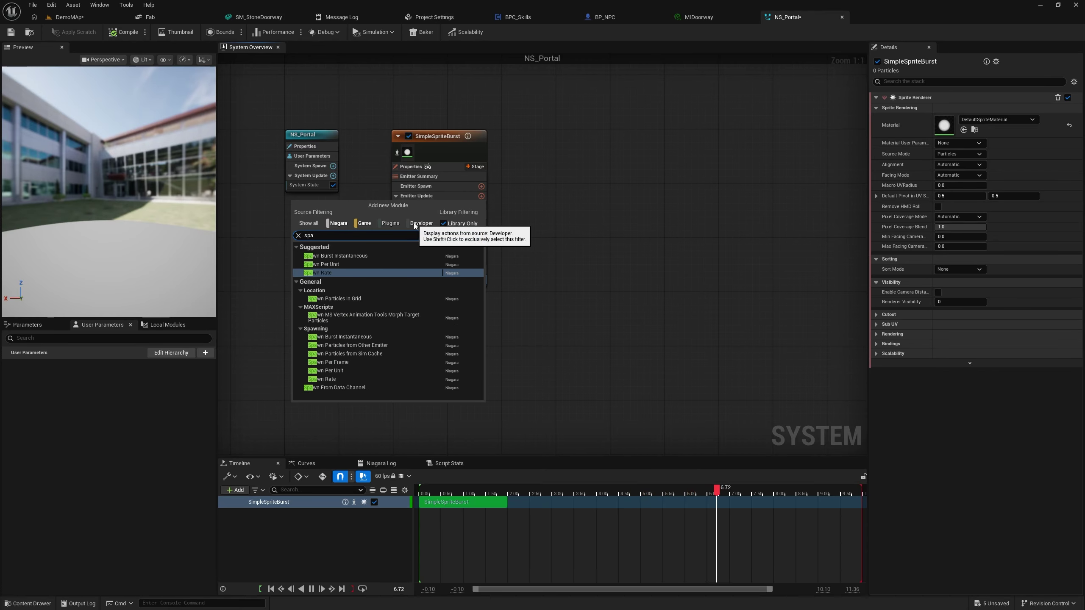
pyautogui.click(332, 274)
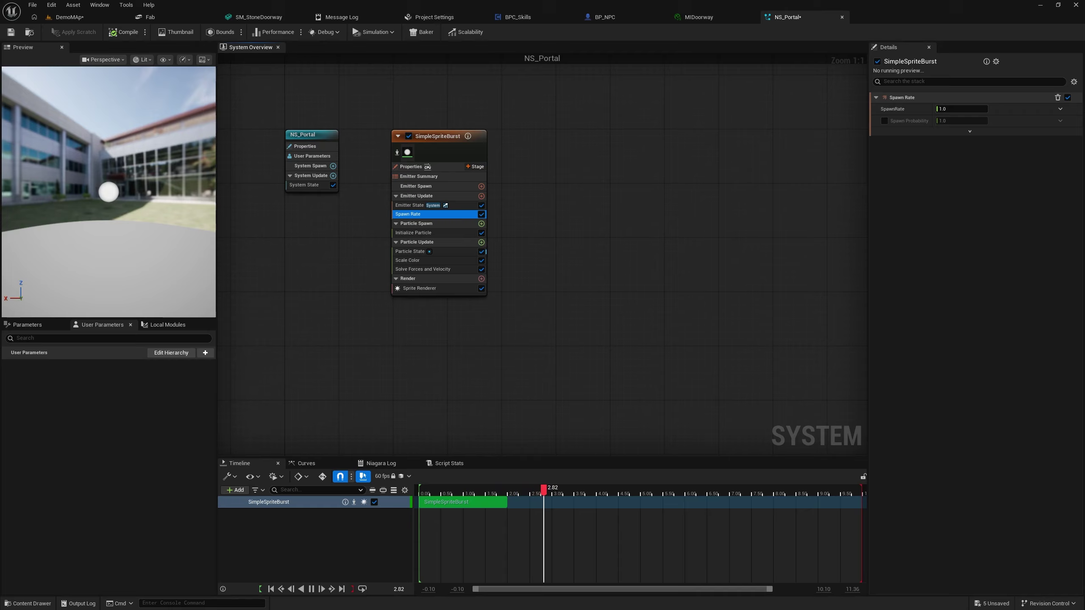
pyautogui.click(945, 110)
pyautogui.click(946, 110)
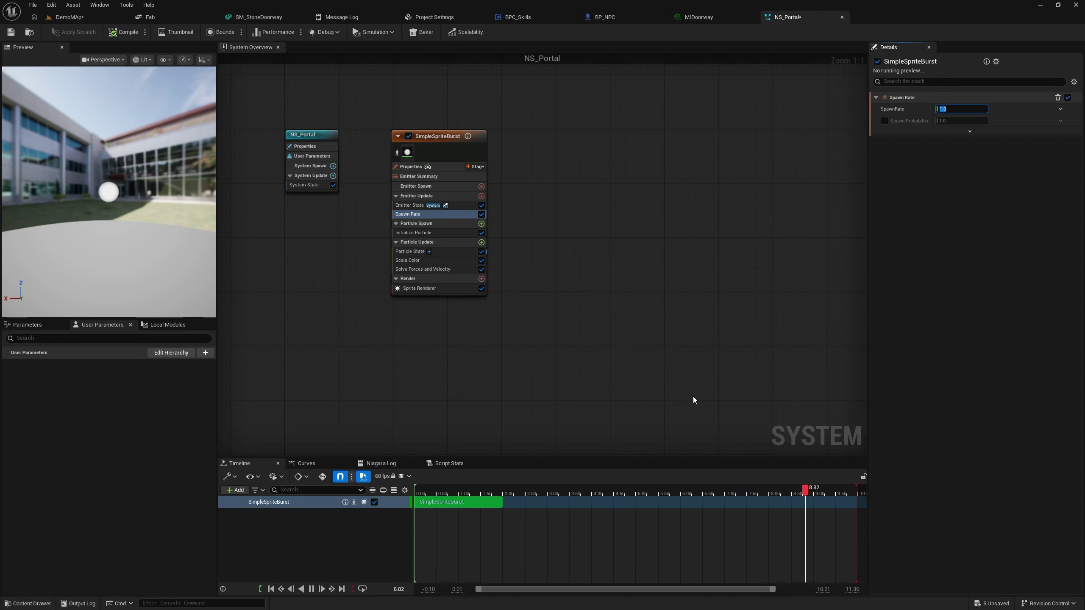
pyautogui.write('6000')
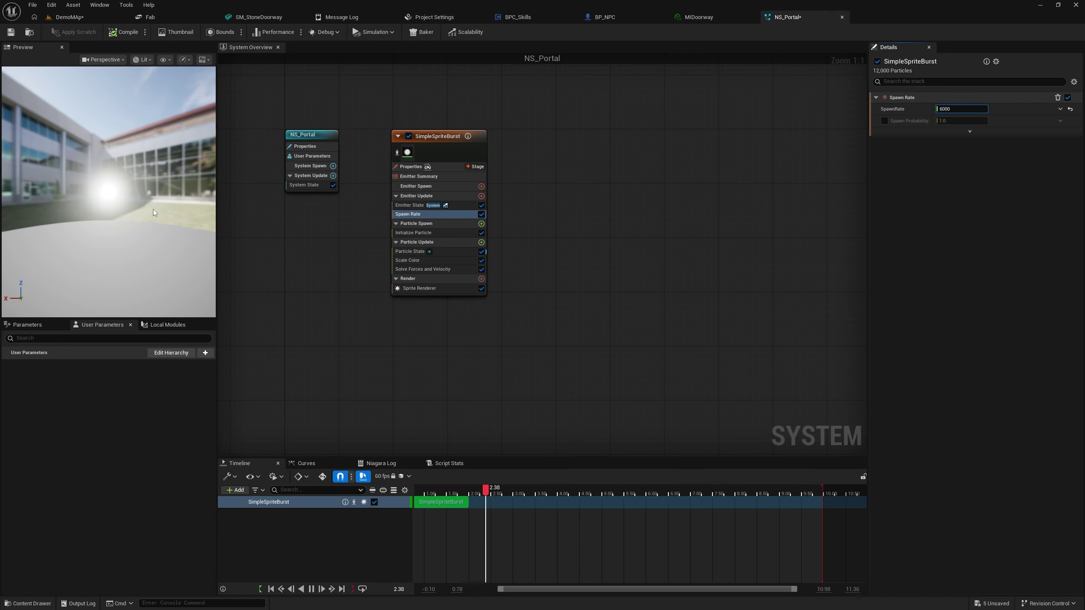
pyautogui.click(372, 268)
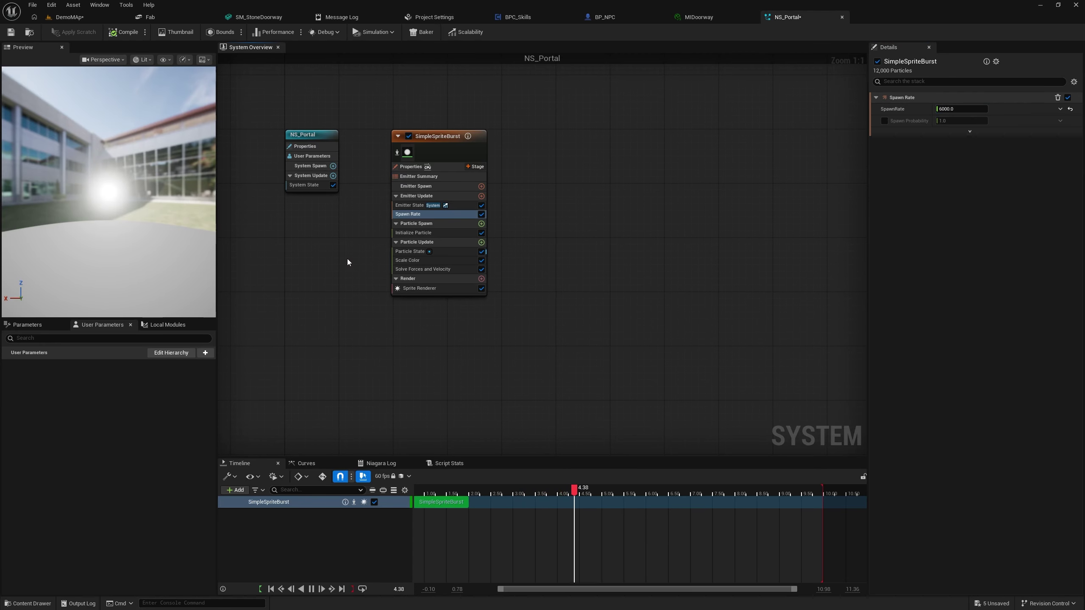
# Step: Add a Shape Location module to the emitter's Particle Spawn stage
pyautogui.click(419, 289)
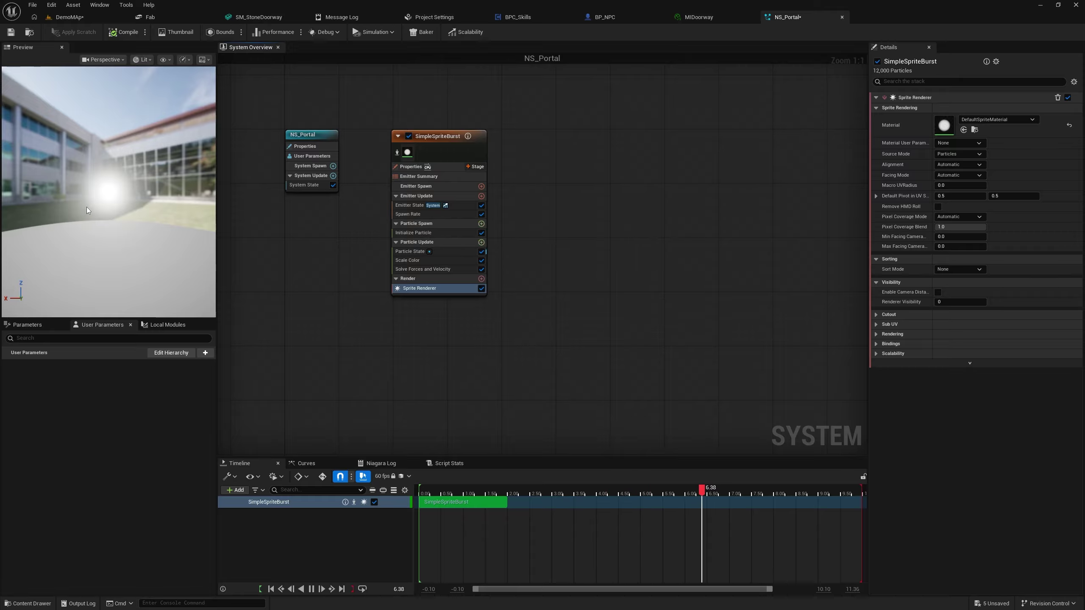
pyautogui.click(481, 196)
pyautogui.click(534, 193)
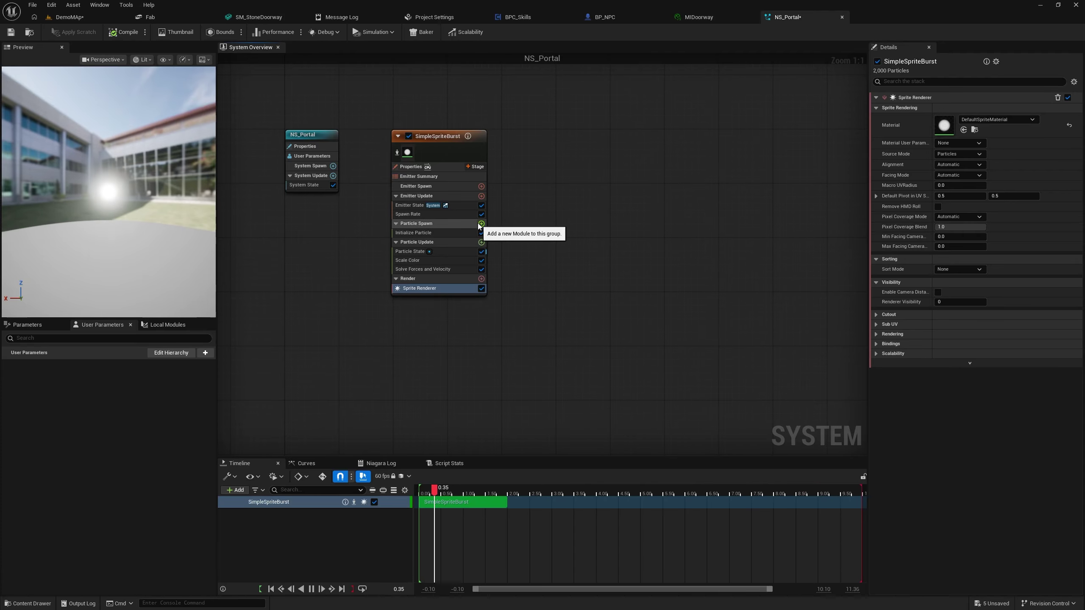
pyautogui.click(481, 224)
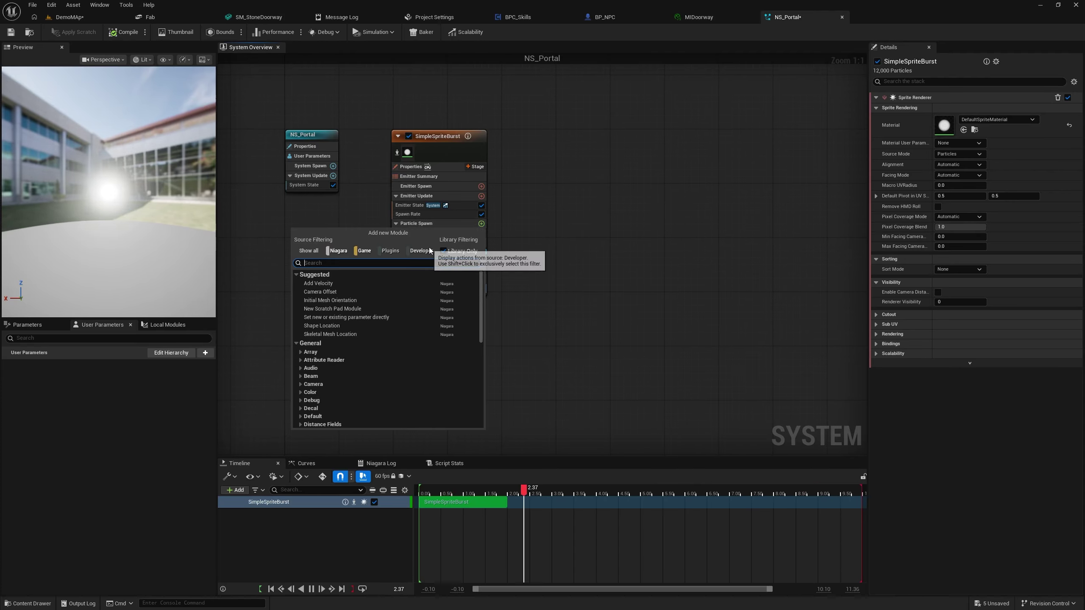
pyautogui.write('sha')
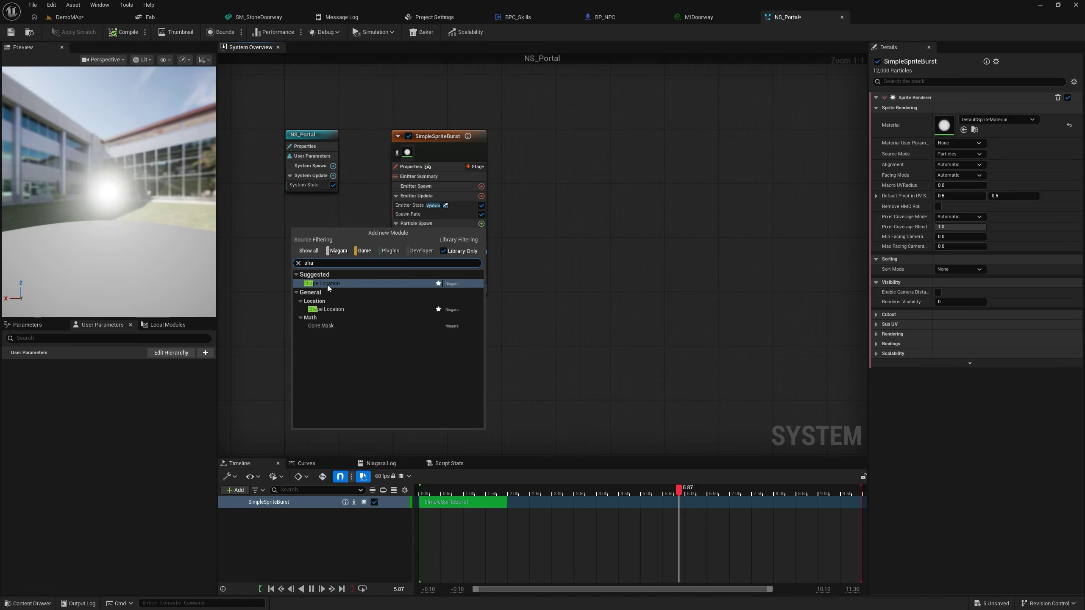
pyautogui.click(327, 284)
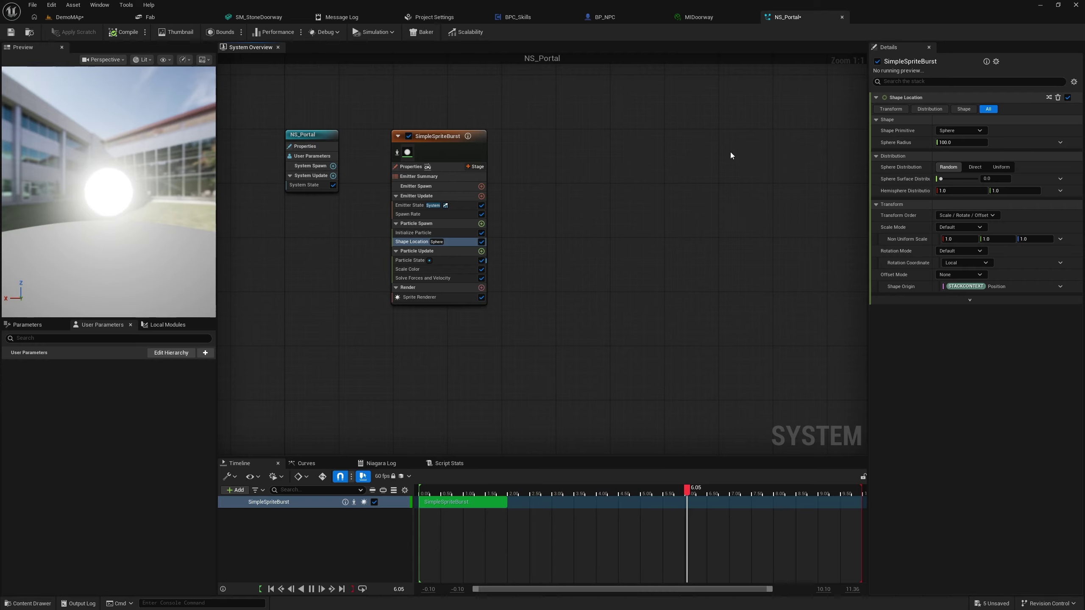
# Step: Try the Torus primitive for Shape Location, and switch it to Box / Plane in Plane mode
pyautogui.click(960, 130)
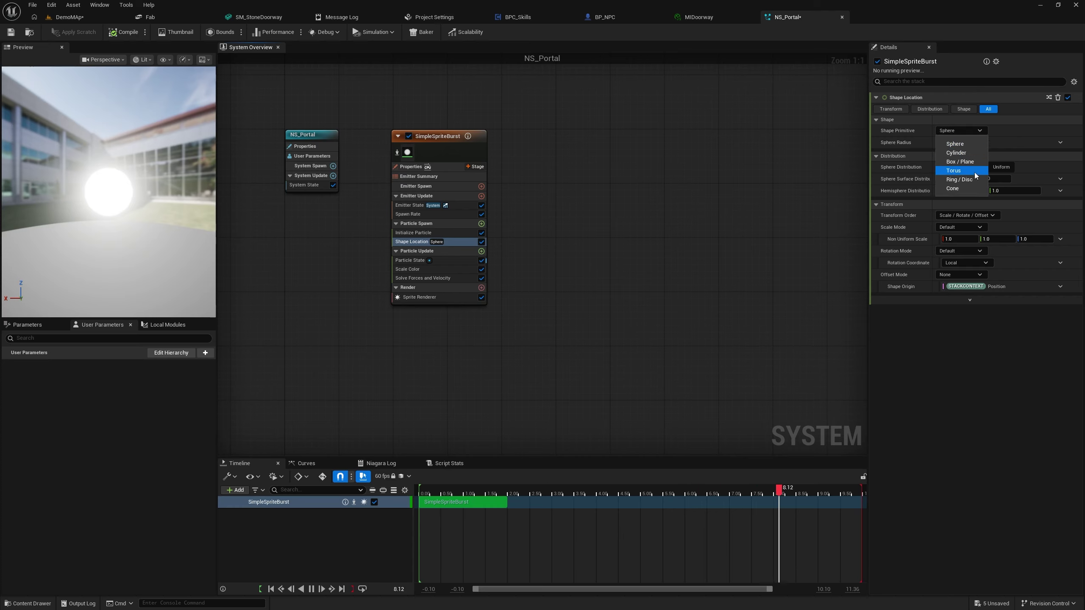
pyautogui.click(949, 171)
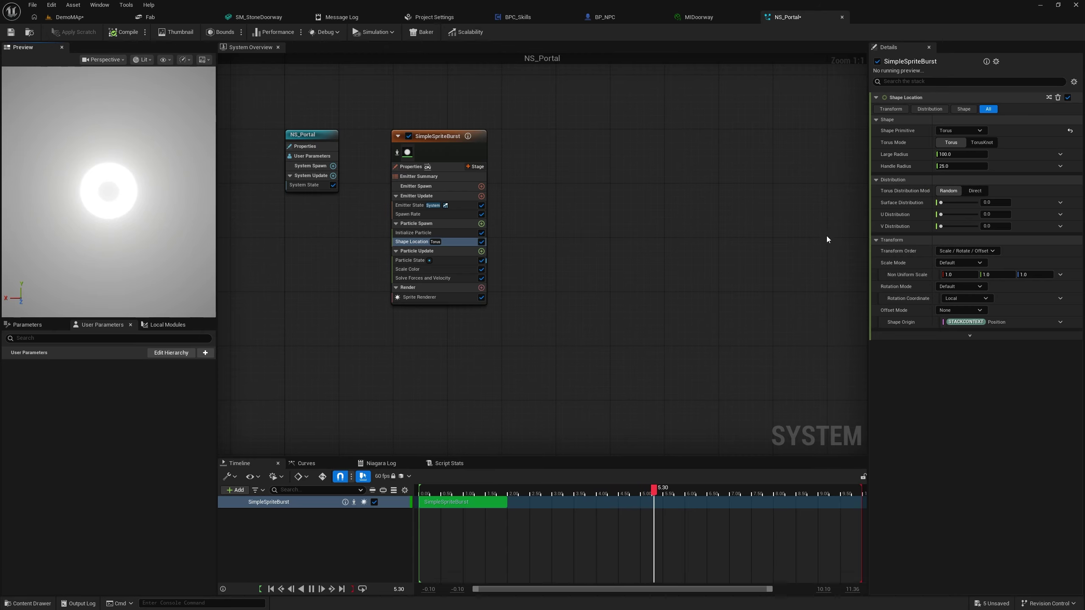
pyautogui.click(955, 131)
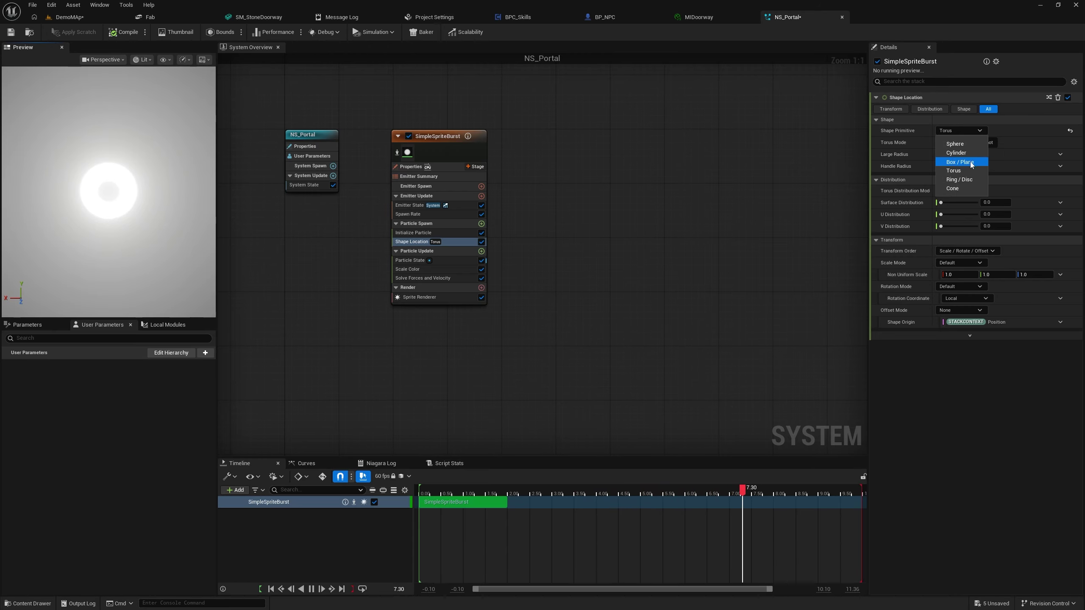
pyautogui.click(978, 162)
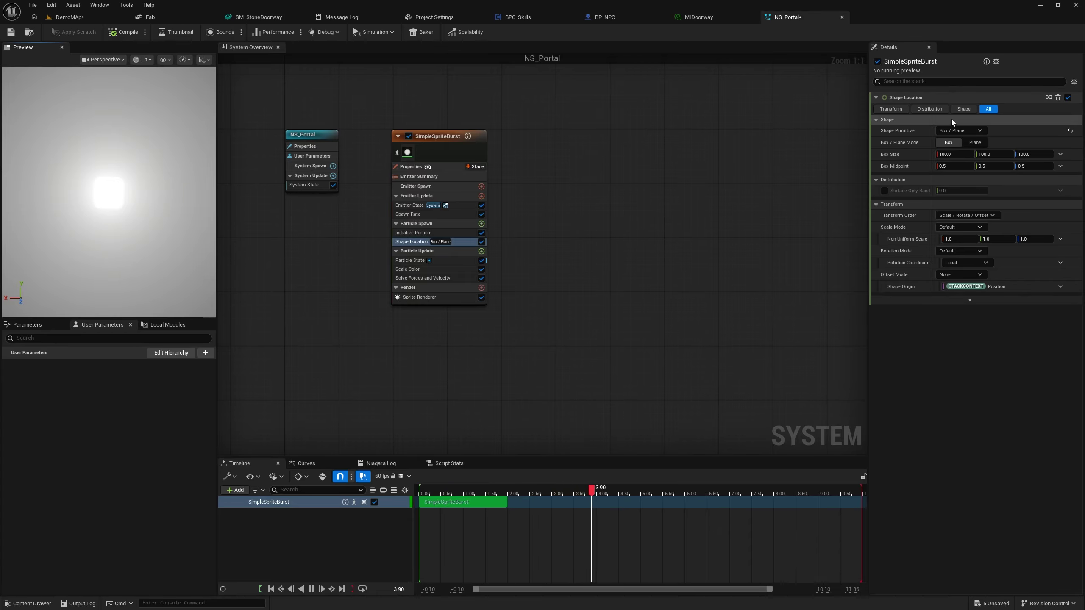
pyautogui.click(975, 142)
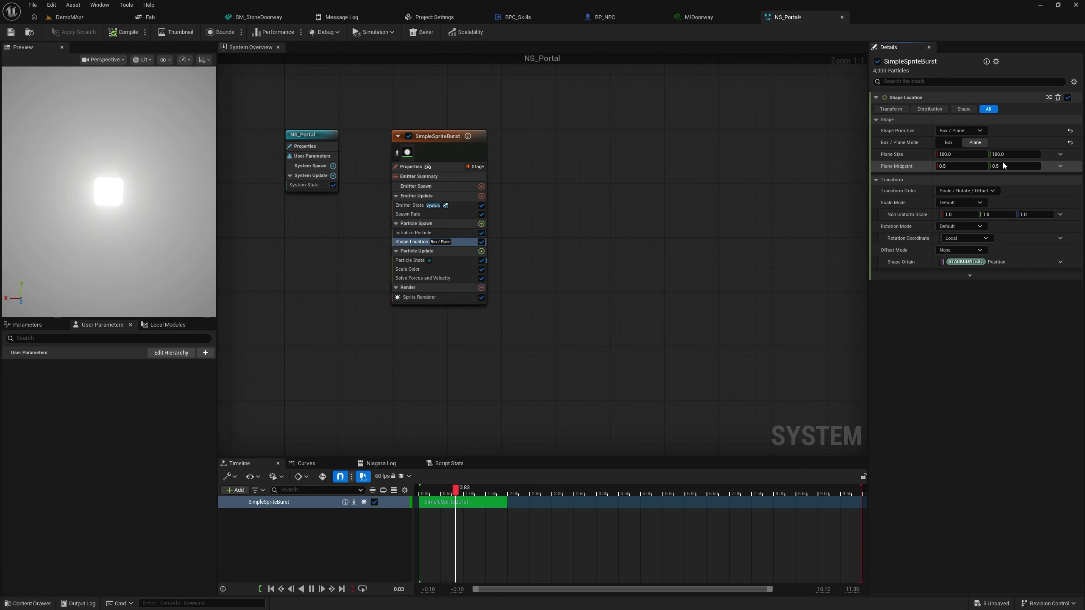
# Step: Set the Shape Location's Plane Size to 120 by 260
pyautogui.click(1015, 153)
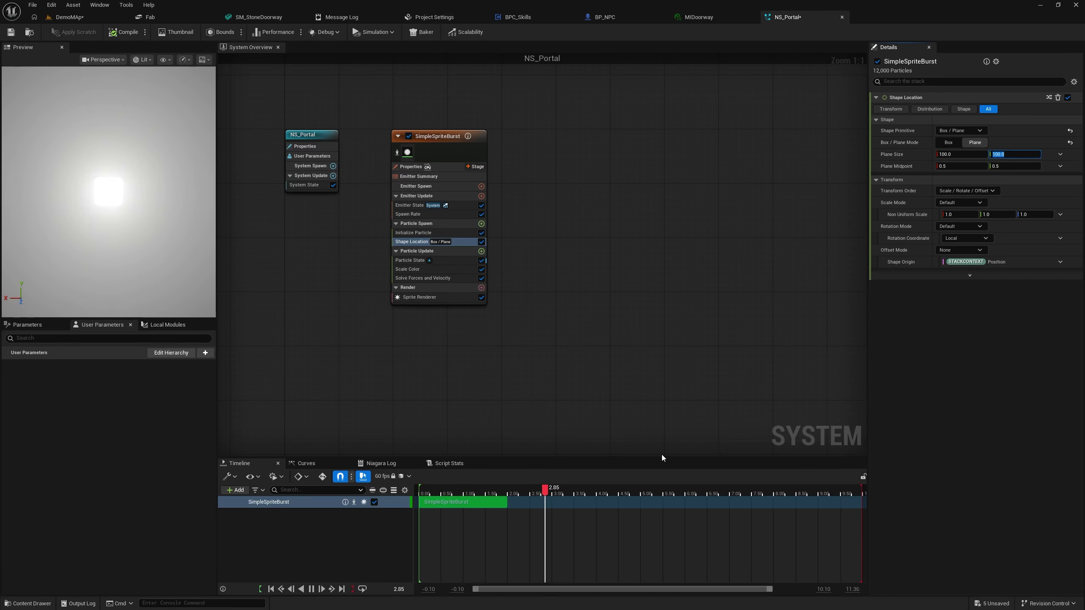
pyautogui.write('2')
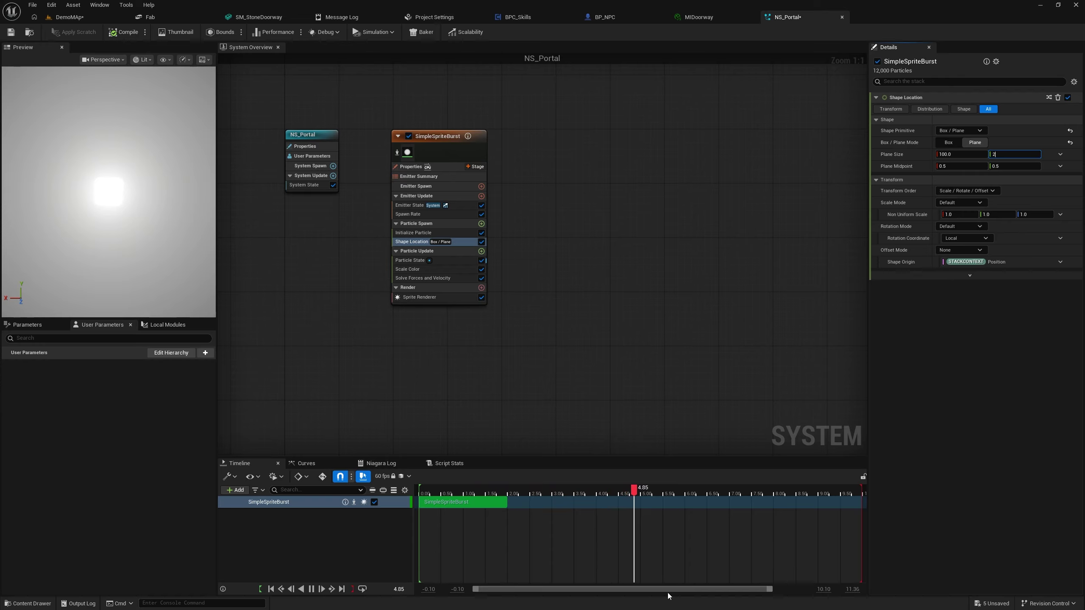
pyautogui.write('60')
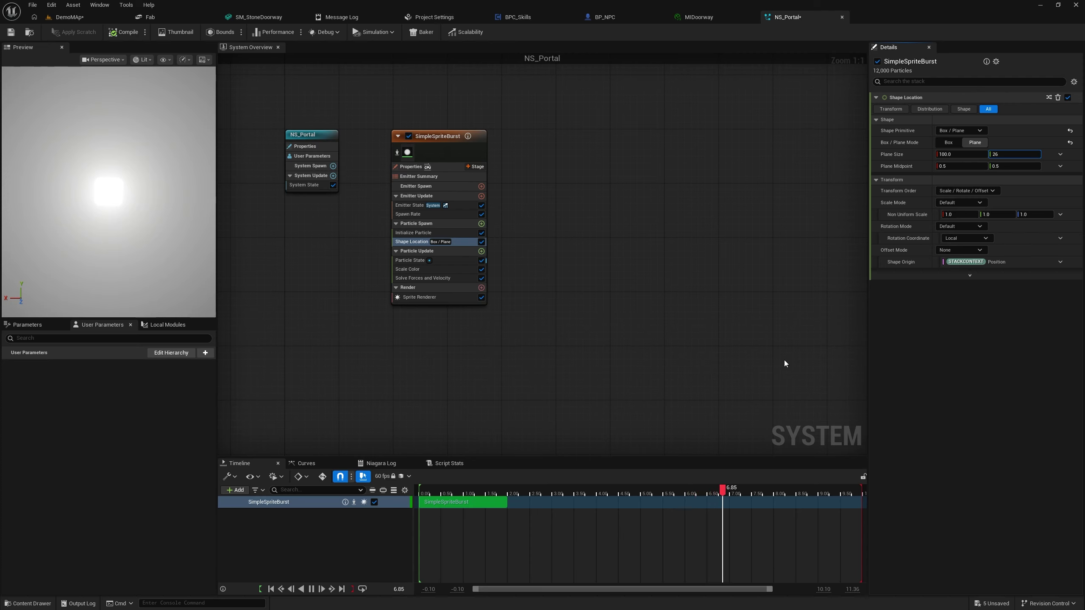
pyautogui.click(944, 154)
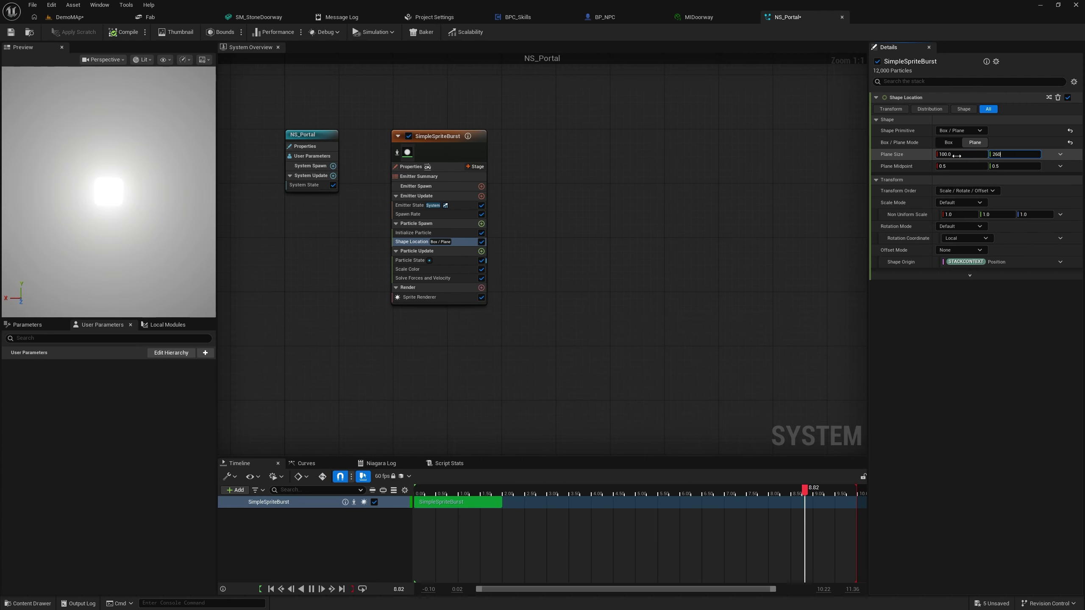
pyautogui.write('120')
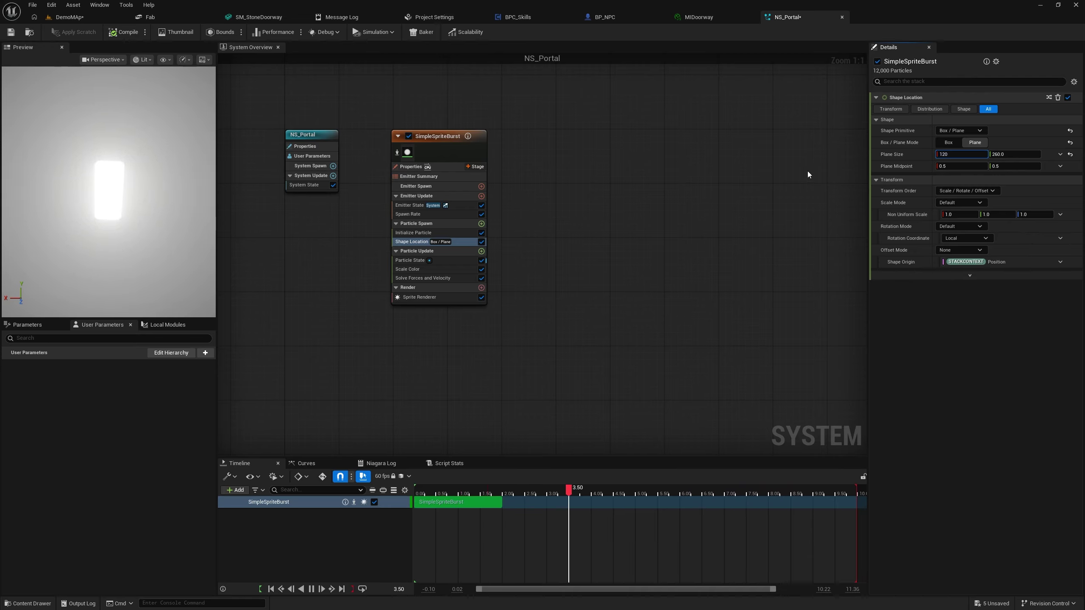
pyautogui.press('Tab')
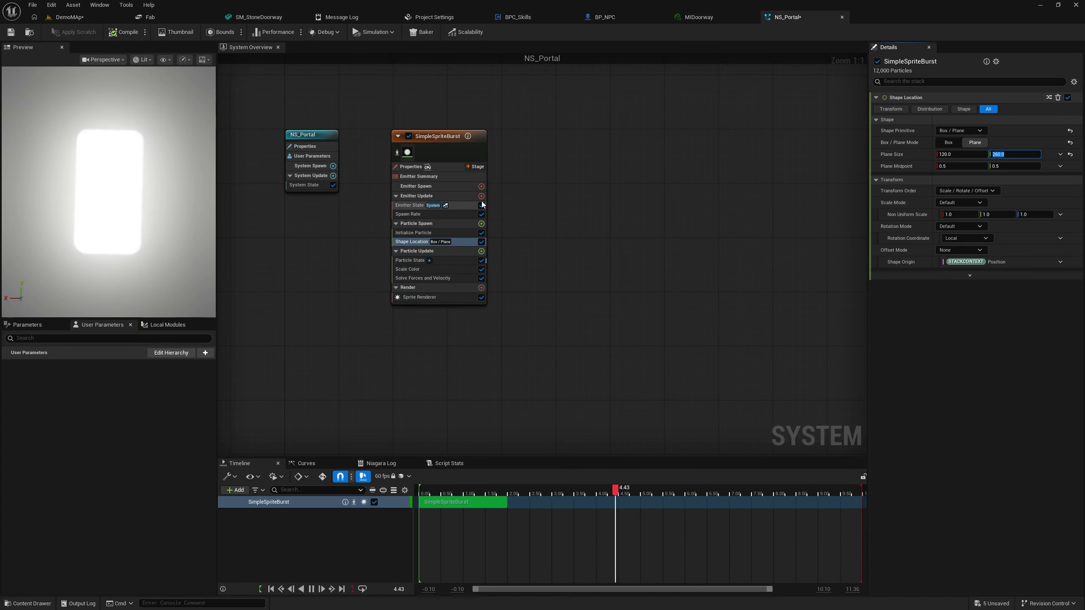
# Step: Add a Vortex Force module to Particle Spawn and fix its unmet dependency with the Apply Initial Forces module
pyautogui.click(480, 224)
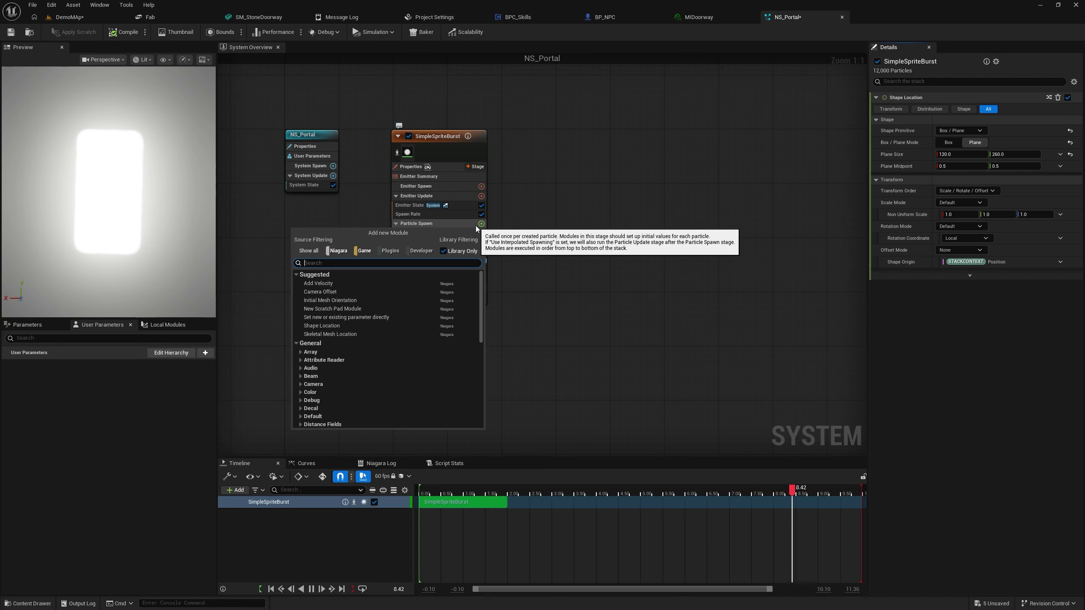
pyautogui.write('vor')
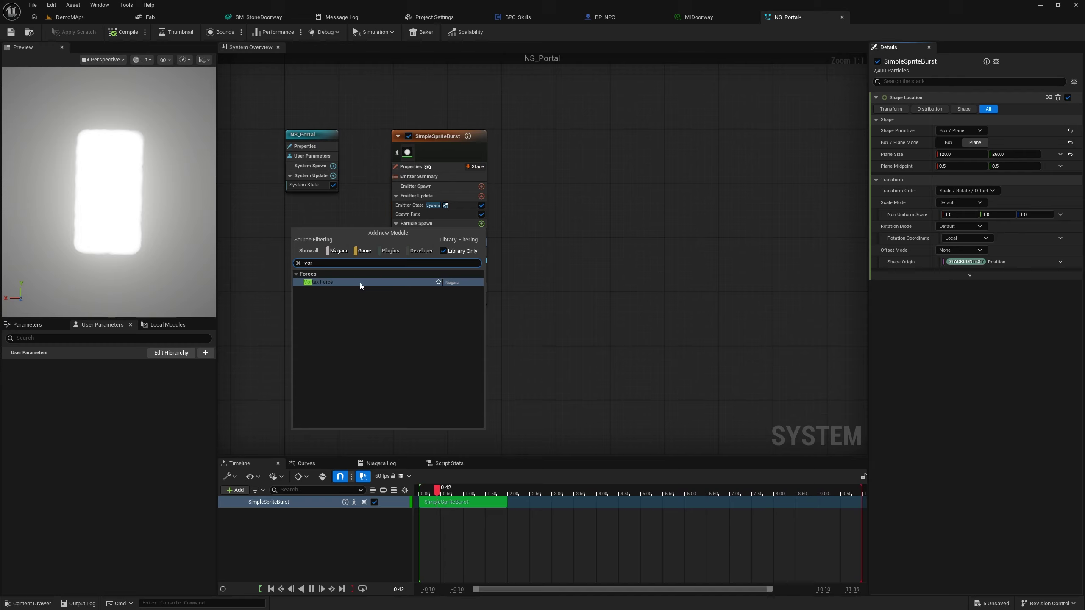
pyautogui.click(360, 283)
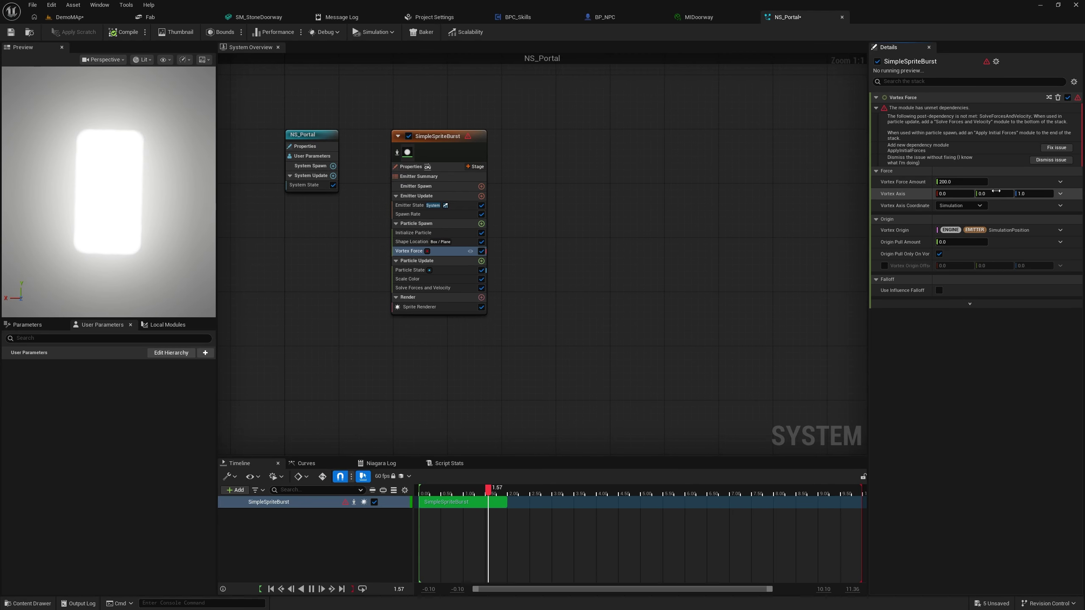
pyautogui.click(1055, 148)
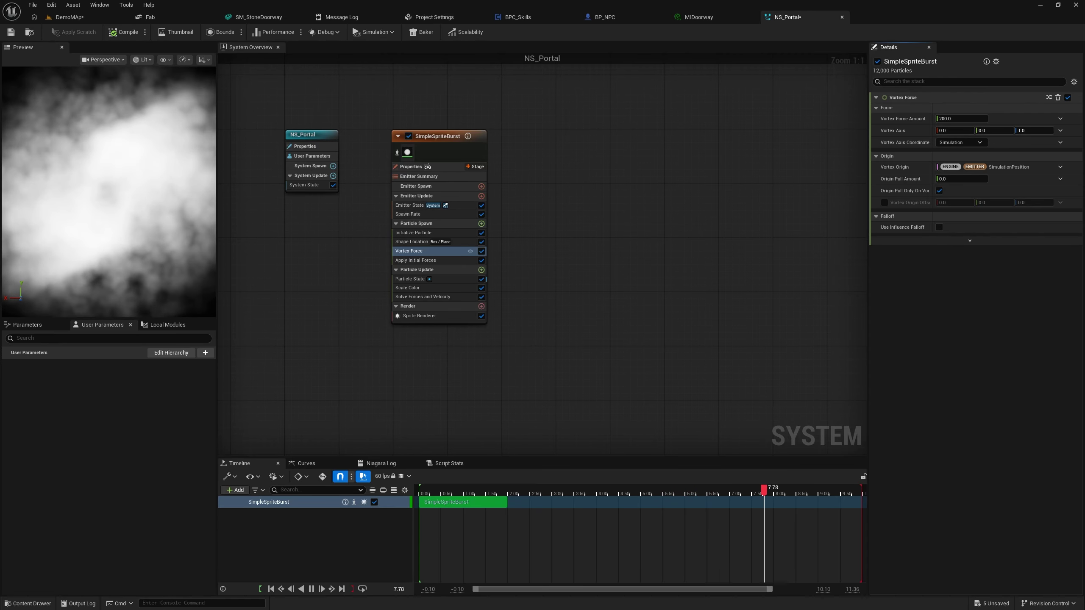
# Step: Set the Vortex Force Amount to 20
pyautogui.click(962, 119)
pyautogui.write('20')
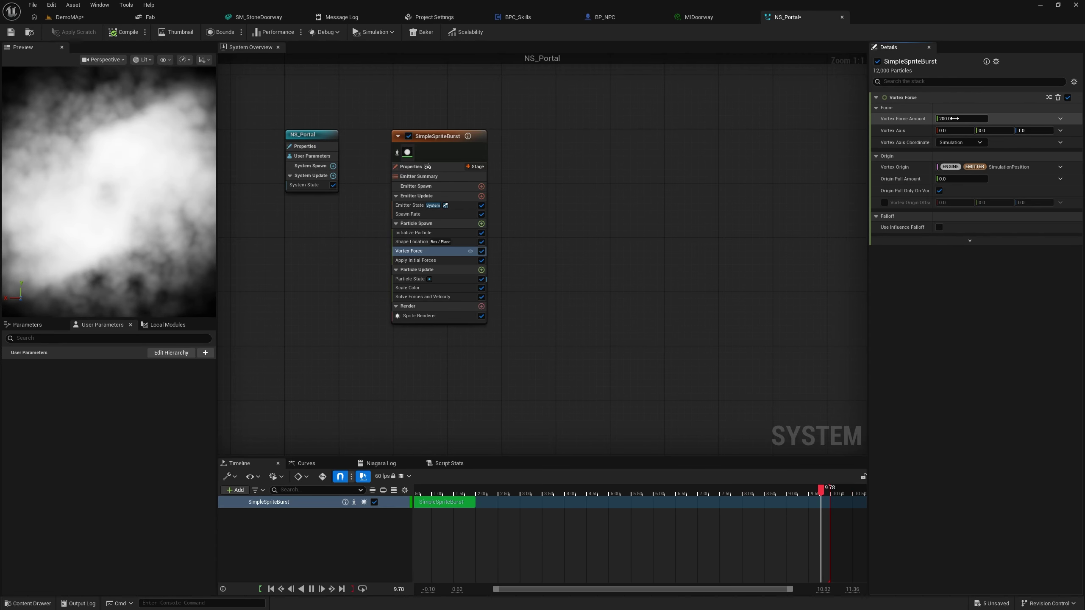
pyautogui.press('Tab')
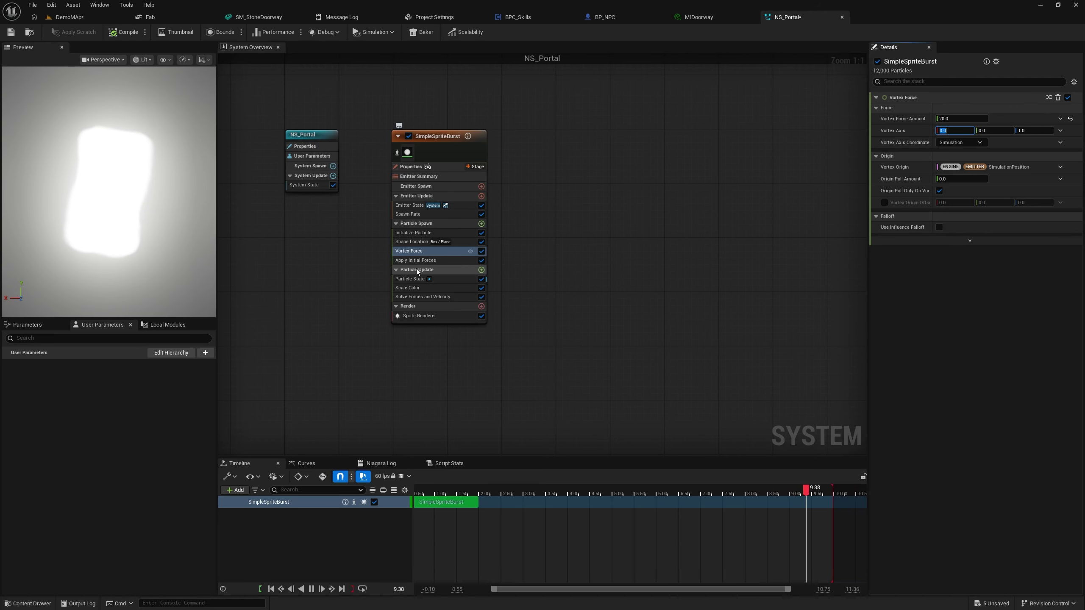
# Step: Delete the Scale Color module from the emitter's Particle Update stage
pyautogui.click(424, 260)
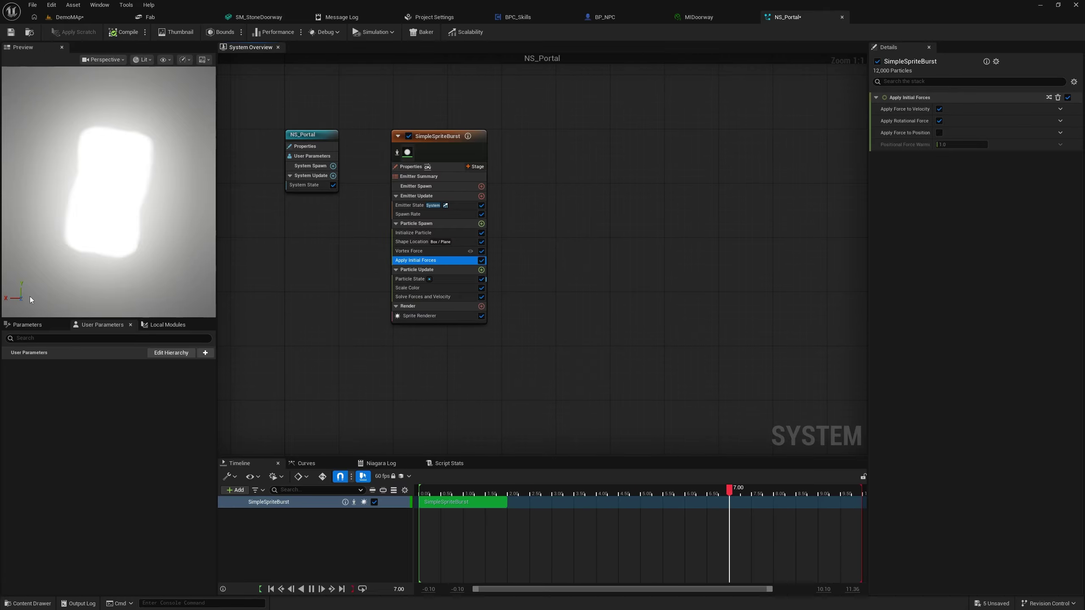
pyautogui.click(405, 288)
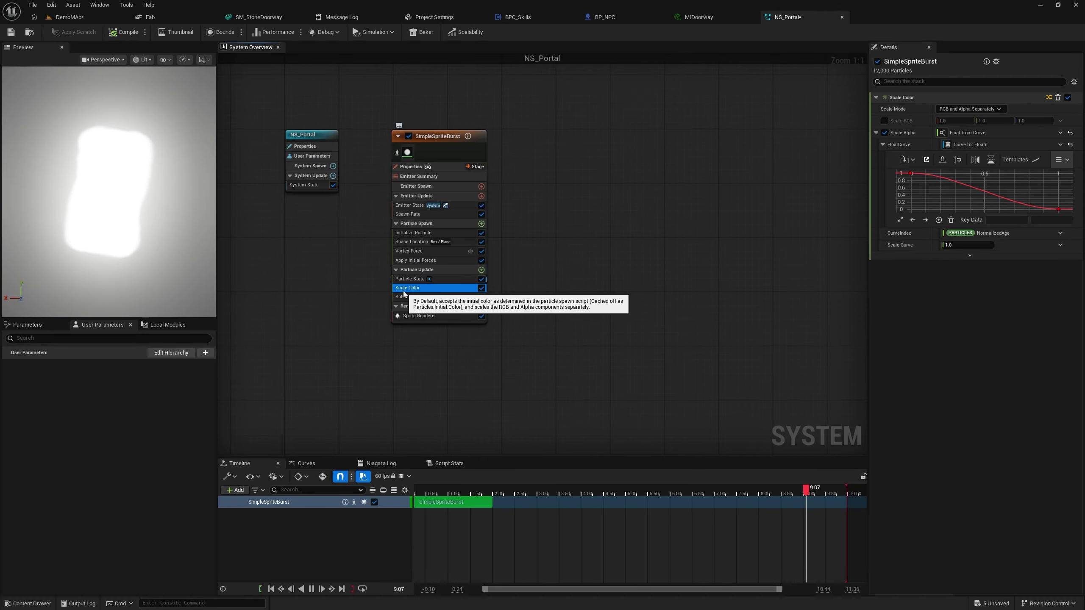
pyautogui.press('Delete')
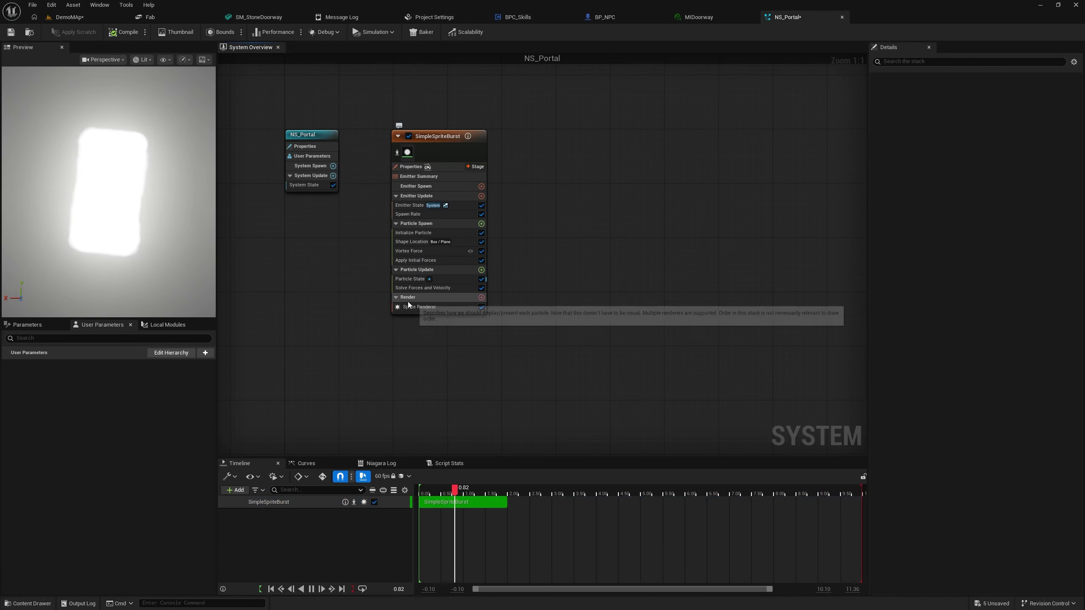
# Step: Set the Lifetime Mode of the Initialize Particle module to Random
pyautogui.click(411, 215)
pyautogui.click(408, 205)
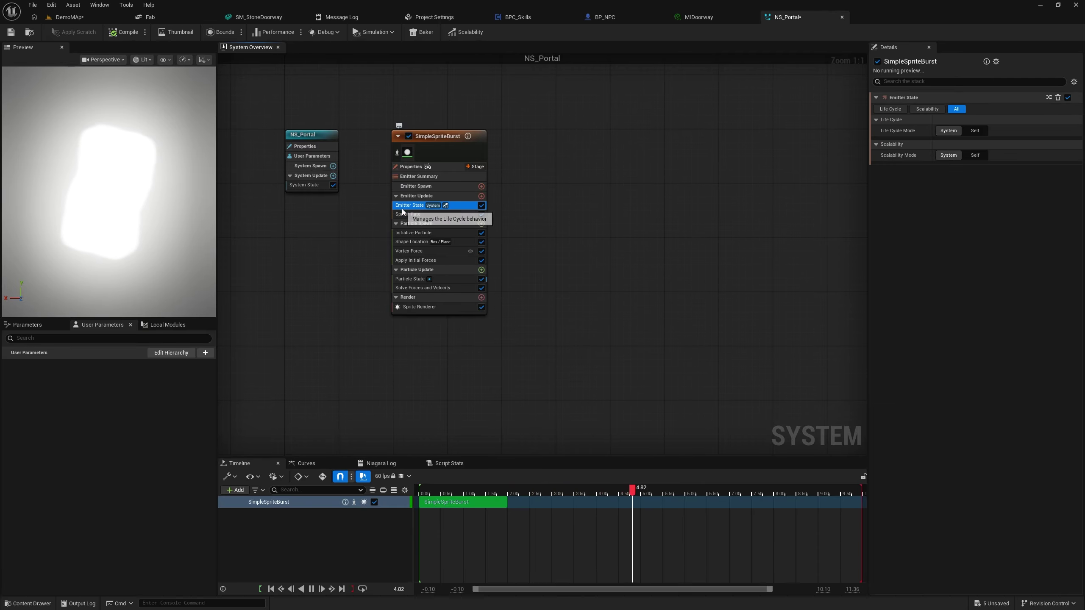
pyautogui.click(417, 232)
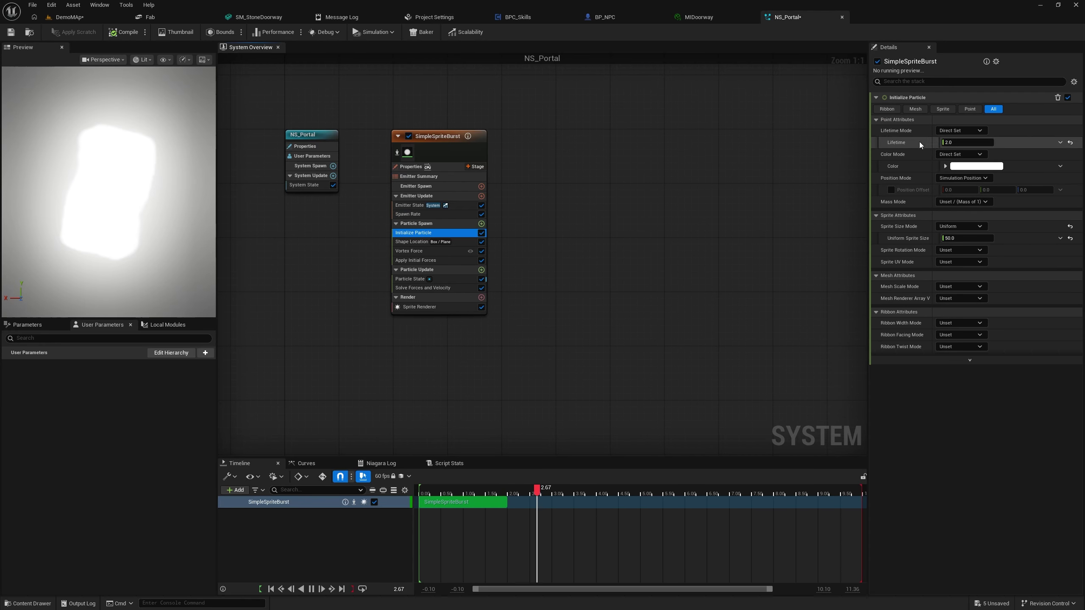
pyautogui.click(964, 132)
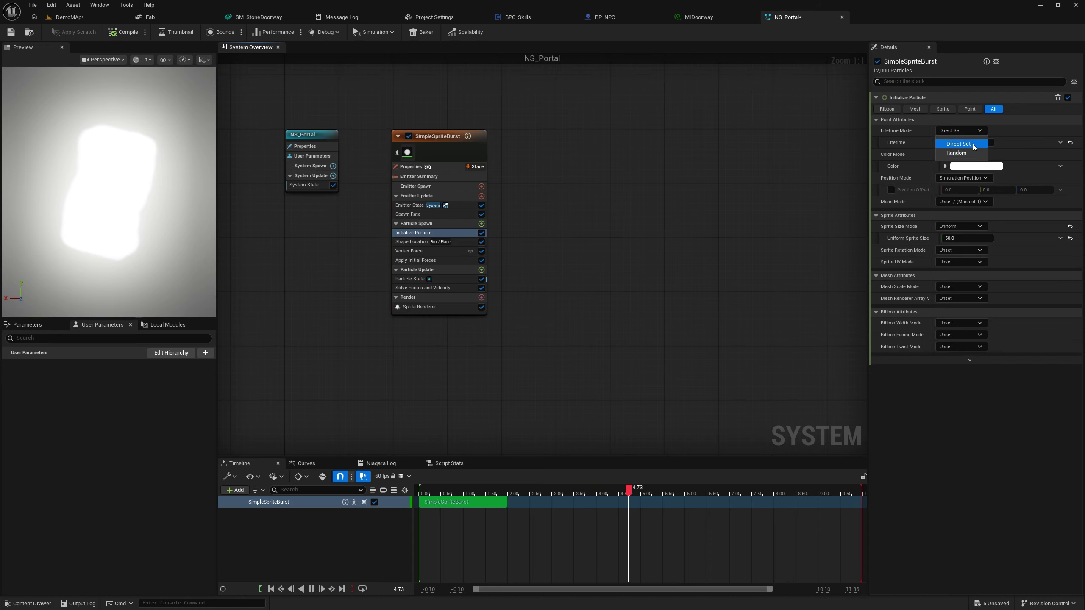
pyautogui.click(957, 153)
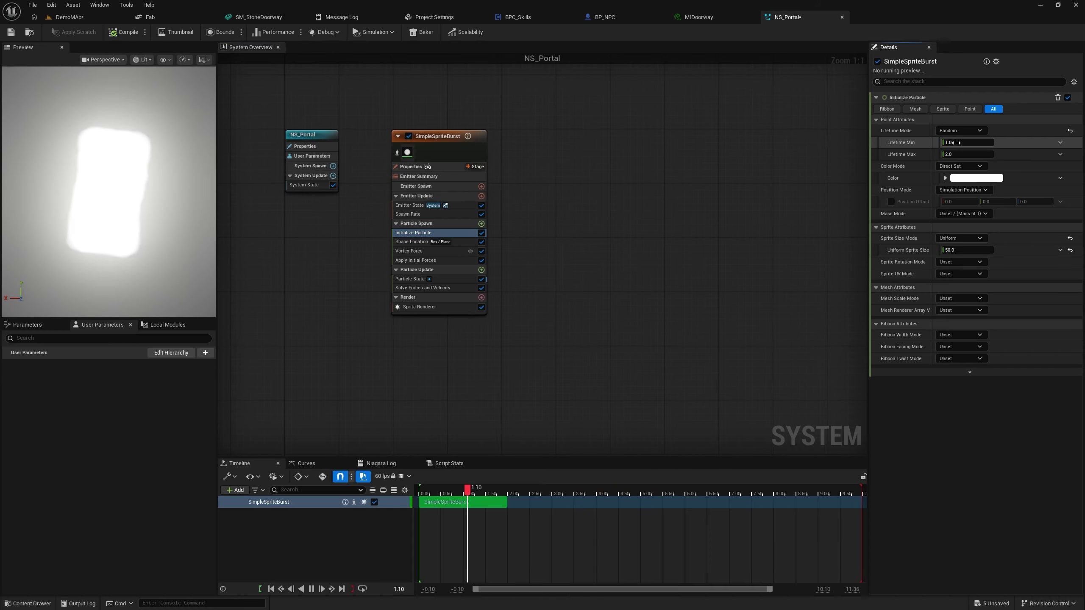
# Step: Set the Lifetime Min of the Initialize Particle module to 0.5
pyautogui.click(957, 143)
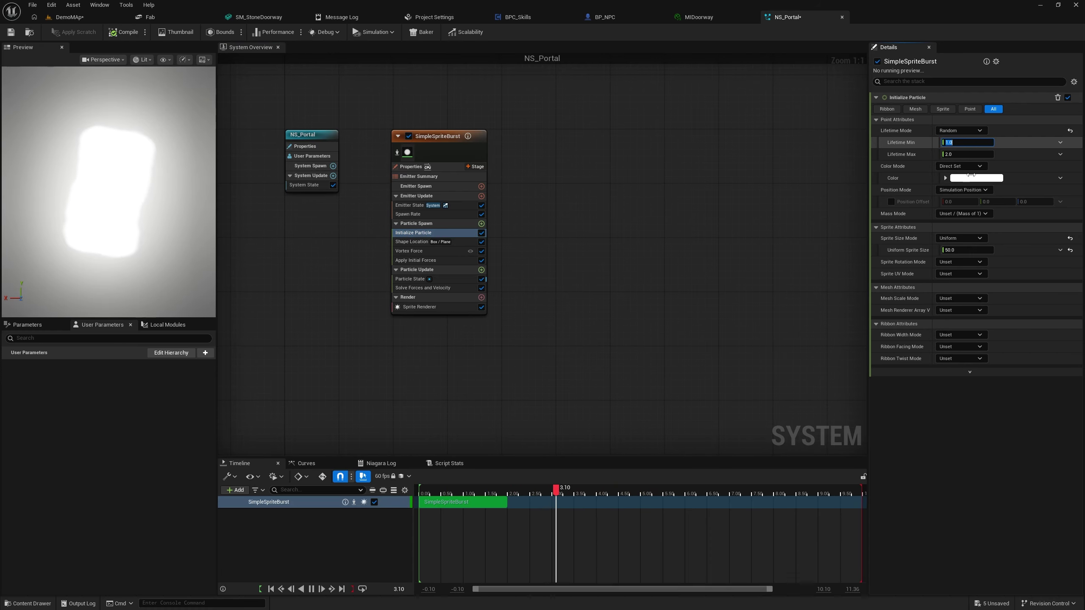
pyautogui.write('.5')
pyautogui.press('Return')
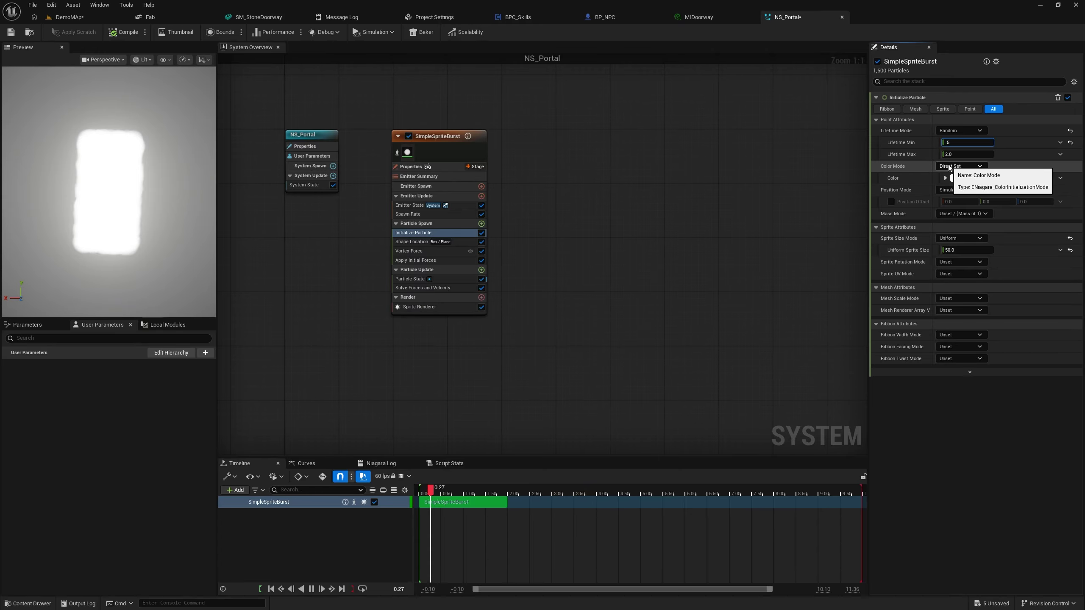
pyautogui.press('Tab')
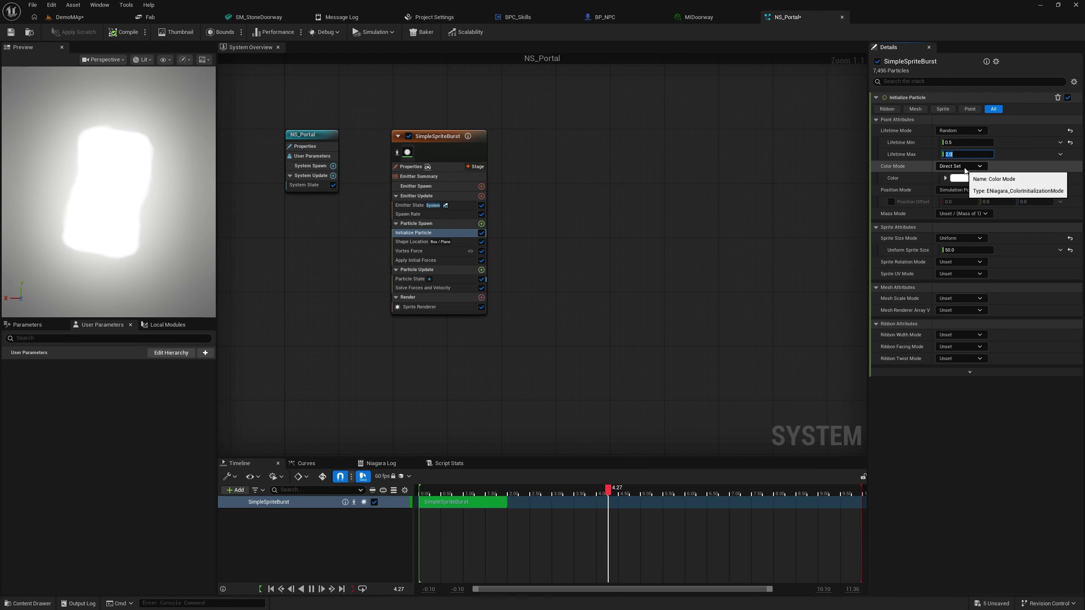
# Step: Switch the Color Mode to Random Range and pick a bright cyan (2DEBFFFF) as the Color Minimum
pyautogui.click(962, 166)
pyautogui.click(975, 195)
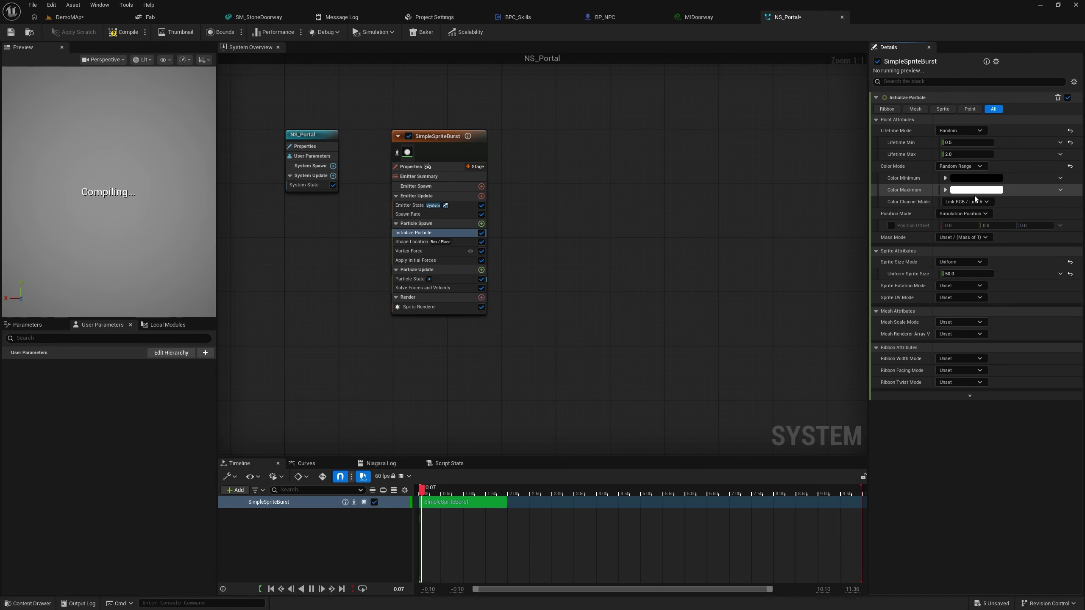
pyautogui.click(965, 177)
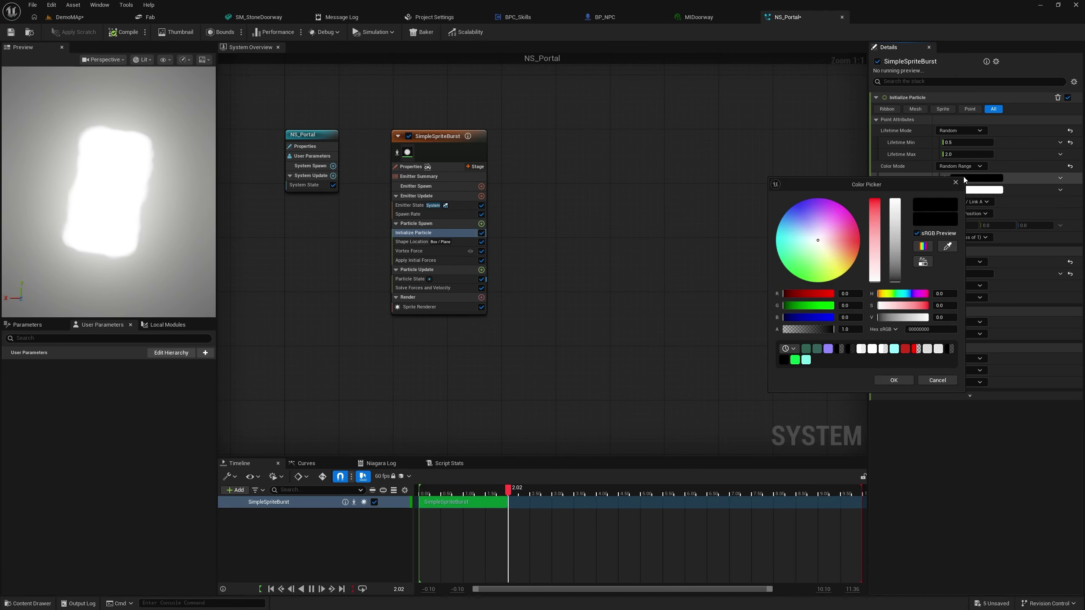
pyautogui.moveTo(813, 240); pyautogui.dragTo(777, 232)
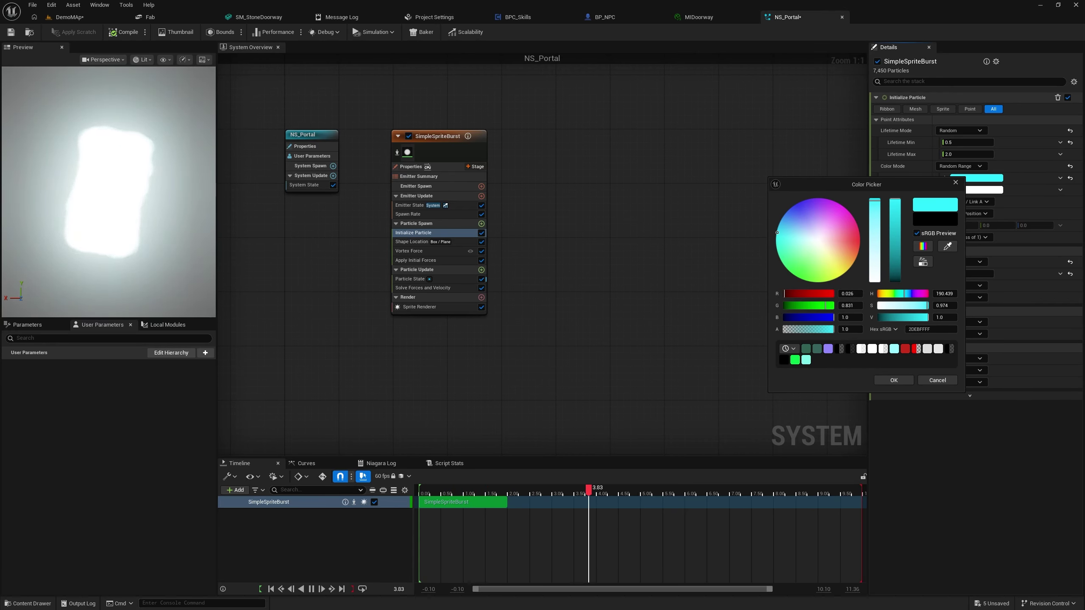
pyautogui.click(895, 379)
# Step: Set the Blue channel of the Color Minimum to 50 for a glowing blue
pyautogui.click(945, 177)
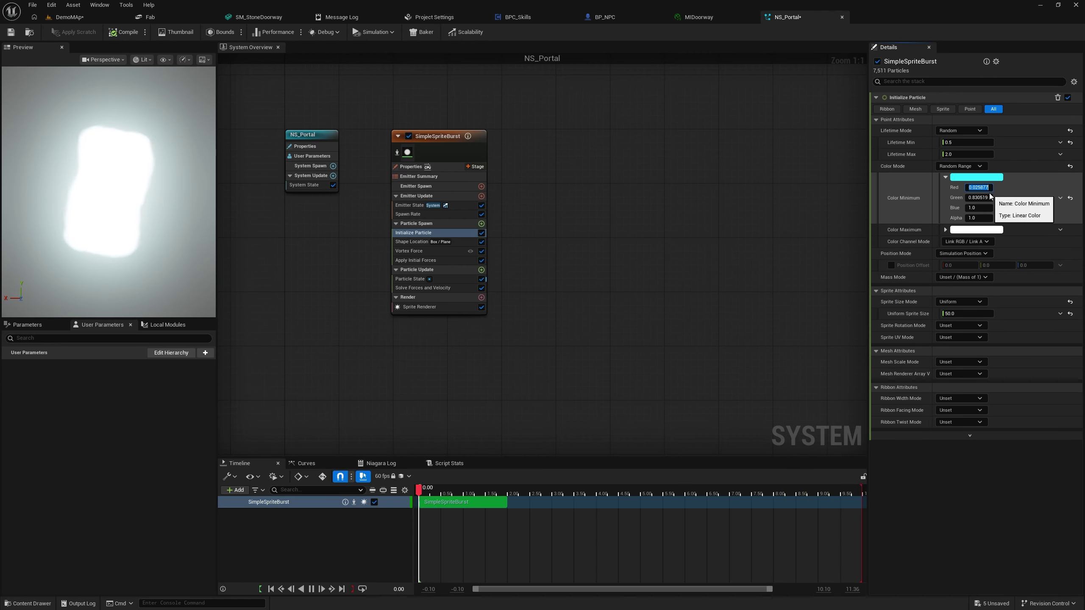
pyautogui.click(983, 189)
pyautogui.click(979, 209)
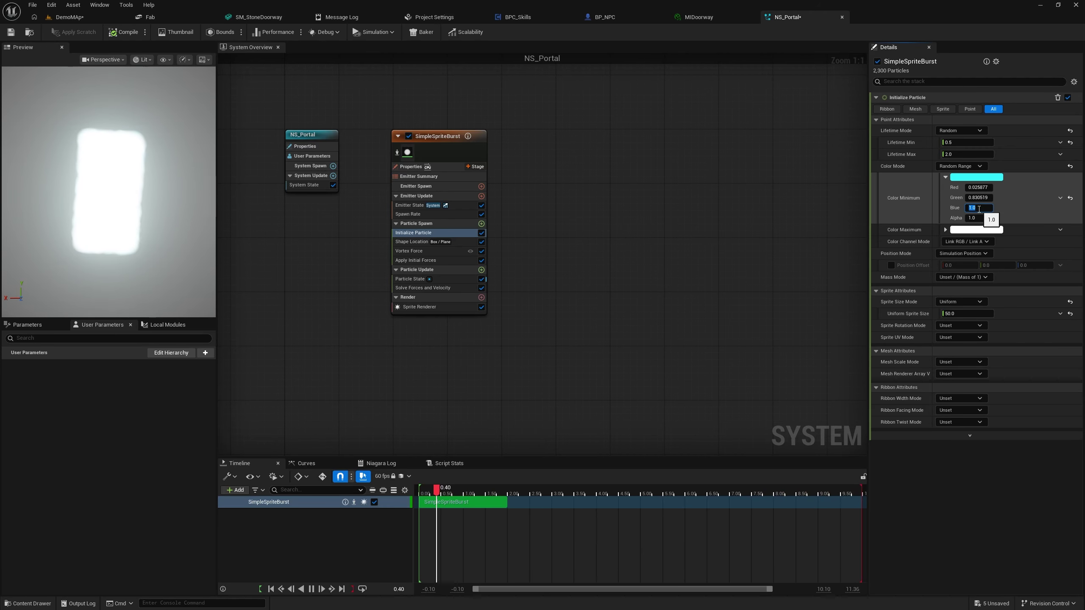
pyautogui.write('50')
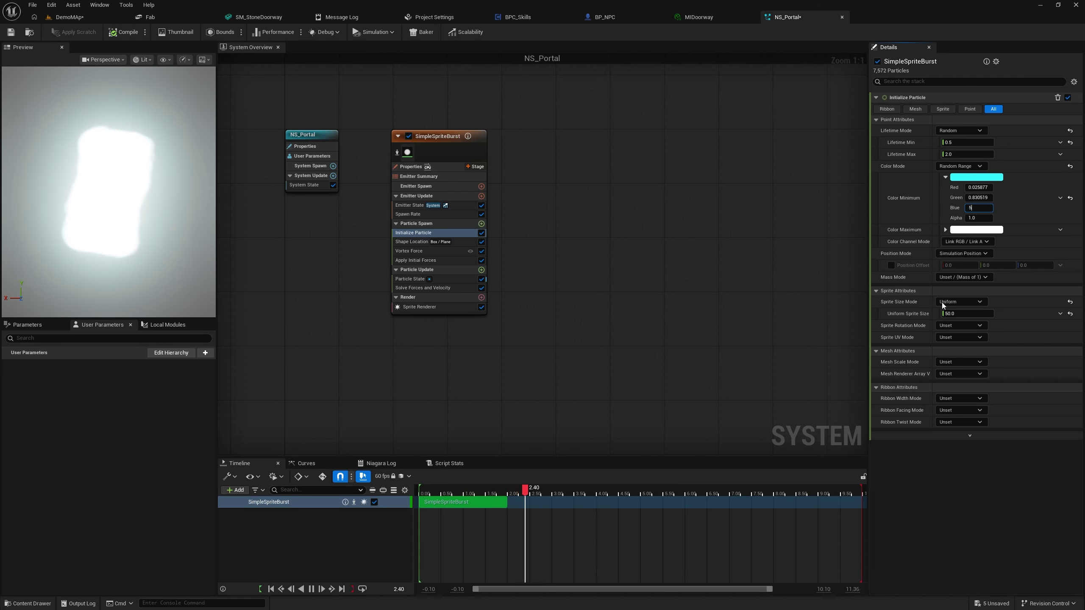
pyautogui.press('Tab')
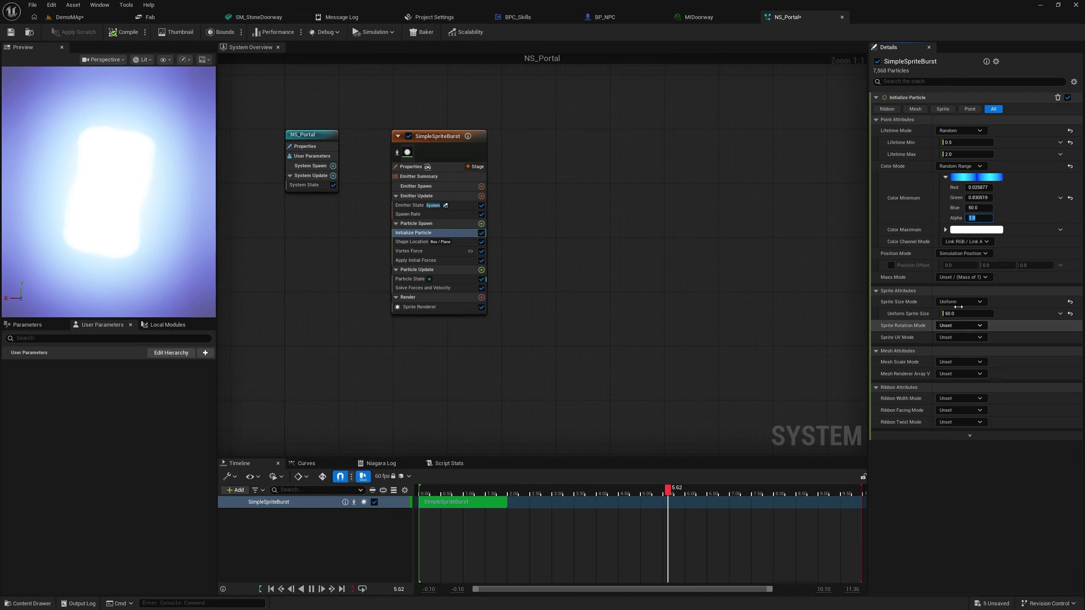
# Step: Pick red (FF0023FF) as the Color Maximum and set its Red channel to 50 and Green to 0.02
pyautogui.click(954, 230)
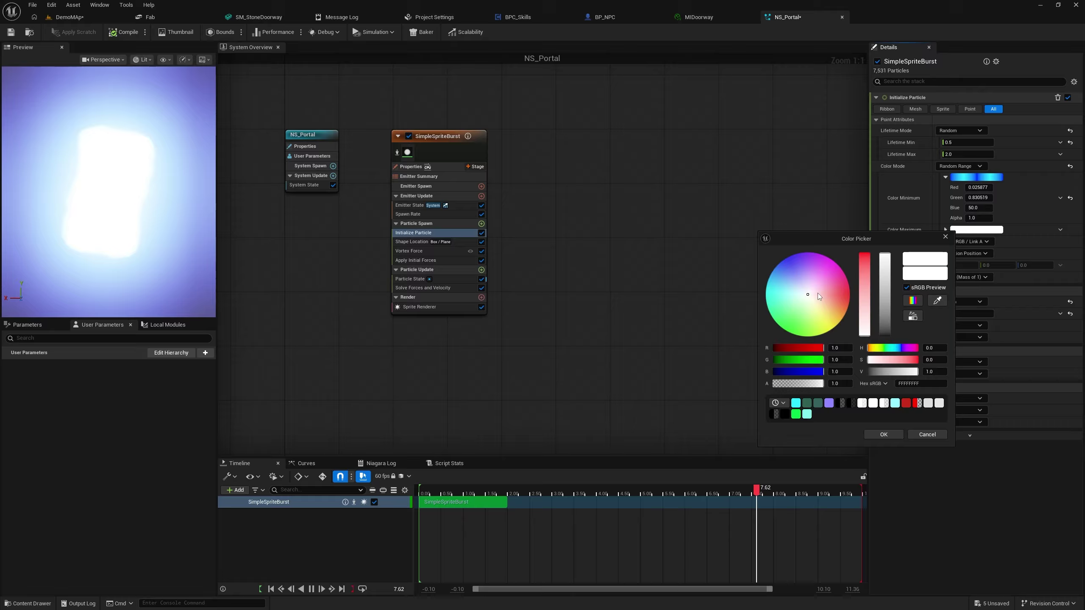
pyautogui.moveTo(817, 294); pyautogui.dragTo(851, 293)
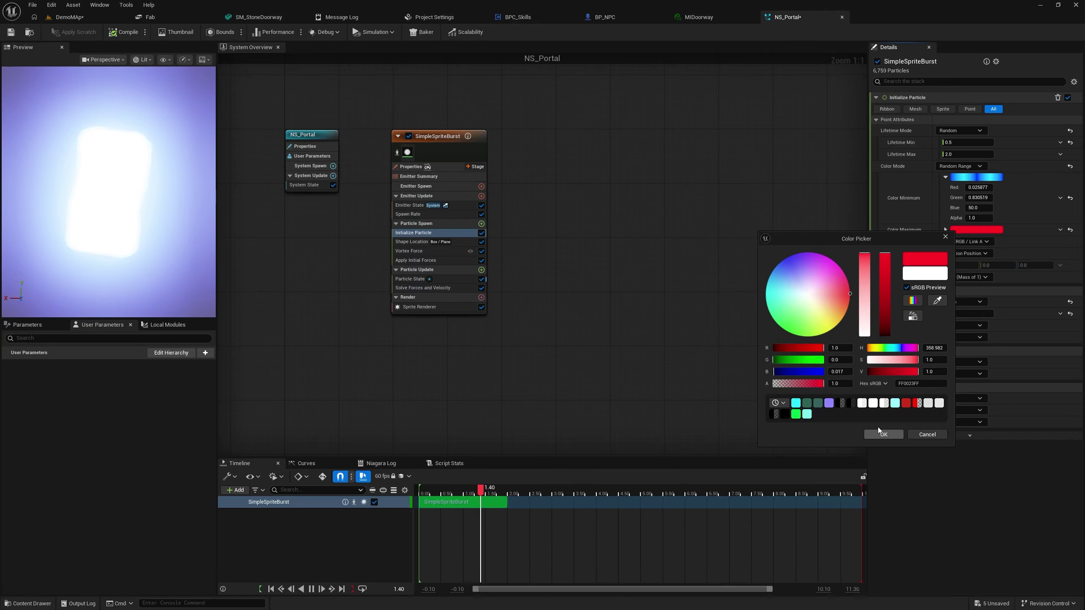
pyautogui.click(888, 430)
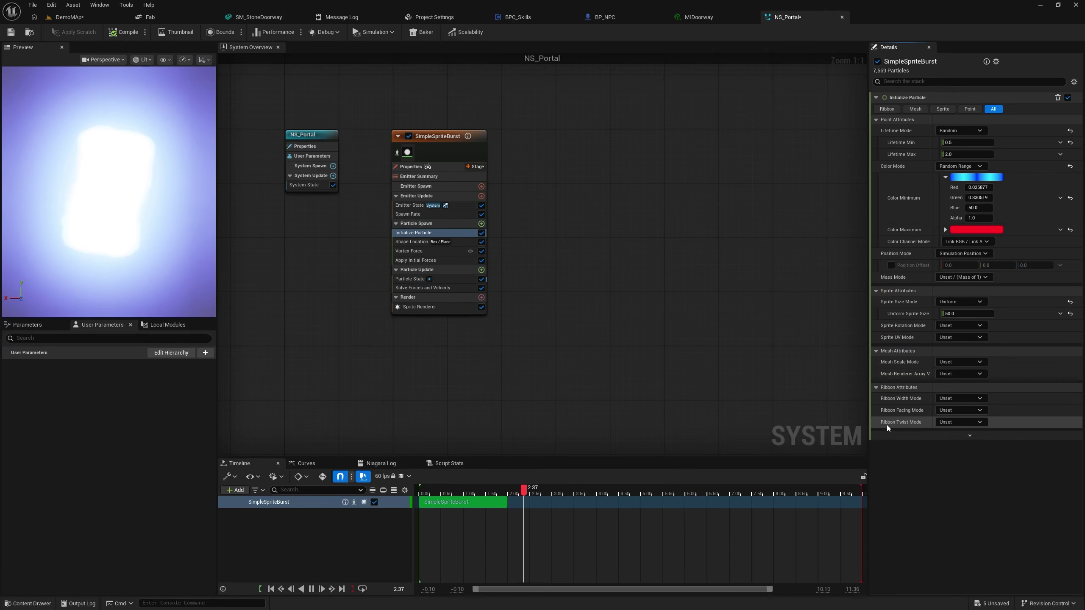
pyautogui.click(945, 230)
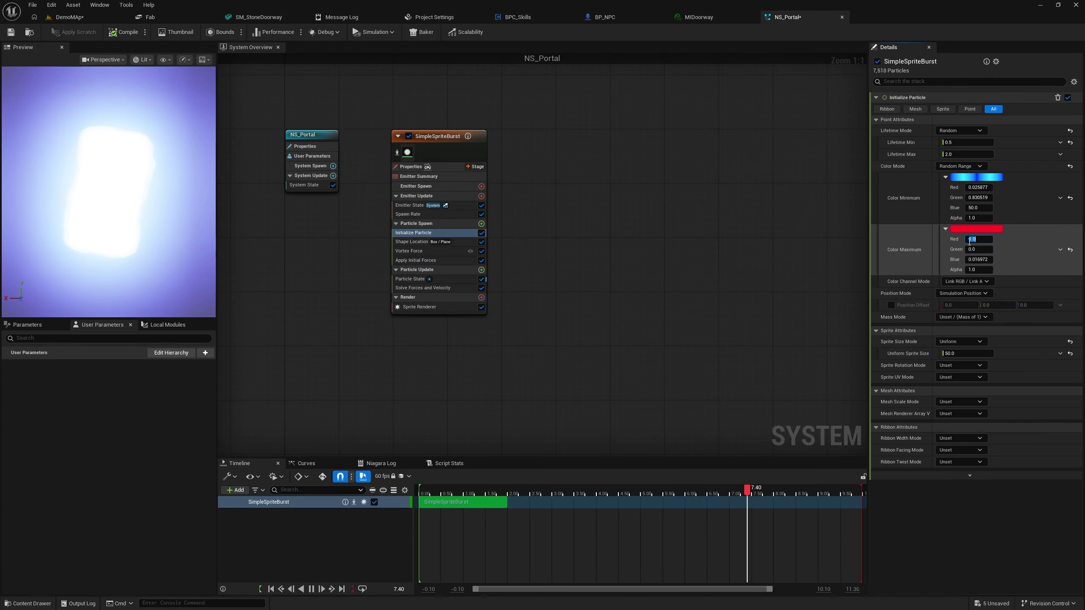
pyautogui.write('50')
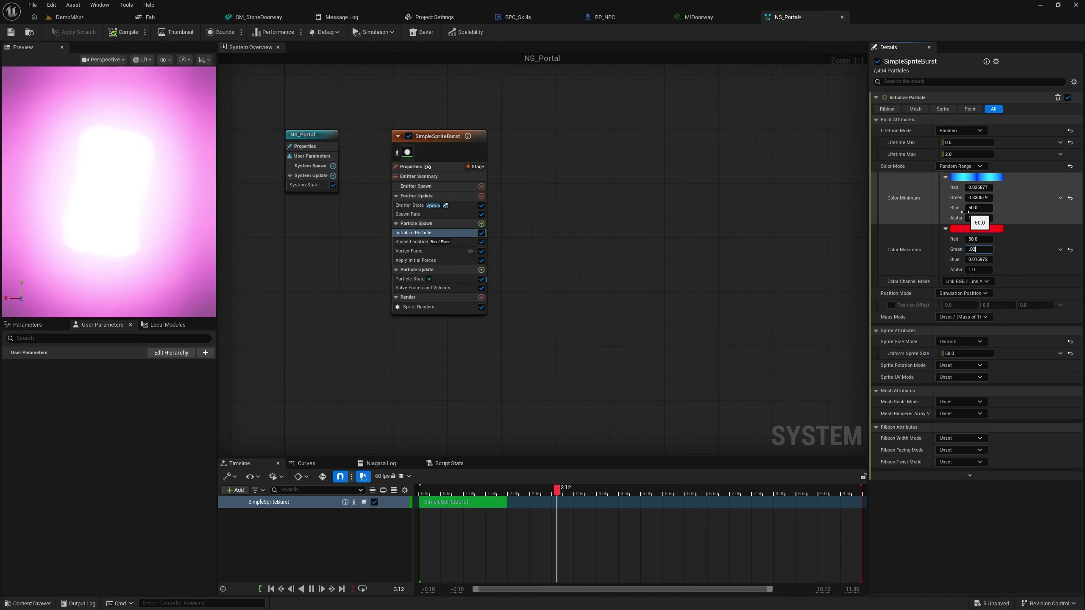
pyautogui.press('Return')
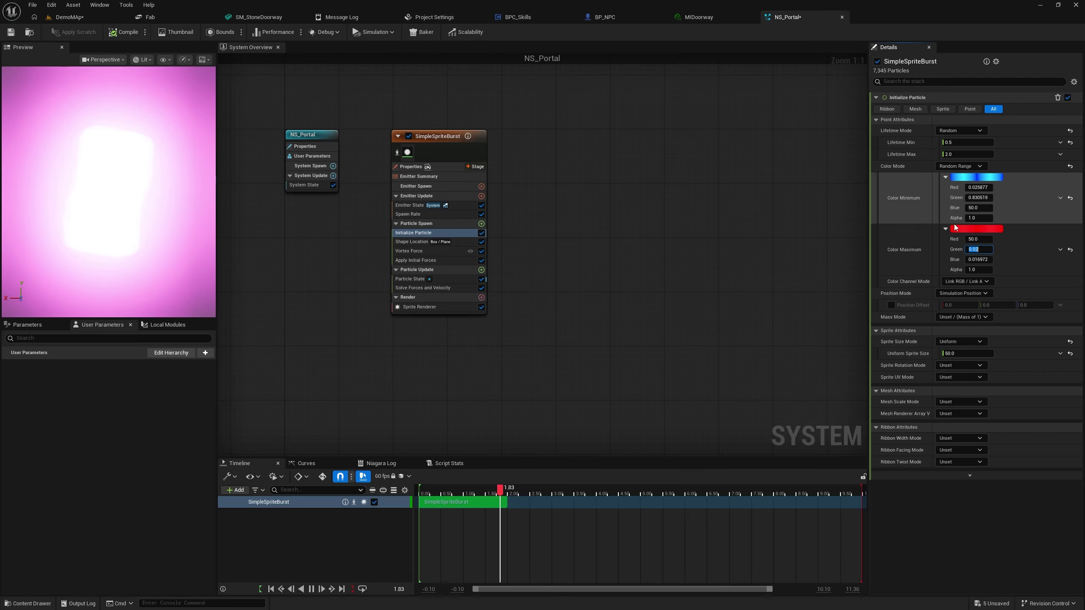
# Step: Shift the Color Maximum to a lighter red with Green about 4.79 and Blue about 1.77
pyautogui.click(956, 229)
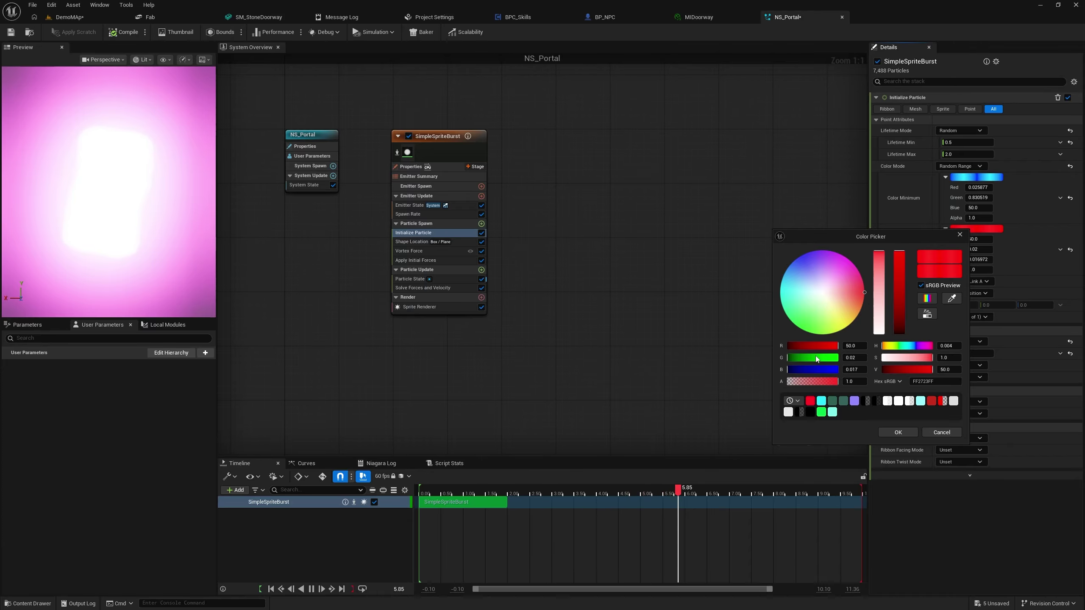
pyautogui.moveTo(791, 360); pyautogui.dragTo(789, 360)
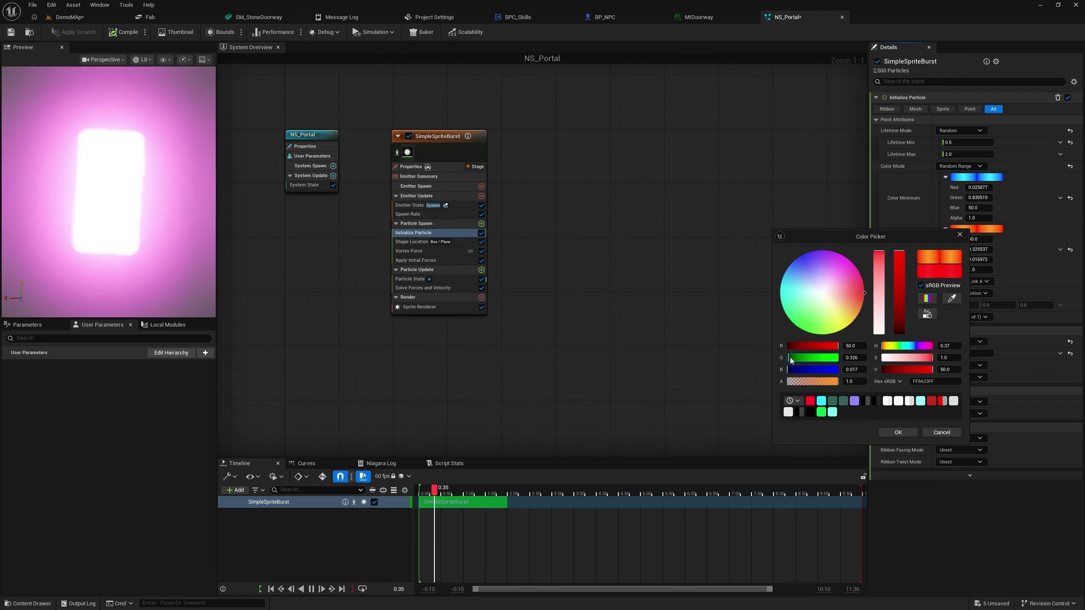
pyautogui.moveTo(860, 294); pyautogui.dragTo(858, 312)
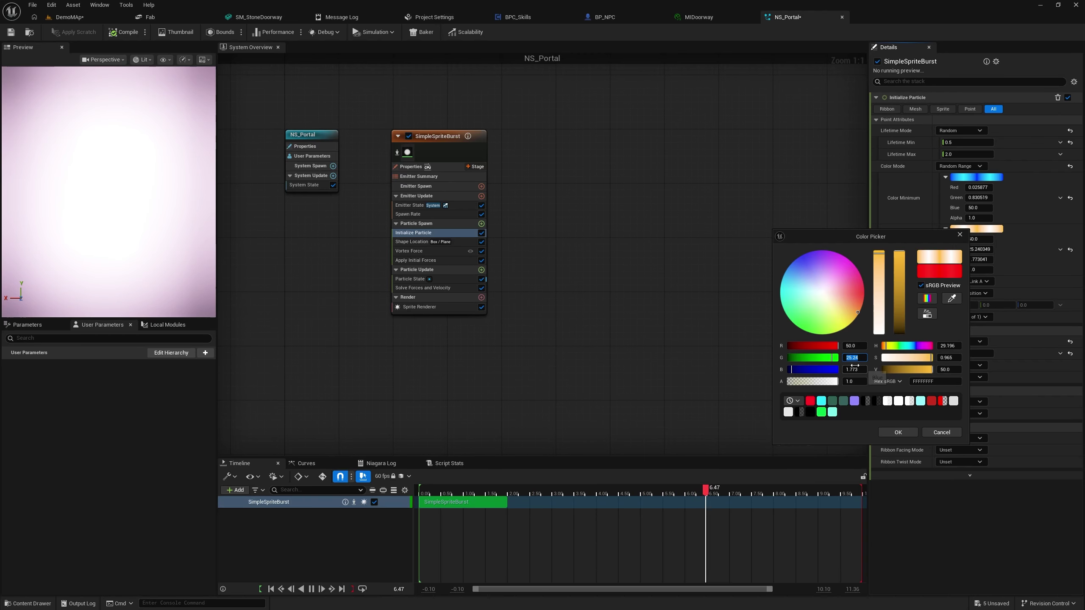
pyautogui.moveTo(812, 362); pyautogui.dragTo(796, 362)
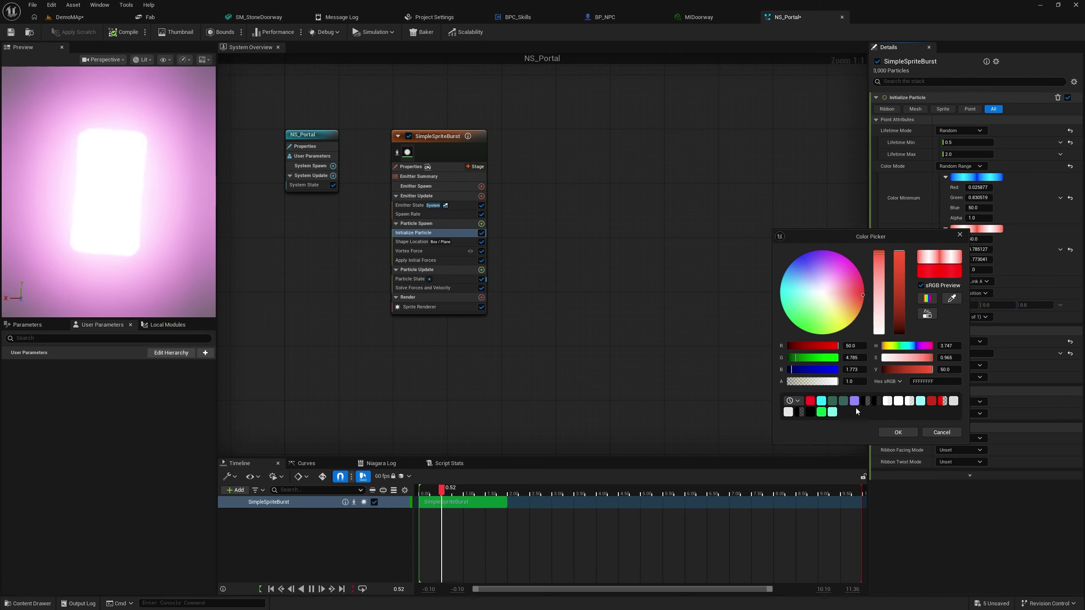
pyautogui.click(898, 434)
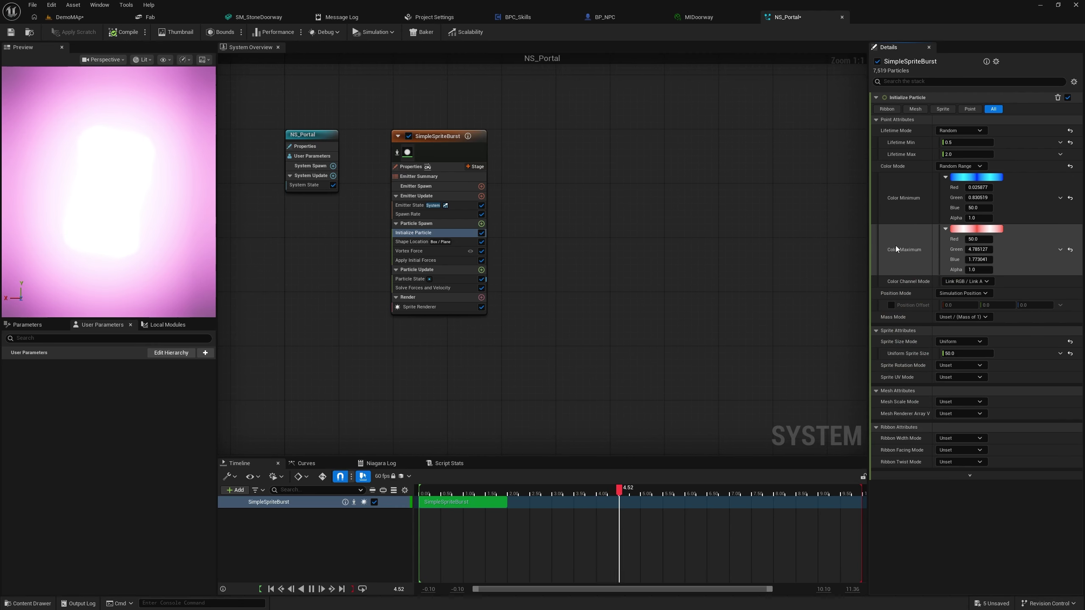
# Step: Change the Color Maximum to purple with Red about 19.87, Green about 7.31 and Blue 50
pyautogui.click(977, 229)
pyautogui.moveTo(872, 295)
pyautogui.mouseDown()
pyautogui.moveTo(856, 269)
pyautogui.moveTo(833, 260)
pyautogui.mouseUp()
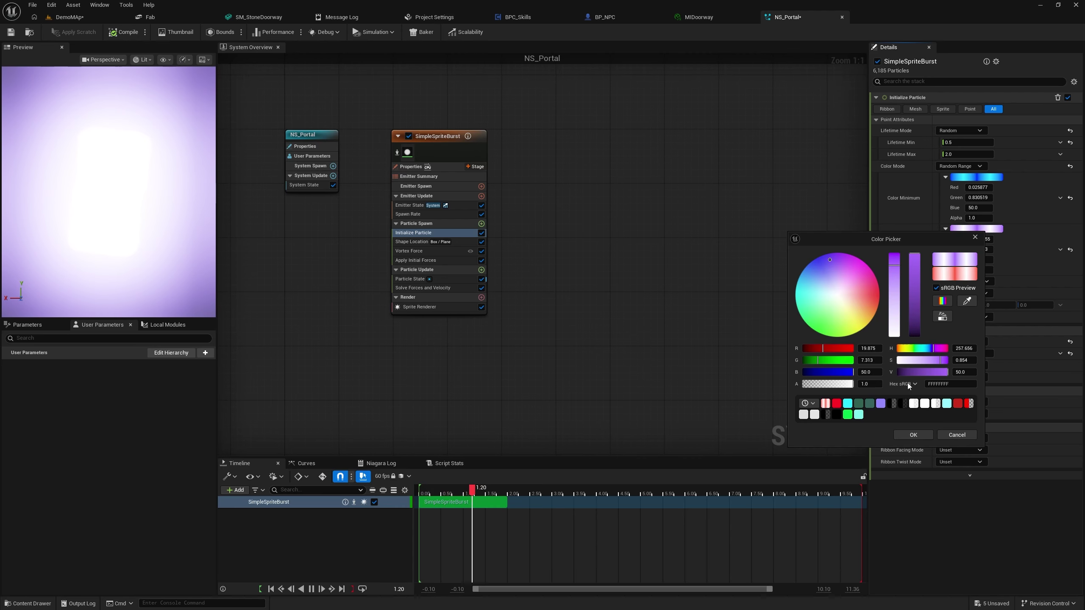
pyautogui.click(922, 433)
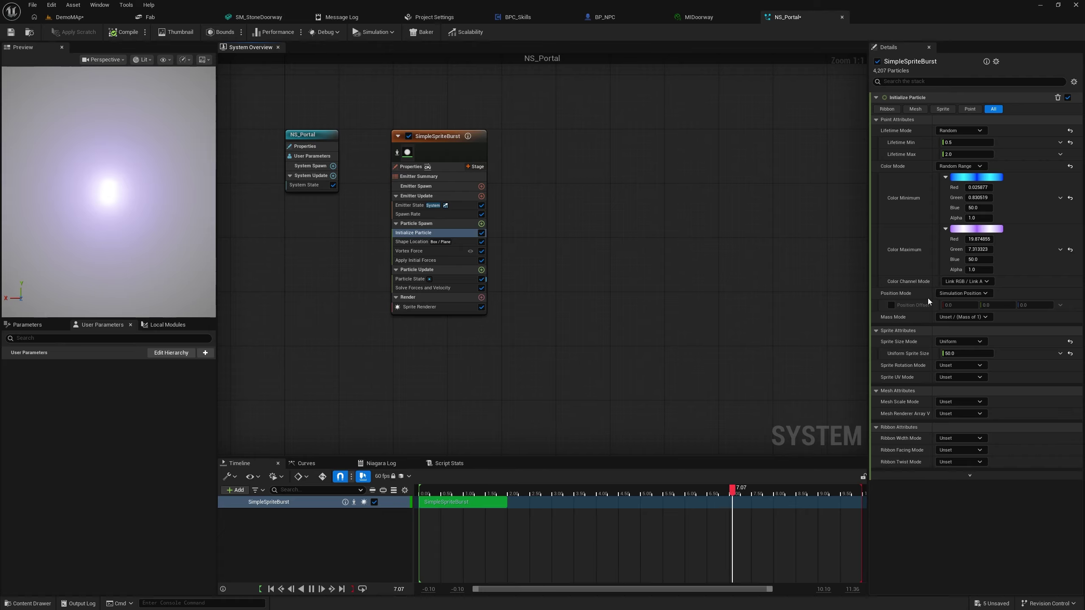
# Step: Set the Color Maximum's Red channel to 0.6 and its Green channel to 0.8
pyautogui.click(984, 241)
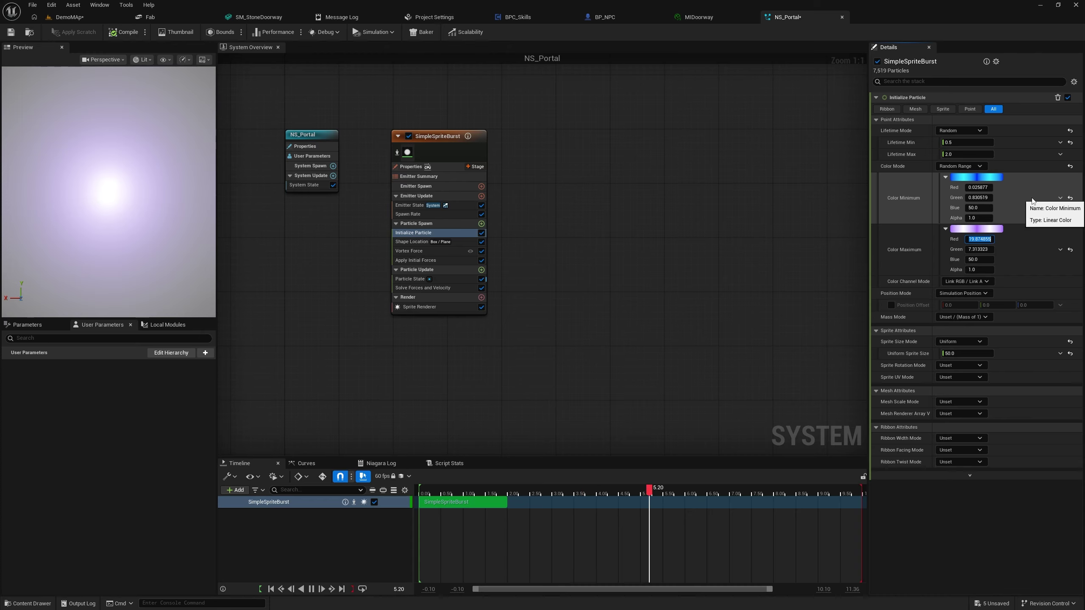
pyautogui.write('0.6')
pyautogui.press('Return')
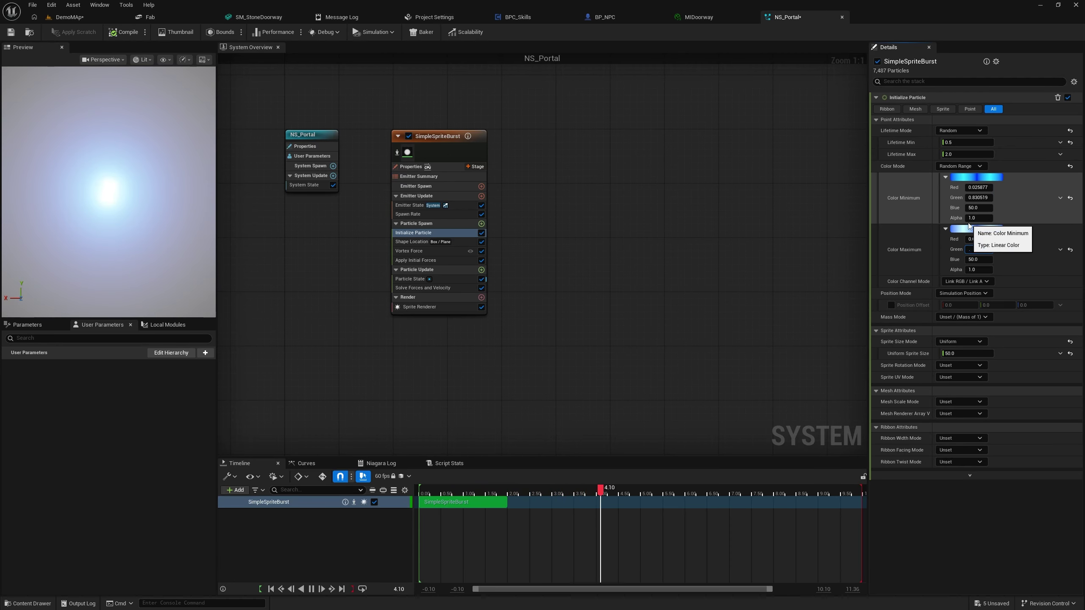
pyautogui.write('0.8')
pyautogui.press('Return')
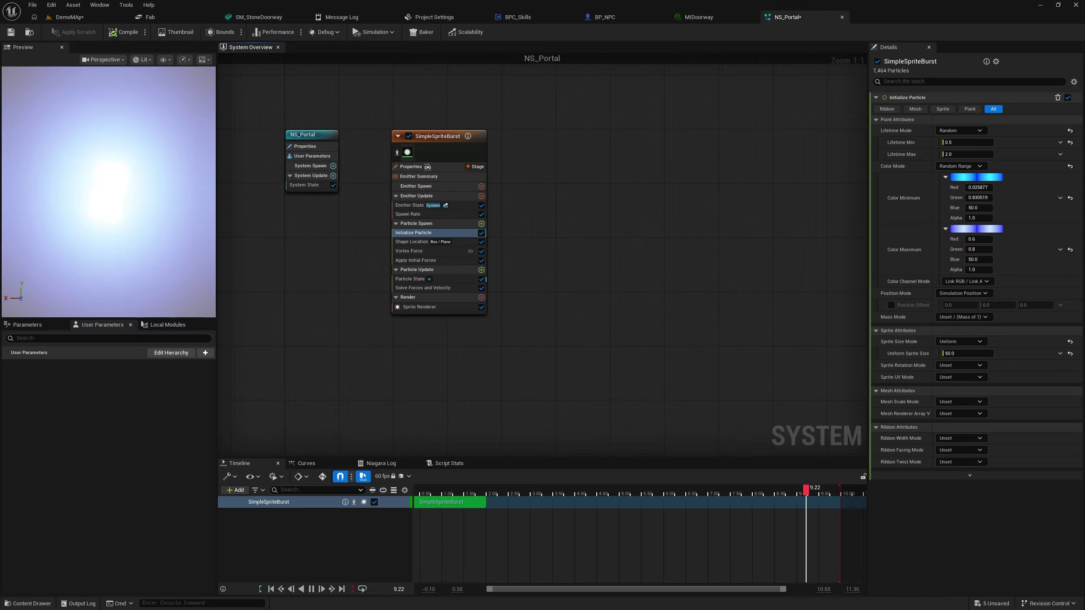
# Step: Set the Sprite Size Mode to Random Non-Uniform with a Sprite Size Min of 2 by 2
pyautogui.click(975, 342)
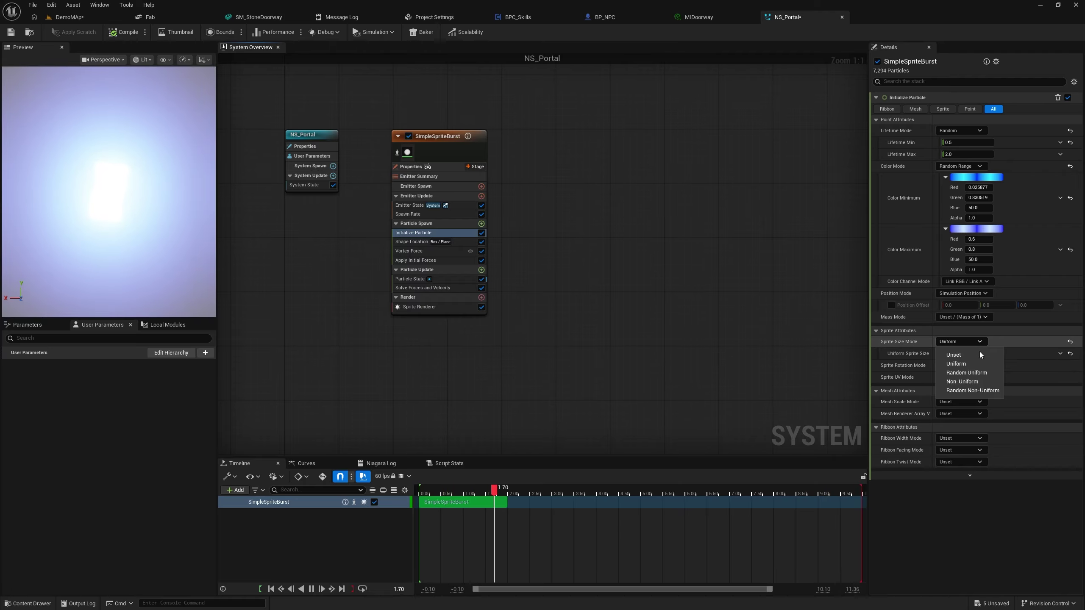
pyautogui.click(966, 392)
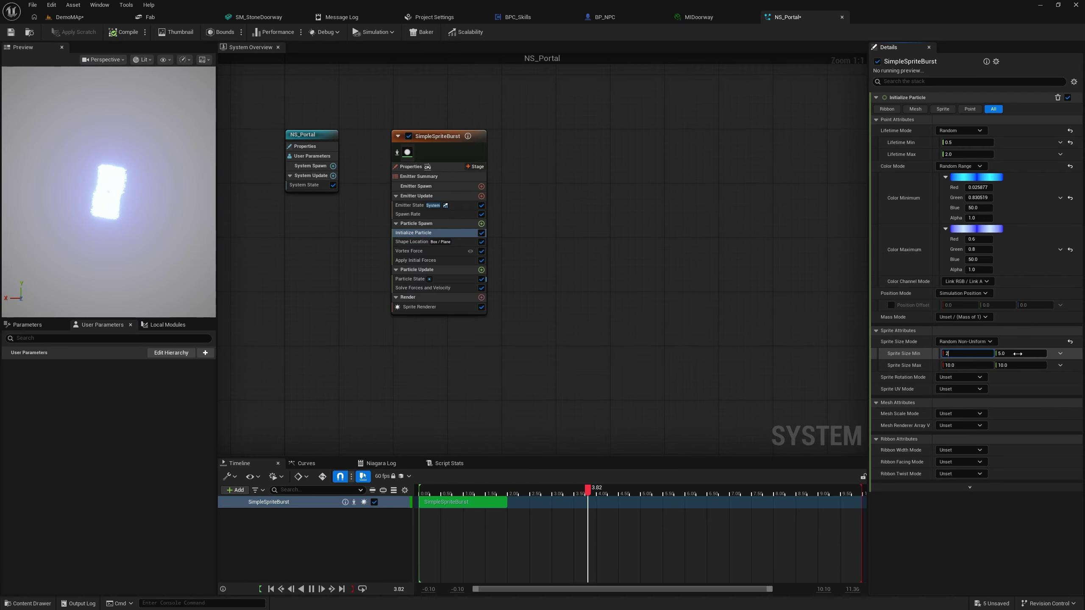
pyautogui.press('Tab')
pyautogui.write('2')
pyautogui.press('Tab')
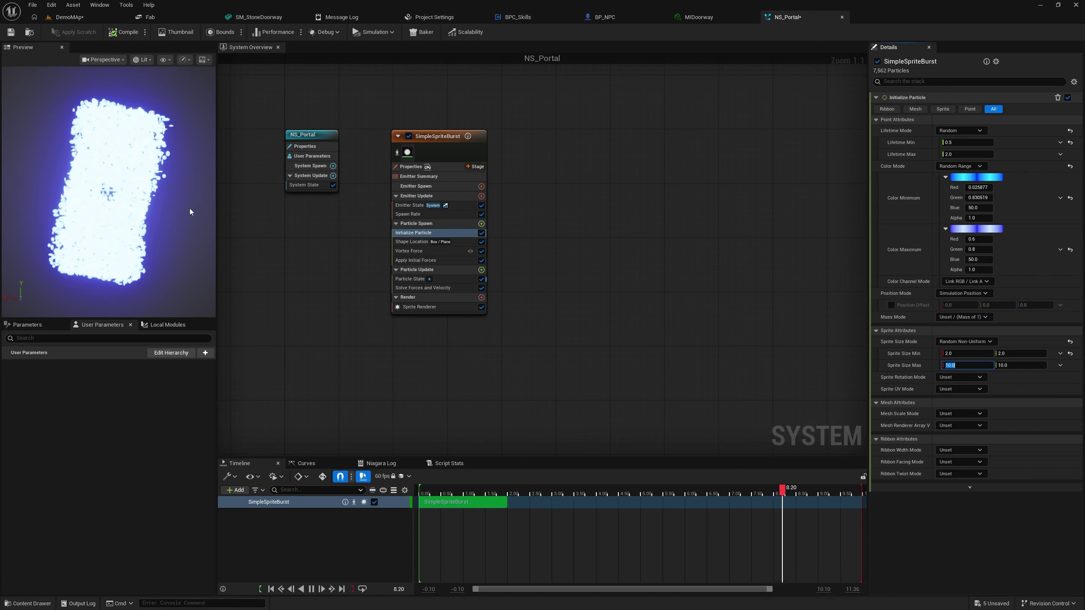
# Step: Increase the Sprite Size Min to 3 in both dimensions
pyautogui.click(956, 351)
pyautogui.write('3')
pyautogui.press('Tab')
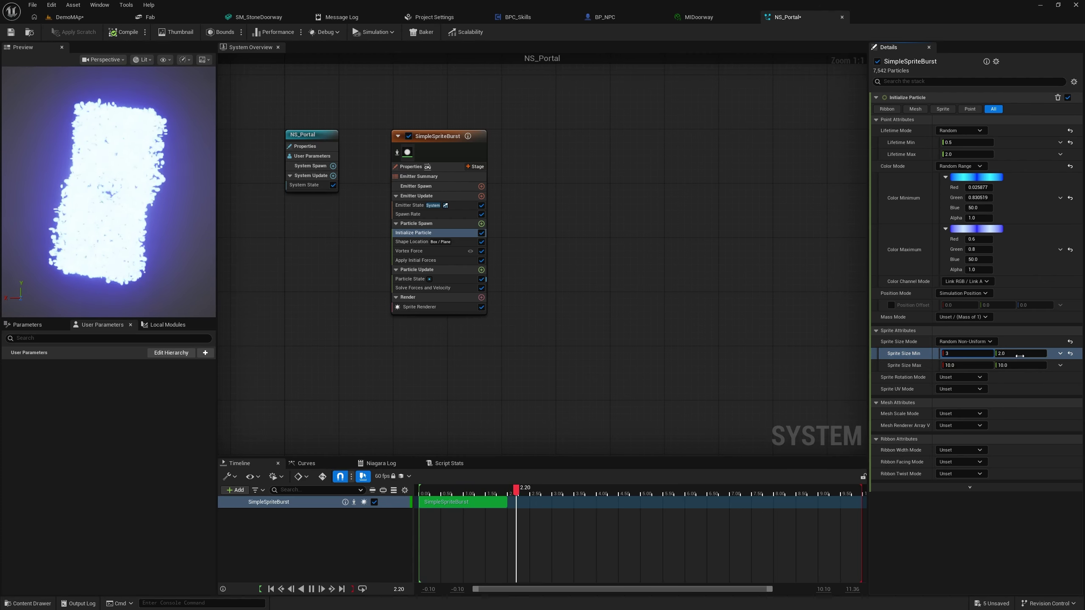
pyautogui.write('3')
pyautogui.press('Tab')
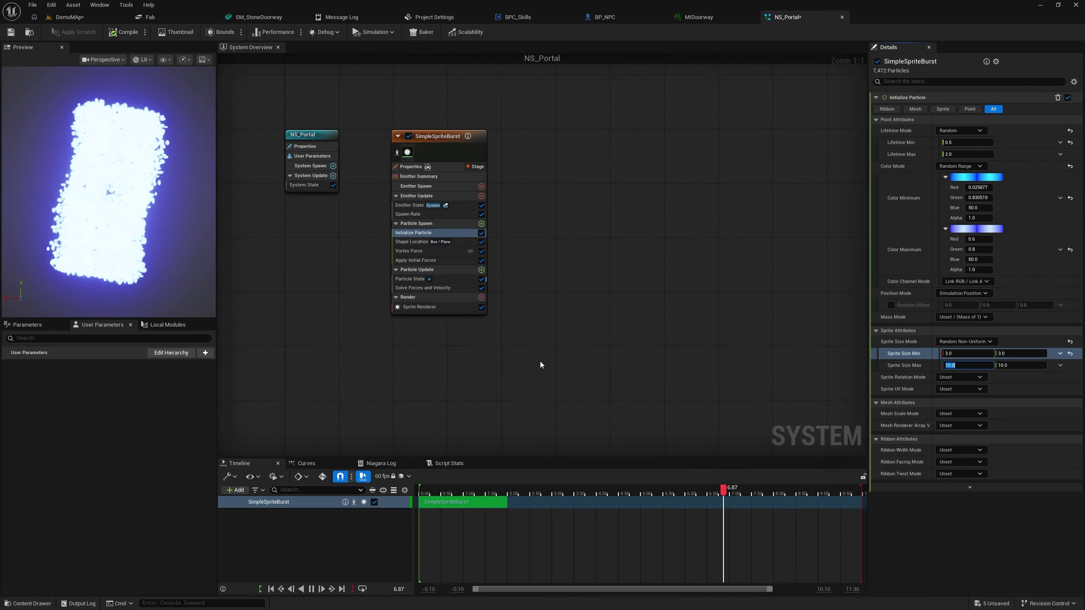
pyautogui.press('Return')
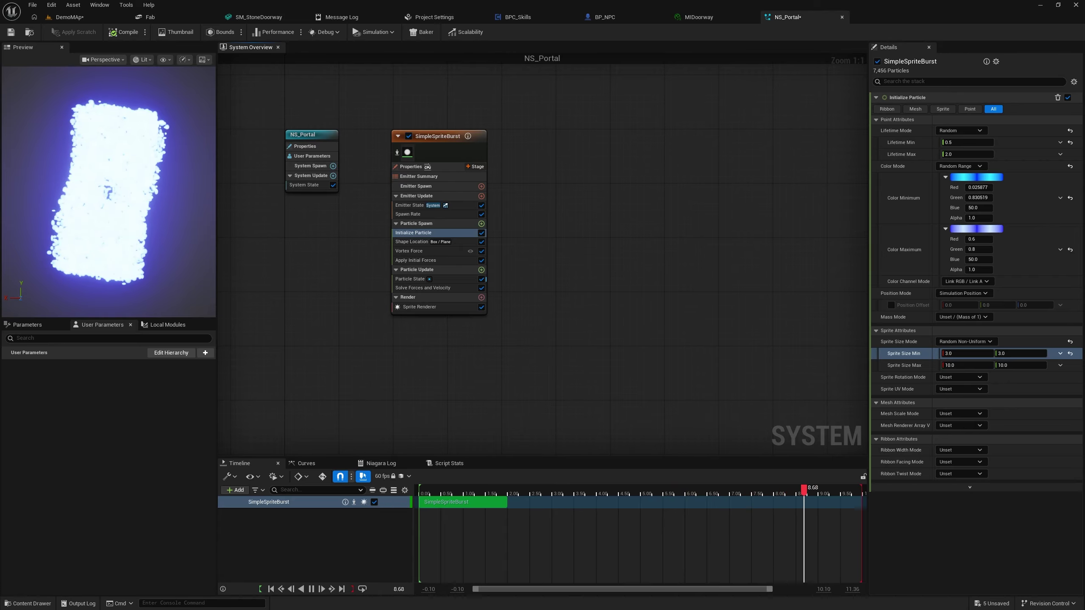
# Step: Add a Scale Sprite Size module to the emitter's Particle Update group
pyautogui.click(481, 270)
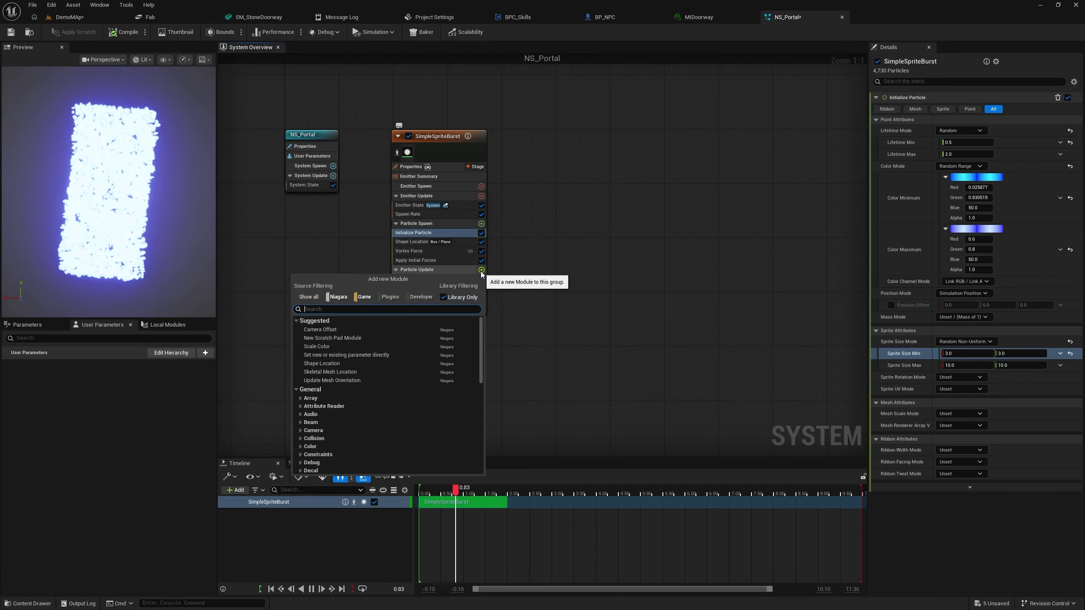
pyautogui.write('sca')
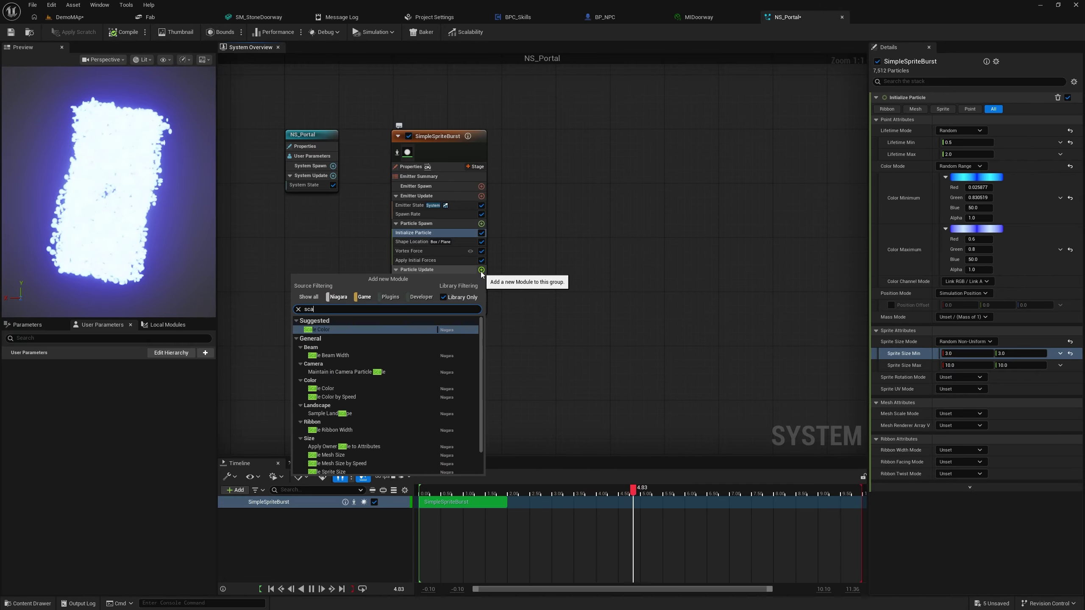
pyautogui.write('le')
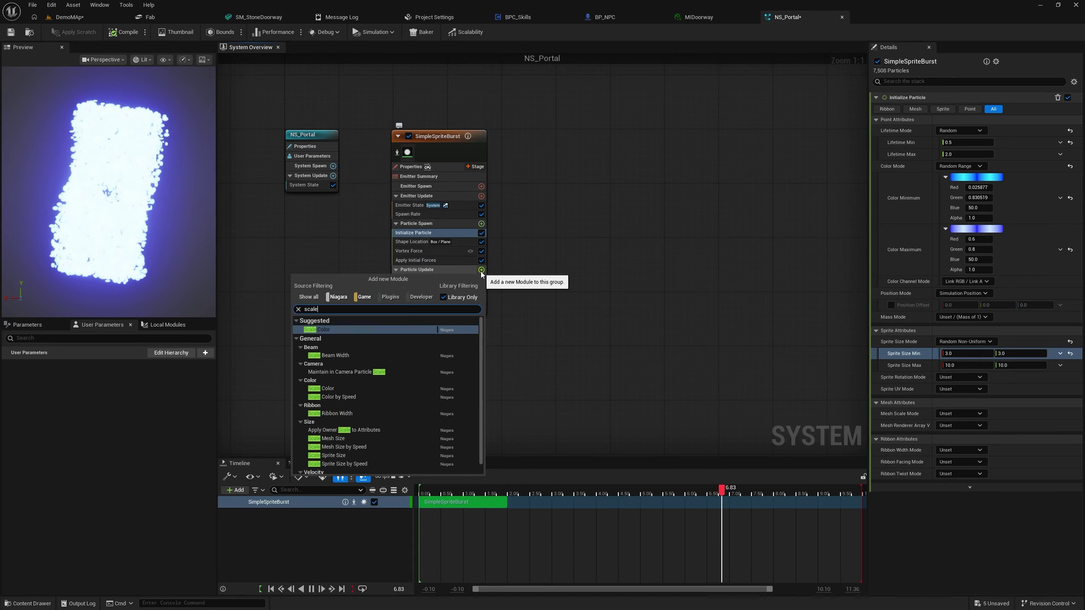
pyautogui.scroll(-1, 367, 400)
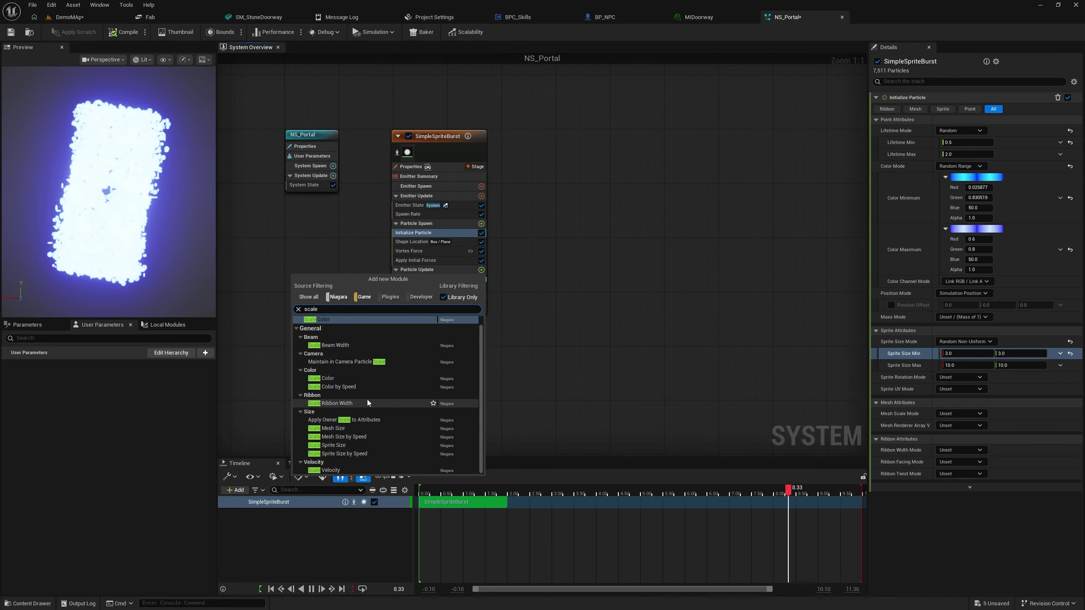
pyautogui.click(330, 447)
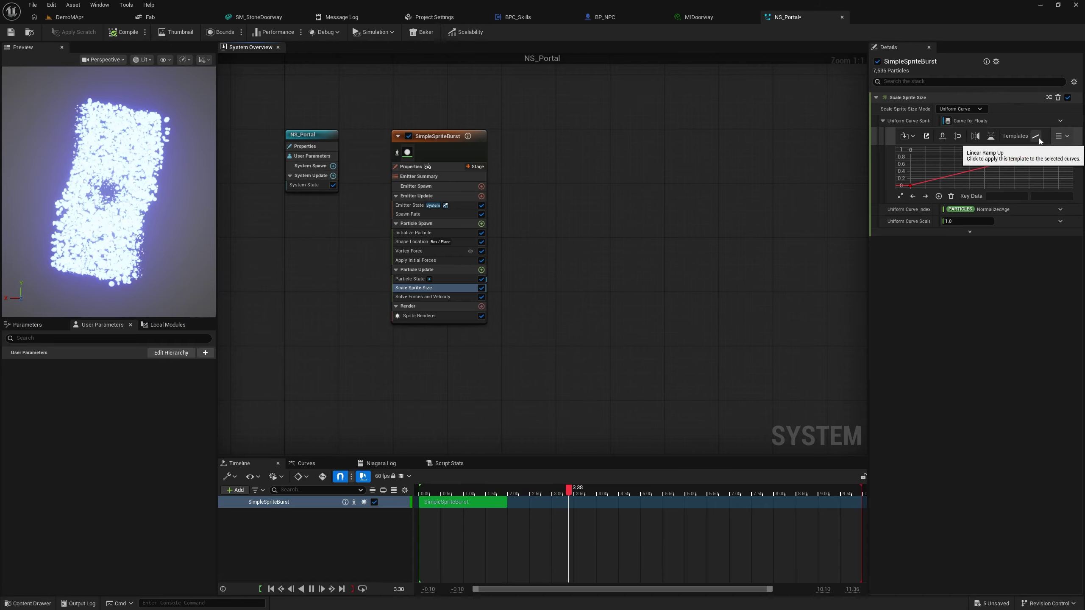
# Step: Apply the linear ramp-down template to the Scale Sprite Size curve and set both its keys to Auto interpolation
pyautogui.click(1060, 136)
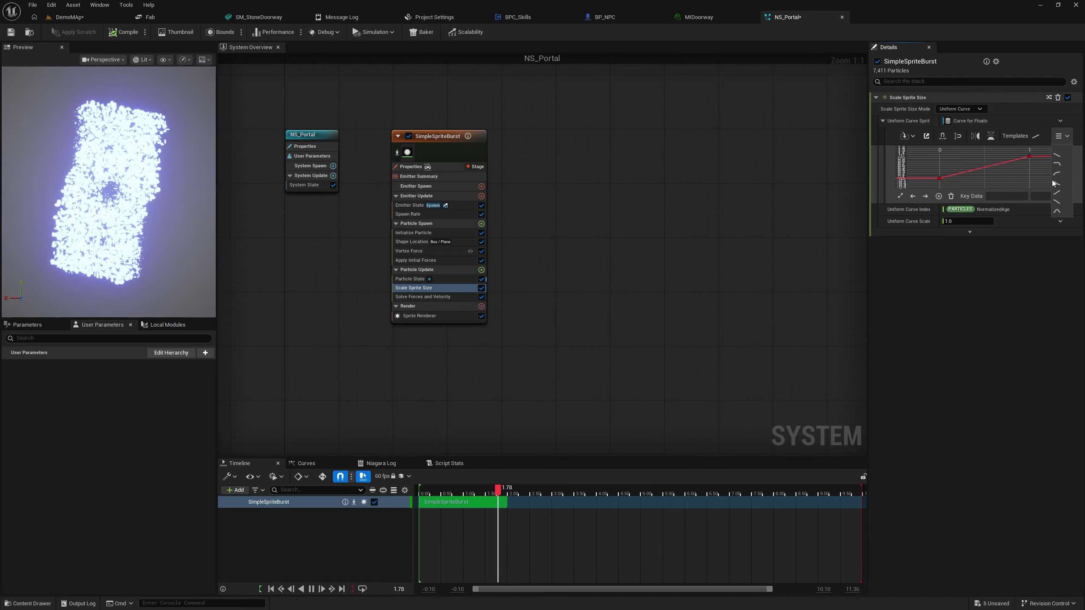
pyautogui.click(1055, 156)
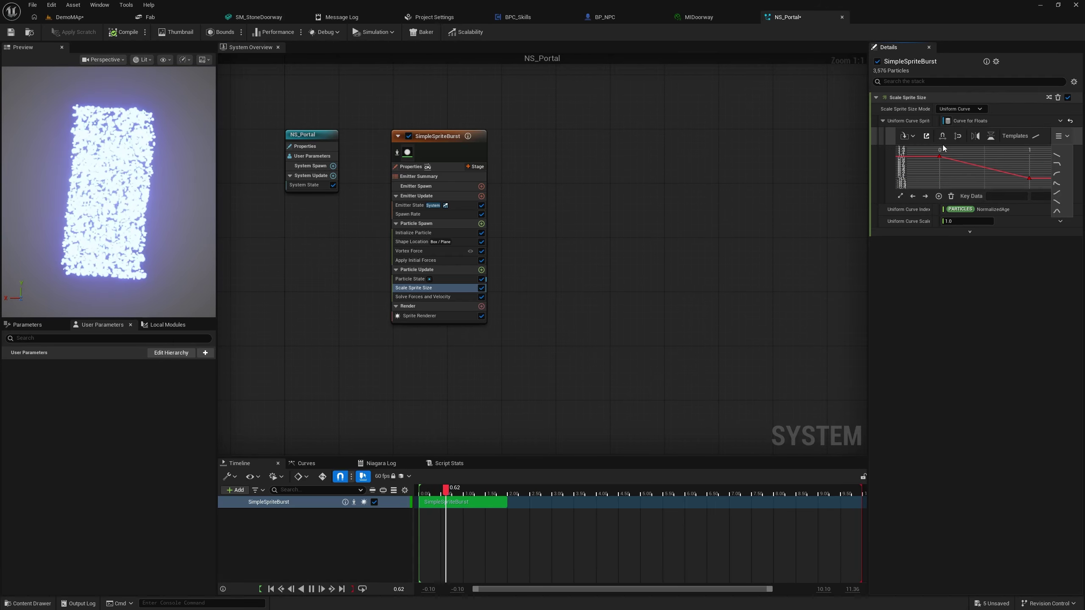
pyautogui.moveTo(942, 144); pyautogui.dragTo(1032, 184)
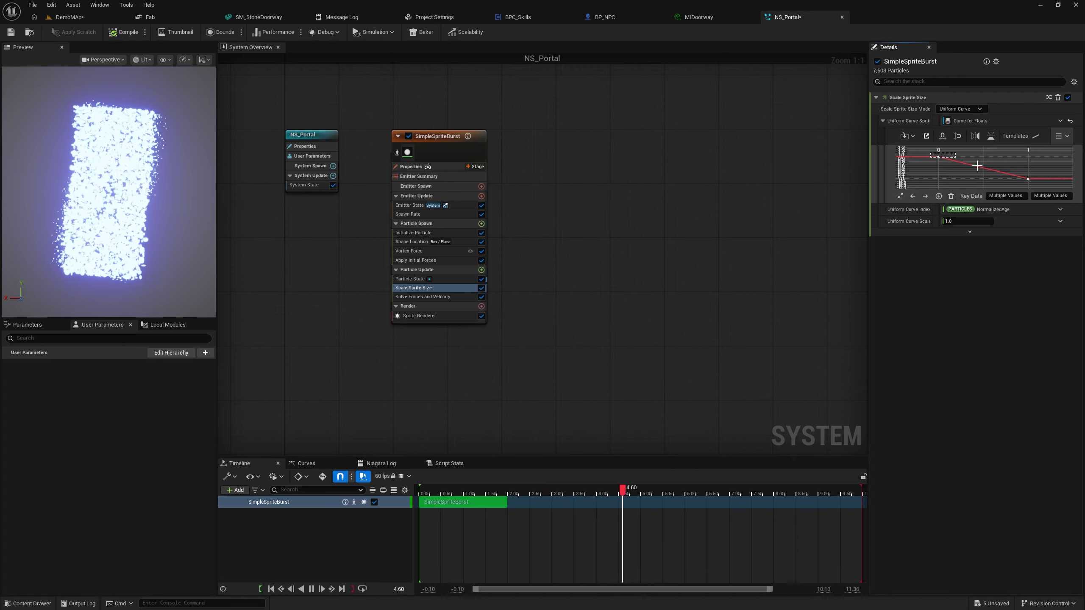
pyautogui.rightClick(1029, 178)
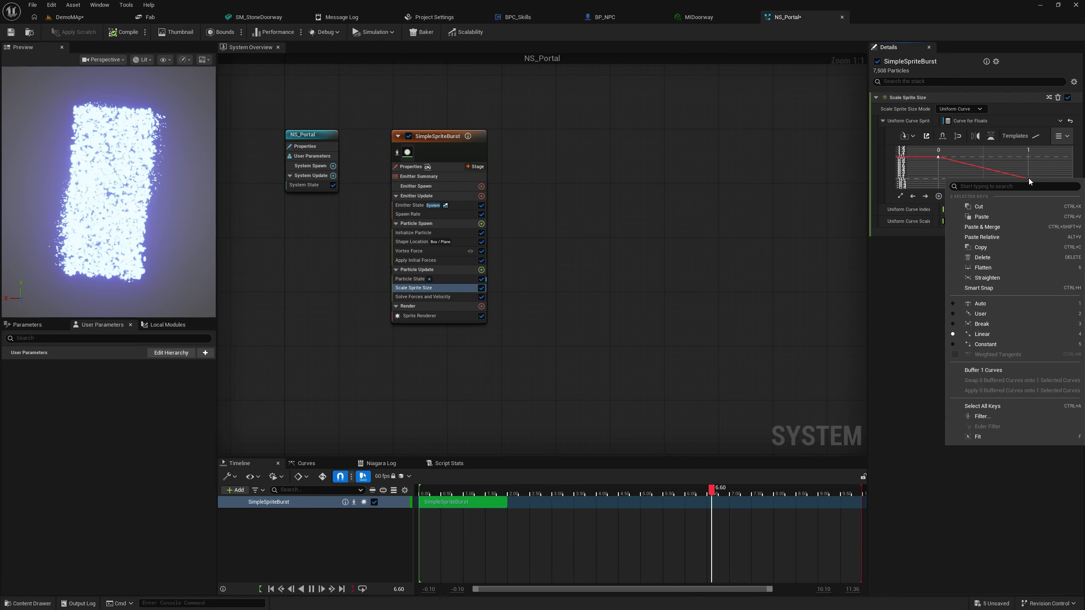
pyautogui.click(980, 304)
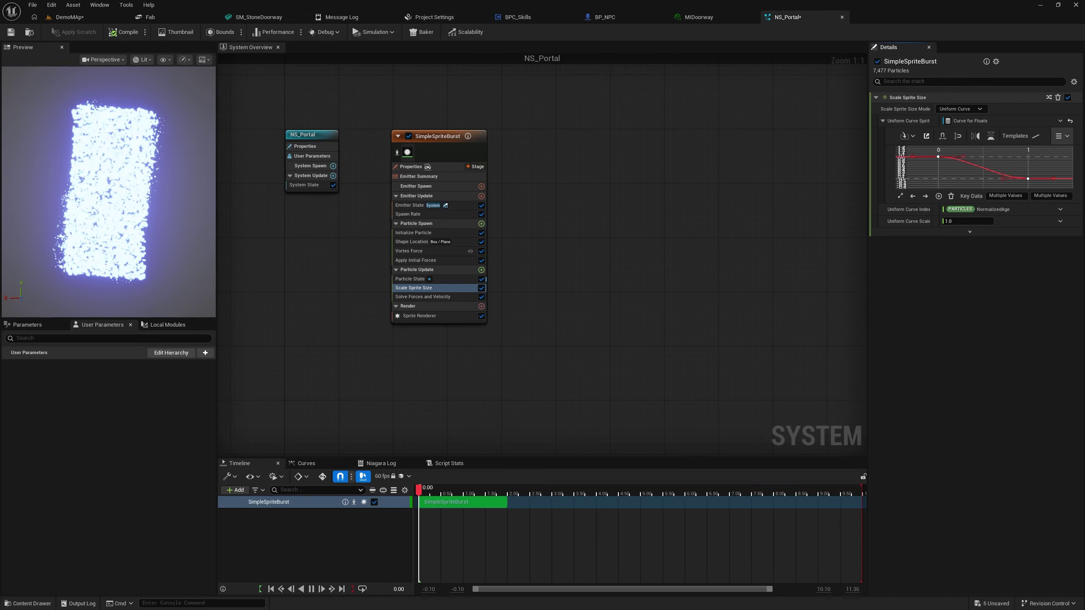
# Step: Add a Collision module to Particle Update with a Restitution of 0.1 and save the system
pyautogui.click(482, 270)
pyautogui.write('co')
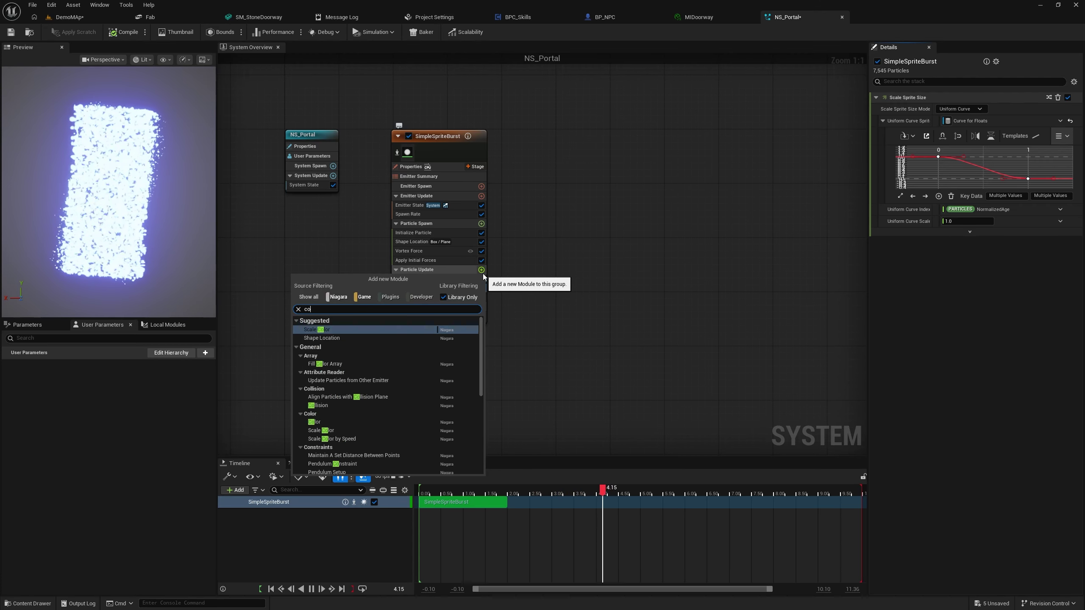
pyautogui.write('l')
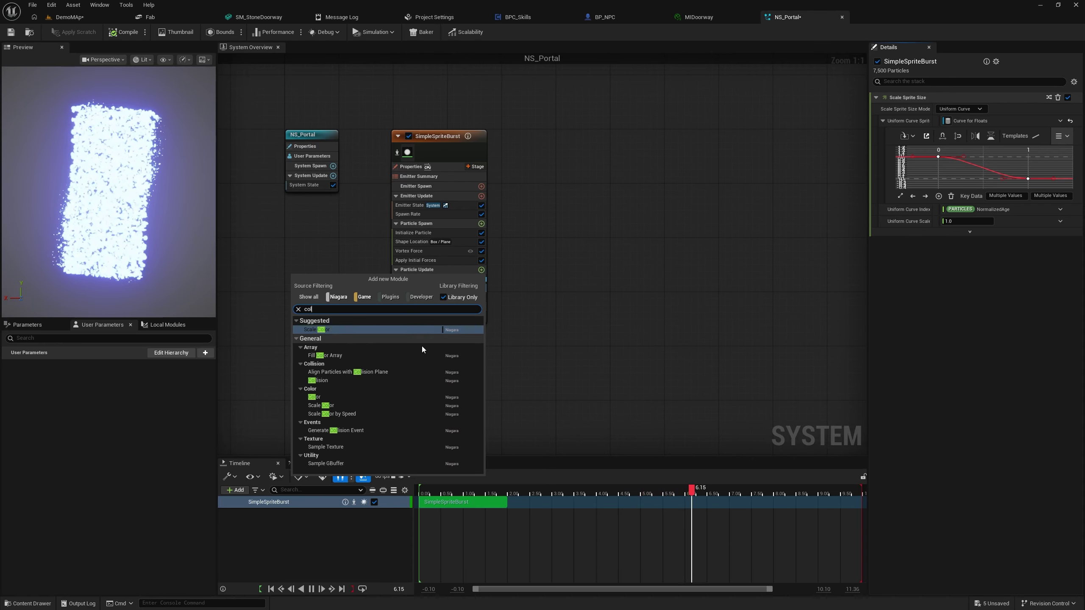
pyautogui.press('Escape')
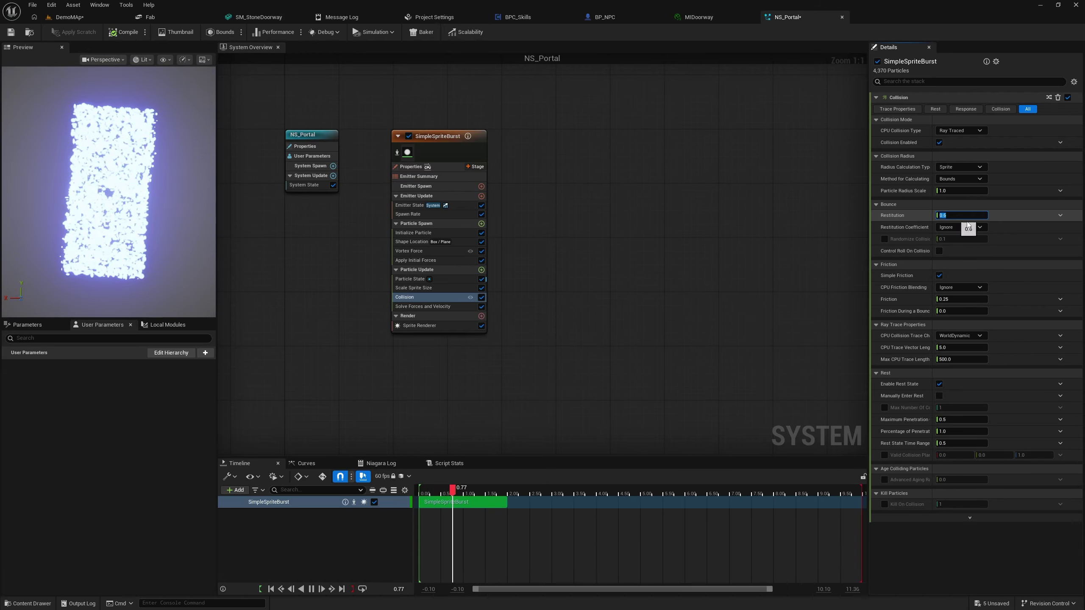
pyautogui.click(952, 216)
pyautogui.write('.1')
pyautogui.press('Return')
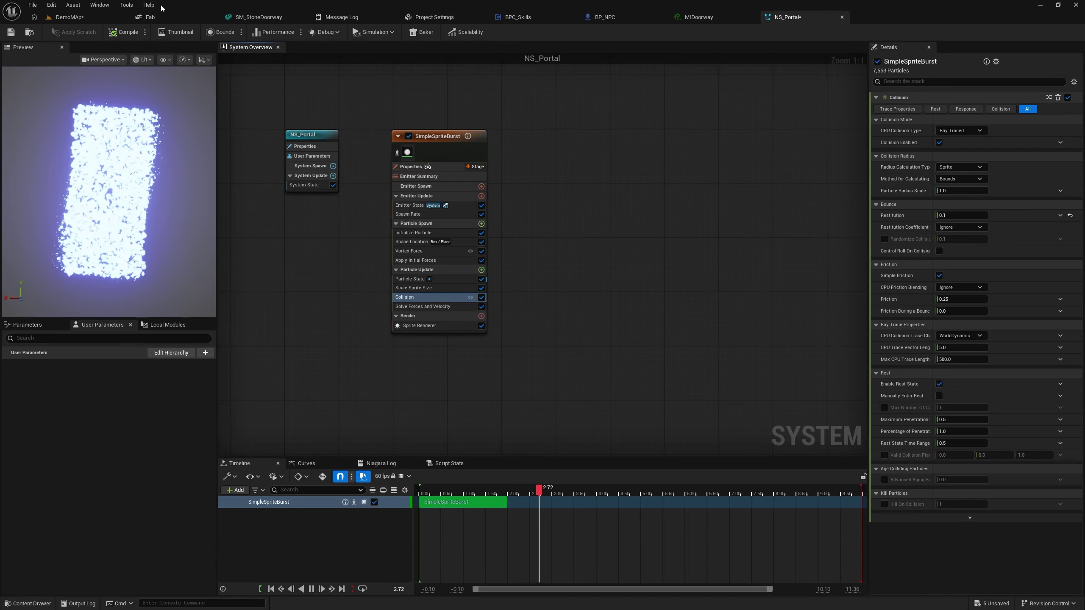
pyautogui.click(13, 31)
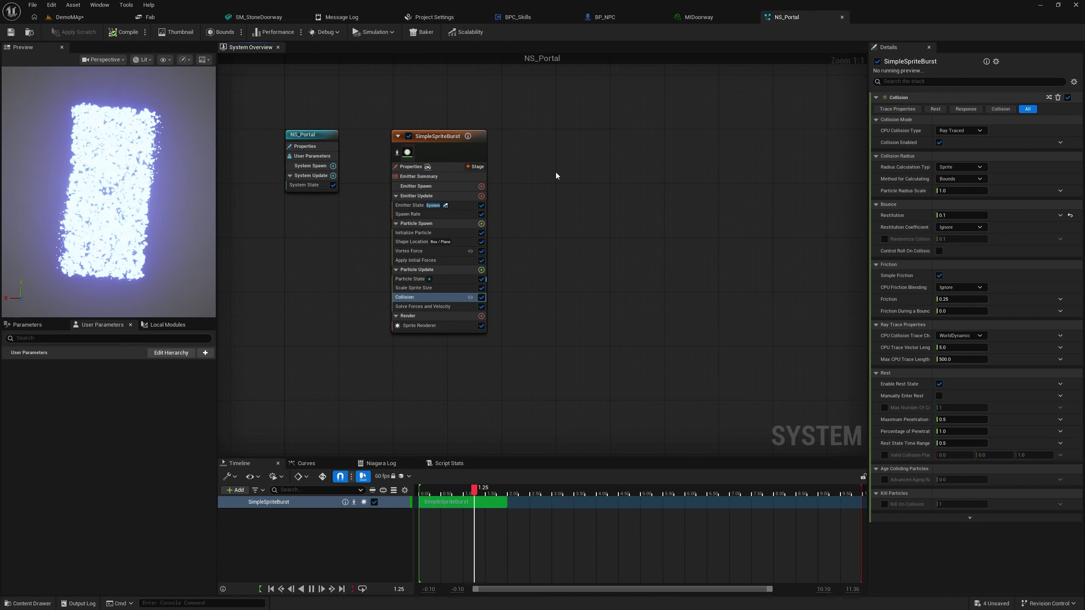
# Step: Rename the SimpleSpriteBurst emitter to Protal, saving and closing NS_Portal
pyautogui.doubleClick(440, 141)
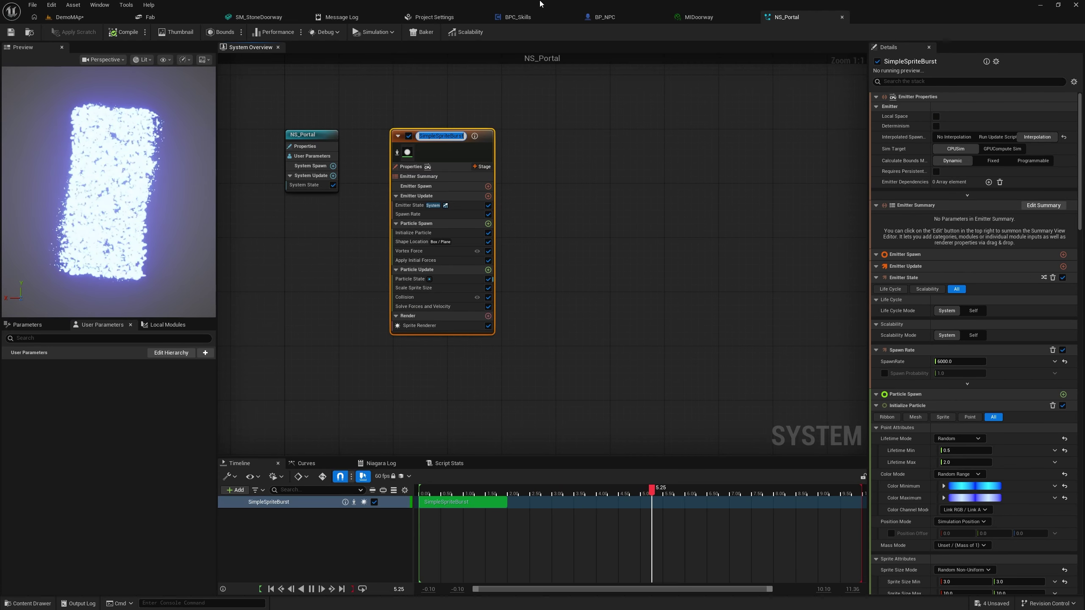
pyautogui.write('Protal')
pyautogui.press('Return')
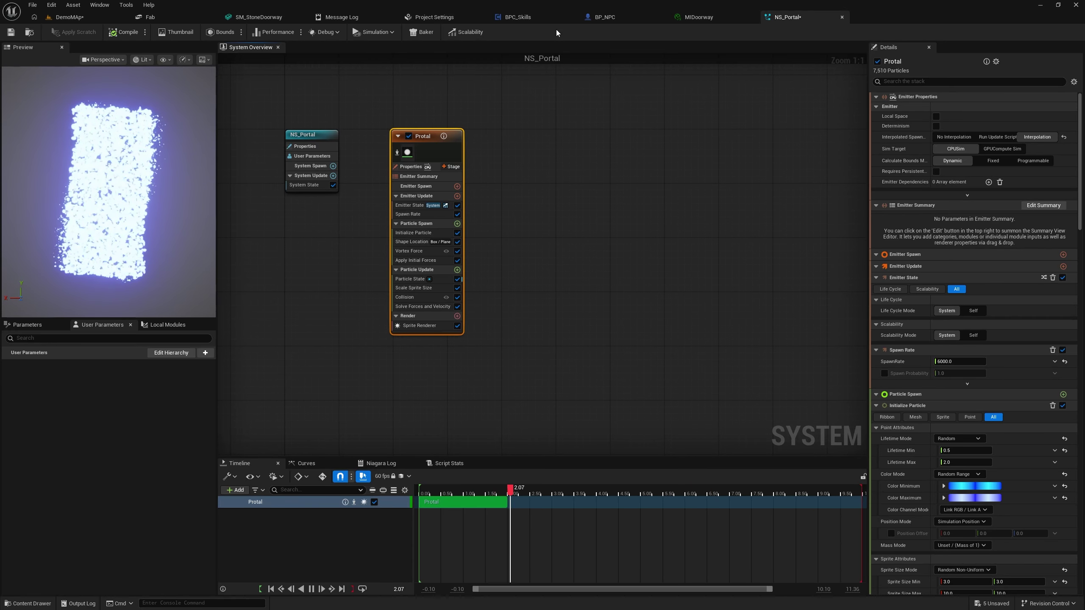
pyautogui.click(8, 32)
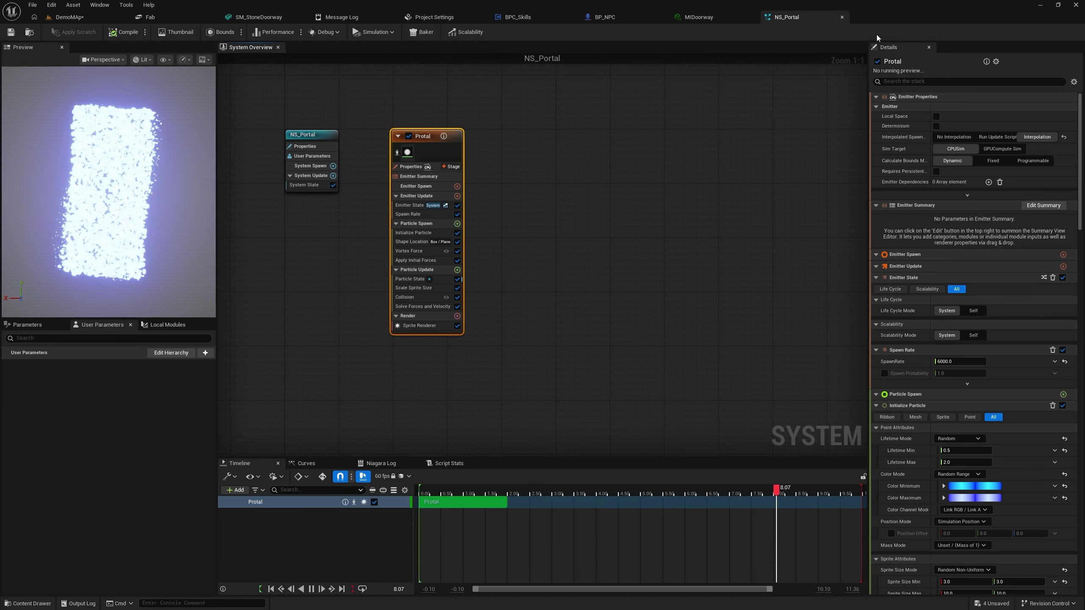
pyautogui.click(841, 18)
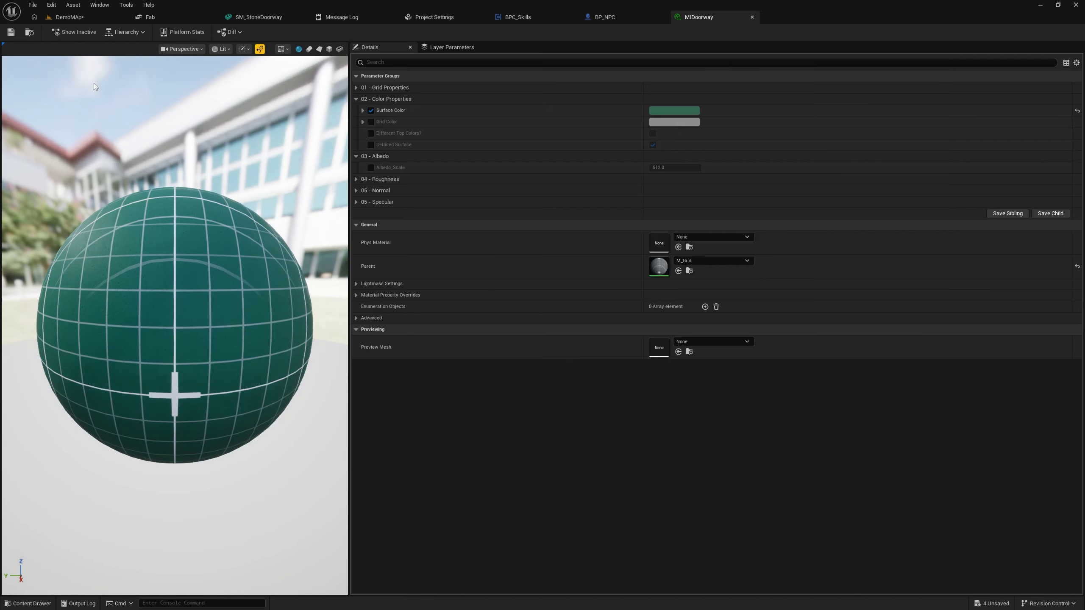
# Step: Create an Actor Blueprint class named bp_LevelDoorW in the 00_Demo blueprint folder of the DemoMAp project content
pyautogui.click(98, 19)
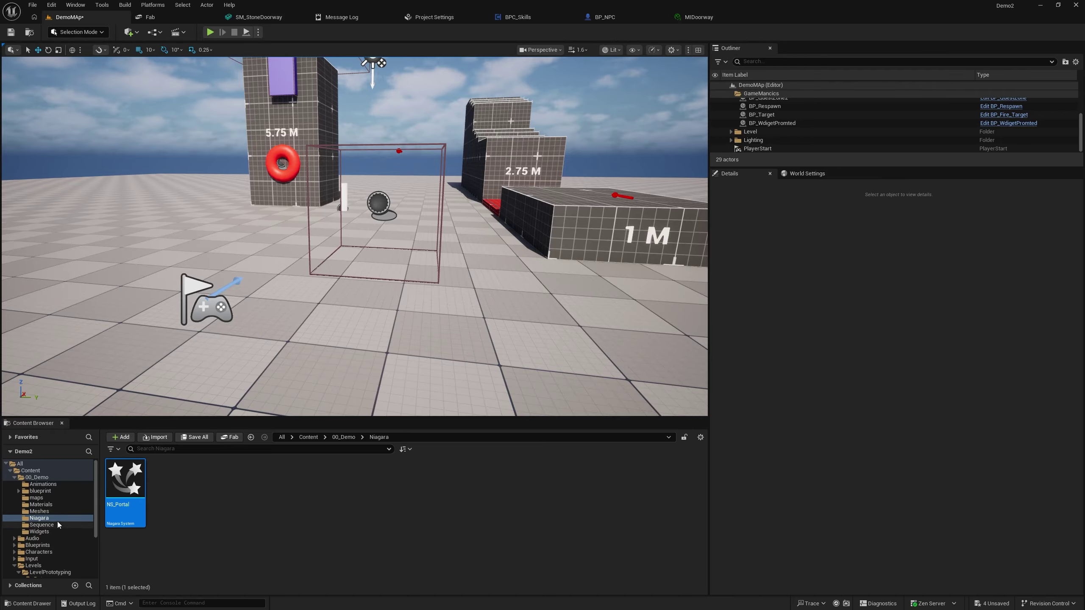
pyautogui.click(48, 492)
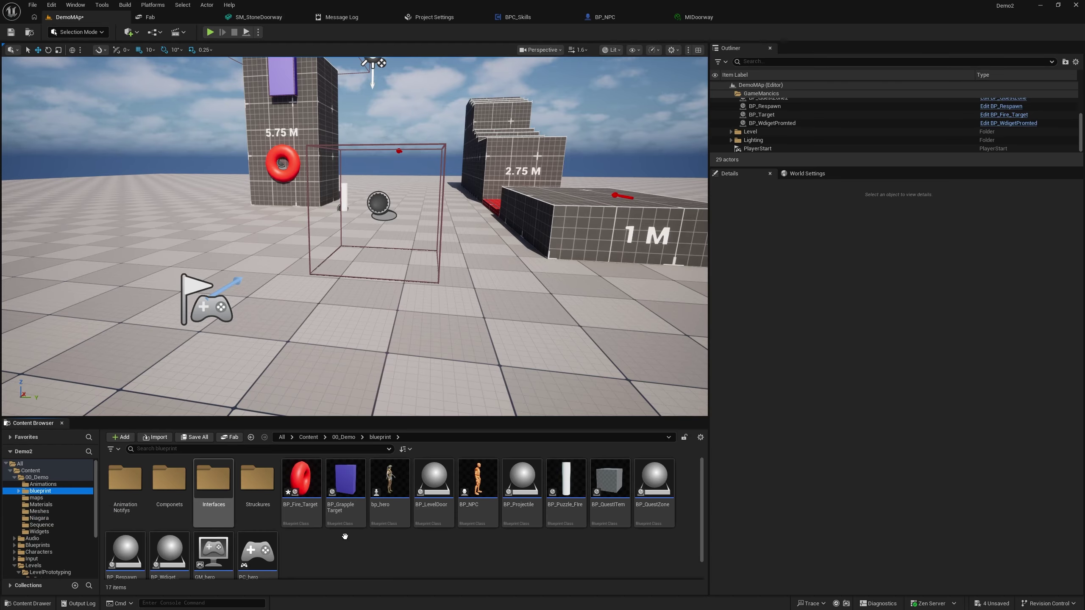
pyautogui.scroll(-1, 388, 537)
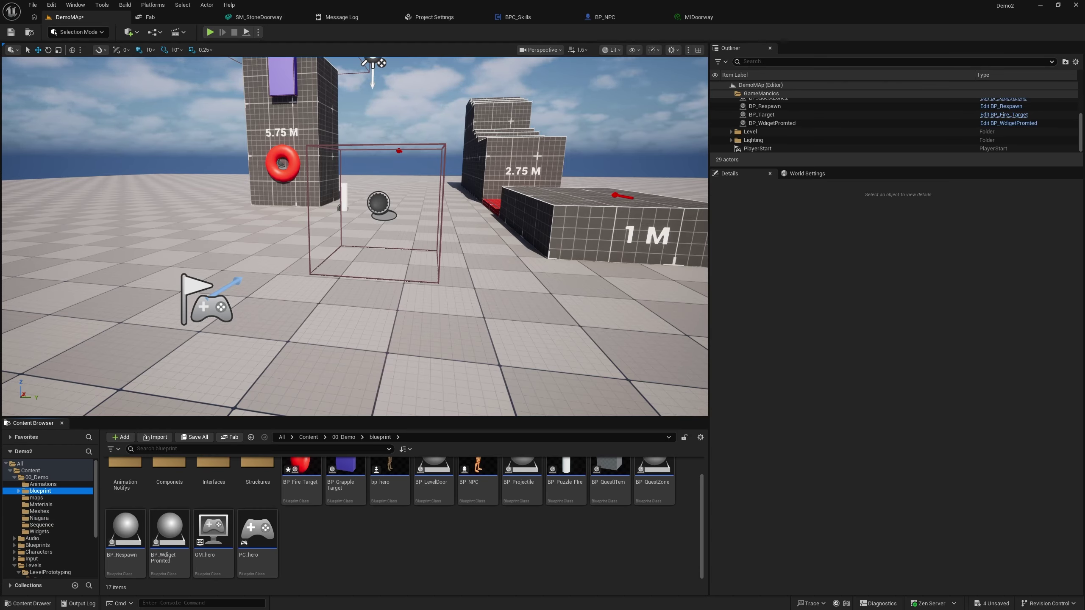
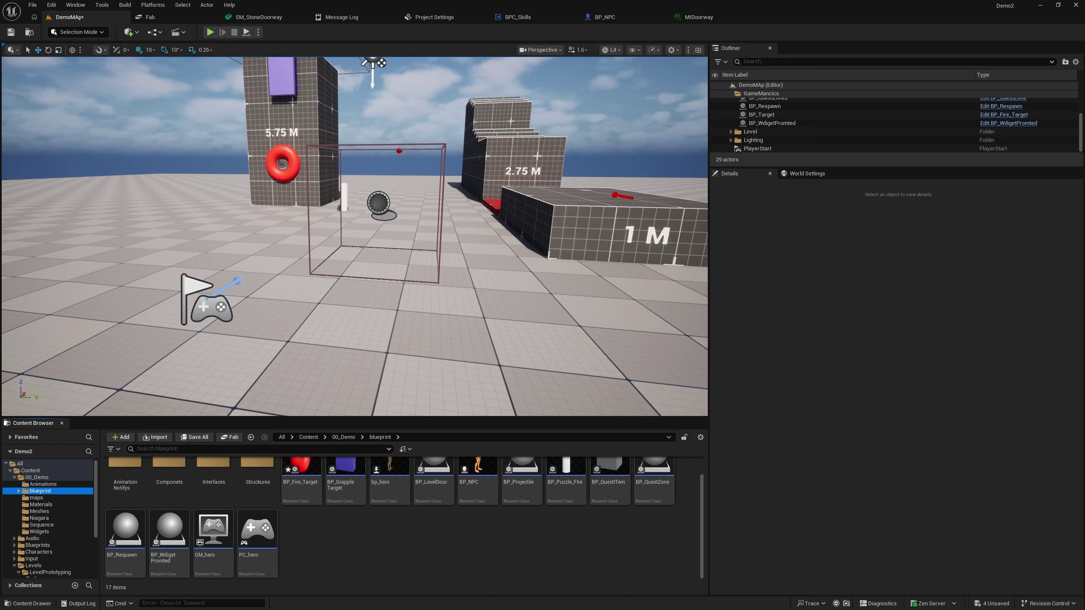
pyautogui.rightClick(422, 572)
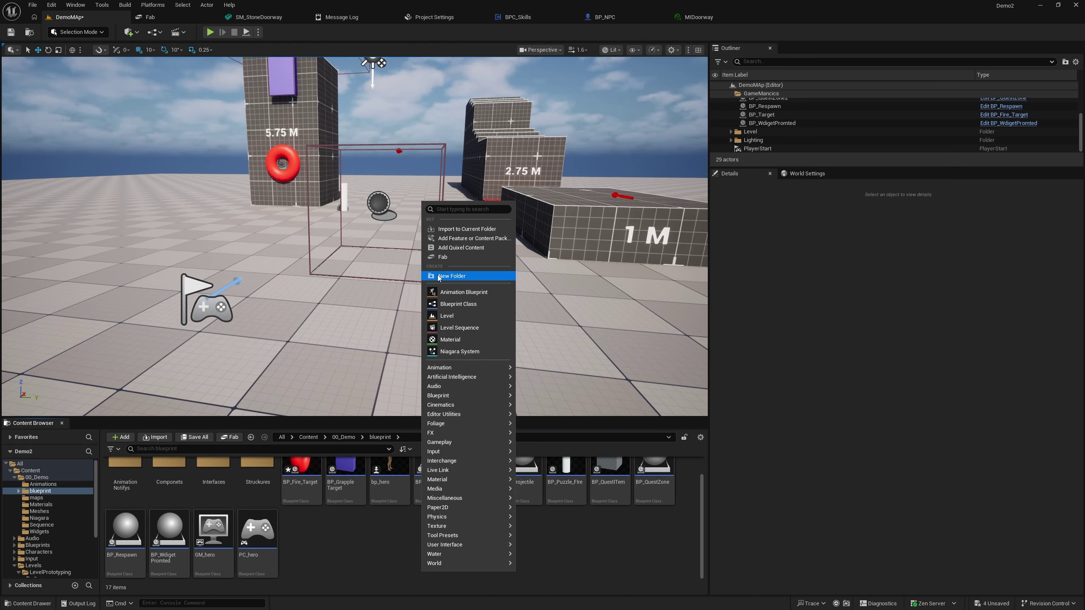
pyautogui.click(465, 302)
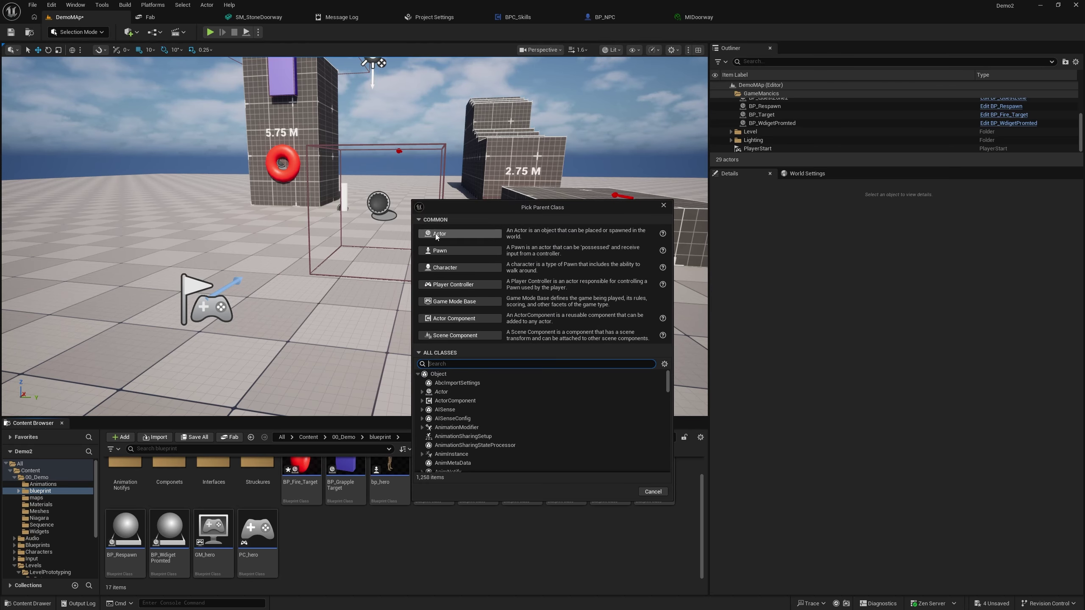
pyautogui.click(436, 237)
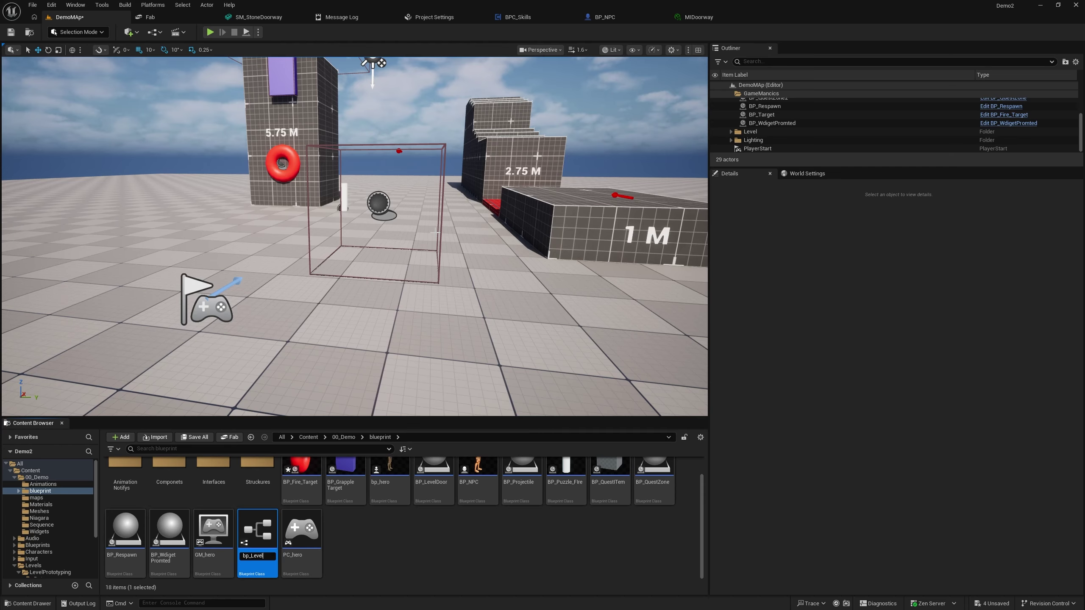
pyautogui.write('bp_LevelDoor')
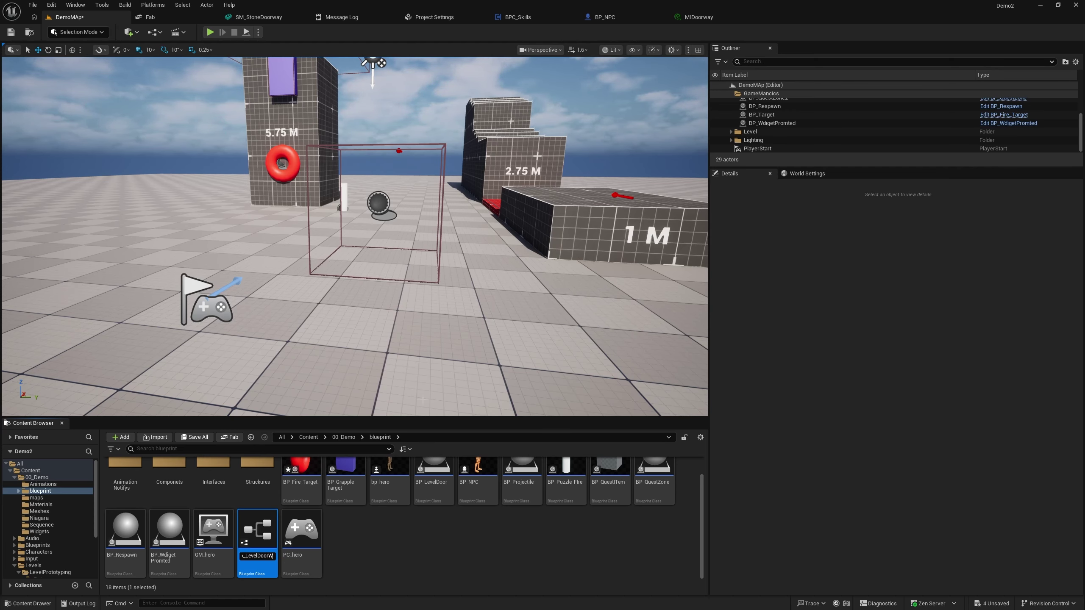
pyautogui.write('W')
pyautogui.press('Return')
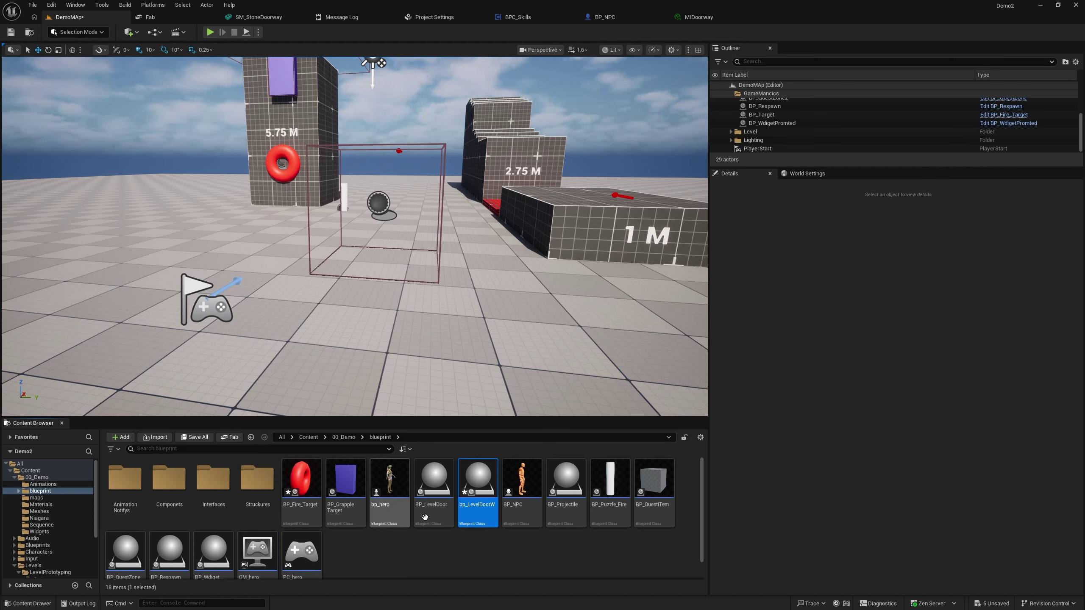
# Step: Check the custom events in the old BP_LevelDoor graph and delete the BP_LevelDoor asset
pyautogui.doubleClick(442, 488)
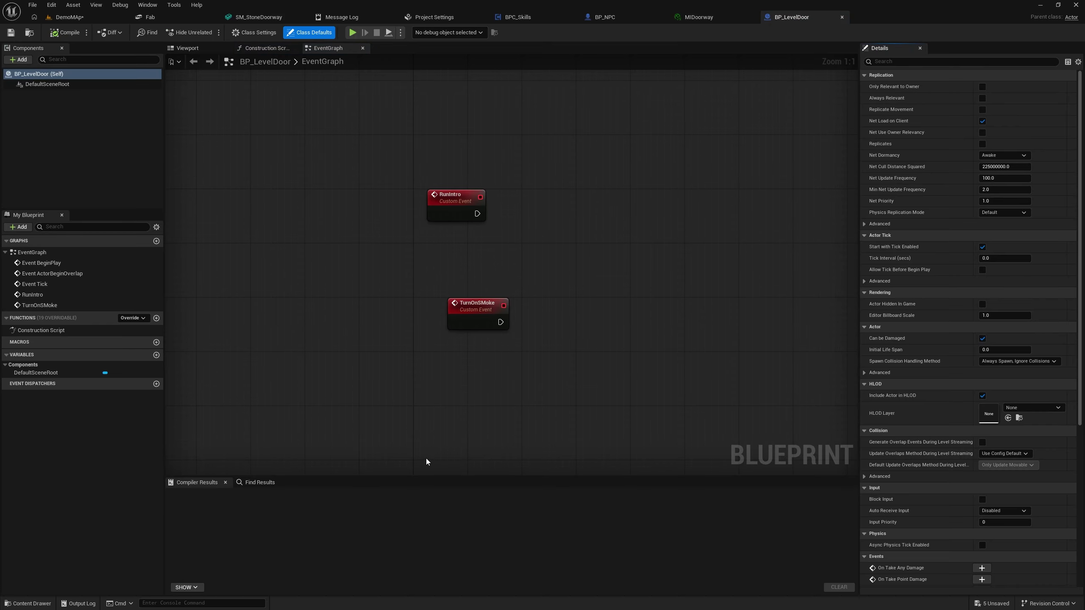
pyautogui.moveTo(332, 143); pyautogui.dragTo(623, 403)
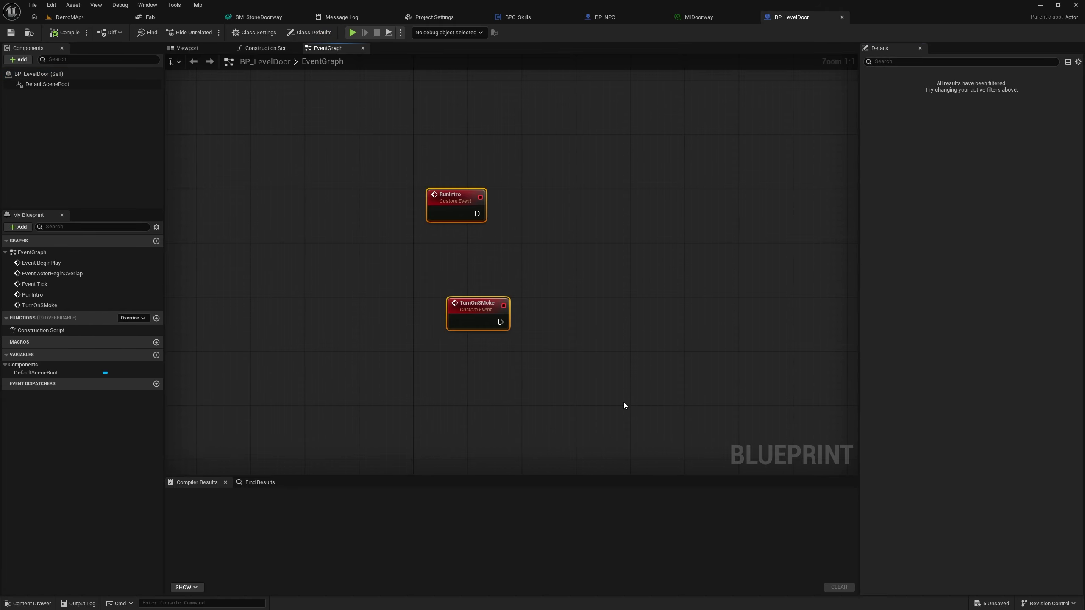
pyautogui.click(76, 18)
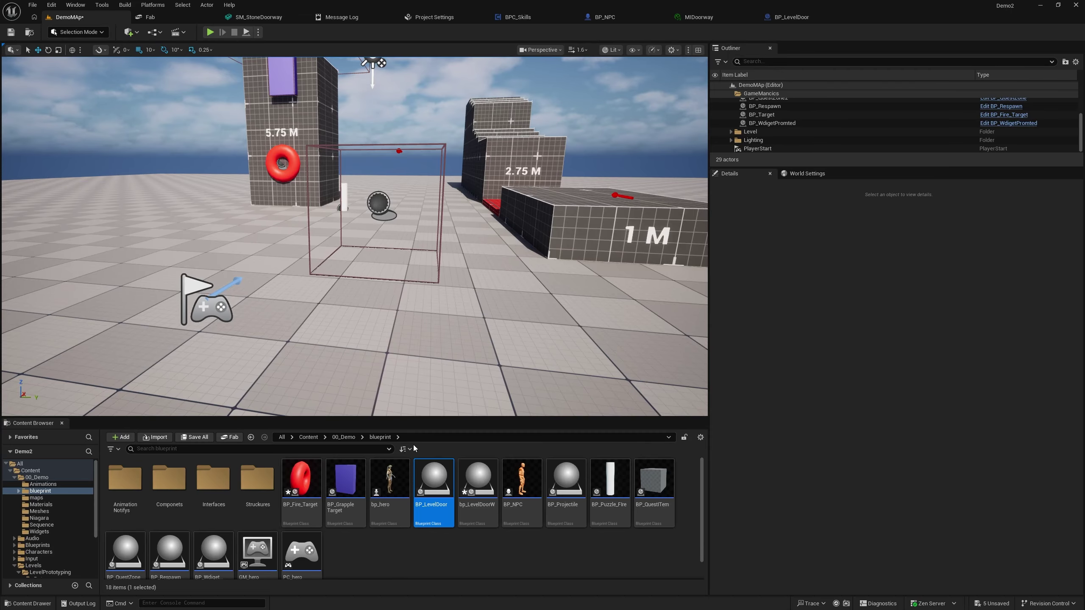
pyautogui.press('Delete')
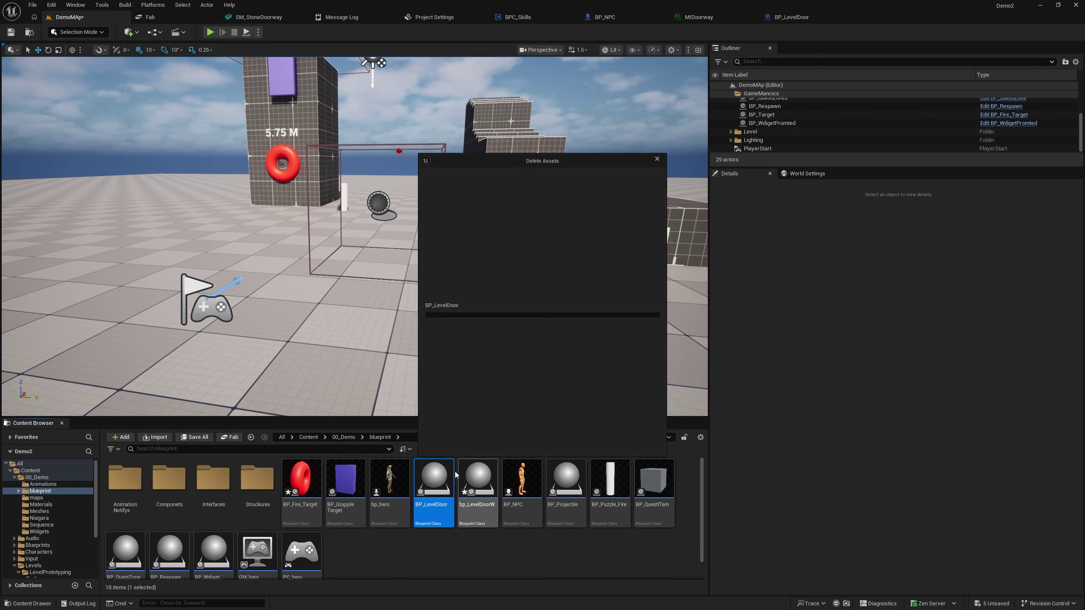
pyautogui.click(467, 451)
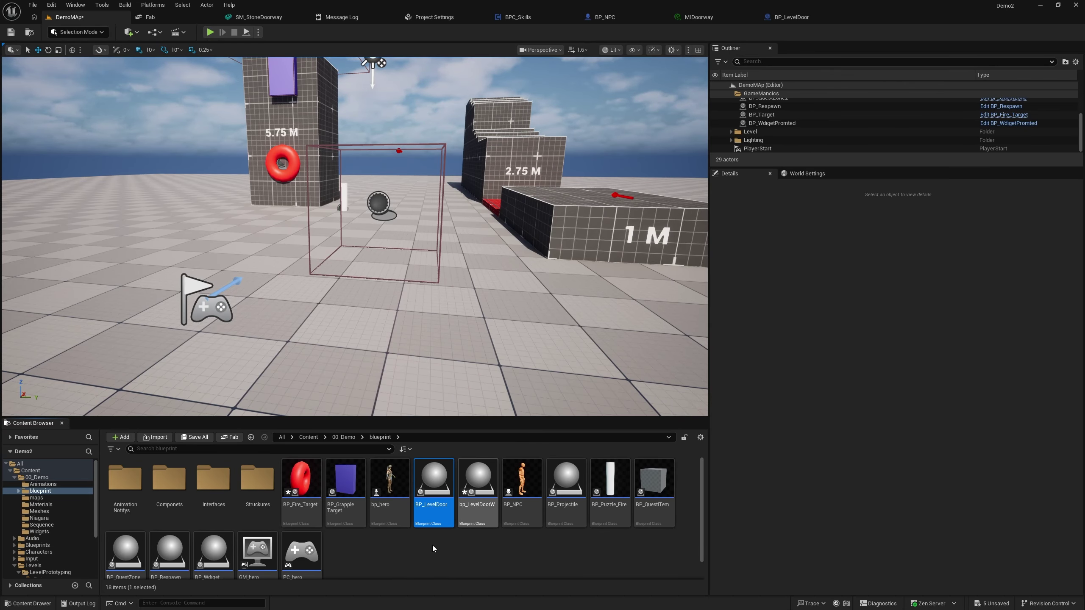
# Step: Rename the bp_LevelDoorW Blueprint as bp_LevelDoor and open it for editing
pyautogui.doubleClick(448, 521)
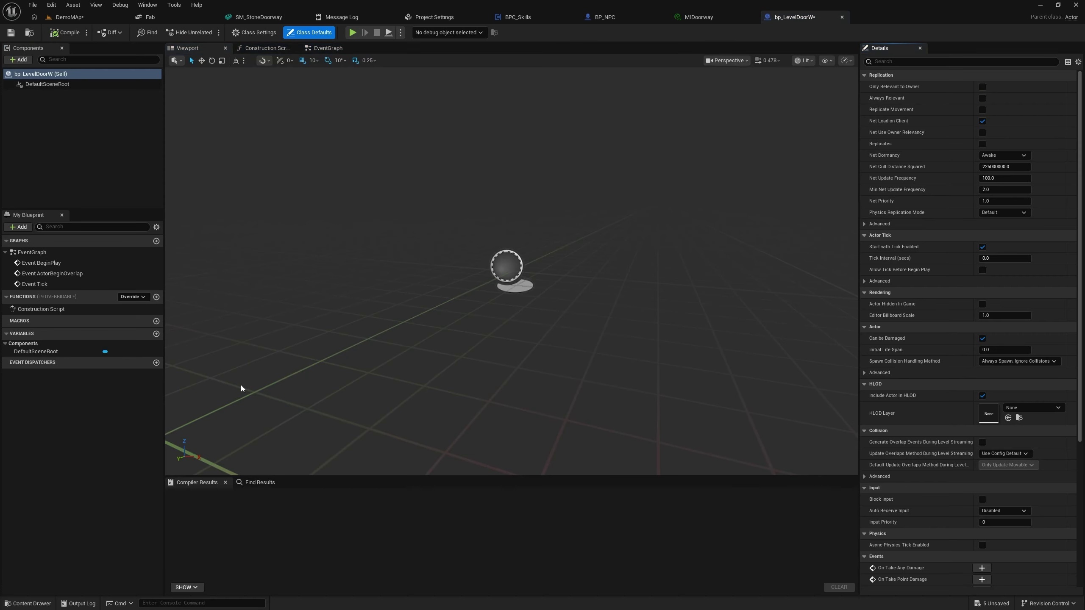
pyautogui.click(69, 16)
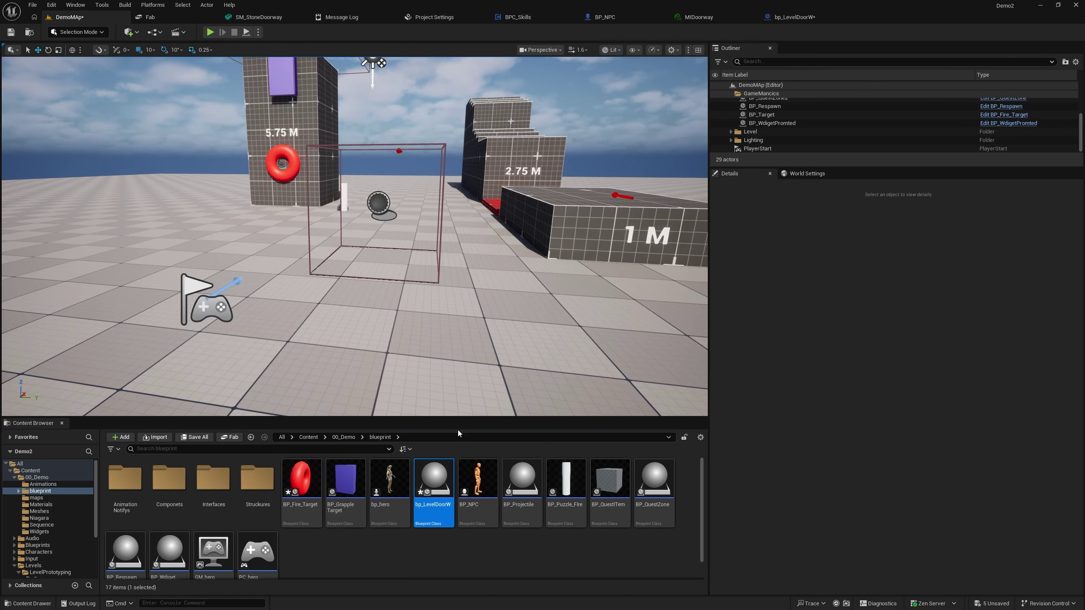
pyautogui.rightClick(432, 483)
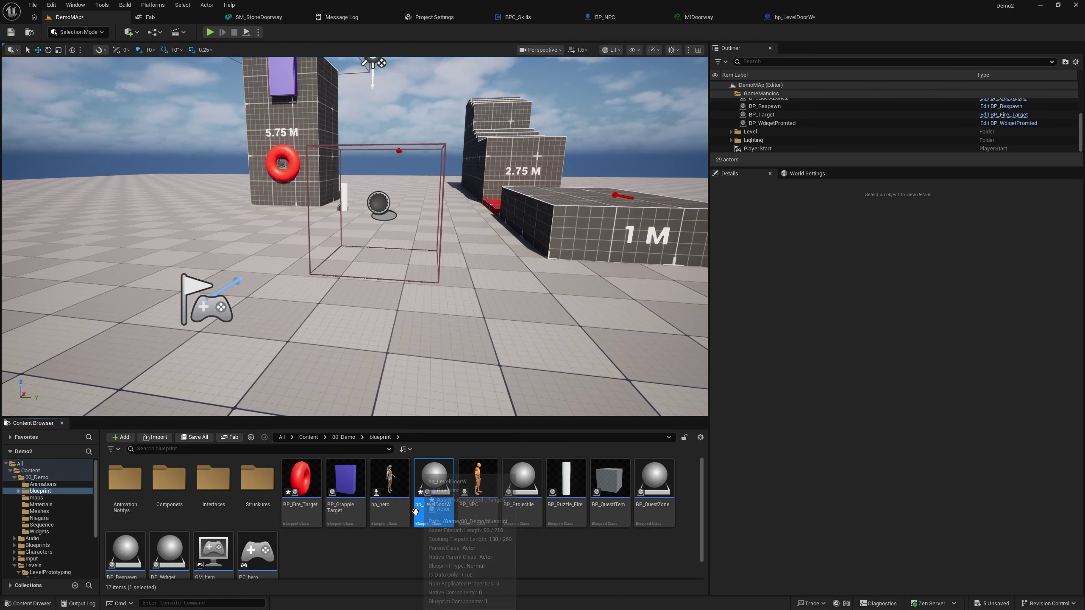
pyautogui.click(449, 498)
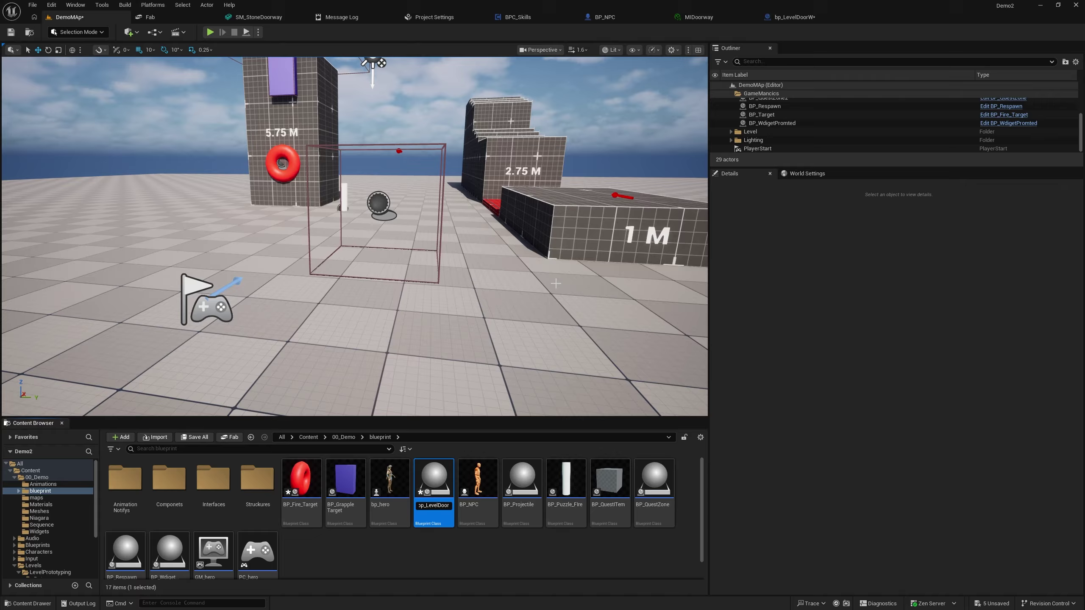
pyautogui.press('Return')
pyautogui.doubleClick(434, 481)
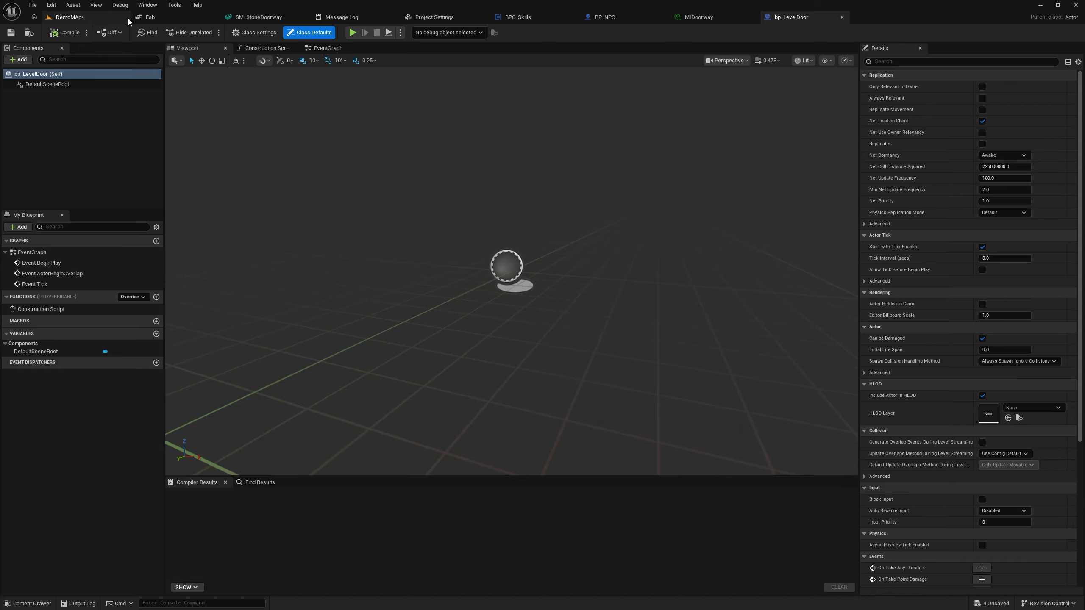
# Step: Filter the Fab VFX category to free products only and open the Realistic Starter VFX Pack Vol 2 page
pyautogui.click(144, 18)
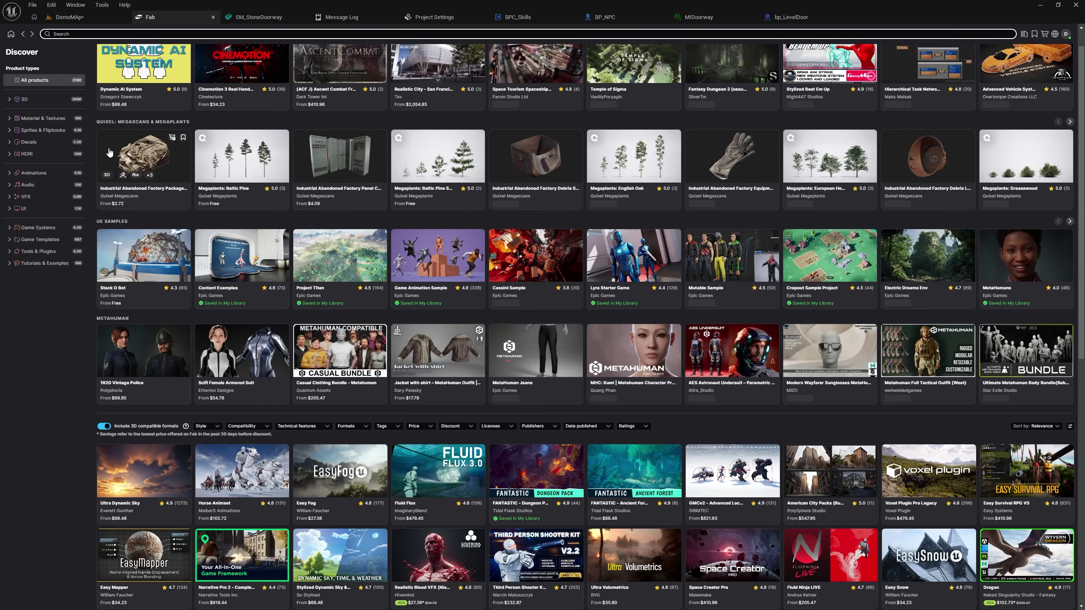
pyautogui.click(52, 200)
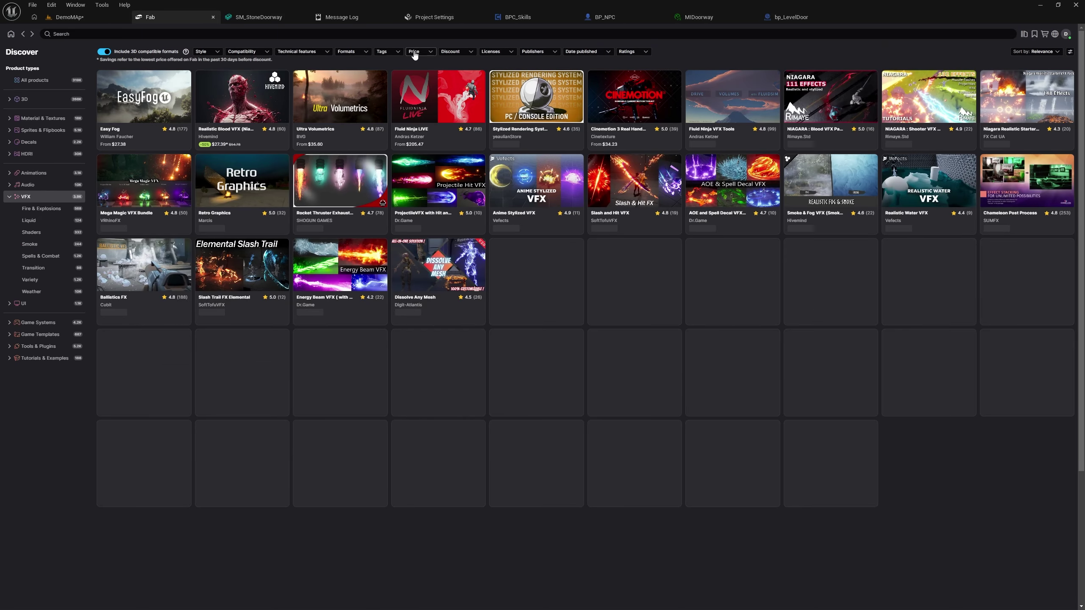
pyautogui.click(415, 53)
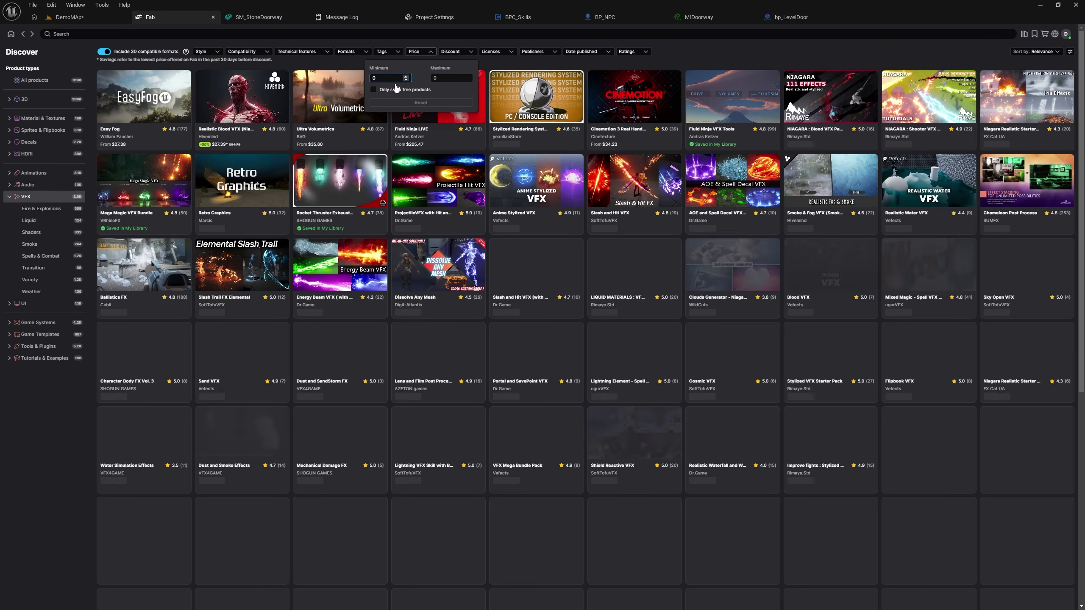
pyautogui.click(414, 52)
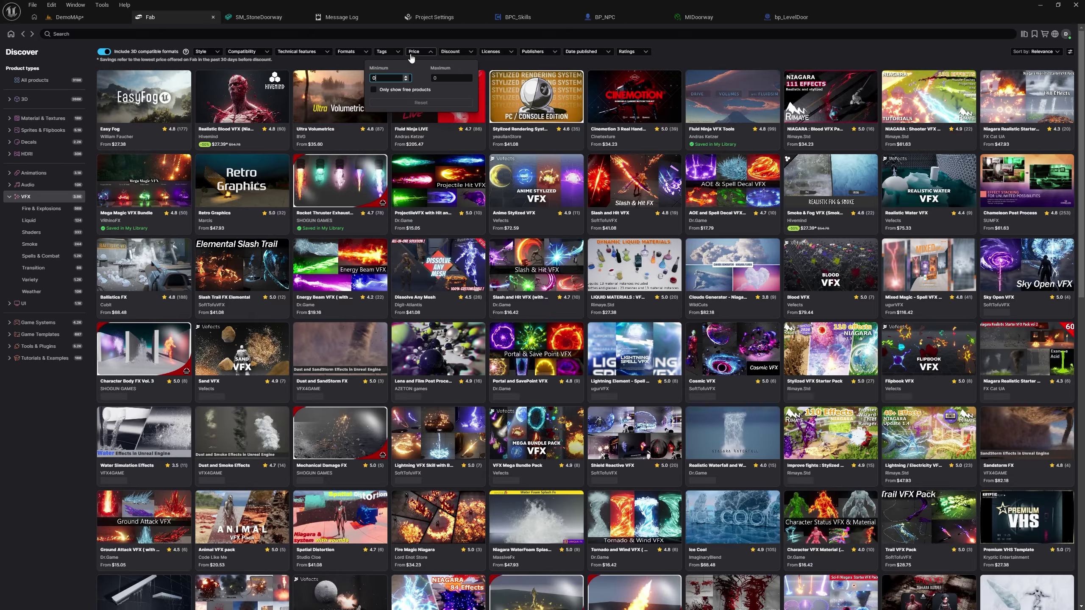
pyautogui.click(373, 90)
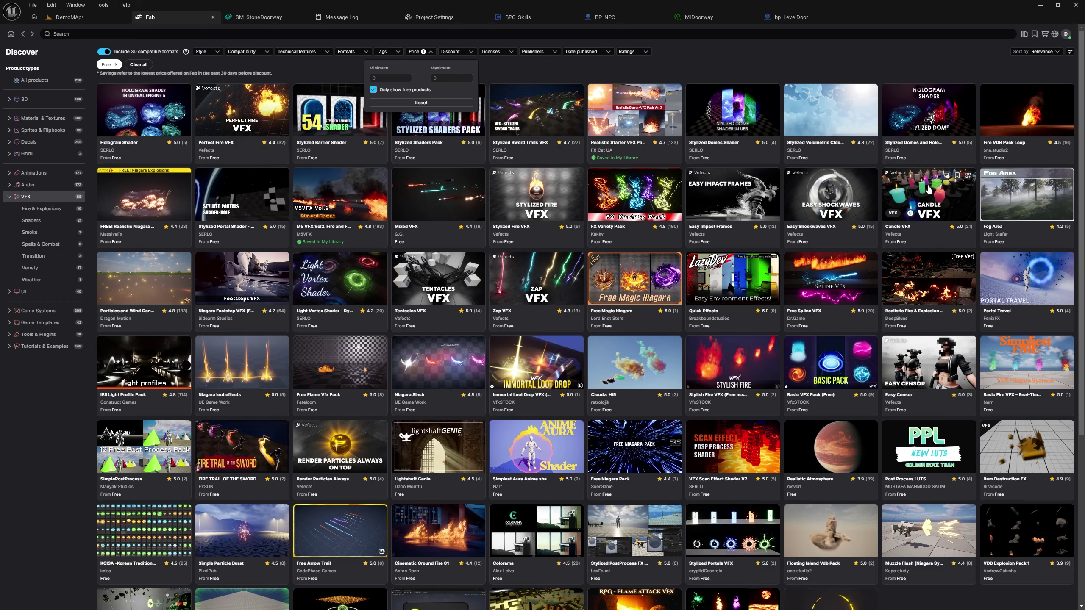
pyautogui.click(633, 122)
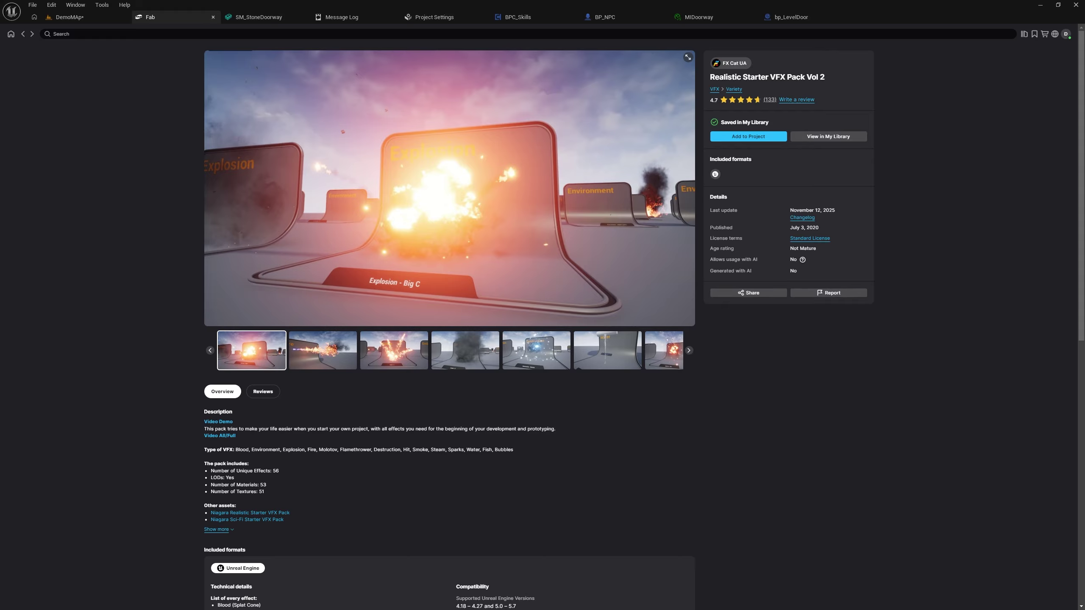
# Step: Return to DemoMAp and open the Smoke folder in Particles of the Realistic_Starter_VFX_Pack_Vol2 content
pyautogui.click(68, 16)
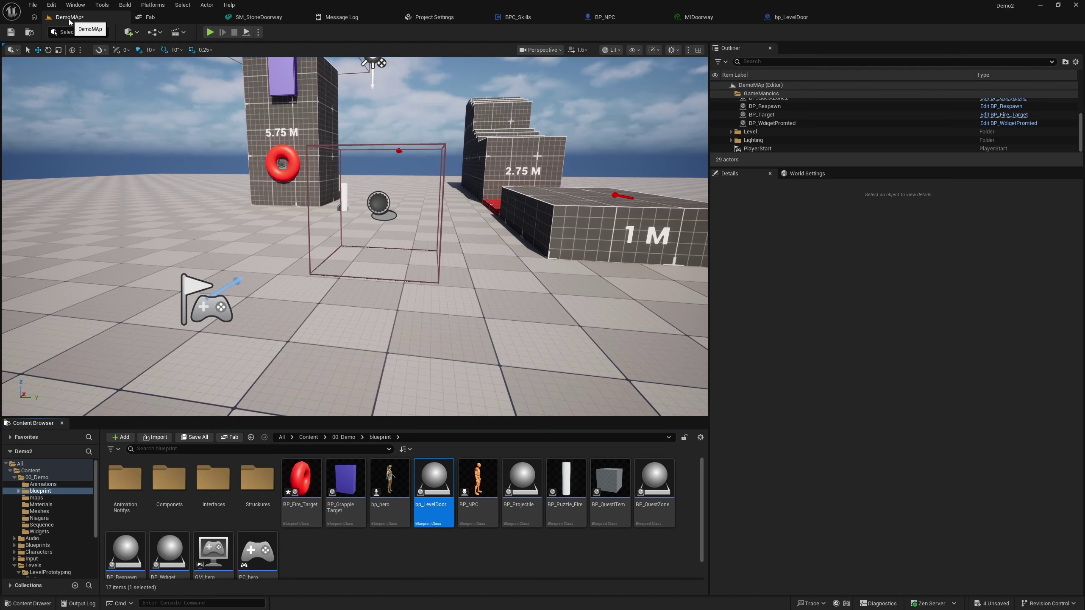
pyautogui.scroll(-4, 57, 572)
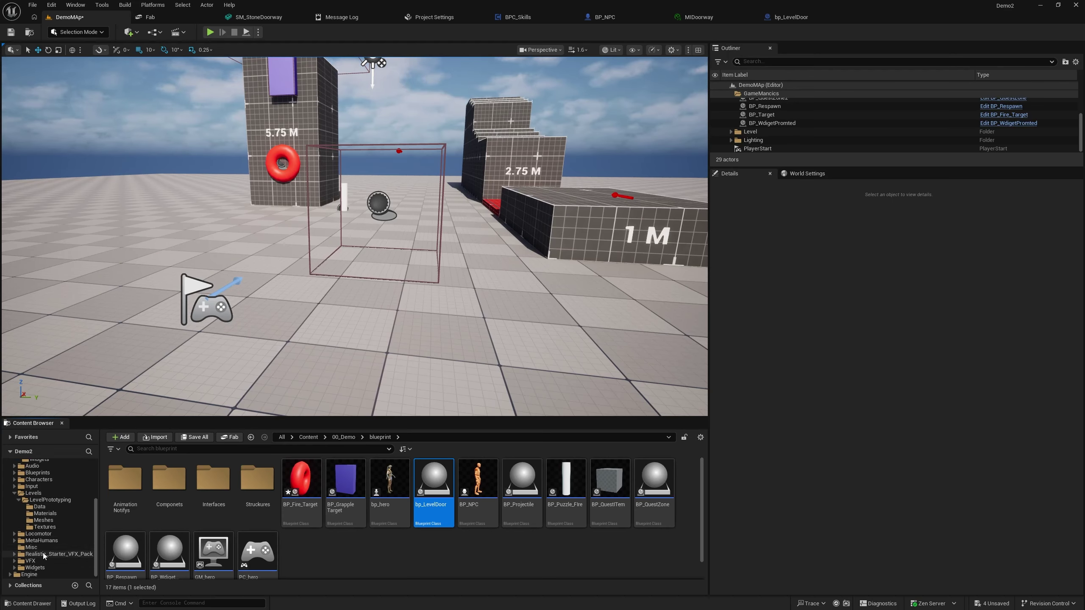
pyautogui.click(34, 555)
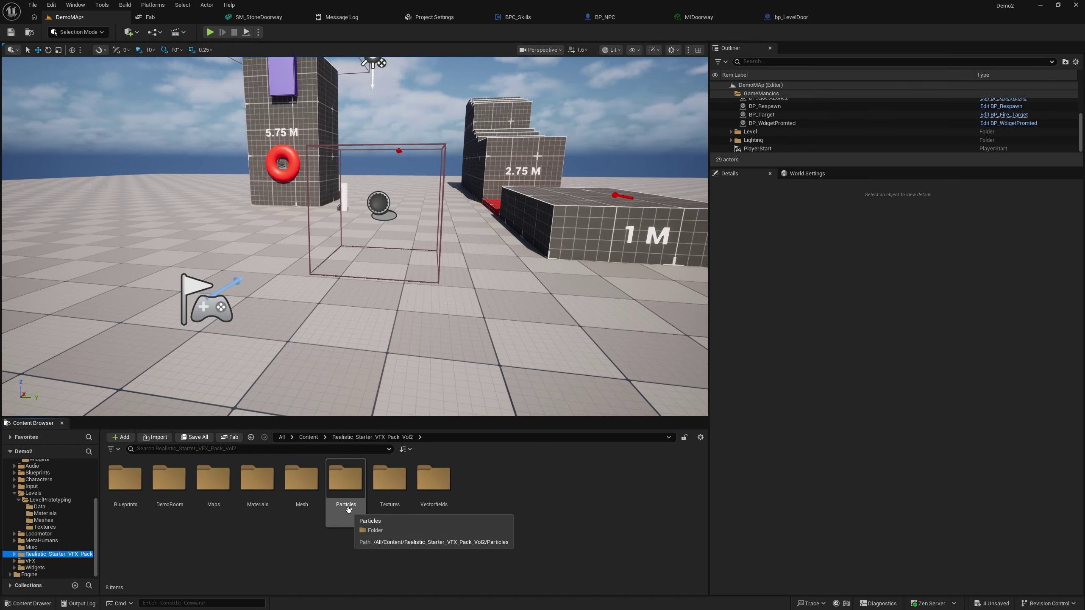
pyautogui.doubleClick(346, 508)
pyautogui.doubleClick(389, 483)
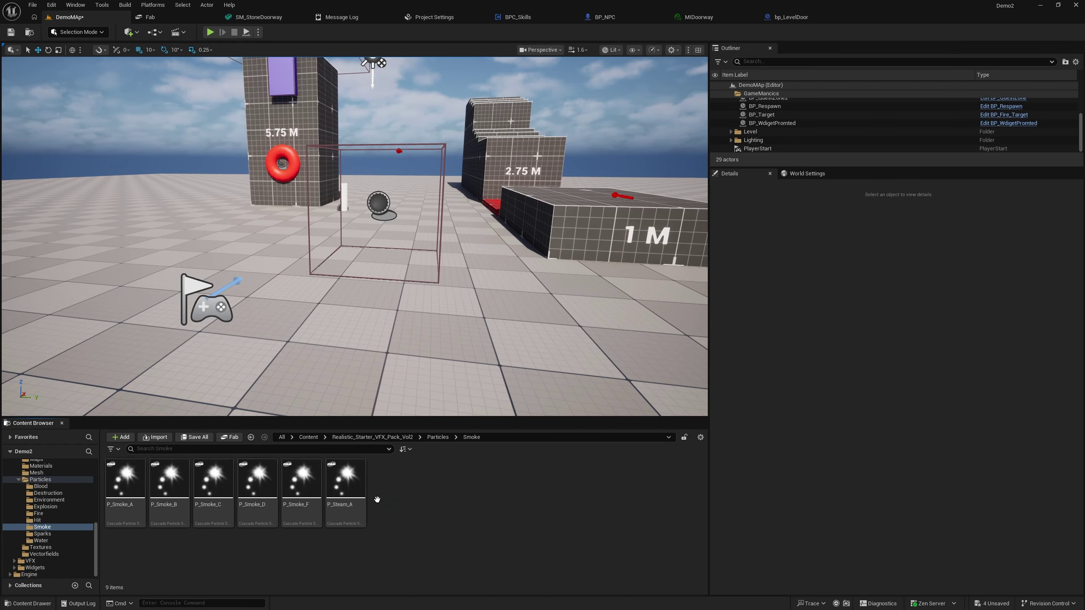
# Step: Place the P_Smoke_C particle system on the level floor to preview its smoke, and delete it from the level
pyautogui.moveTo(213, 517); pyautogui.dragTo(538, 301)
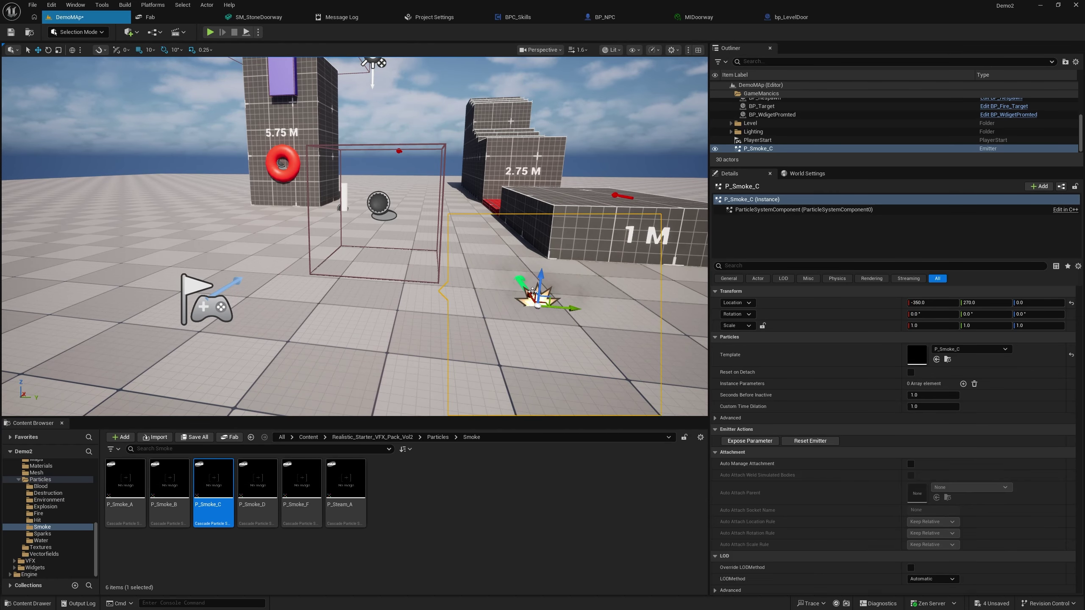
pyautogui.press('f')
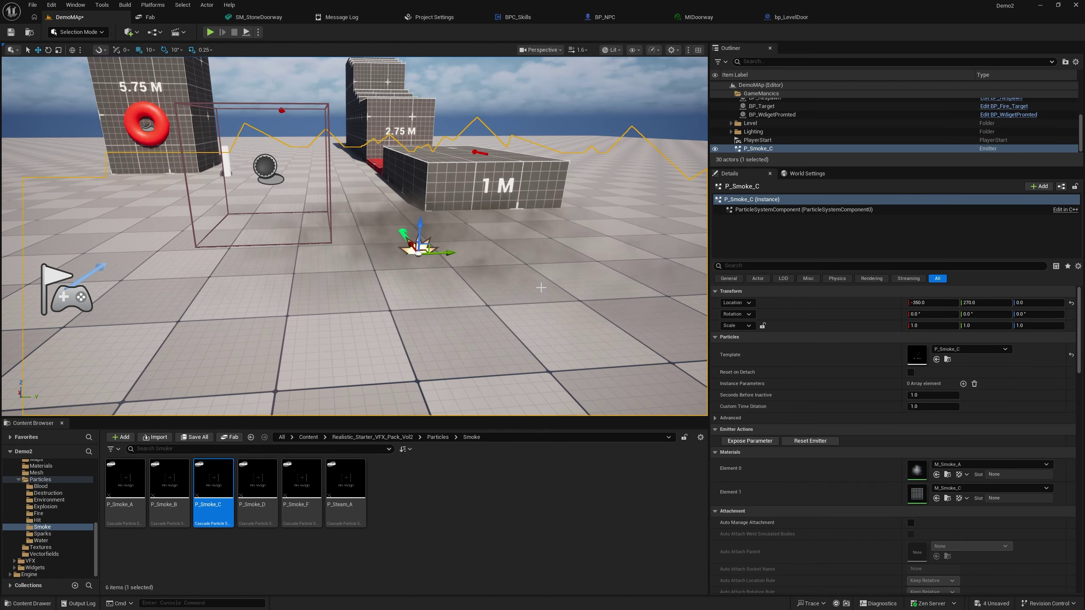
pyautogui.moveTo(534, 214); pyautogui.dragTo(693, 222, button='right')
pyautogui.moveTo(452, 241); pyautogui.dragTo(342, 257, button='right')
pyautogui.press('Delete')
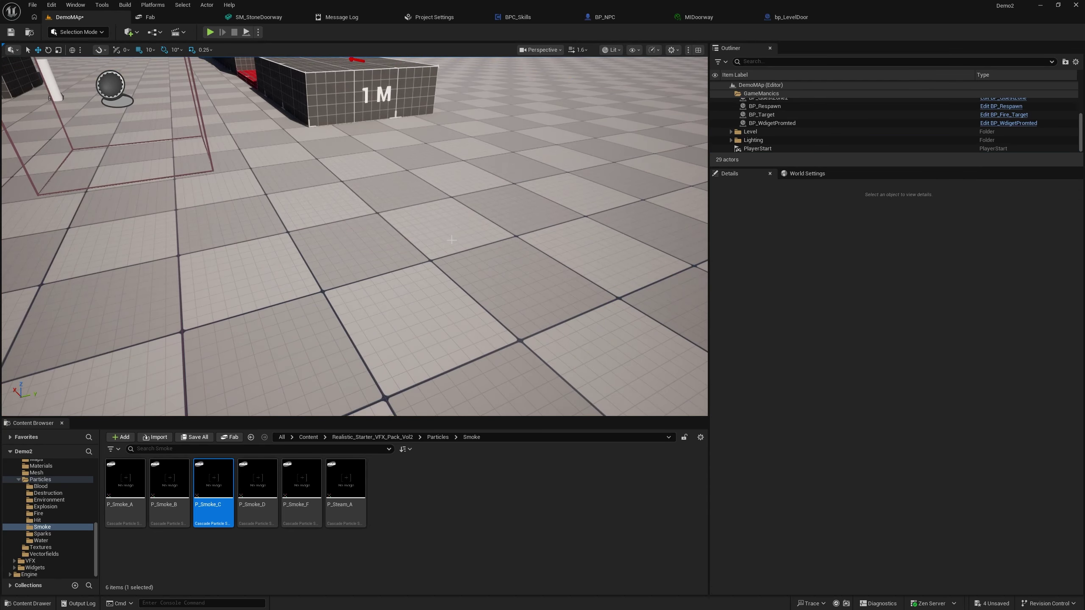
# Step: Add a Cascade Particle System component using P_Smoke_C to the root of bp_LevelDoor
pyautogui.click(791, 17)
pyautogui.click(16, 60)
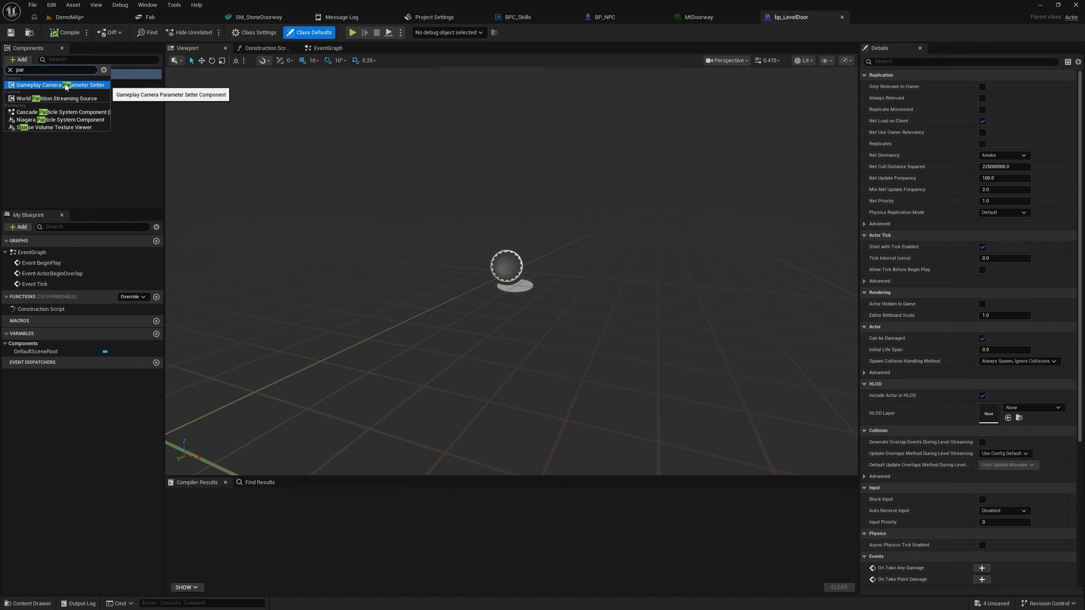
pyautogui.click(44, 112)
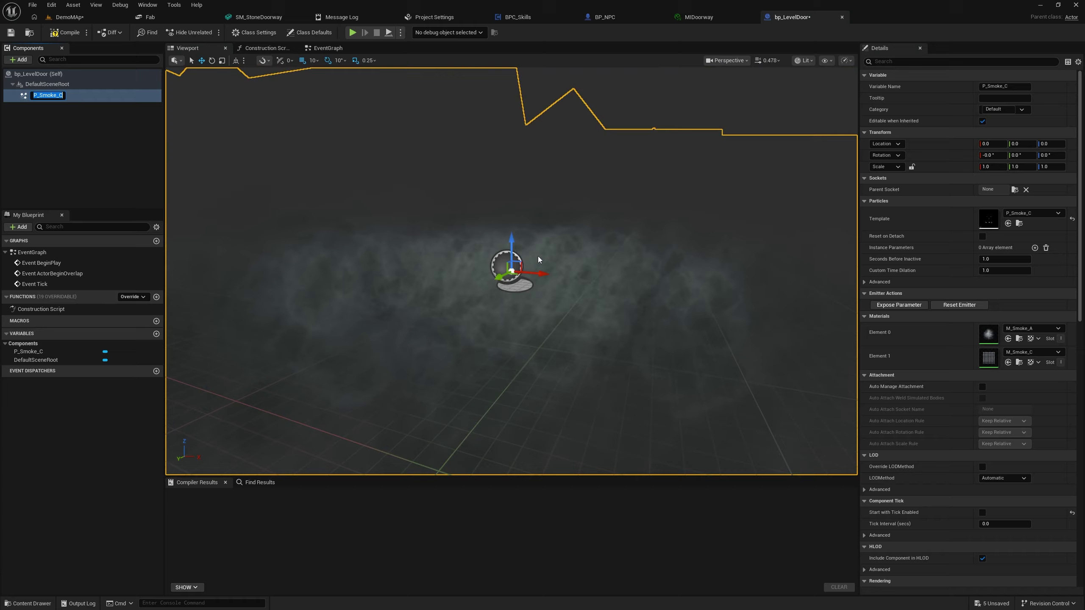
pyautogui.click(76, 123)
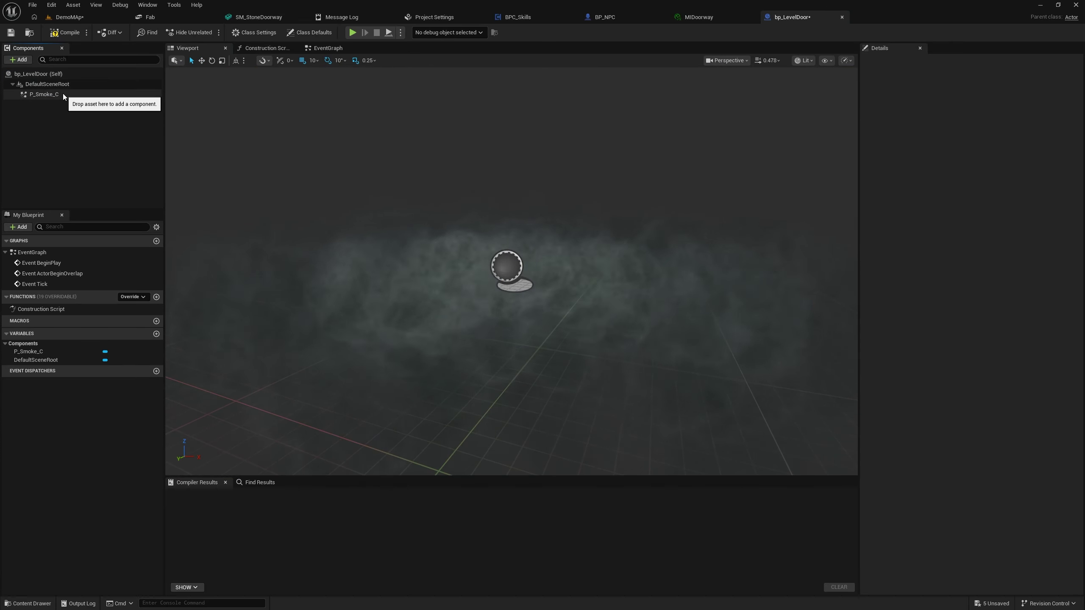
pyautogui.hotkey('ctrl', 'space')
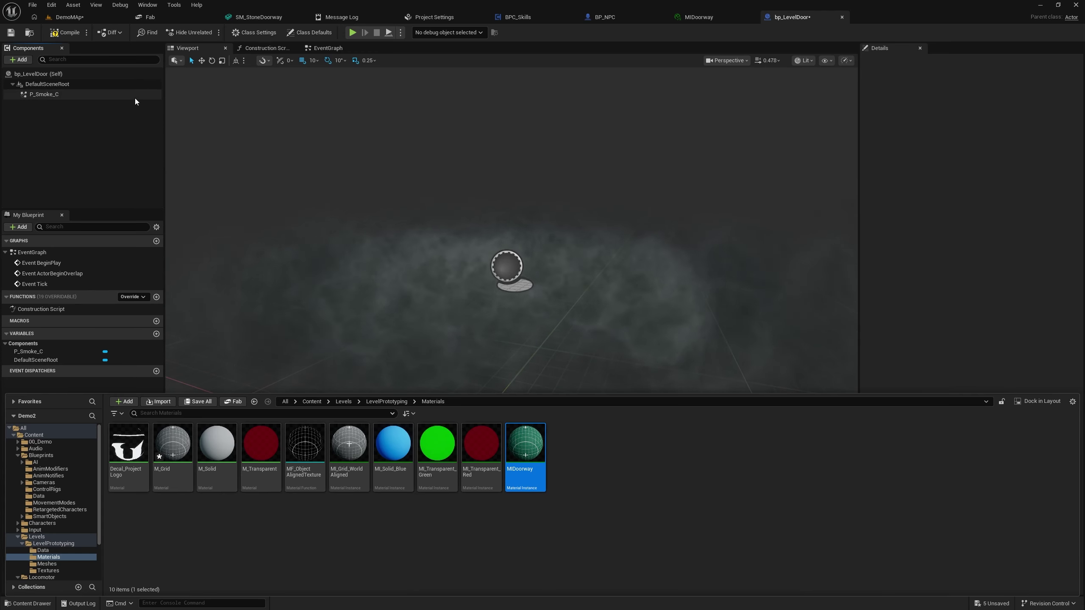
# Step: Turn off Auto Activate on the P_Smoke_C component, compile bp_LevelDoor and clear the property filter
pyautogui.click(107, 94)
pyautogui.click(924, 60)
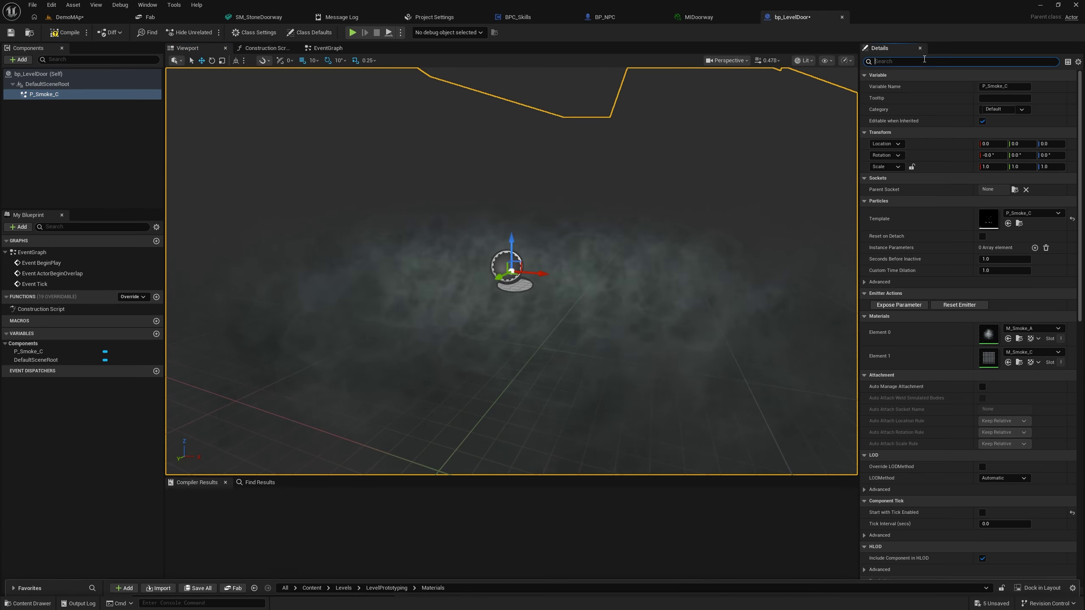
pyautogui.write('a')
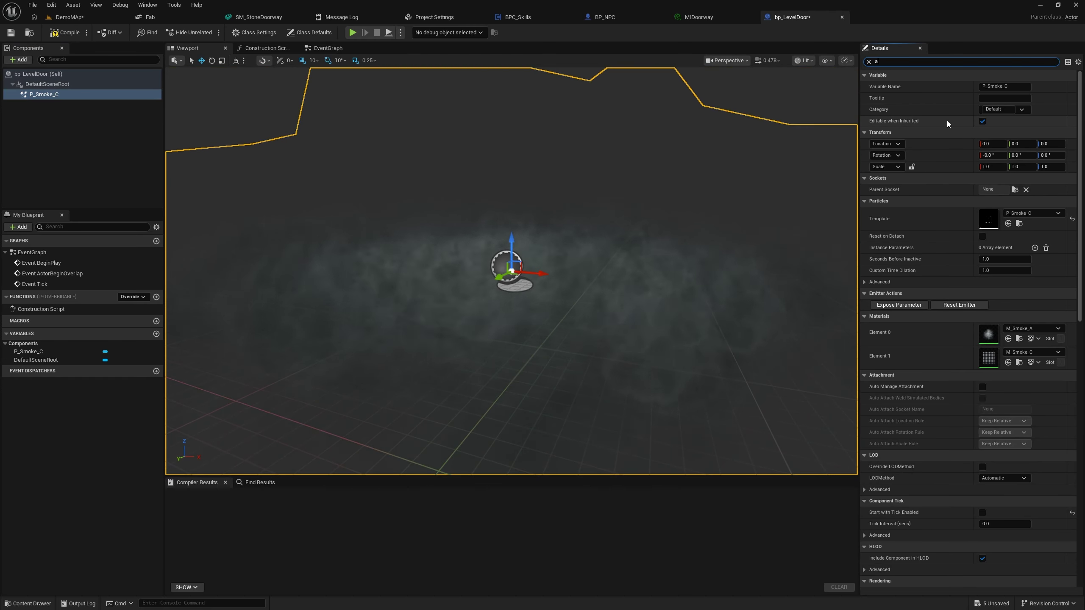
pyautogui.write('tc')
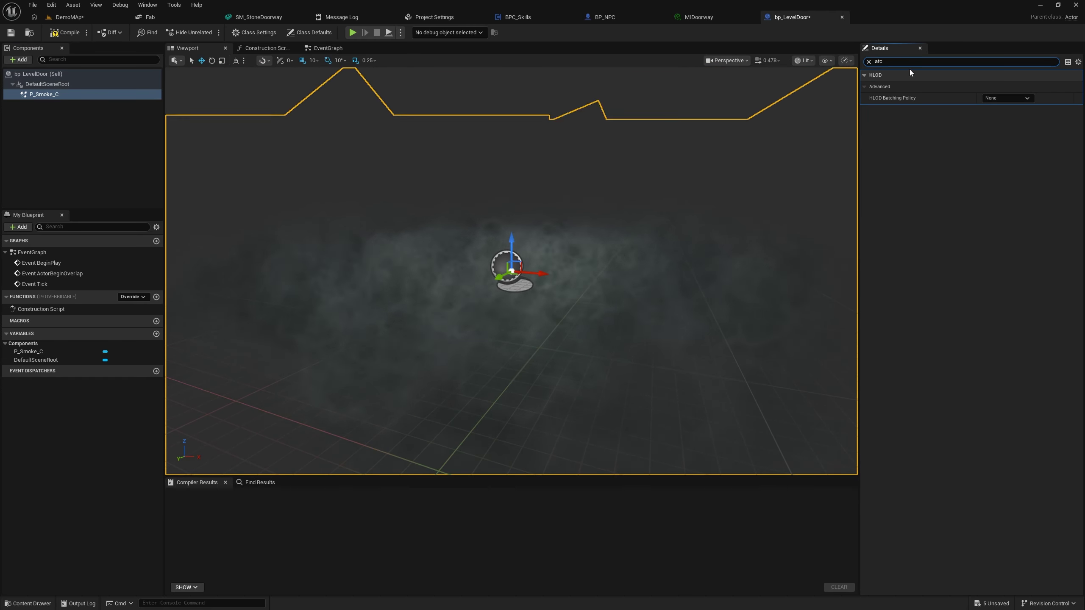
pyautogui.press('BackSpace')
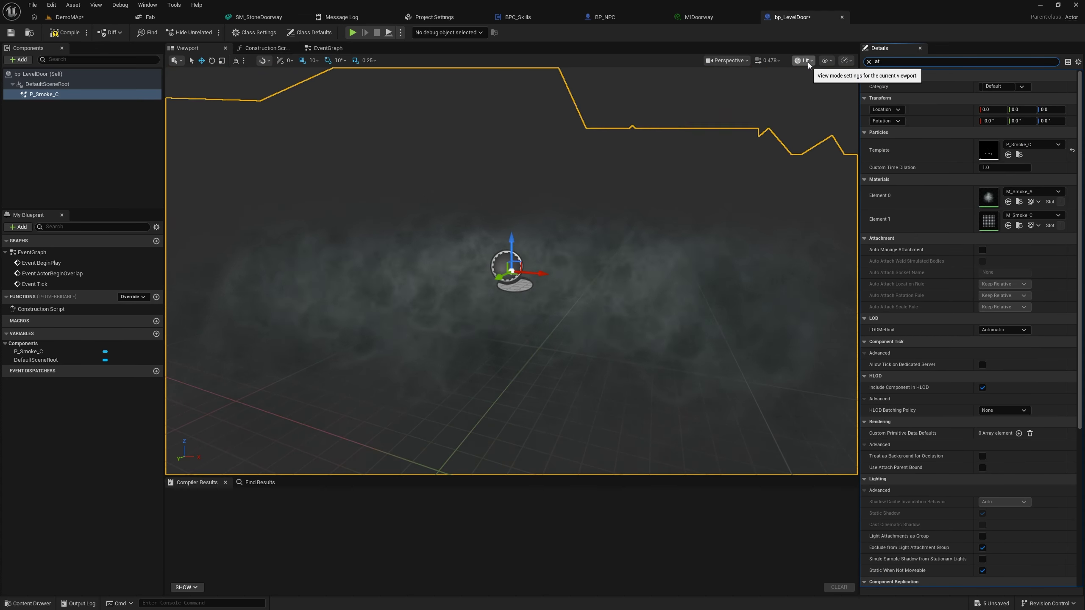
pyautogui.write('t')
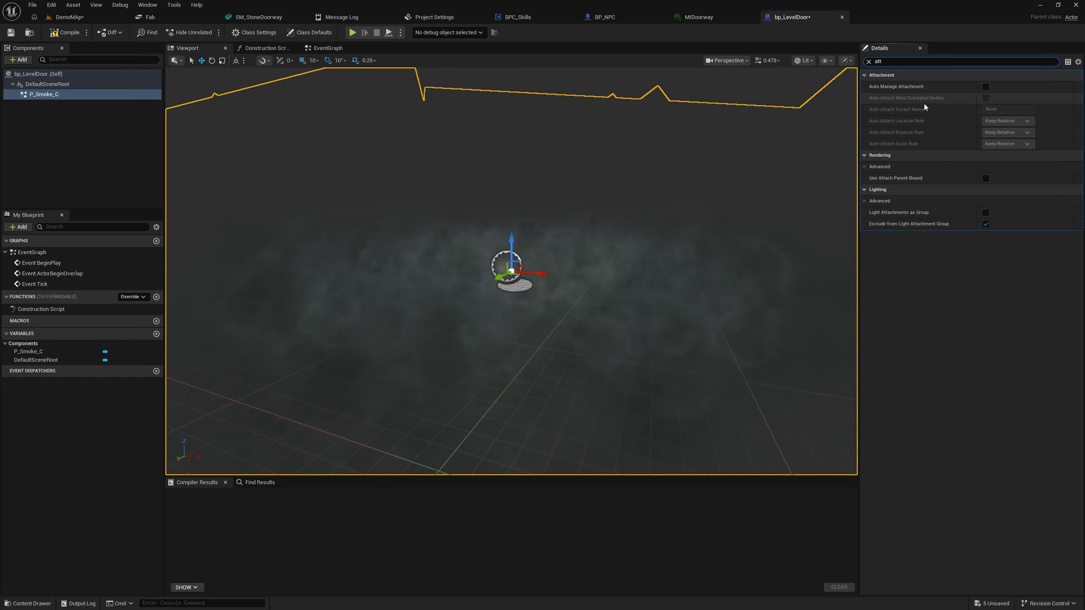
pyautogui.doubleClick(893, 62)
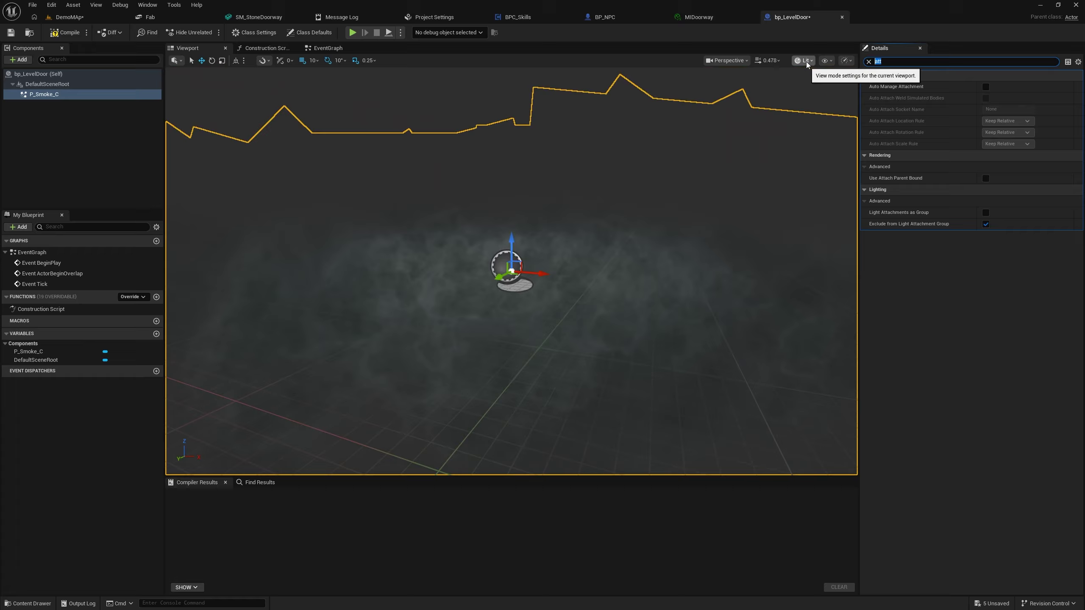
pyautogui.write('aout')
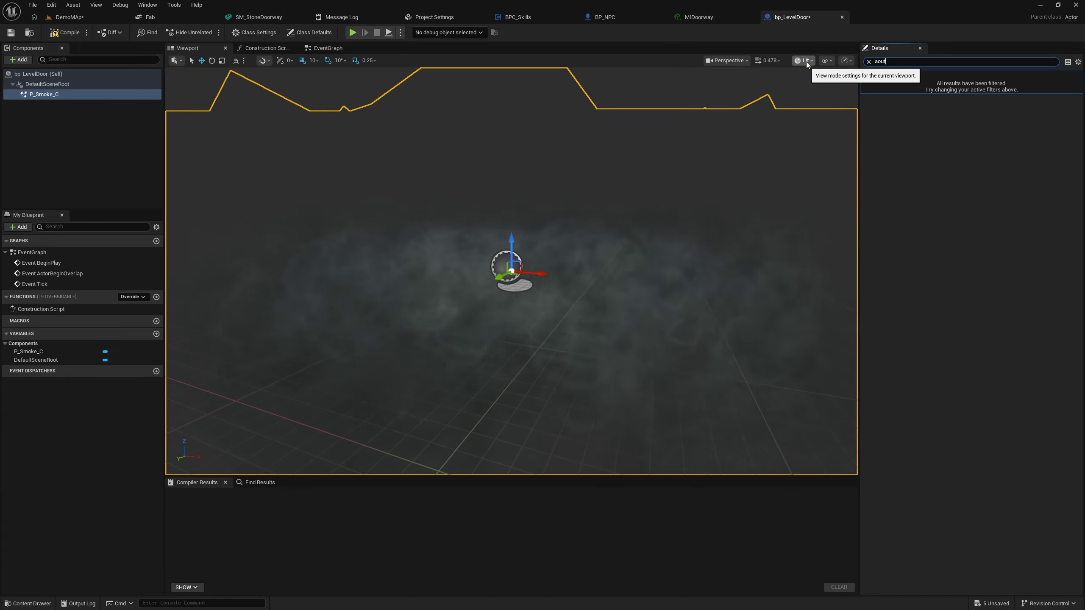
pyautogui.press('BackSpace')
pyautogui.press('BackSpace')
pyautogui.press('BackSpace')
pyautogui.write('t')
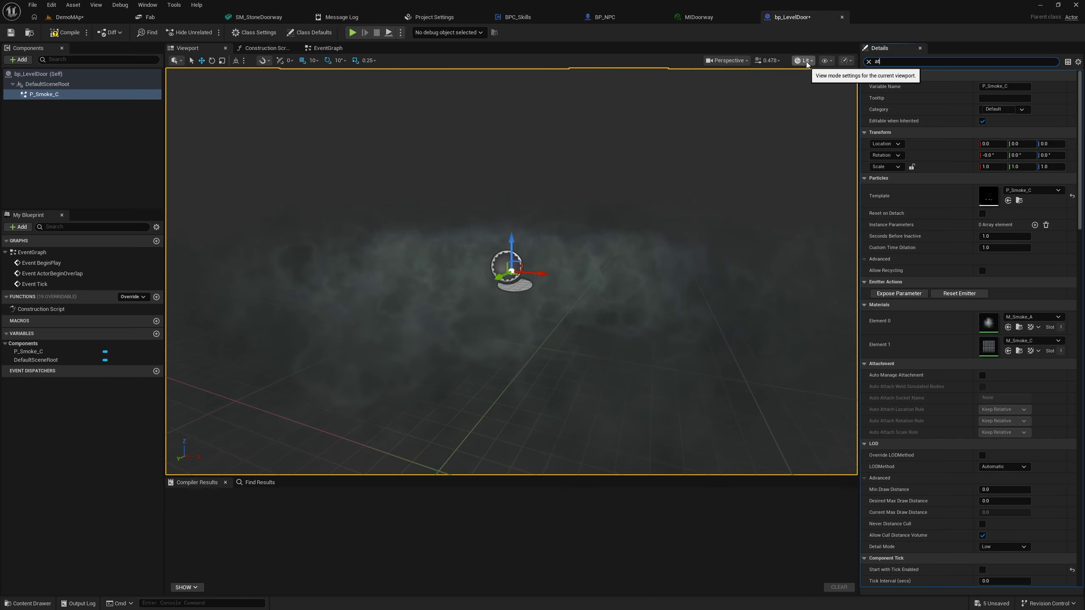
pyautogui.press('BackSpace')
pyautogui.press('BackSpace')
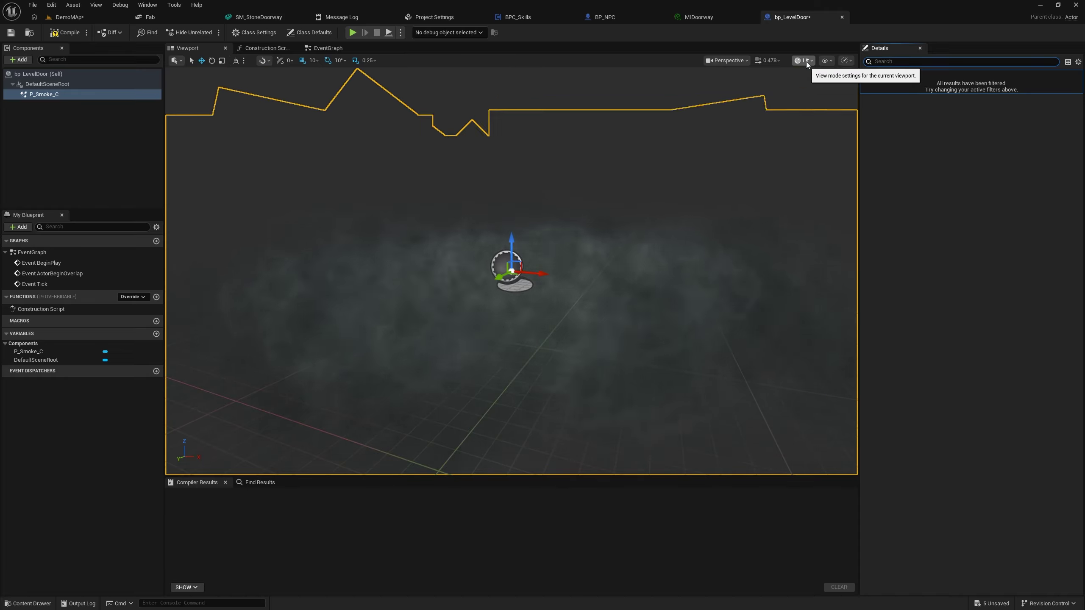
pyautogui.write('acti')
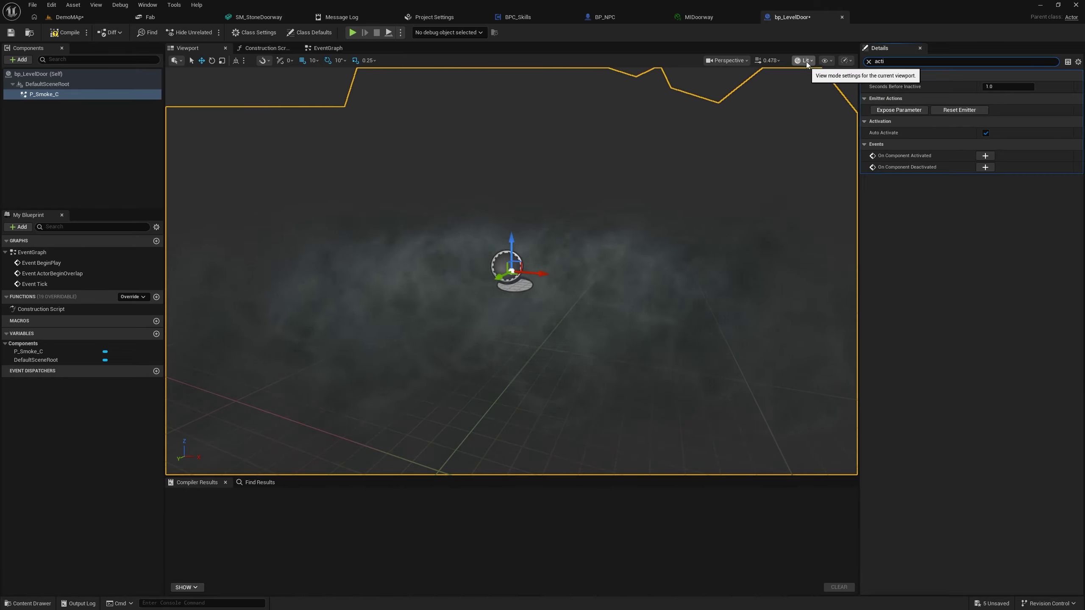
pyautogui.click(986, 133)
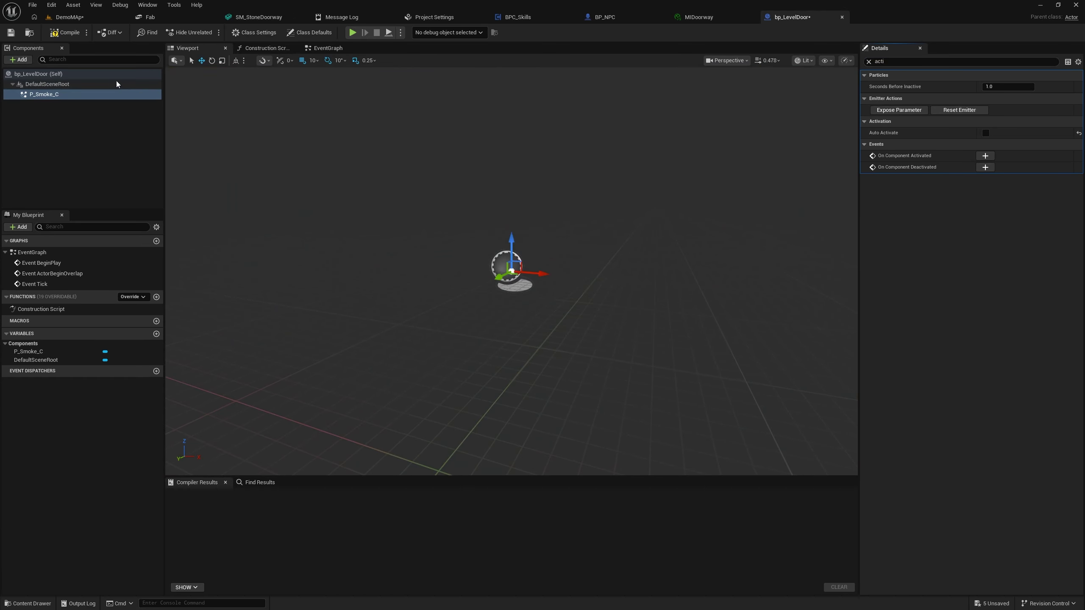
pyautogui.click(69, 34)
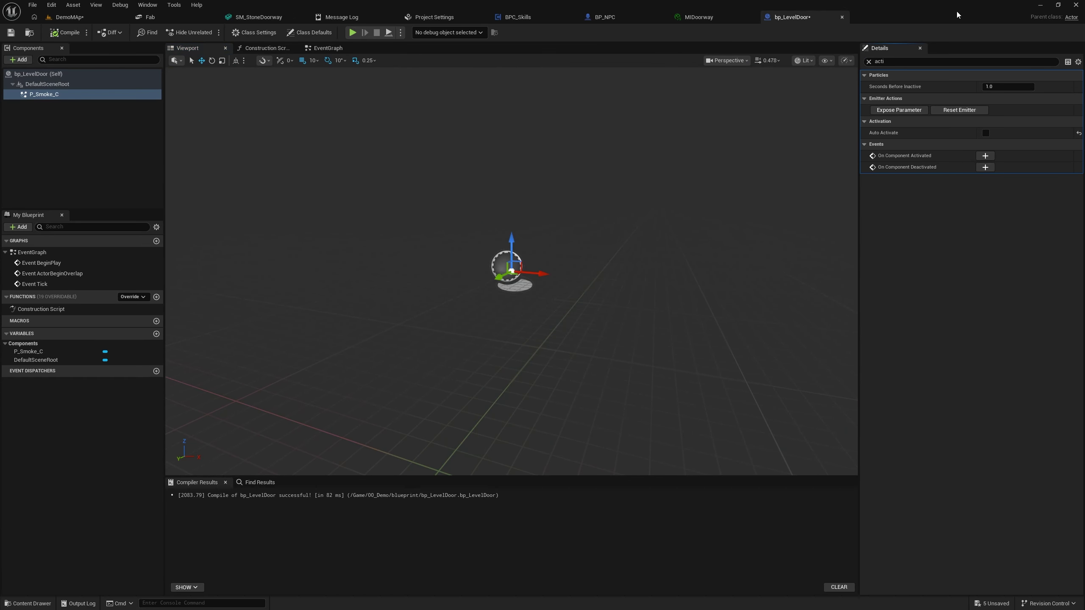
pyautogui.click(869, 62)
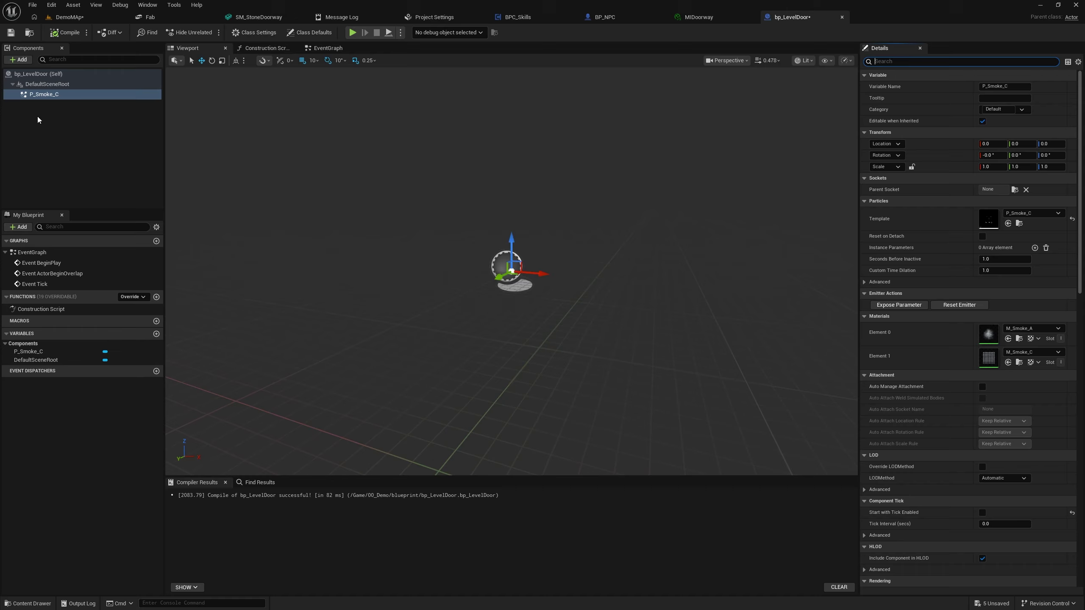
# Step: Add a Static Mesh component under P_Smoke_C and name it DoorMesh
pyautogui.click(20, 61)
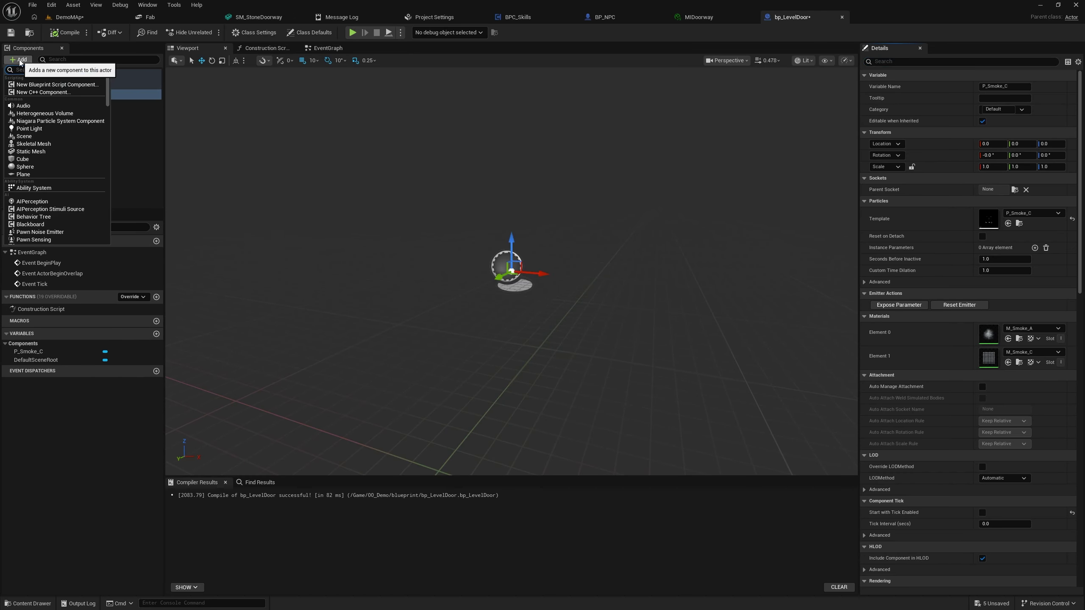
pyautogui.write('stati')
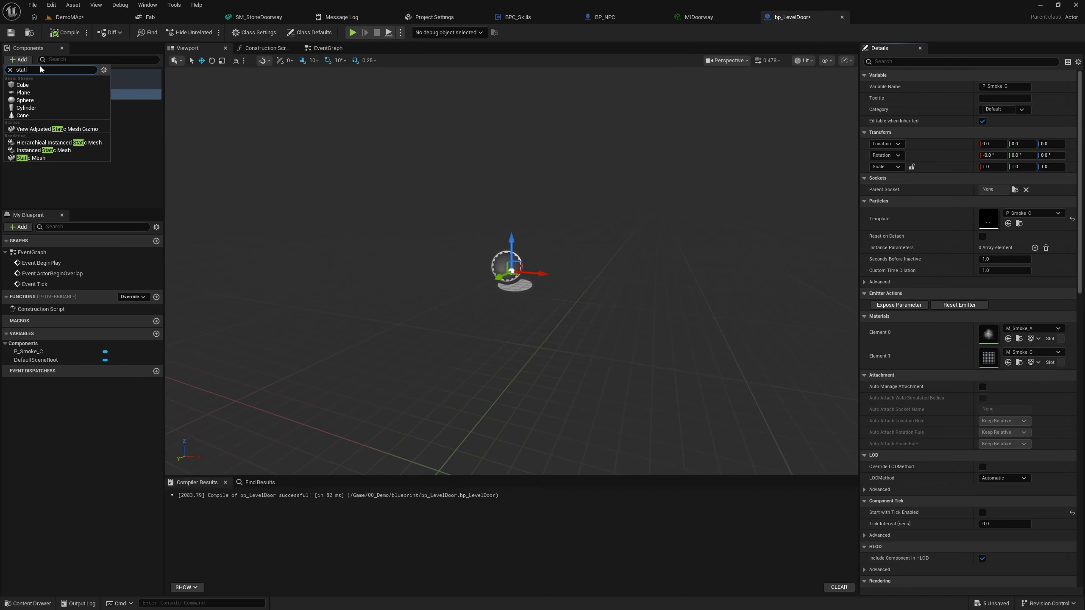
pyautogui.click(44, 155)
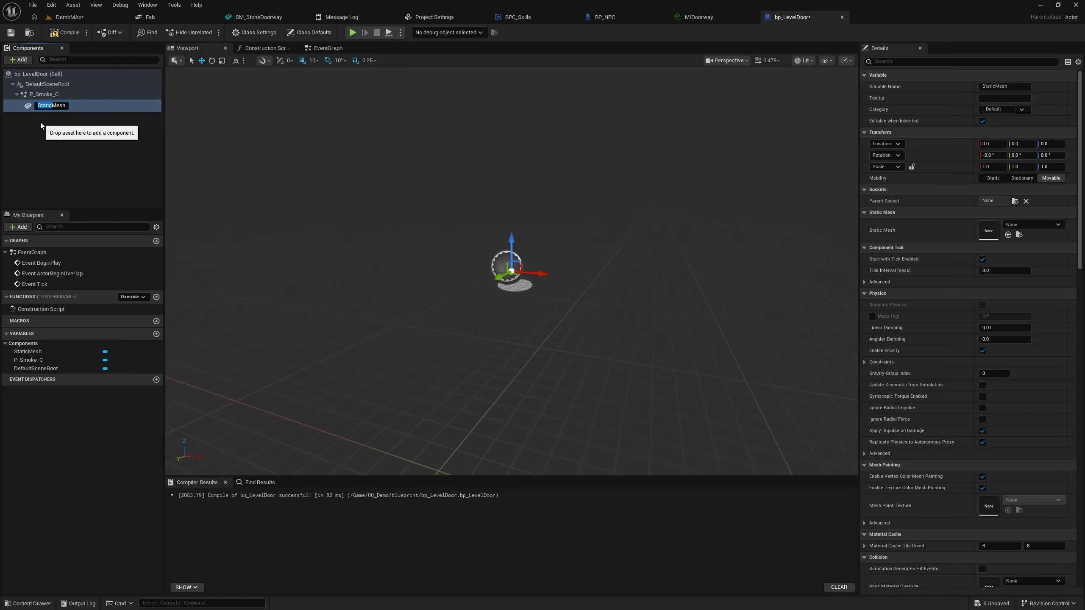
pyautogui.press('Return')
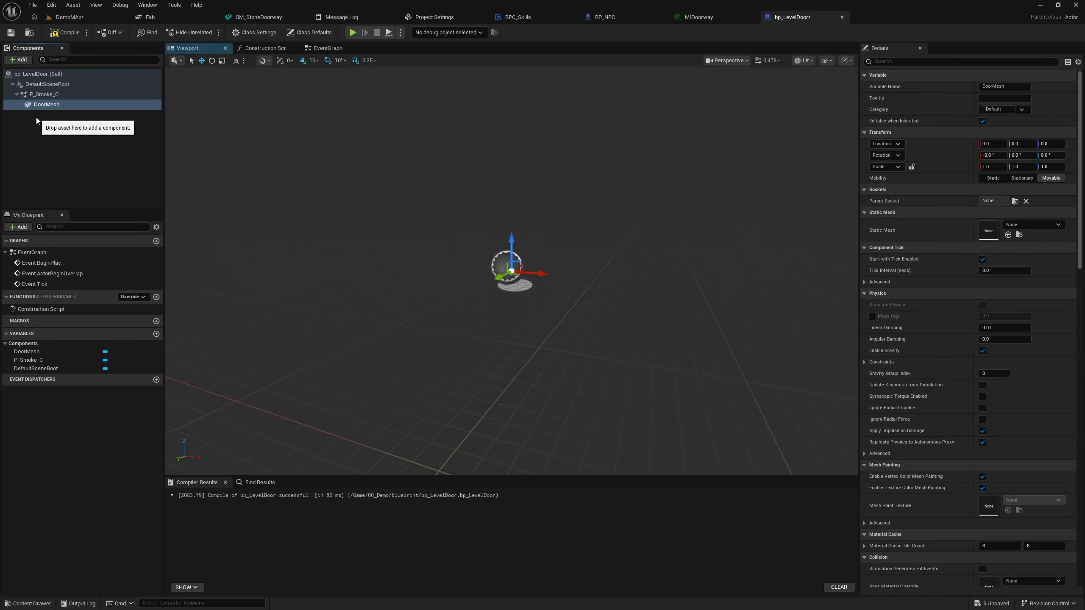
# Step: Assign the SM_StoneDoorway mesh to the DoorMesh component
pyautogui.click(1021, 228)
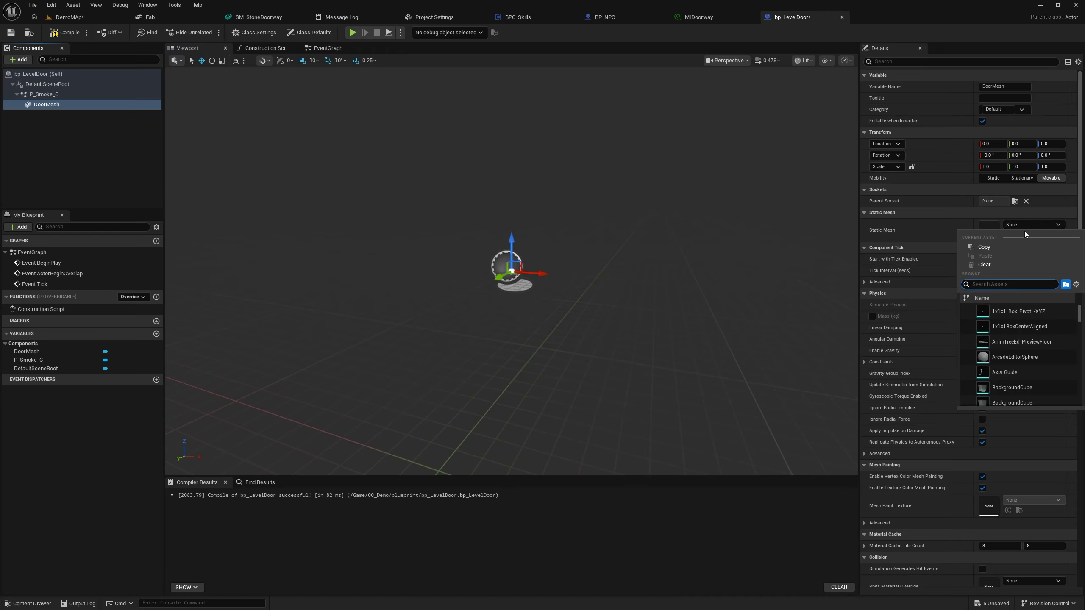
pyautogui.write('sm_do')
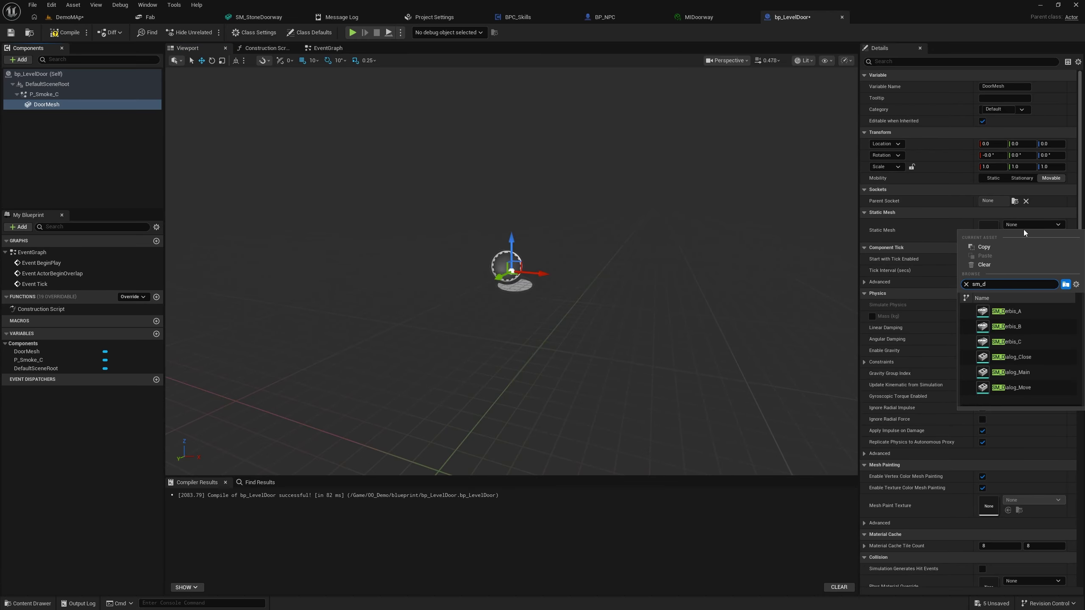
pyautogui.press('BackSpace')
pyautogui.press('BackSpace')
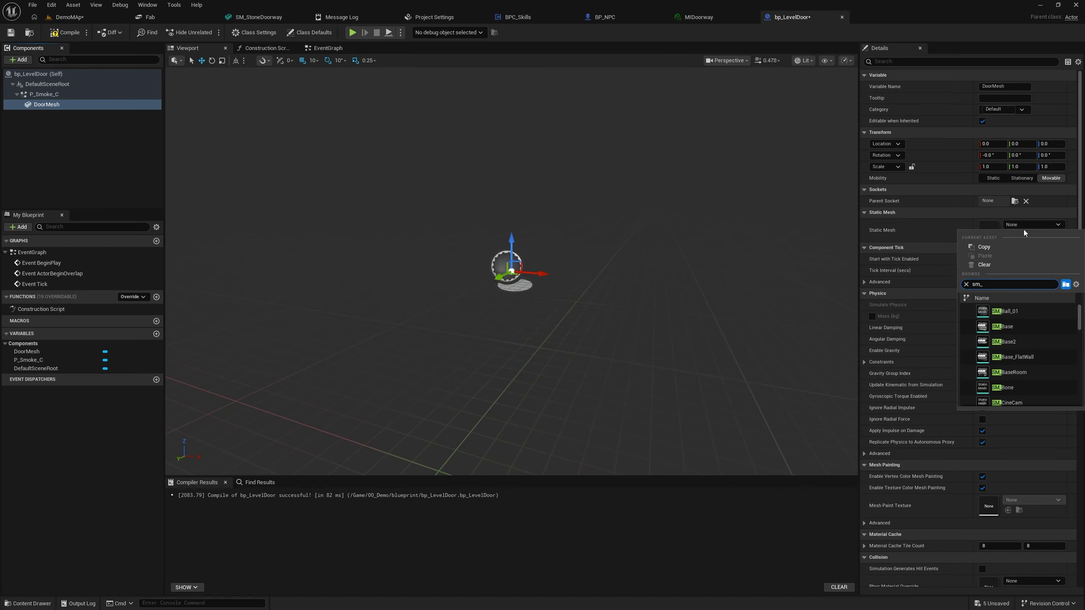
pyautogui.write('ston')
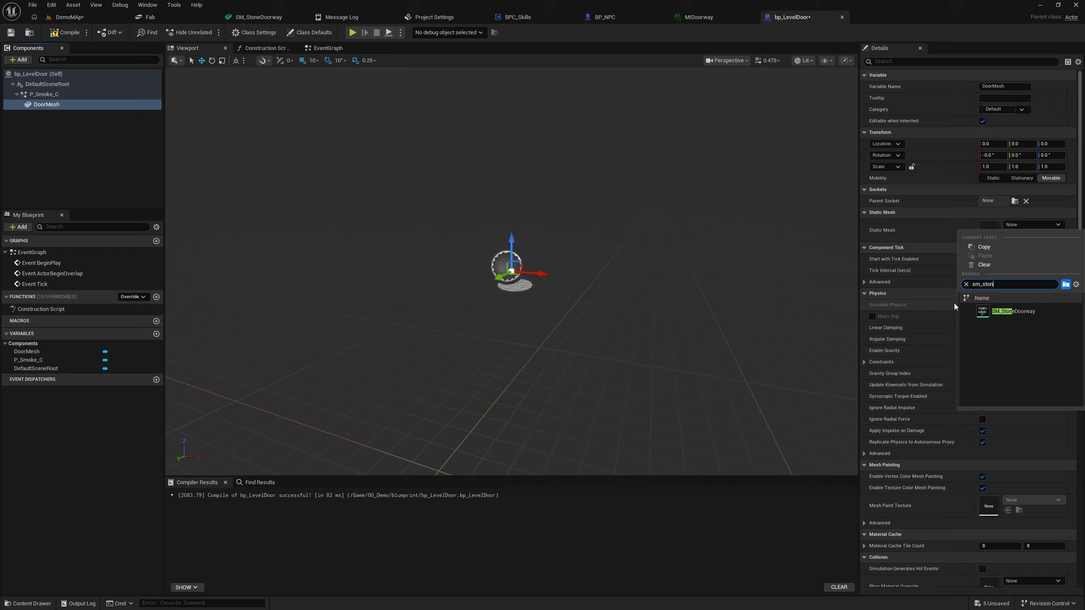
pyautogui.click(997, 312)
pyautogui.moveTo(547, 241); pyautogui.dragTo(590, 315)
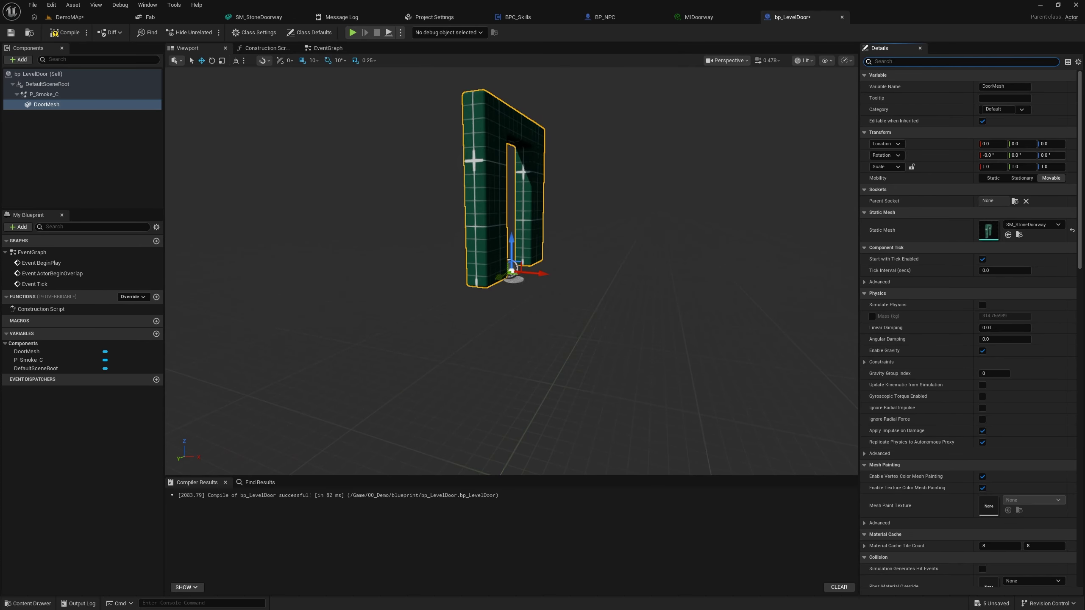
pyautogui.click(46, 104)
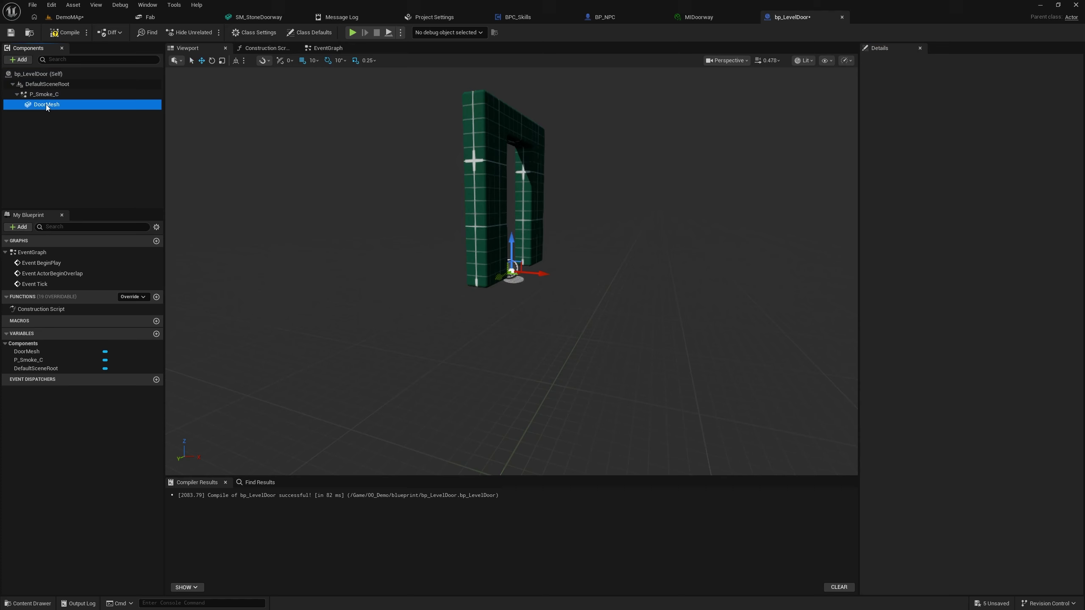
pyautogui.click(21, 60)
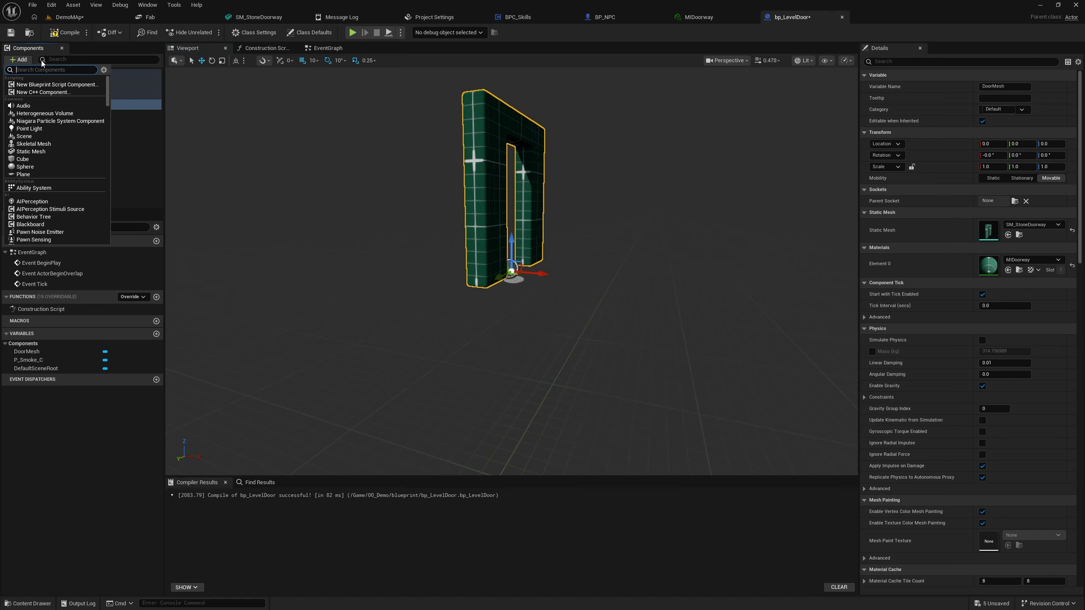
pyautogui.click(317, 368)
# Step: Add the NS_Portal Niagara system from the Niagara folder of 00_Demo to the bp_LevelDoor components
pyautogui.hotkey('ctrl', 'space')
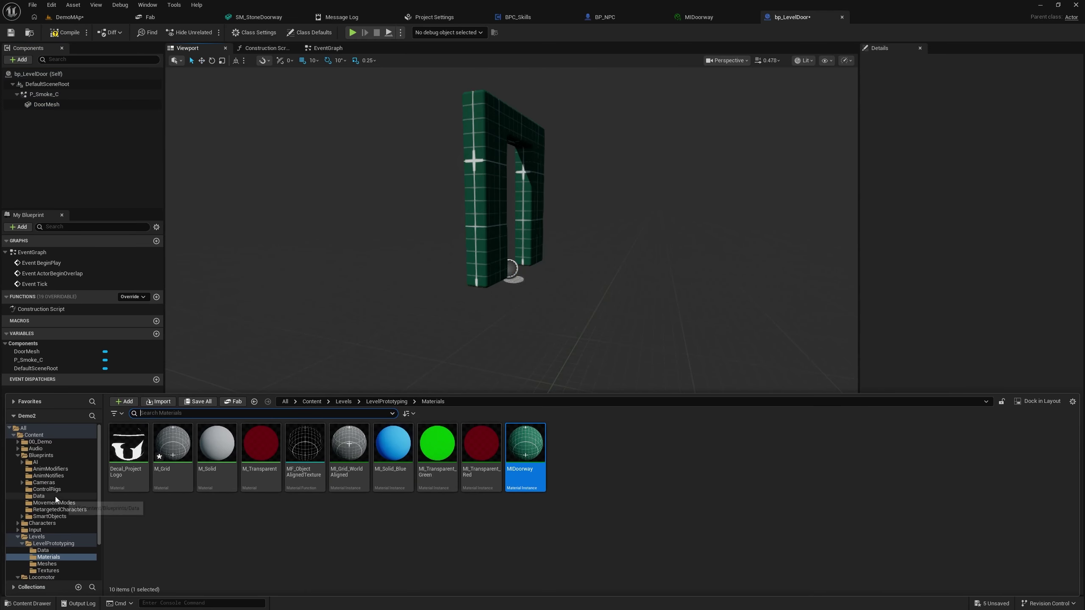
pyautogui.click(39, 442)
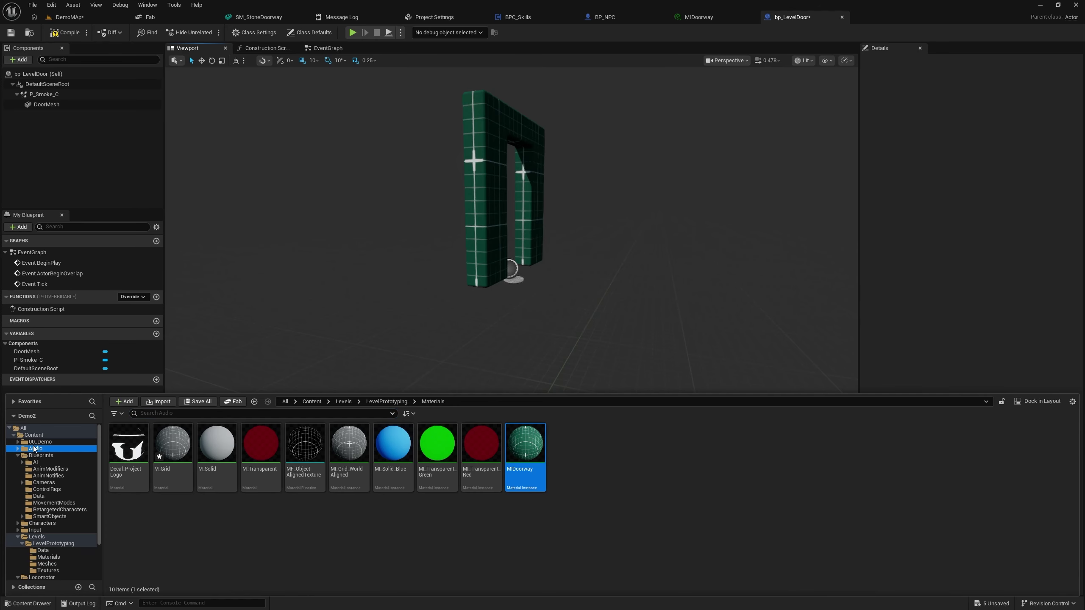
pyautogui.click(20, 456)
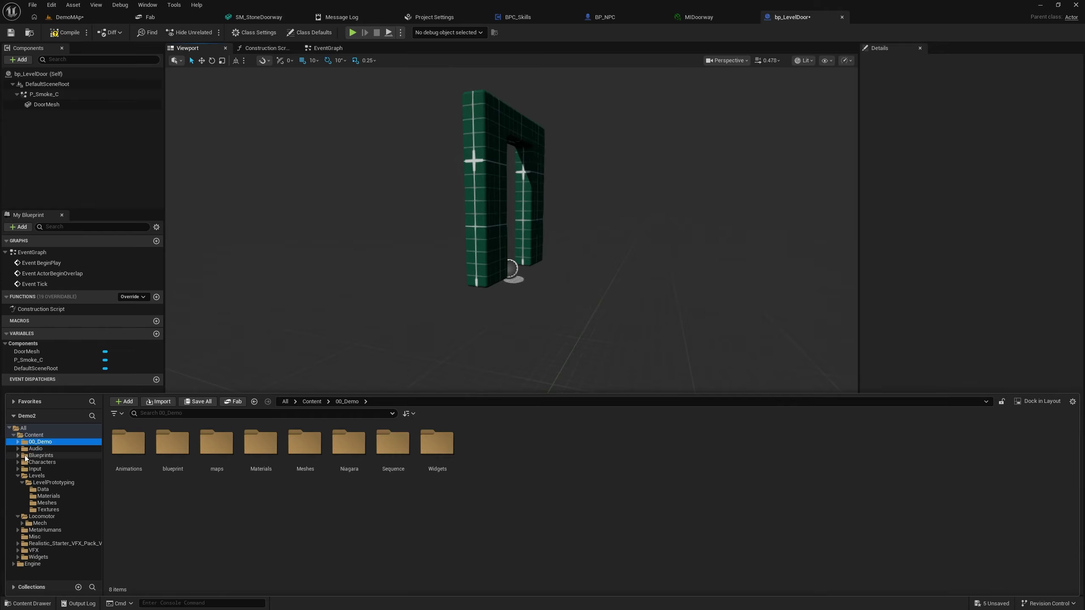
pyautogui.doubleClick(348, 443)
pyautogui.click(128, 445)
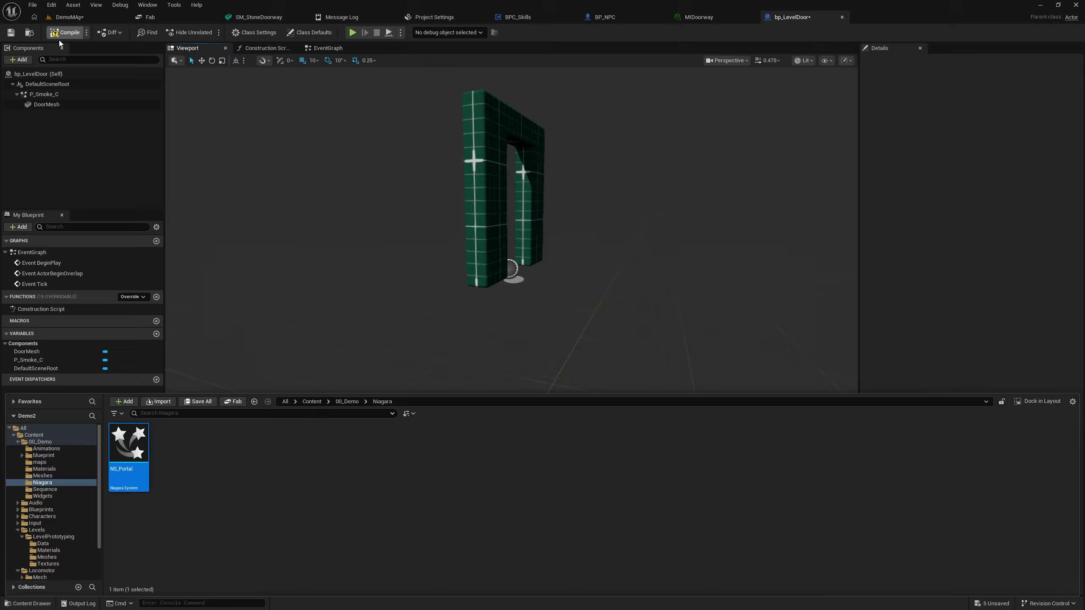
pyautogui.moveTo(128, 445); pyautogui.dragTo(47, 104)
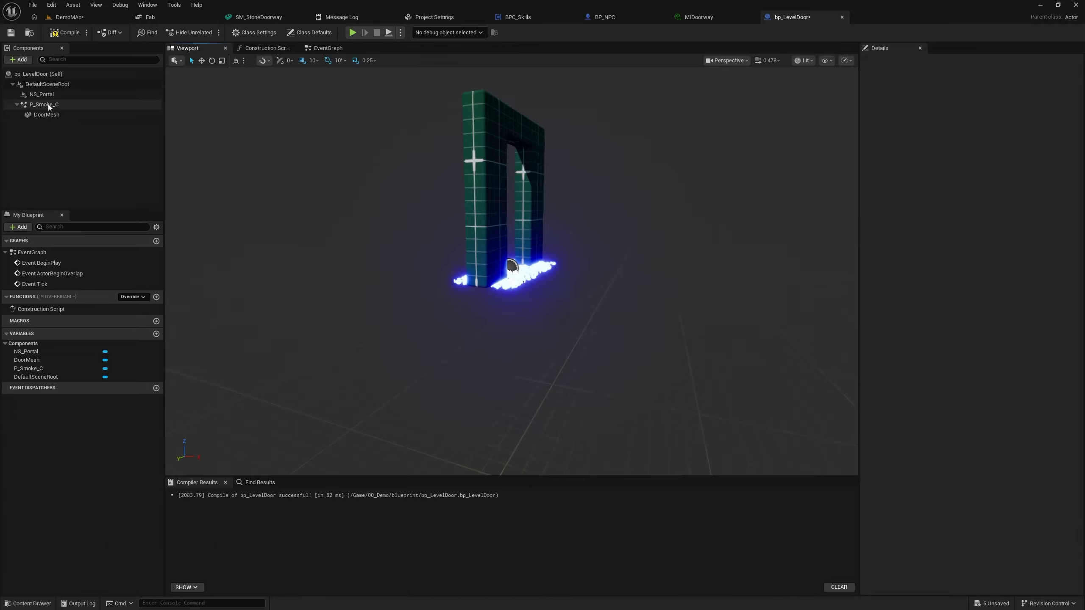
pyautogui.click(47, 115)
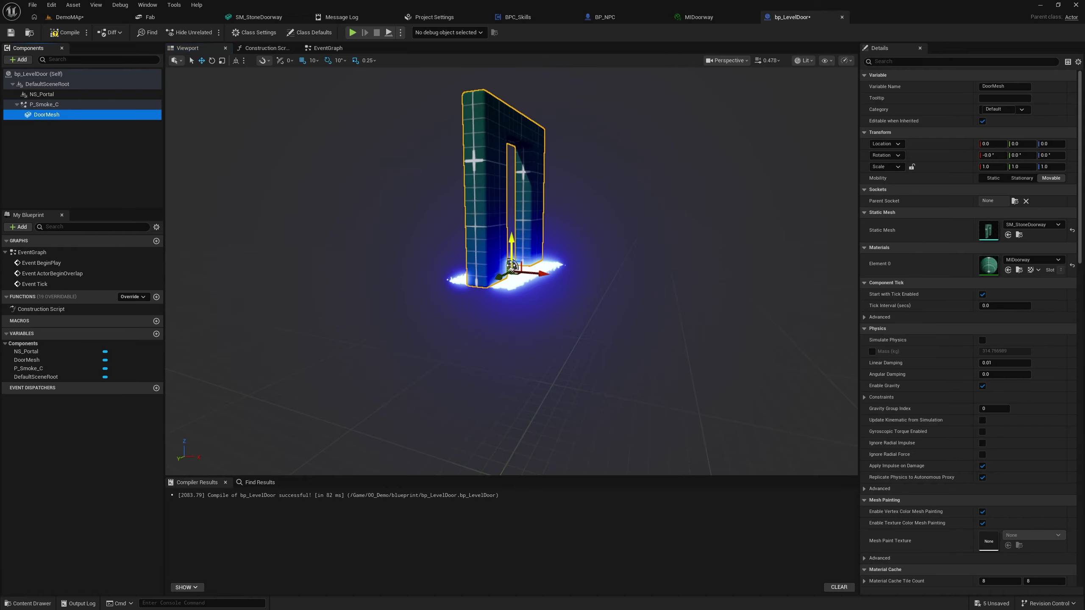
pyautogui.moveTo(512, 266); pyautogui.dragTo(475, 344, button='right')
pyautogui.press('e')
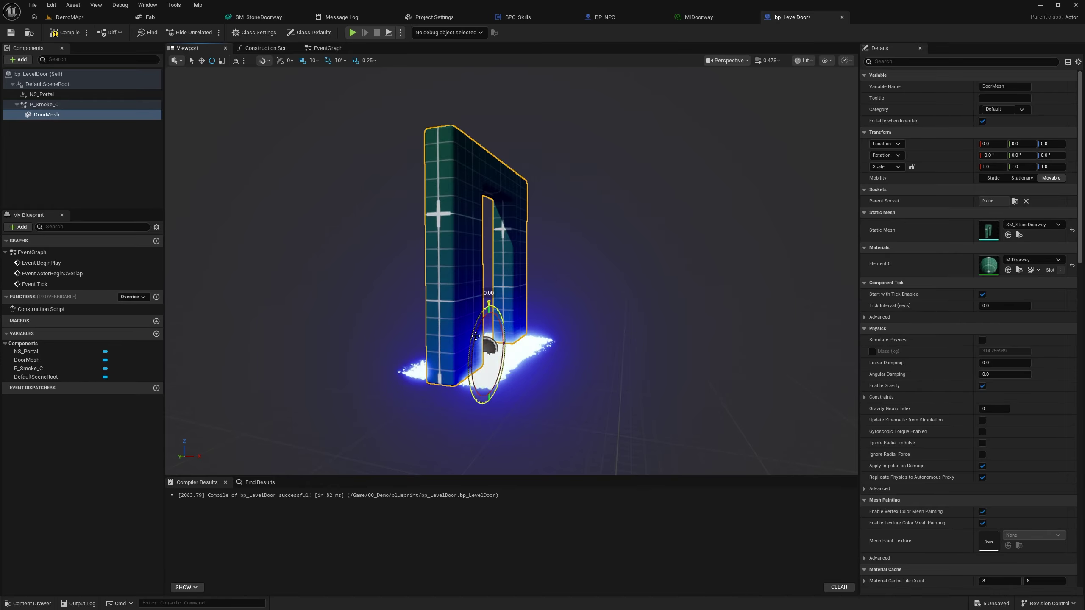
pyautogui.moveTo(476, 343); pyautogui.dragTo(485, 359)
pyautogui.hotkey('ctrl', 'z')
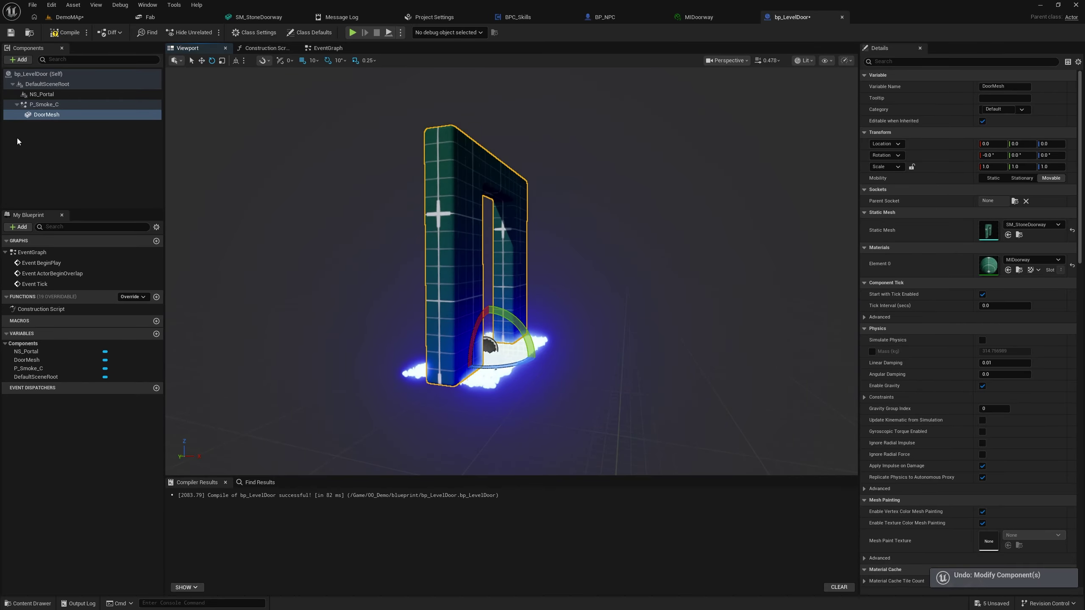
# Step: Move DoorMesh directly under DefaultSceneRoot and nest NS_Portal under DoorMesh
pyautogui.moveTo(47, 118)
pyautogui.mouseDown()
pyautogui.moveTo(65, 105)
pyautogui.moveTo(41, 85)
pyautogui.moveTo(56, 115)
pyautogui.moveTo(42, 98)
pyautogui.mouseUp()
pyautogui.click(57, 102)
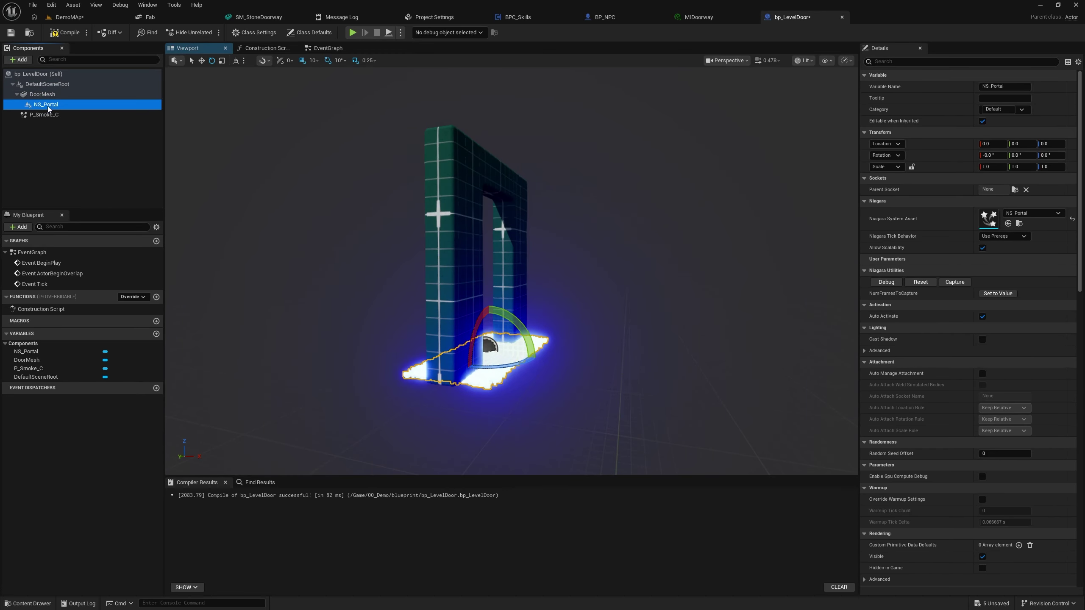
pyautogui.click(43, 96)
# Step: Rotate the NS_Portal effect upright so it fills the doorway opening, and inspect the door from the front
pyautogui.click(45, 105)
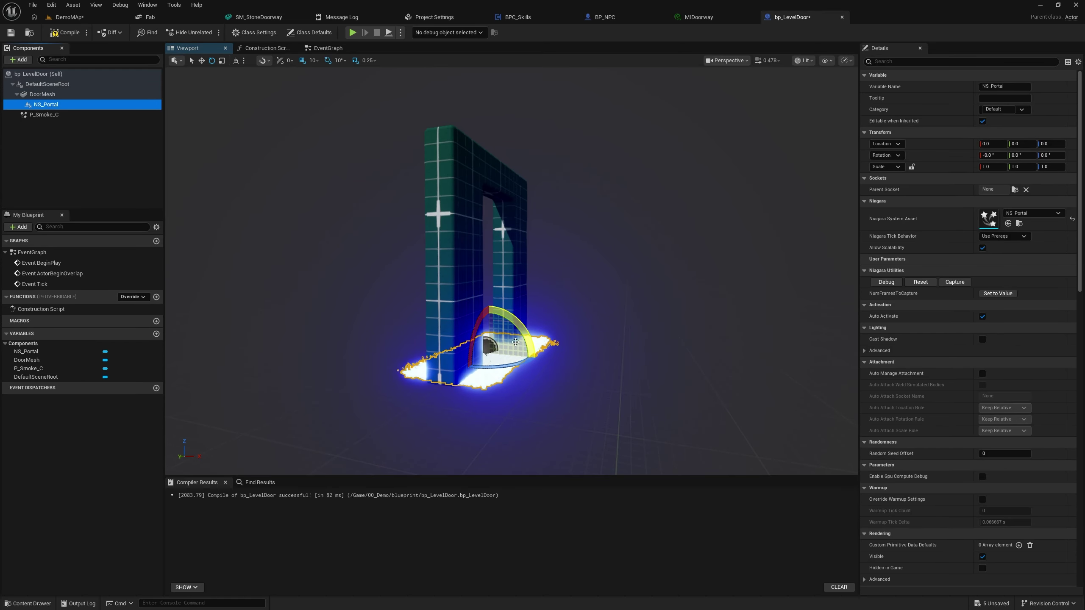
pyautogui.moveTo(474, 330); pyautogui.dragTo(487, 355)
pyautogui.press('w')
pyautogui.click(512, 308)
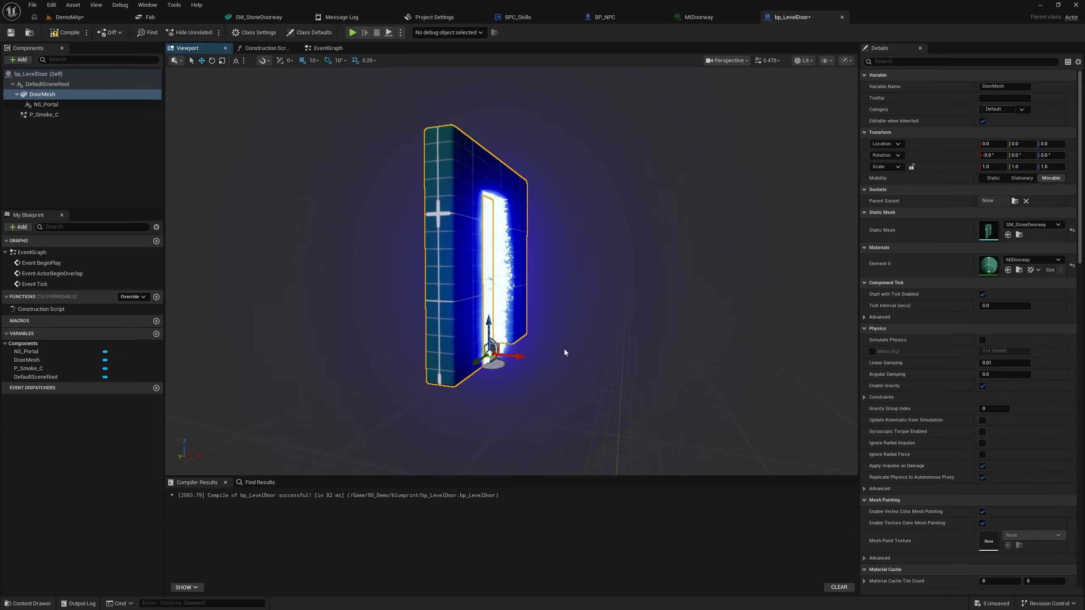
pyautogui.press('f')
pyautogui.keyDown('alt'); pyautogui.moveTo(529, 247); pyautogui.dragTo(564, 359); pyautogui.keyUp('alt')
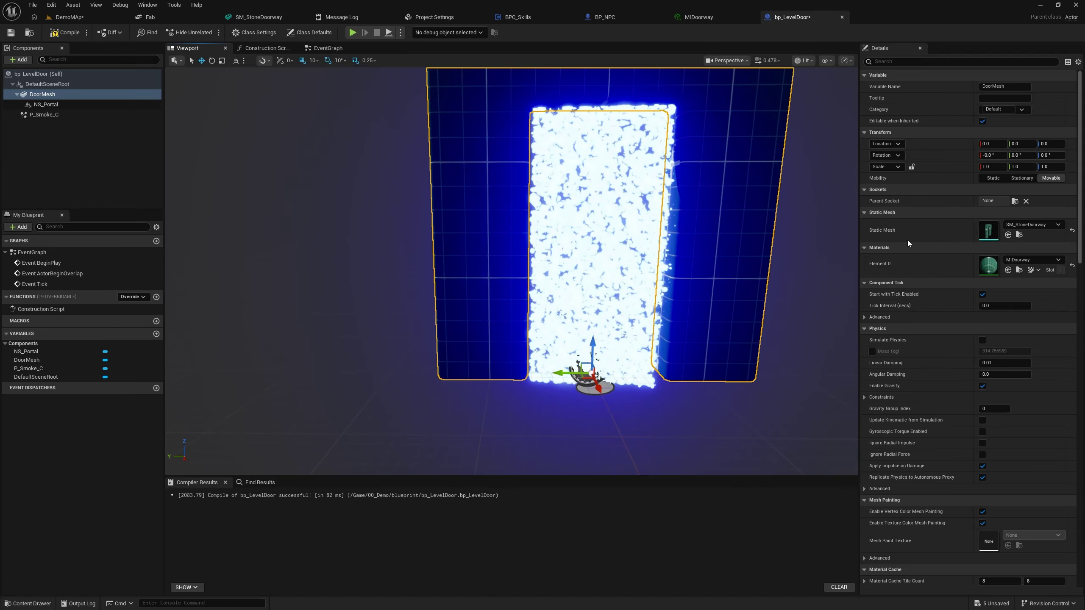
# Step: Search the DoorMesh properties for an activation setting and clear the property filter
pyautogui.click(909, 61)
pyautogui.write('at')
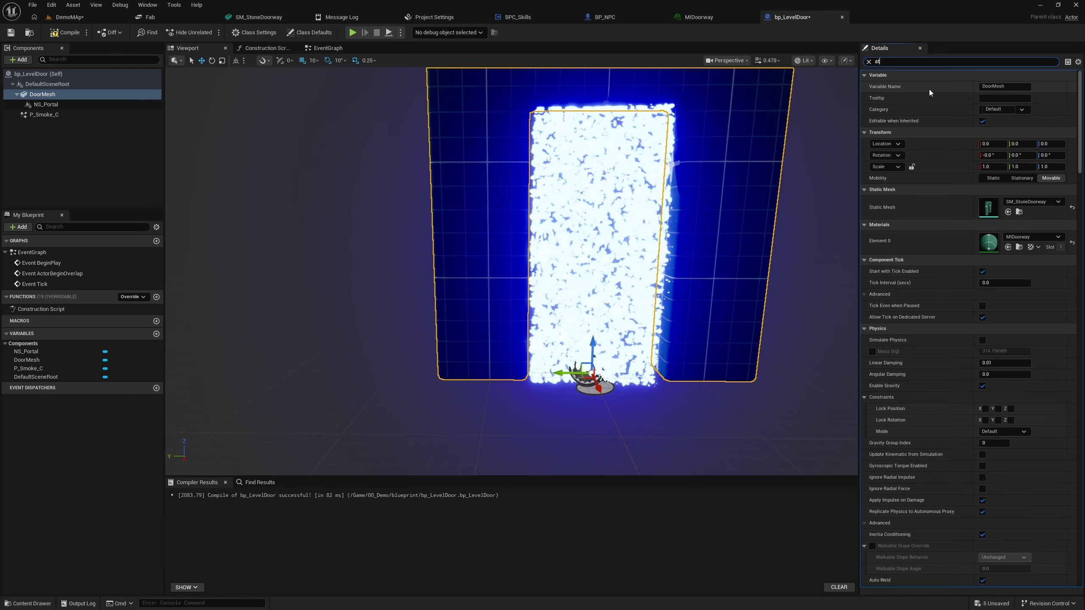
pyautogui.write('iv')
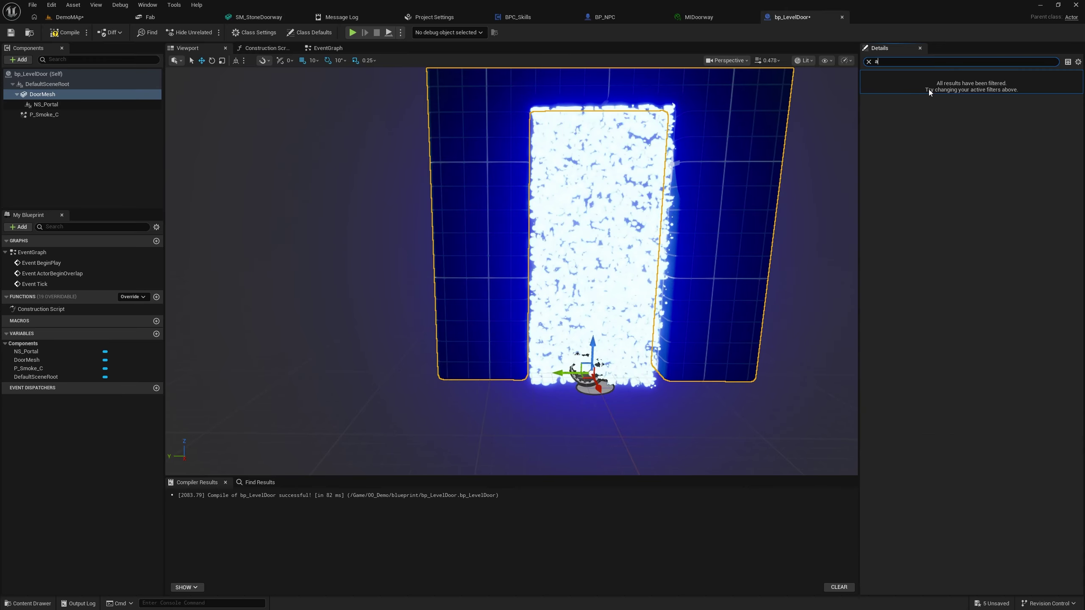
pyautogui.press('BackSpace')
pyautogui.press('BackSpace')
pyautogui.press('BackSpace')
pyautogui.write('cti')
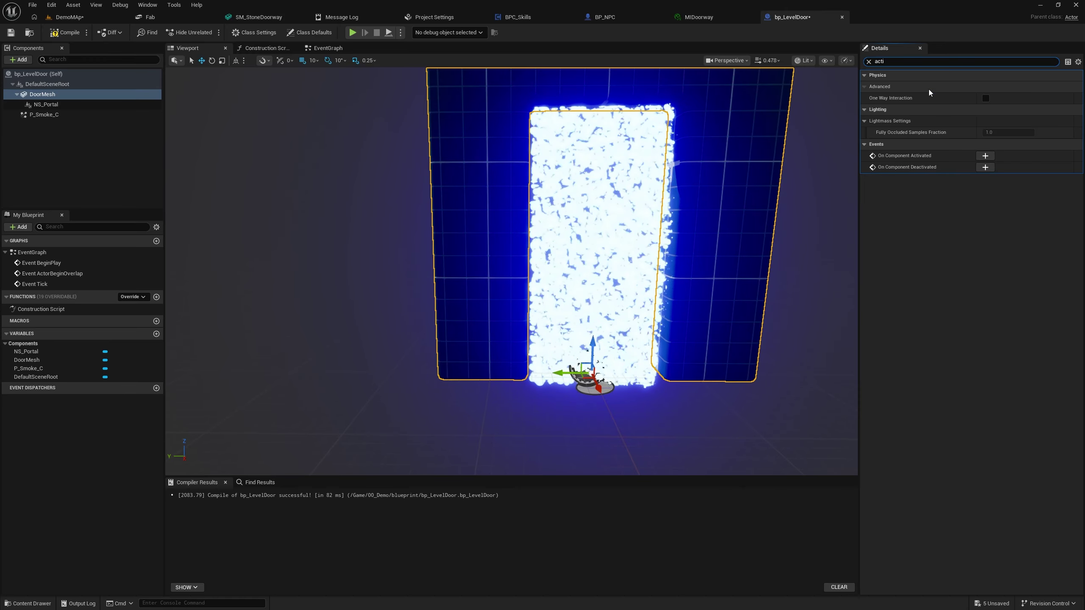
pyautogui.press('BackSpace')
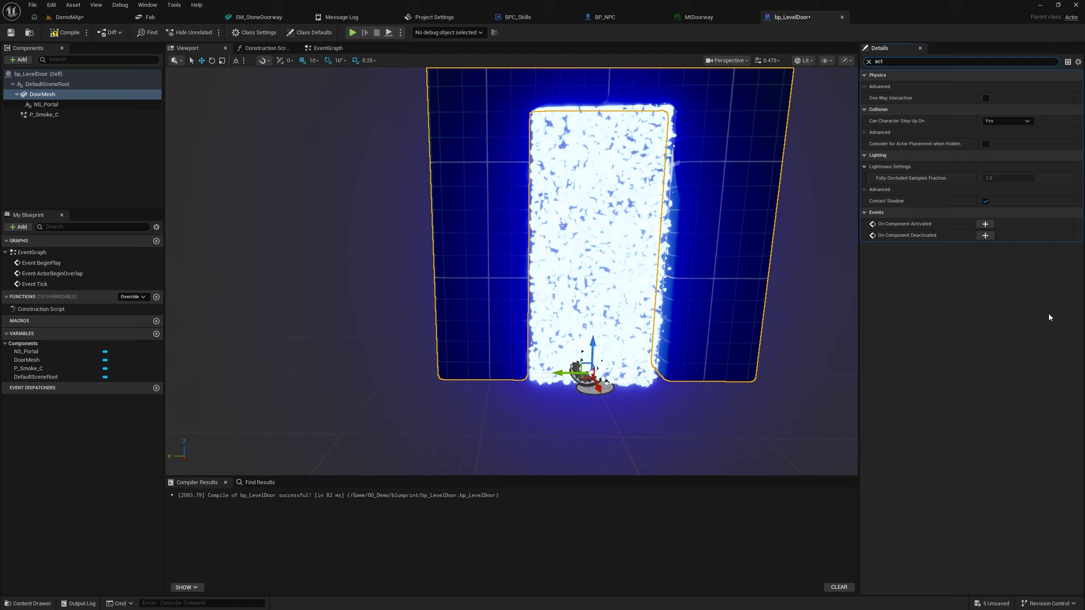
pyautogui.press('BackSpace')
pyautogui.write('a')
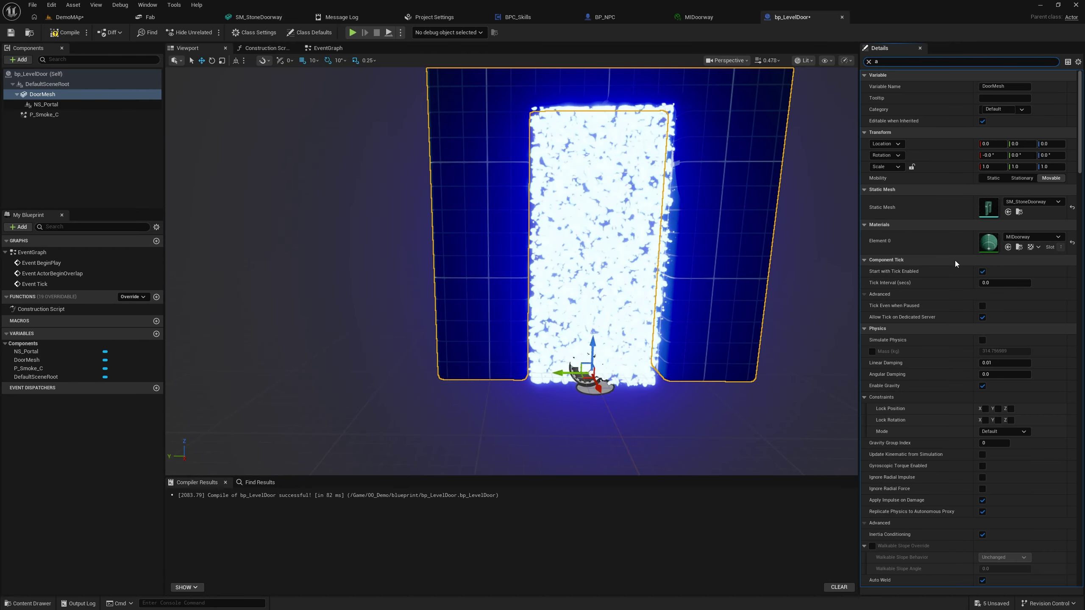
pyautogui.write('ou')
pyautogui.press('BackSpace')
pyautogui.press('BackSpace')
pyautogui.press('BackSpace')
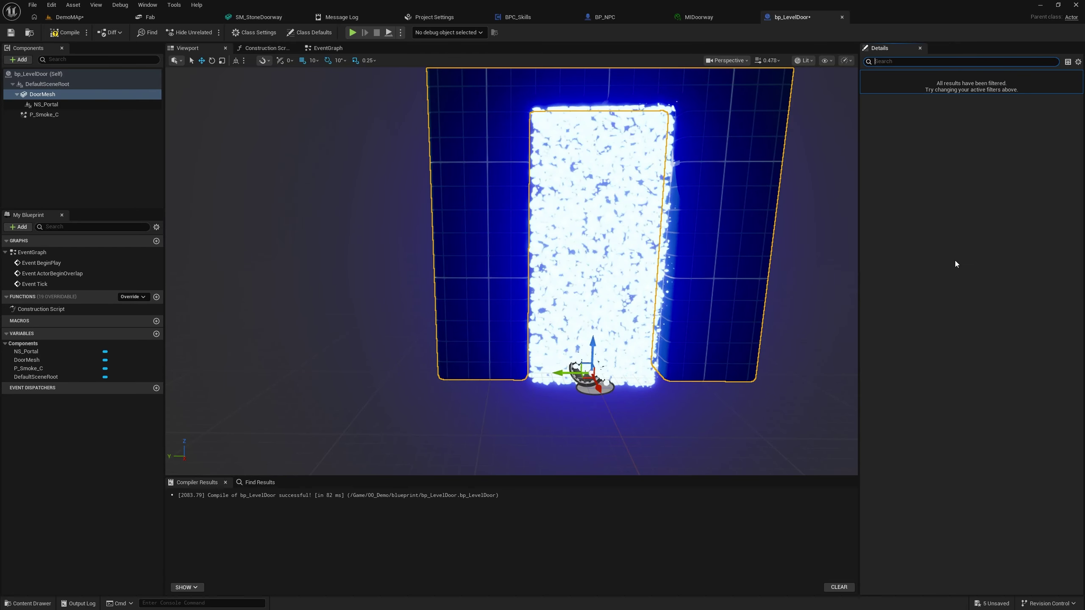
pyautogui.write('a')
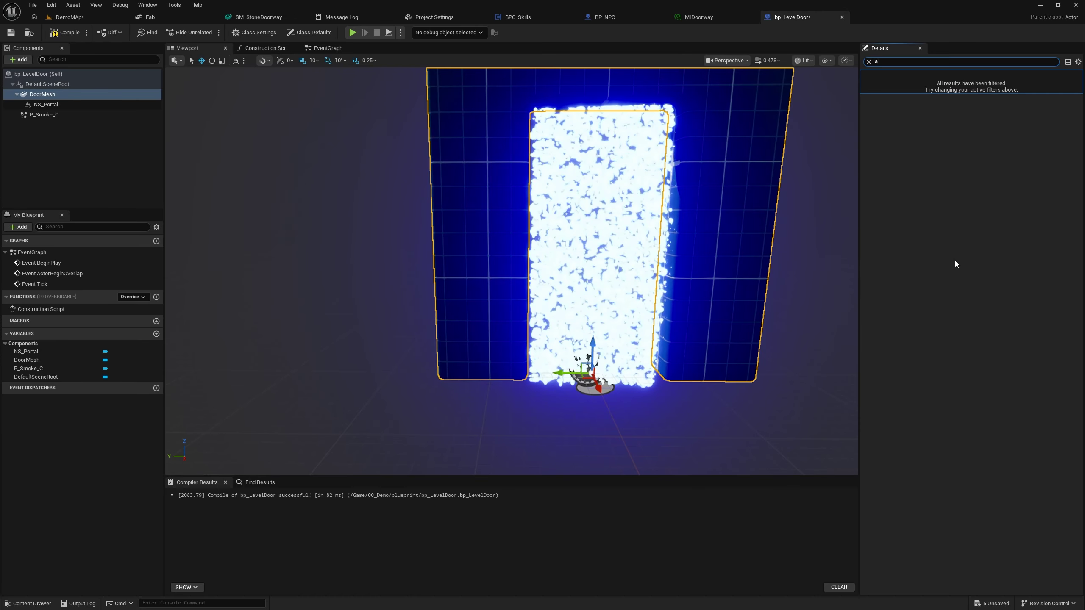
pyautogui.write('outo')
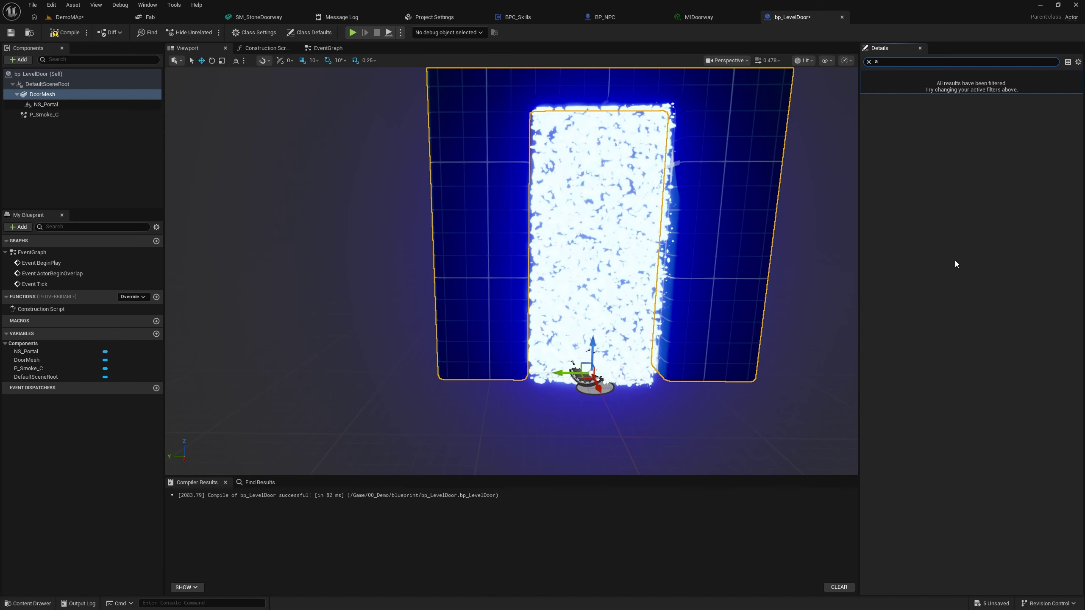
pyautogui.write('ct')
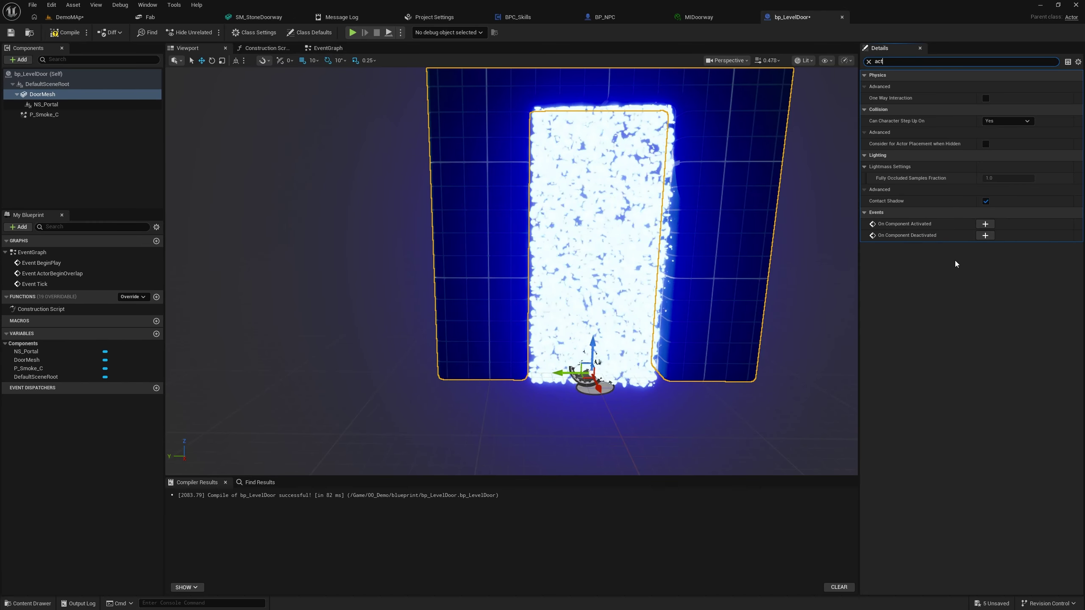
pyautogui.press('BackSpace')
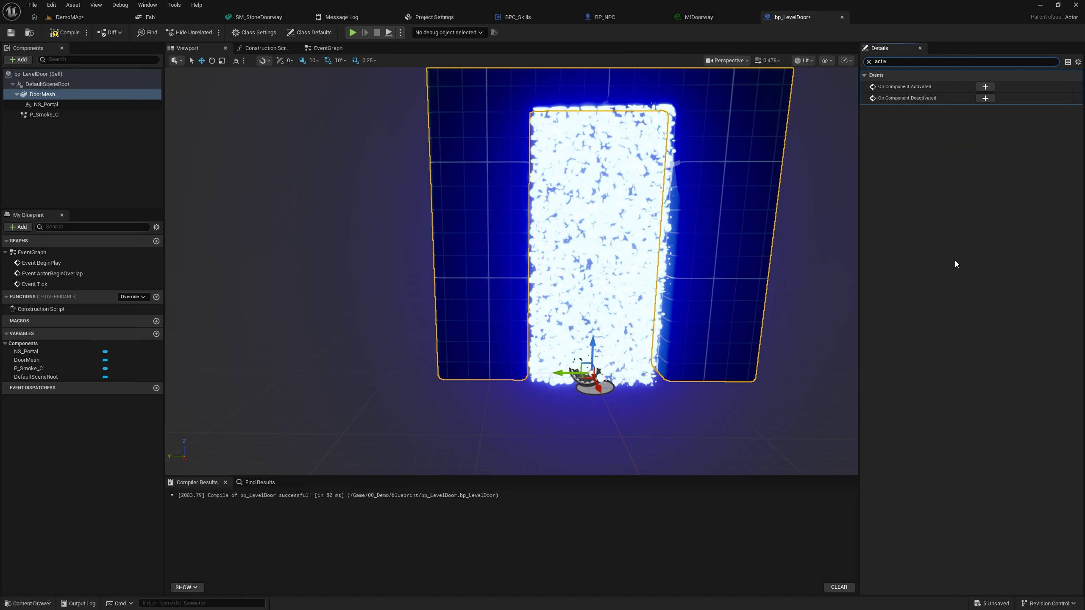
pyautogui.write('ao')
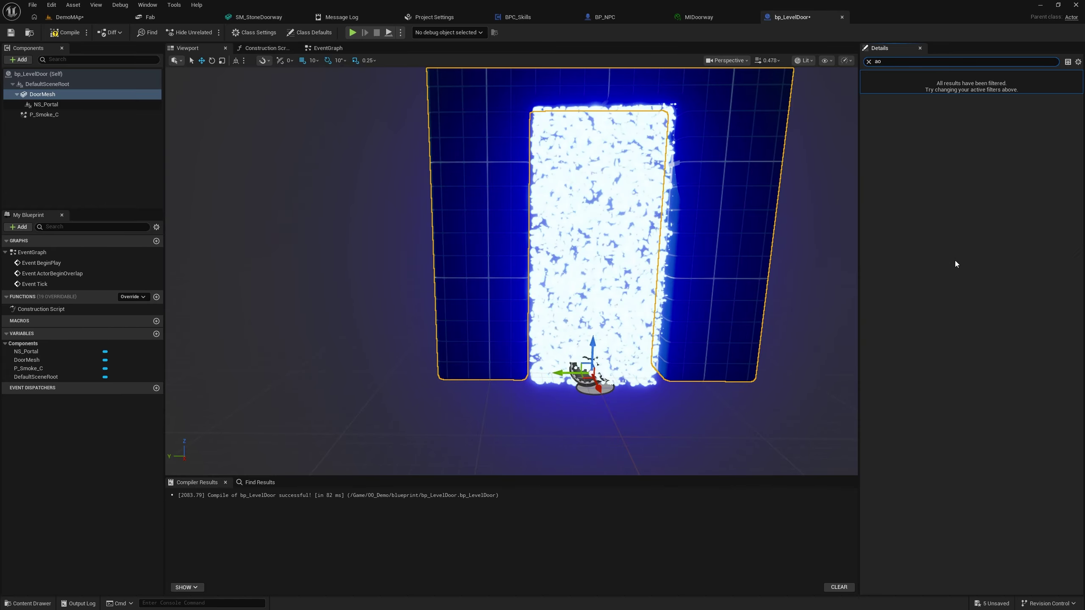
pyautogui.press('BackSpace')
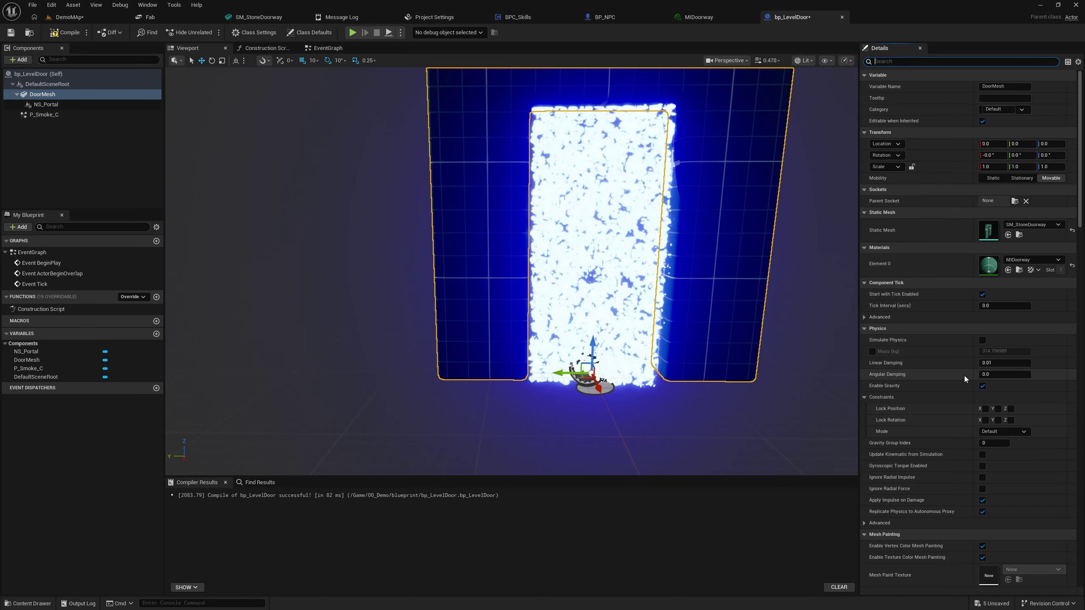
# Step: Look through the full list of DoorMesh component properties for an auto-activation option
pyautogui.scroll(-2, 957, 500)
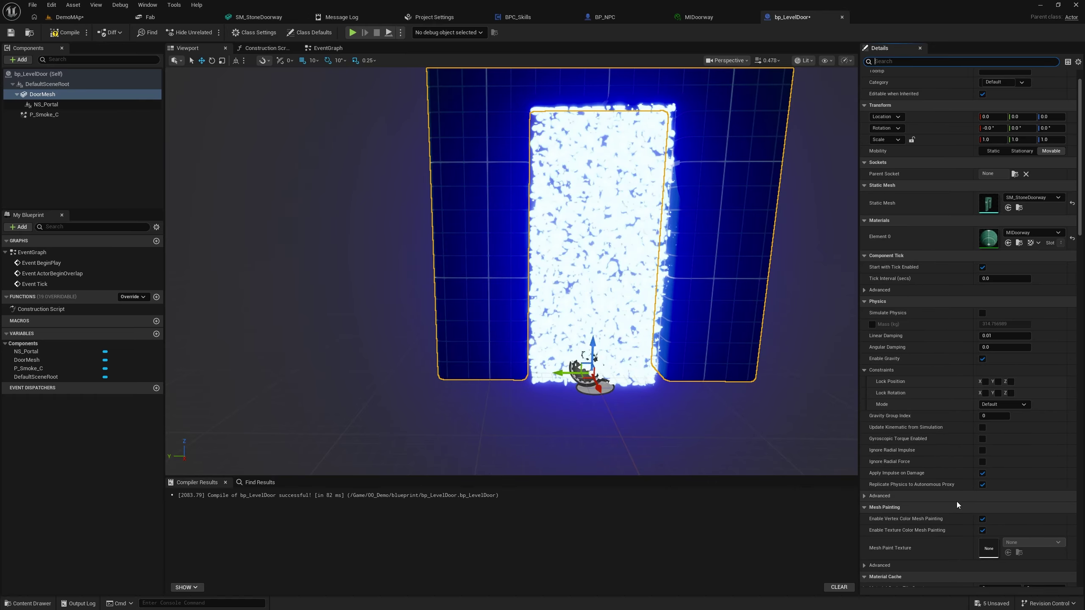
pyautogui.scroll(-5, 956, 502)
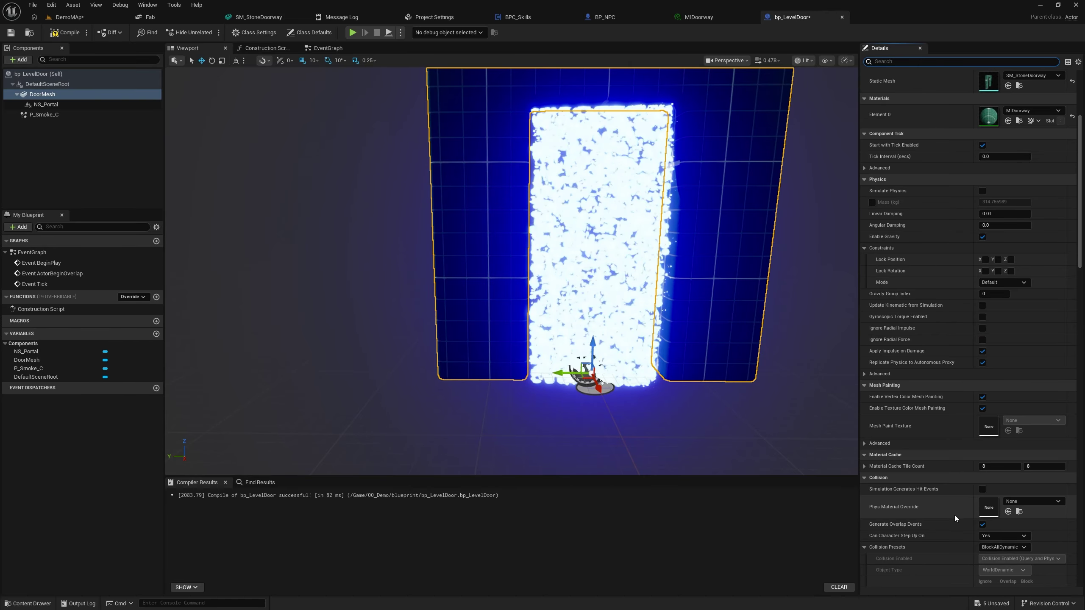
pyautogui.scroll(-12, 954, 516)
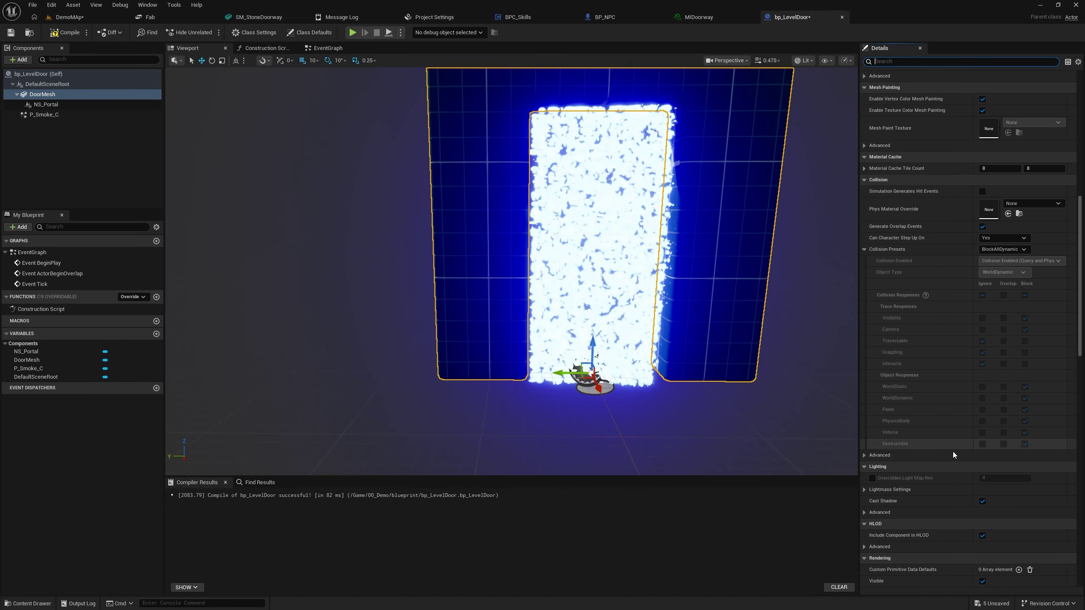
pyautogui.scroll(-5, 957, 488)
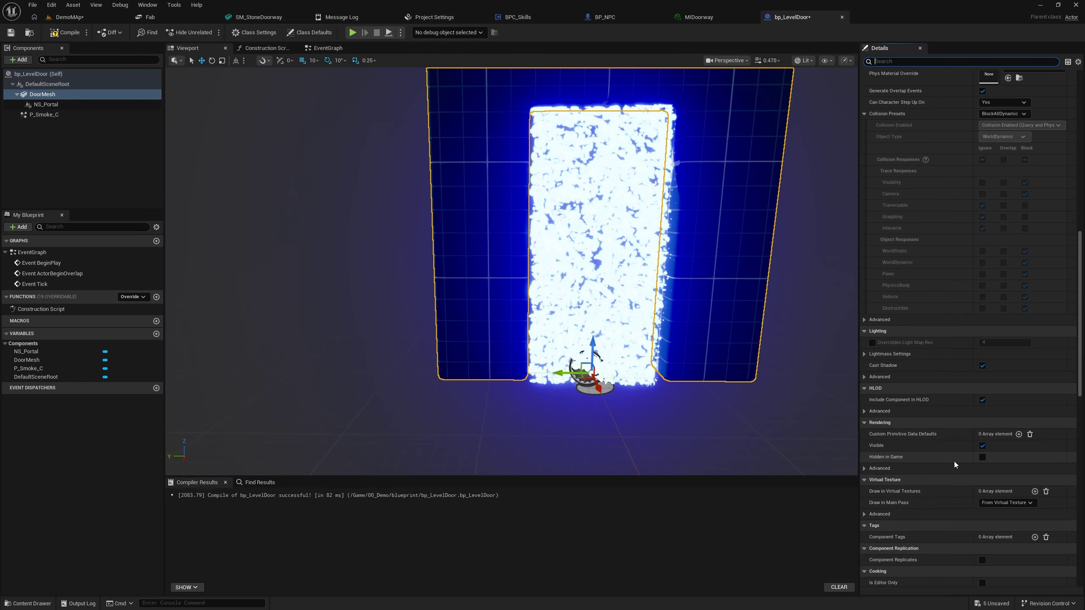
pyautogui.scroll(-11, 955, 462)
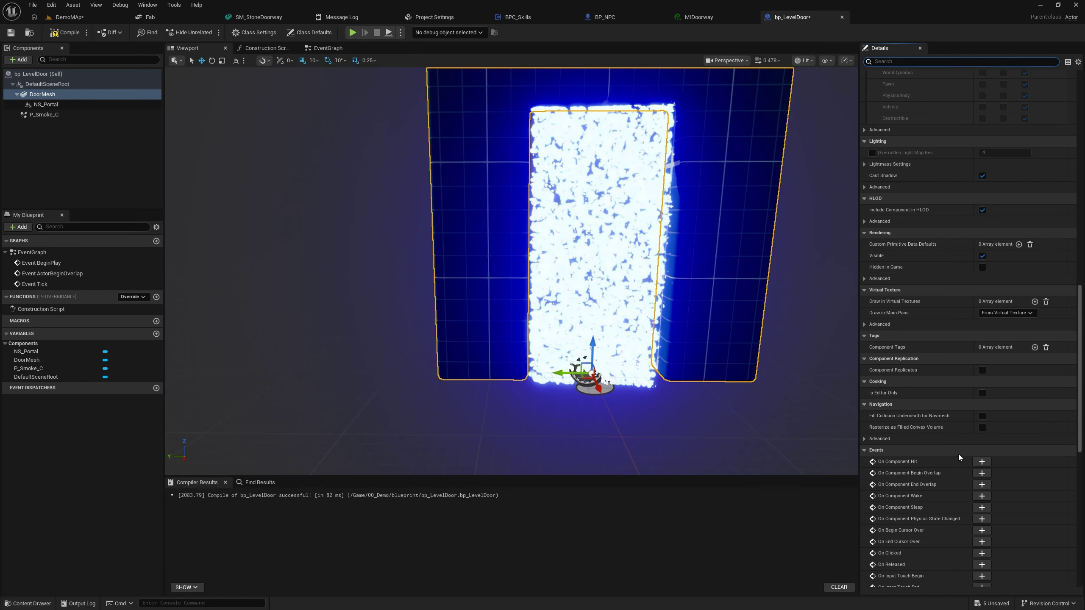
pyautogui.scroll(-6, 958, 454)
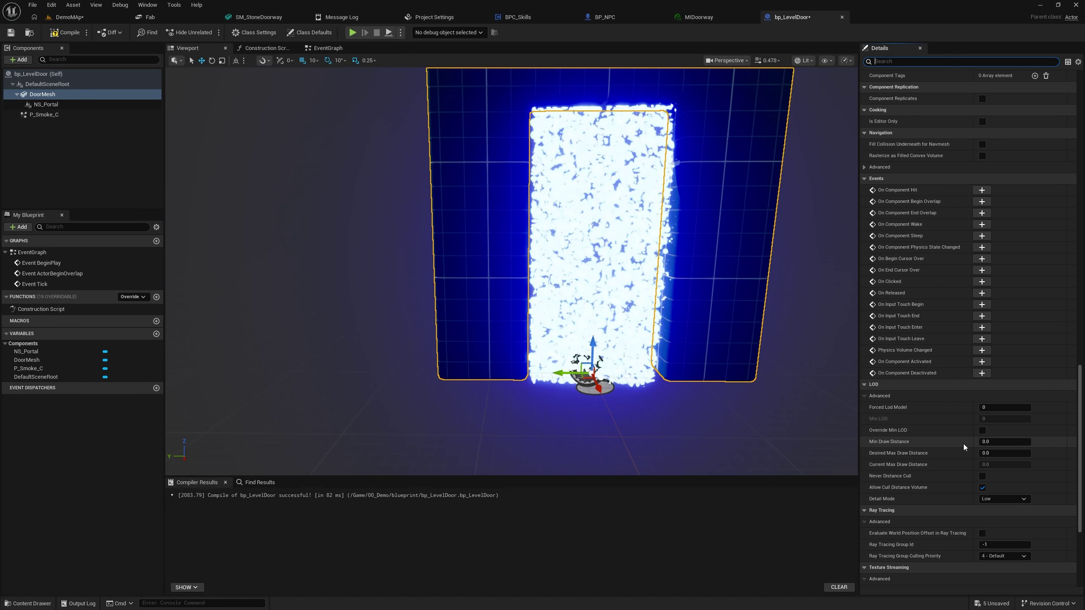
pyautogui.scroll(-6, 963, 445)
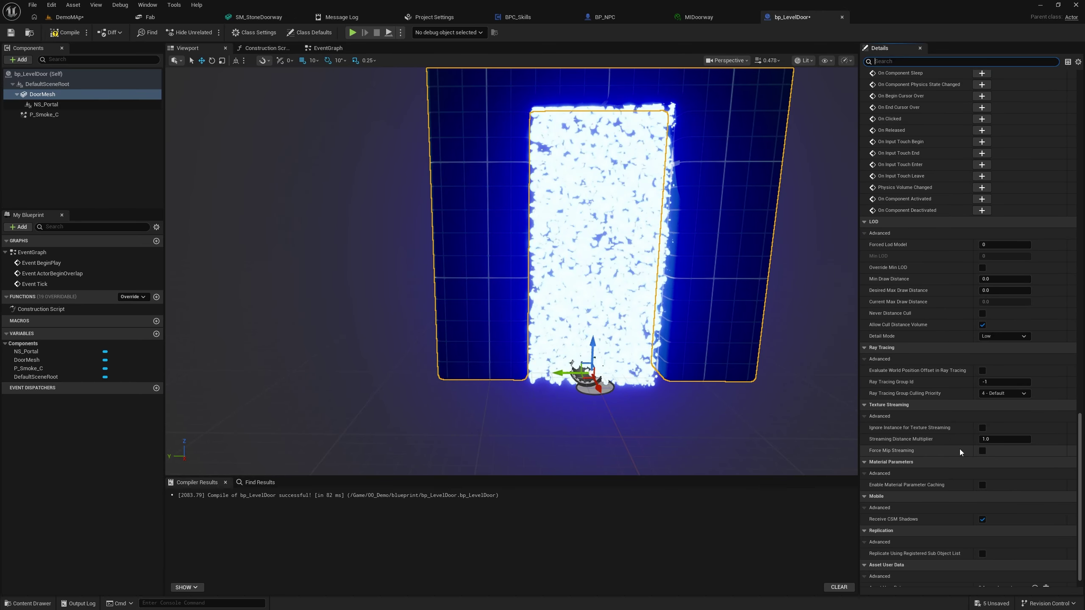
pyautogui.moveTo(1080, 477); pyautogui.dragTo(1080, 127)
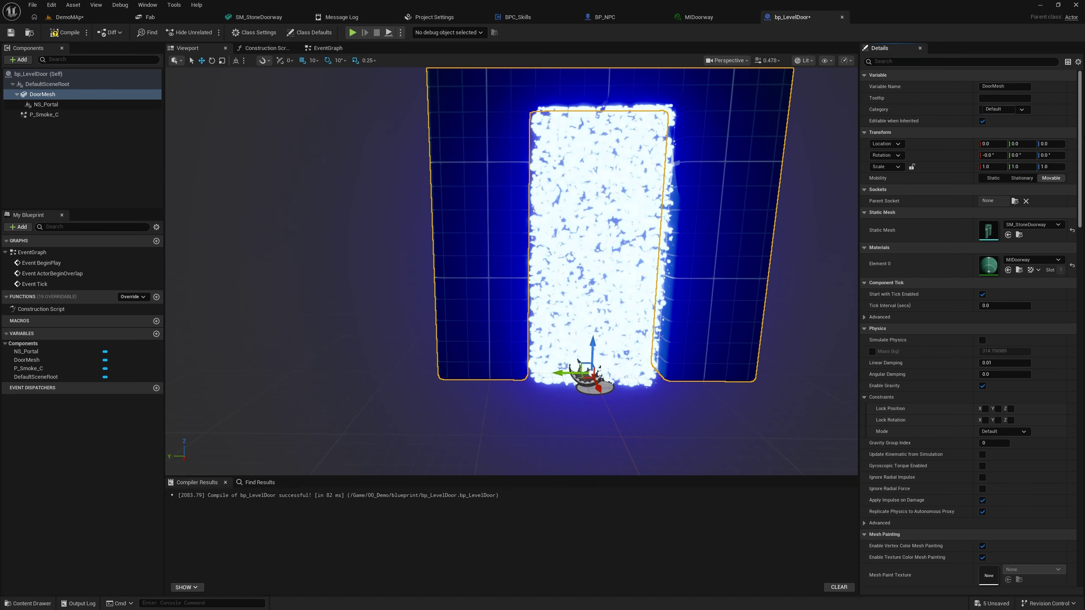
# Step: Disable Auto Activate on the NS_Portal component, and compile and save the Blueprint
pyautogui.click(56, 105)
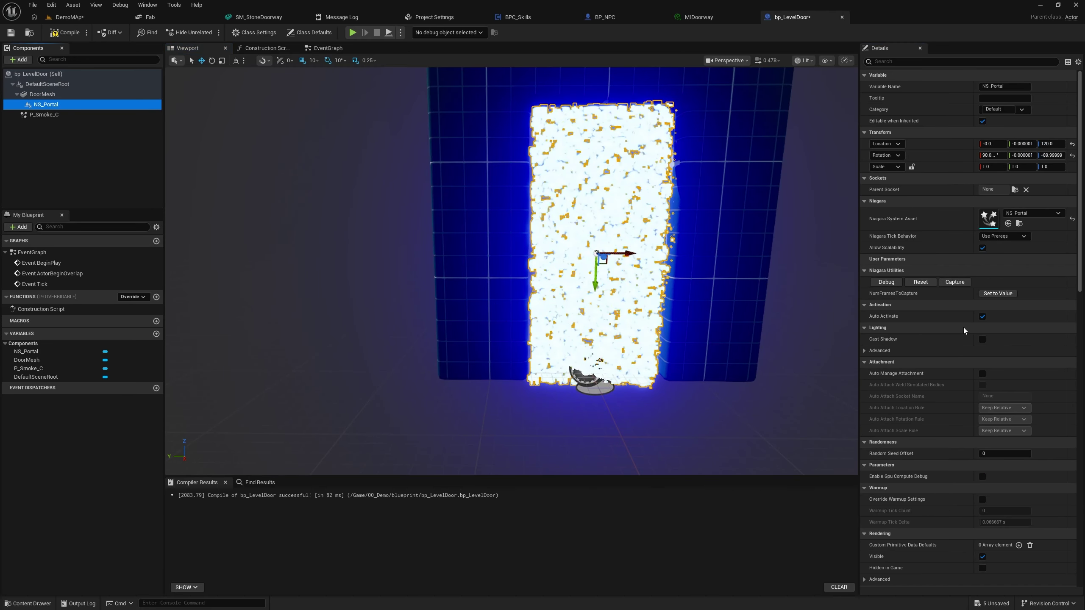
pyautogui.click(982, 316)
pyautogui.click(982, 317)
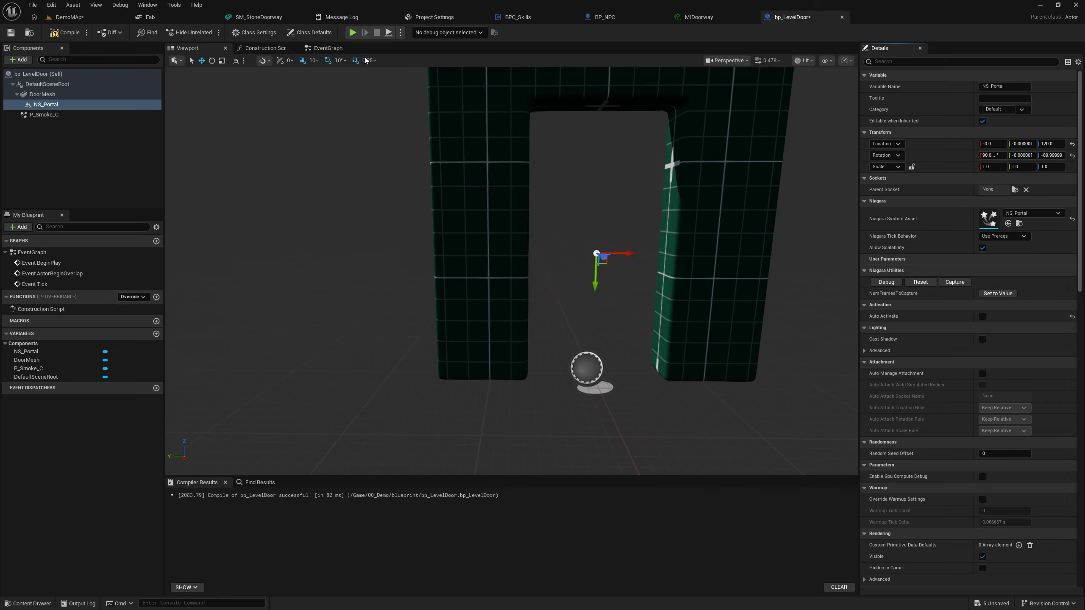
pyautogui.scroll(-3, 420, 251)
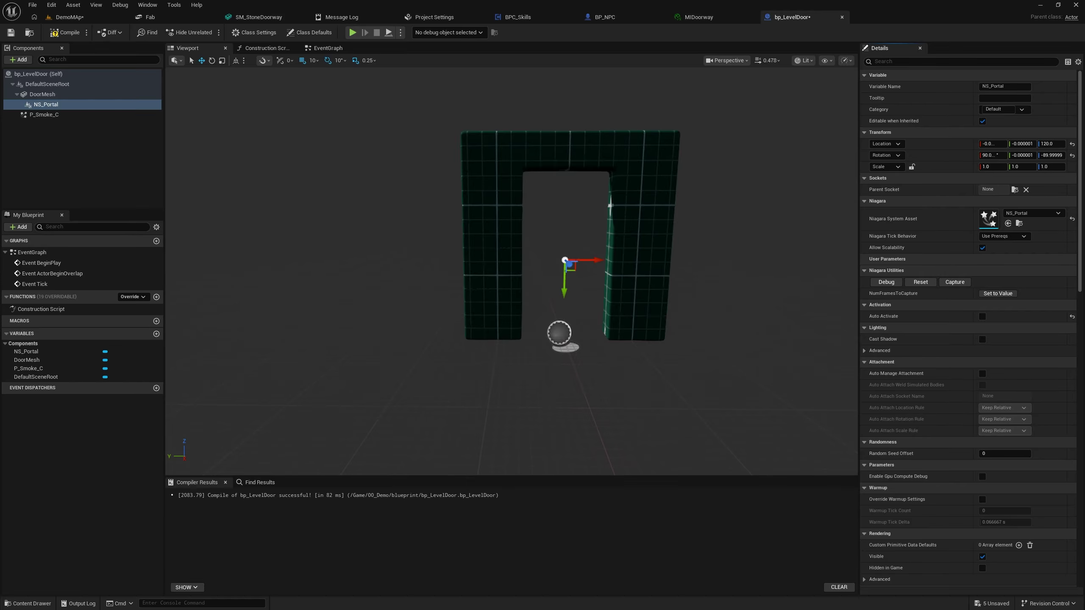
pyautogui.click(81, 162)
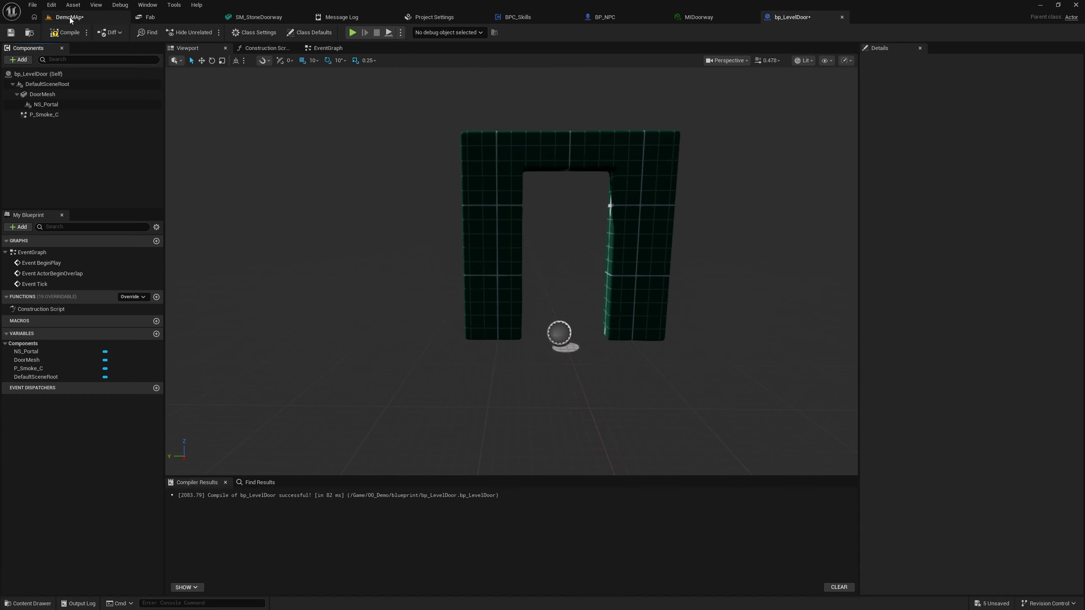
pyautogui.click(62, 33)
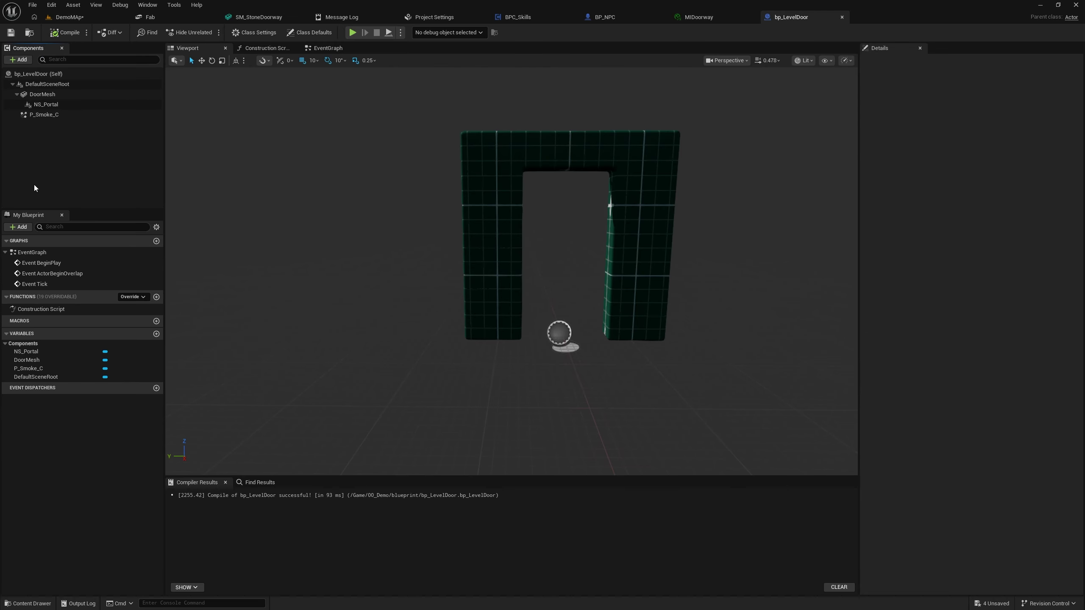
# Step: Add an Audio component to the bp_LevelDoor Blueprint
pyautogui.click(18, 59)
pyautogui.write('ai')
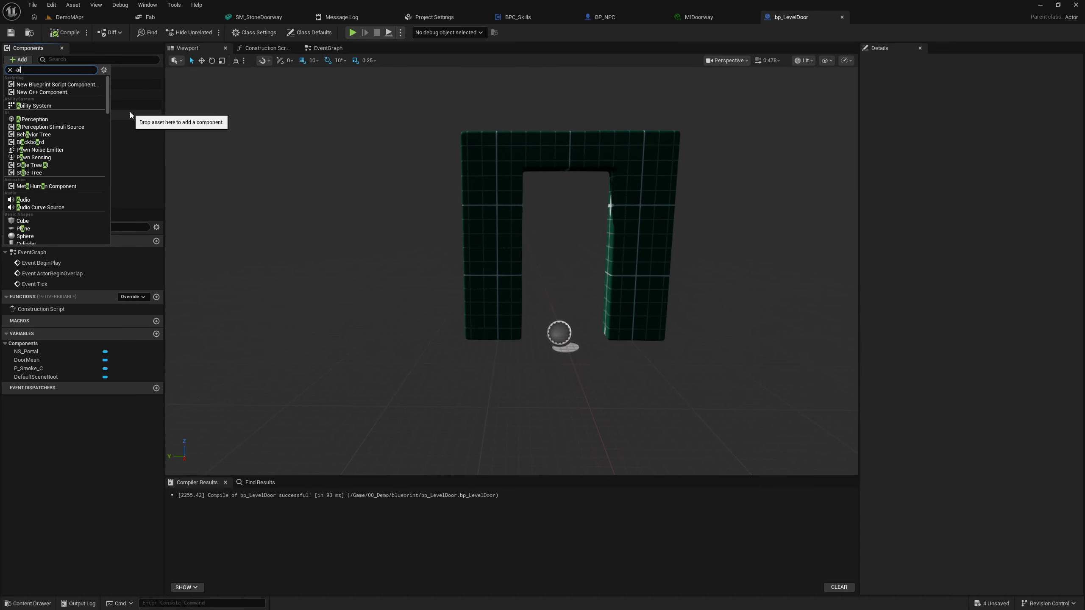
pyautogui.write('d')
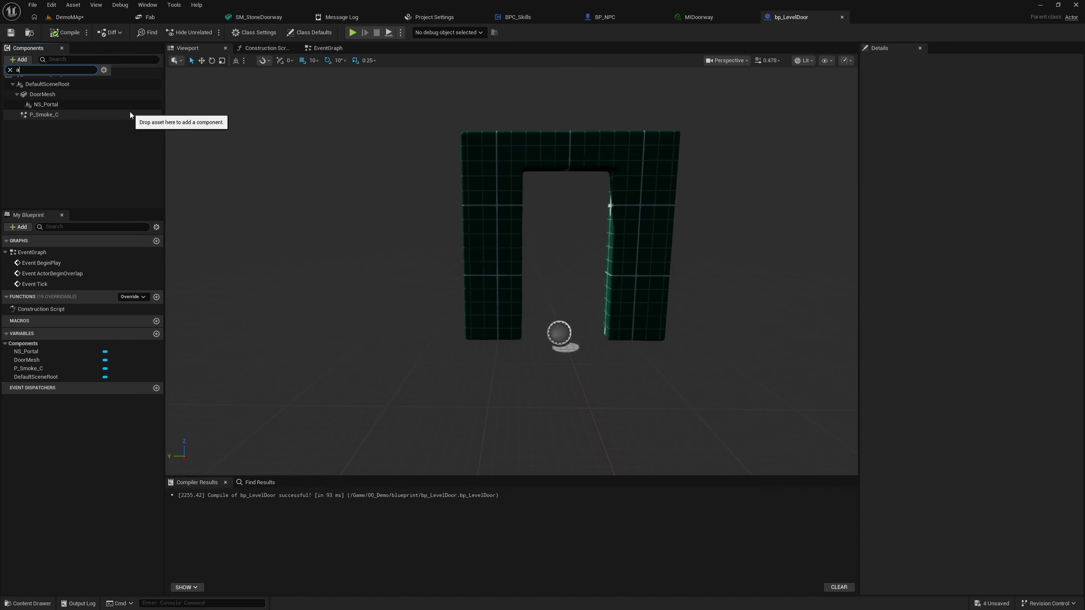
pyautogui.press('BackSpace')
pyautogui.press('BackSpace')
pyautogui.write('u')
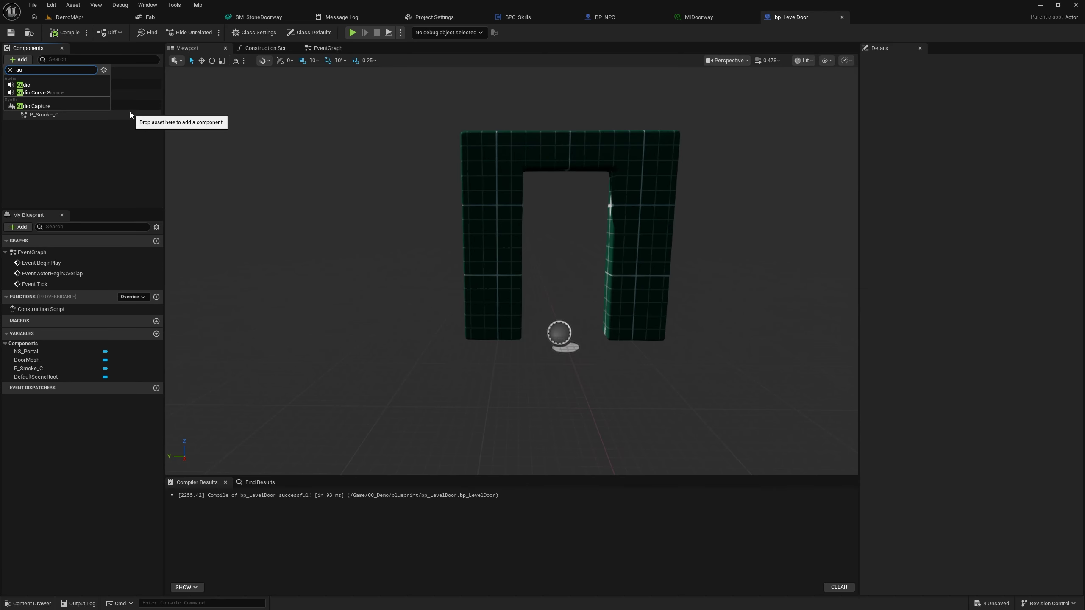
pyautogui.click(37, 84)
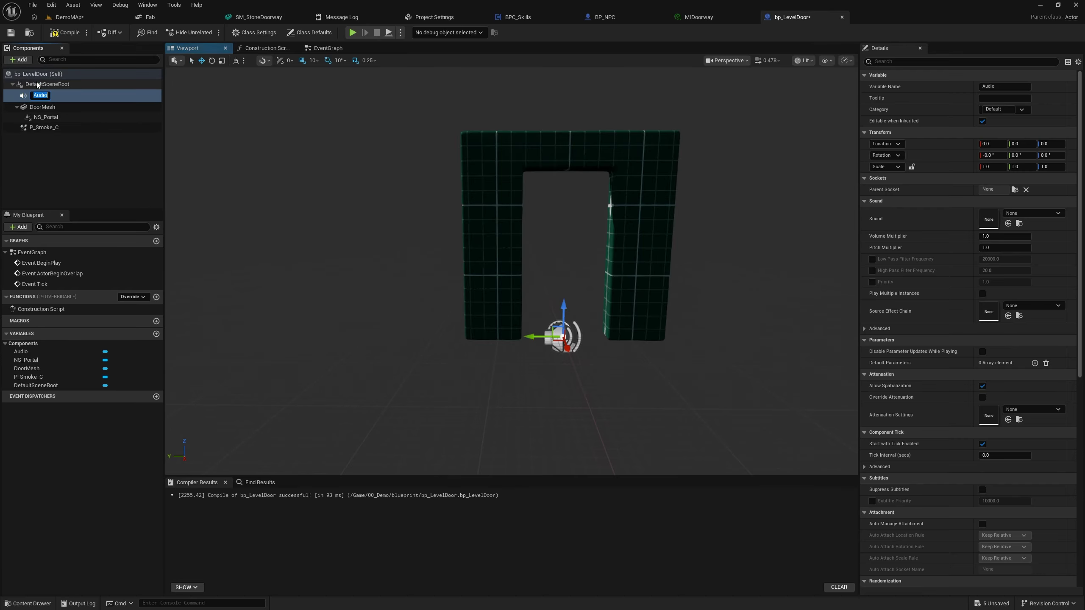
# Step: Nest the Audio component under NS_Portal, and compile and save the Blueprint
pyautogui.moveTo(61, 98); pyautogui.dragTo(33, 106)
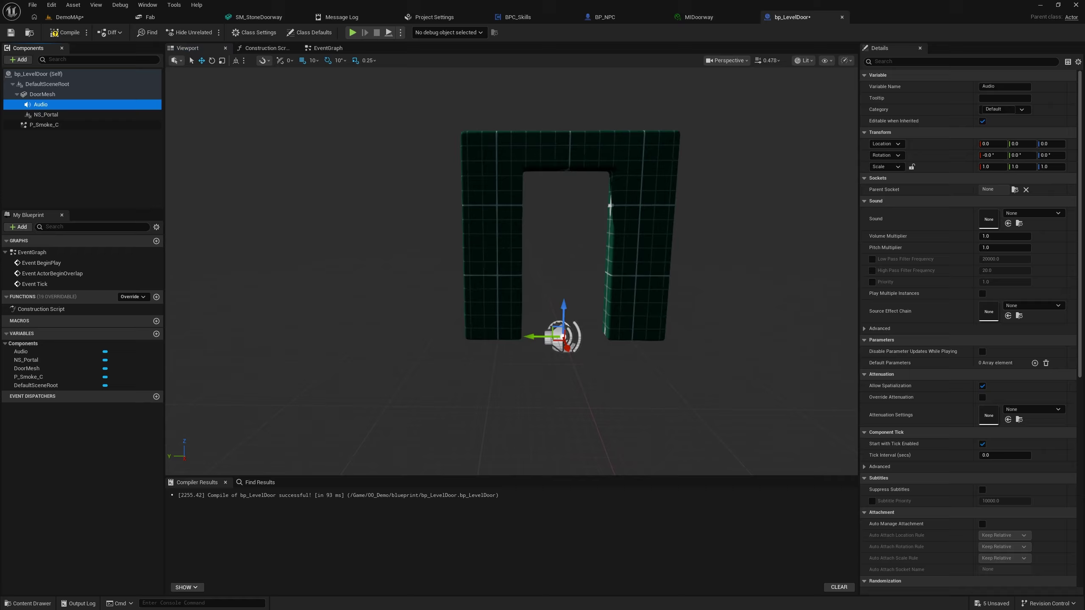
pyautogui.moveTo(39, 107); pyautogui.dragTo(44, 114)
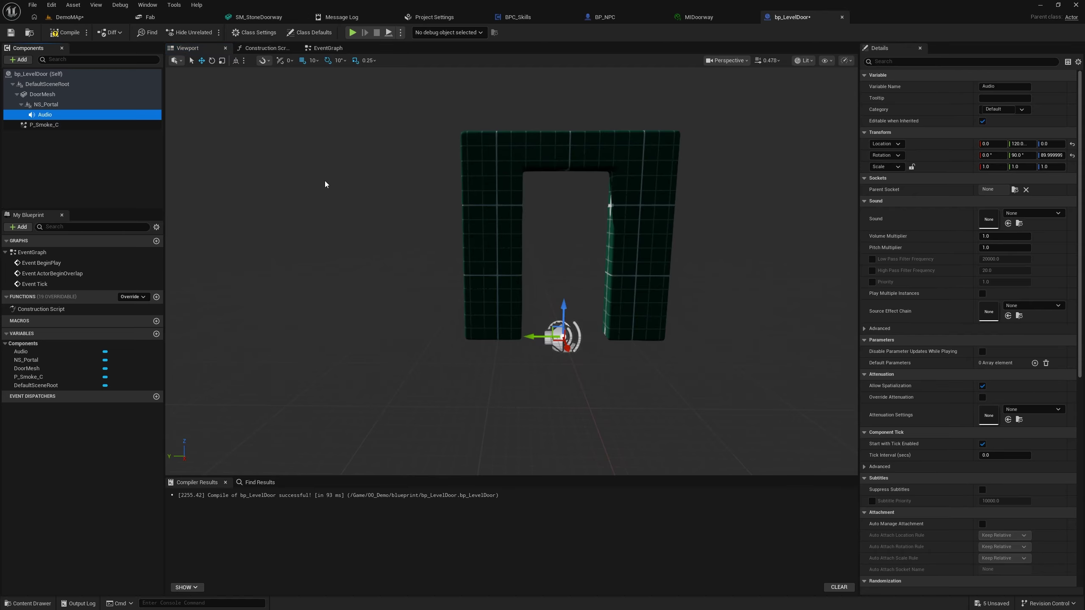
pyautogui.click(64, 32)
pyautogui.click(10, 32)
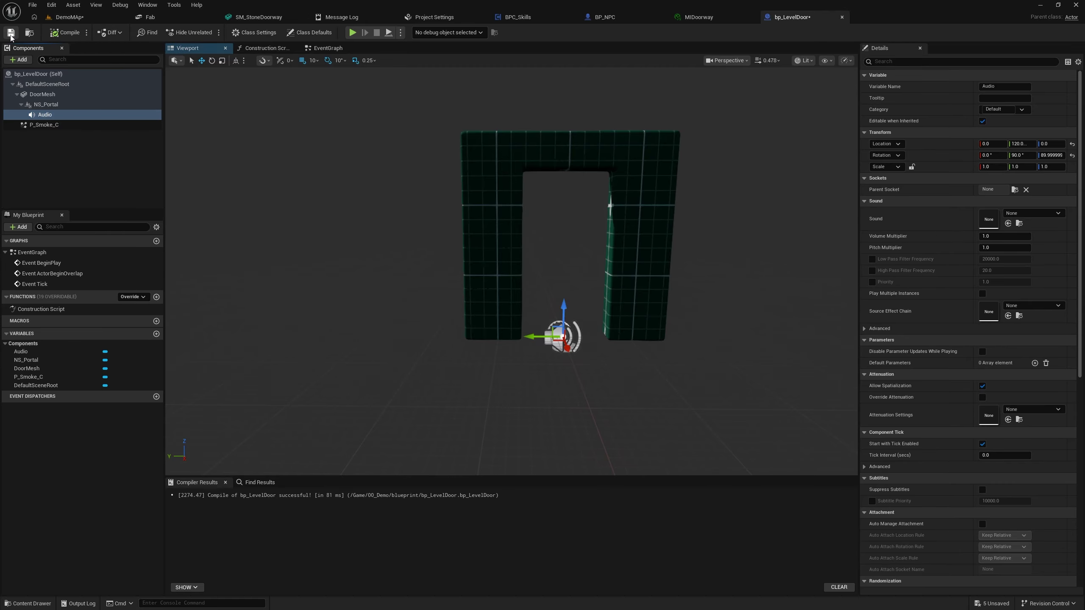
# Step: Switch to the DemoMap level and create a folder named Audio inside the 00_Demo content folder
pyautogui.click(70, 17)
pyautogui.scroll(5, 56, 517)
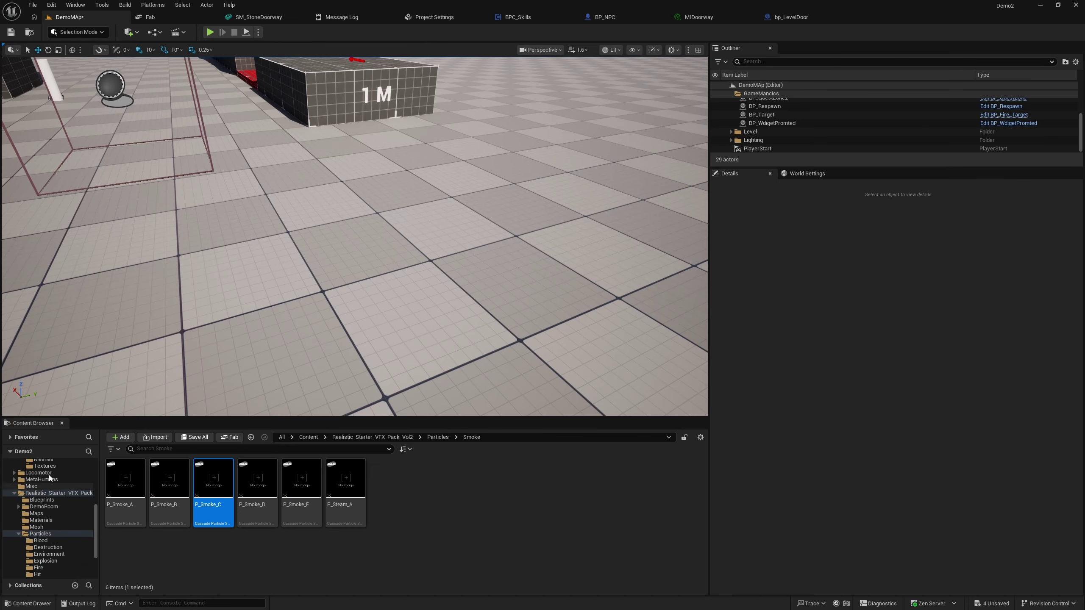
pyautogui.scroll(5, 62, 509)
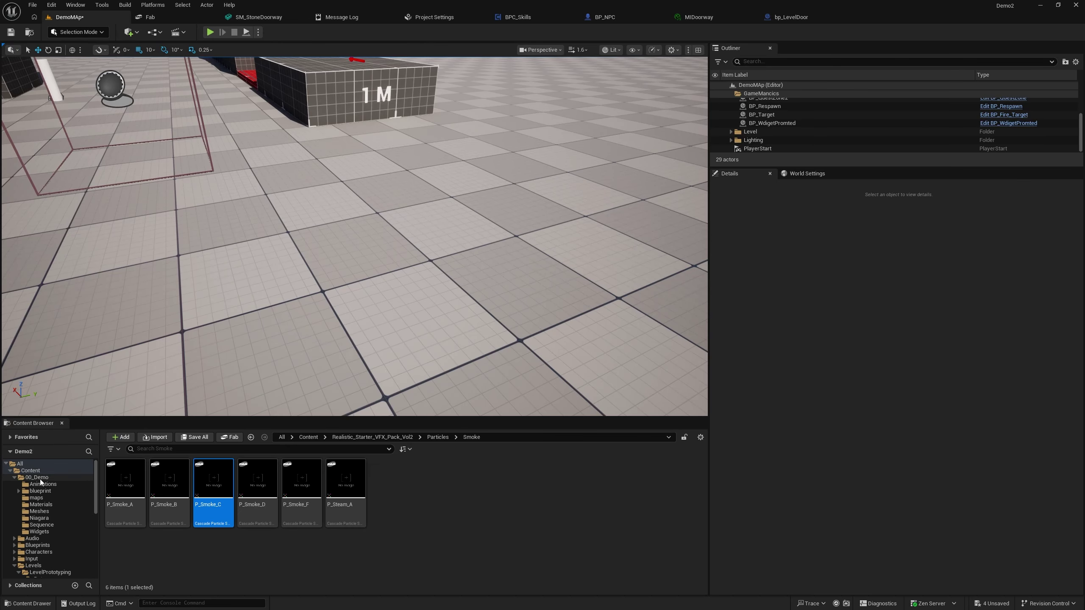
pyautogui.click(55, 478)
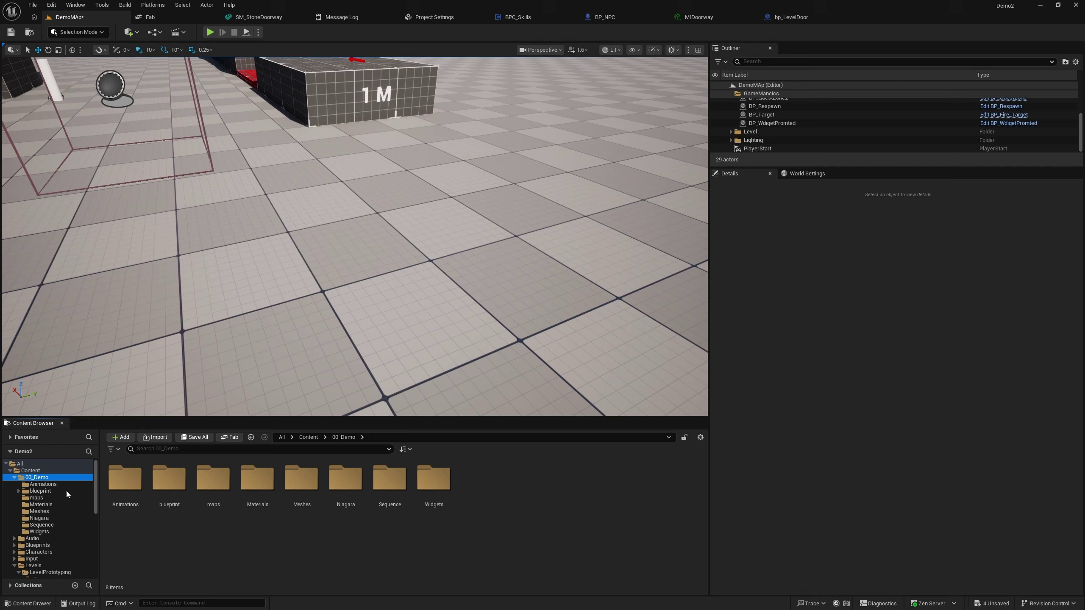
pyautogui.rightClick(483, 494)
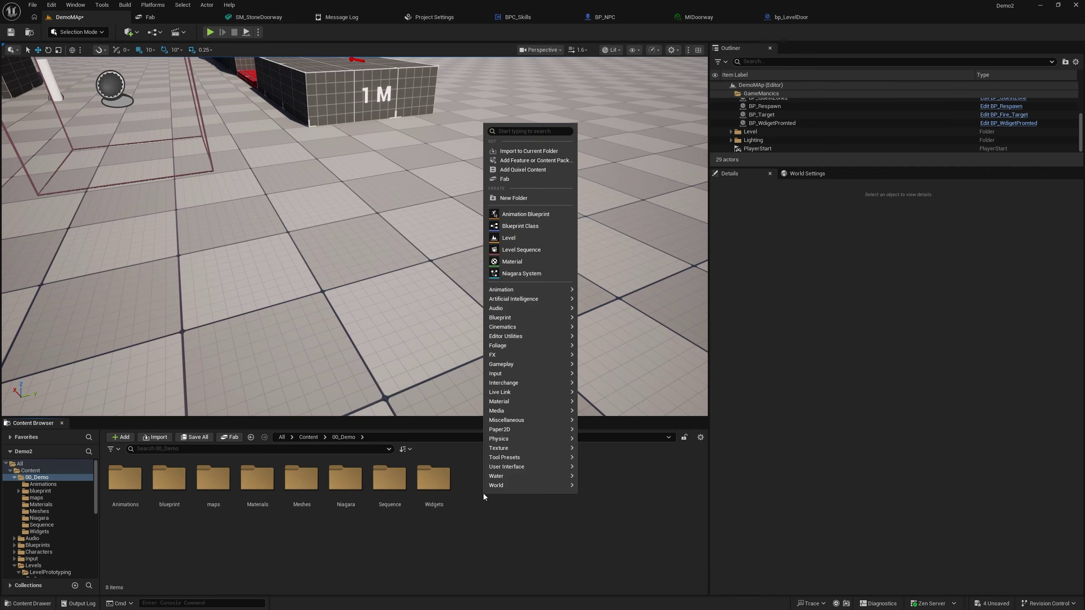
pyautogui.click(524, 203)
pyautogui.write('Audia')
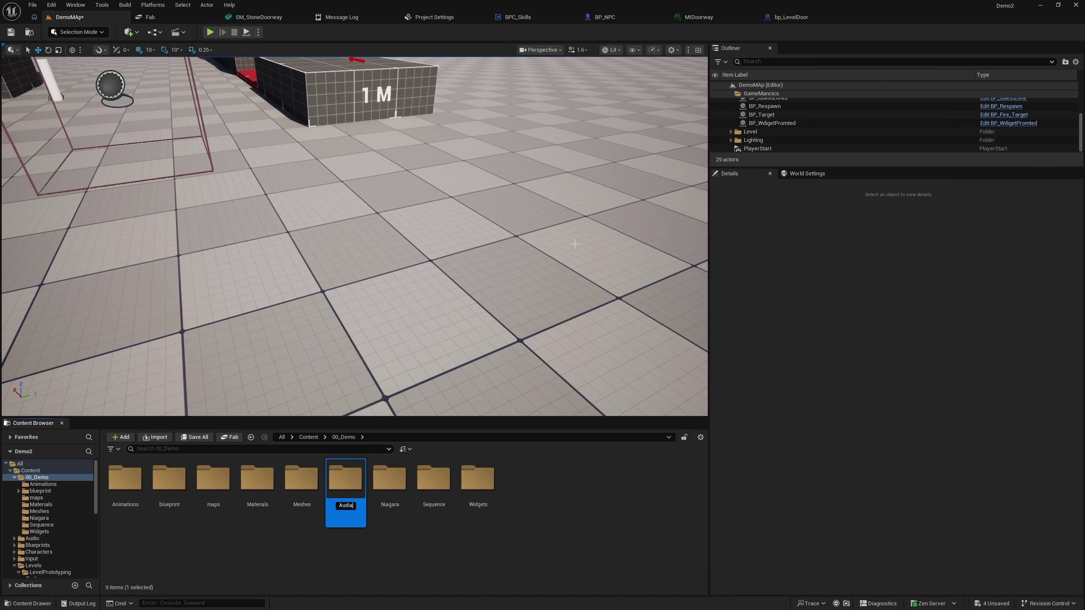
pyautogui.press('BackSpace')
pyautogui.press('BackSpace')
pyautogui.press('BackSpace')
pyautogui.write('ud')
pyautogui.press('Return')
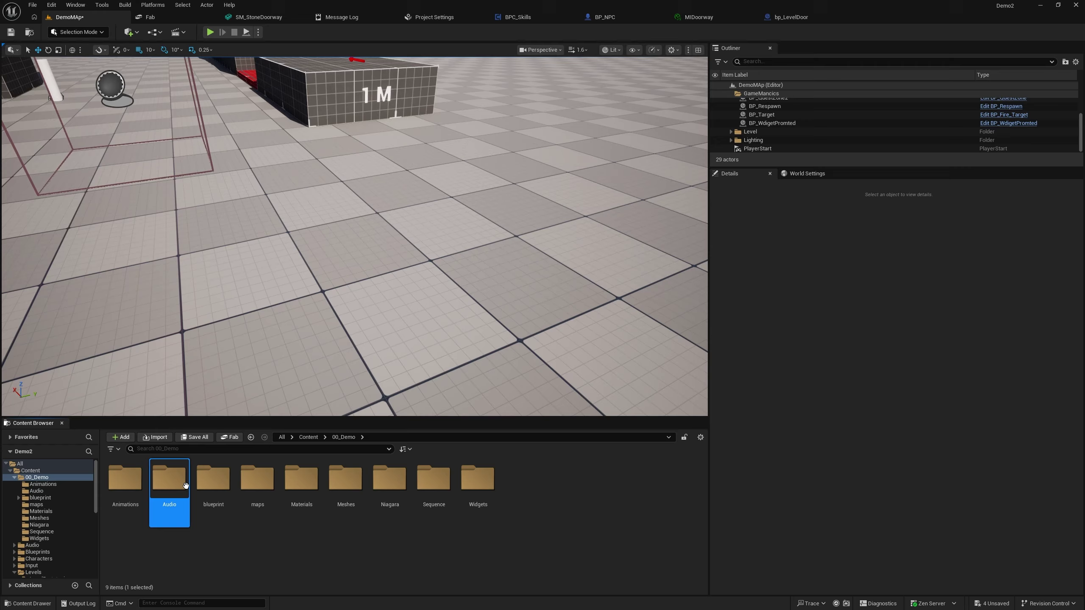
# Step: Import the GroundRumble, teleporter-Loop and teleportstart sound files into the Audio folder of 00_Demo
pyautogui.doubleClick(169, 478)
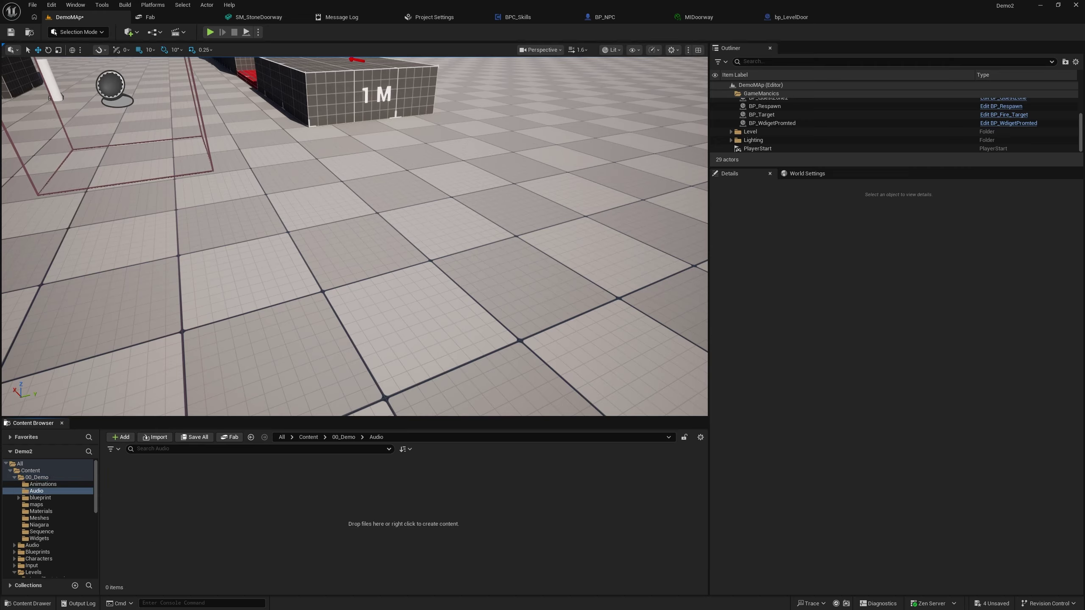
pyautogui.moveTo(194, 439); pyautogui.dragTo(218, 528)
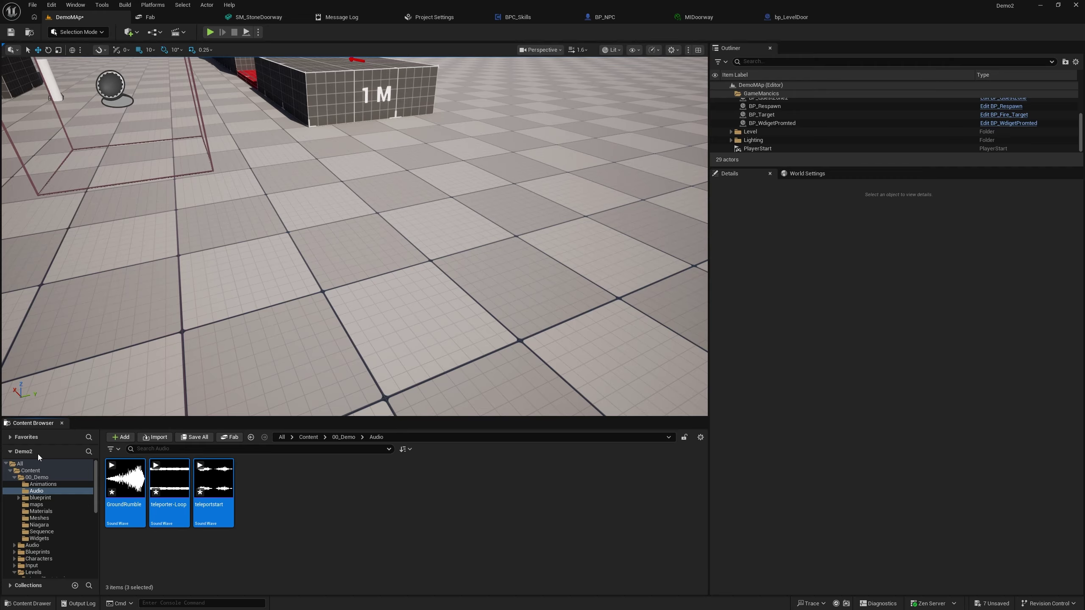
# Step: Preview the teleportstart and teleporter-Loop sound waves in the Audio folder, stopping the loop's playback
pyautogui.click(221, 482)
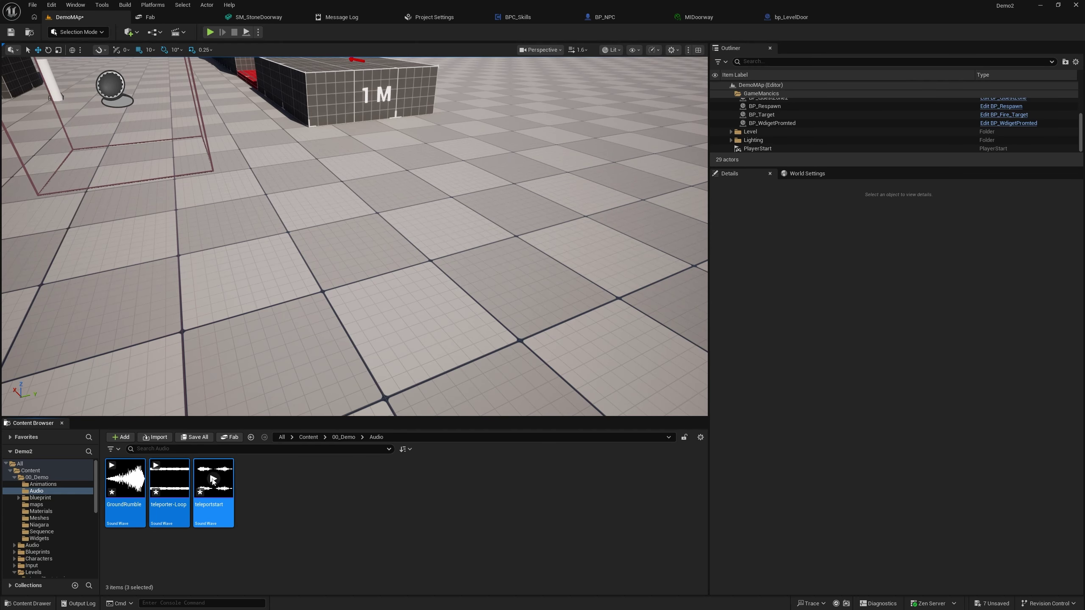
pyautogui.click(213, 481)
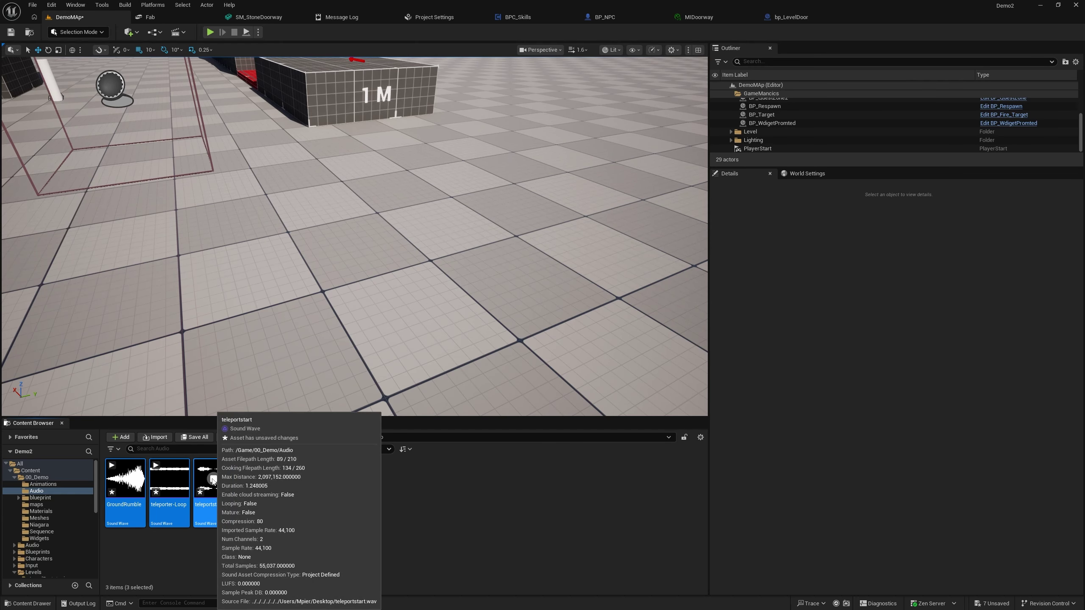
pyautogui.click(181, 481)
pyautogui.click(176, 484)
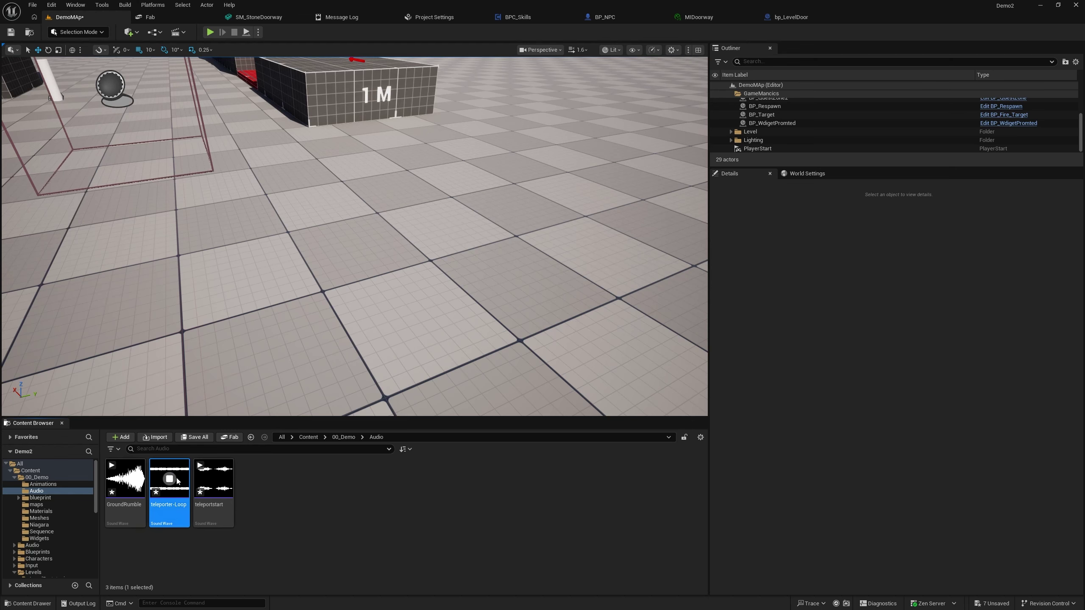
pyautogui.moveTo(173, 482)
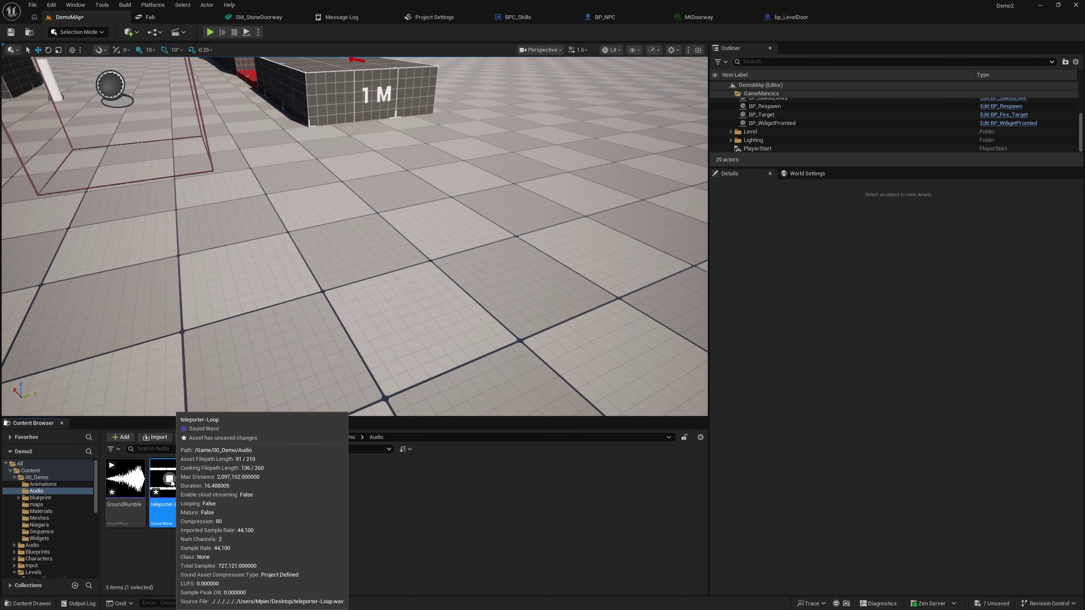
pyautogui.click(169, 479)
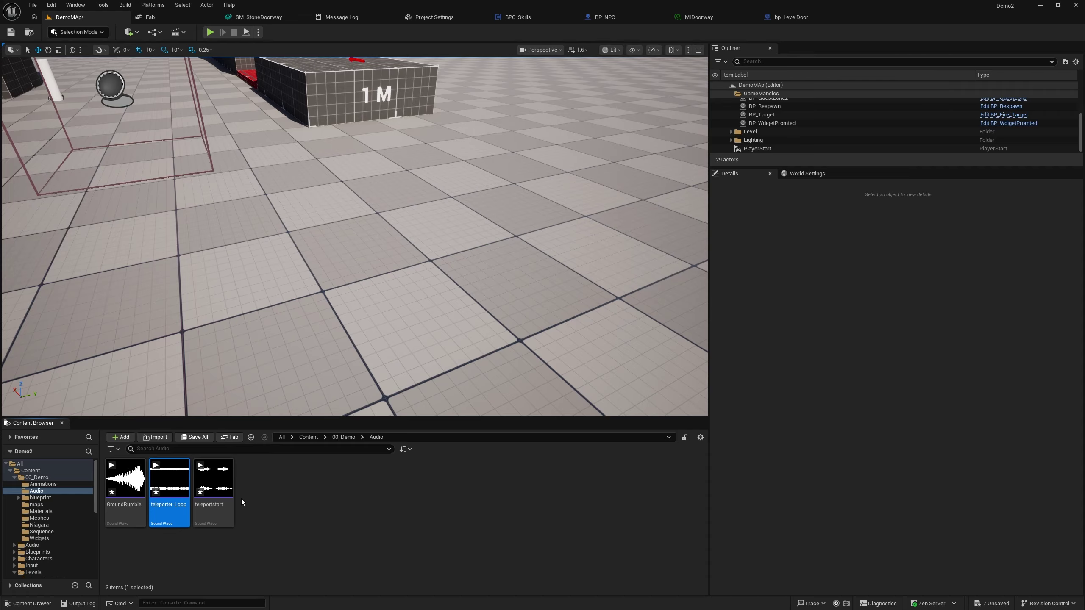
pyautogui.click(170, 479)
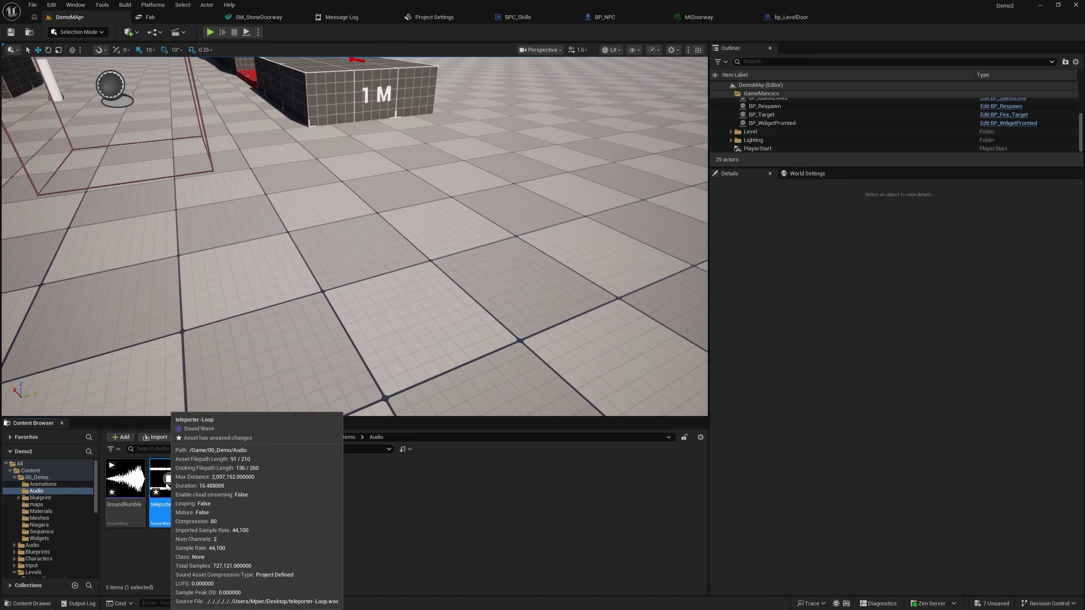
pyautogui.click(169, 479)
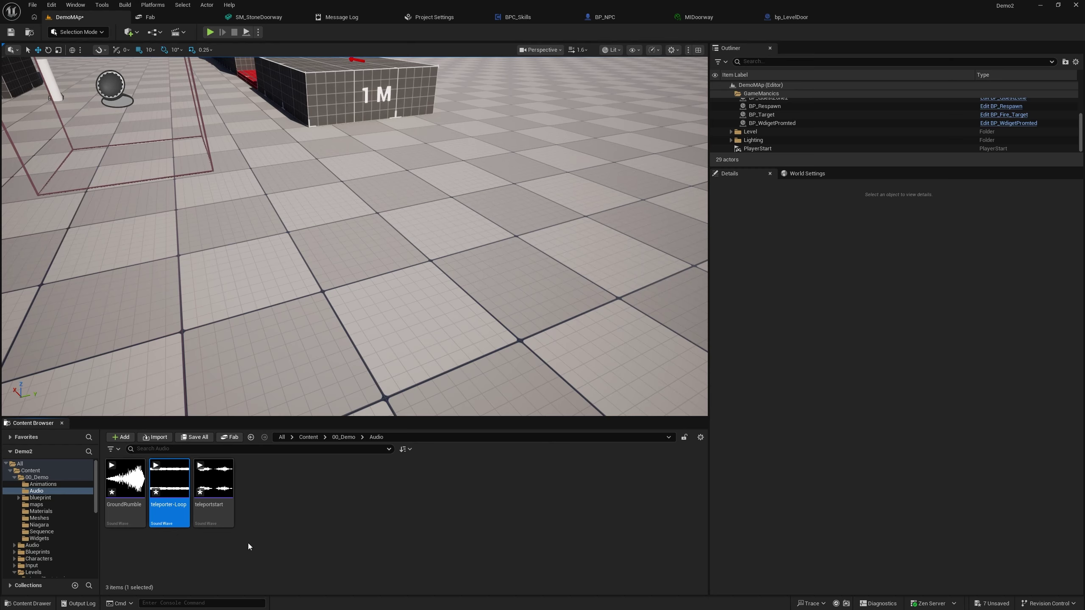
# Step: Replay the teleporter-Loop and teleportstart sound waves to compare them, ending with teleporter-Loop stopped
pyautogui.click(169, 482)
pyautogui.click(214, 479)
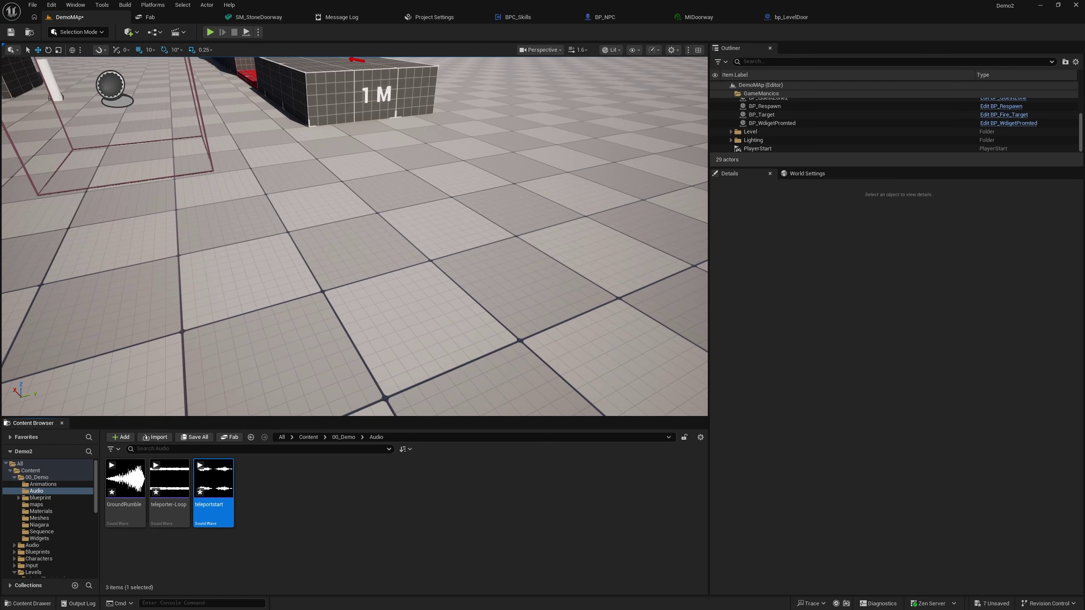
pyautogui.click(170, 485)
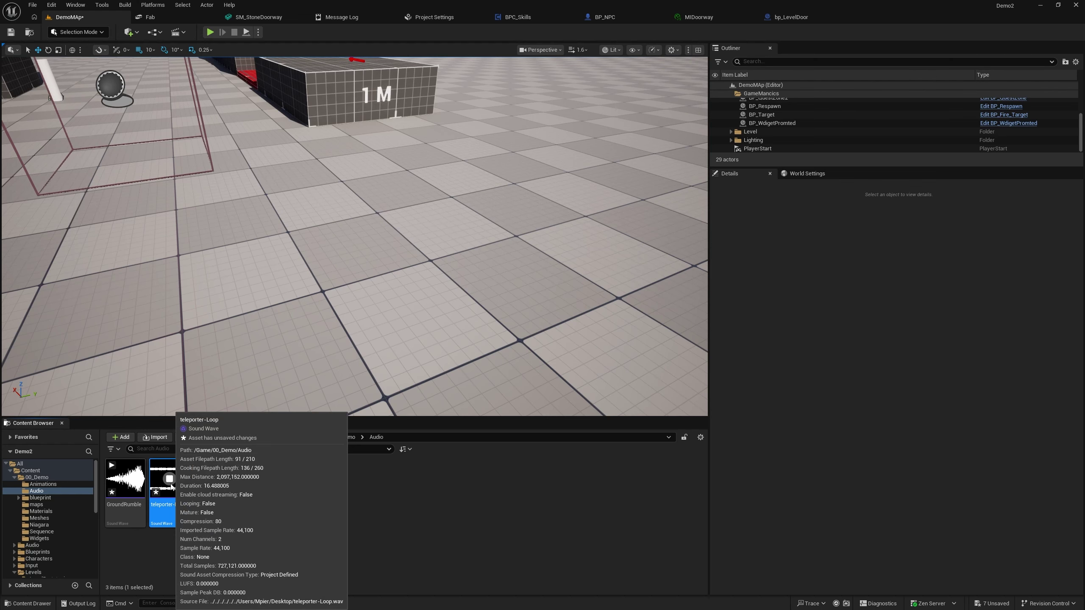
pyautogui.click(170, 480)
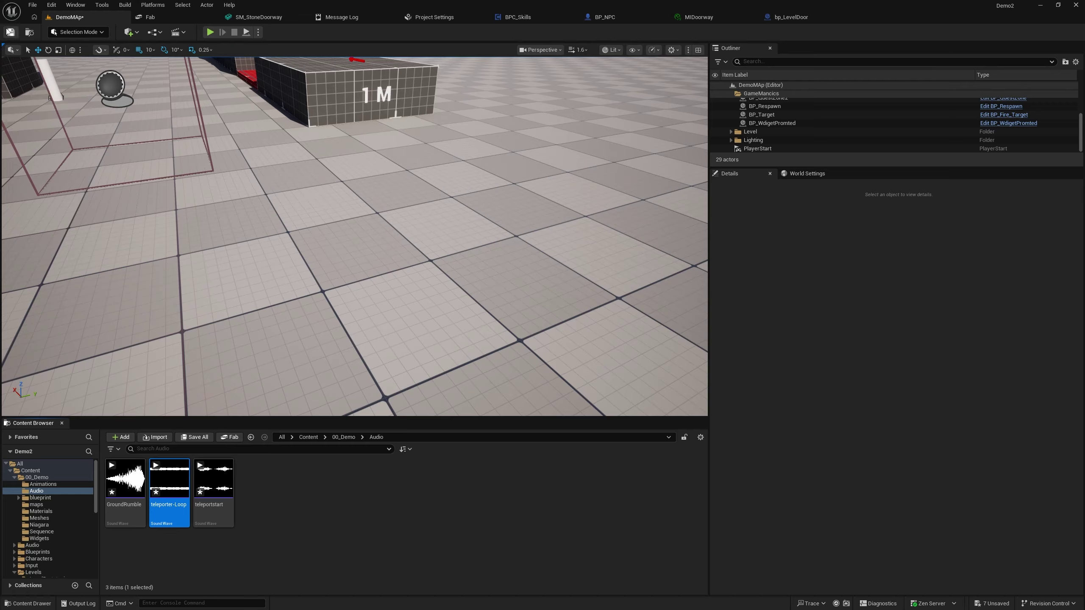
# Step: Save the DemoMap level and create a Sound Attenuation asset named SFX_Telporter in the Audio folder
pyautogui.click(11, 32)
pyautogui.rightClick(299, 504)
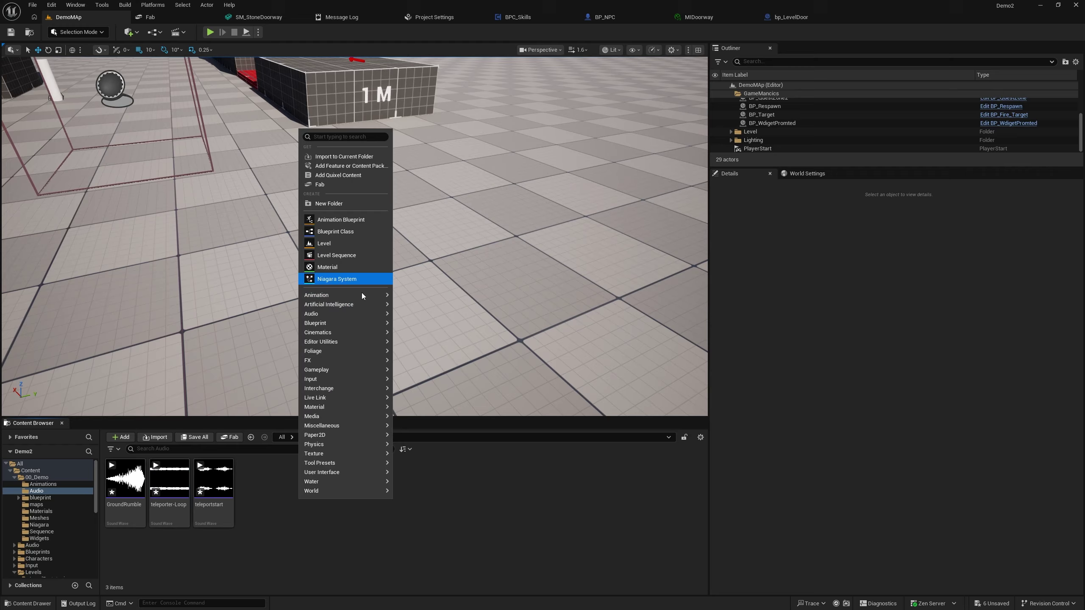
pyautogui.moveTo(351, 313)
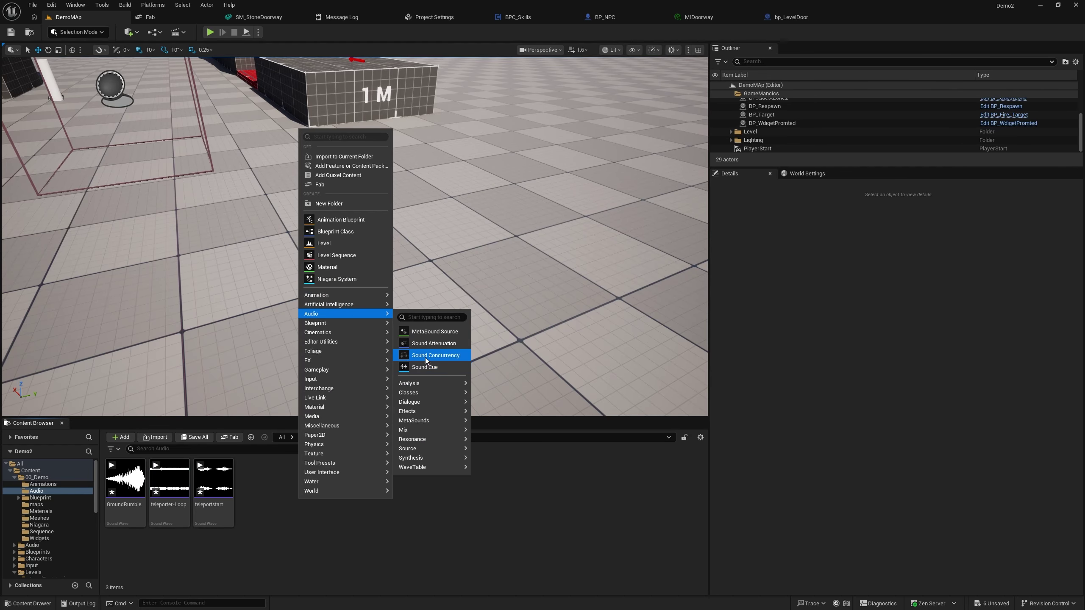
pyautogui.click(426, 343)
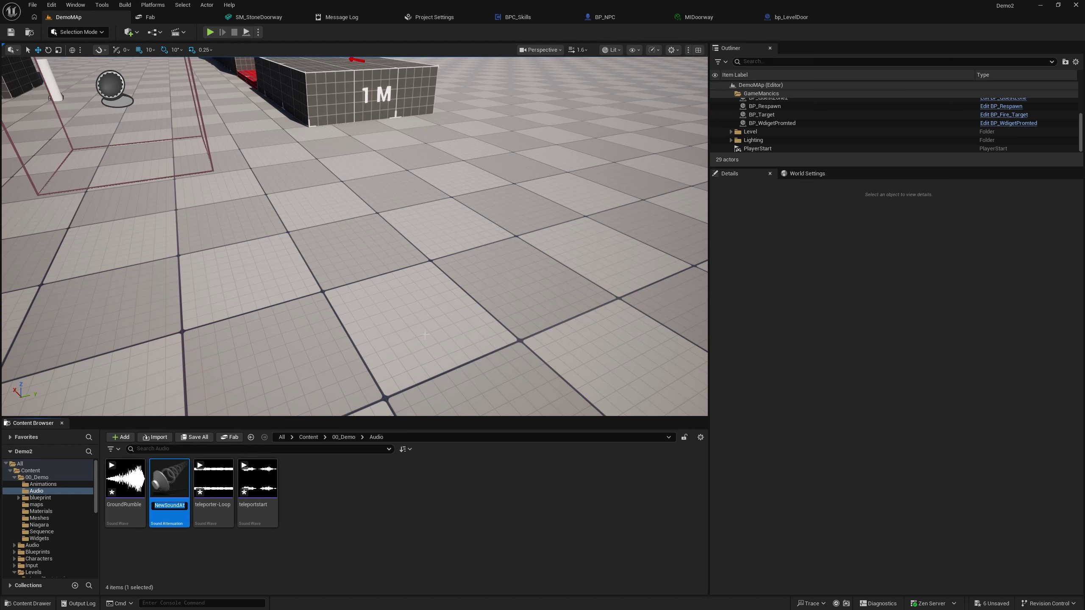
pyautogui.write('SFX_Telporter')
pyautogui.press('Return')
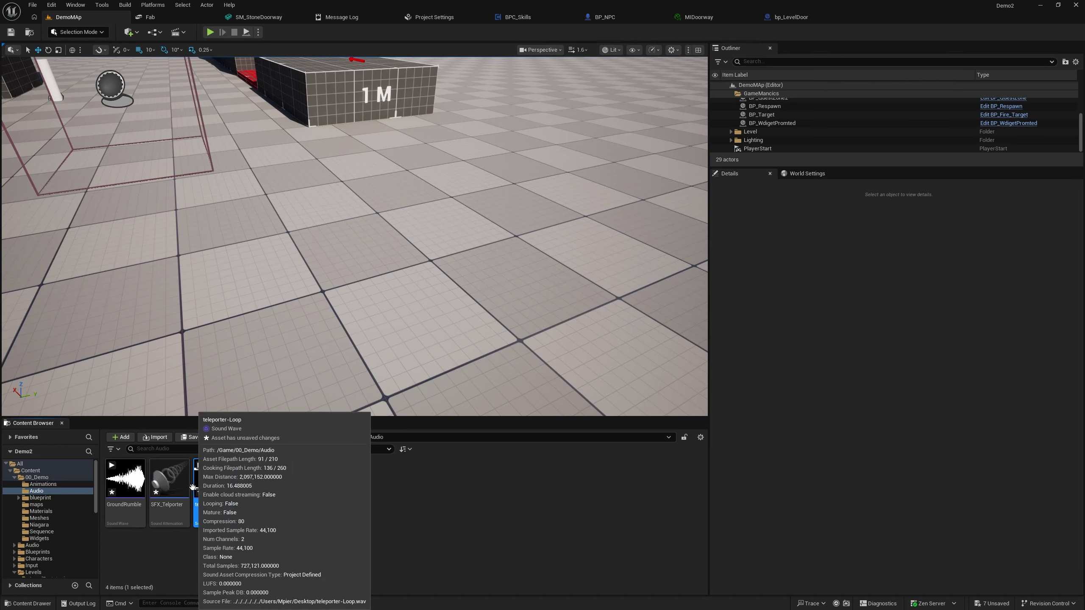
# Step: Open the SFX_Telporter attenuation asset and set its Inner Radius to 600 and Falloff Distance to 1200
pyautogui.doubleClick(167, 504)
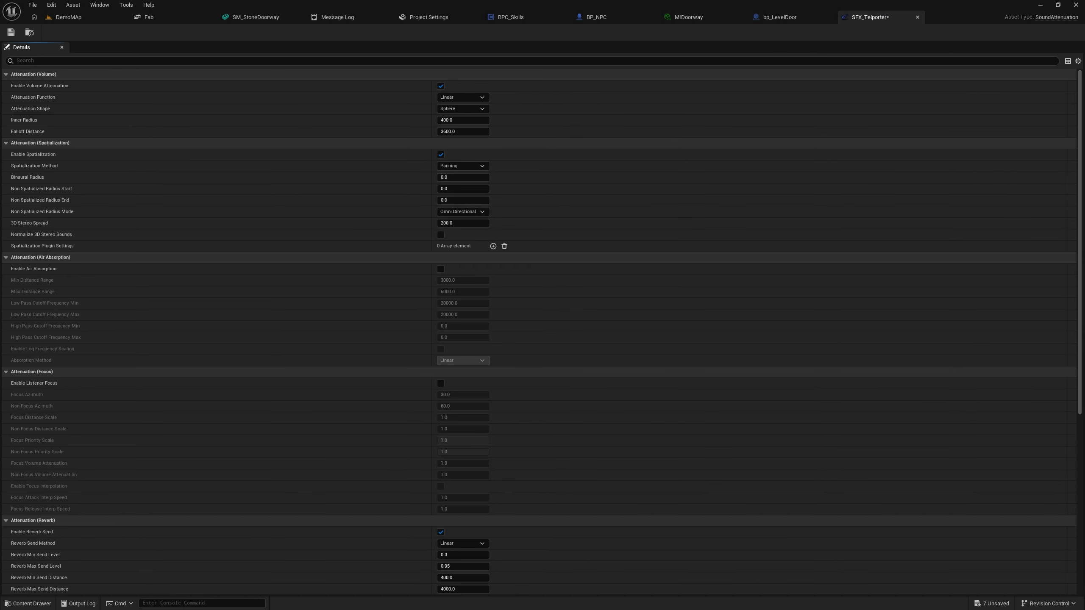
pyautogui.click(462, 122)
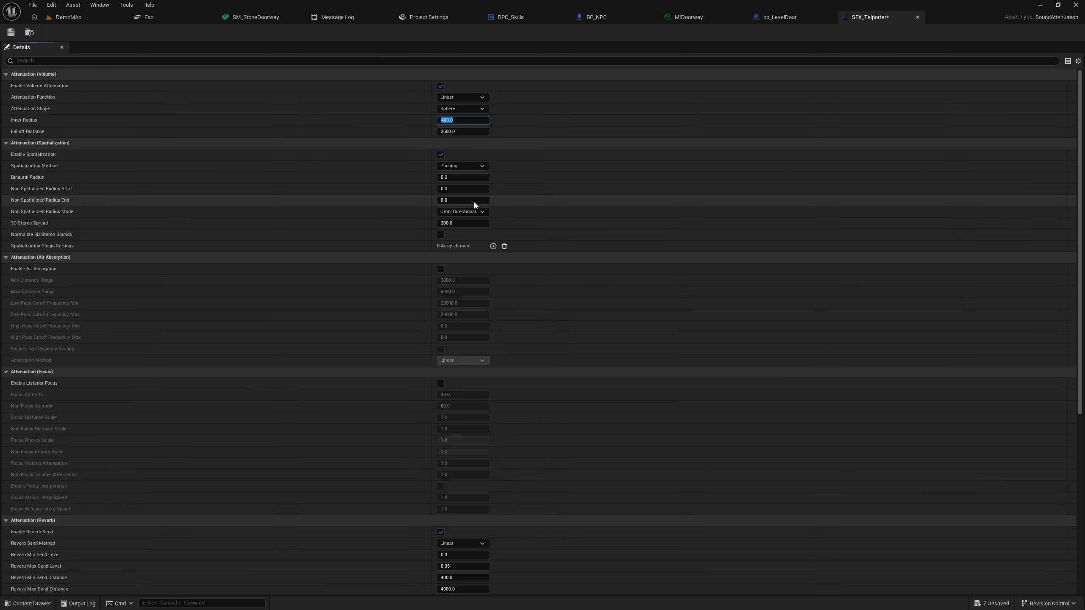
pyautogui.write('6')
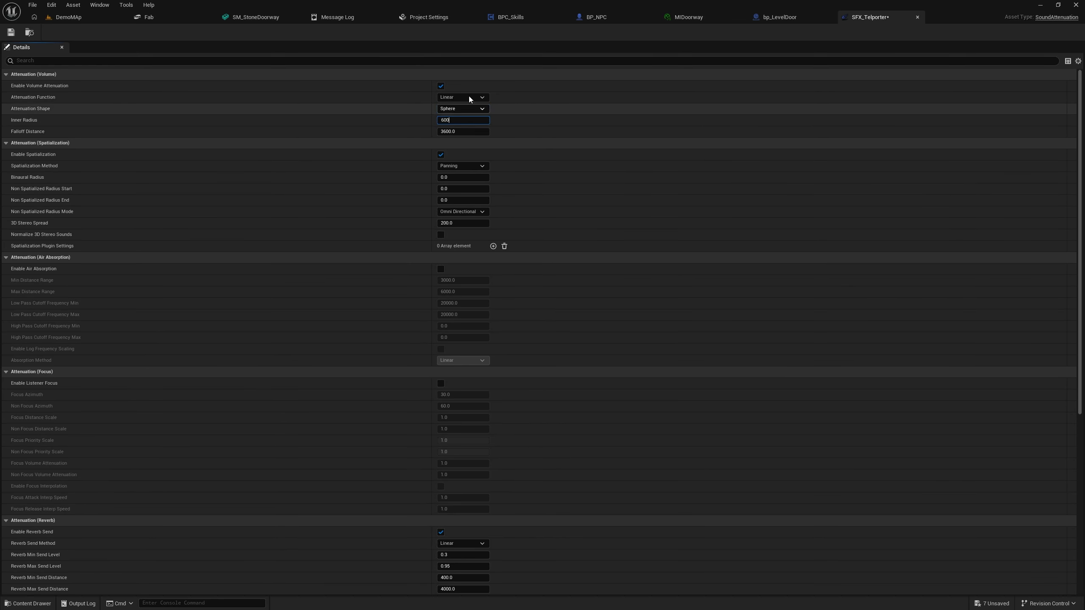
pyautogui.write('00')
pyautogui.click(441, 131)
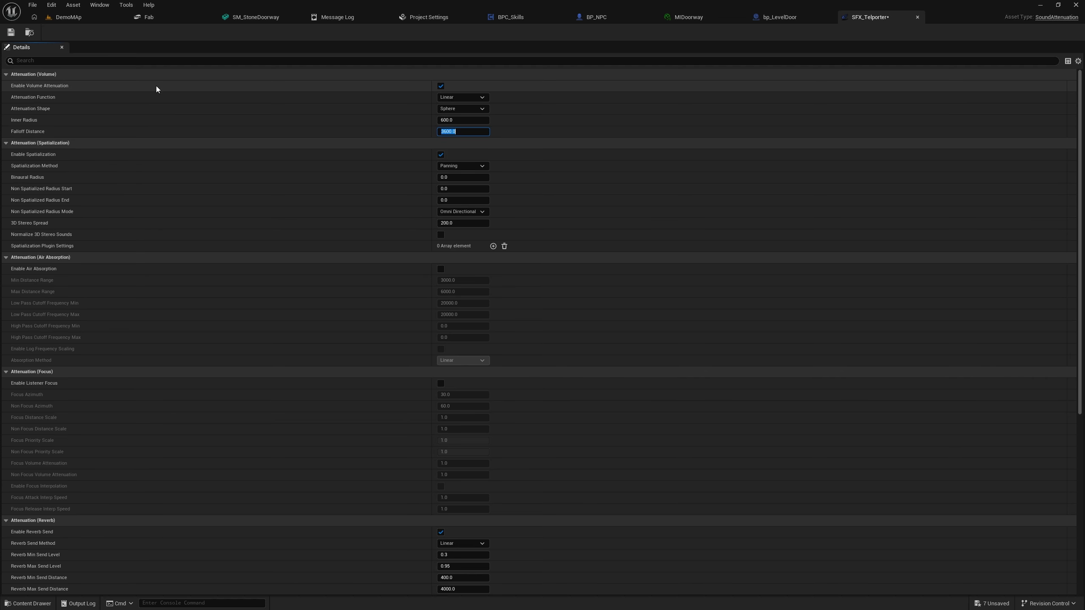
pyautogui.write('1200')
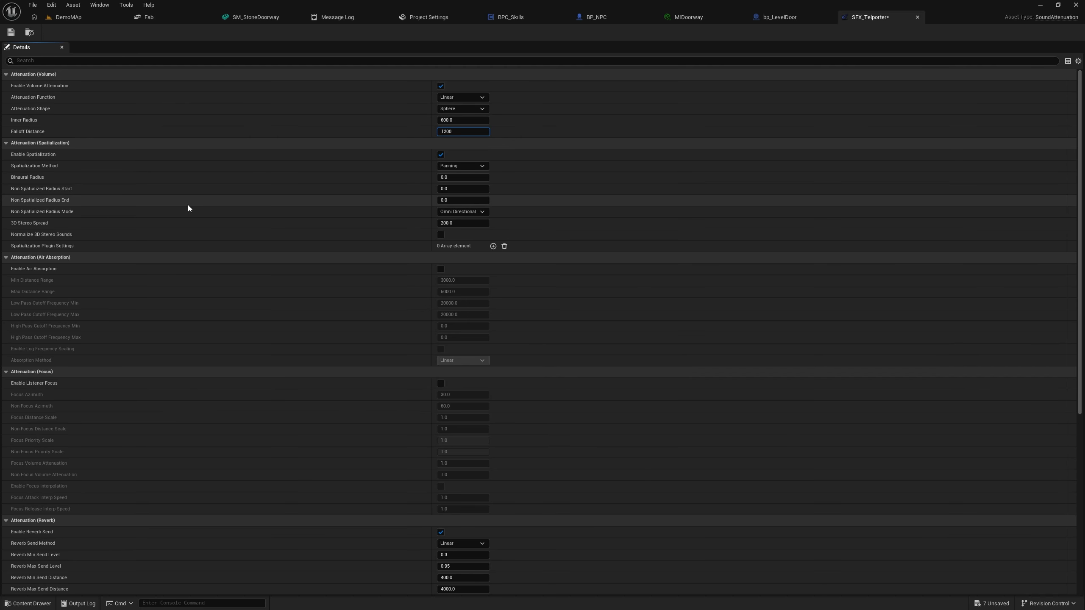
pyautogui.click(291, 144)
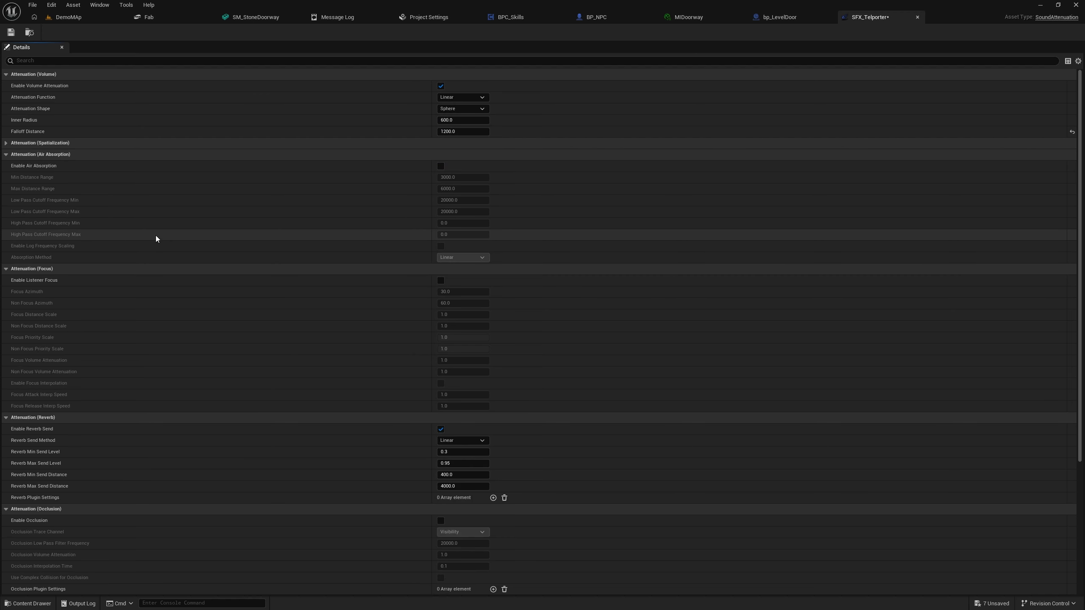
# Step: Set the inner radius of the SFX_Telporter sound attenuation to 500 and save the asset
pyautogui.scroll(-1, 199, 275)
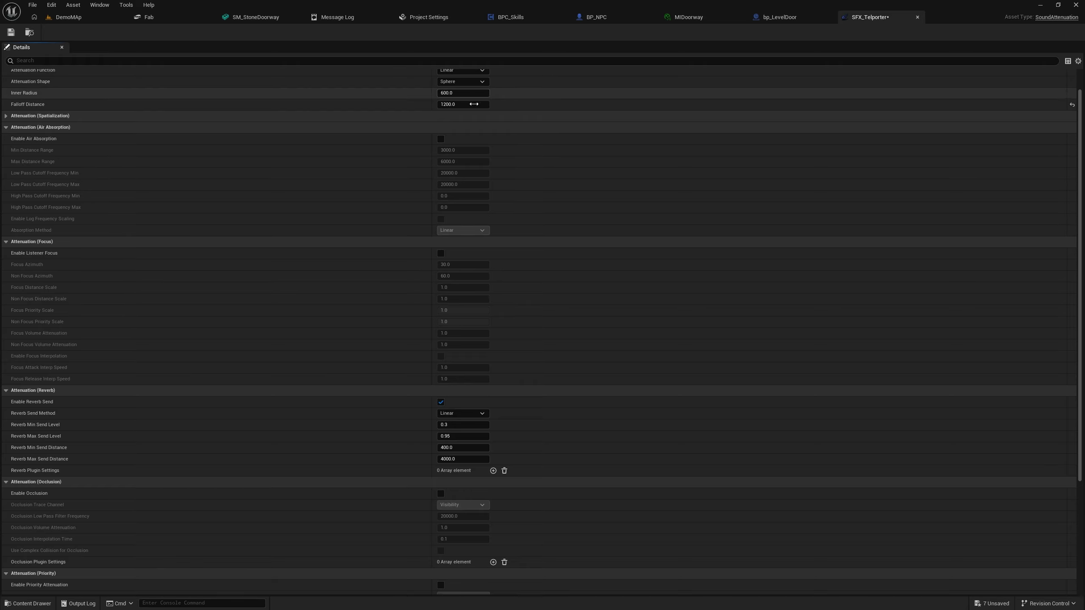
pyautogui.click(457, 93)
pyautogui.write('500')
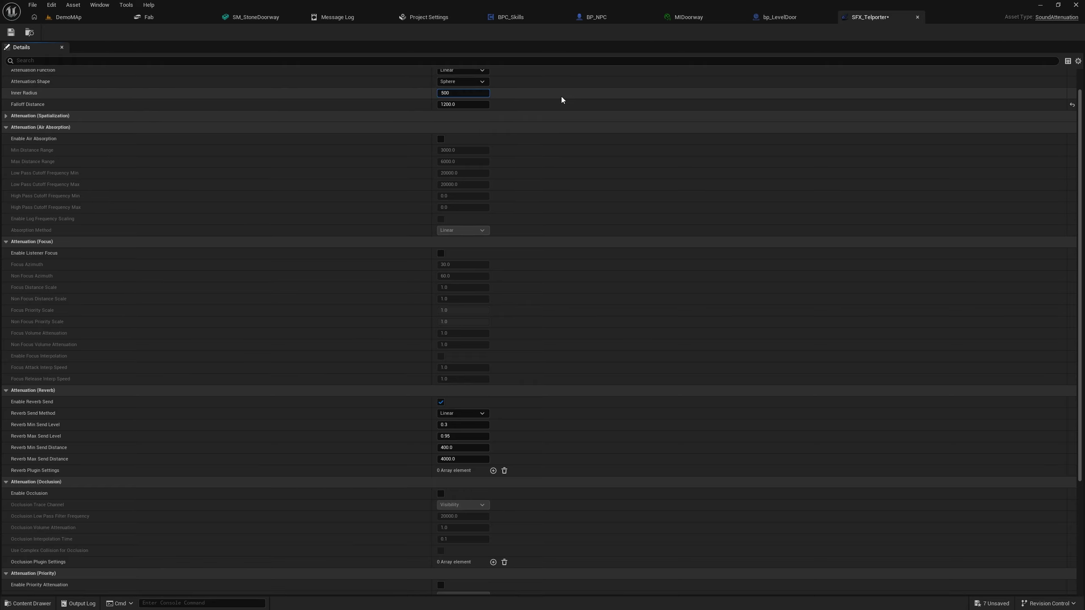
pyautogui.press('Tab')
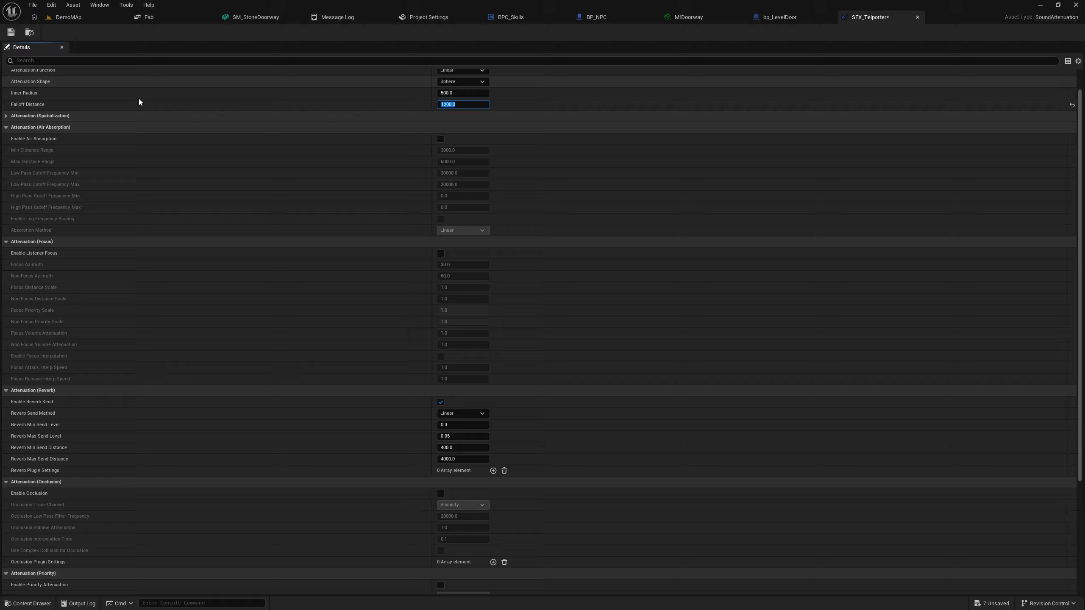
pyautogui.click(10, 33)
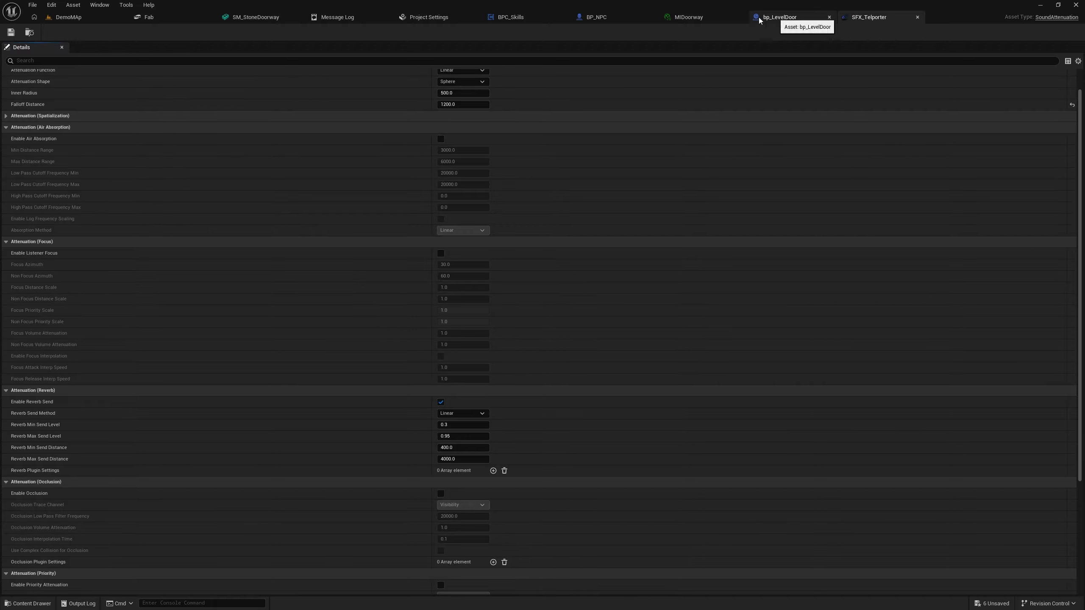
# Step: Assign SFX_Telporter as the attenuation settings of the Audio component in bp_LevelDoor
pyautogui.click(780, 17)
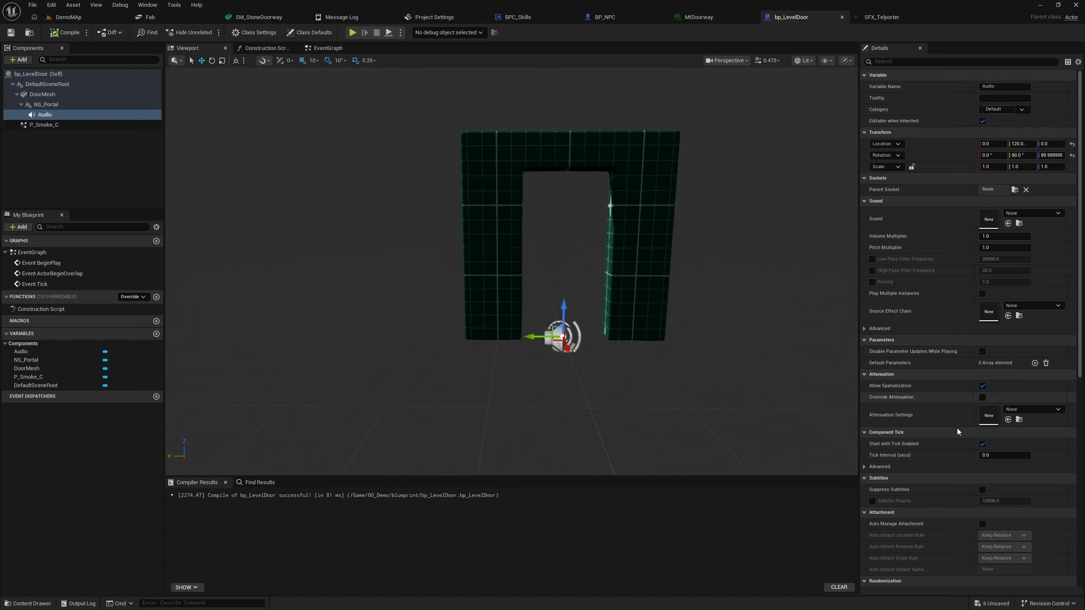
pyautogui.click(1029, 410)
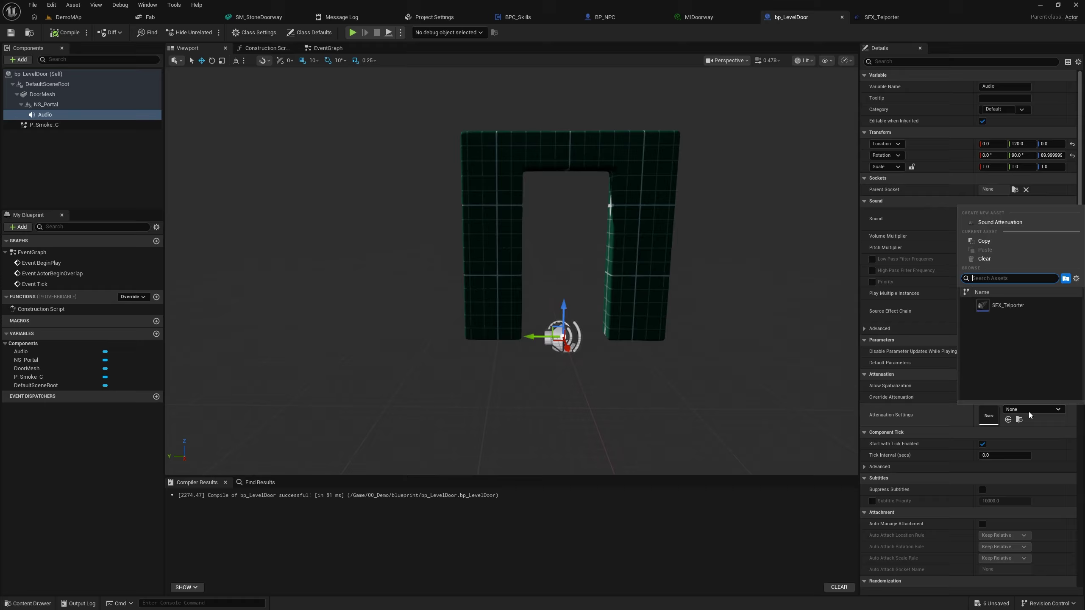
pyautogui.click(999, 295)
pyautogui.click(1026, 215)
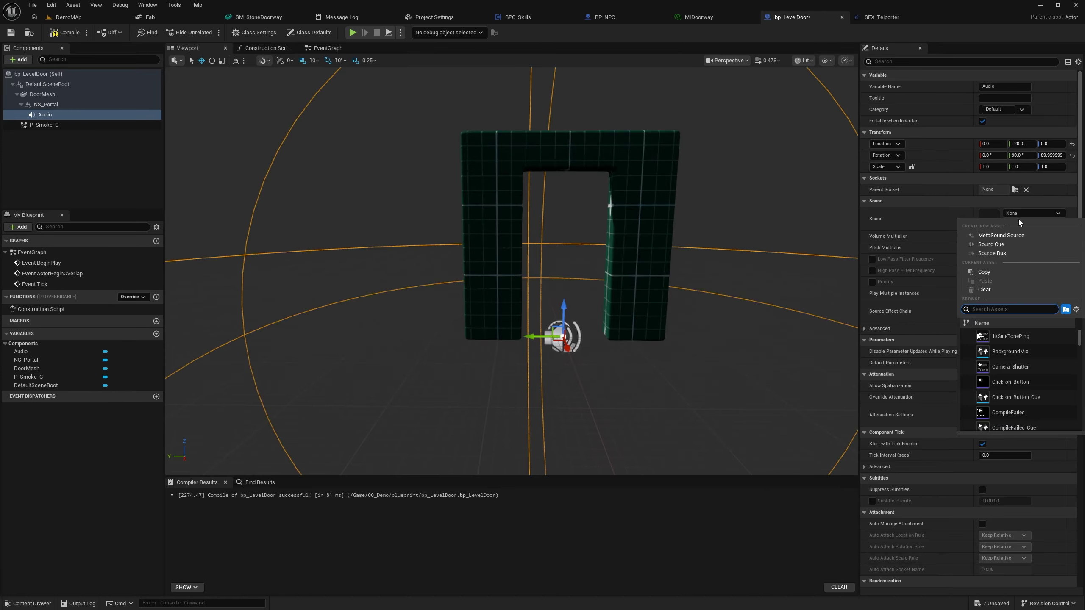
pyautogui.click(547, 423)
# Step: Open the teleporter-Loop sound wave from the 00_Demo Audio folder, enable looping and save it
pyautogui.hotkey('ctrl', 'space')
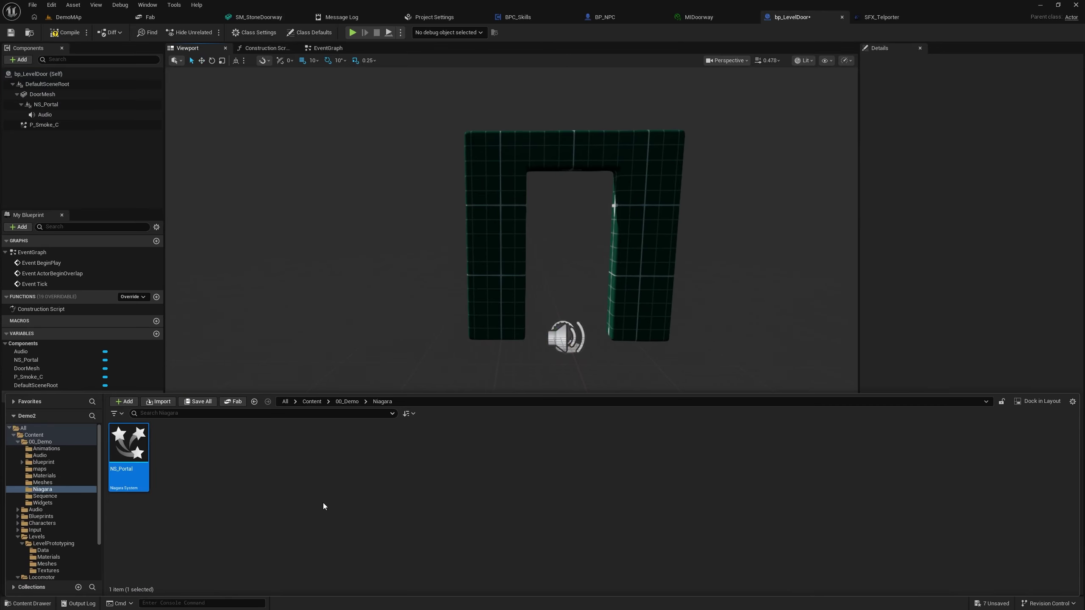
pyautogui.click(43, 462)
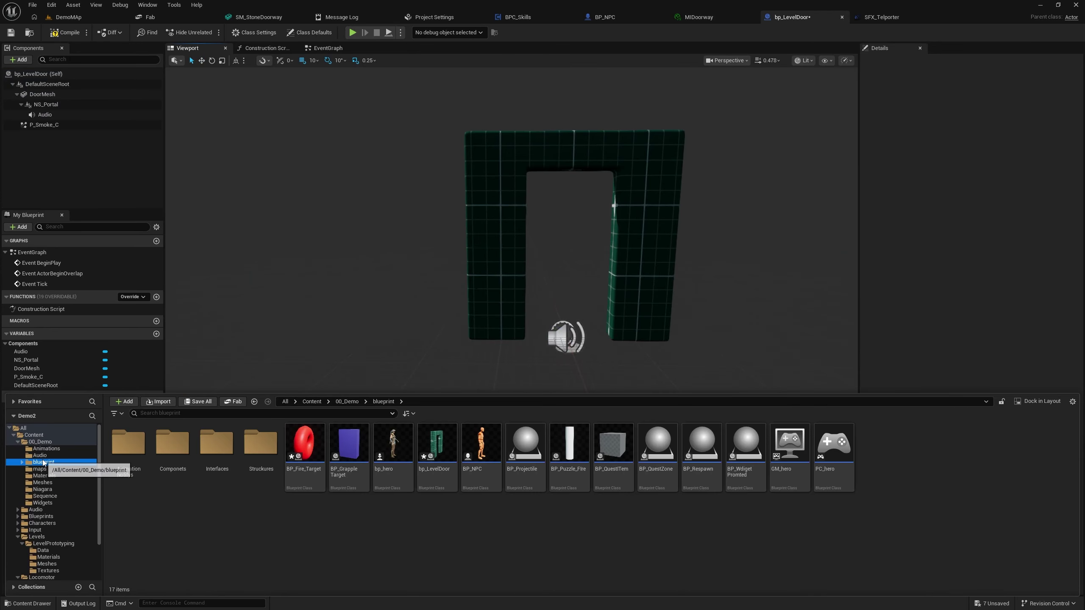
pyautogui.click(40, 455)
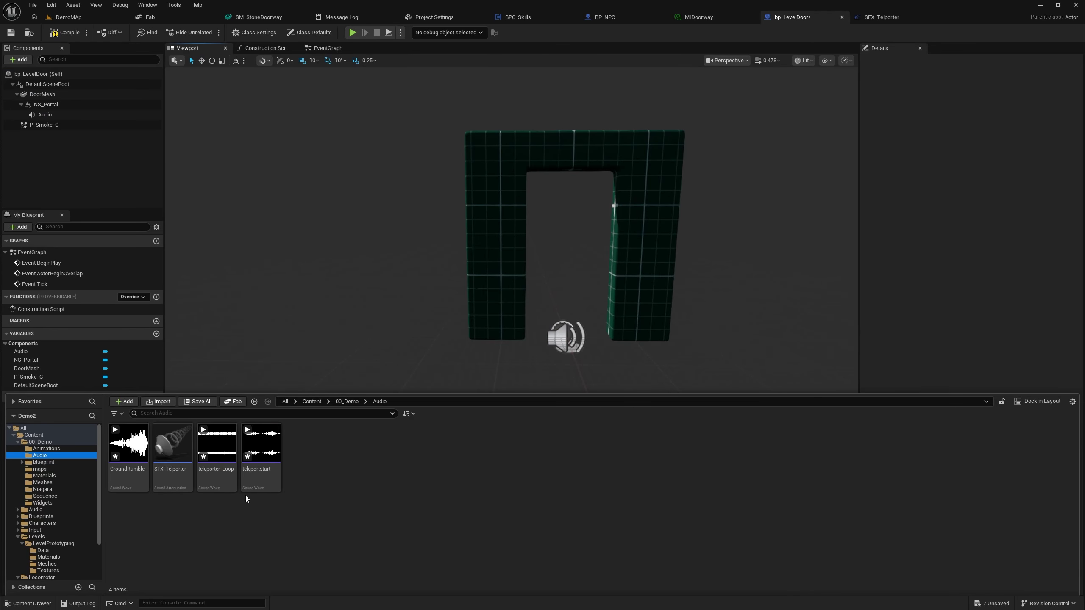
pyautogui.click(217, 477)
pyautogui.doubleClick(217, 477)
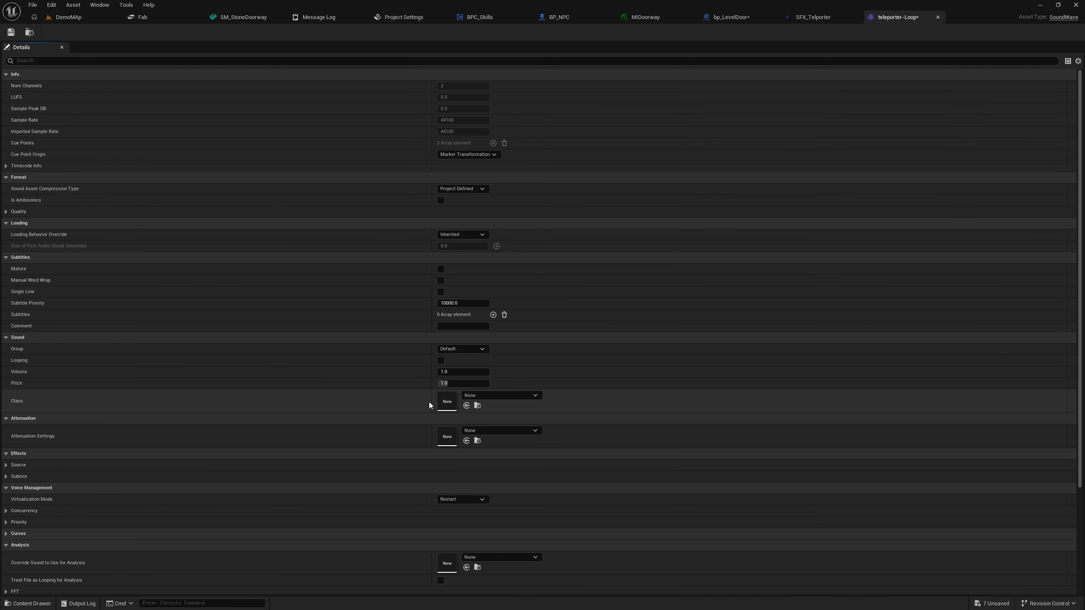
pyautogui.click(440, 360)
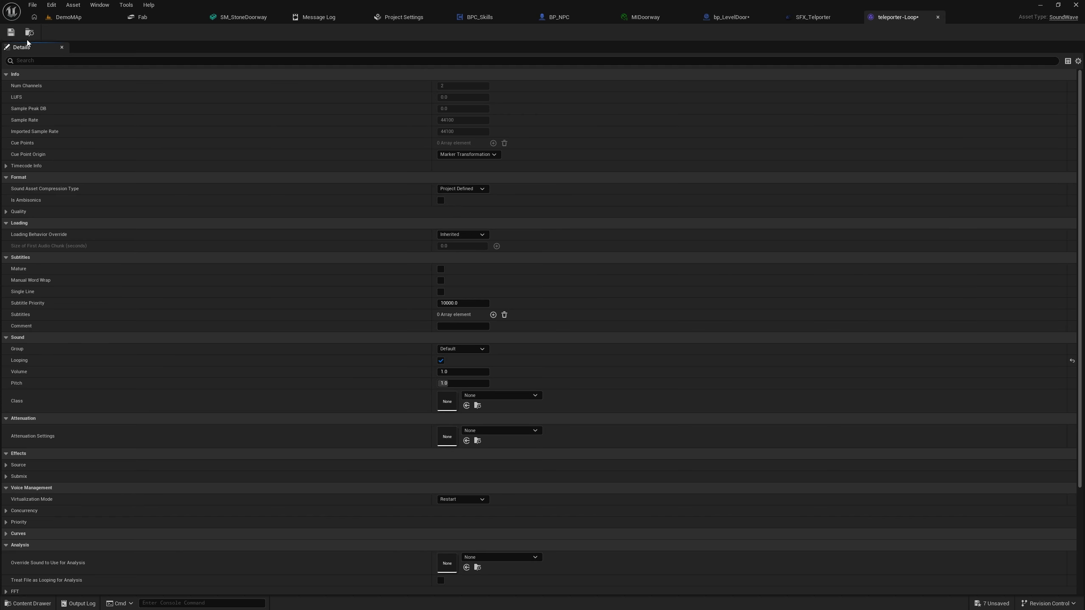
pyautogui.click(16, 36)
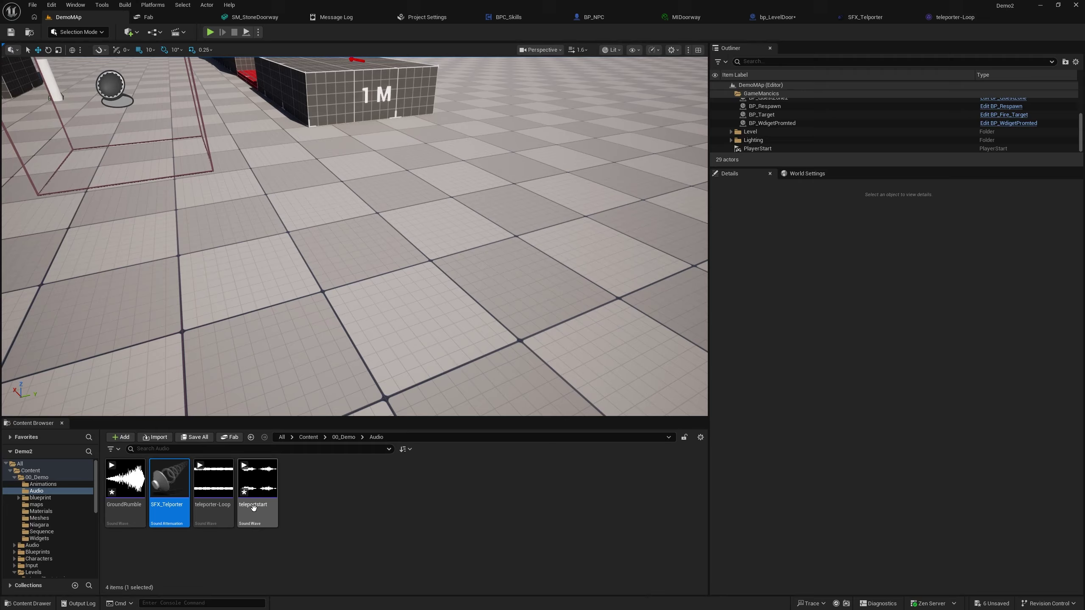
# Step: Assign the teleporter-Loop sound wave to the Audio component of bp_LevelDoor, closing the two sound asset editors
pyautogui.click(216, 492)
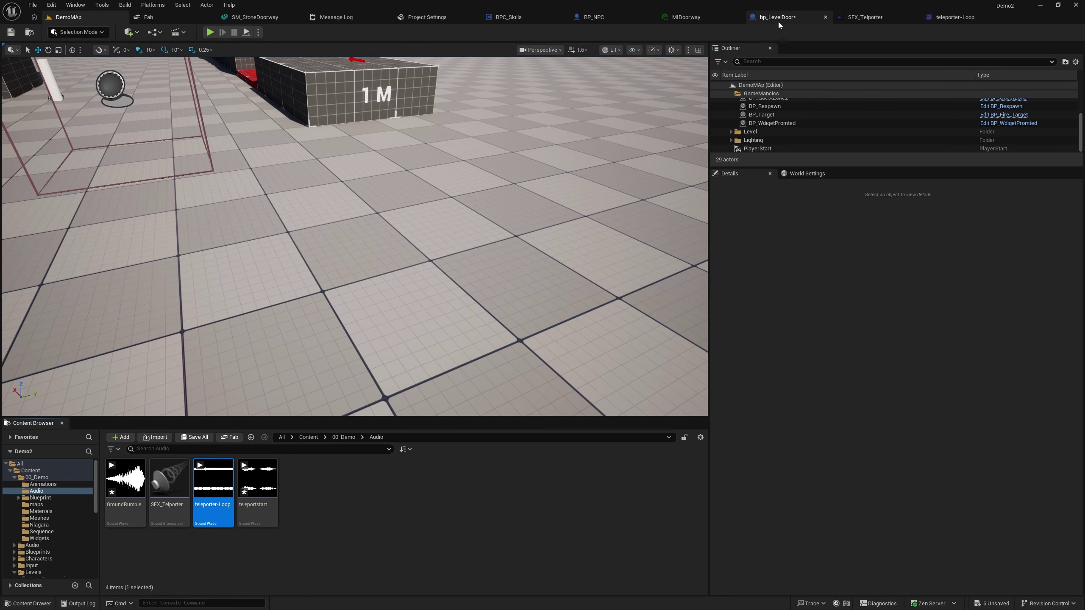
pyautogui.click(1000, 19)
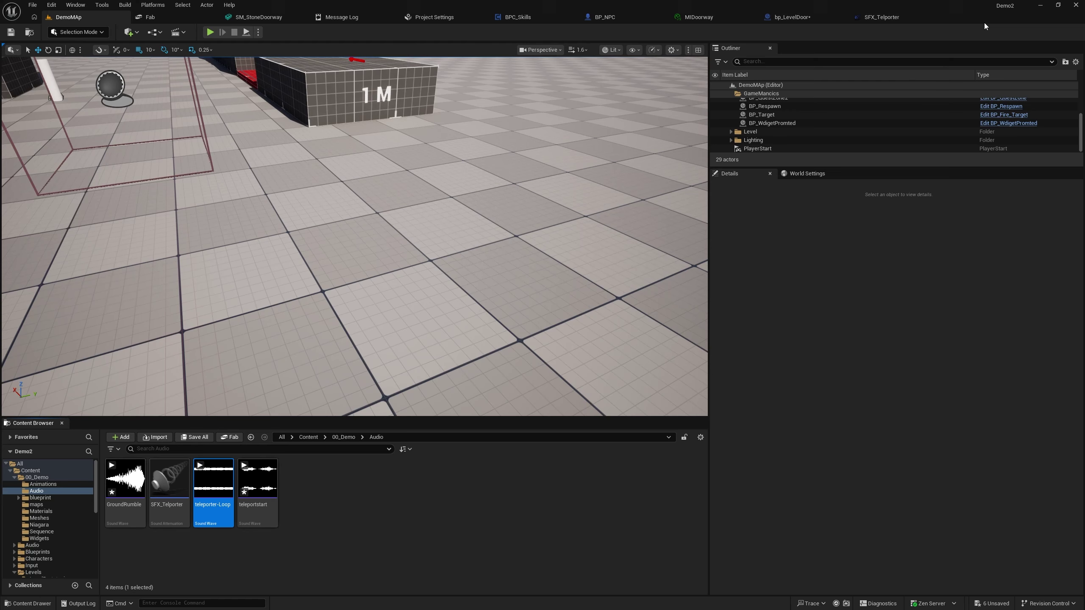
pyautogui.click(933, 18)
pyautogui.click(820, 16)
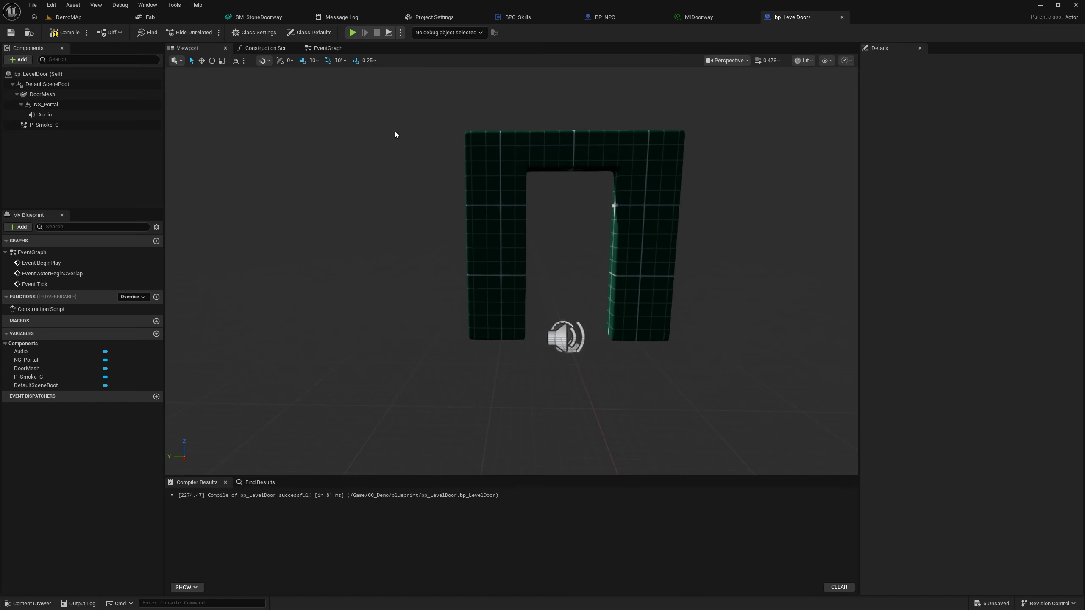
pyautogui.click(43, 114)
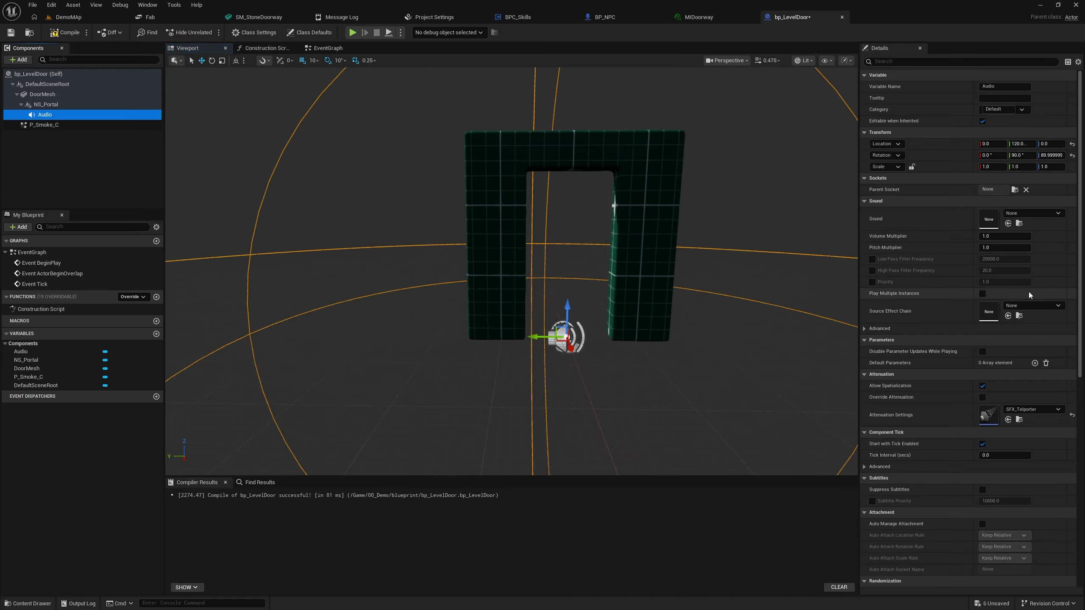
pyautogui.click(1008, 224)
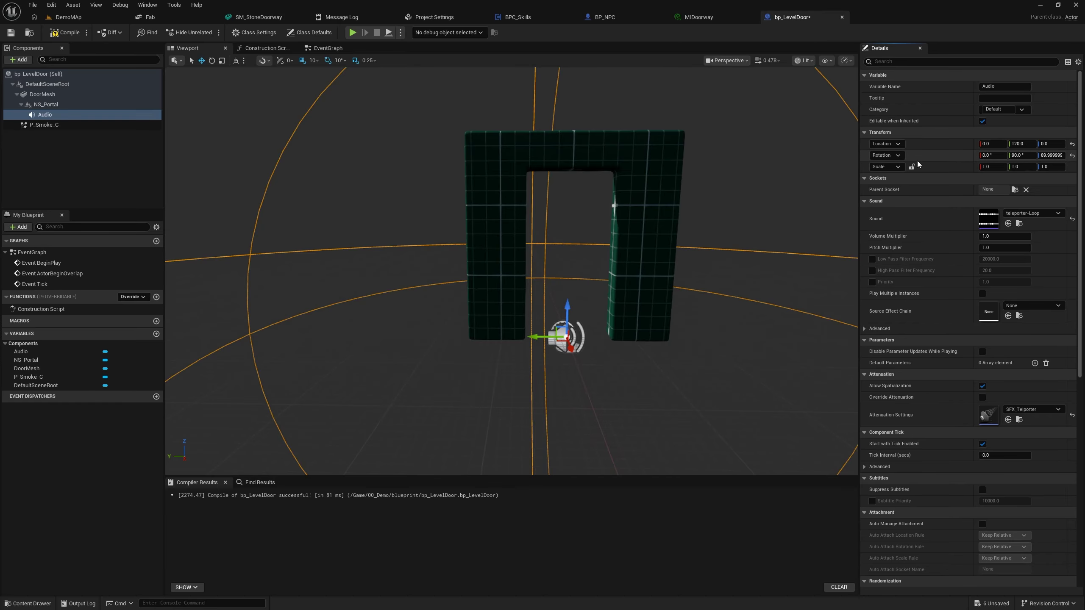
# Step: Disable Auto Activate on the Audio component, then compile and save the bp_LevelDoor blueprint
pyautogui.scroll(-10, 975, 240)
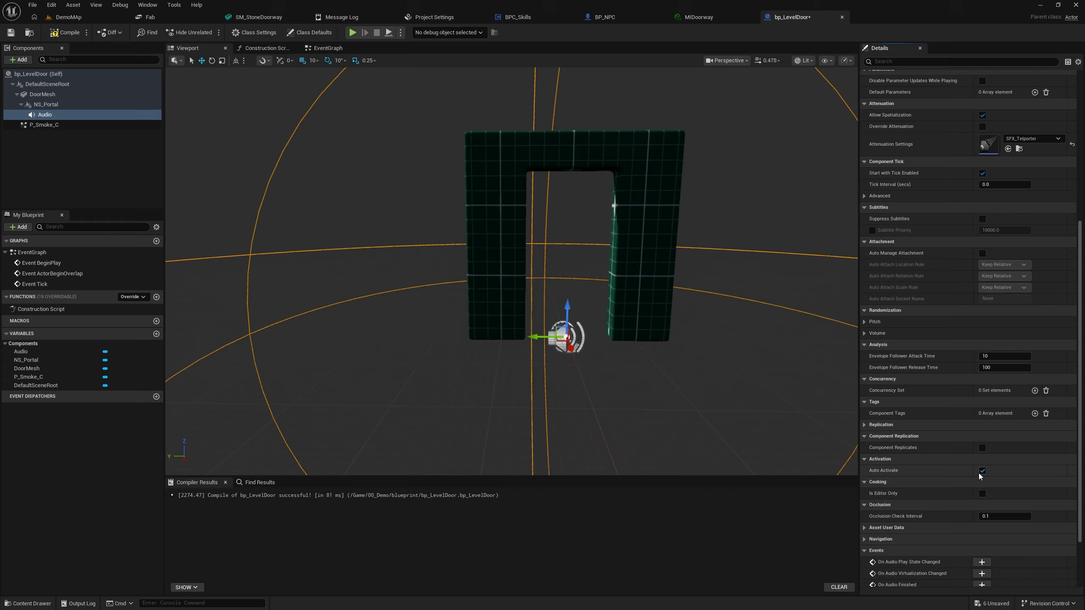
pyautogui.click(982, 471)
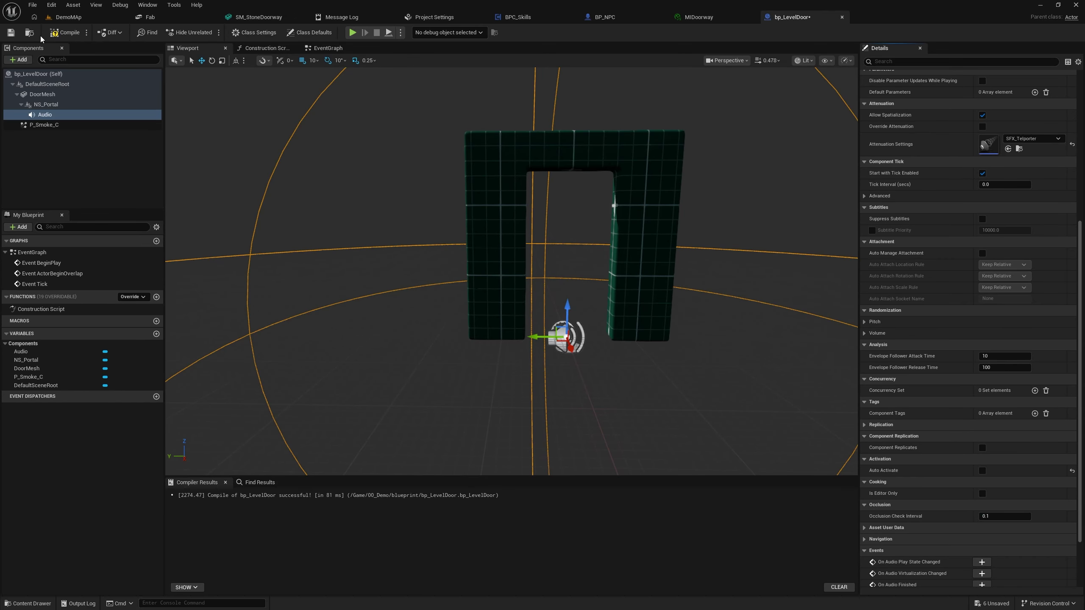
pyautogui.click(65, 34)
pyautogui.click(10, 33)
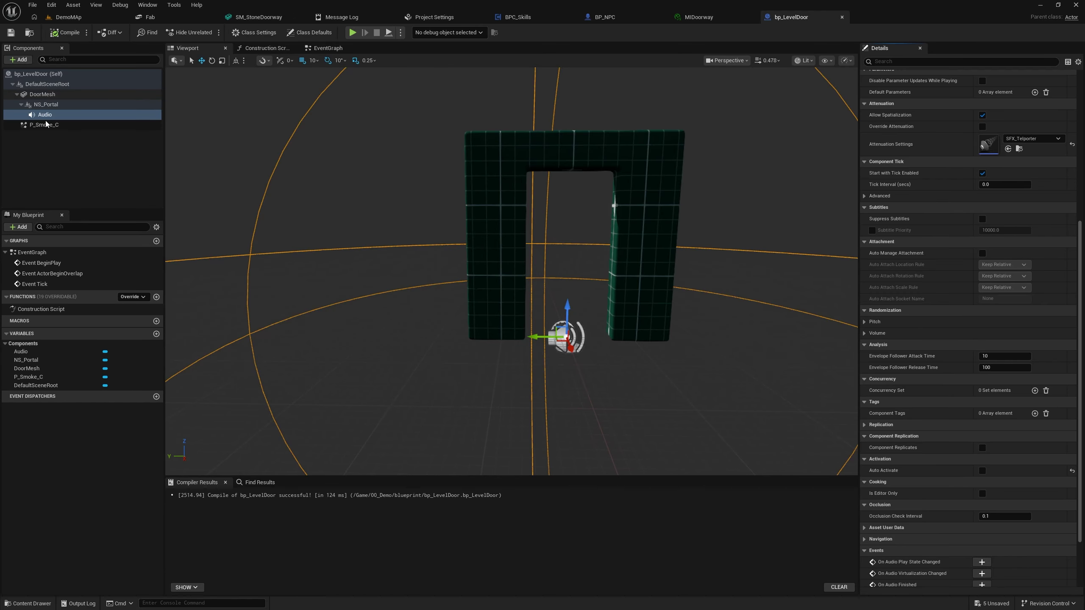
pyautogui.click(82, 184)
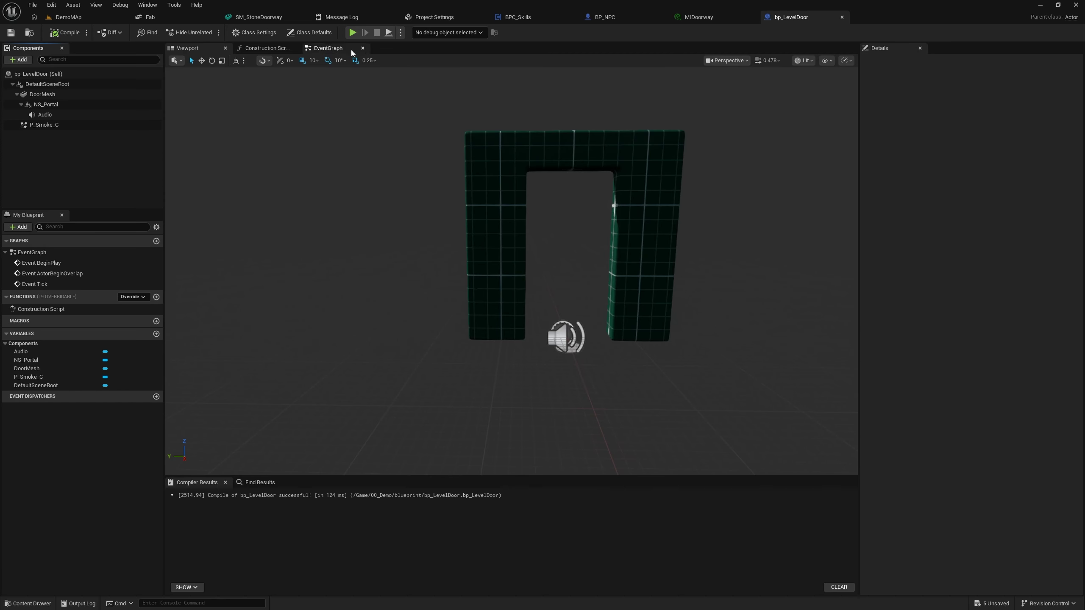
pyautogui.click(324, 49)
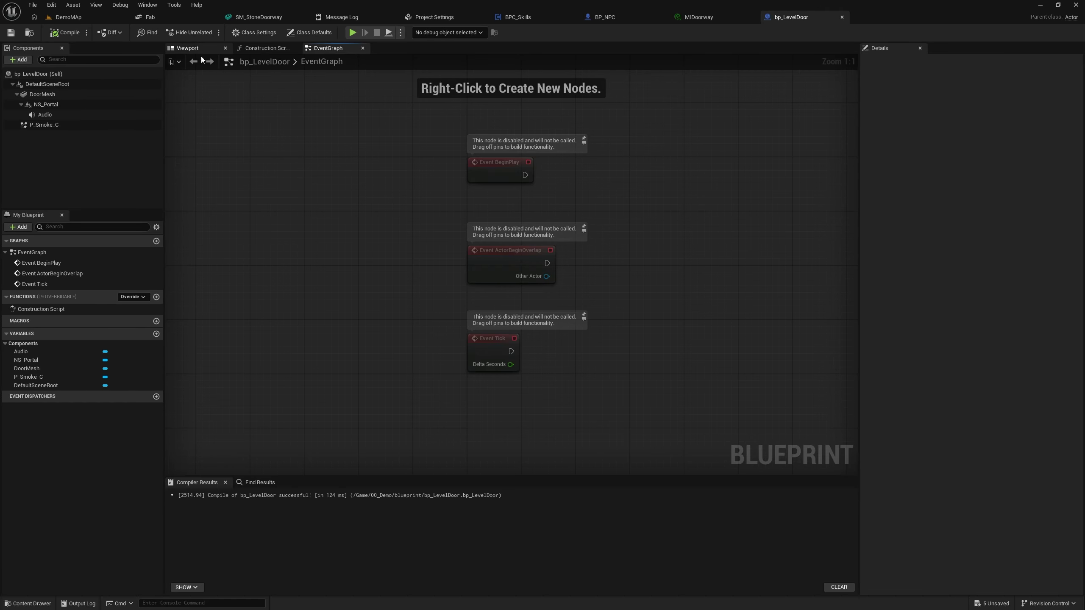
pyautogui.click(186, 49)
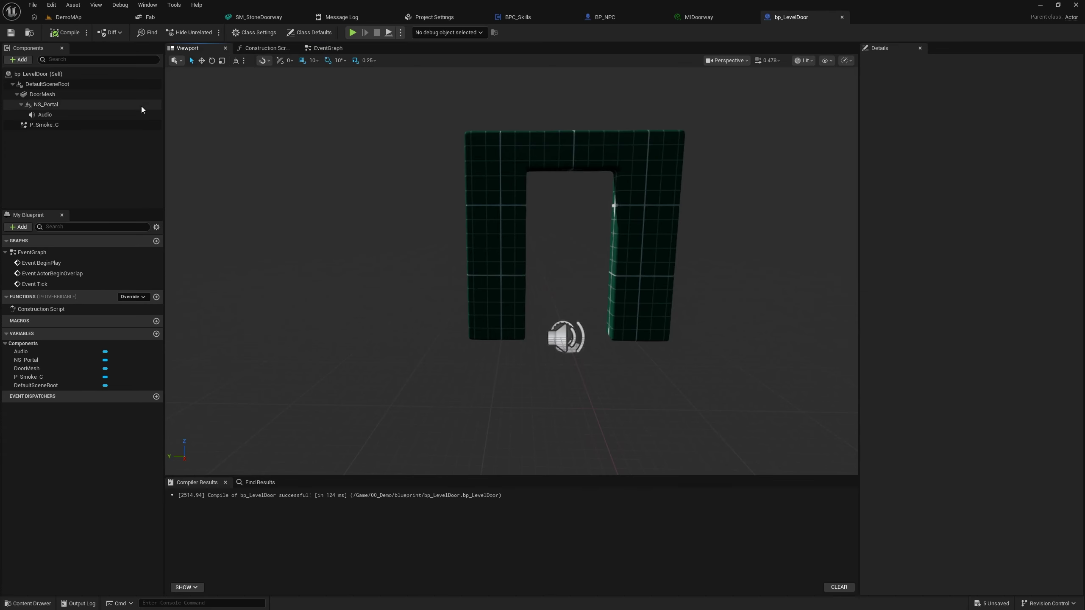
# Step: Lower the DoorMesh component to a Z location of -310, checking in the front view that it sits below the root origin
pyautogui.click(56, 95)
pyautogui.scroll(3, 1060, 252)
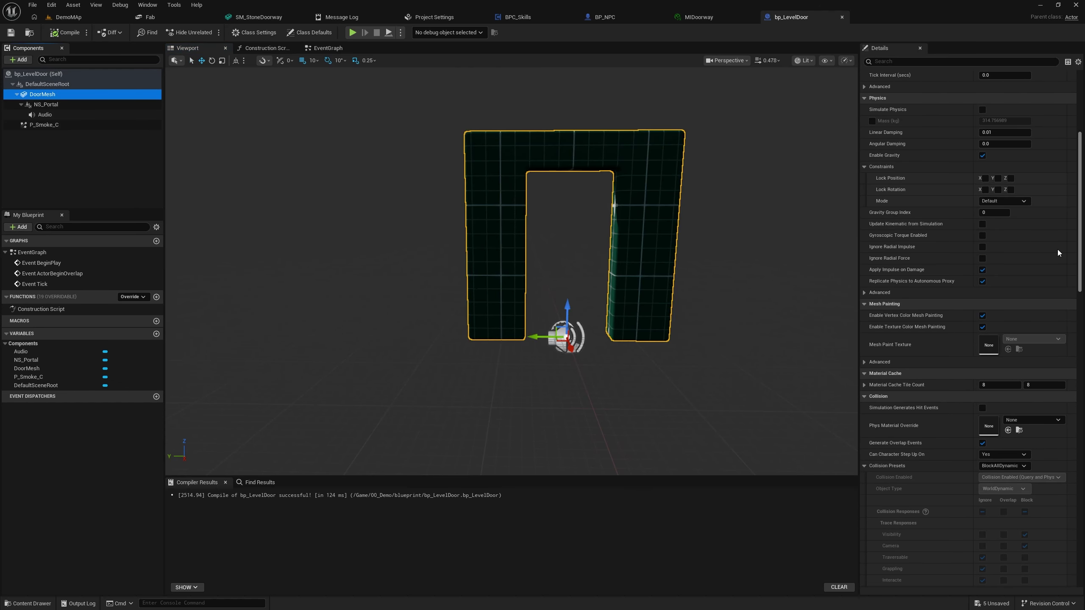
pyautogui.scroll(8, 1077, 182)
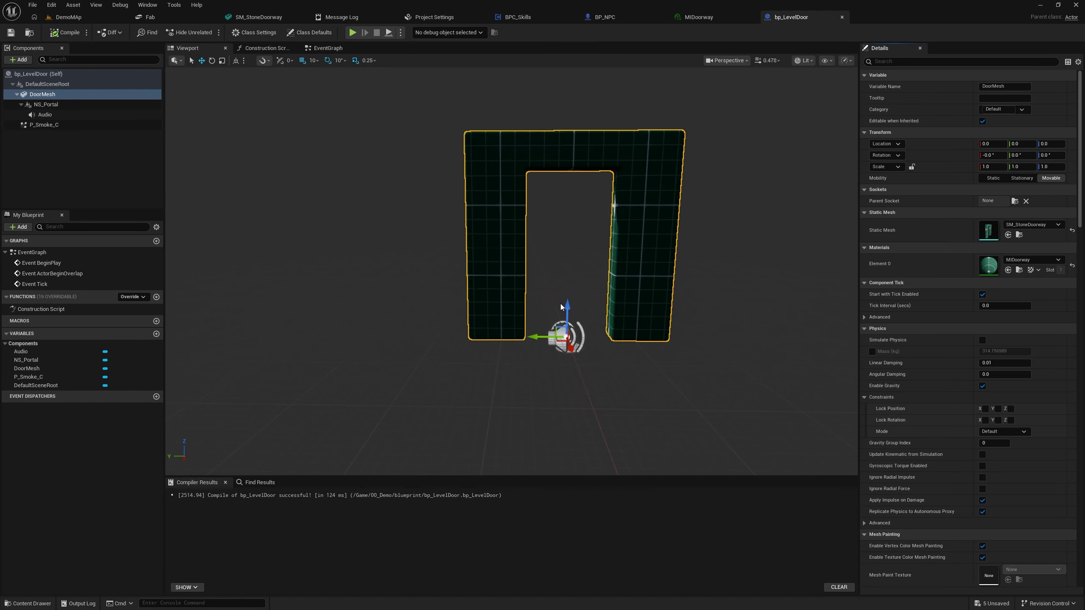
pyautogui.moveTo(564, 304); pyautogui.dragTo(564, 503)
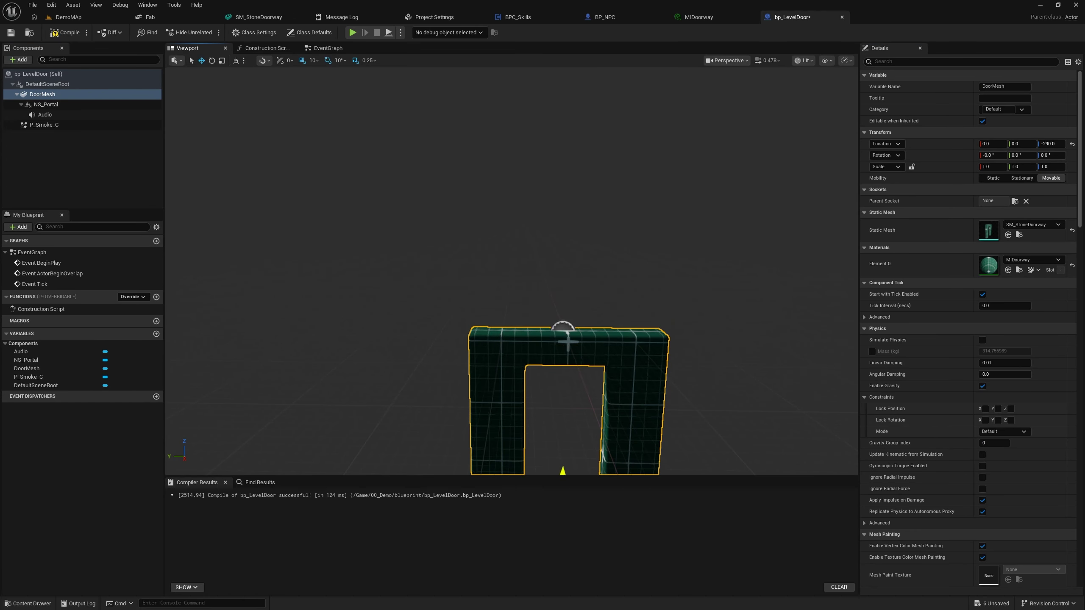
pyautogui.click(804, 61)
pyautogui.click(726, 60)
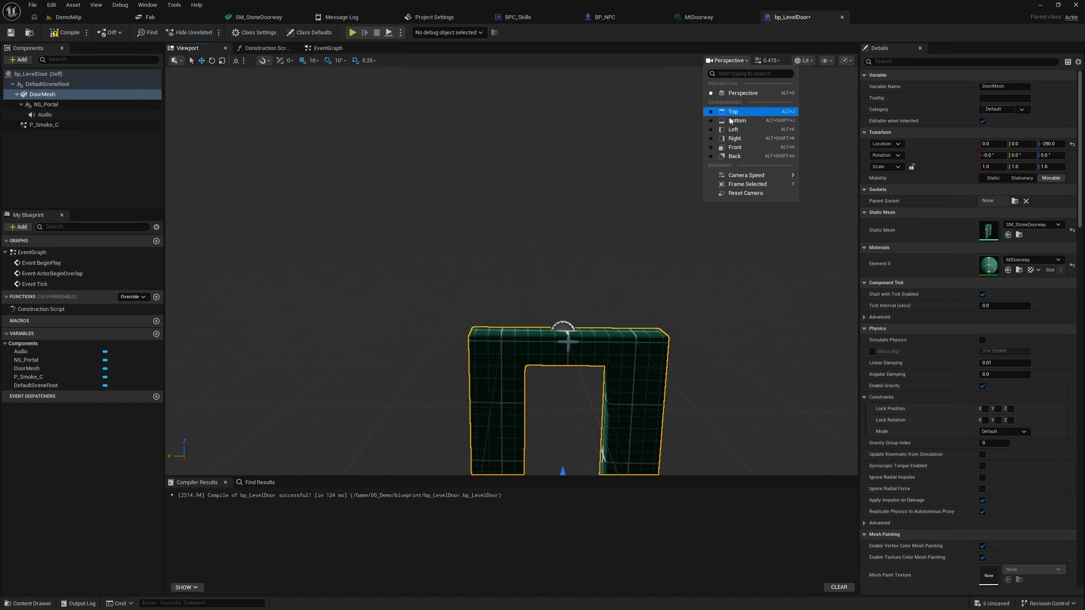
pyautogui.click(733, 147)
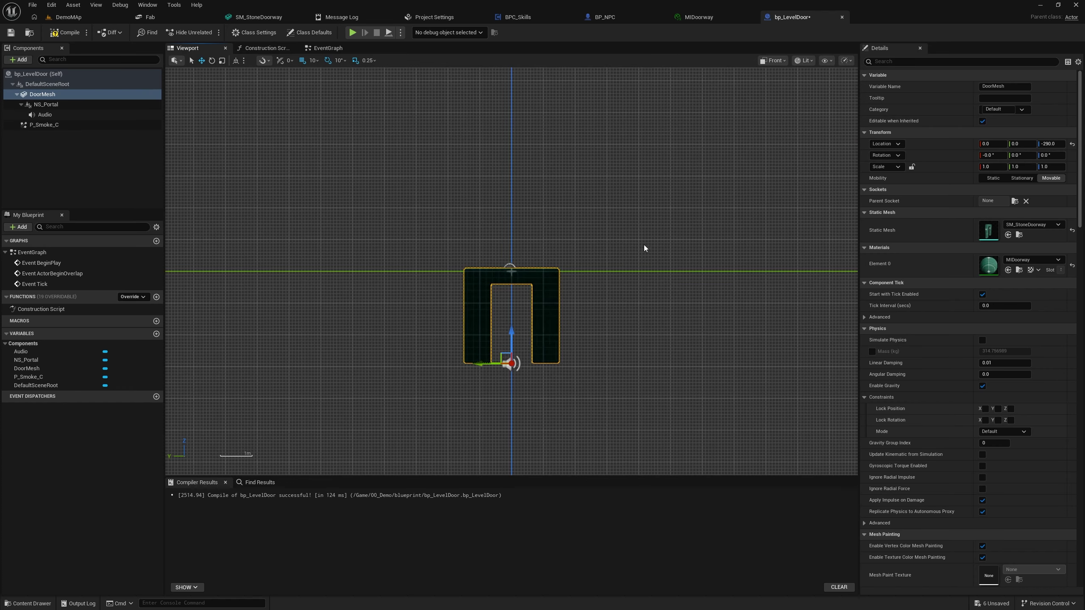
pyautogui.moveTo(507, 339); pyautogui.dragTo(551, 342)
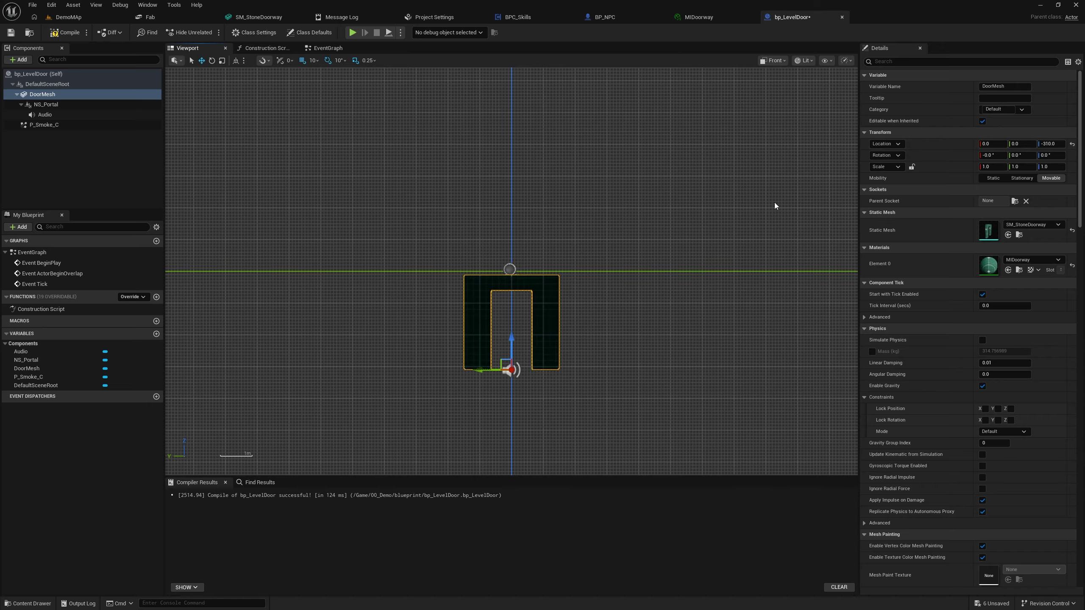
pyautogui.click(1043, 144)
pyautogui.click(763, 61)
pyautogui.click(785, 94)
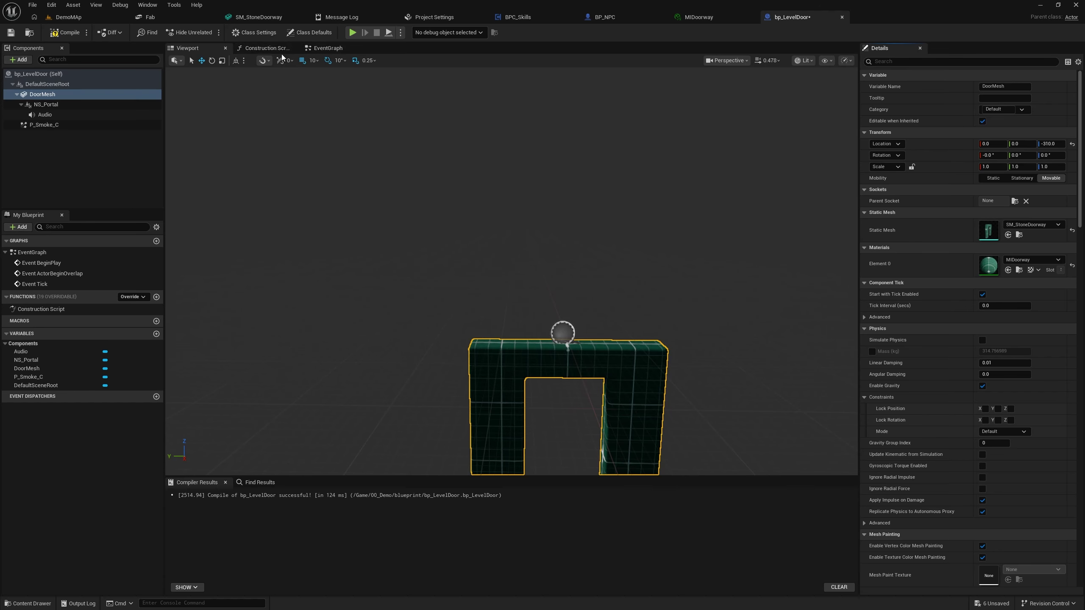
# Step: Add a custom event named StartRevealeDoor to the event graph of bp_LevelDoor
pyautogui.click(328, 48)
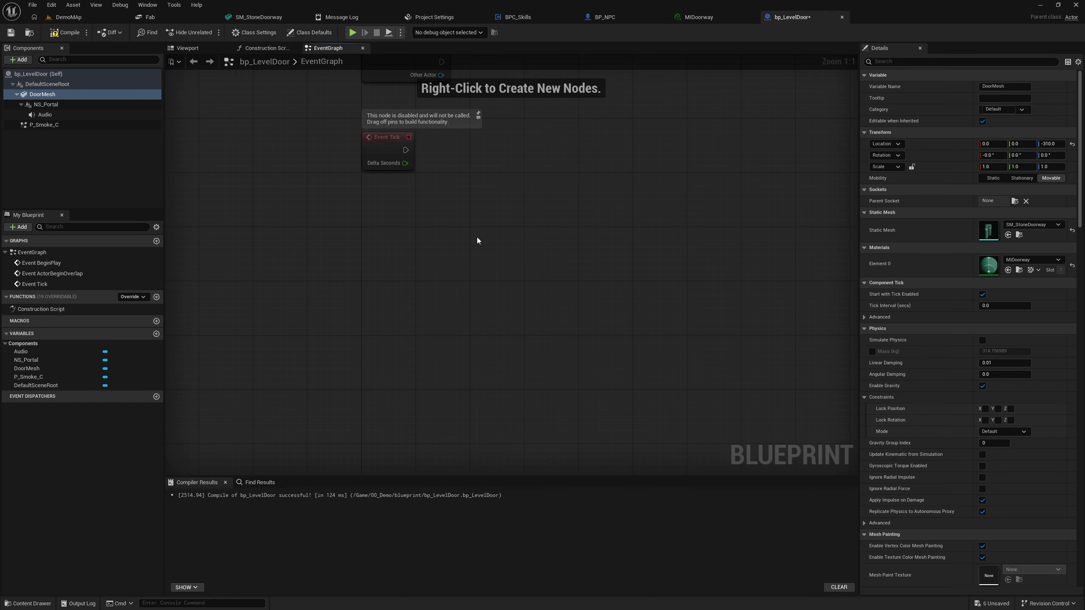
pyautogui.rightClick(452, 302)
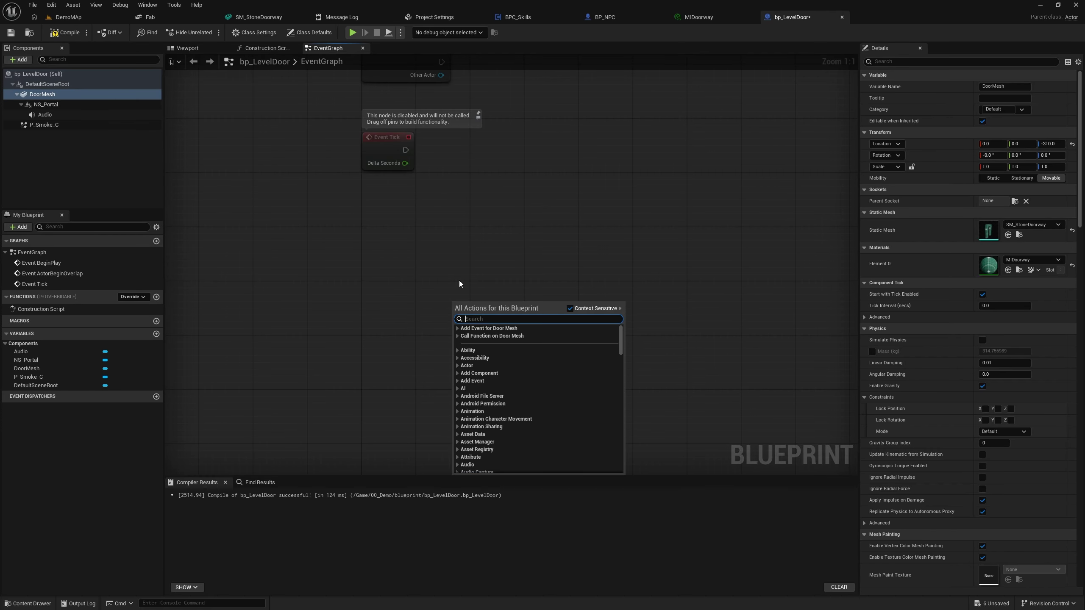
pyautogui.write('custo')
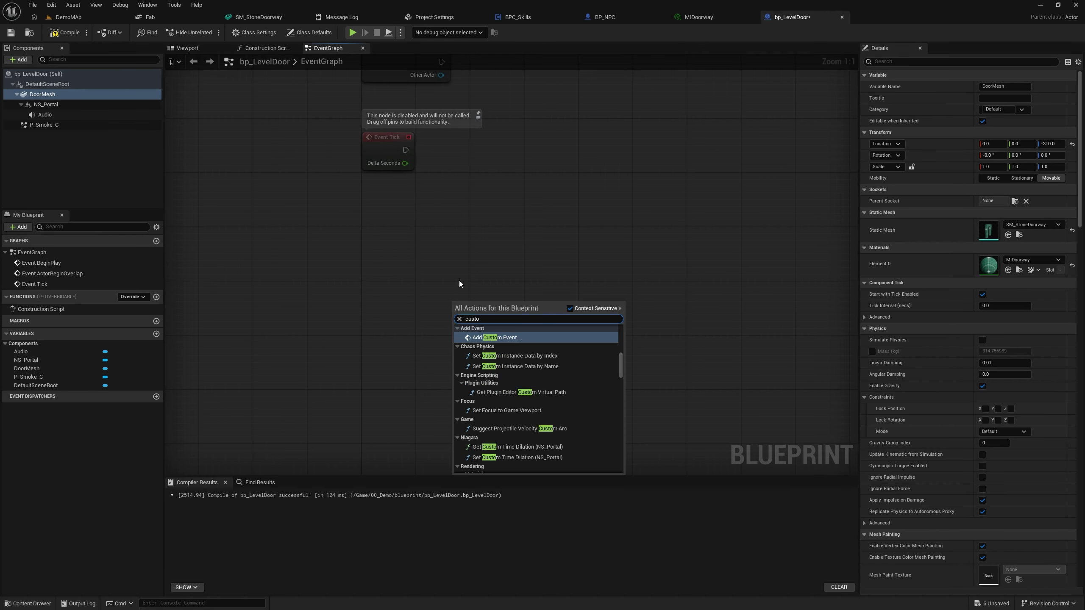
pyautogui.press('Return')
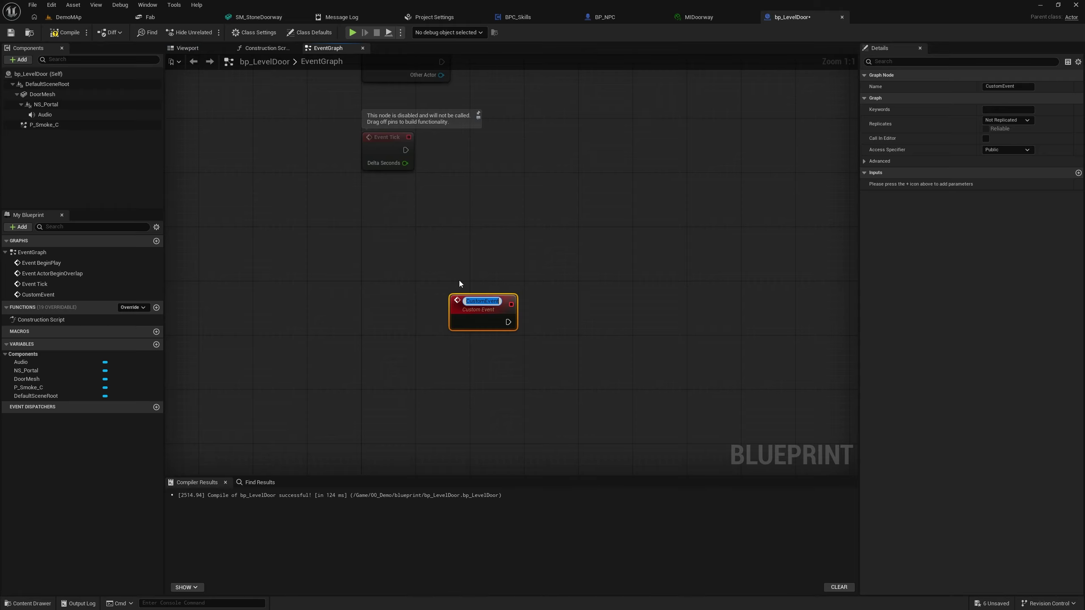
pyautogui.write('StartRe')
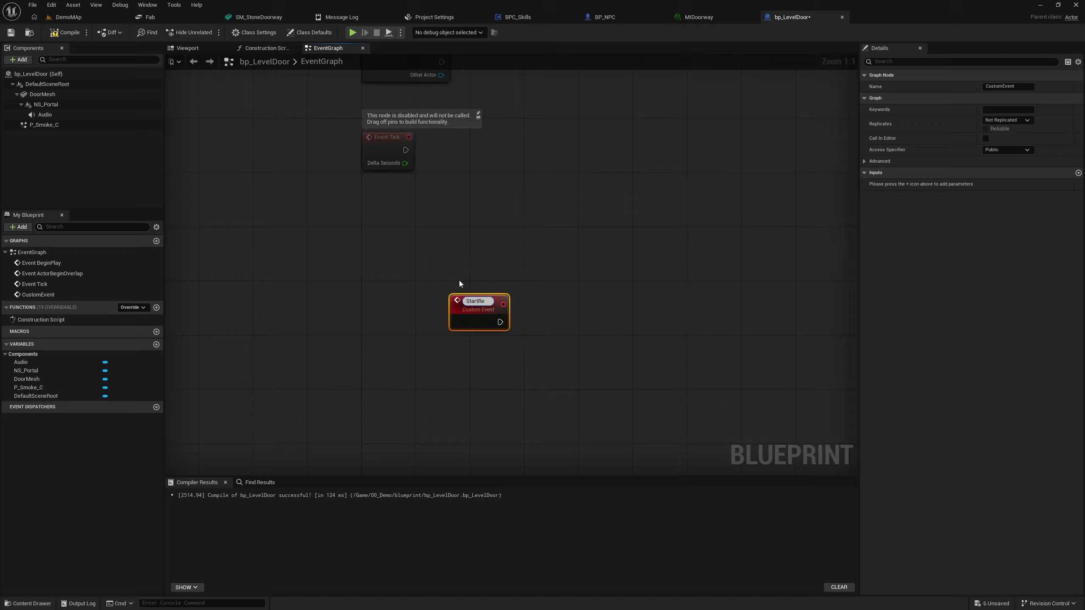
pyautogui.write('vealeDO')
pyautogui.press('BackSpace')
pyautogui.write('oor')
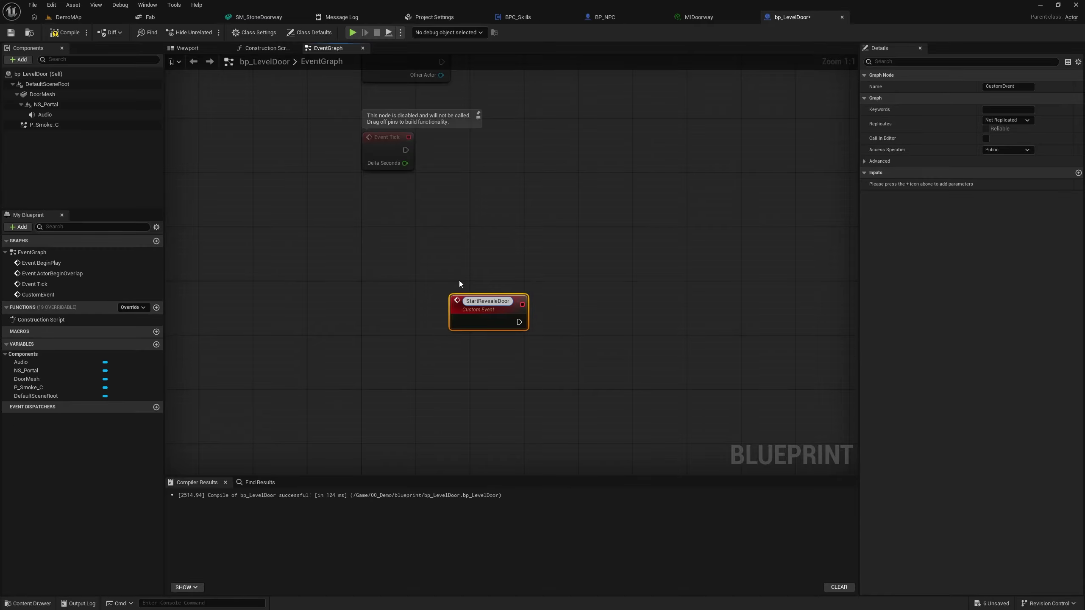
pyautogui.press('Return')
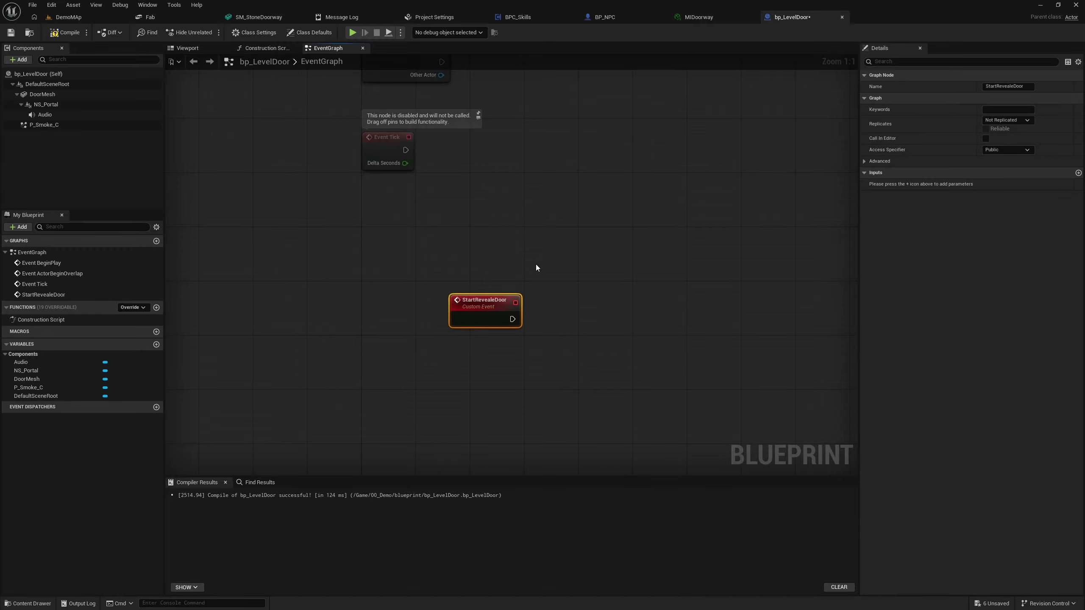
# Step: Place a DoorMesh reference in the event graph and add a Set Relative Location node targeting it
pyautogui.moveTo(536, 267); pyautogui.dragTo(396, 256, button='right')
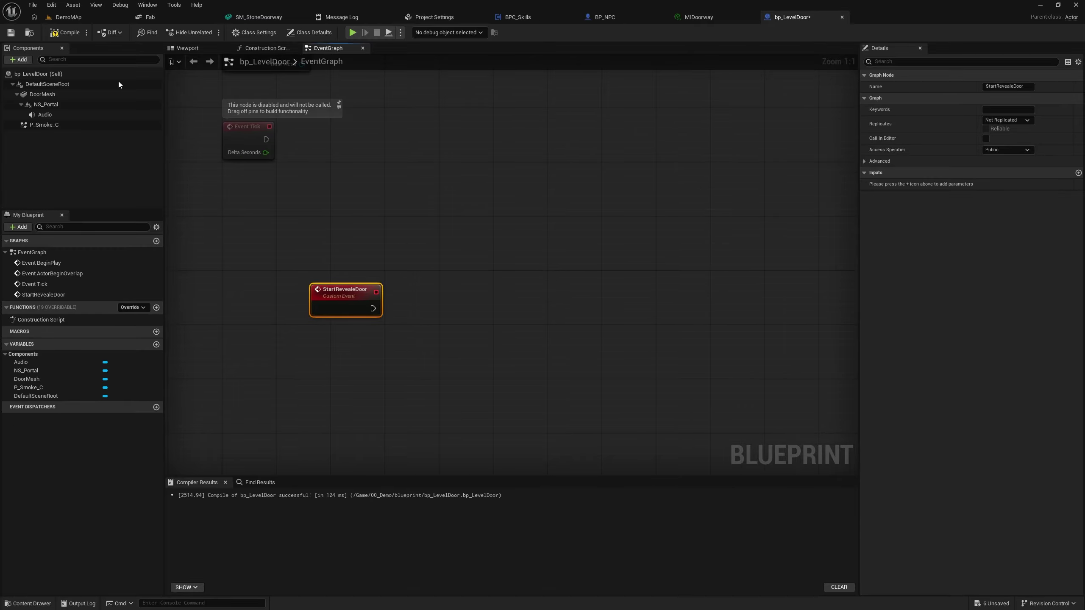
pyautogui.click(42, 94)
pyautogui.moveTo(42, 94); pyautogui.dragTo(669, 364)
pyautogui.moveTo(668, 364); pyautogui.dragTo(617, 331, button='right')
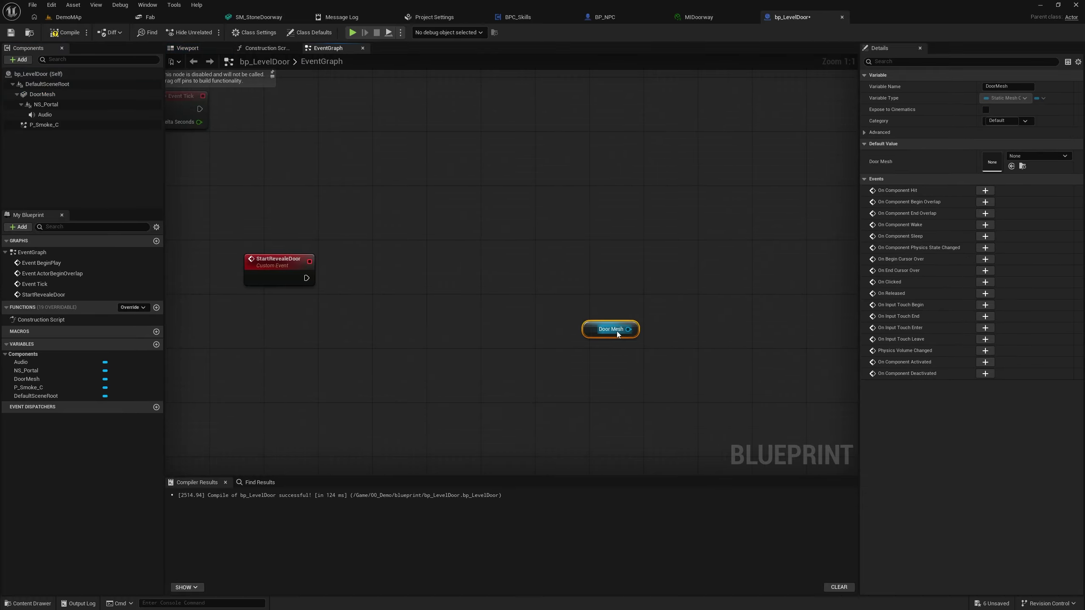
pyautogui.moveTo(629, 329); pyautogui.dragTo(689, 285)
pyautogui.write('set ')
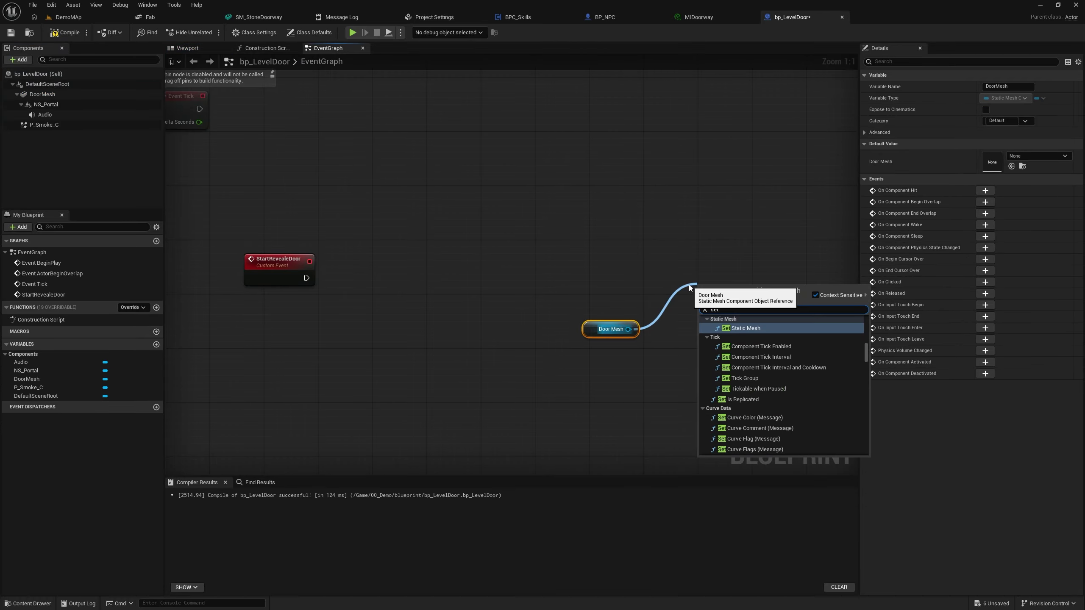
pyautogui.write('rel')
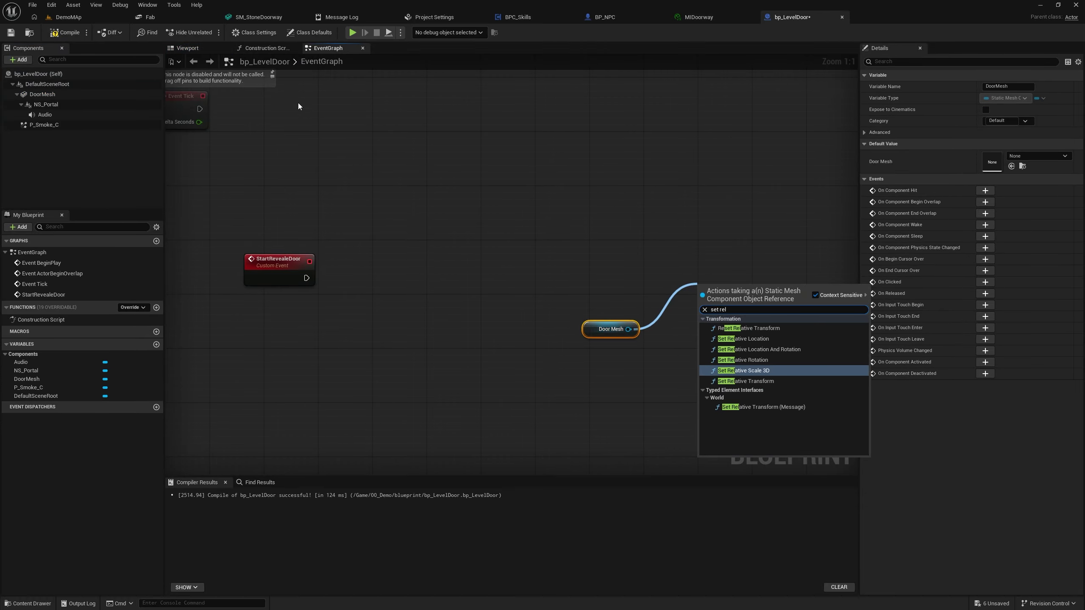
pyautogui.click(759, 340)
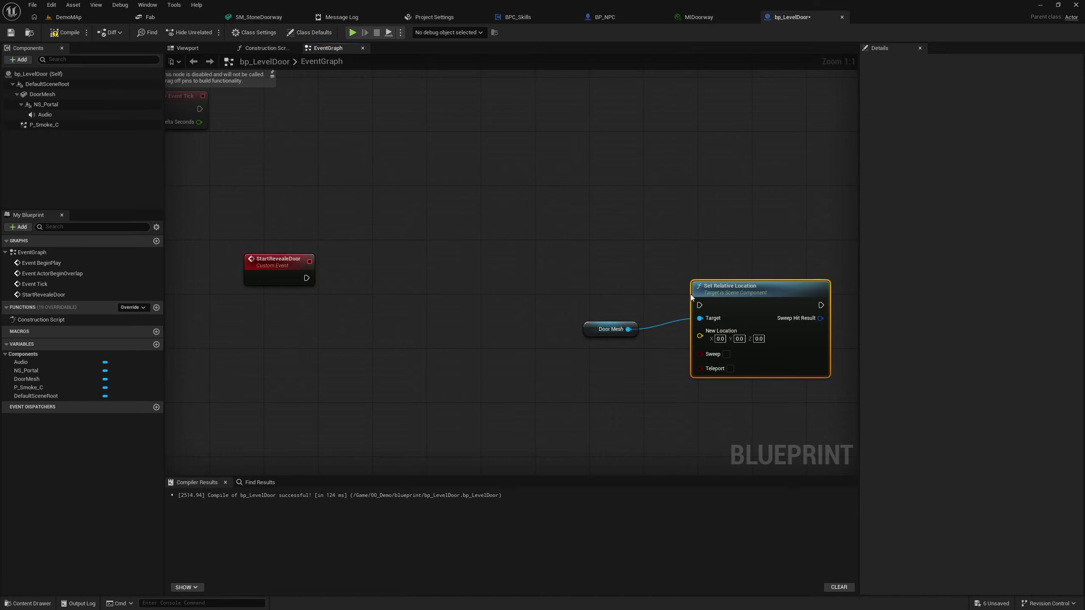
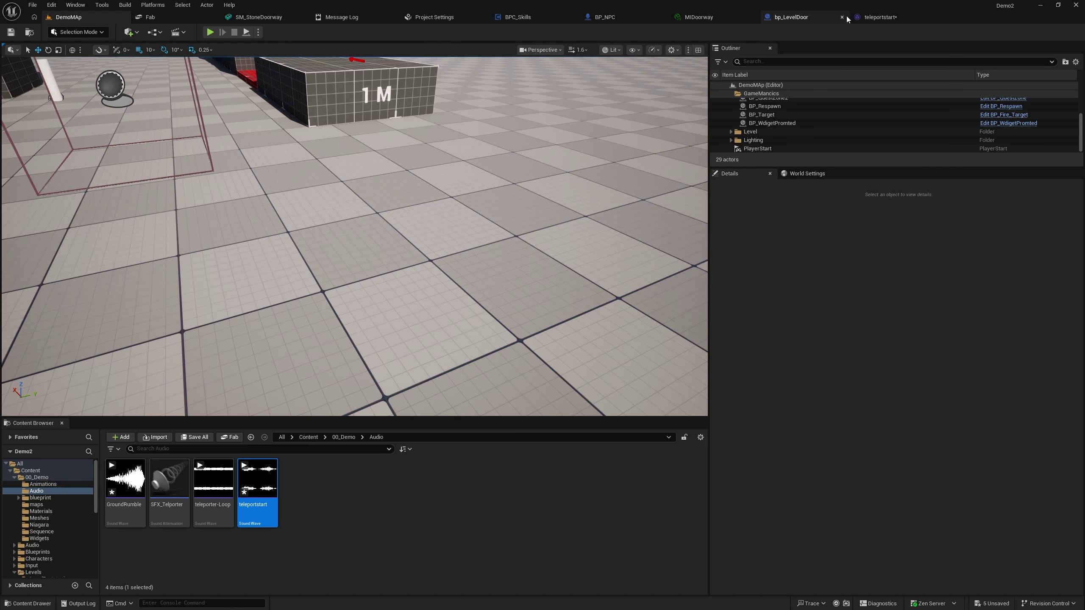
# Step: Close the teleportstart sound editor, glance at the BP_NPC event graph and return to the event graph of bp_LevelDoor
pyautogui.click(919, 18)
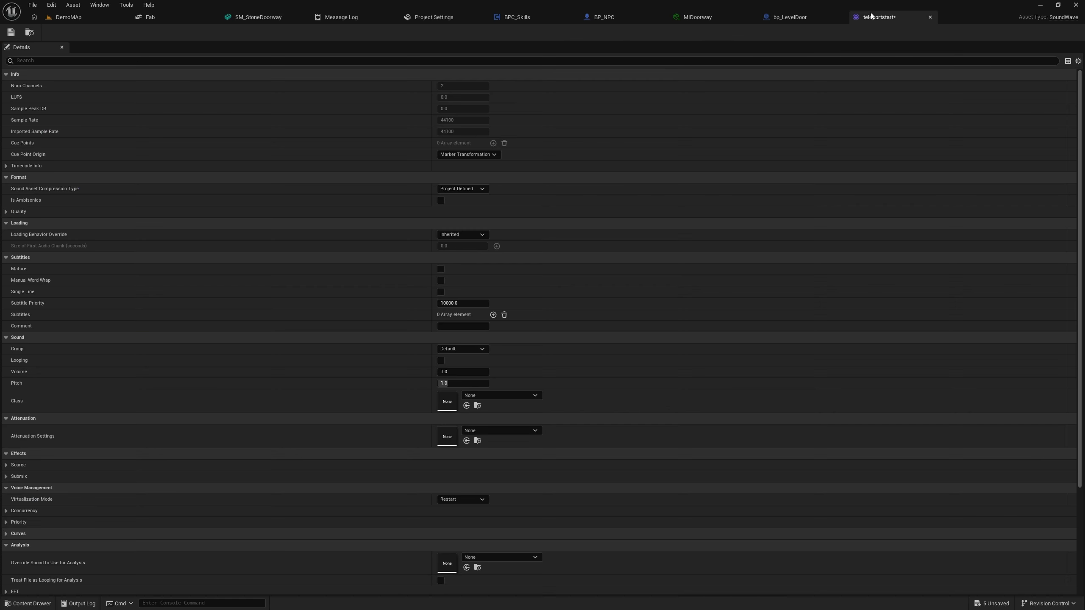
pyautogui.click(931, 17)
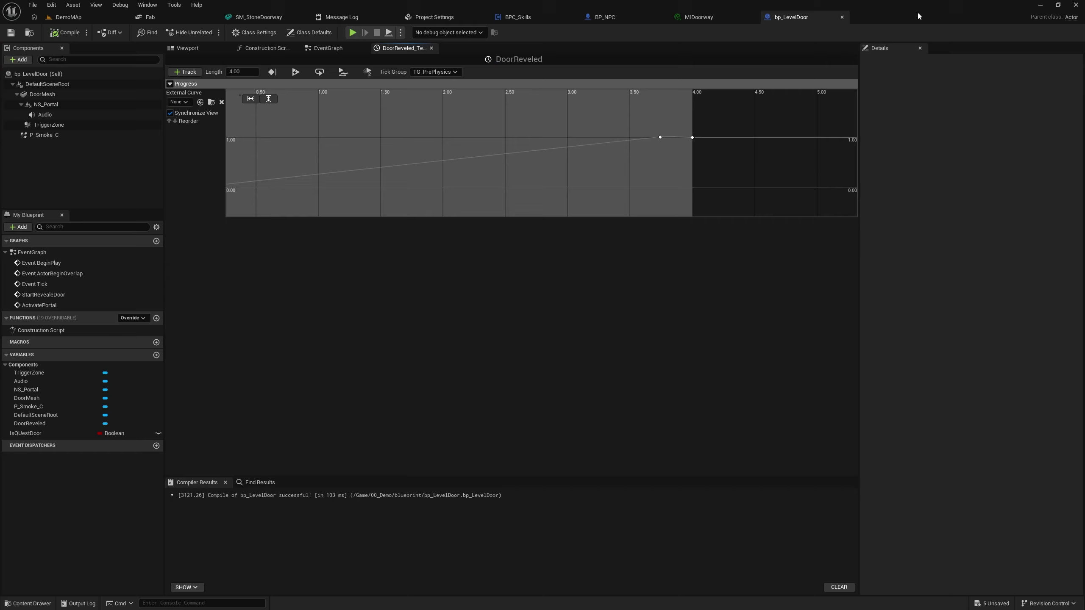
pyautogui.click(605, 17)
pyautogui.moveTo(438, 280); pyautogui.dragTo(400, 281, button='right')
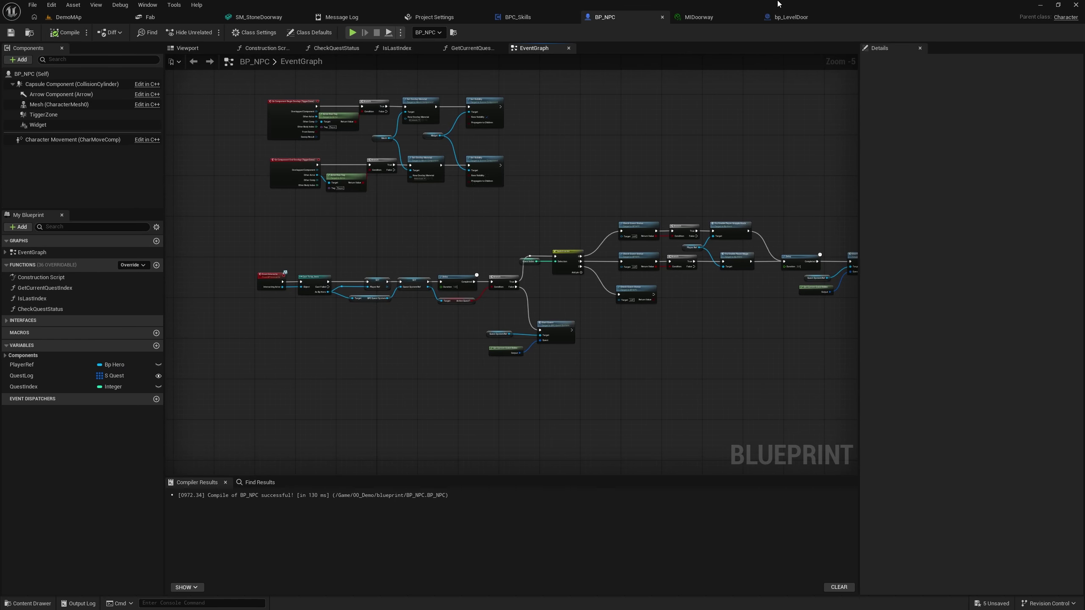
pyautogui.click(783, 17)
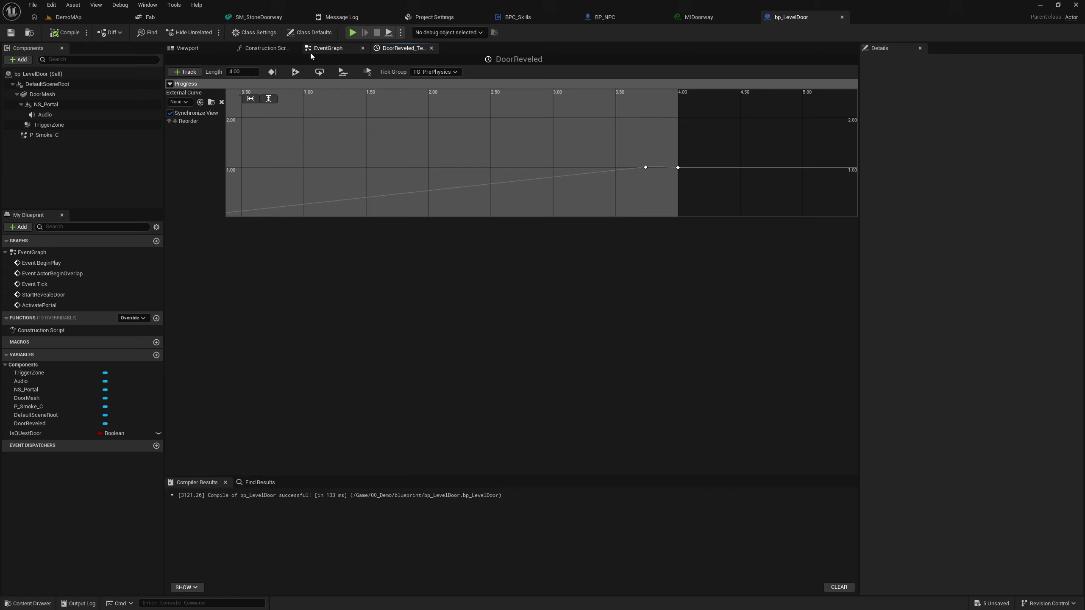
pyautogui.click(328, 48)
# Step: Connect the DoorReveled timeline's Progress output to the vector Lerp's Alpha and move the Lerp, Door Mesh and Set Relative Location nodes clear of the timeline
pyautogui.scroll(-2, 464, 168)
pyautogui.scroll(2, 464, 168)
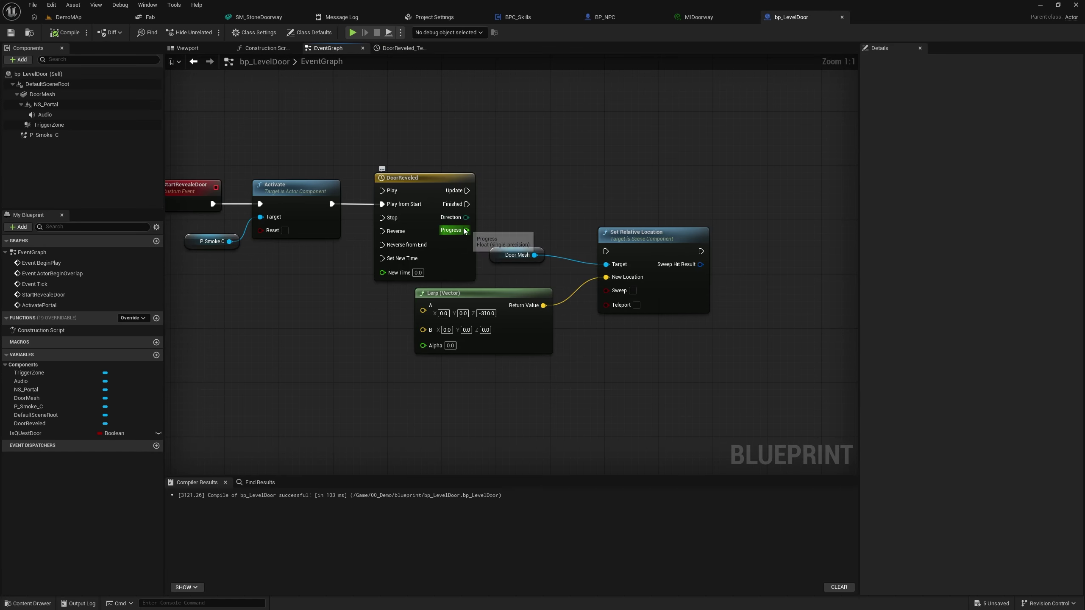
pyautogui.moveTo(464, 231); pyautogui.dragTo(424, 345)
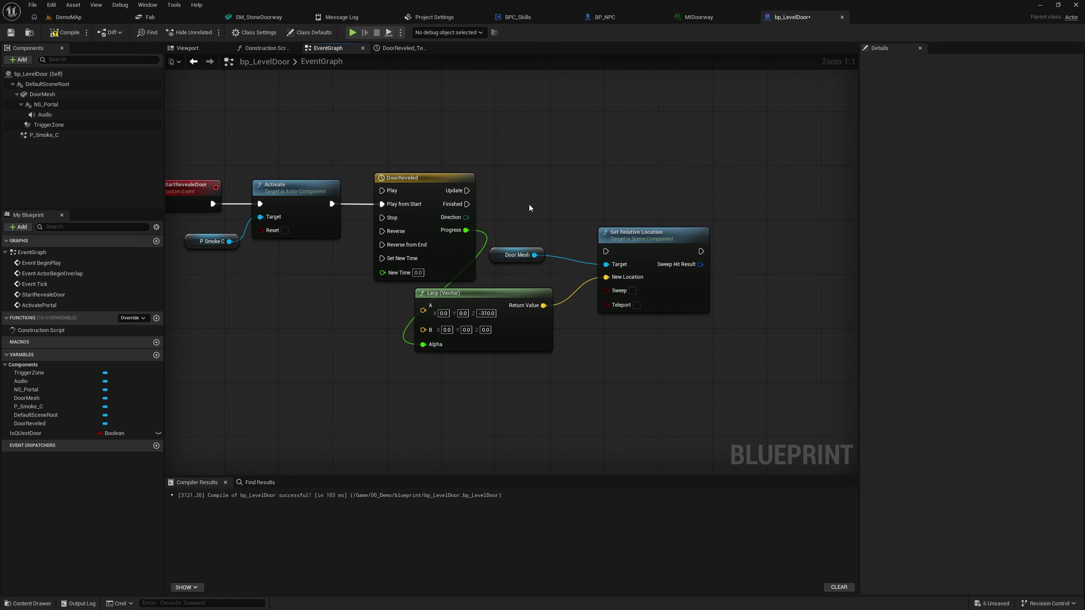
pyautogui.moveTo(530, 208); pyautogui.dragTo(603, 317)
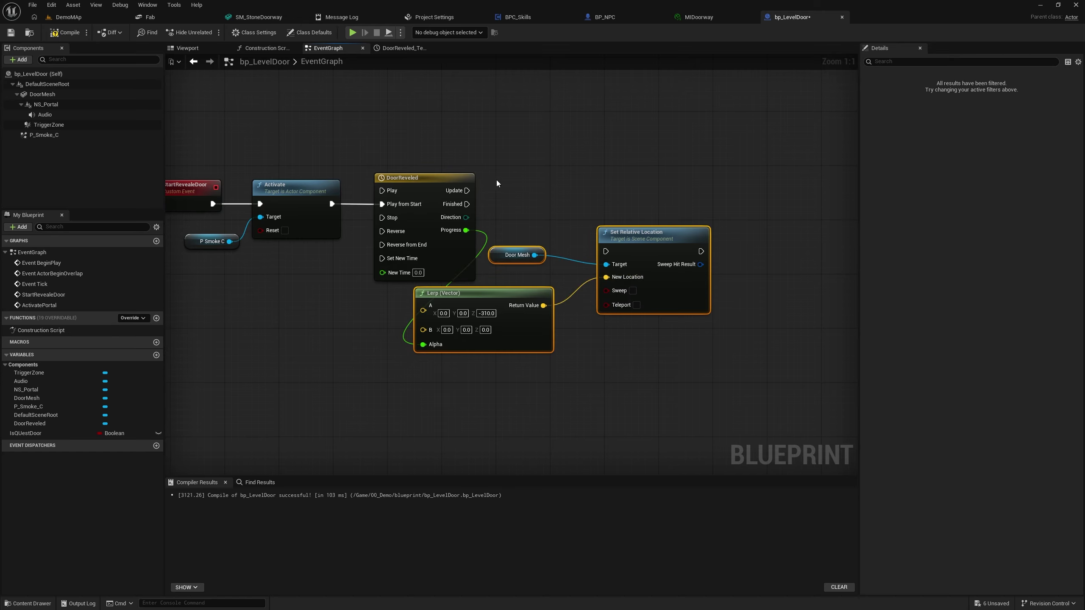
pyautogui.moveTo(497, 184); pyautogui.dragTo(603, 319)
pyautogui.moveTo(534, 294); pyautogui.dragTo(670, 233)
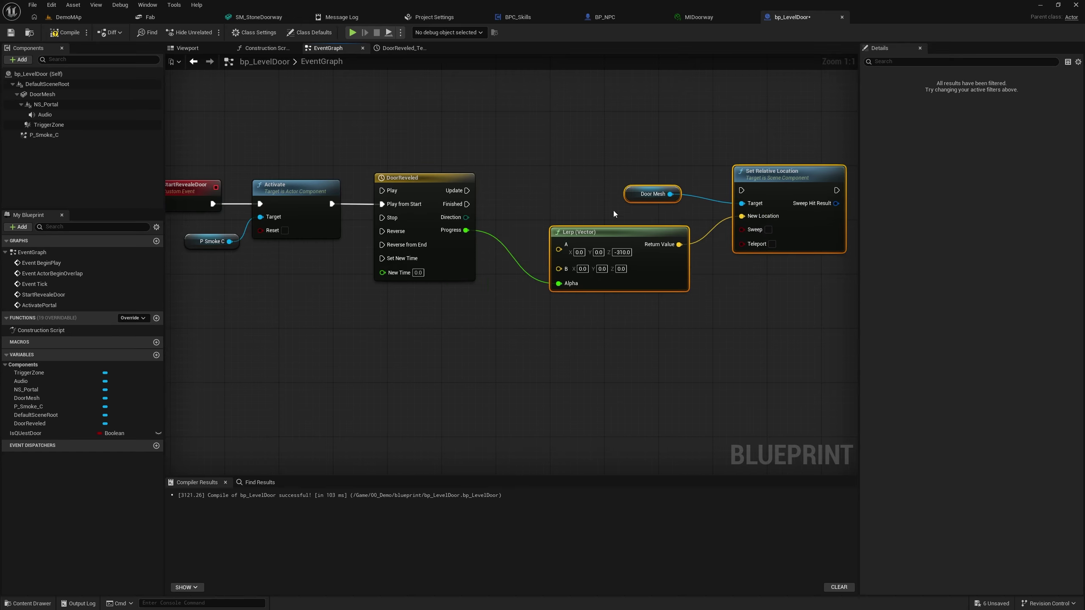
pyautogui.moveTo(614, 214); pyautogui.dragTo(554, 187)
# Step: Connect the DoorReveled timeline's Update output to Set Relative Location and shift the Door Mesh reference below the wire
pyautogui.moveTo(468, 191); pyautogui.dragTo(624, 189)
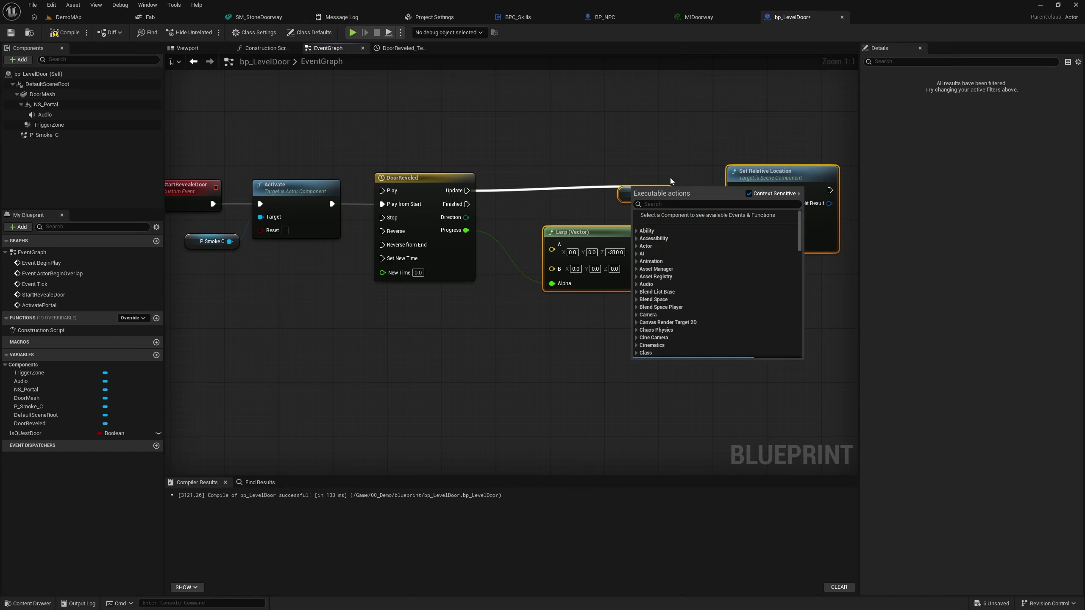
pyautogui.press('Escape')
pyautogui.moveTo(467, 191); pyautogui.dragTo(729, 195)
pyautogui.moveTo(623, 196)
pyautogui.mouseDown()
pyautogui.moveTo(625, 213)
pyautogui.moveTo(617, 209)
pyautogui.mouseUp()
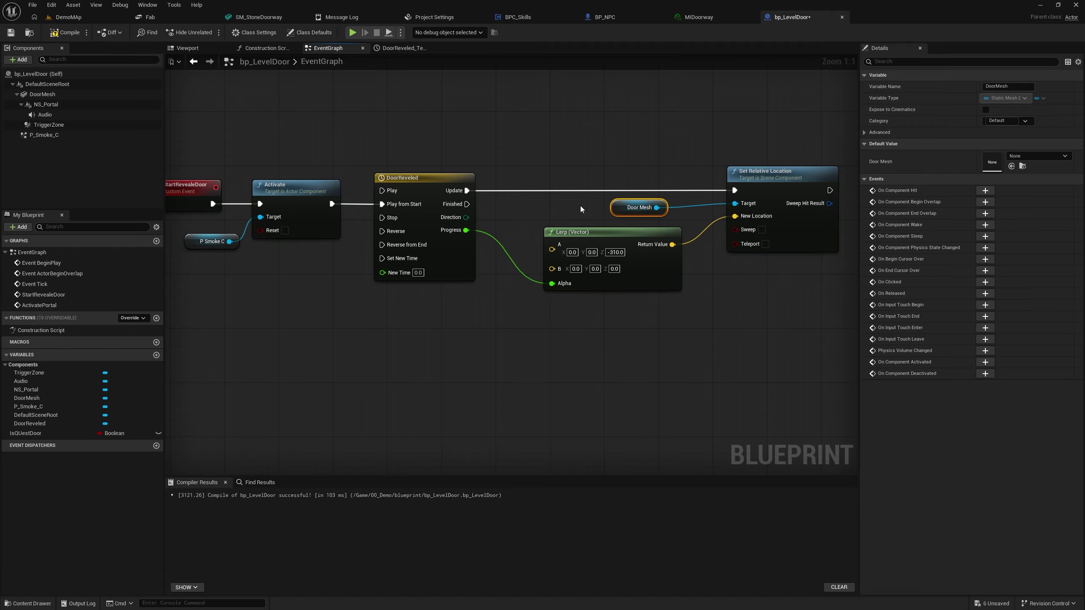
# Step: Duplicate the P Smoke C reference below the timeline and add a Deactivate node targeting the copy
pyautogui.moveTo(251, 305); pyautogui.dragTo(278, 287, button='right')
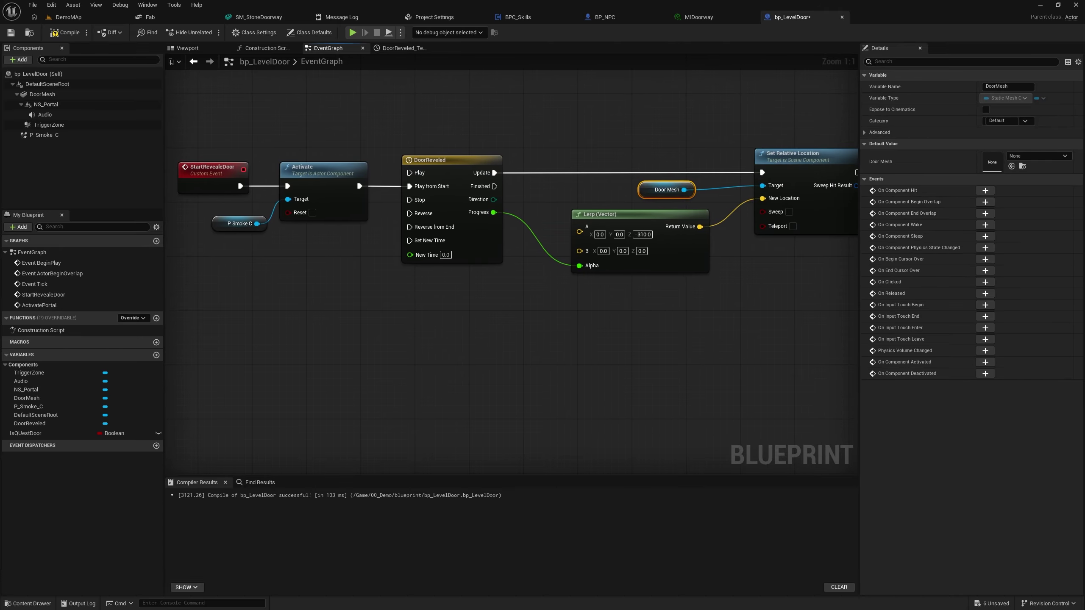
pyautogui.moveTo(262, 324); pyautogui.dragTo(325, 188)
pyautogui.click(239, 224)
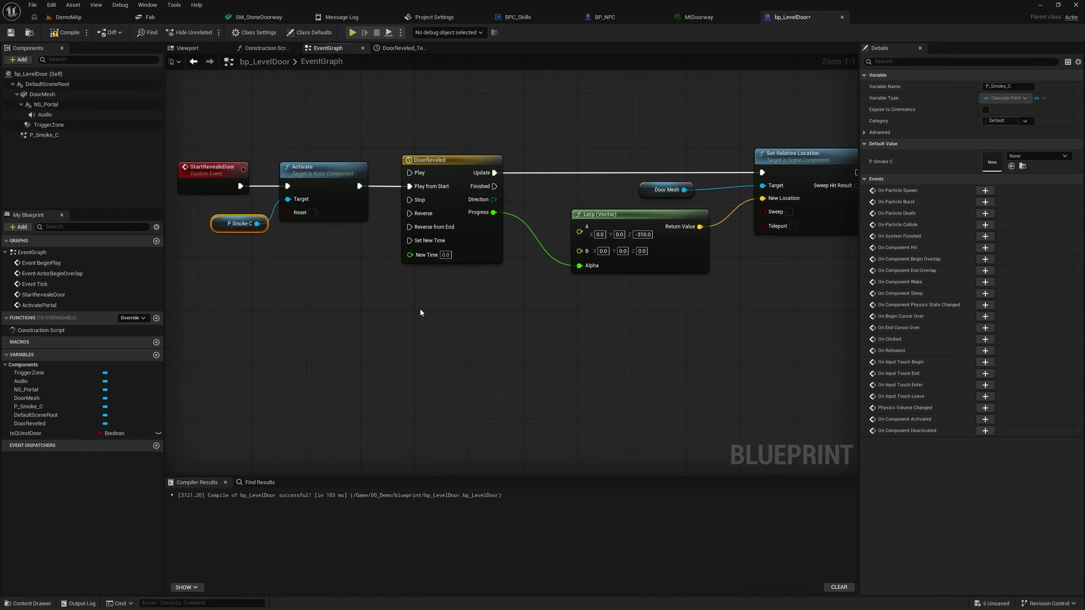
pyautogui.hotkey('ctrl', 'v')
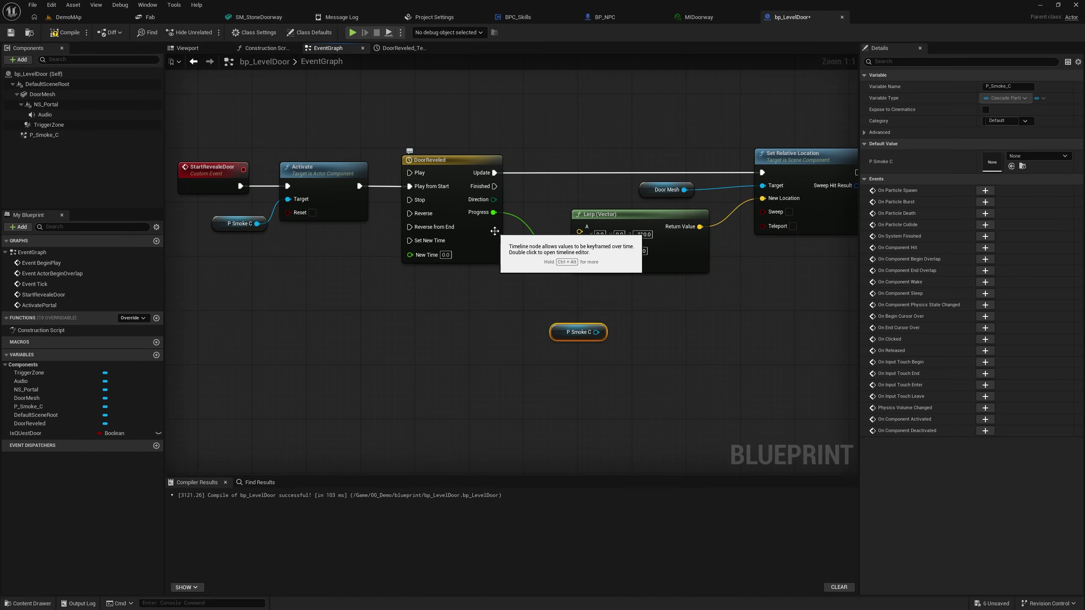
pyautogui.moveTo(596, 332); pyautogui.dragTo(621, 321)
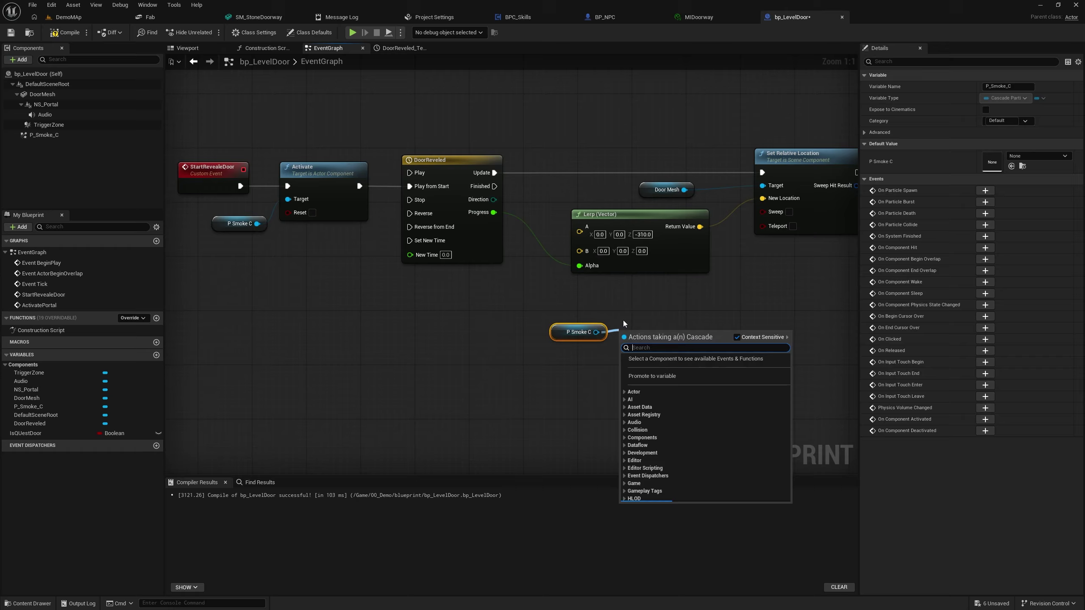
pyautogui.write('deactiv')
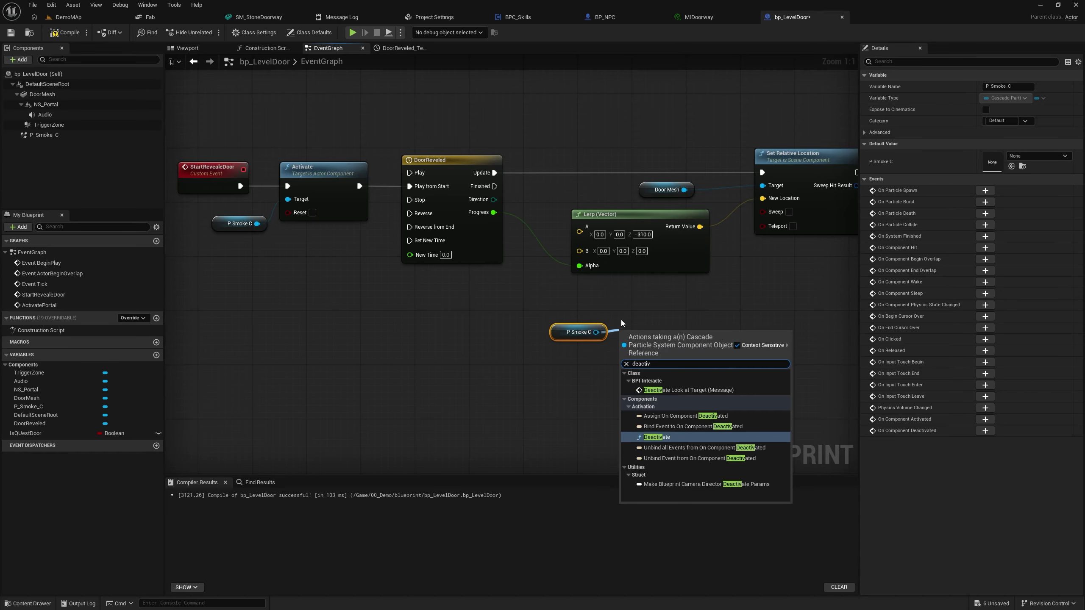
pyautogui.click(692, 436)
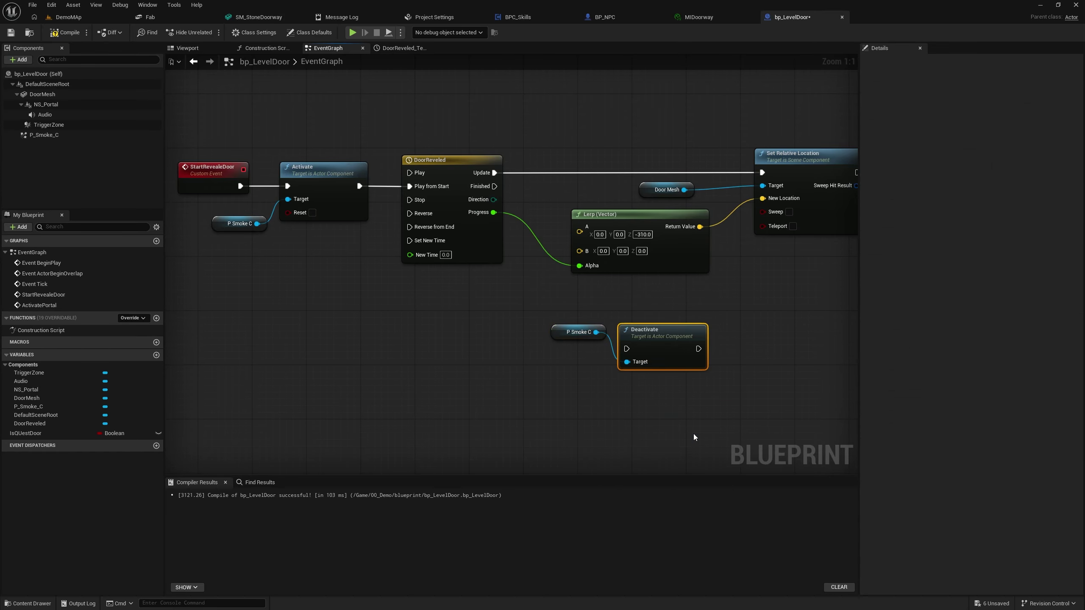
# Step: Connect the timeline's Finished output to Deactivate and align that node with its P Smoke C reference below the timeline
pyautogui.moveTo(571, 333); pyautogui.dragTo(550, 353)
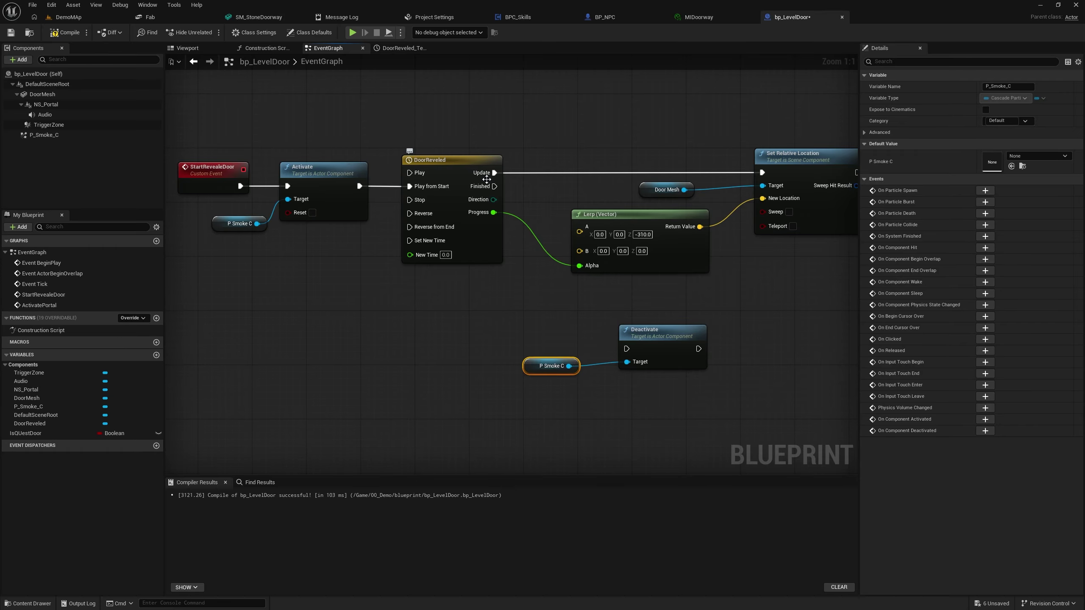
pyautogui.moveTo(495, 186); pyautogui.dragTo(628, 350)
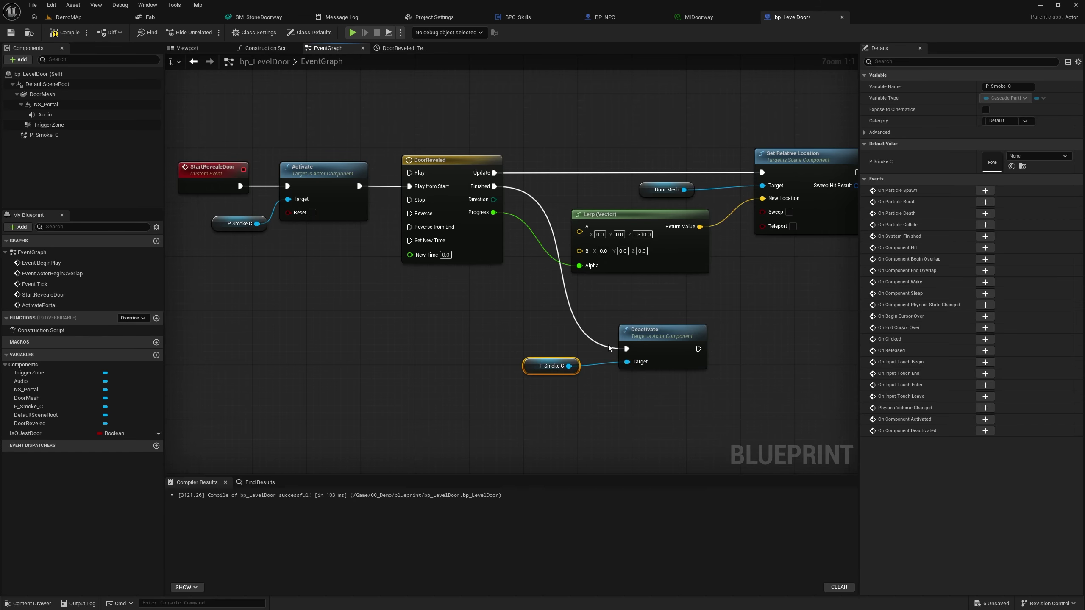
pyautogui.moveTo(562, 353); pyautogui.dragTo(628, 369)
pyautogui.moveTo(523, 366); pyautogui.dragTo(454, 372)
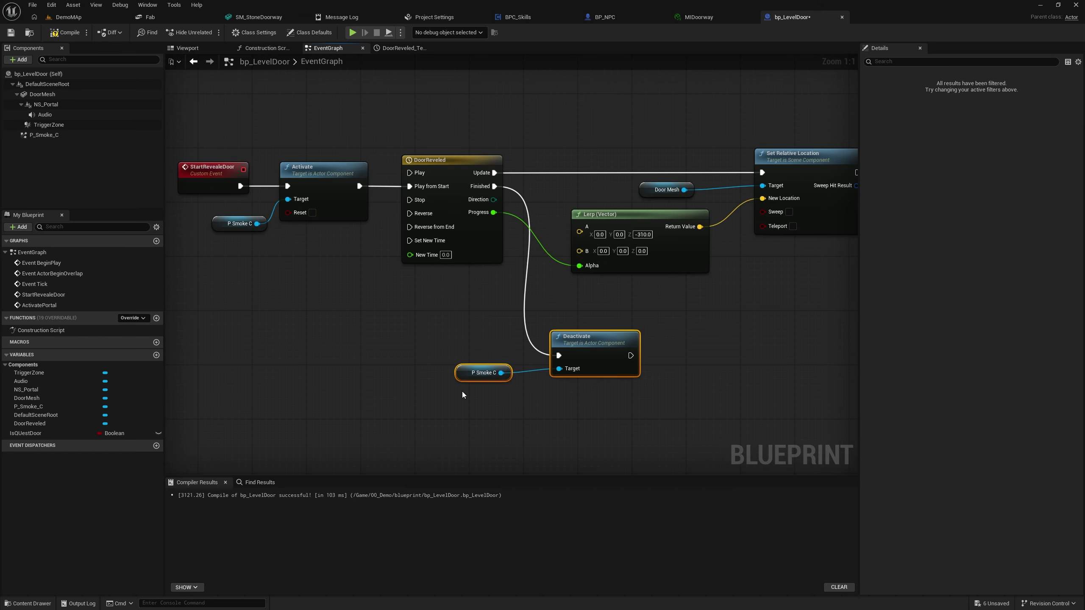
pyautogui.press('q')
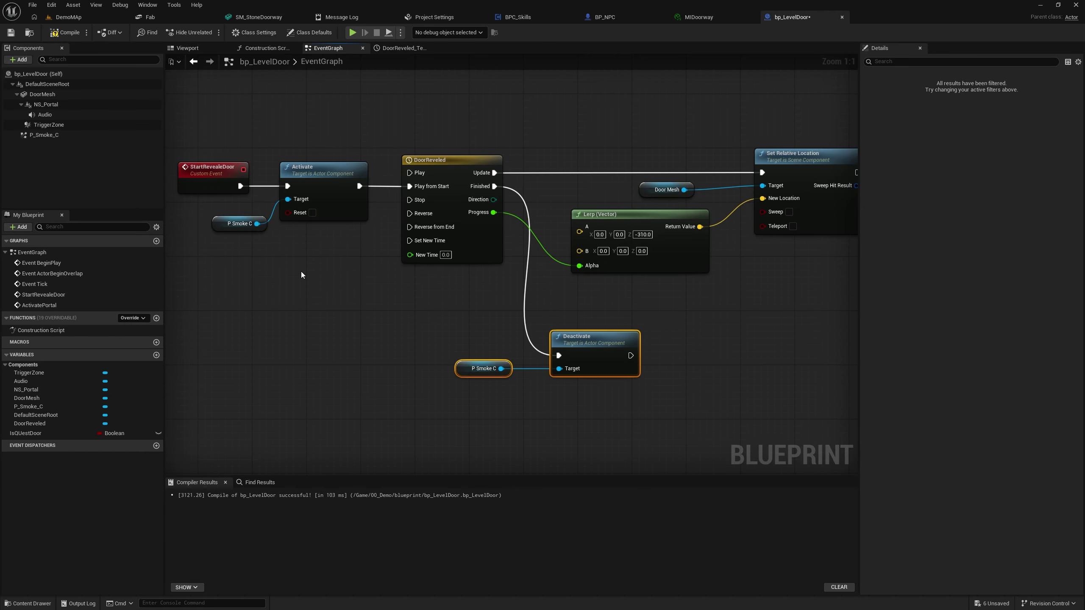
# Step: Add a 0.2-second Delay after Deactivate and connect its Completed output to a call of the ActivatePortal event
pyautogui.moveTo(608, 308); pyautogui.dragTo(502, 274, button='right')
pyautogui.click(556, 317)
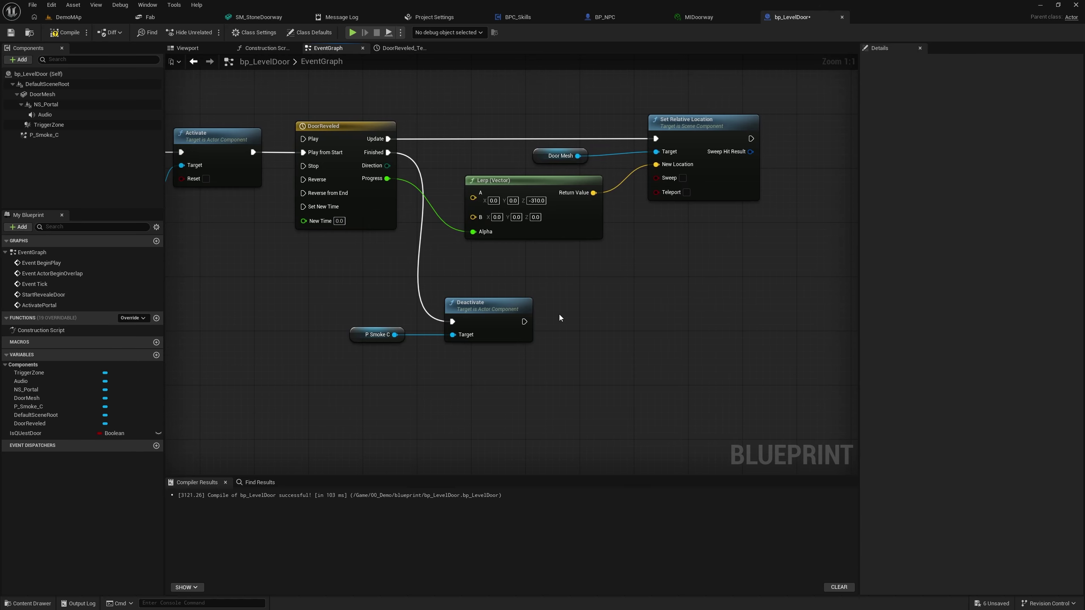
pyautogui.click(560, 314)
pyautogui.moveTo(565, 329)
pyautogui.mouseDown()
pyautogui.moveTo(524, 319)
pyautogui.moveTo(546, 315)
pyautogui.moveTo(506, 329)
pyautogui.moveTo(562, 326)
pyautogui.mouseUp()
pyautogui.press('Escape')
pyautogui.moveTo(39, 305); pyautogui.dragTo(627, 329)
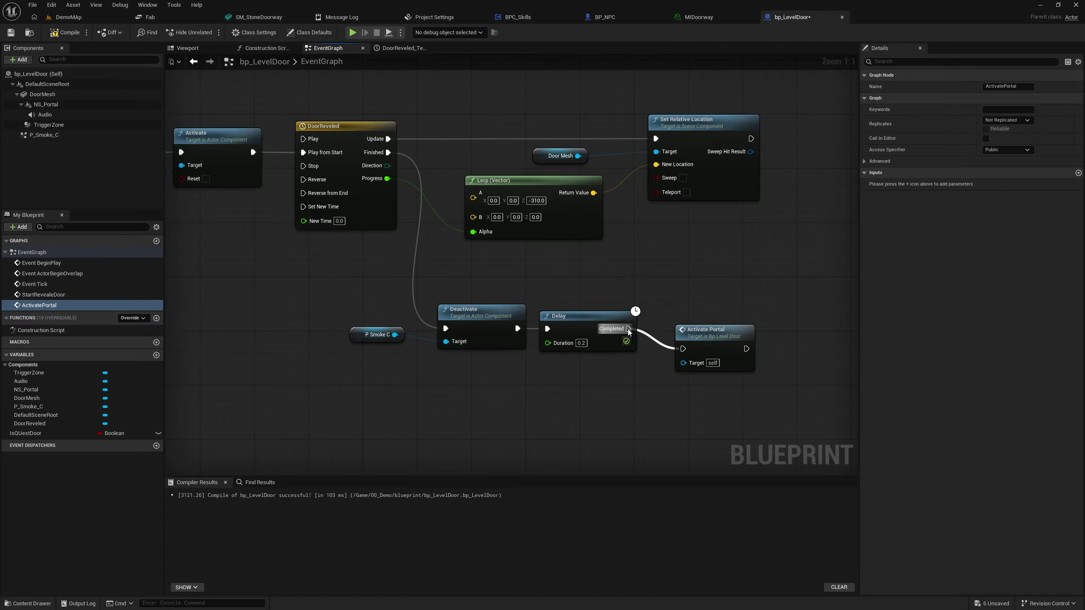
# Step: Line up the Activate Portal call with the Delay node, then compile and save the bp_LevelDoor blueprint
pyautogui.moveTo(718, 333); pyautogui.dragTo(696, 312)
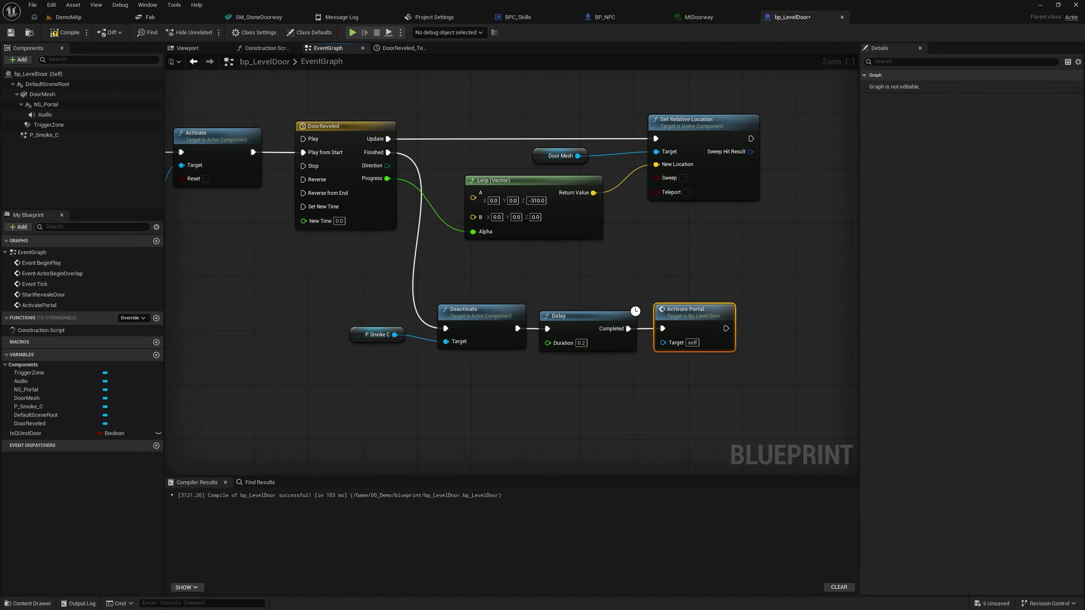
pyautogui.moveTo(499, 385); pyautogui.dragTo(529, 168, button='right')
pyautogui.scroll(-5, 546, 212)
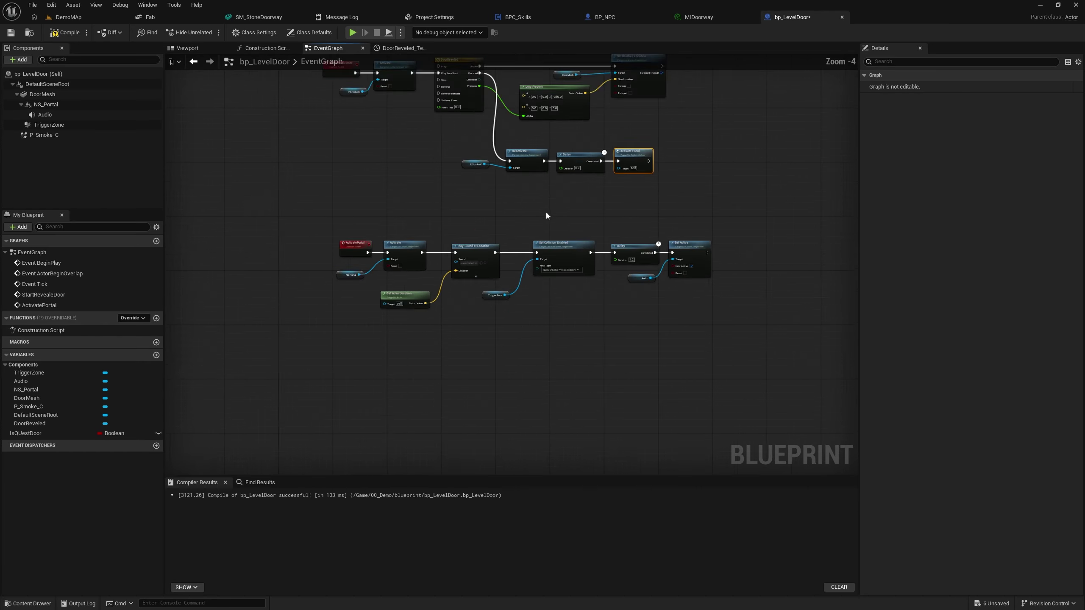
pyautogui.scroll(2, 487, 244)
pyautogui.moveTo(486, 245); pyautogui.dragTo(436, 377, button='right')
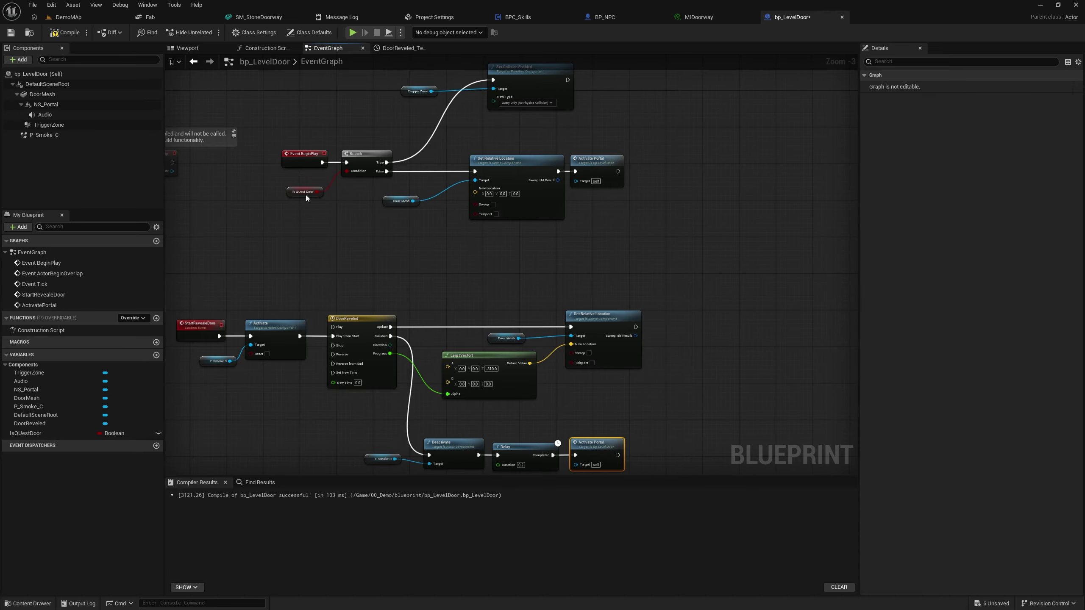
pyautogui.moveTo(334, 189); pyautogui.dragTo(311, 412, button='right')
pyautogui.scroll(3, 318, 364)
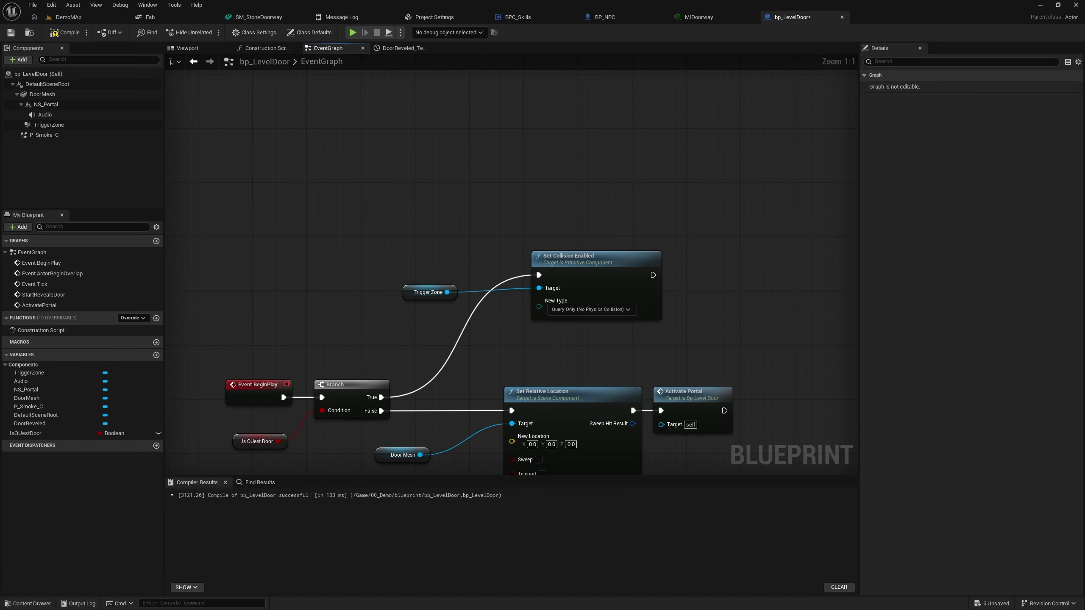
pyautogui.moveTo(370, 241); pyautogui.dragTo(535, 329)
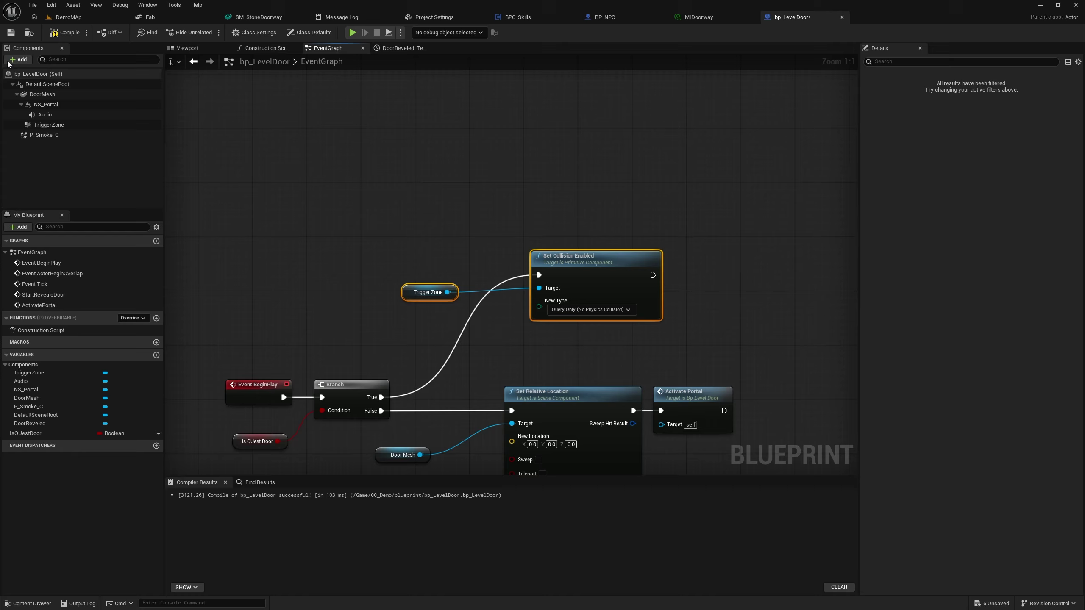
pyautogui.click(68, 30)
pyautogui.click(11, 33)
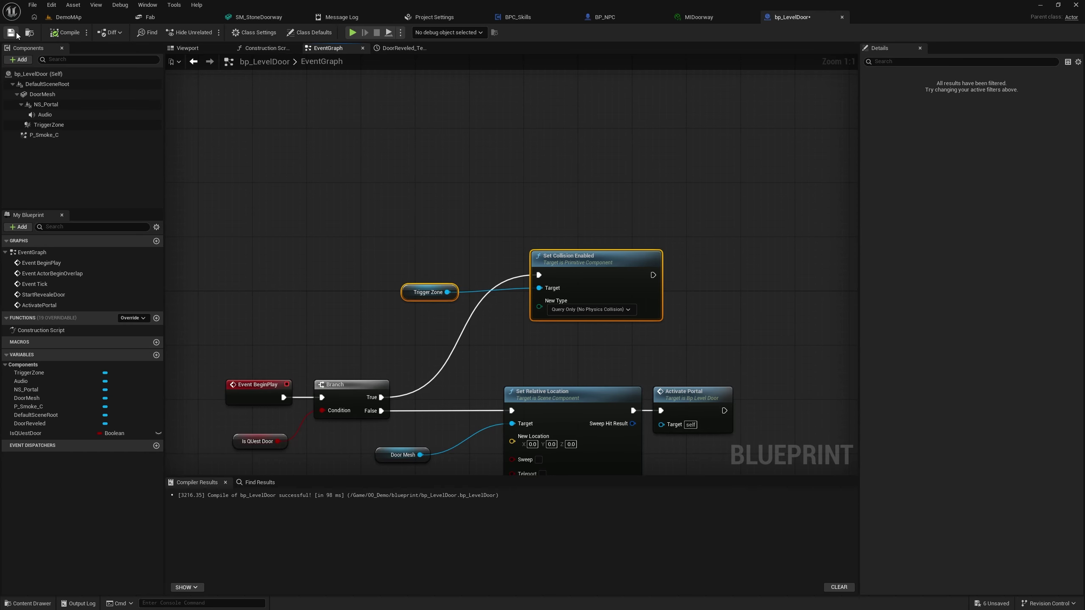
pyautogui.moveTo(355, 236); pyautogui.dragTo(453, 183, button='right')
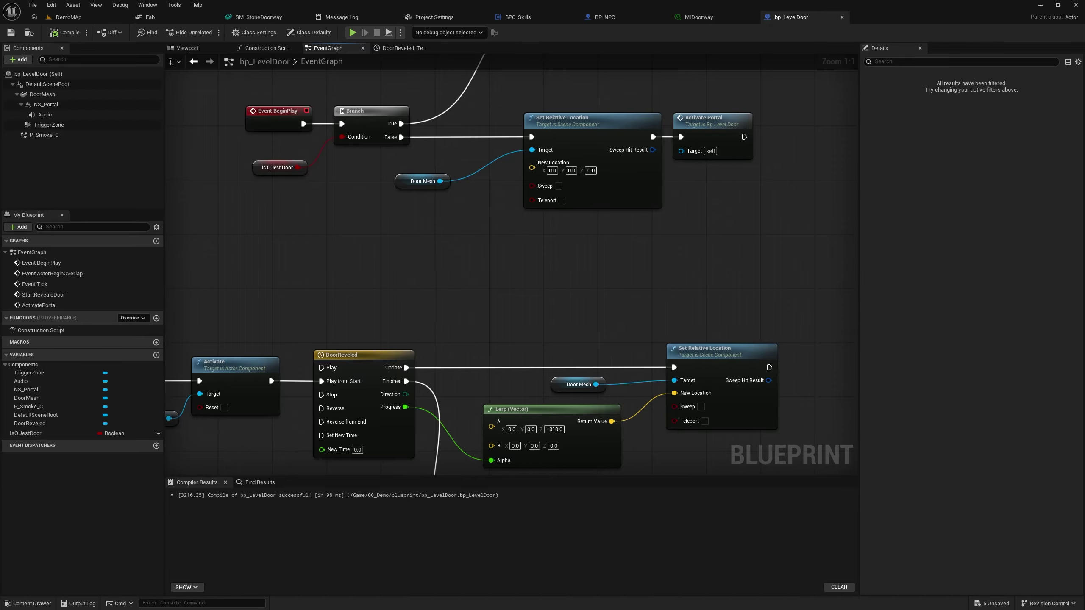
# Step: Switch to the DemoMap level and place a LevelBlock from the LevelPrototyping folder on the open floor
pyautogui.click(68, 17)
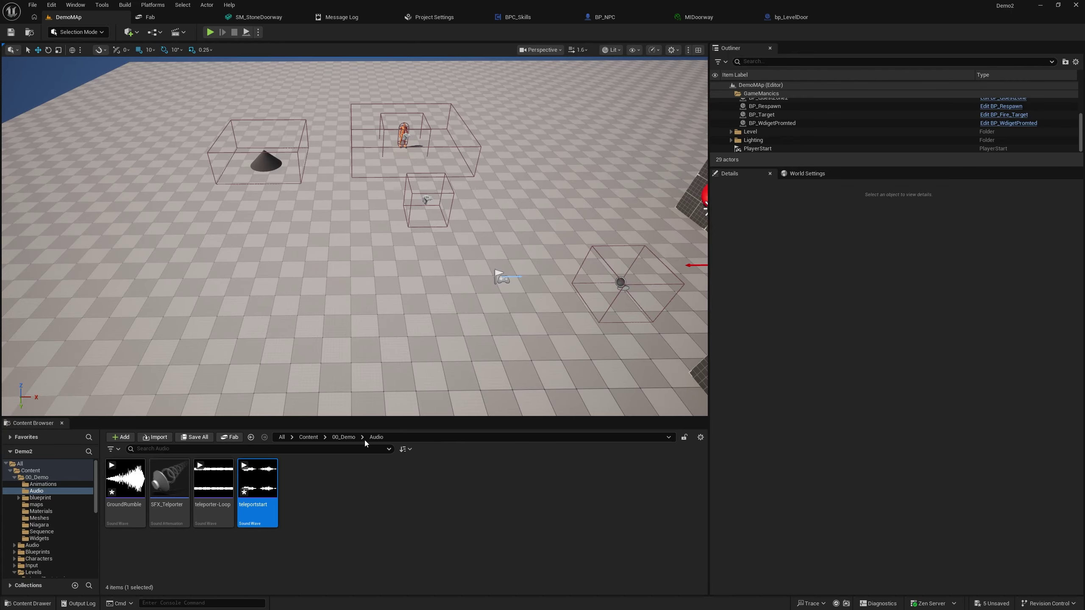
pyautogui.press('w')
pyautogui.moveTo(417, 260); pyautogui.dragTo(528, 233, button='right')
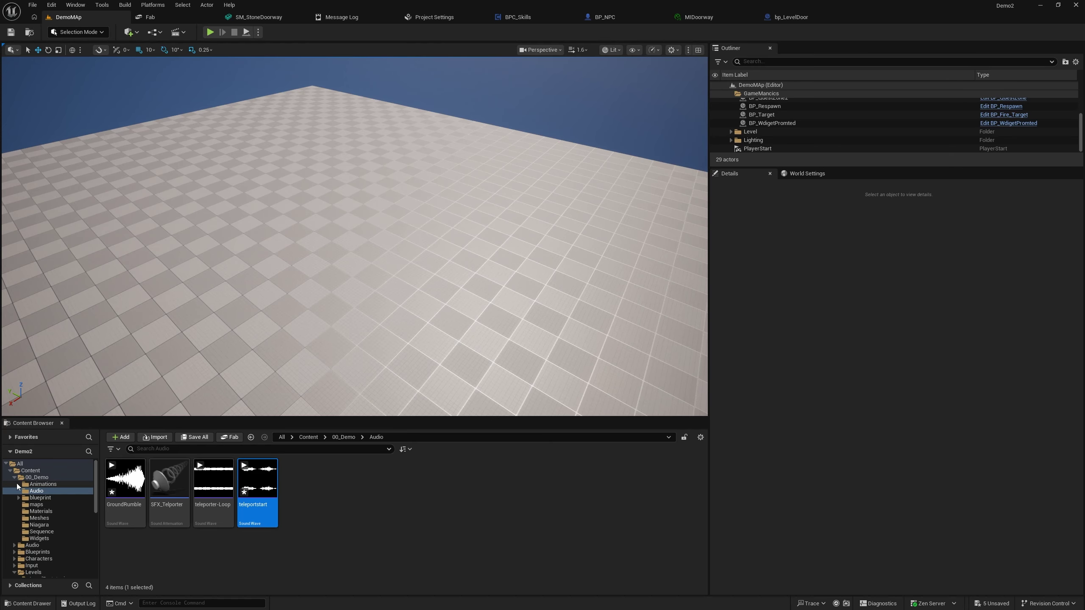
pyautogui.click(14, 478)
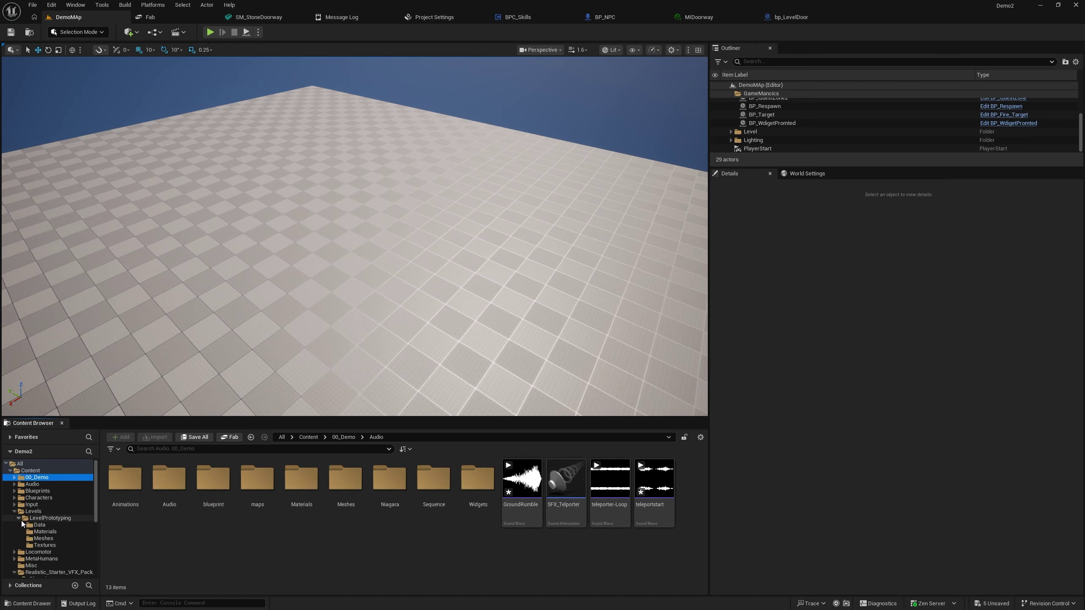
pyautogui.click(47, 518)
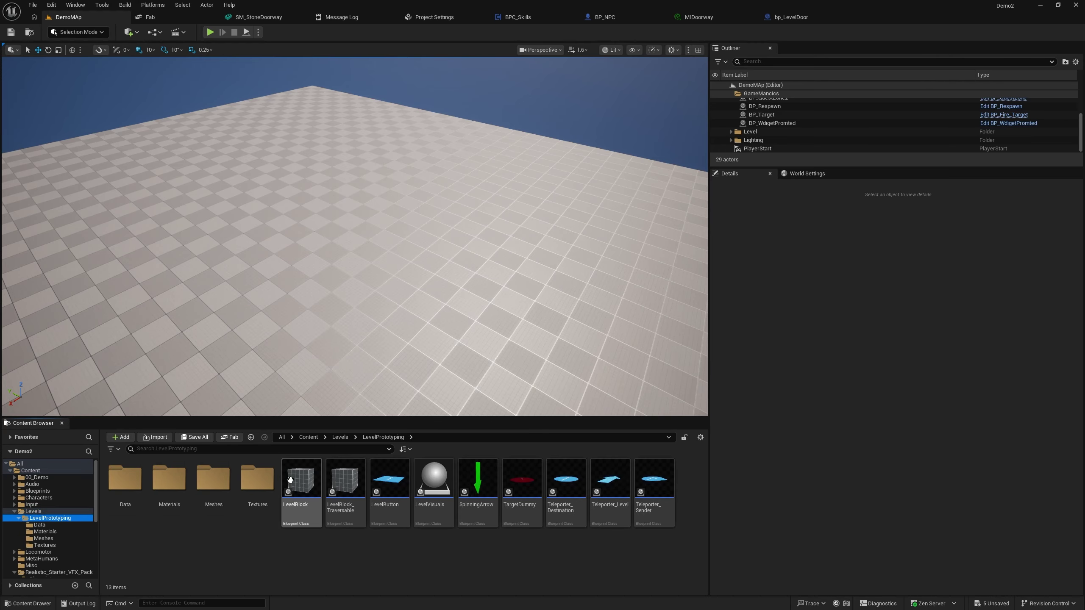
pyautogui.moveTo(303, 478); pyautogui.dragTo(405, 295)
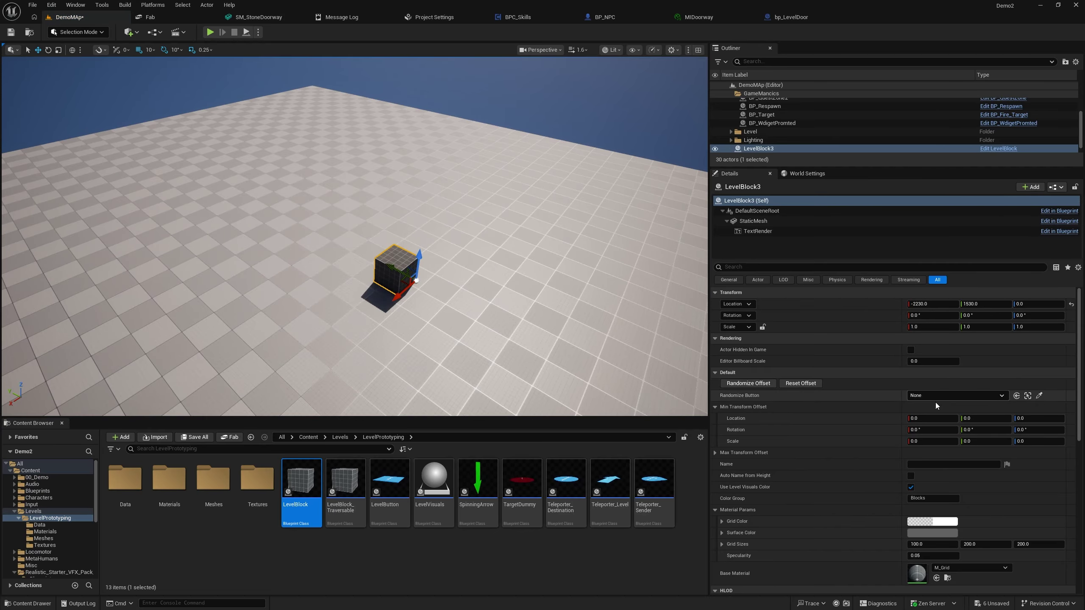
# Step: Disable Use Level Visuals Color on the new block and set its Surface Color to dark green (R 0.054, G 0.122, B 0.043)
pyautogui.click(911, 488)
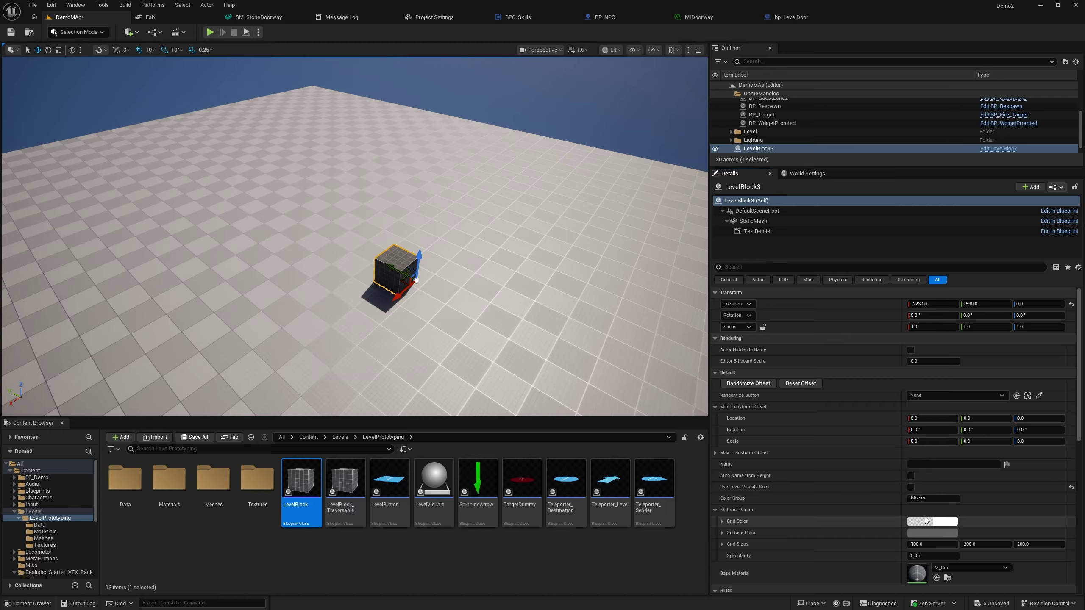
pyautogui.click(937, 531)
pyautogui.click(782, 456)
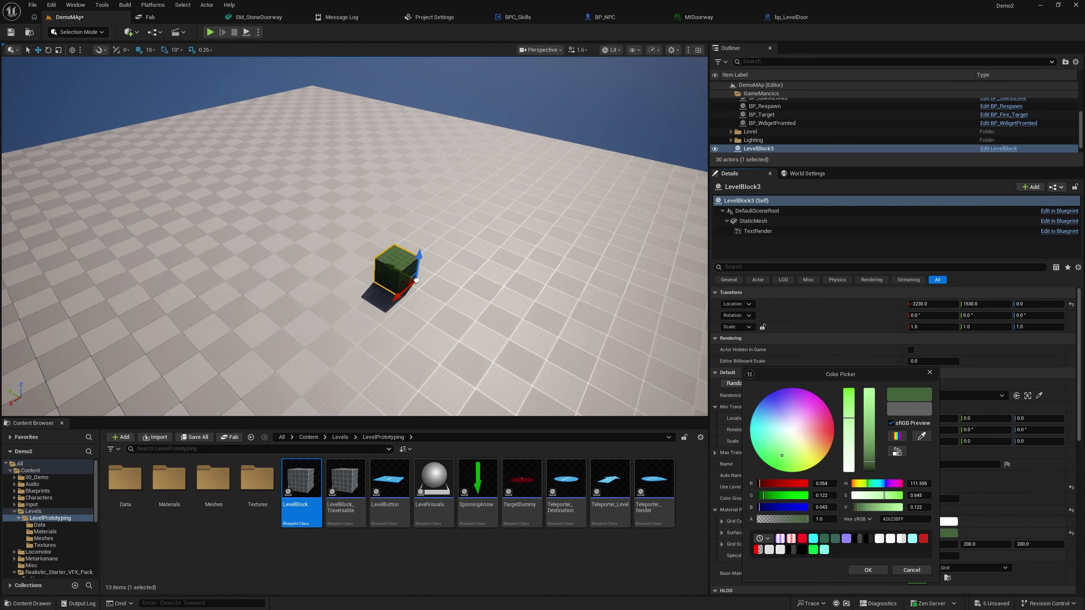
pyautogui.click(860, 570)
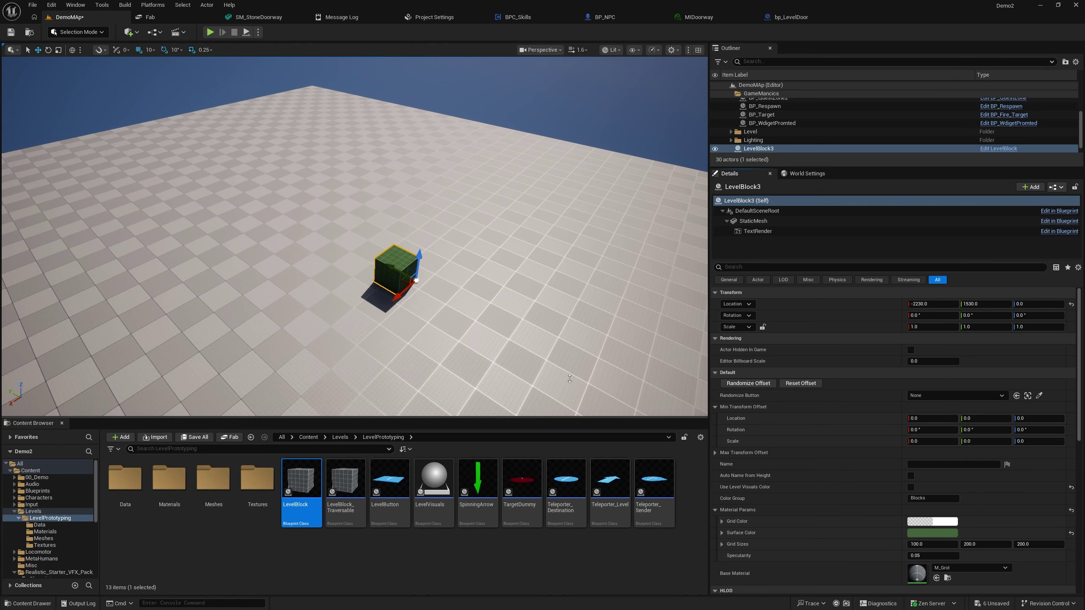
# Step: Stretch the green block into a wall with Y scale 24.75 and Z scale 6.5, positioned at X -3450
pyautogui.moveTo(416, 264); pyautogui.dragTo(420, 259, button='right')
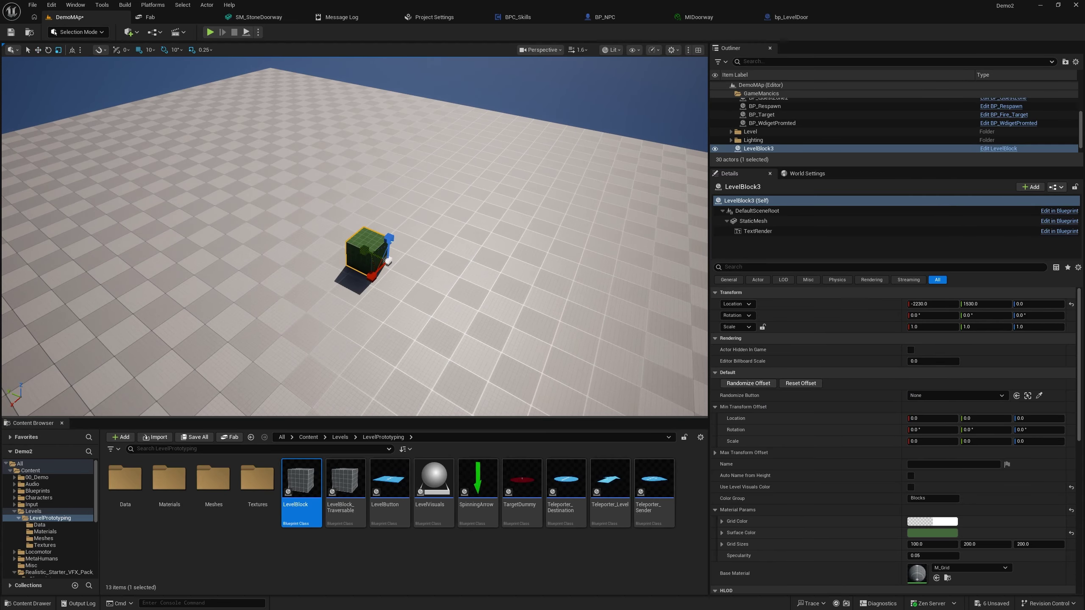
pyautogui.moveTo(389, 242); pyautogui.dragTo(388, 184)
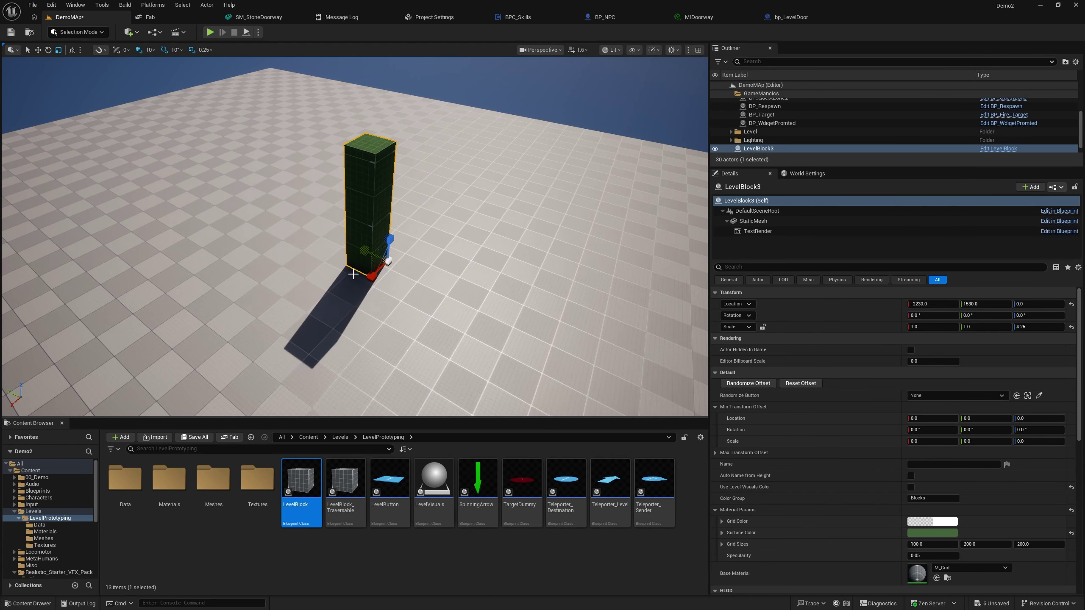
pyautogui.moveTo(370, 252); pyautogui.dragTo(162, 164)
pyautogui.moveTo(386, 260)
pyautogui.mouseDown(button='right')
pyautogui.moveTo(462, 231)
pyautogui.moveTo(359, 252)
pyautogui.moveTo(393, 265)
pyautogui.moveTo(385, 261)
pyautogui.mouseUp(button='right')
pyautogui.press('w')
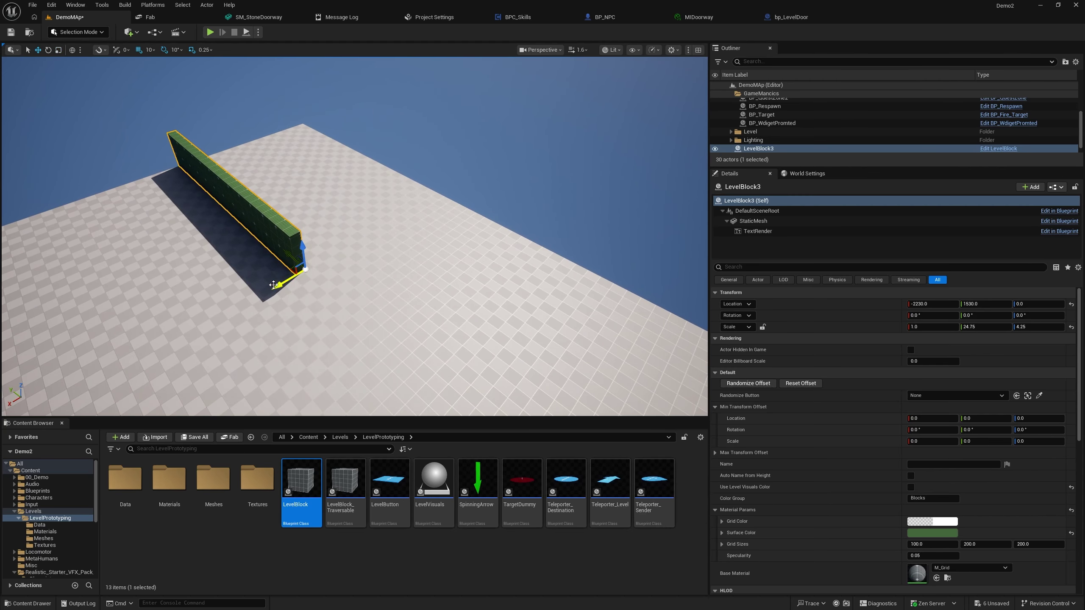
pyautogui.moveTo(273, 285); pyautogui.dragTo(404, 166)
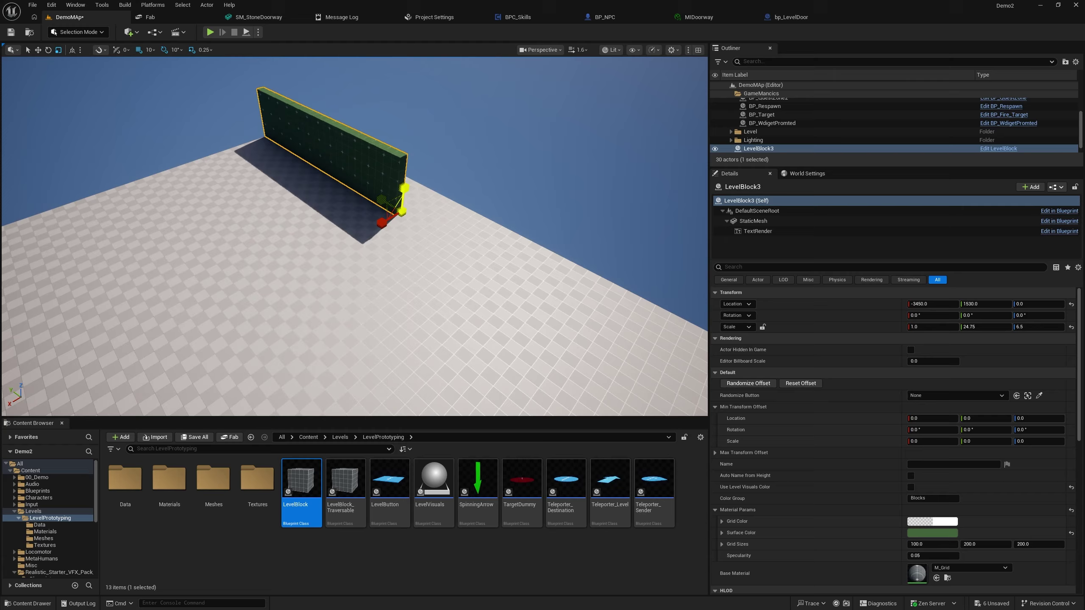
# Step: Duplicate the wall to Y -4000, and stretch a second copy at X -3590 into a long back wall
pyautogui.press('w')
pyautogui.moveTo(393, 219)
pyautogui.mouseDown(button='right')
pyautogui.moveTo(504, 226)
pyautogui.moveTo(394, 219)
pyautogui.mouseUp(button='right')
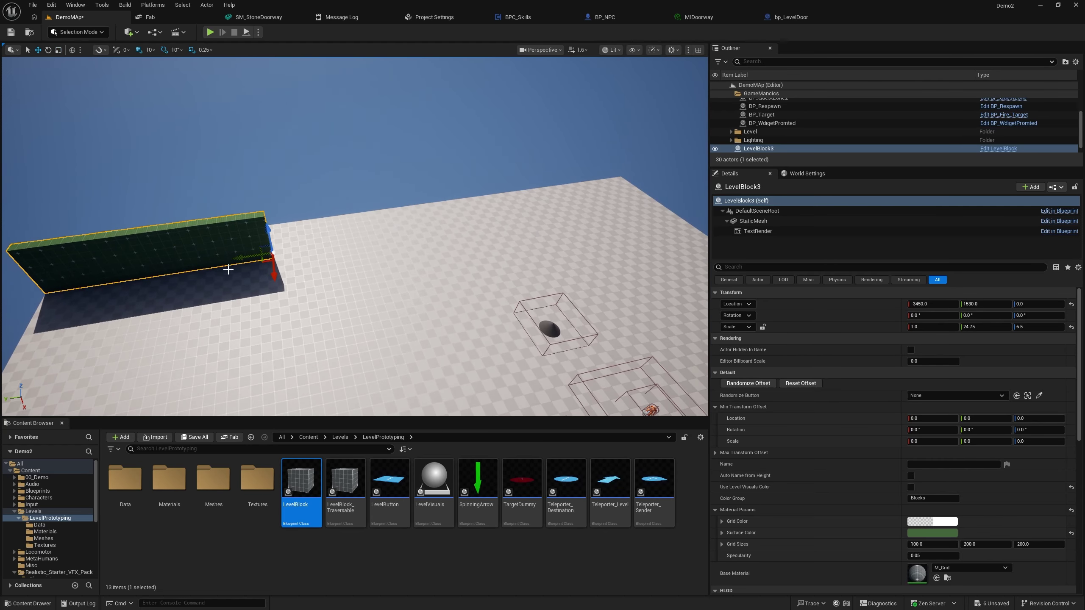
pyautogui.keyDown('alt'); pyautogui.moveTo(246, 256); pyautogui.dragTo(665, 205); pyautogui.keyUp('alt')
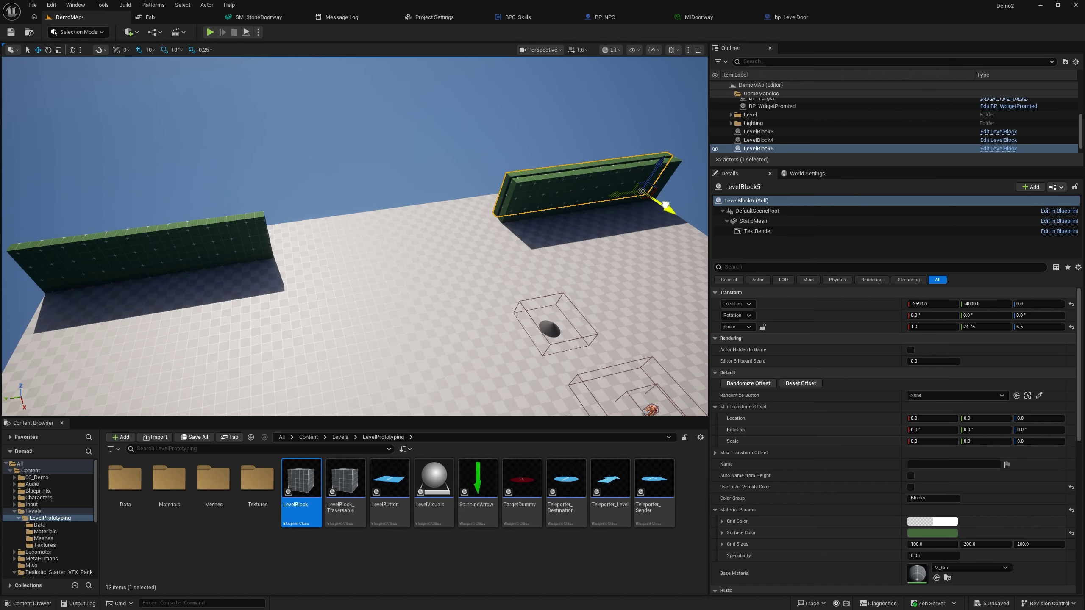
pyautogui.press('r')
pyautogui.moveTo(654, 168); pyautogui.dragTo(549, 207)
pyautogui.moveTo(550, 207); pyautogui.dragTo(547, 248, button='right')
# Step: Lengthen the shorter wall at Y -4000, in front of the back wall, to a Y scale of 30.5
pyautogui.click(510, 276)
pyautogui.moveTo(515, 281); pyautogui.dragTo(495, 297, button='right')
pyautogui.moveTo(440, 258); pyautogui.dragTo(441, 261)
pyautogui.moveTo(300, 385); pyautogui.dragTo(300, 376, button='right')
pyautogui.moveTo(341, 220); pyautogui.dragTo(340, 220, button='right')
# Step: Duplicate the shorter wall into side walls rotated about -90° around Z, placing the one at the opposite end near Y 3990
pyautogui.press('e')
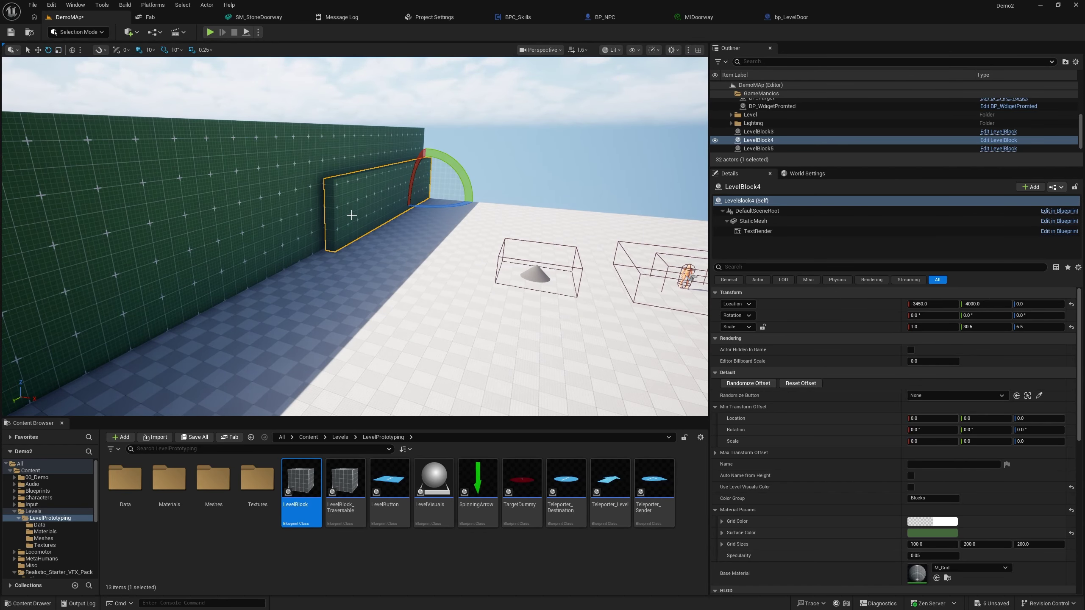
pyautogui.keyDown('alt'); pyautogui.moveTo(444, 204); pyautogui.dragTo(90, 201); pyautogui.keyUp('alt')
pyautogui.press('w')
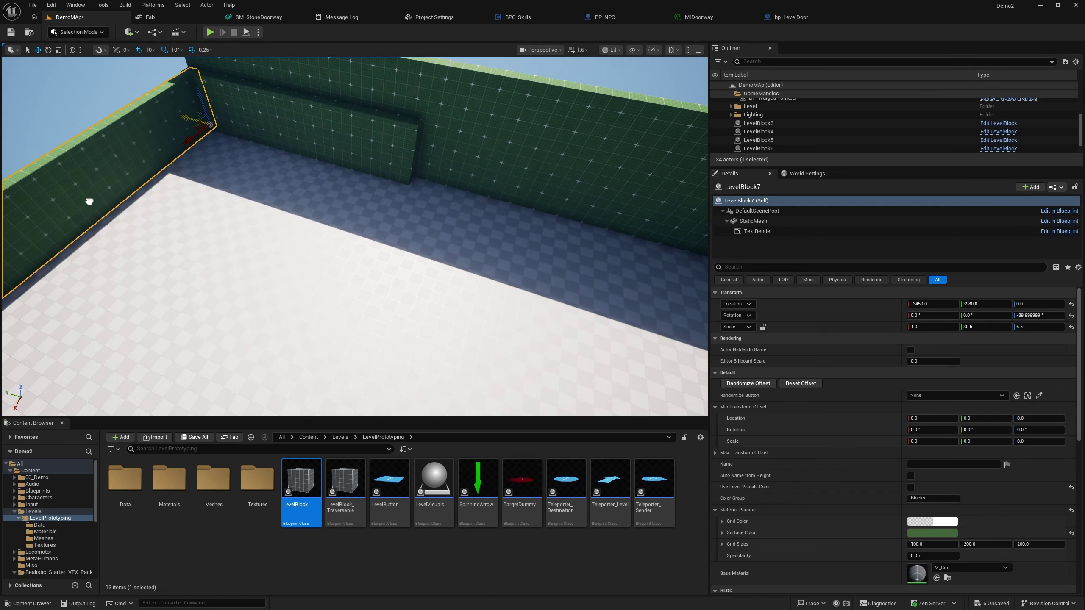
# Step: Place bp_LevelDoor from the 00_Demo blueprint folder in front of the back wall at X -3400, Y 300, Z 0
pyautogui.moveTo(309, 199); pyautogui.dragTo(312, 303, button='right')
pyautogui.click(38, 491)
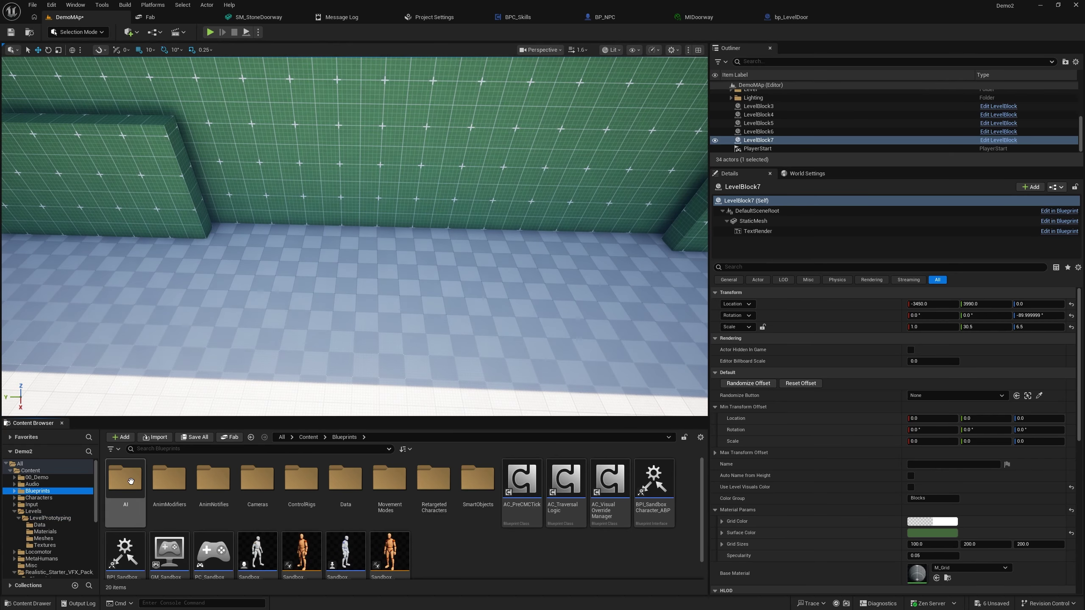
pyautogui.click(42, 478)
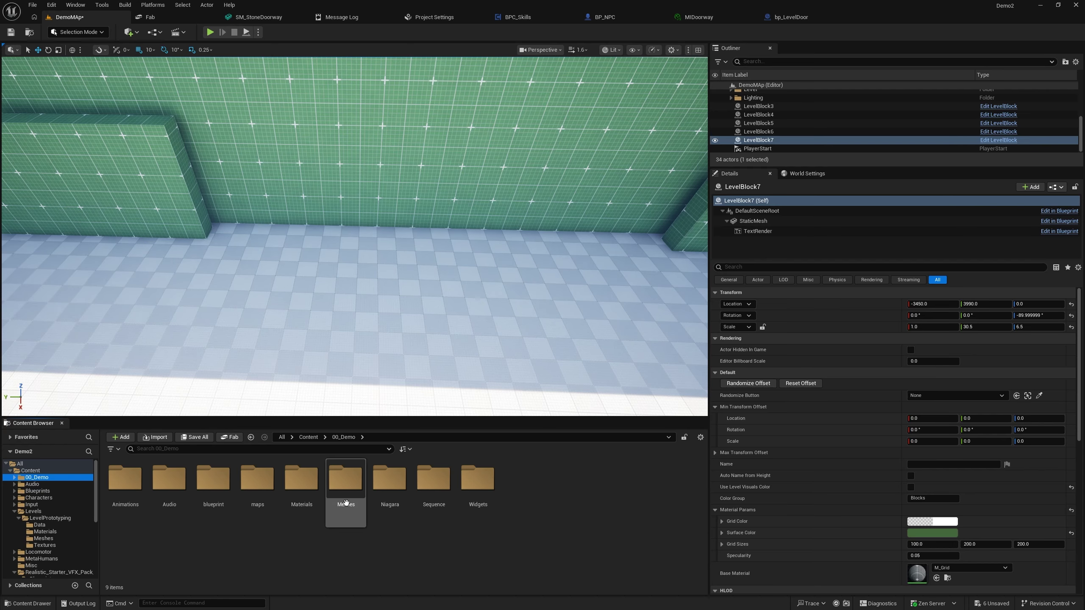
pyautogui.click(205, 500)
pyautogui.doubleClick(205, 500)
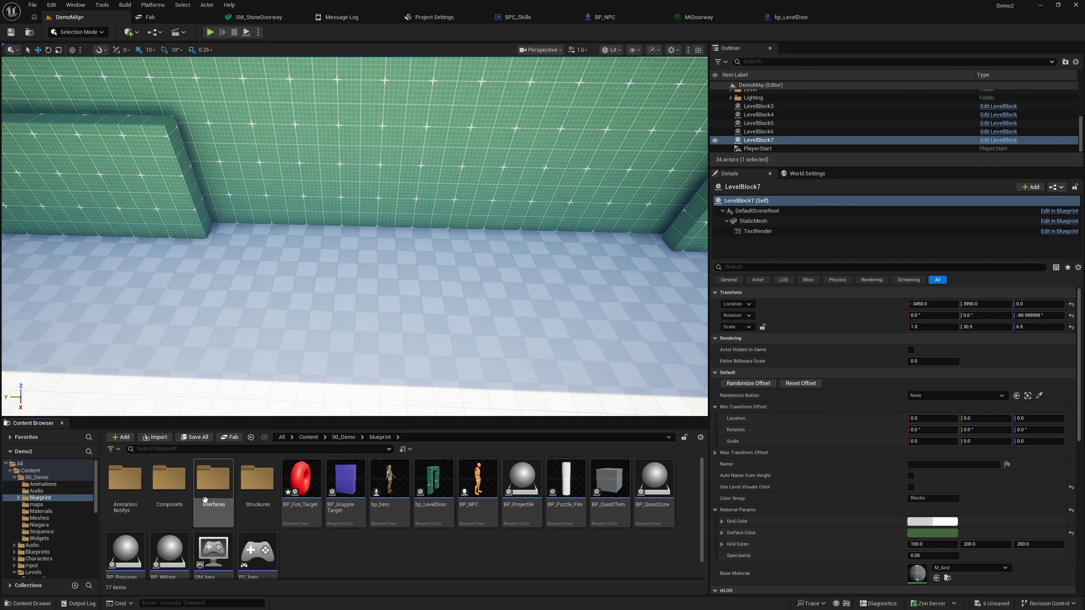
pyautogui.moveTo(433, 480); pyautogui.dragTo(427, 241)
pyautogui.moveTo(428, 240); pyautogui.dragTo(480, 164, button='right')
pyautogui.moveTo(456, 174); pyautogui.dragTo(491, 191)
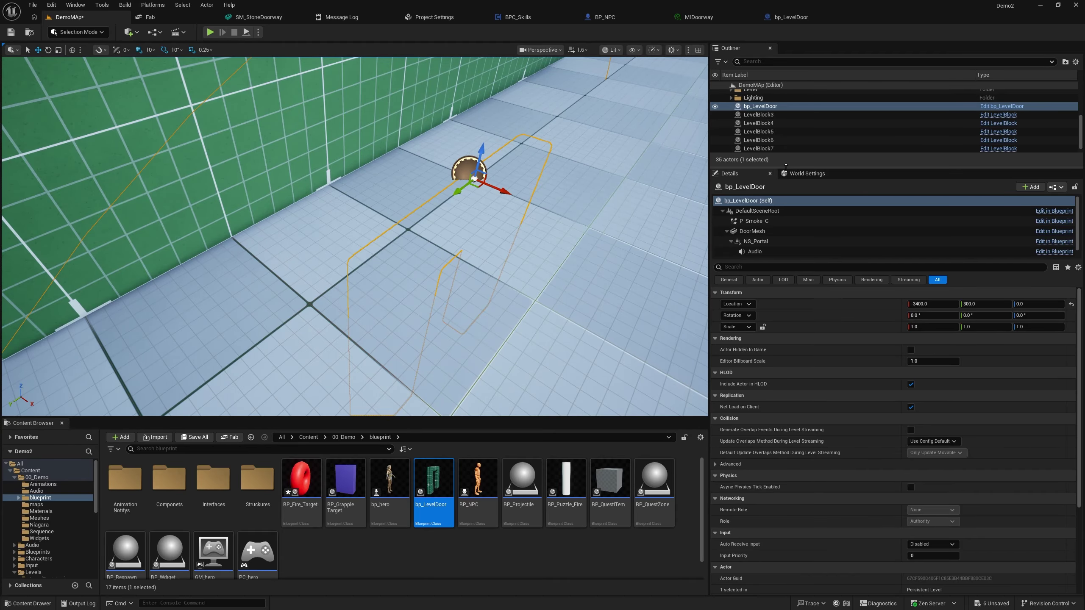
# Step: Enlarge the Outliner and move LevelBlock3 through LevelBlock7 into the Level folder
pyautogui.moveTo(785, 170); pyautogui.dragTo(754, 295)
pyautogui.click(752, 247)
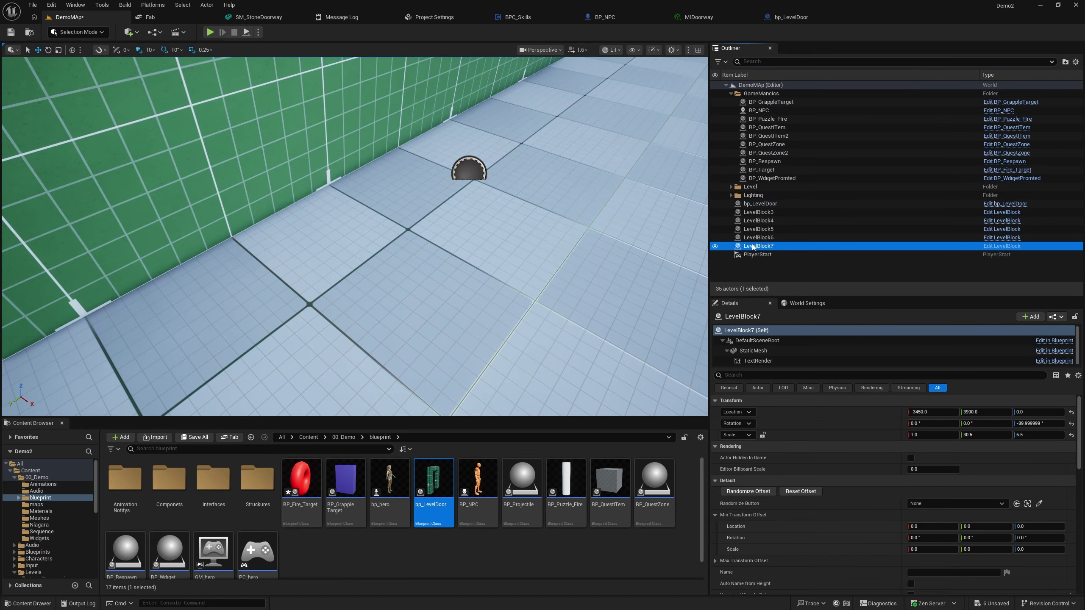
pyautogui.keyDown('shift'); pyautogui.click(759, 213); pyautogui.keyUp('shift')
pyautogui.moveTo(759, 212); pyautogui.dragTo(744, 193)
pyautogui.click(731, 187)
# Step: Add a level sequence named DoorRevel to the level and save it in the 00_Demo/Audio folder
pyautogui.click(750, 205)
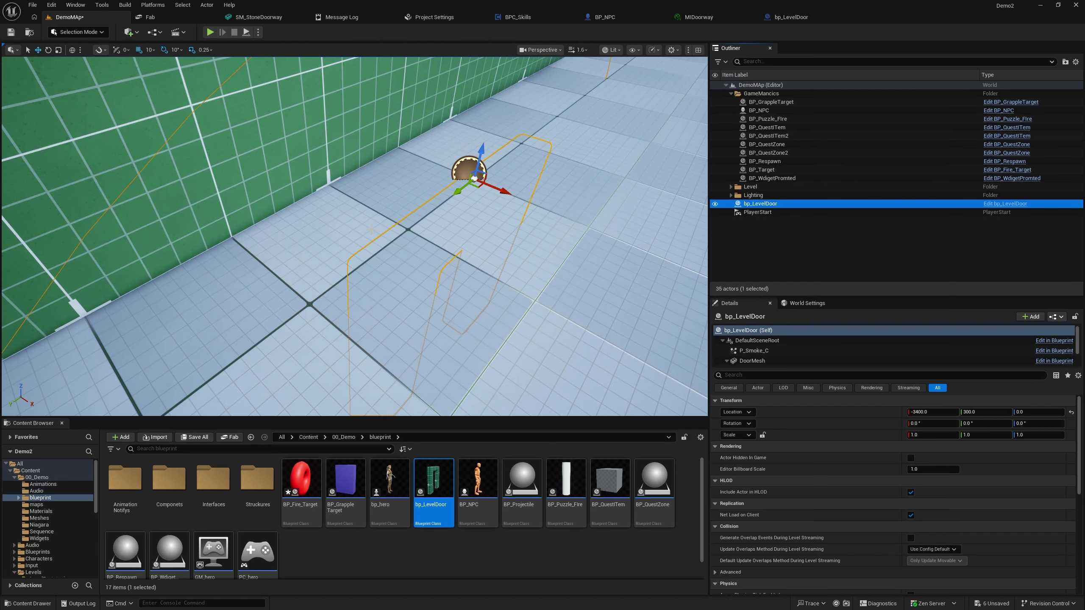
pyautogui.moveTo(355, 236); pyautogui.dragTo(497, 225, button='right')
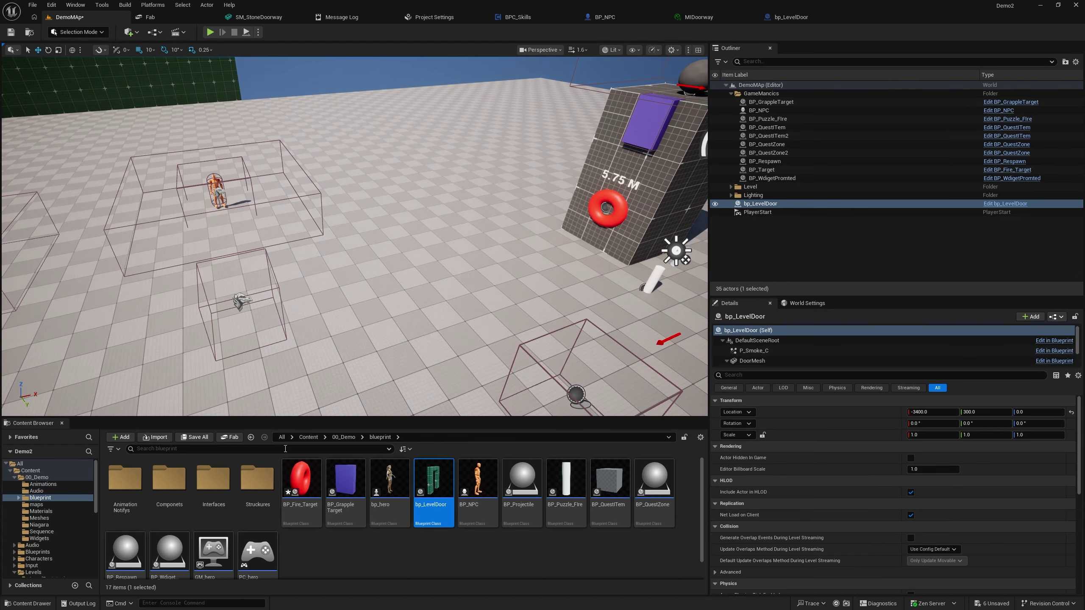
pyautogui.click(49, 532)
pyautogui.press('f')
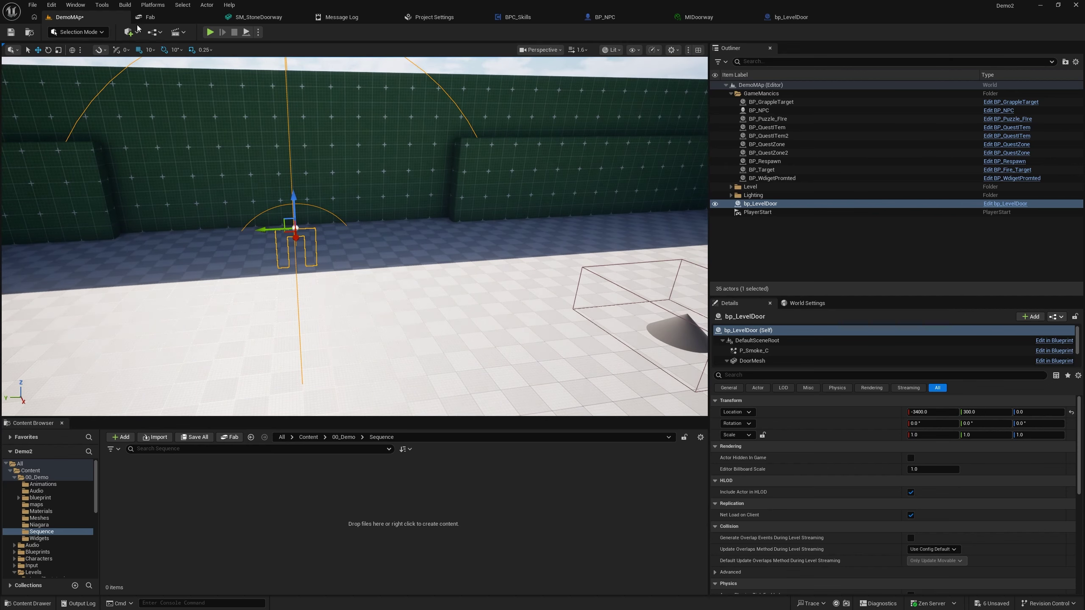
pyautogui.click(176, 32)
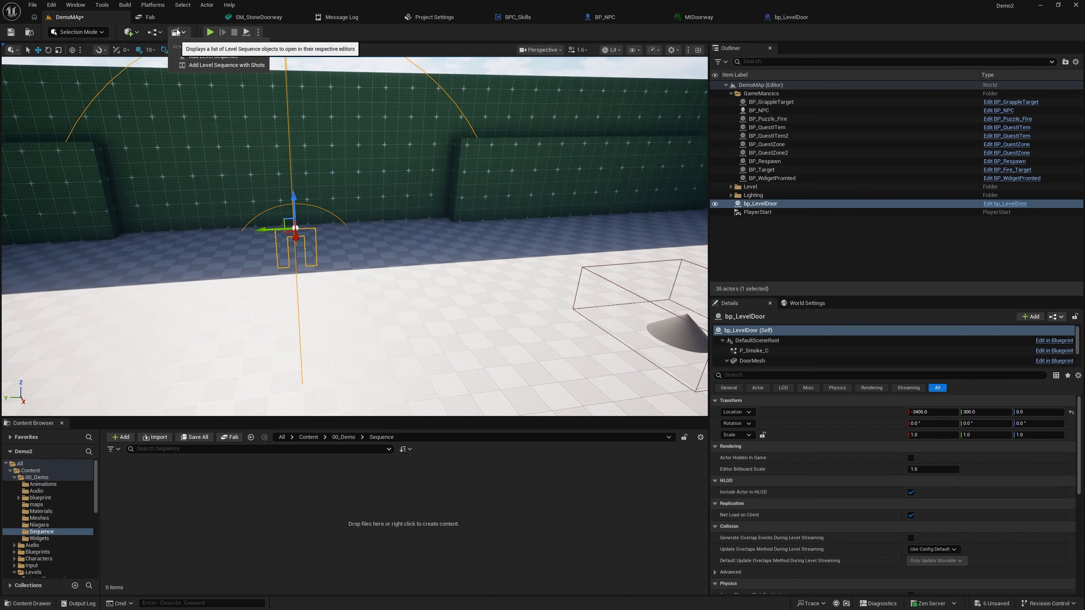
pyautogui.click(218, 55)
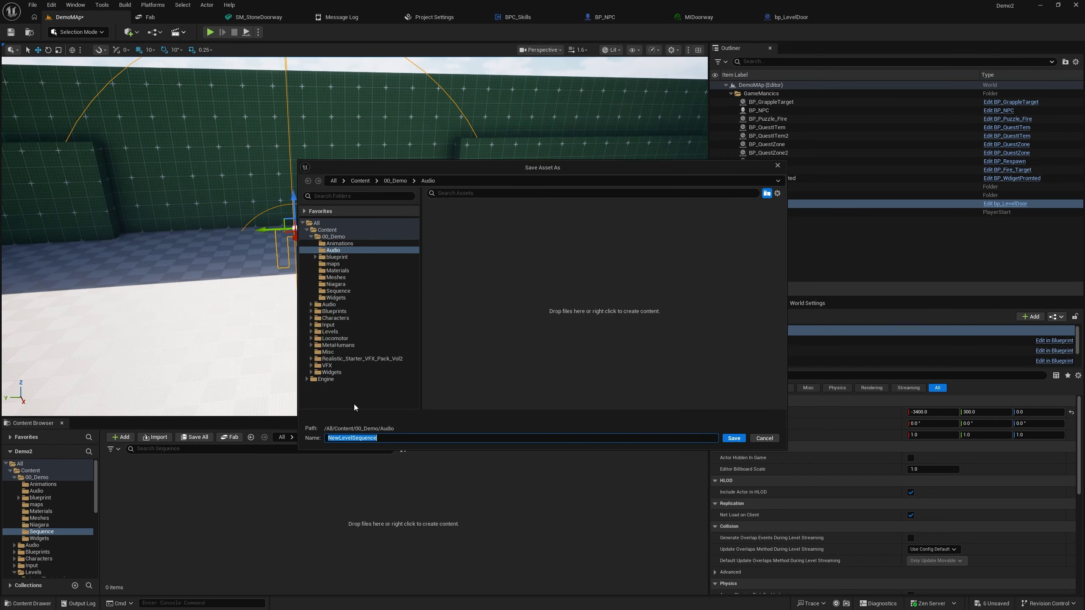
pyautogui.write('DoorRevel')
pyautogui.click(734, 439)
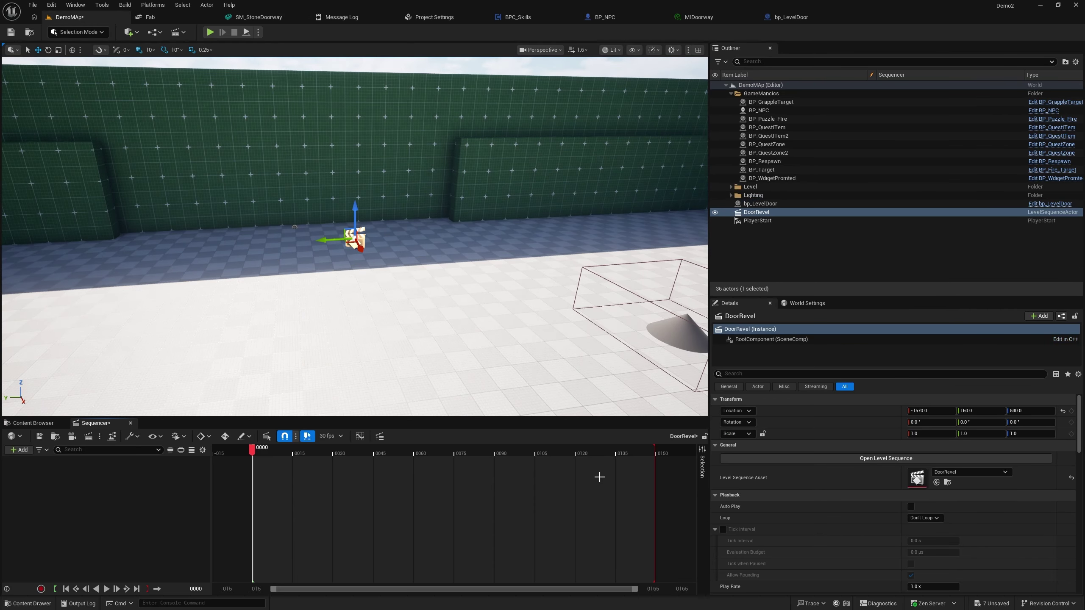
pyautogui.click(30, 424)
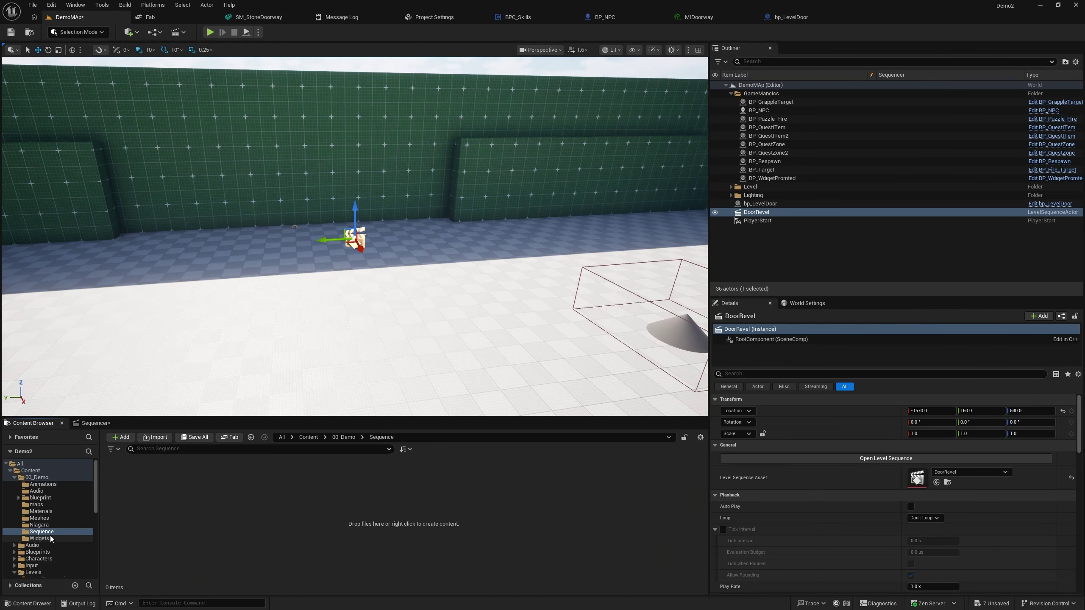
# Step: Locate the DoorRevel level sequence asset and move it from the Audio folder into the 00_Demo/Sequence folder
pyautogui.click(31, 471)
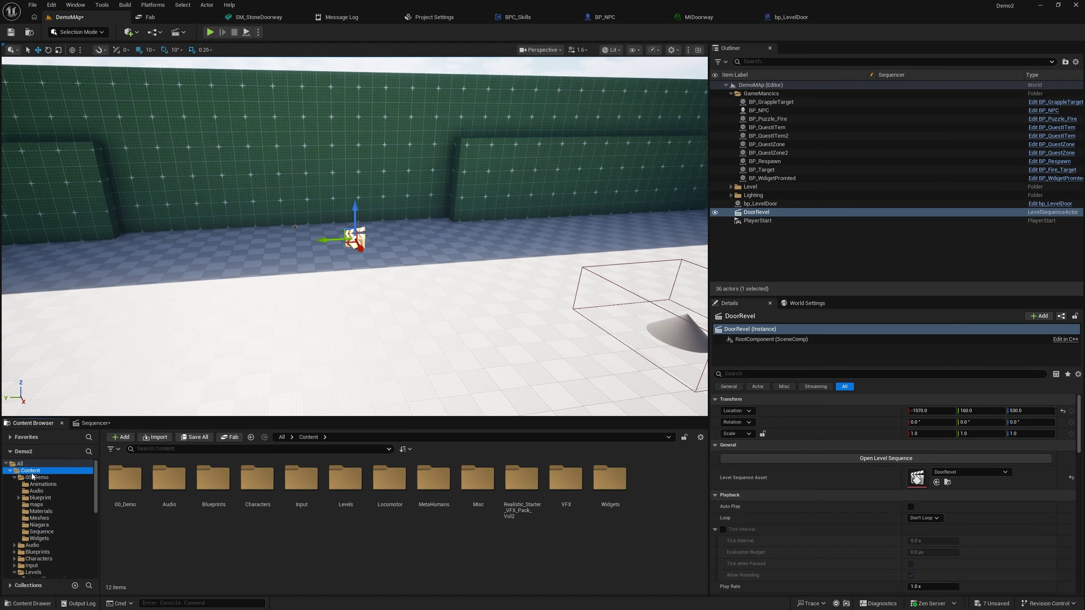
pyautogui.click(28, 477)
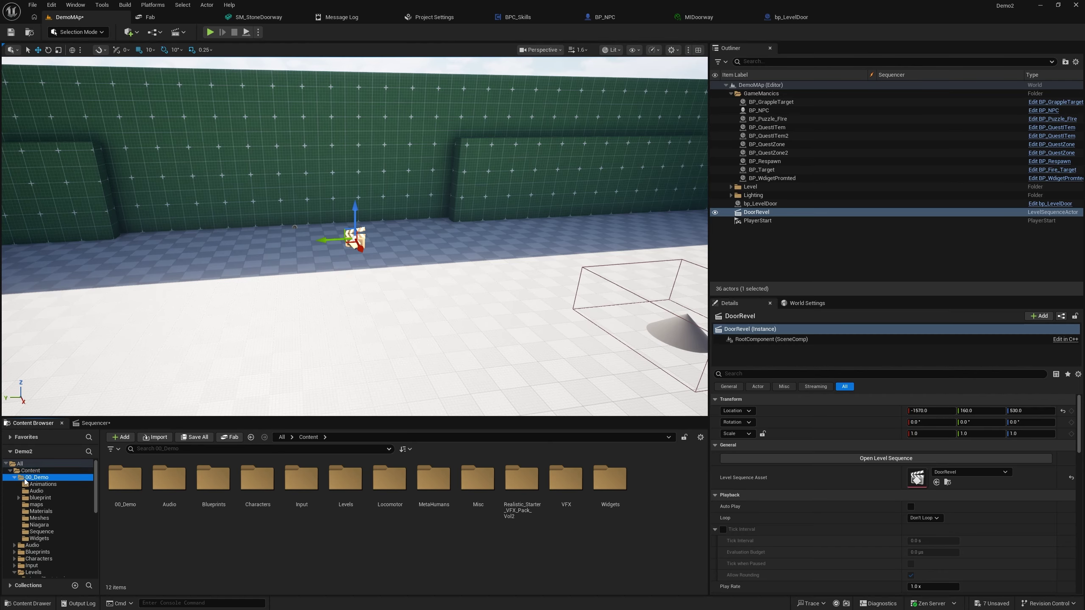
pyautogui.click(47, 531)
pyautogui.scroll(-2, 48, 525)
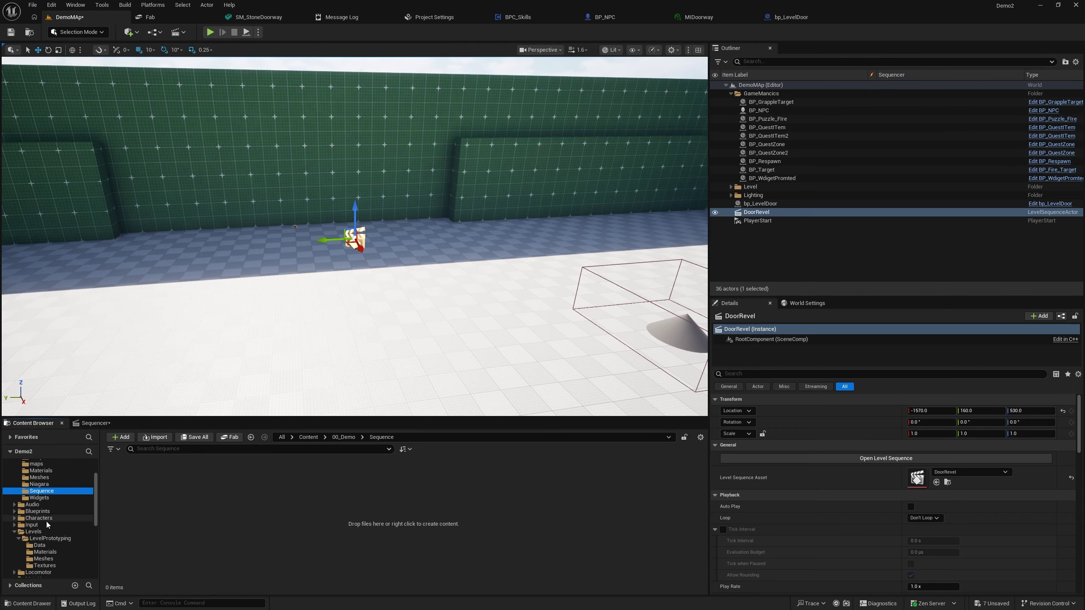
pyautogui.scroll(-3, 47, 525)
pyautogui.doubleClick(19, 525)
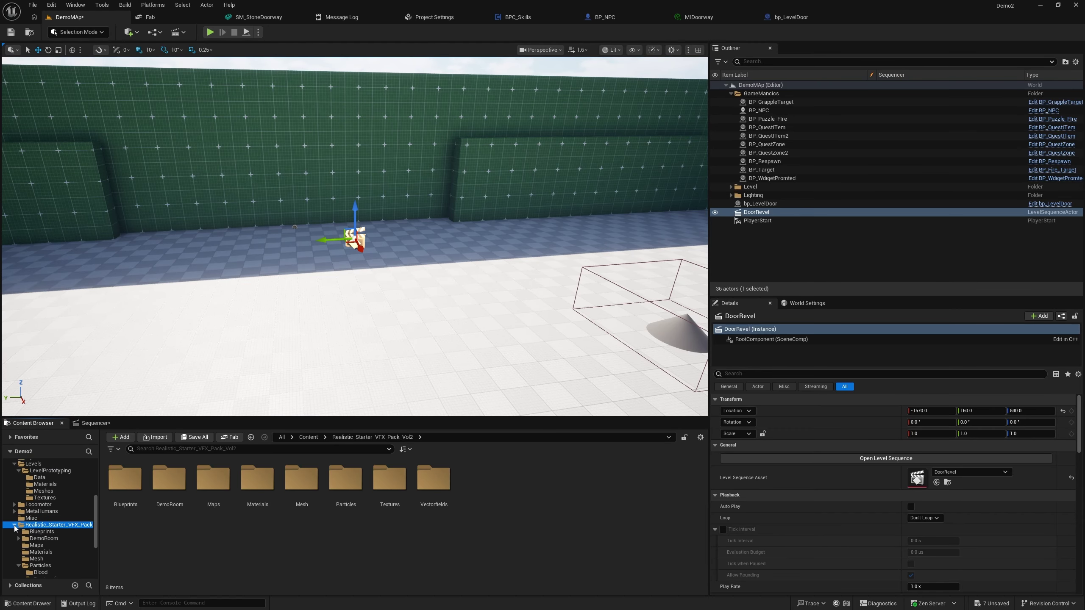
pyautogui.click(182, 32)
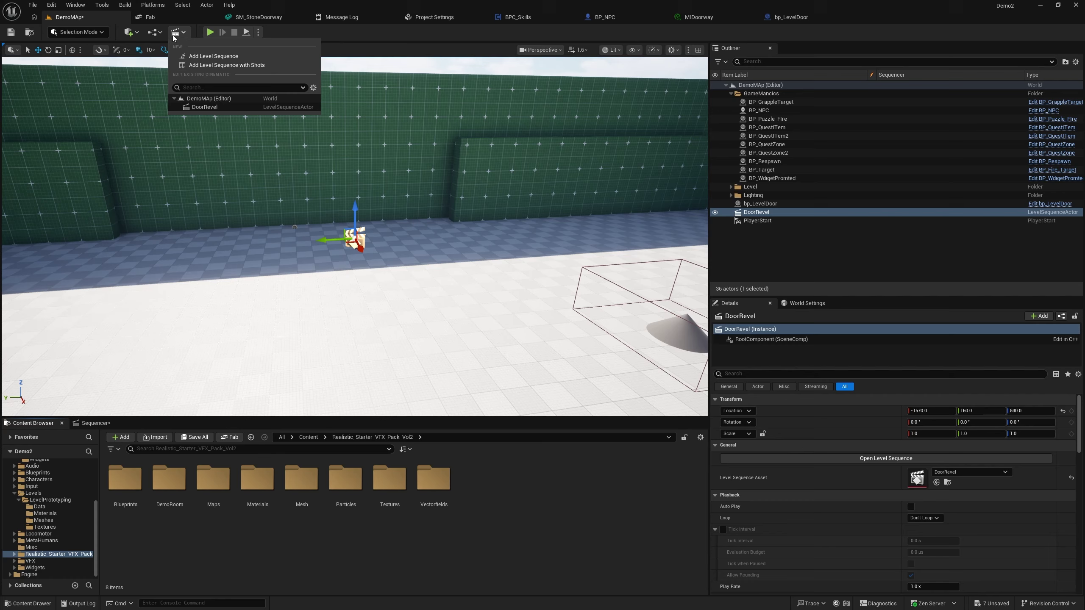
pyautogui.click(206, 107)
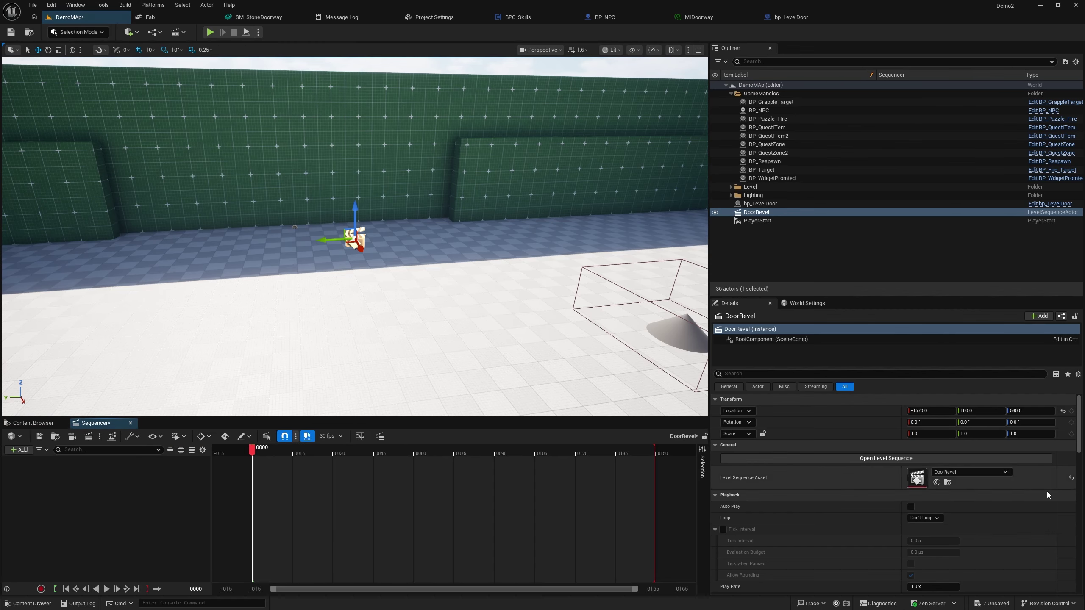
pyautogui.click(948, 485)
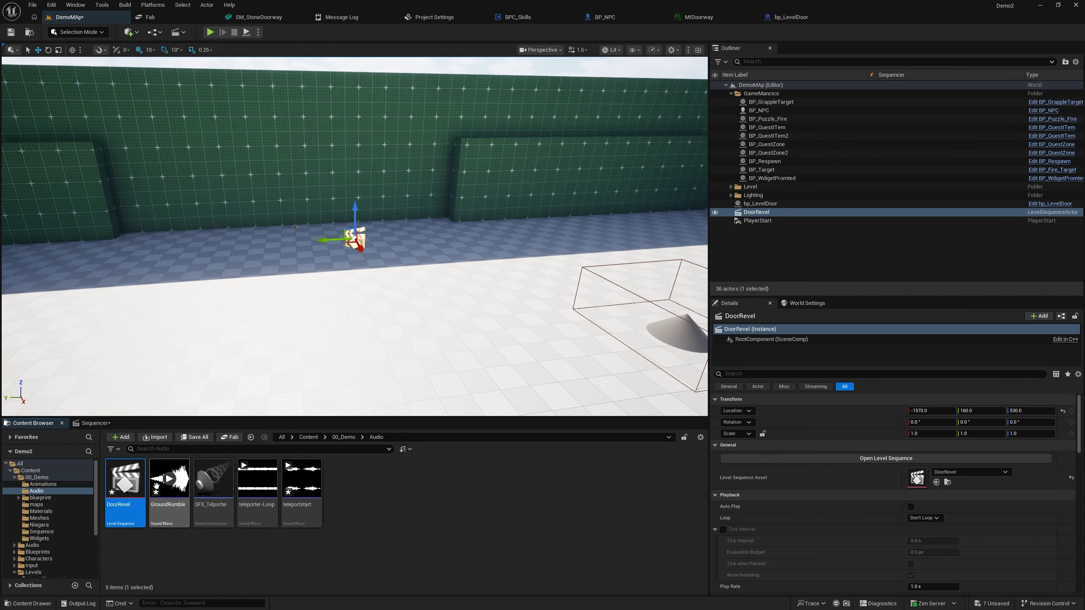
pyautogui.moveTo(125, 479); pyautogui.dragTo(20, 539)
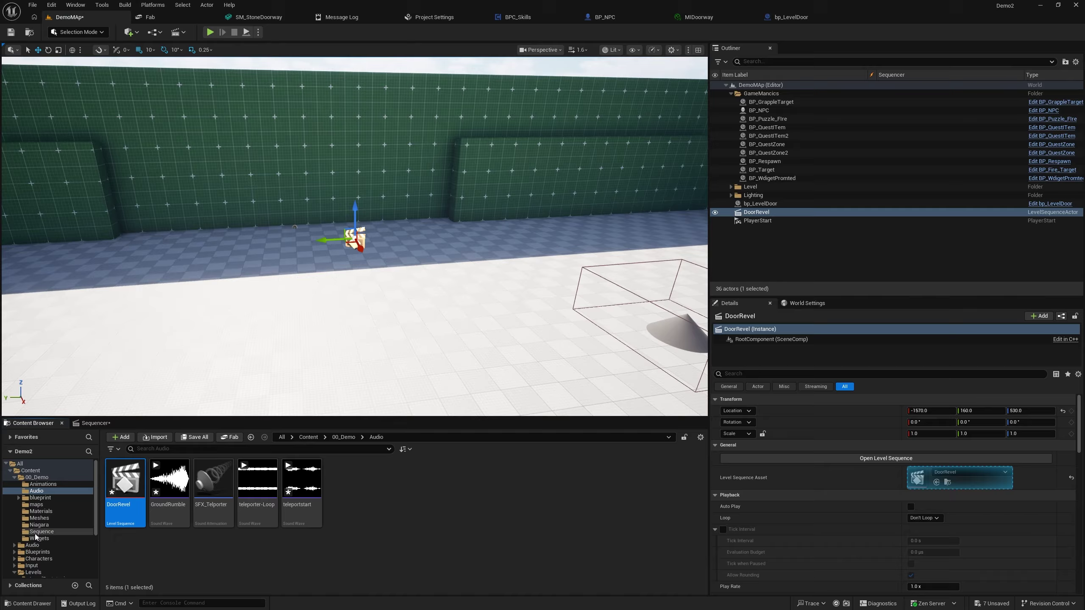
pyautogui.click(68, 553)
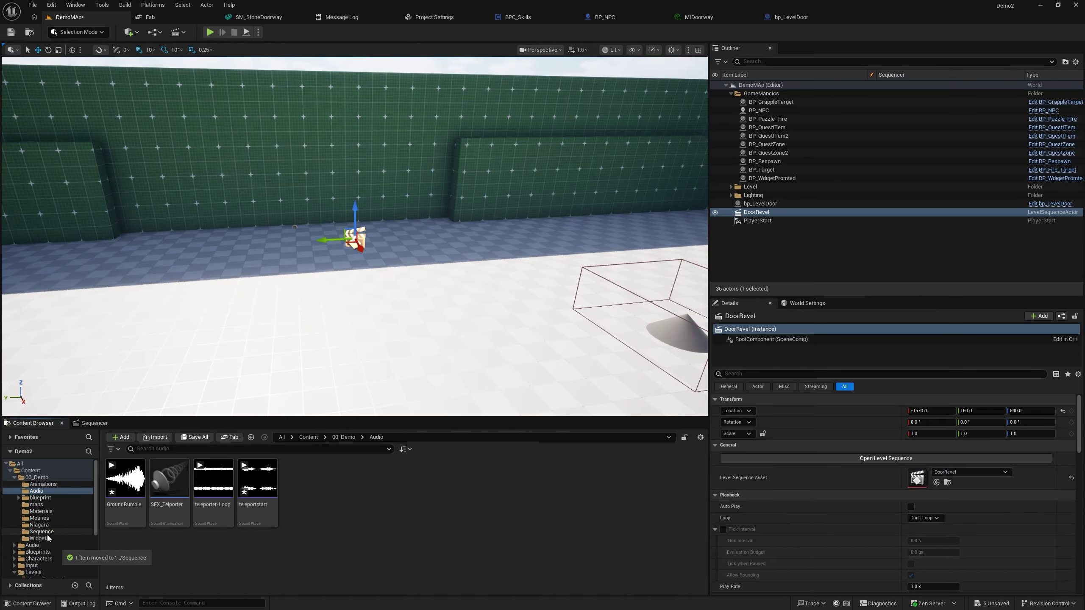
# Step: Enlarge the Sequencer area and lower the DoorRevel actor towards the floor, to Z 220
pyautogui.click(84, 424)
pyautogui.moveTo(162, 421); pyautogui.dragTo(133, 330)
pyautogui.moveTo(289, 186); pyautogui.dragTo(410, 193, button='right')
pyautogui.press('End')
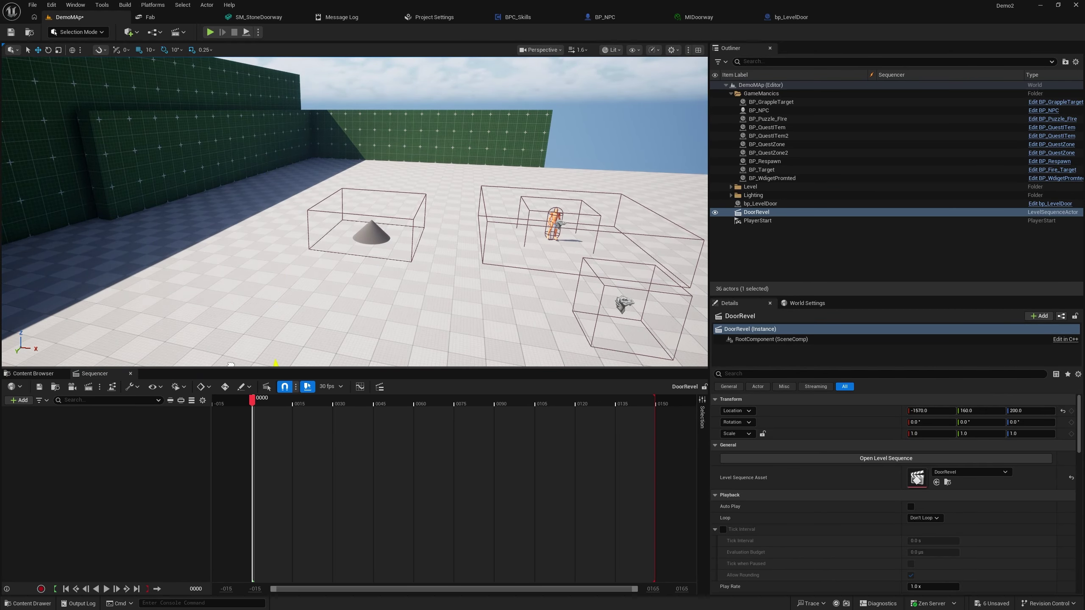
pyautogui.moveTo(289, 186); pyautogui.dragTo(323, 274, button='right')
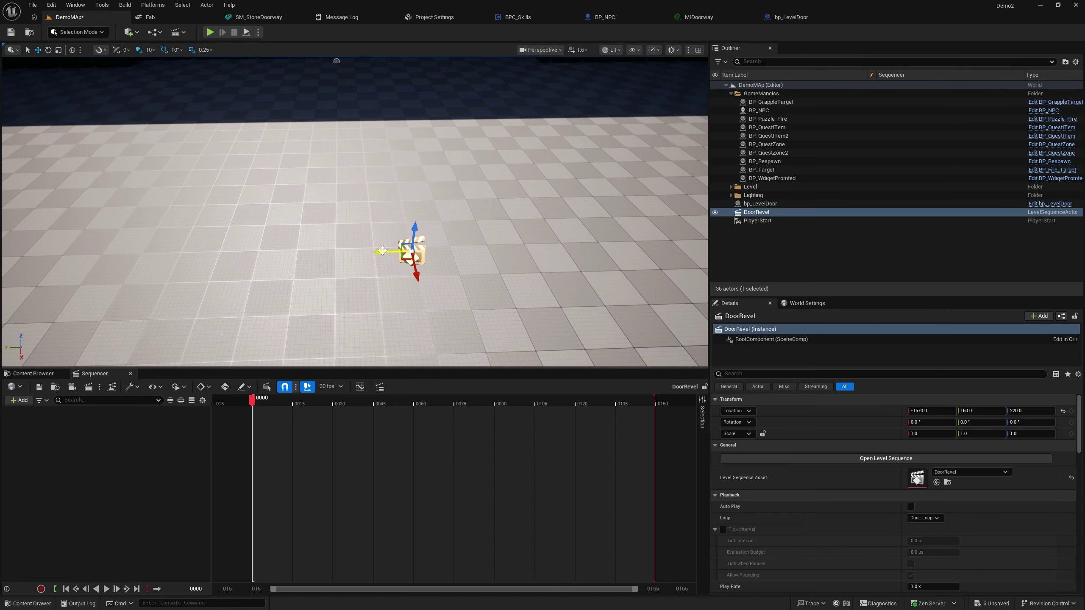
pyautogui.moveTo(337, 60); pyautogui.dragTo(258, 218, button='right')
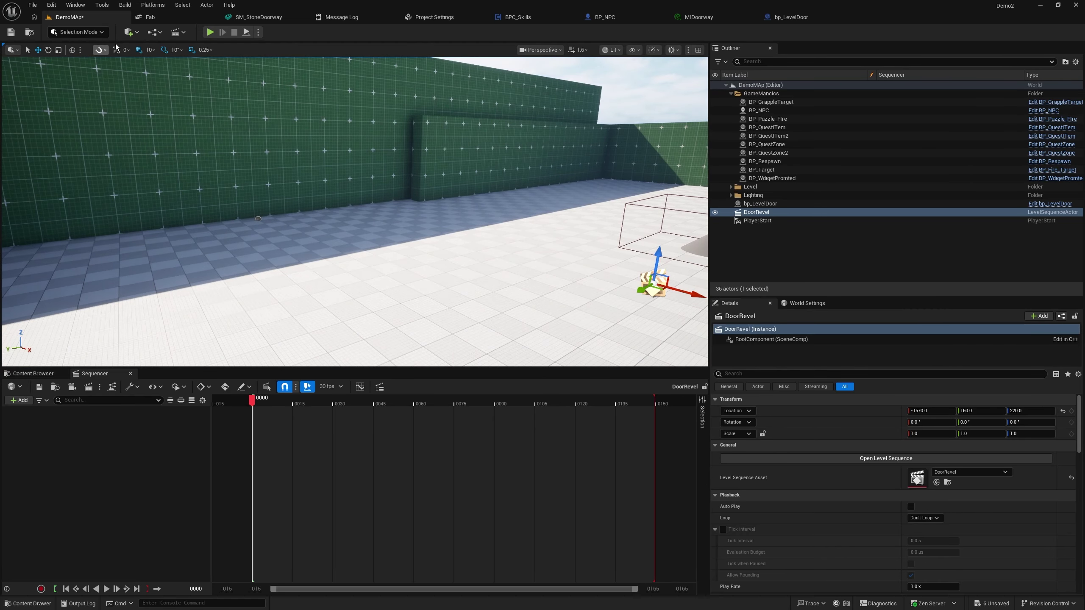
# Step: Place a Cine Camera Actor in the level and add it as a track to the DoorRevel sequence
pyautogui.click(127, 34)
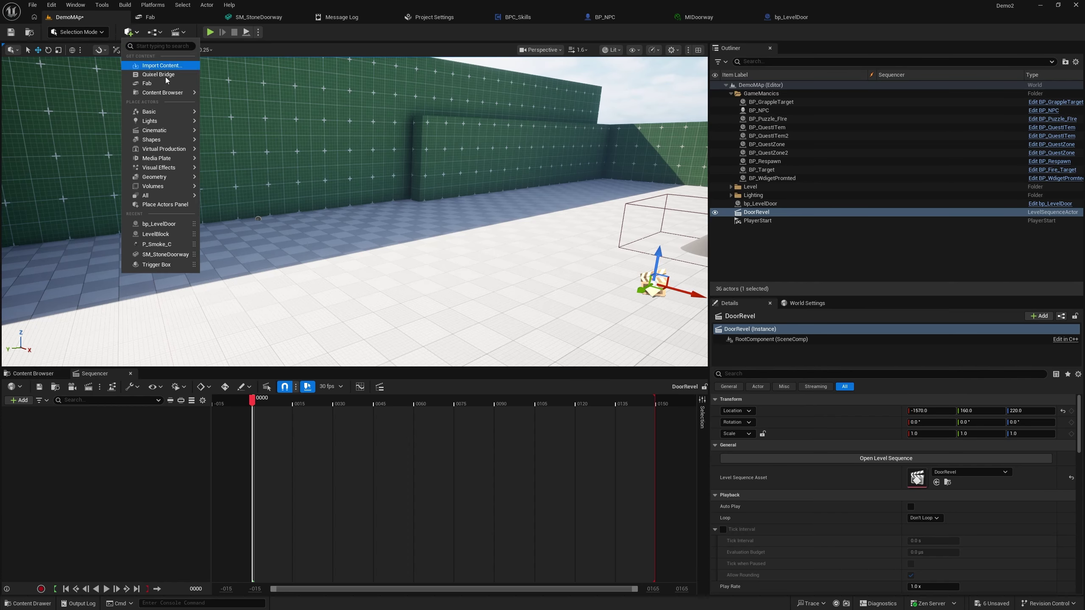
pyautogui.moveTo(170, 139)
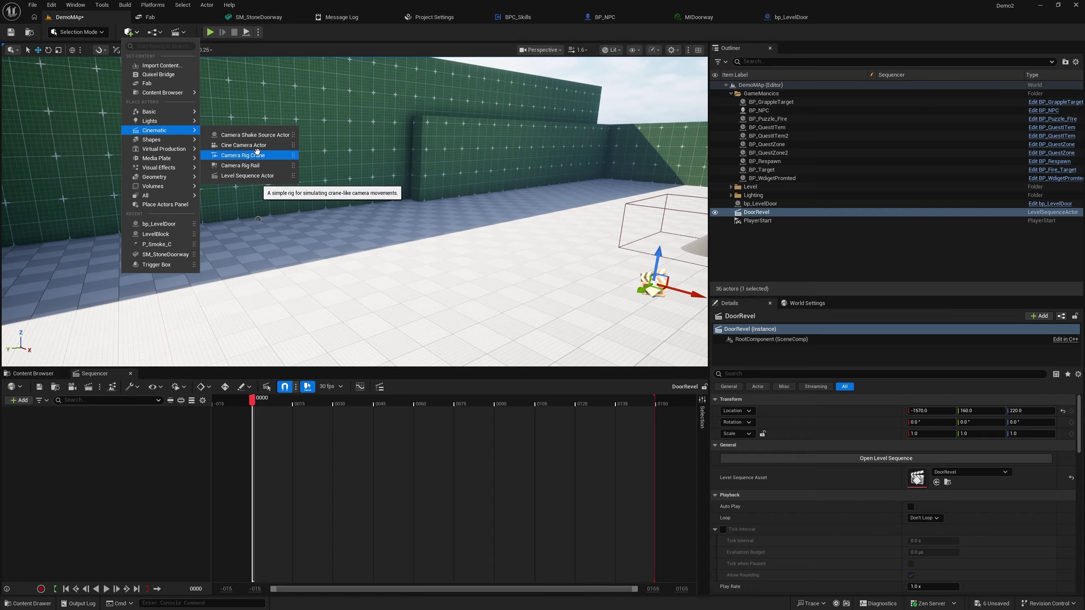
pyautogui.click(243, 145)
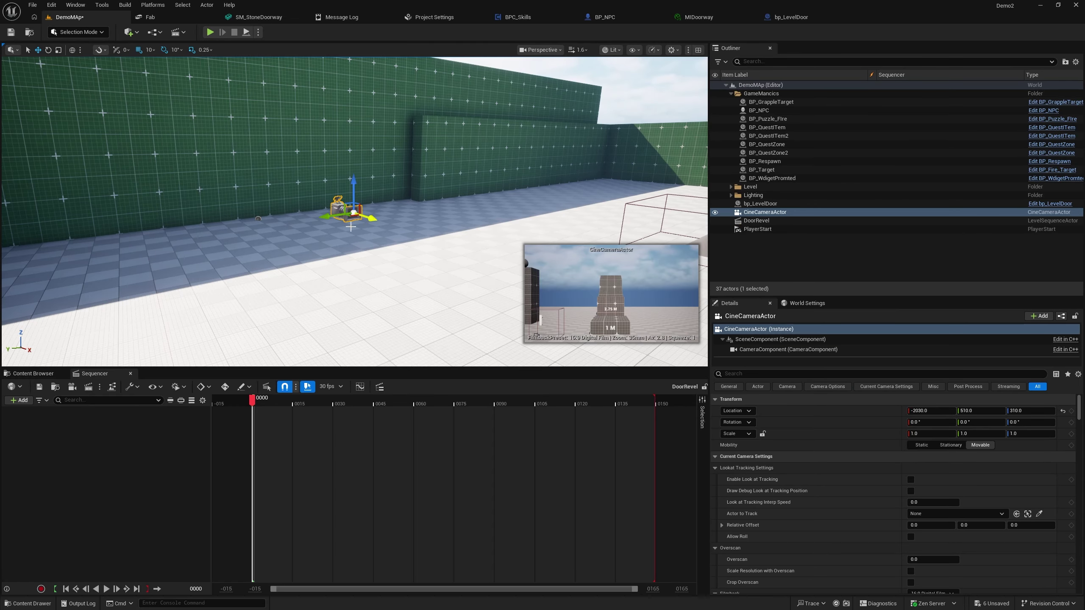
pyautogui.click(20, 401)
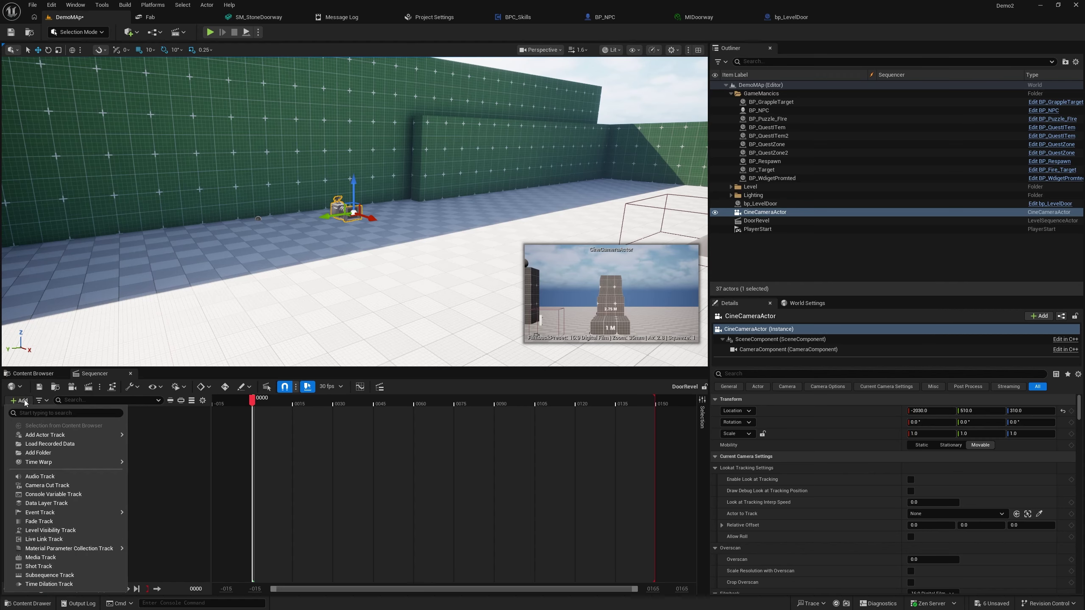
pyautogui.click(774, 214)
pyautogui.moveTo(774, 214); pyautogui.dragTo(187, 434)
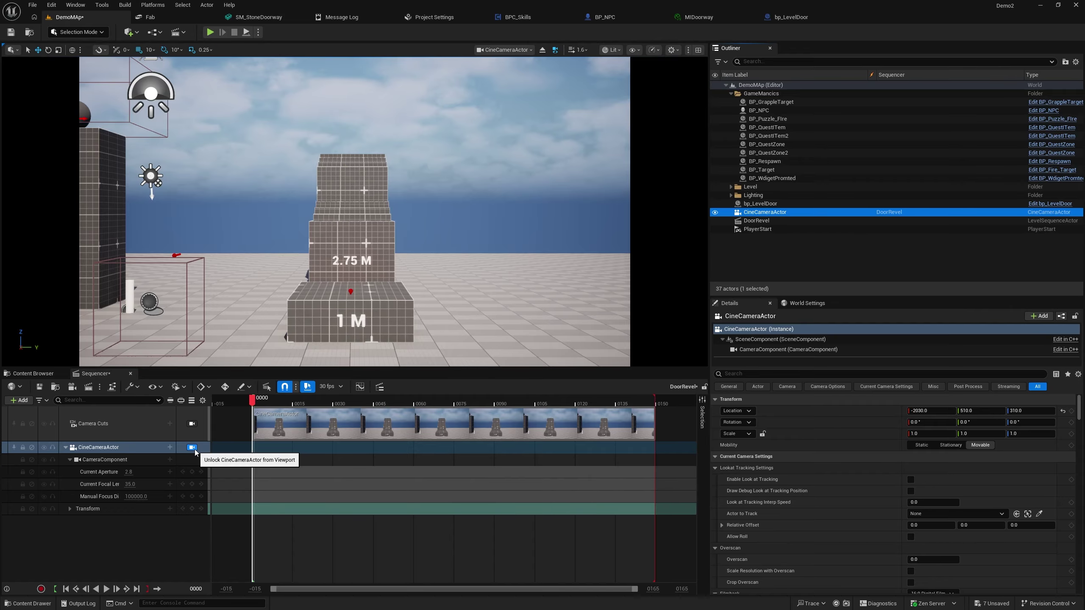
# Step: Pilot the cine camera through the viewport to face the red ring, and unlock it from the viewport to look around freely
pyautogui.moveTo(355, 214); pyautogui.dragTo(318, 211, button='right')
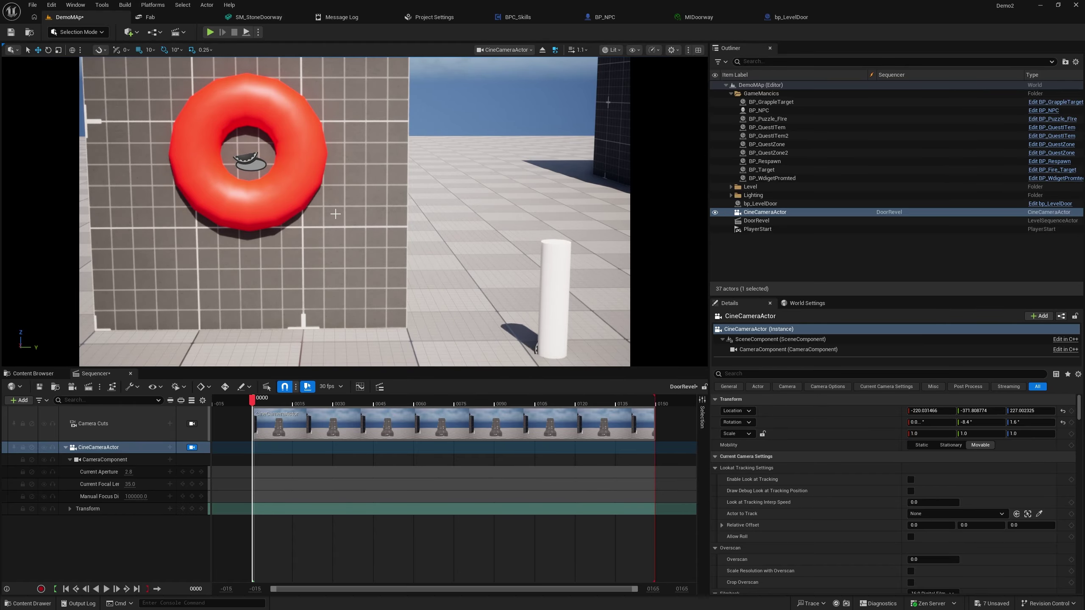
pyautogui.click(188, 452)
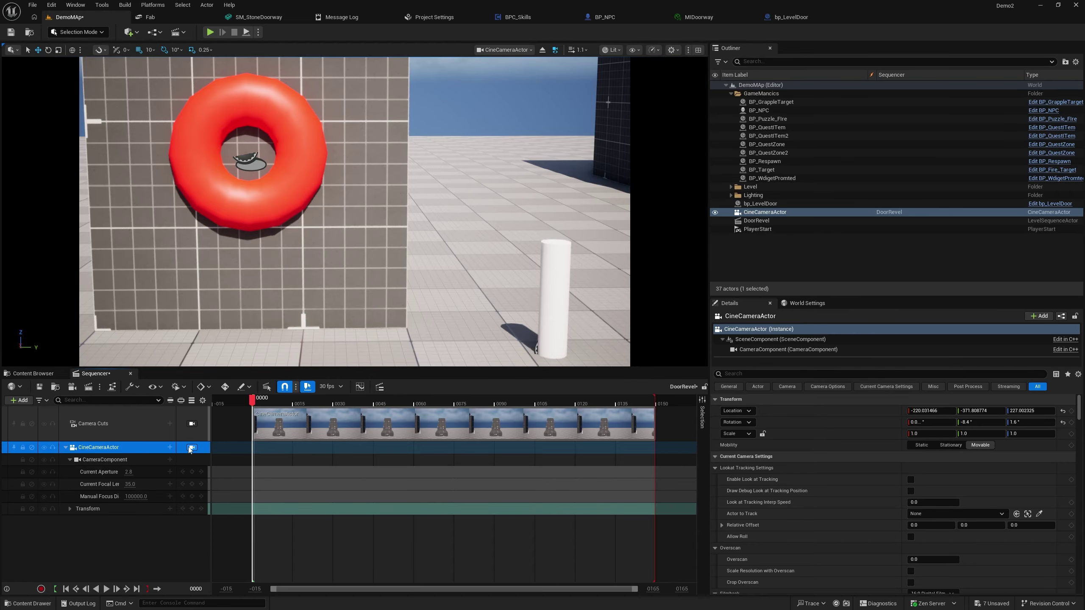
pyautogui.click(192, 448)
pyautogui.moveTo(354, 212)
pyautogui.mouseDown(button='right')
pyautogui.moveTo(183, 201)
pyautogui.moveTo(222, 201)
pyautogui.mouseUp(button='right')
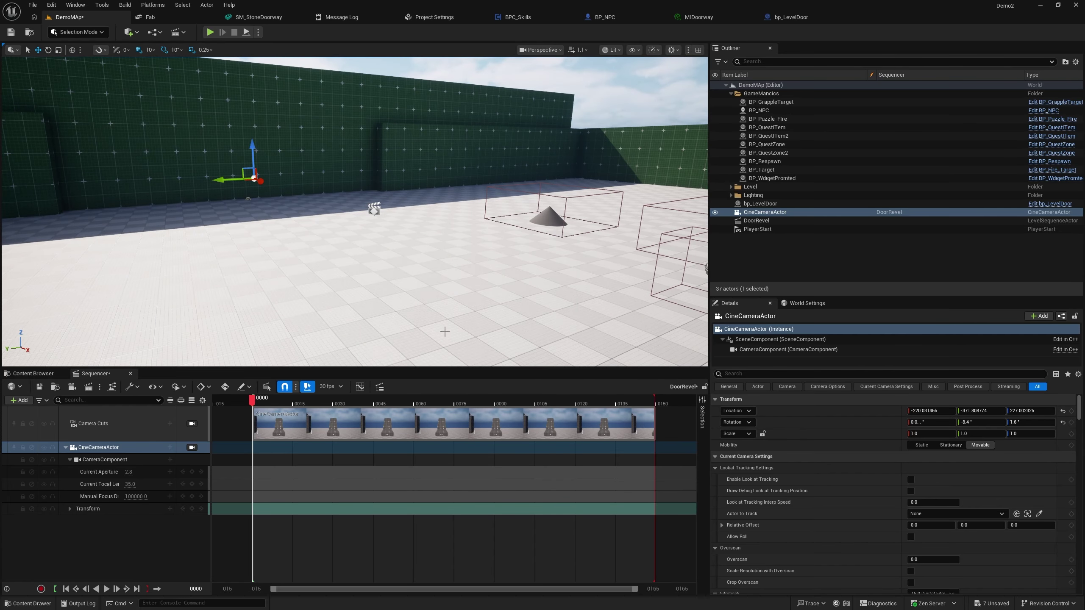
pyautogui.moveTo(258, 193); pyautogui.dragTo(470, 264, button='right')
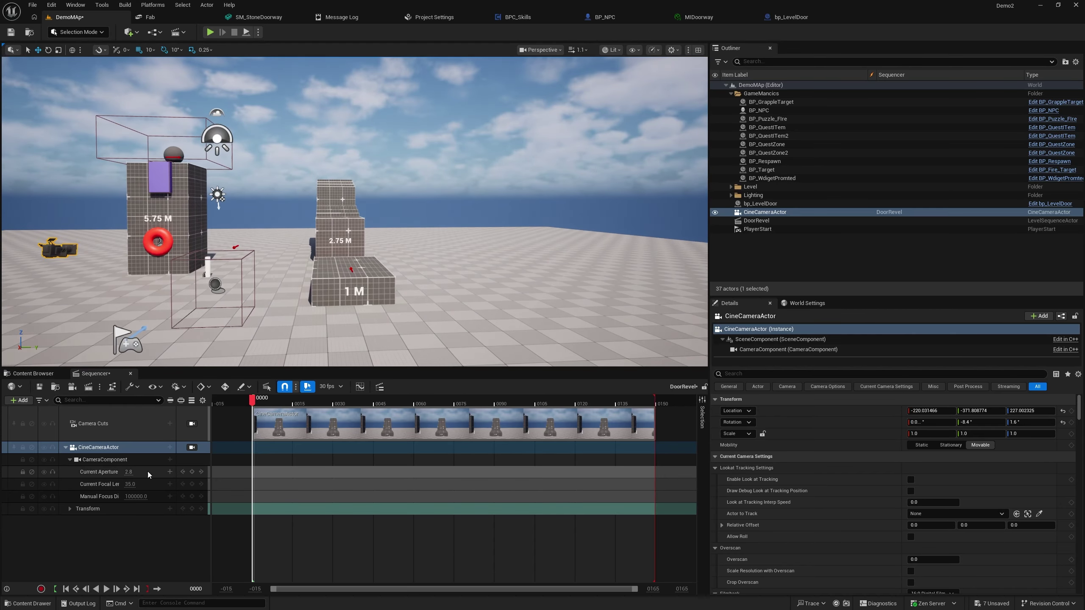
# Step: Step the playhead to frame 1 and back to 0, and show the Sequencer time as Seconds
pyautogui.click(192, 448)
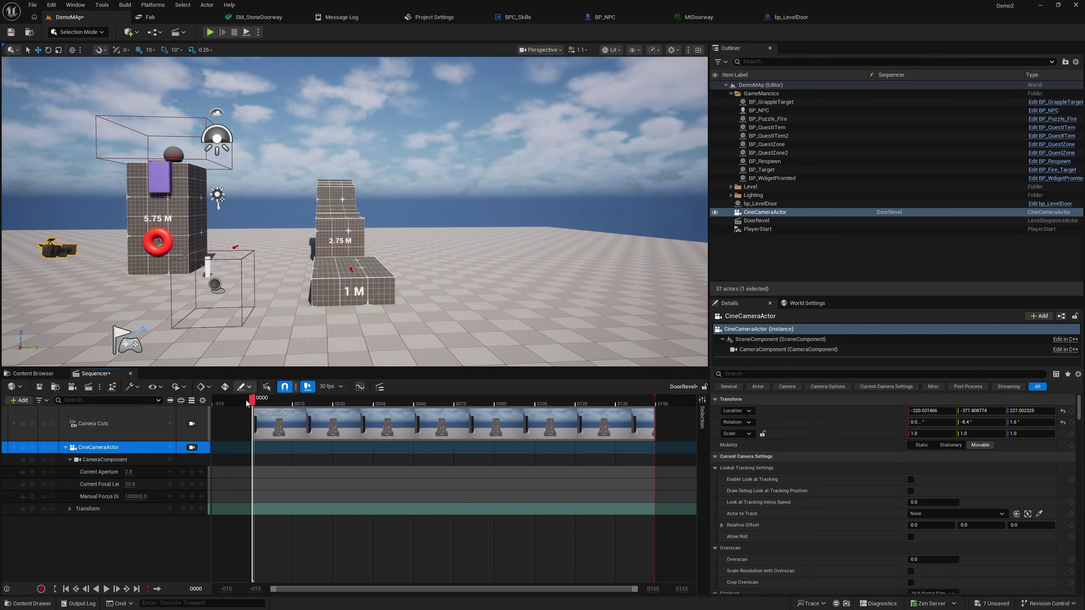
pyautogui.moveTo(252, 400)
pyautogui.mouseDown()
pyautogui.moveTo(512, 404)
pyautogui.moveTo(255, 404)
pyautogui.mouseUp()
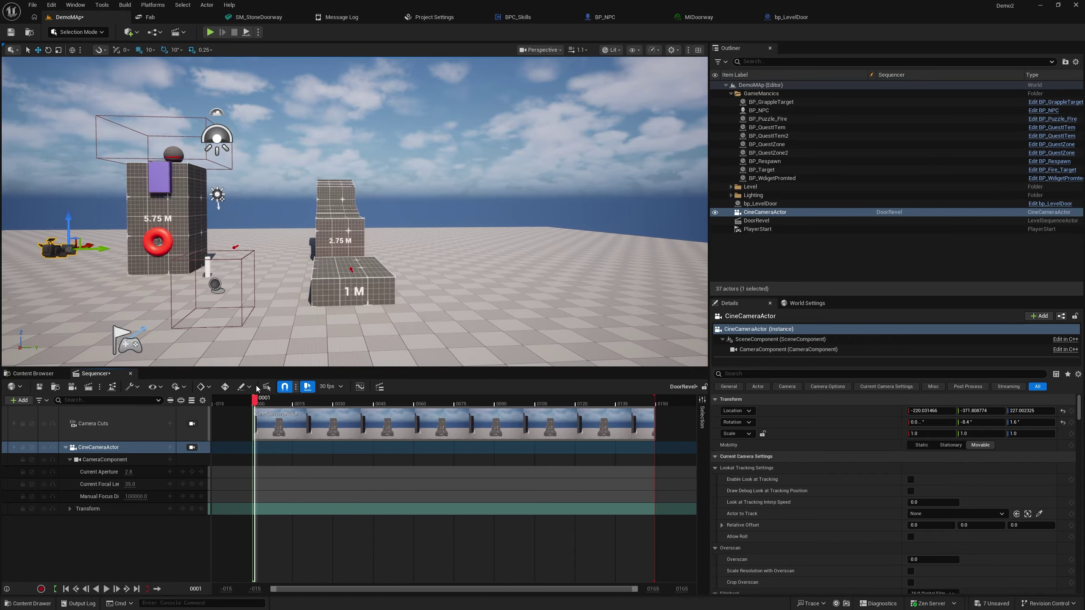
pyautogui.press('Left')
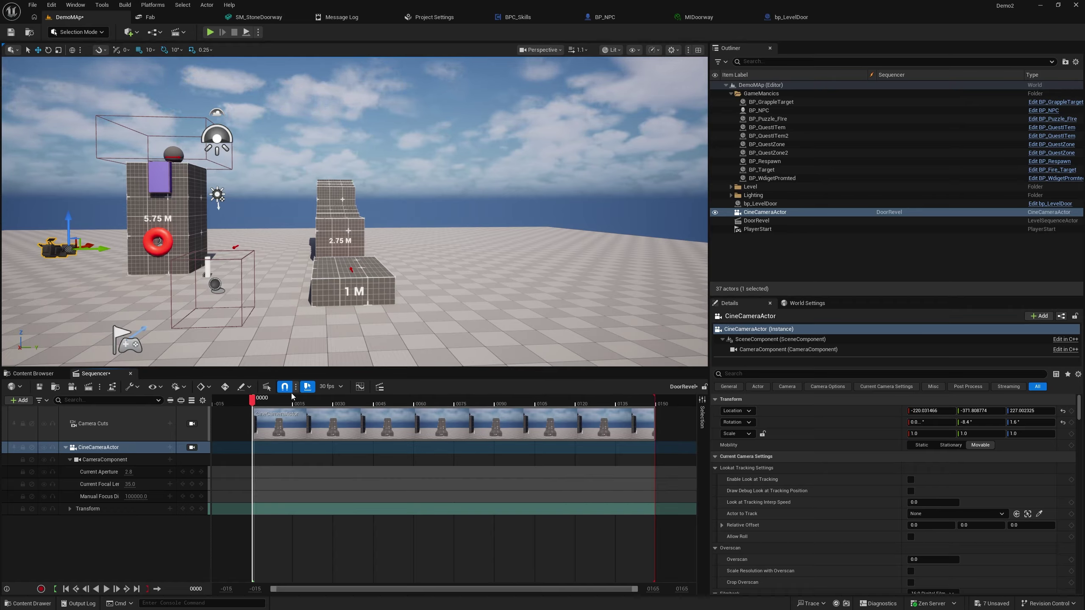
pyautogui.click(331, 387)
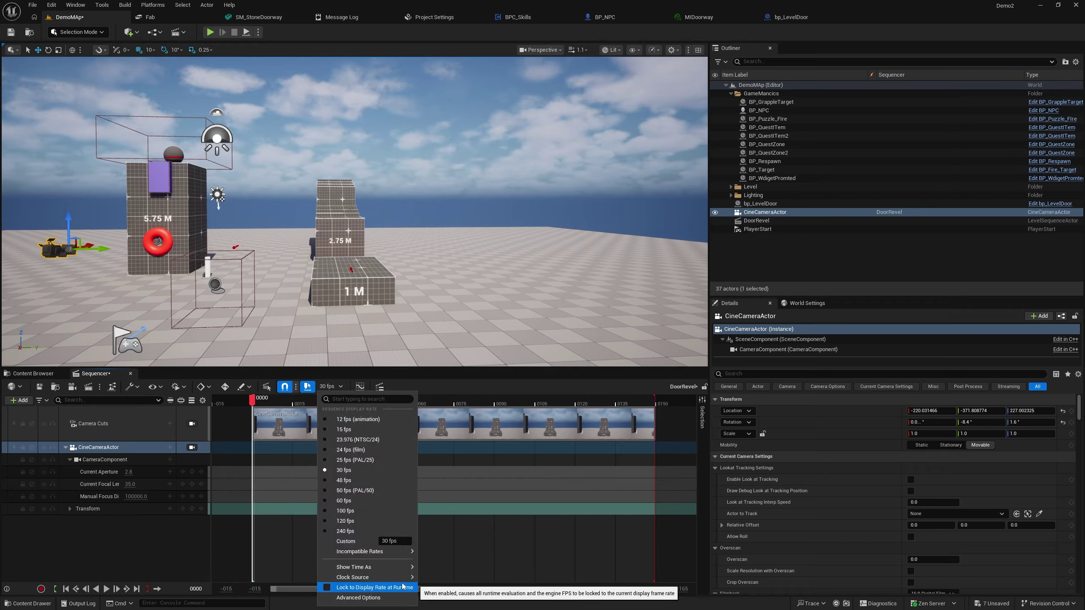
pyautogui.moveTo(385, 567)
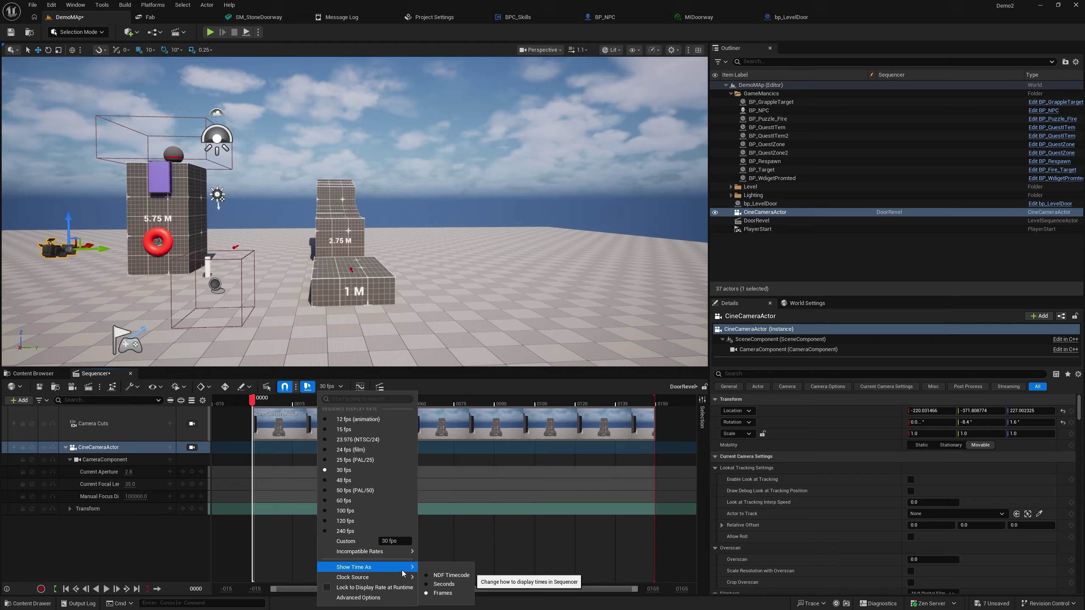
pyautogui.click(444, 585)
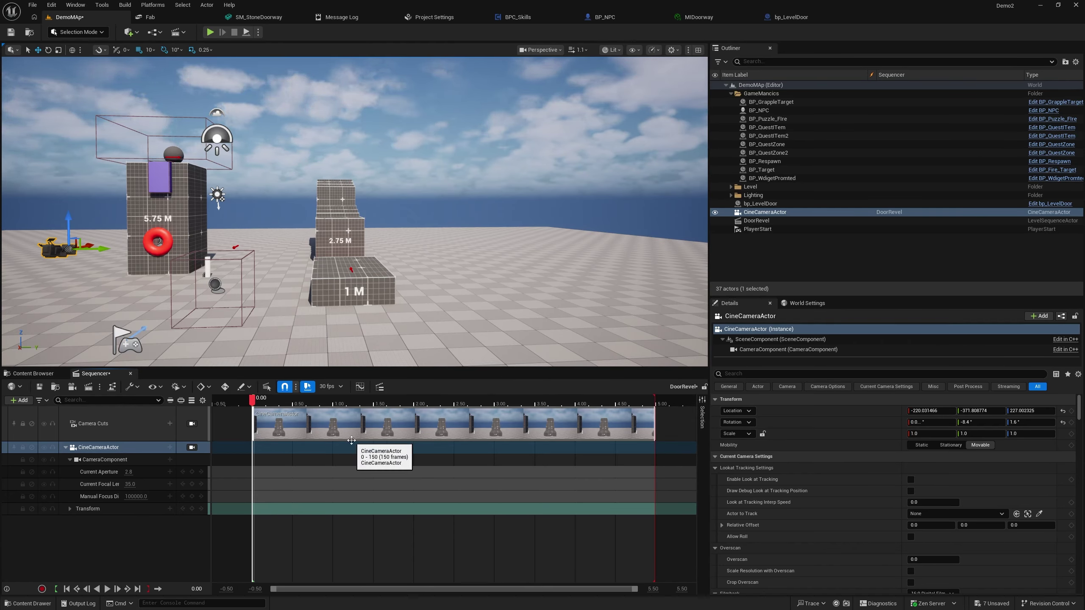
# Step: Extend the sequence's playback end to about 7.50 seconds and stretch the camera cut section to the same point
pyautogui.keyDown('ctrl'); pyautogui.scroll(-2, 573, 504); pyautogui.keyUp('ctrl')
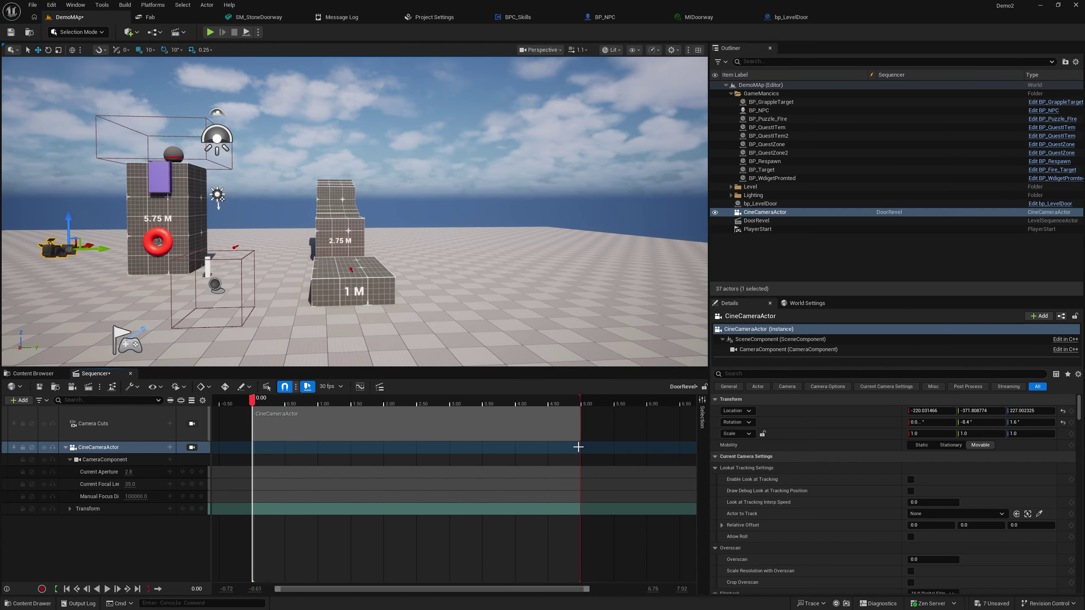
pyautogui.keyDown('ctrl'); pyautogui.scroll(-1, 579, 447); pyautogui.keyUp('ctrl')
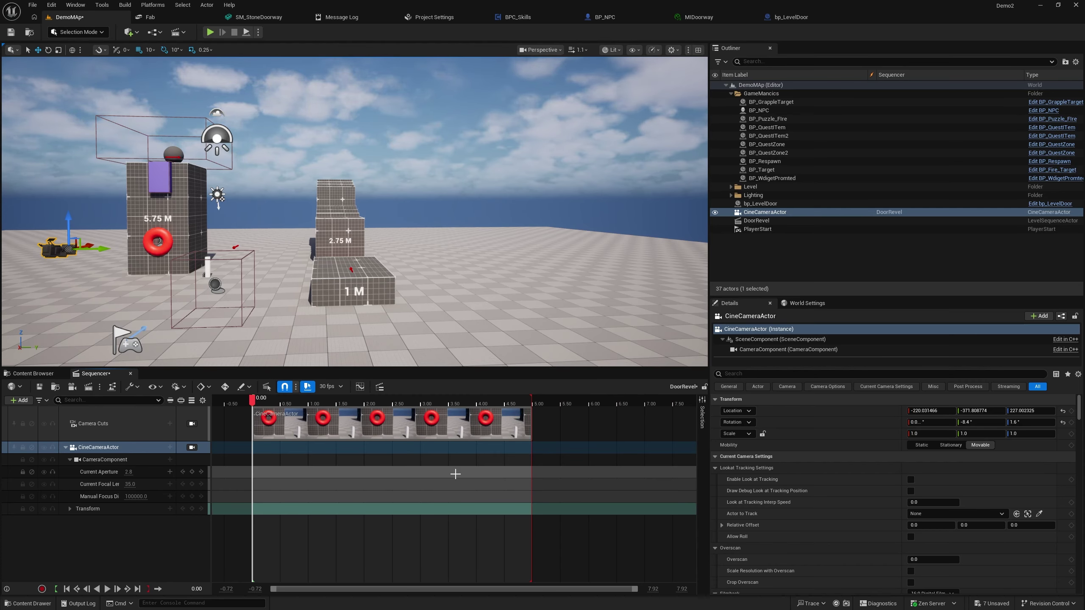
pyautogui.keyDown('ctrl'); pyautogui.scroll(-1, 455, 473); pyautogui.keyUp('ctrl')
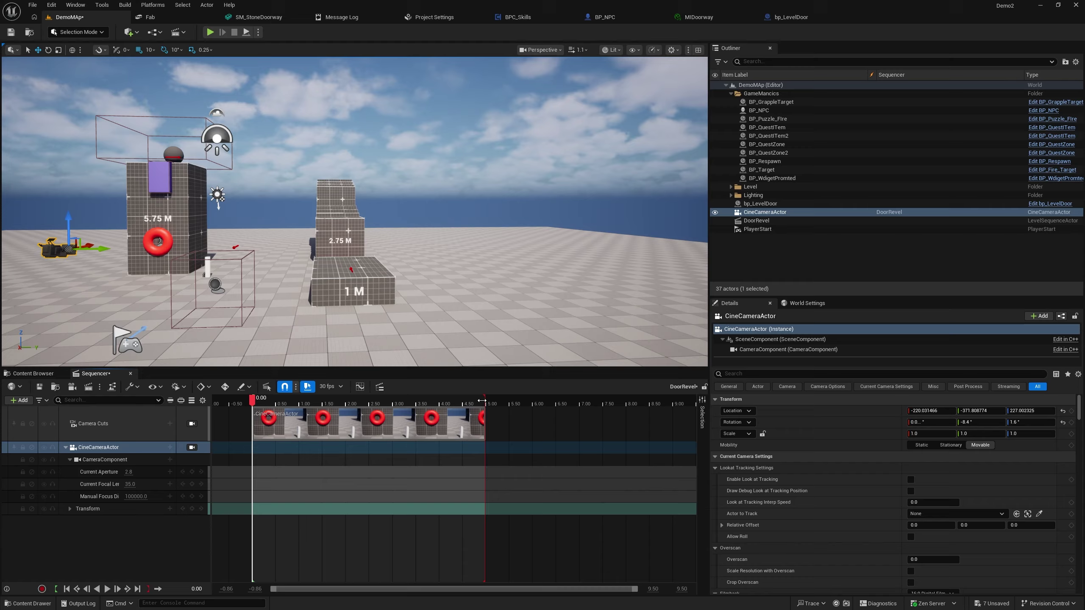
pyautogui.moveTo(482, 400)
pyautogui.mouseDown()
pyautogui.moveTo(600, 413)
pyautogui.moveTo(598, 435)
pyautogui.moveTo(603, 404)
pyautogui.mouseUp()
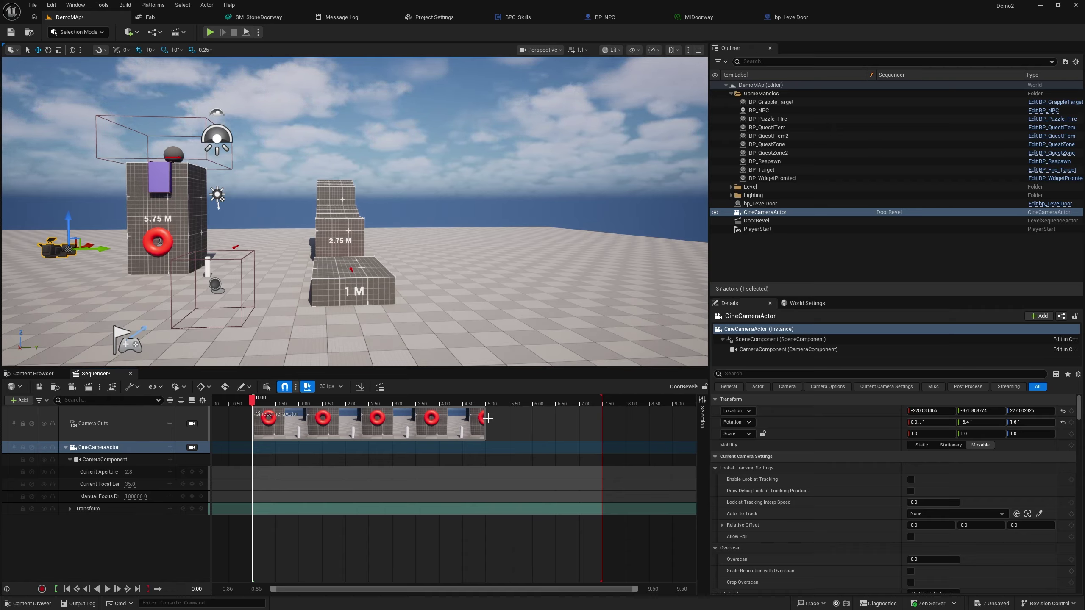
pyautogui.moveTo(484, 417); pyautogui.dragTo(601, 427)
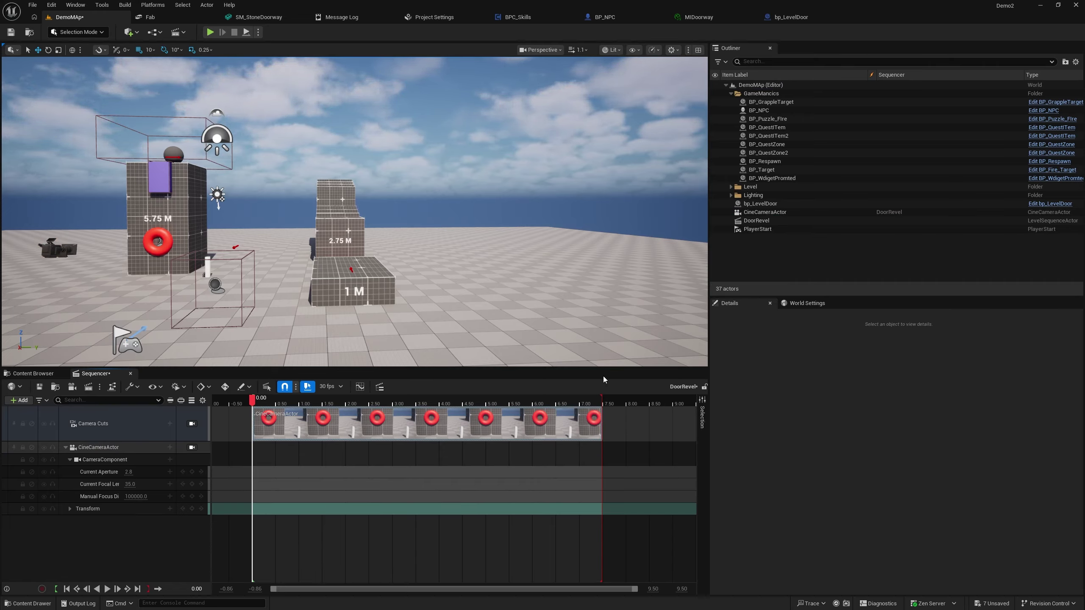
# Step: Move the playback end to about 8.00 seconds and shift the camera cut section to start about 0.25 seconds in
pyautogui.moveTo(616, 400); pyautogui.dragTo(629, 401)
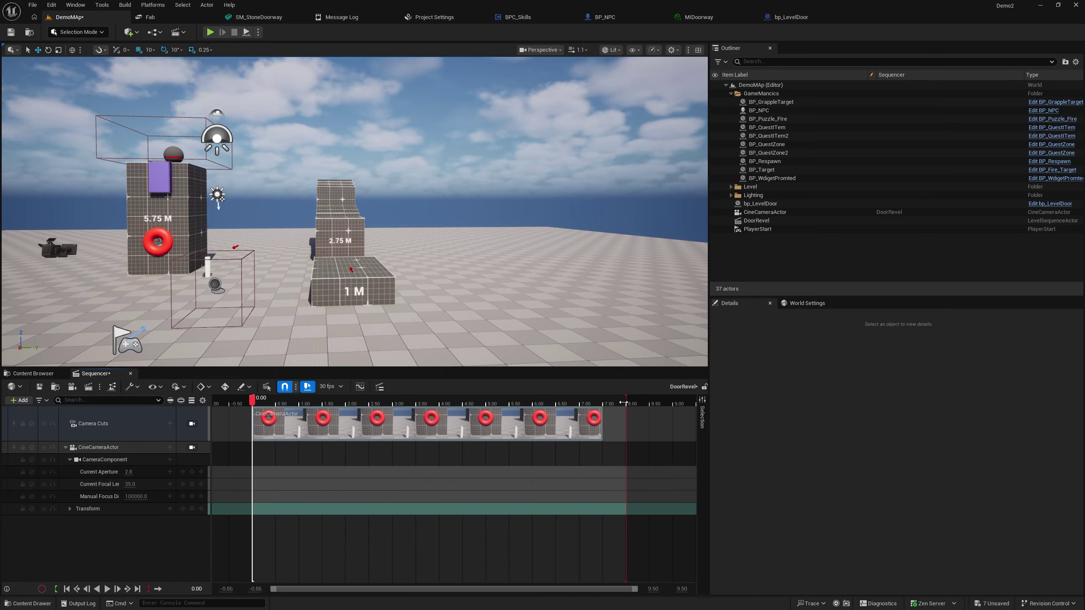
pyautogui.moveTo(550, 419); pyautogui.dragTo(562, 419)
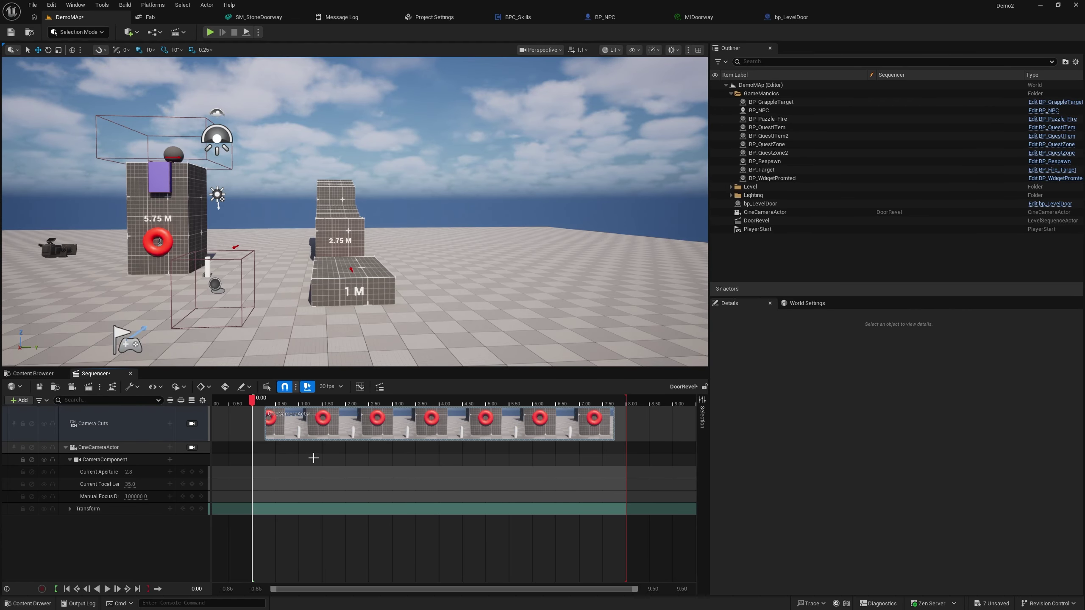
pyautogui.rightClick(291, 227)
pyautogui.click(177, 529)
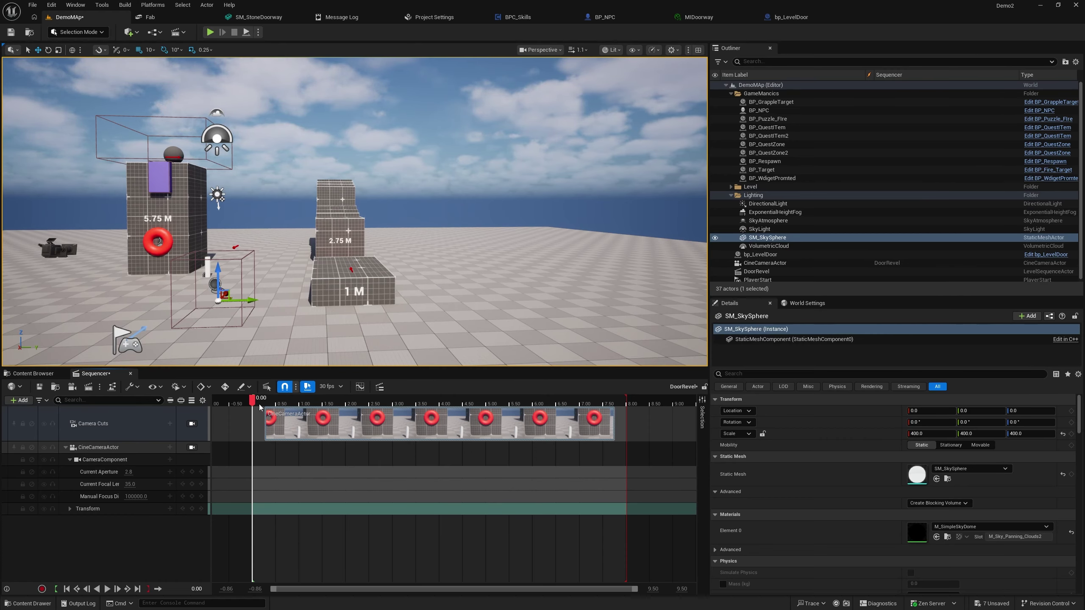
# Step: Key the CineCameraActor's transform at 0.30 seconds in the sequence
pyautogui.moveTo(258, 401); pyautogui.dragTo(268, 405)
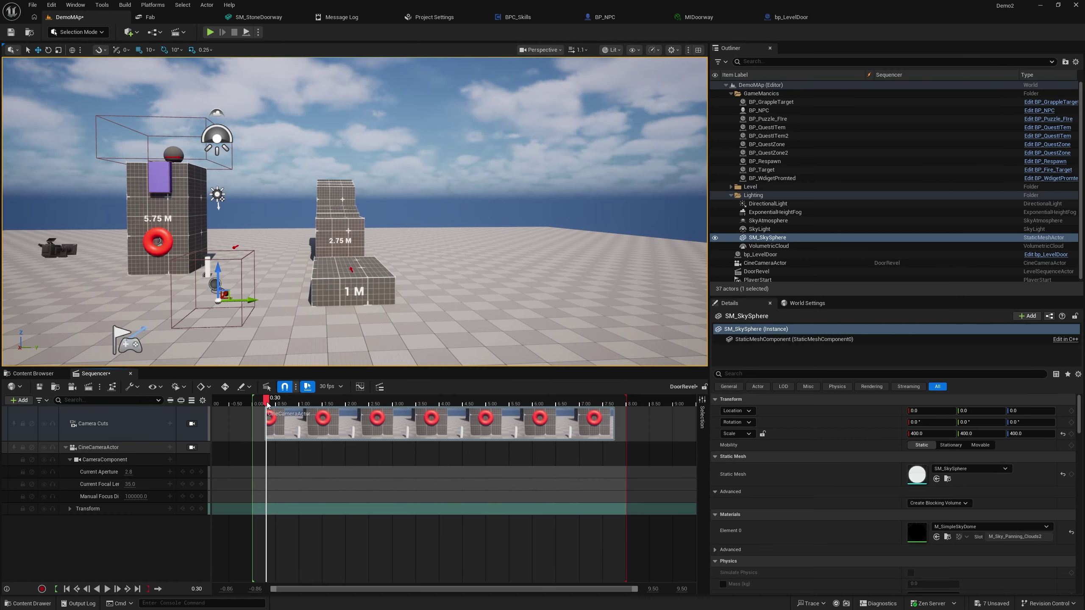
pyautogui.moveTo(395, 291); pyautogui.dragTo(337, 291, button='right')
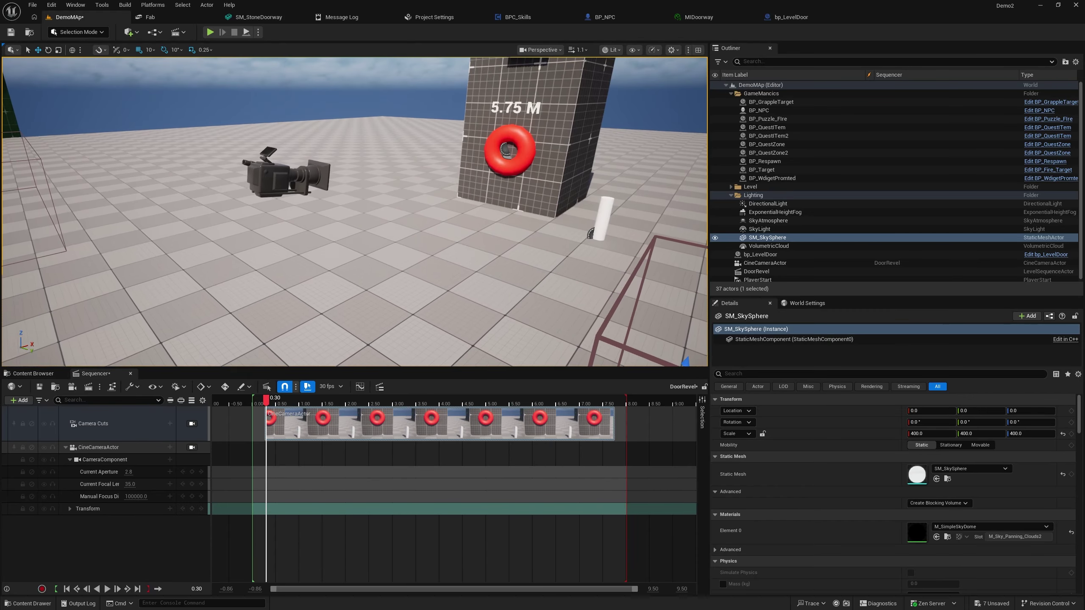
pyautogui.click(189, 447)
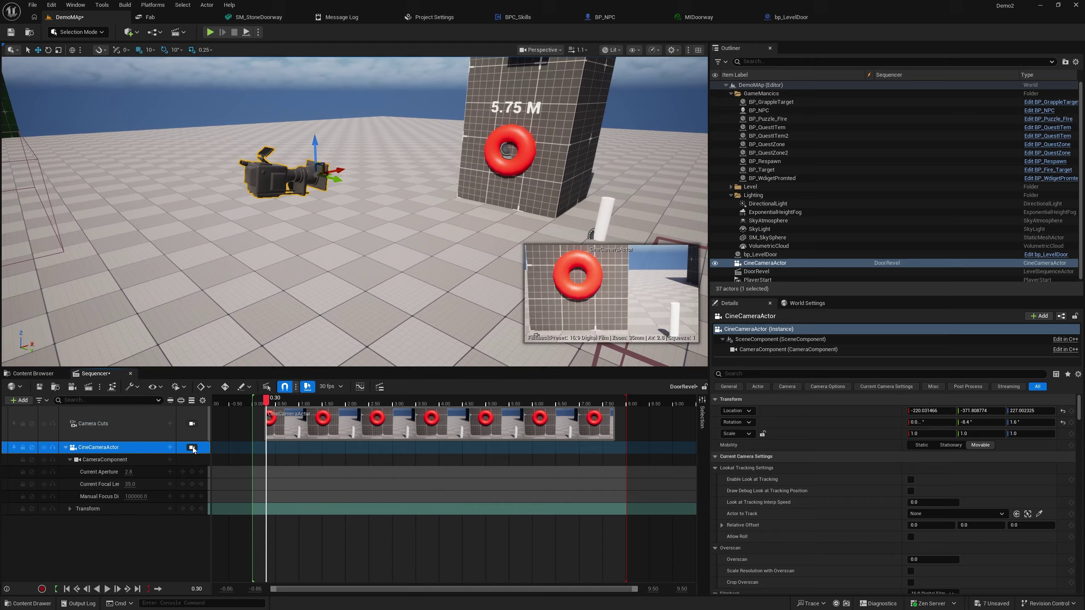
pyautogui.click(192, 508)
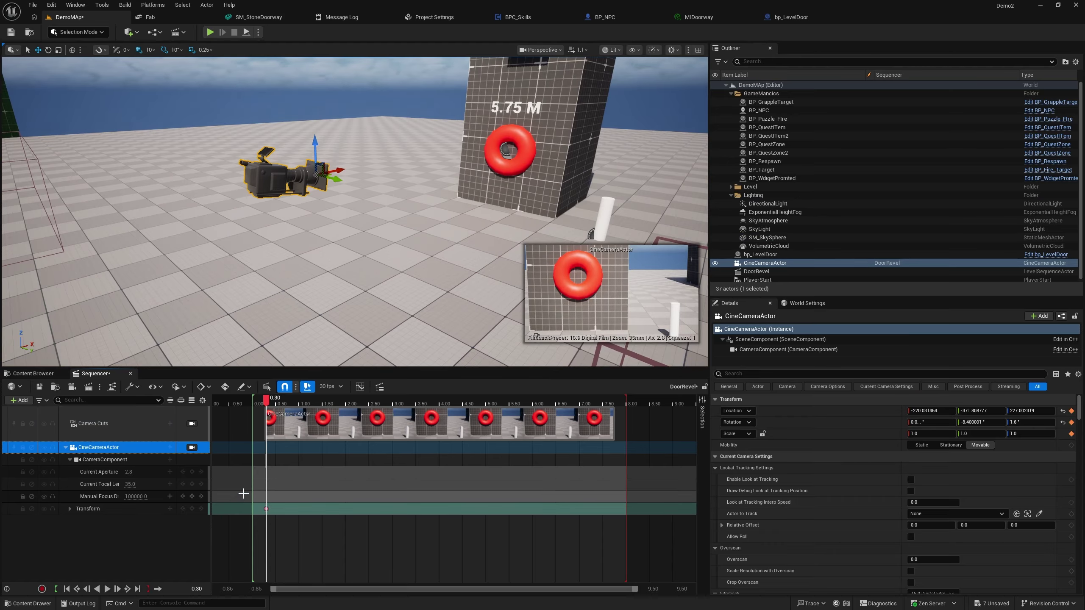
# Step: Turn on automatic keying and move the playhead to about 2.00 seconds
pyautogui.click(231, 390)
pyautogui.moveTo(266, 423); pyautogui.dragTo(397, 424)
pyautogui.moveTo(375, 423); pyautogui.dragTo(326, 421)
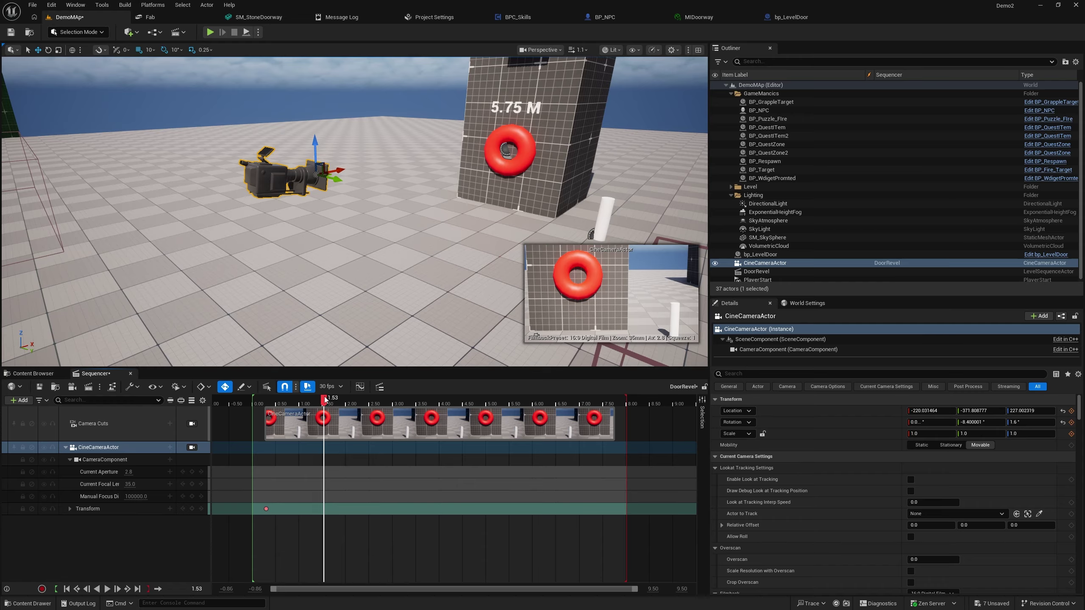
pyautogui.moveTo(324, 400); pyautogui.dragTo(351, 399)
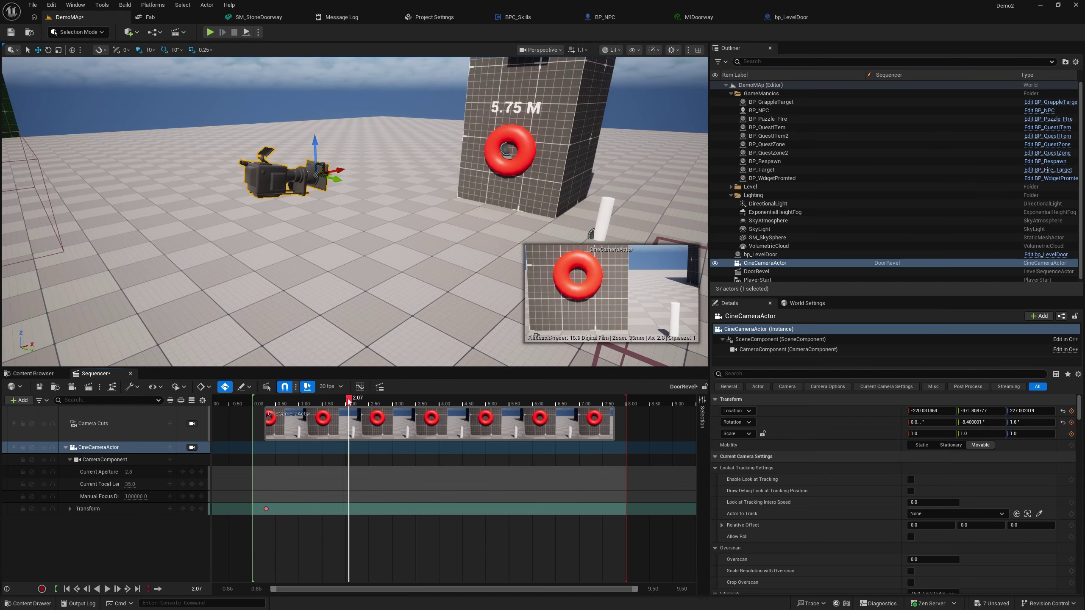
# Step: Pilot the CineCameraActor across the level to face bp_LevelDoor in front of the green wall, keying its transform at 2.00 seconds
pyautogui.click(192, 447)
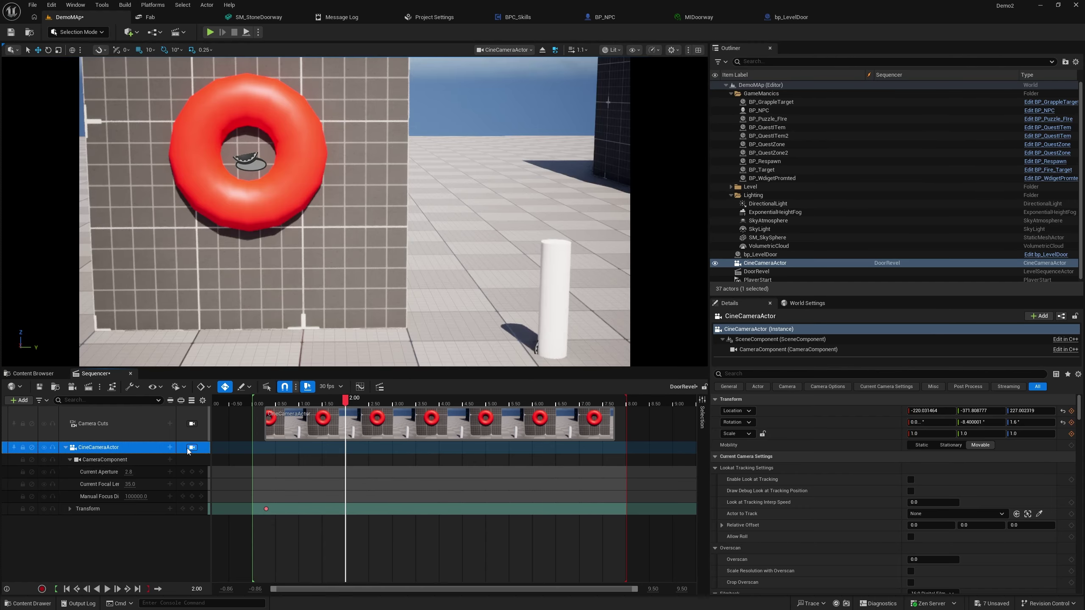
pyautogui.moveTo(355, 212); pyautogui.dragTo(524, 218, button='right')
pyautogui.press('w')
pyautogui.scroll(-1, 355, 212)
pyautogui.press('w')
pyautogui.press('a')
pyautogui.press('w')
pyautogui.scroll(-1, 526, 217)
pyautogui.press('d')
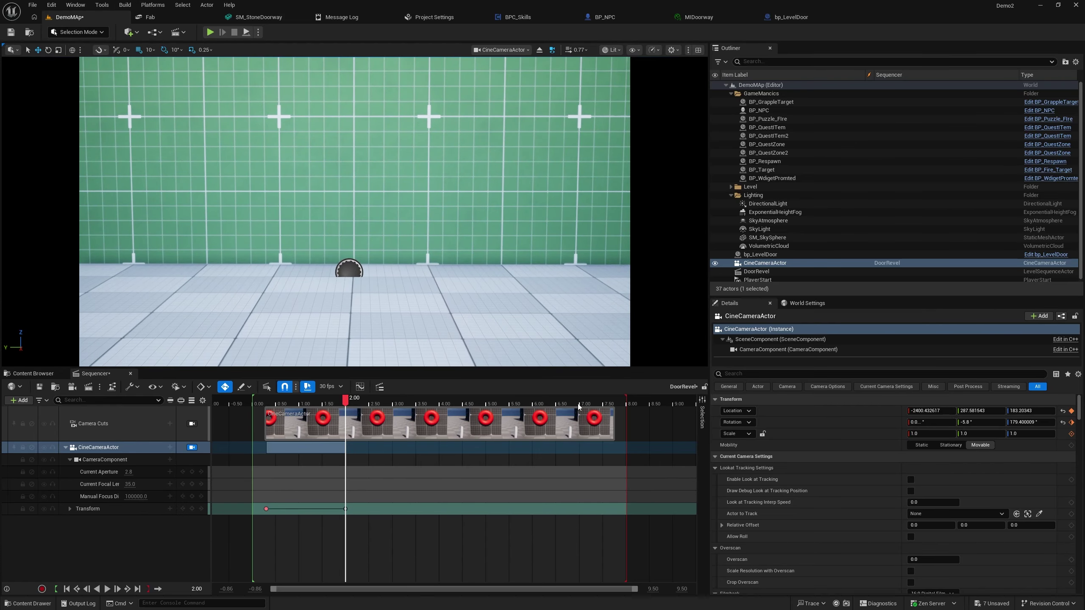
# Step: Set the cine camera's yaw to 180° and pitch to 0° at 2.00 seconds, and turn off automatic keying
pyautogui.click(1027, 423)
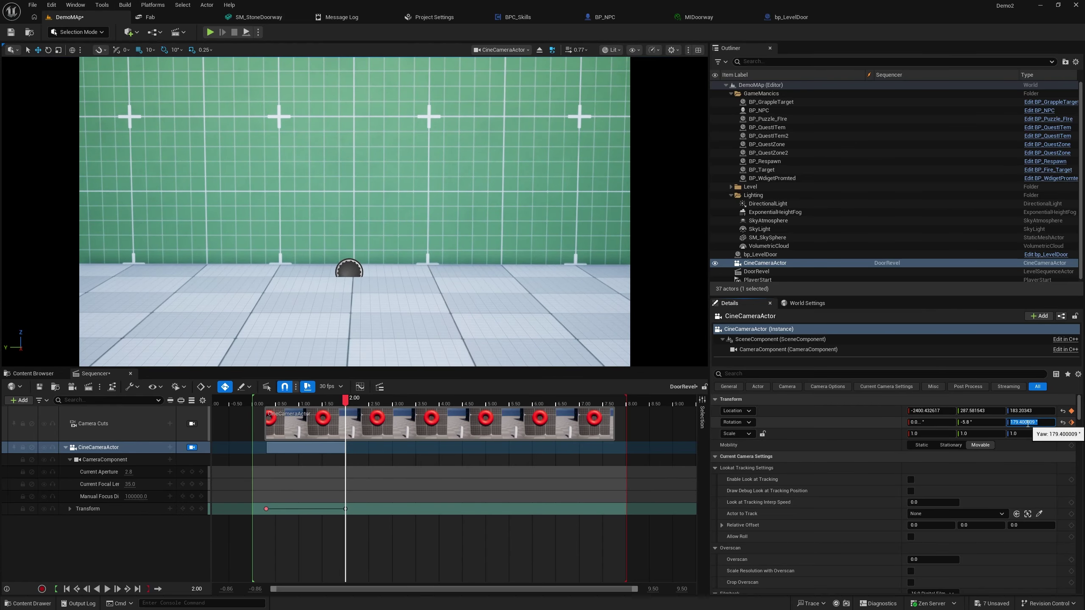
pyautogui.press('Return')
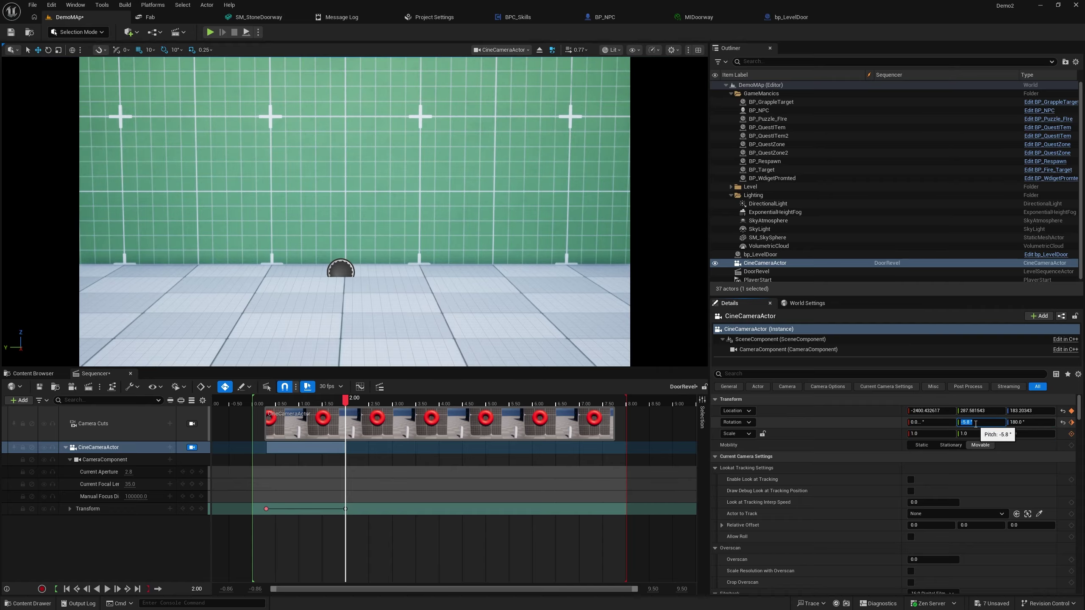
pyautogui.click(930, 411)
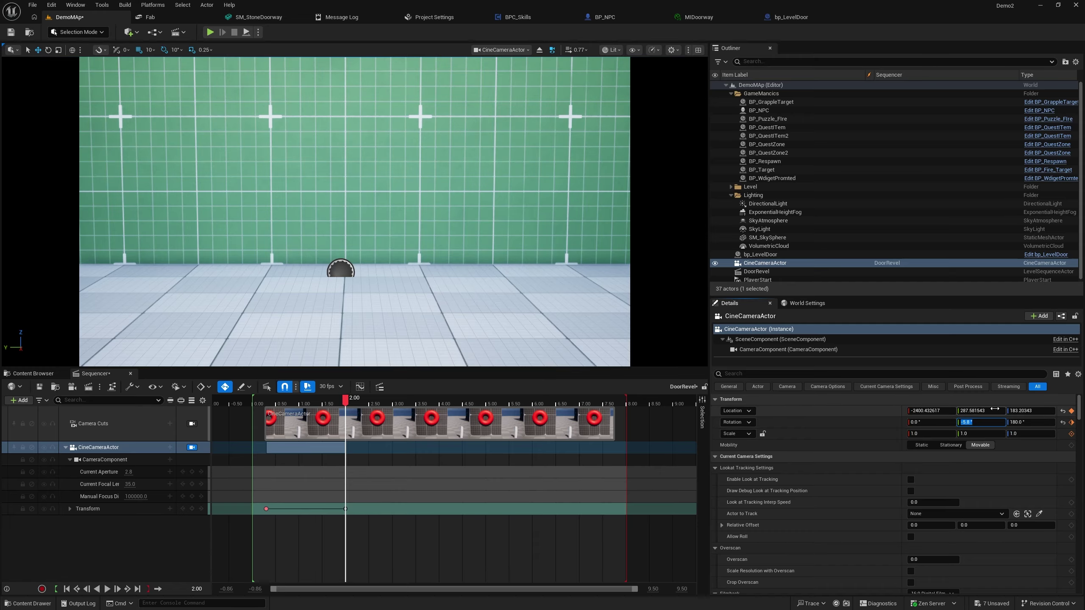
pyautogui.click(973, 422)
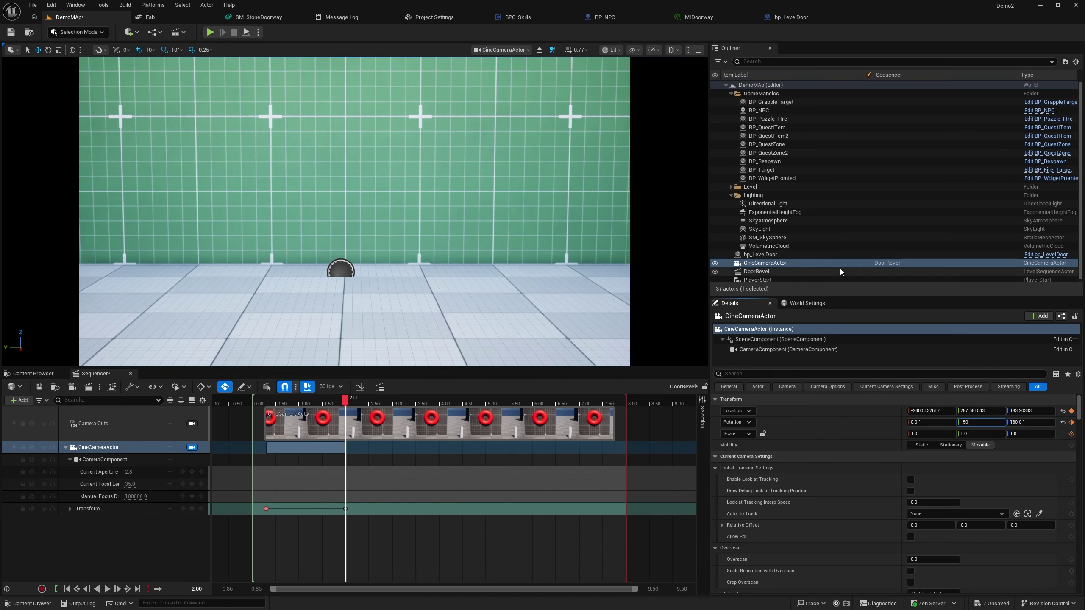
pyautogui.write('0')
pyautogui.press('Tab')
pyautogui.click(980, 423)
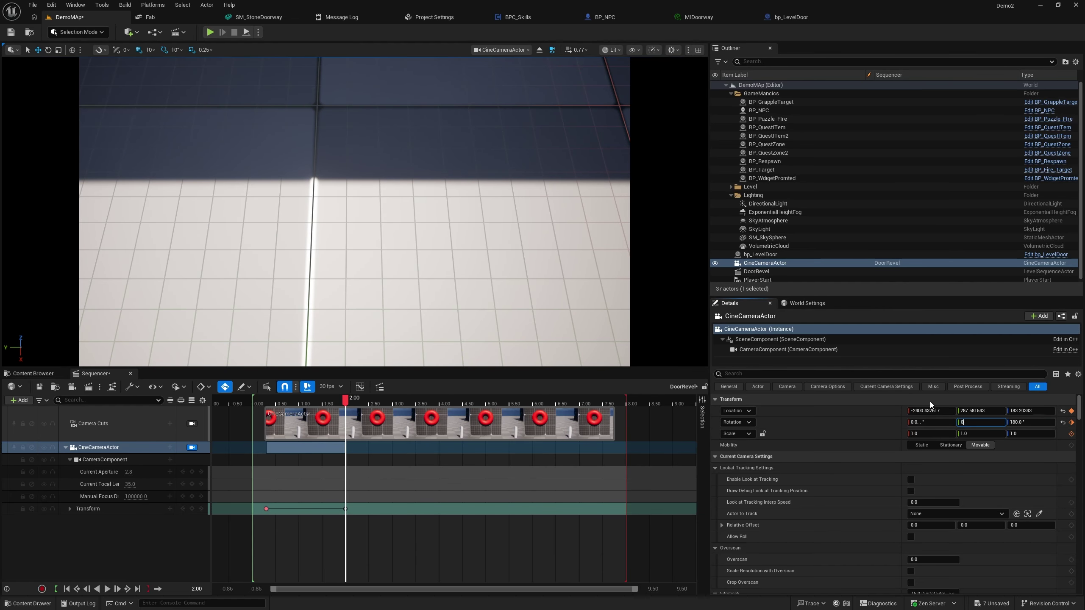
pyautogui.write('0')
pyautogui.press('Tab')
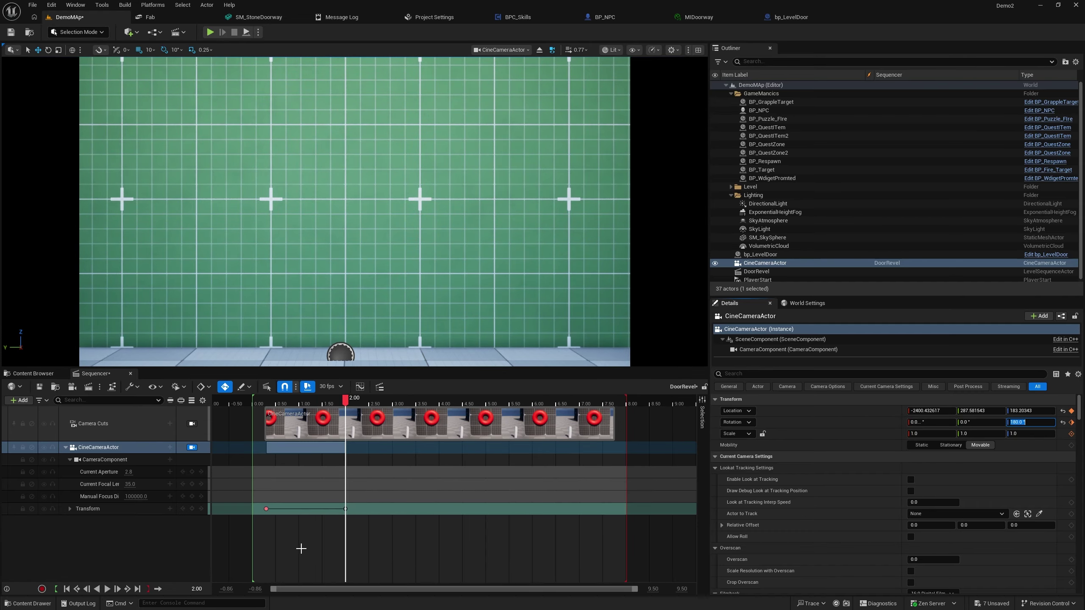
pyautogui.click(225, 387)
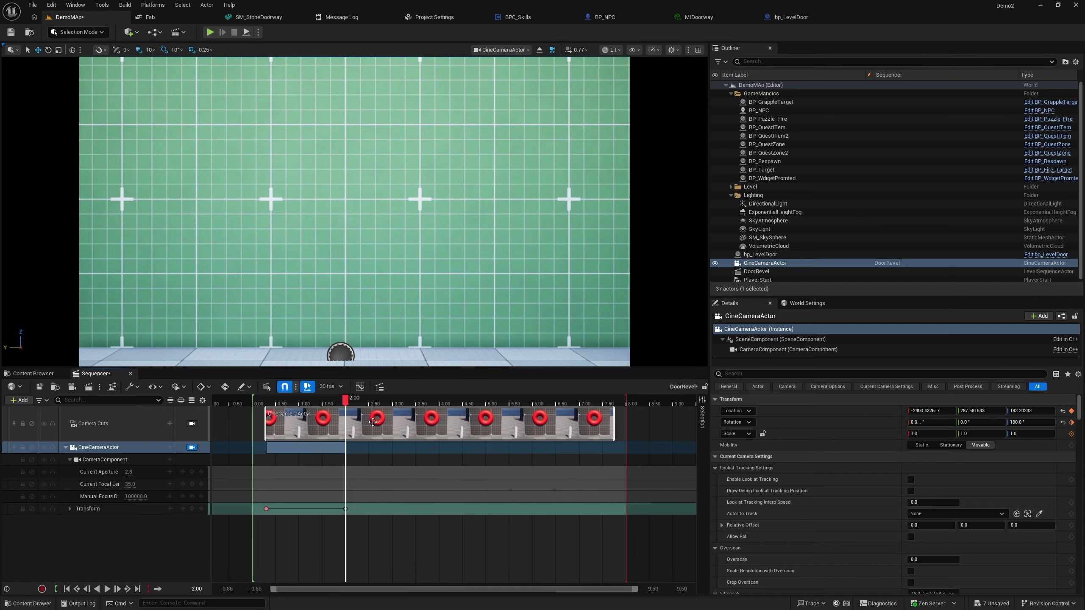
# Step: Select bp_LevelDoor, run the level to check the door through the cine camera at about 2.13 seconds, and stop it
pyautogui.moveTo(345, 400); pyautogui.dragTo(346, 436)
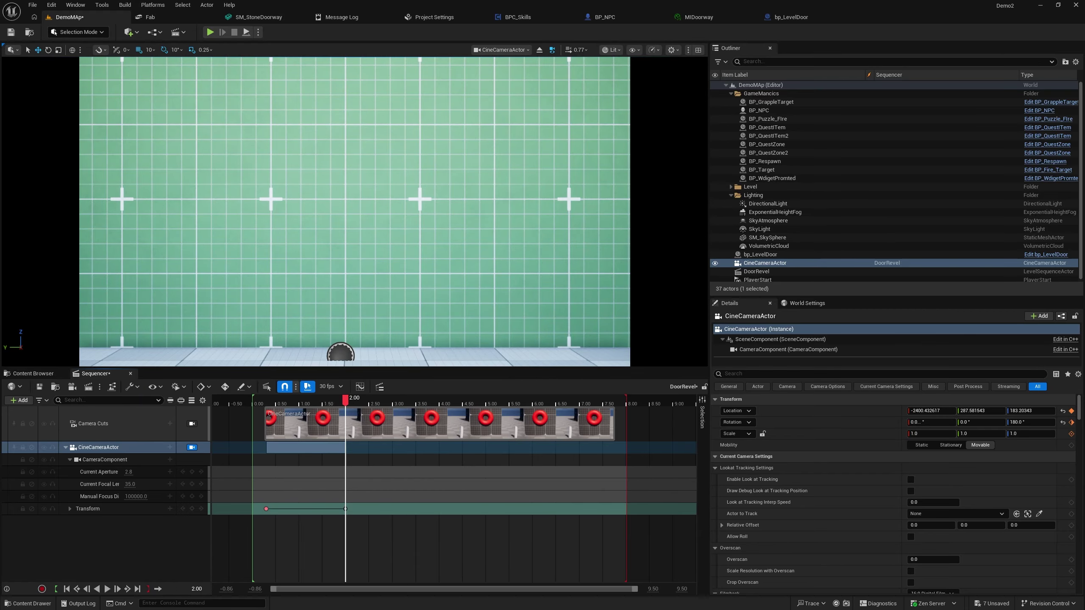
pyautogui.click(341, 354)
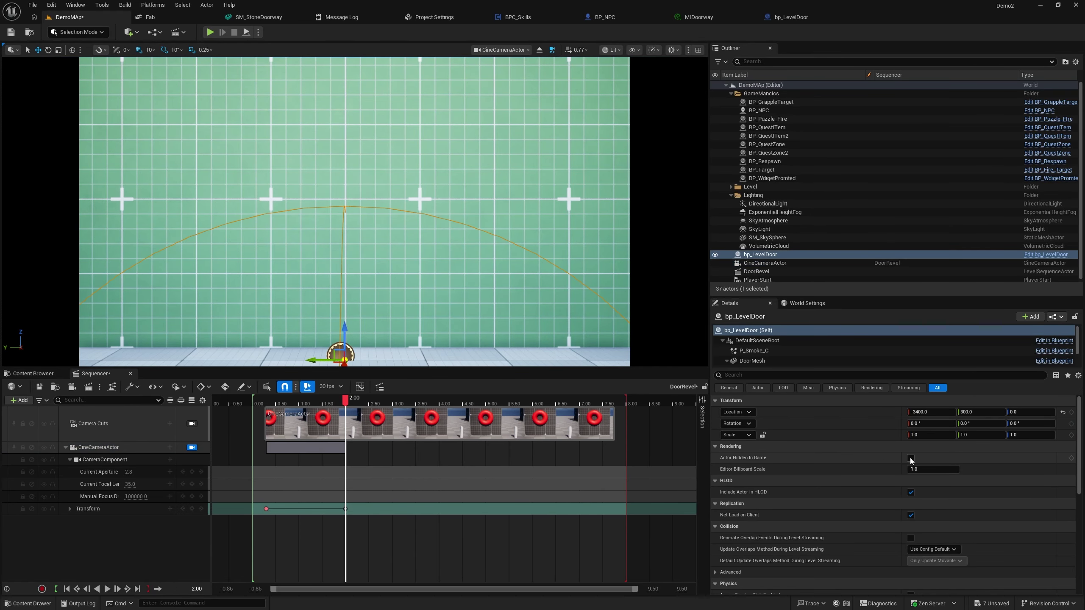
pyautogui.click(911, 458)
pyautogui.click(247, 33)
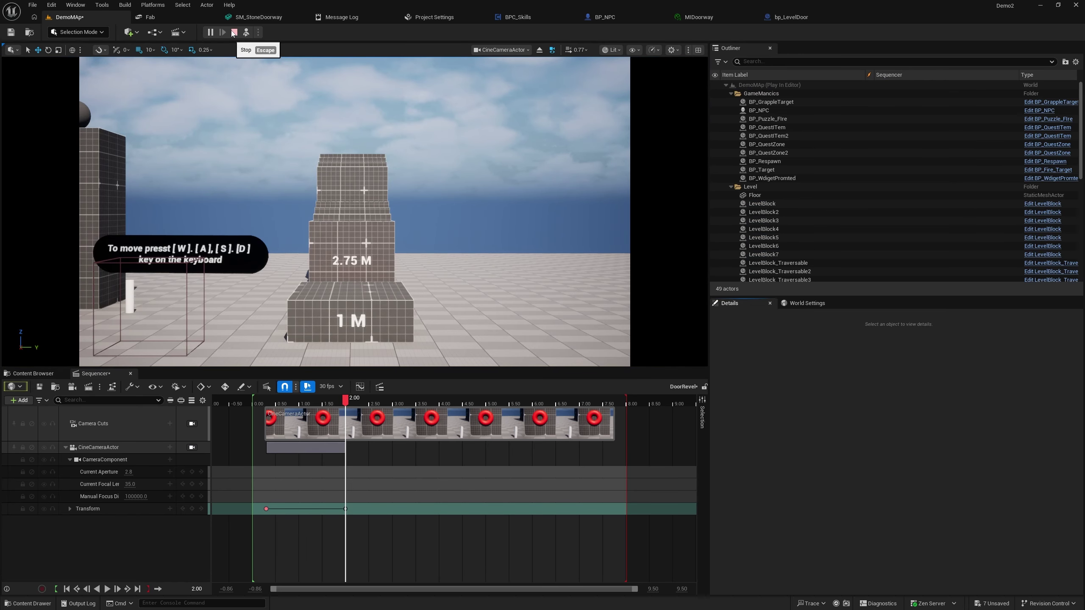
pyautogui.moveTo(343, 404)
pyautogui.mouseDown()
pyautogui.moveTo(271, 404)
pyautogui.moveTo(351, 404)
pyautogui.mouseUp()
pyautogui.click(192, 448)
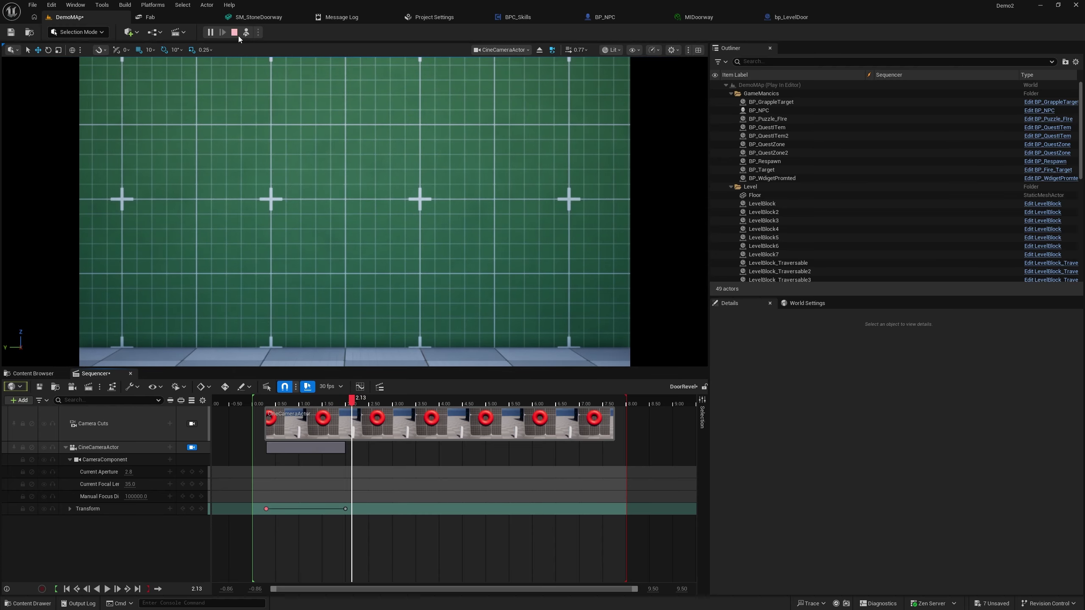
pyautogui.click(238, 34)
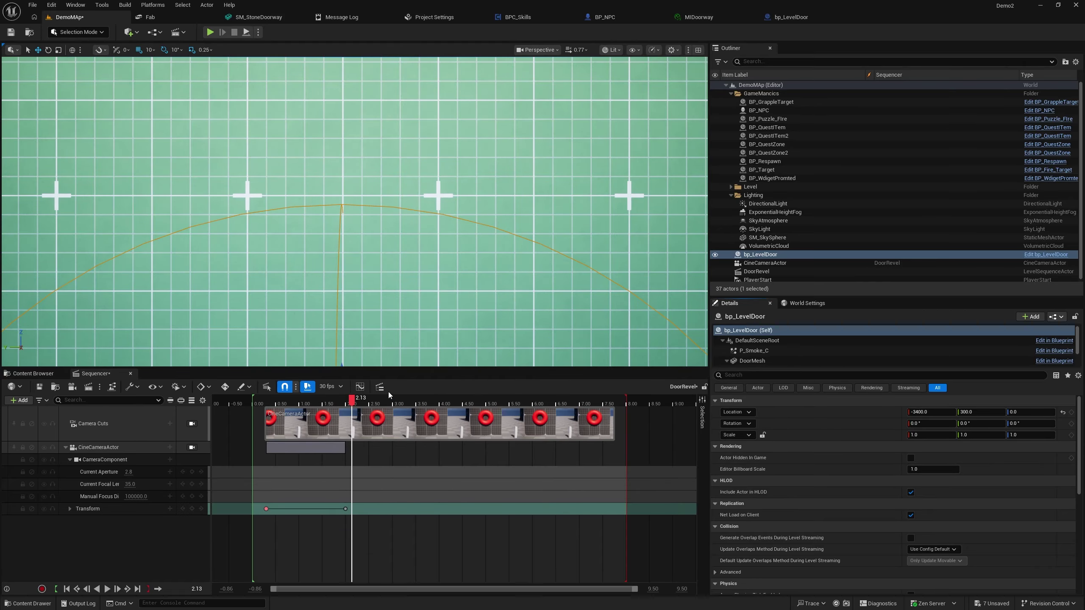
pyautogui.press('f')
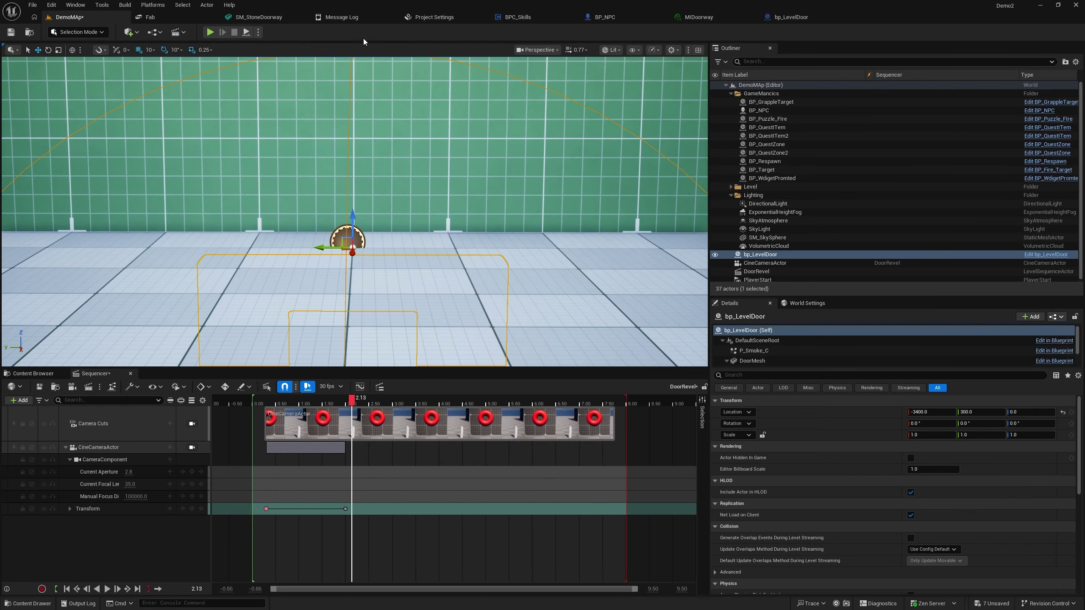
# Step: Examine the BeginPlay logic in bp_LevelDoor's event graph, including the Is QUest Door variable feeding the branch
pyautogui.click(791, 17)
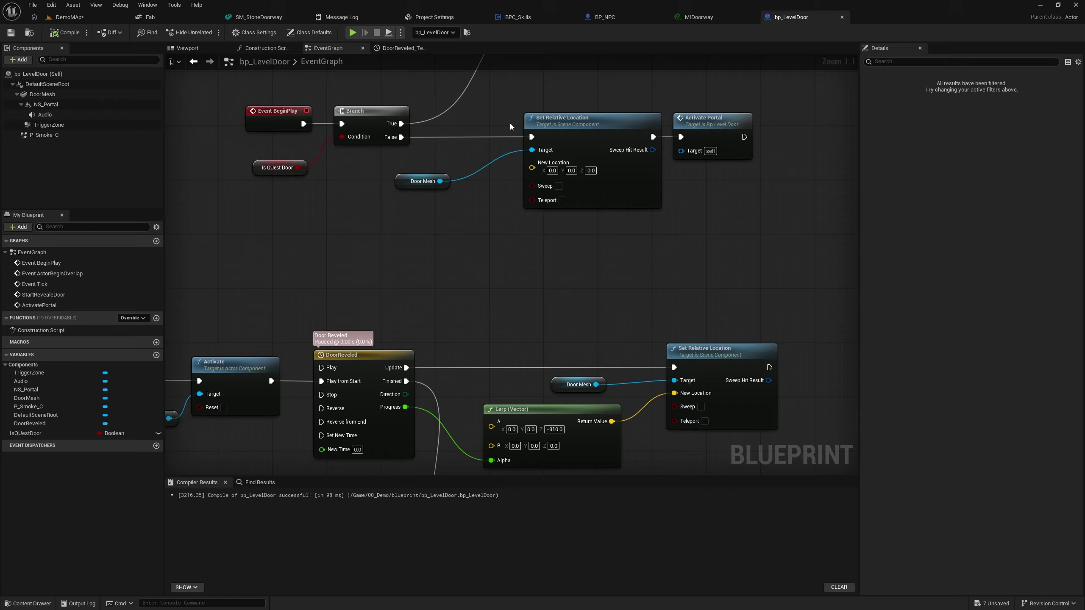
pyautogui.moveTo(510, 126); pyautogui.dragTo(471, 199, button='right')
pyautogui.click(274, 261)
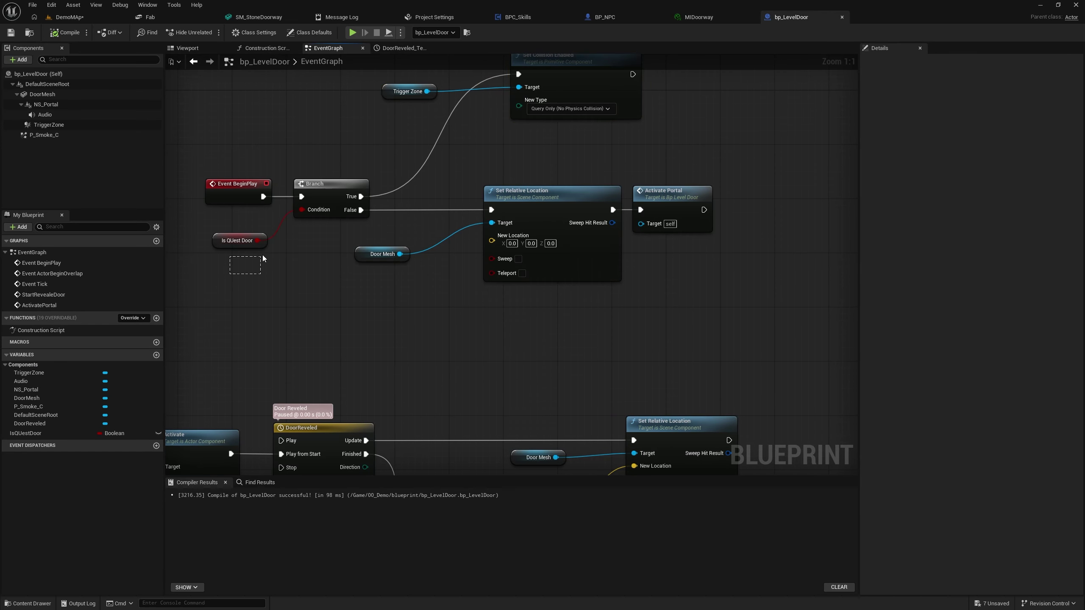
pyautogui.moveTo(258, 244); pyautogui.dragTo(258, 244)
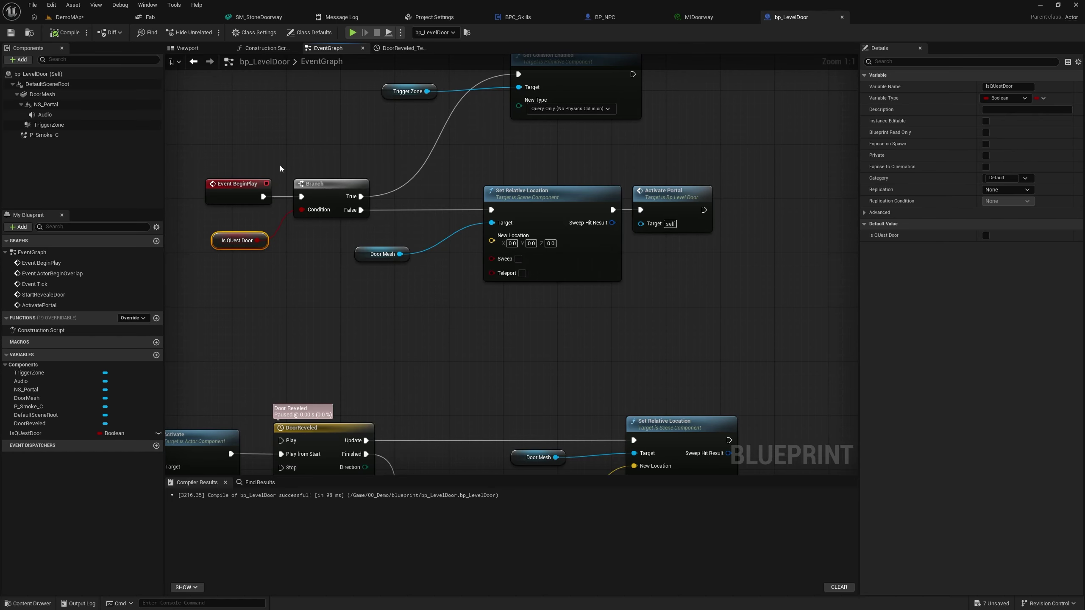
pyautogui.moveTo(315, 205); pyautogui.dragTo(385, 231)
pyautogui.click(279, 329)
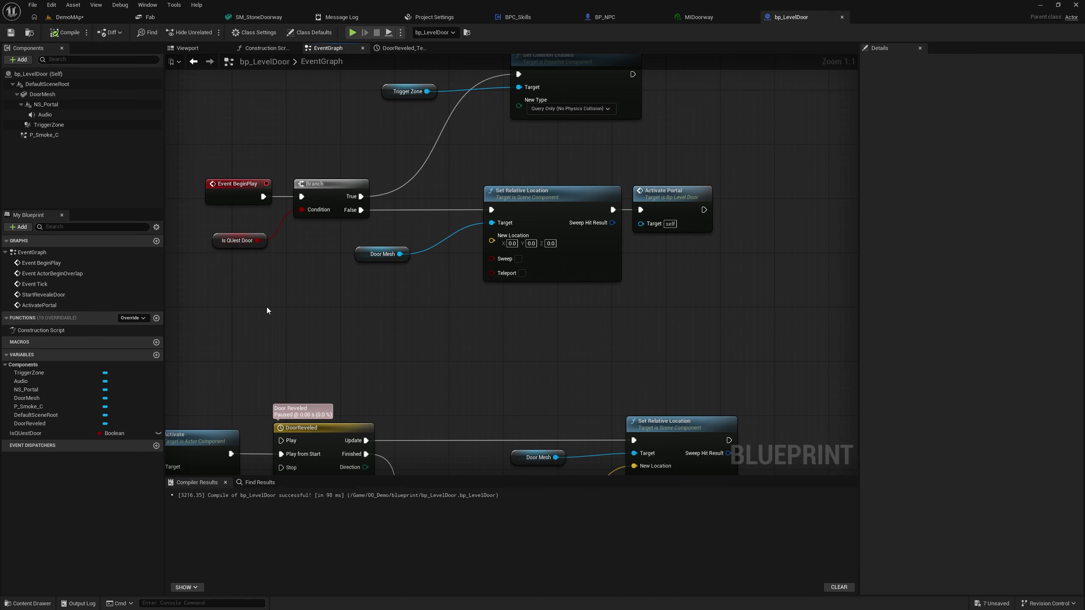
# Step: Return to DemoMap, move the playhead to about 0.47 seconds and add bp_LevelDoor to the DoorRevel sequence
pyautogui.click(64, 17)
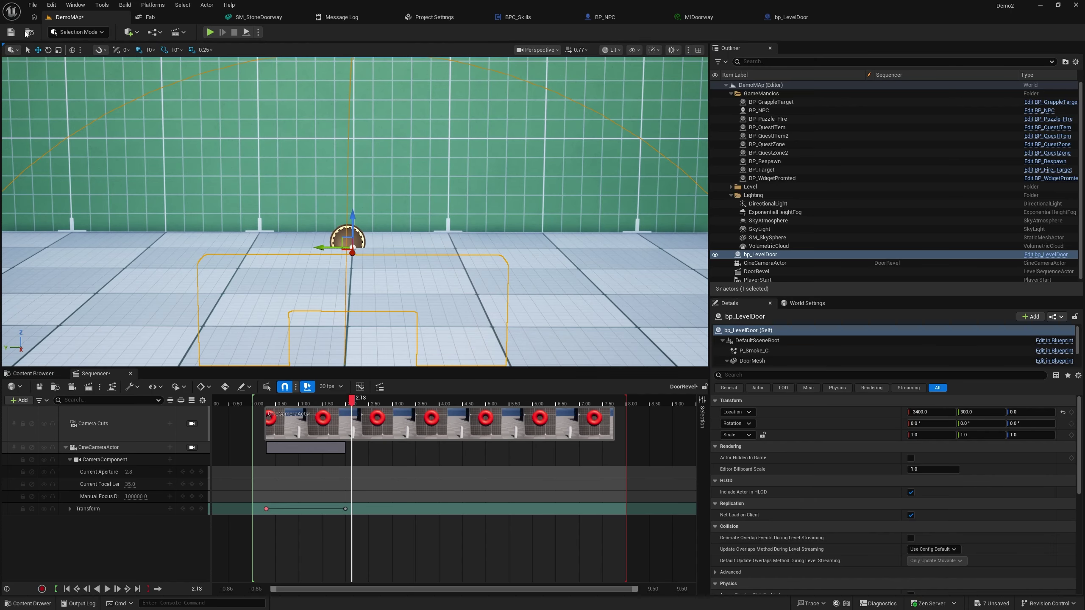
pyautogui.moveTo(353, 156); pyautogui.dragTo(546, 139, button='right')
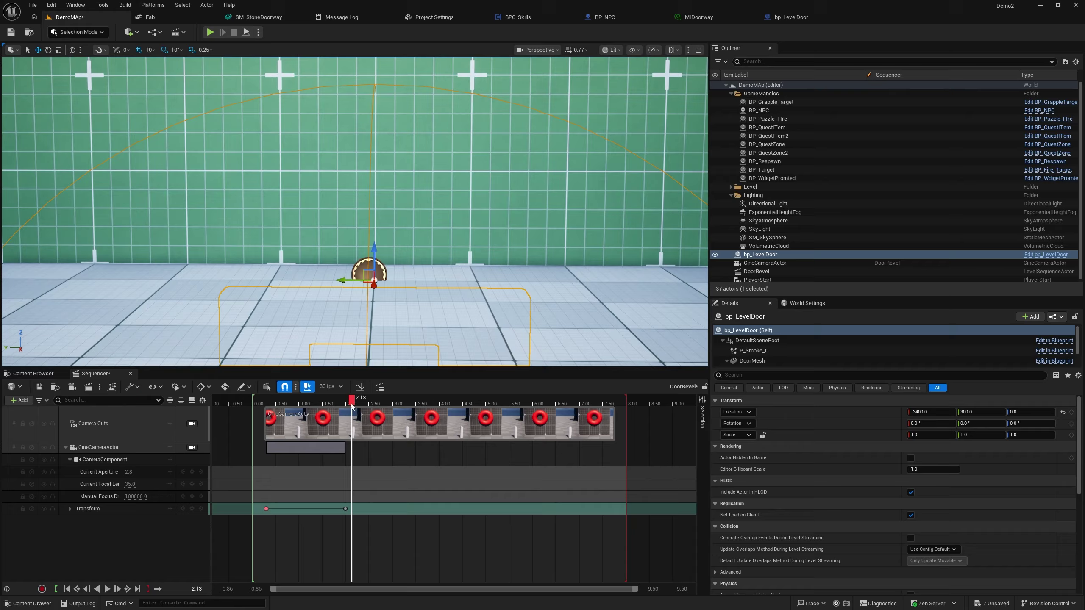
pyautogui.moveTo(352, 398); pyautogui.dragTo(274, 398)
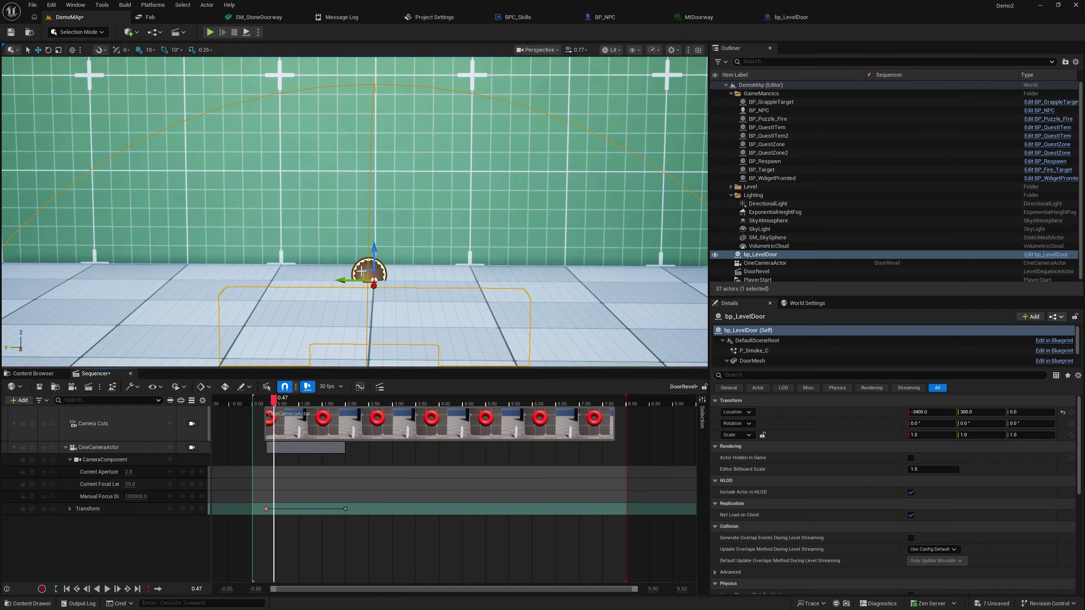
pyautogui.moveTo(760, 255); pyautogui.dragTo(95, 544)
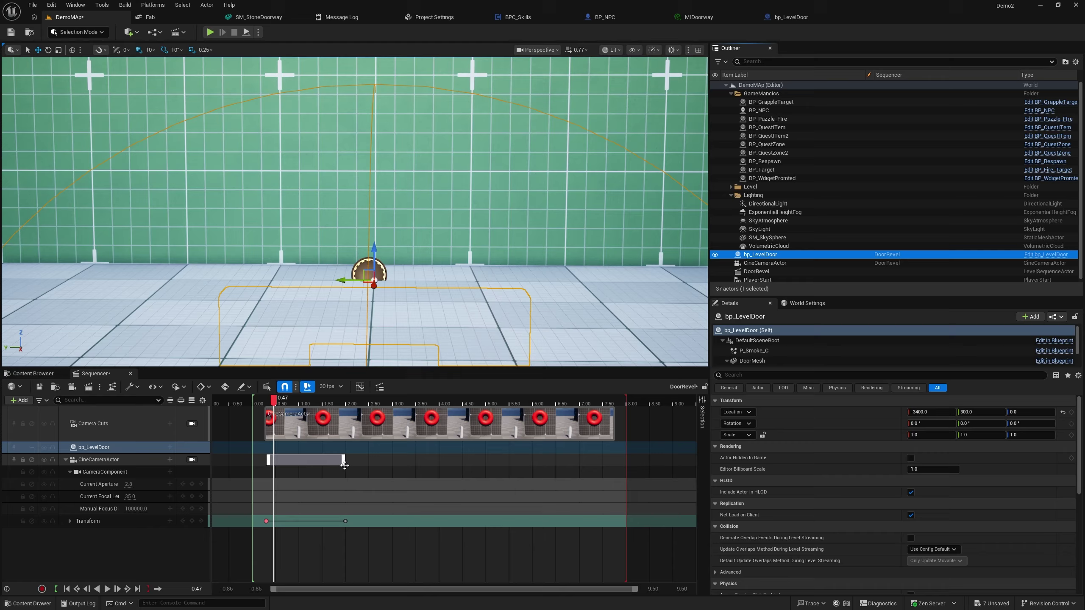
# Step: Try stretching the camera's second transform key to the end of the camera cut, and preview the move through the cine camera
pyautogui.moveTo(343, 462); pyautogui.dragTo(616, 488)
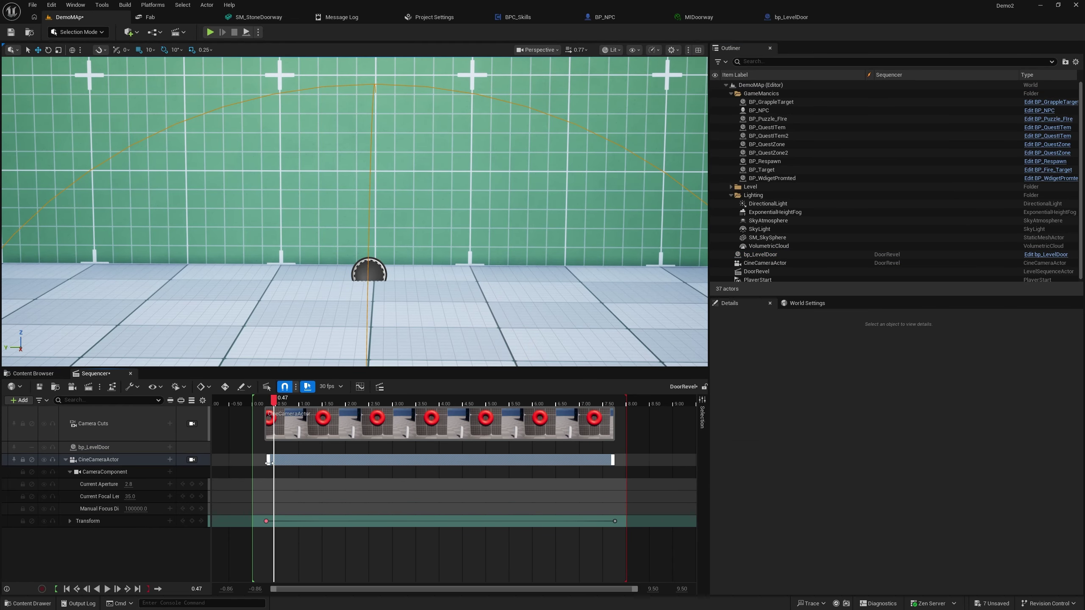
pyautogui.moveTo(267, 464)
pyautogui.mouseDown()
pyautogui.moveTo(278, 467)
pyautogui.moveTo(269, 469)
pyautogui.mouseUp()
pyautogui.press('space')
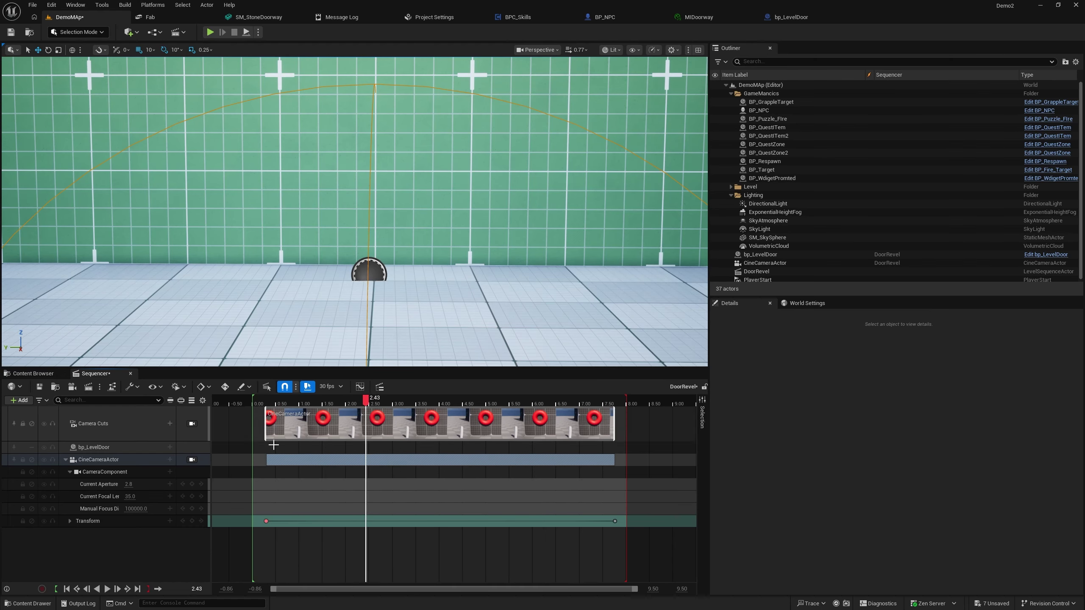
pyautogui.click(191, 460)
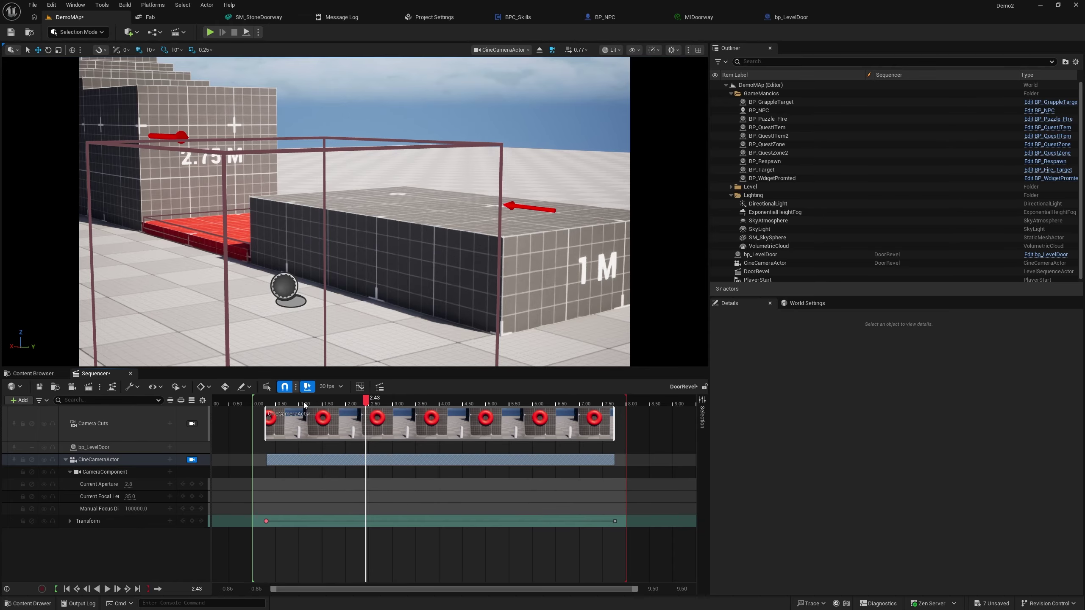
pyautogui.moveTo(364, 408); pyautogui.dragTo(524, 409)
pyautogui.press('.')
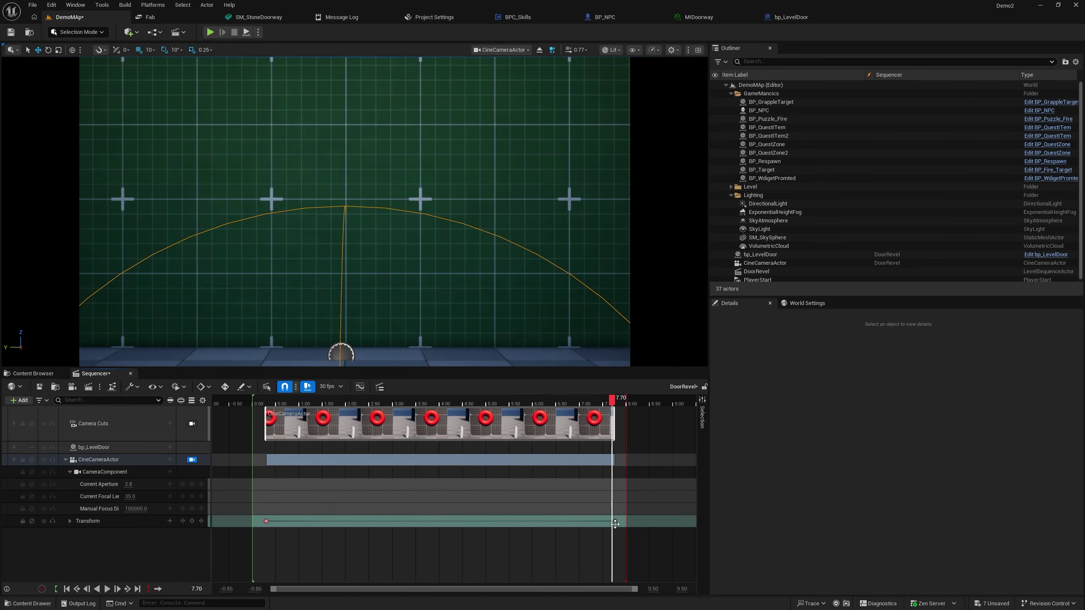
# Step: Place the camera's second transform key at 2.00 seconds and nudge both camera keys slightly forward in time
pyautogui.moveTo(614, 524); pyautogui.dragTo(344, 498)
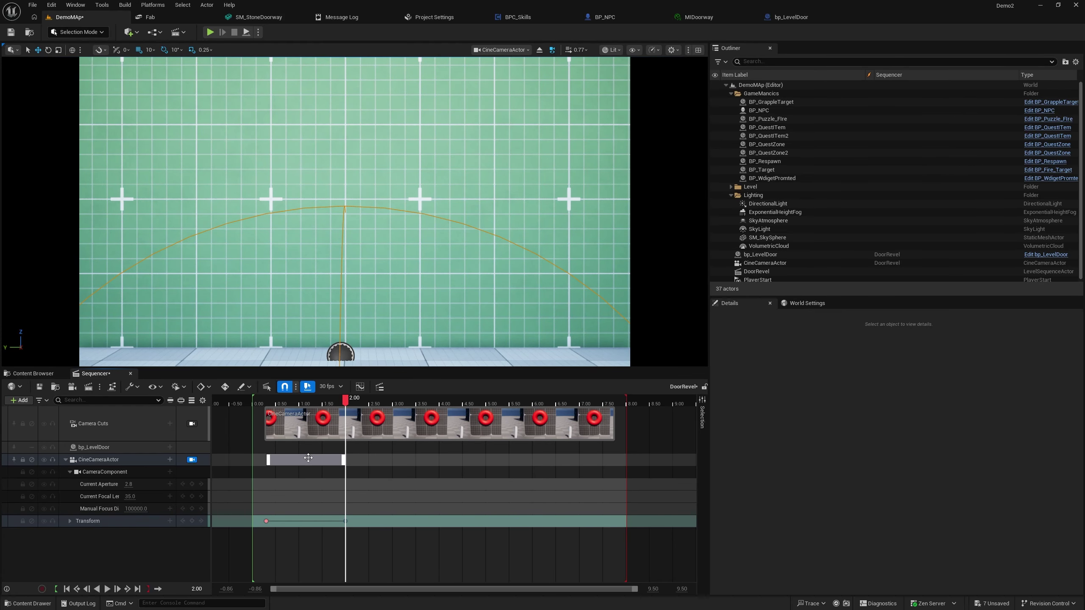
pyautogui.moveTo(308, 458)
pyautogui.mouseDown()
pyautogui.moveTo(371, 464)
pyautogui.moveTo(306, 468)
pyautogui.mouseUp()
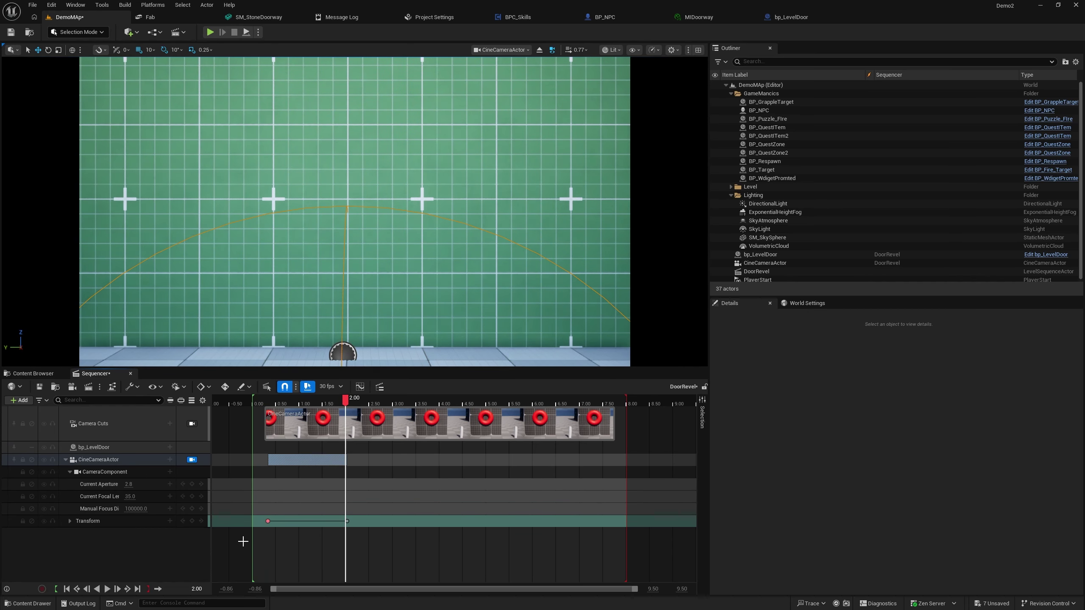
# Step: Shift both of the camera's transform keys slightly back so the second one sits at 2.00 seconds
pyautogui.hotkey('ctrl', 'z')
pyautogui.moveTo(289, 467)
pyautogui.mouseDown()
pyautogui.moveTo(275, 459)
pyautogui.moveTo(283, 465)
pyautogui.mouseUp()
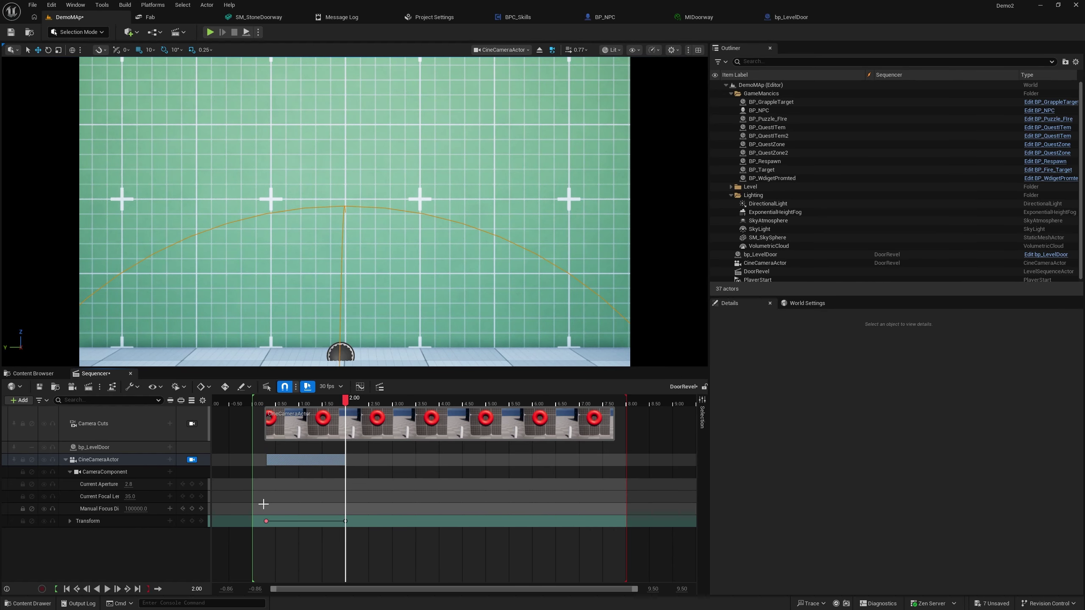
# Step: Add an Event Trigger track to bp_LevelDoor in the DoorRevel sequence, with an event key at 2.00 seconds
pyautogui.click(120, 452)
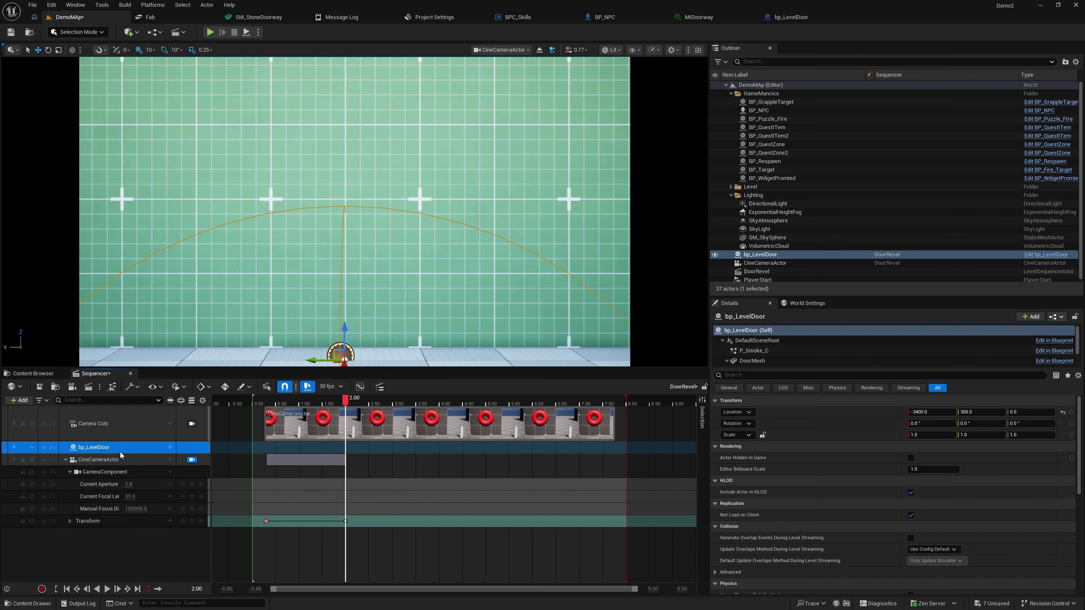
pyautogui.click(170, 448)
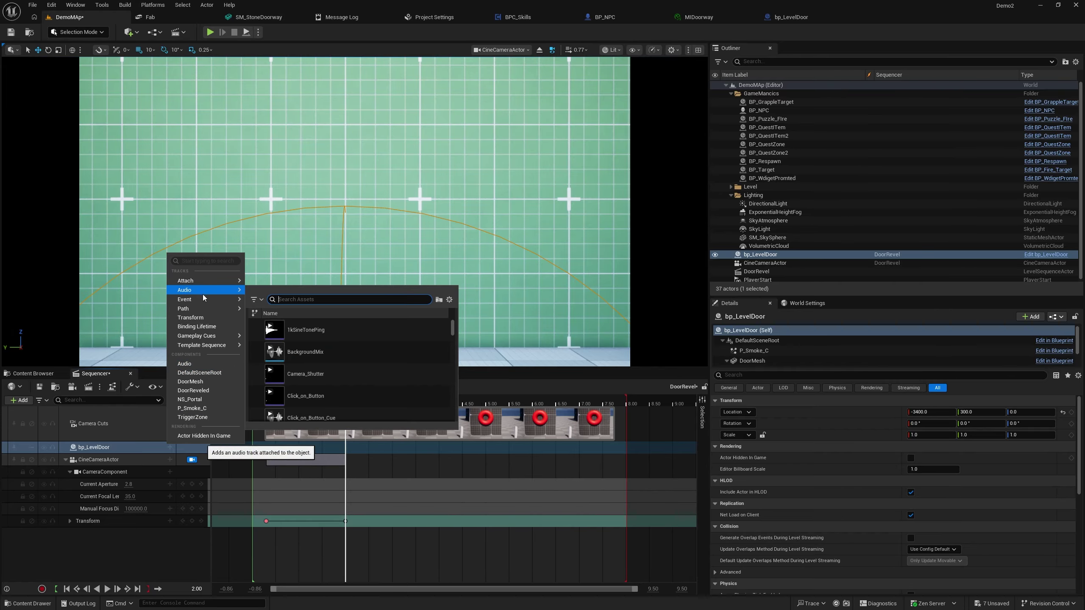
pyautogui.moveTo(209, 299)
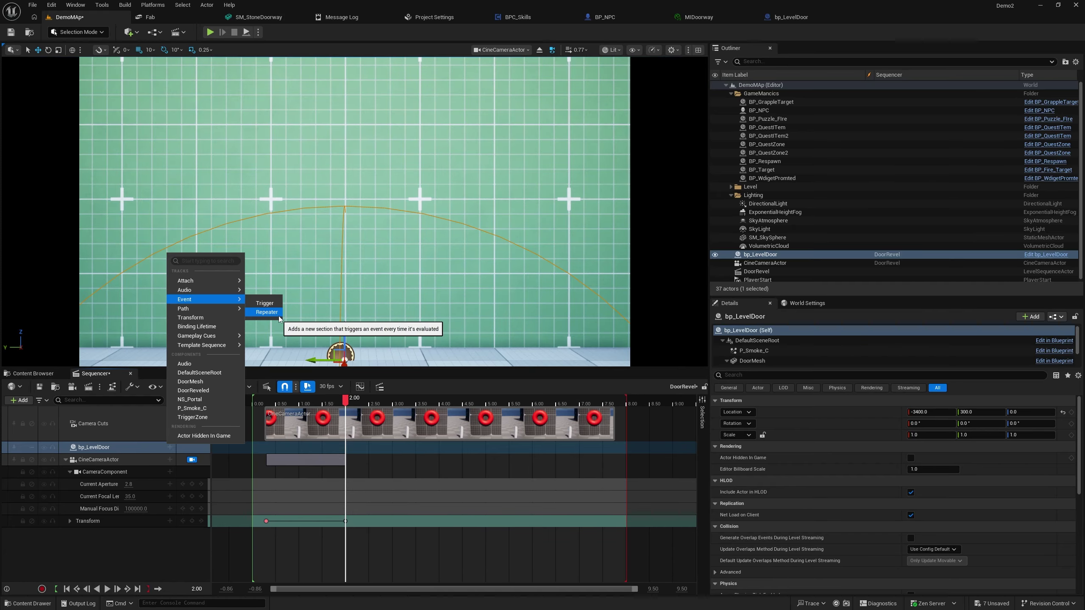
pyautogui.click(265, 303)
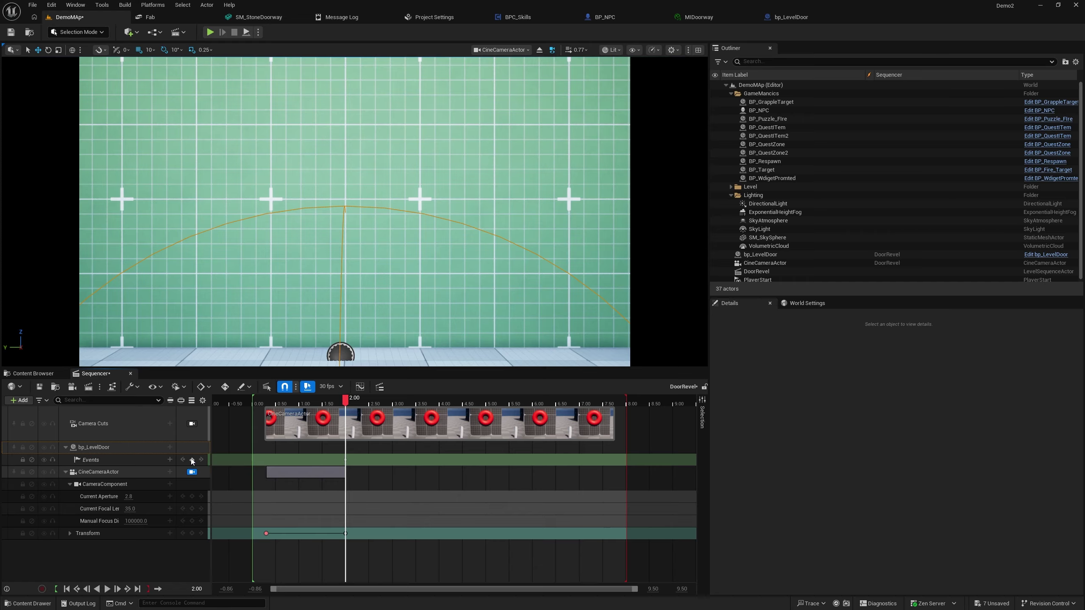
pyautogui.moveTo(345, 401); pyautogui.dragTo(361, 401)
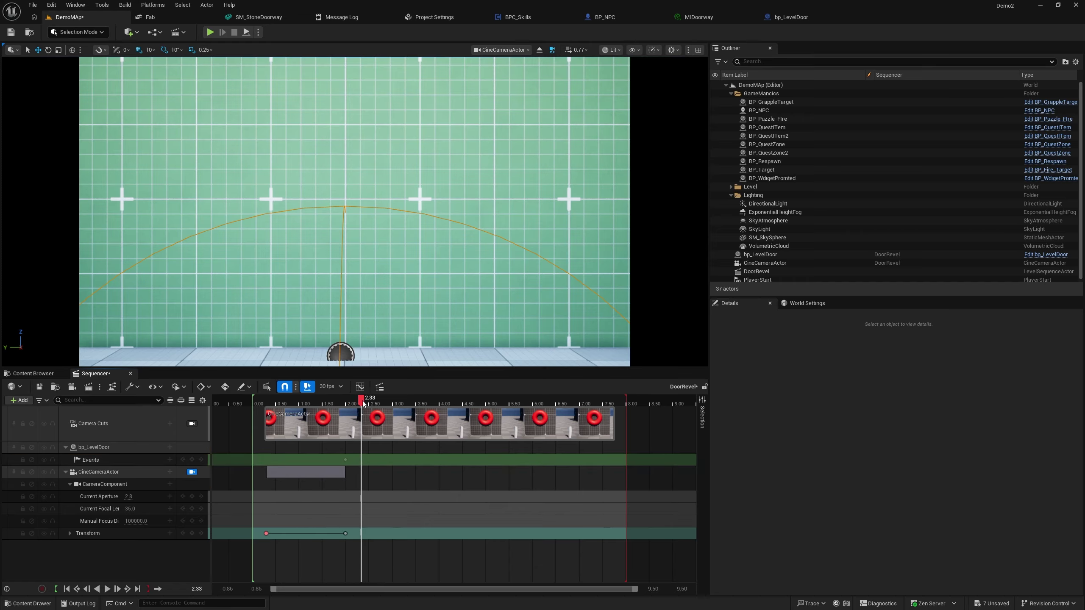
pyautogui.click(345, 461)
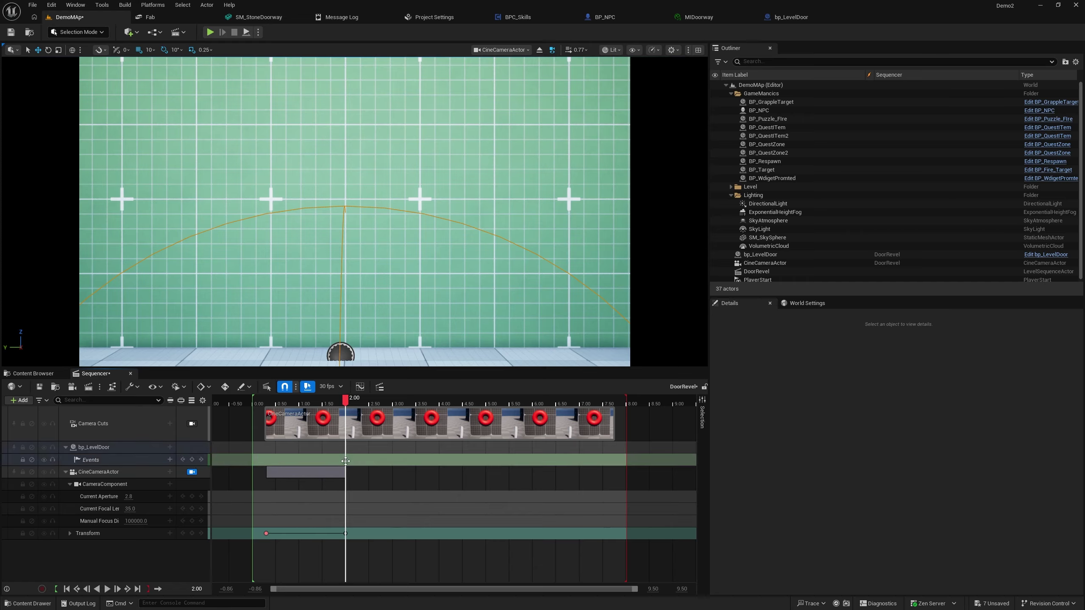
# Step: Create a new endpoint for bp_LevelDoor's event key at 2.00 seconds
pyautogui.rightClick(345, 460)
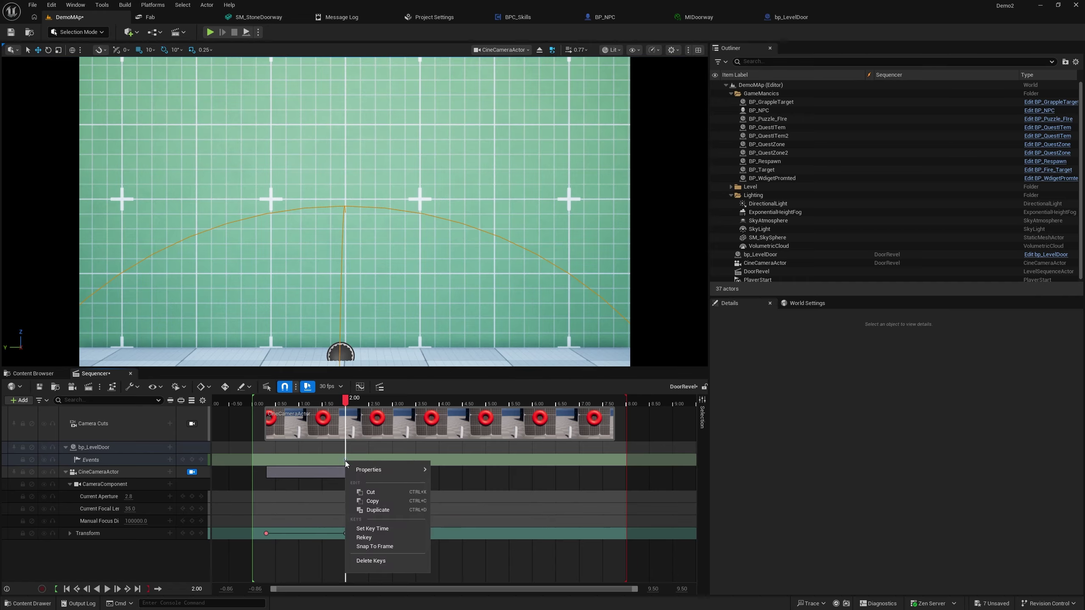
pyautogui.moveTo(390, 470)
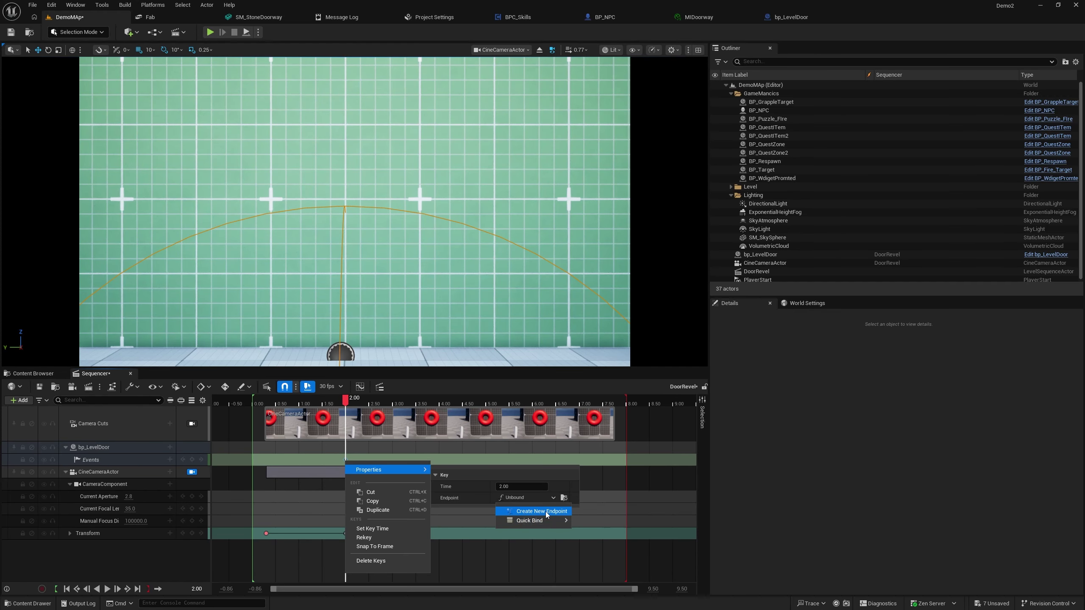
pyautogui.click(546, 512)
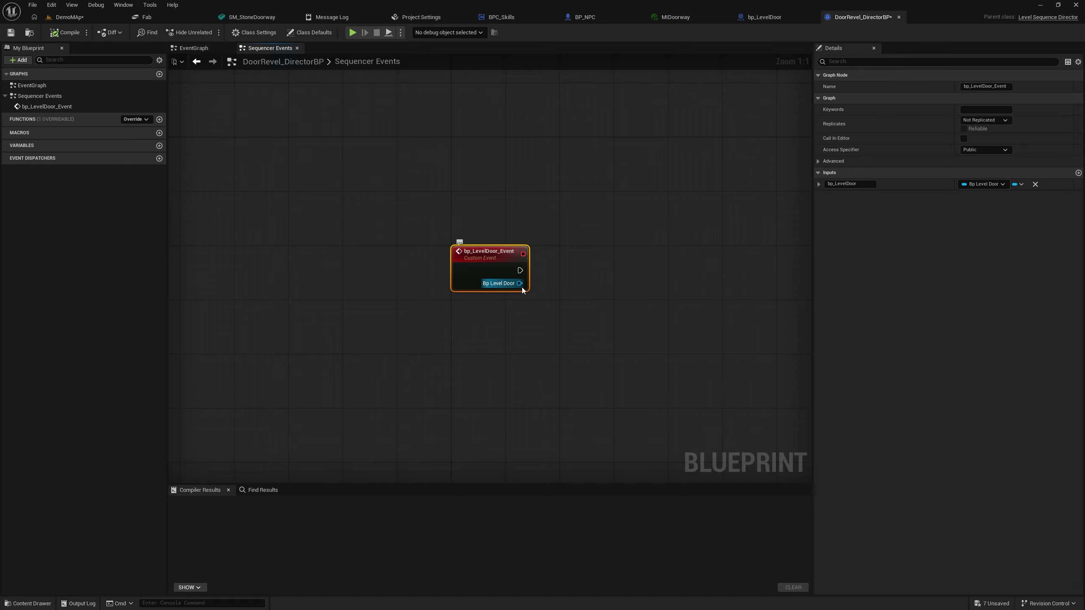
# Step: Call Start Reveale Door on the Bp Level Door reference of bp_LevelDoor_Event and align the node with the event
pyautogui.moveTo(520, 284); pyautogui.dragTo(581, 273)
pyautogui.write('st')
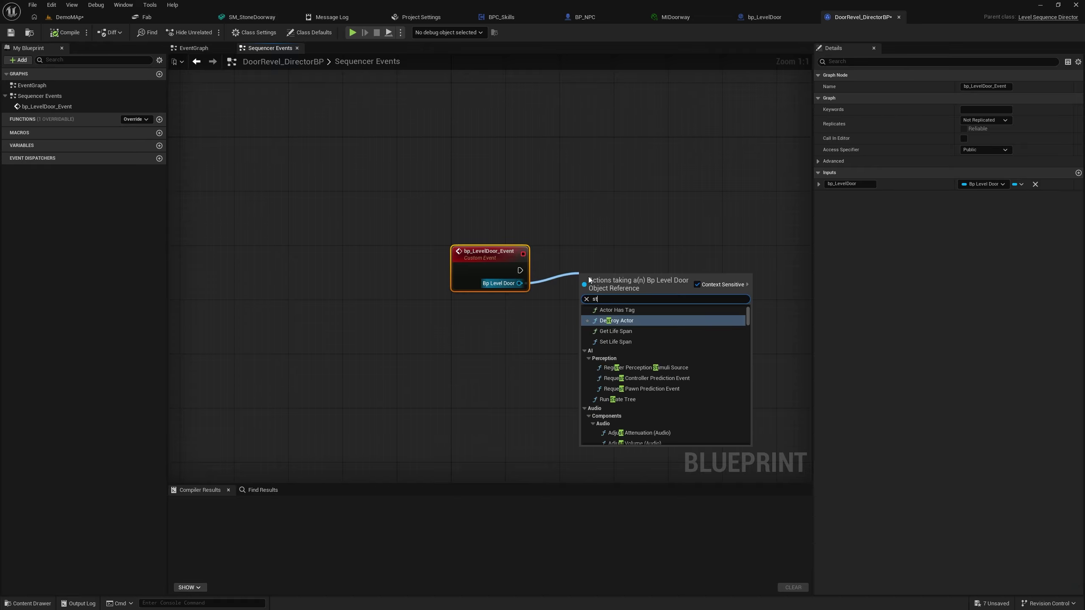
pyautogui.press('BackSpace')
pyautogui.press('BackSpace')
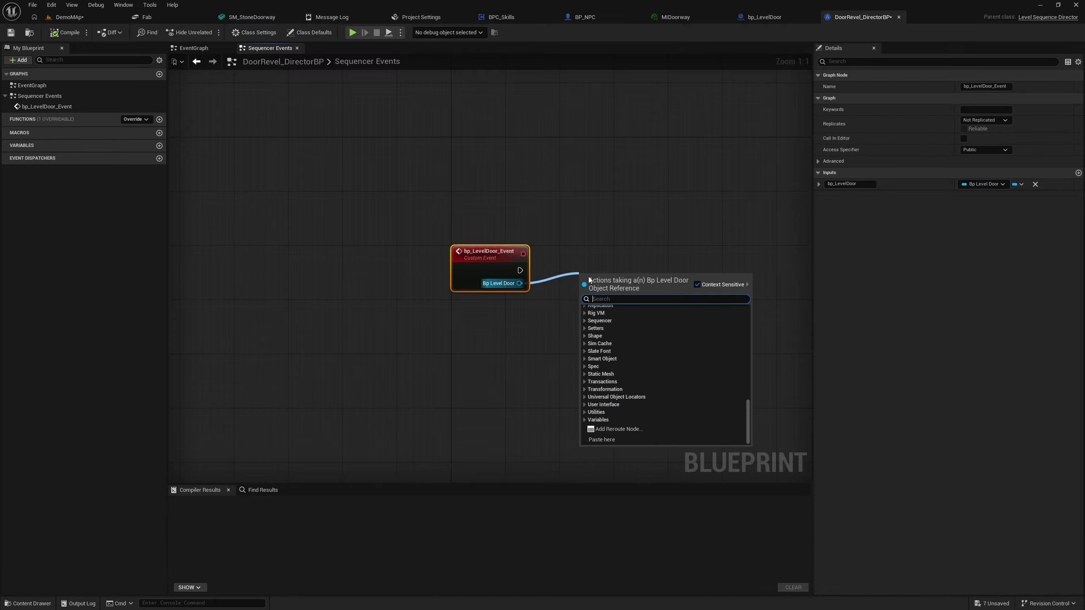
pyautogui.write('start rev')
pyautogui.press('Return')
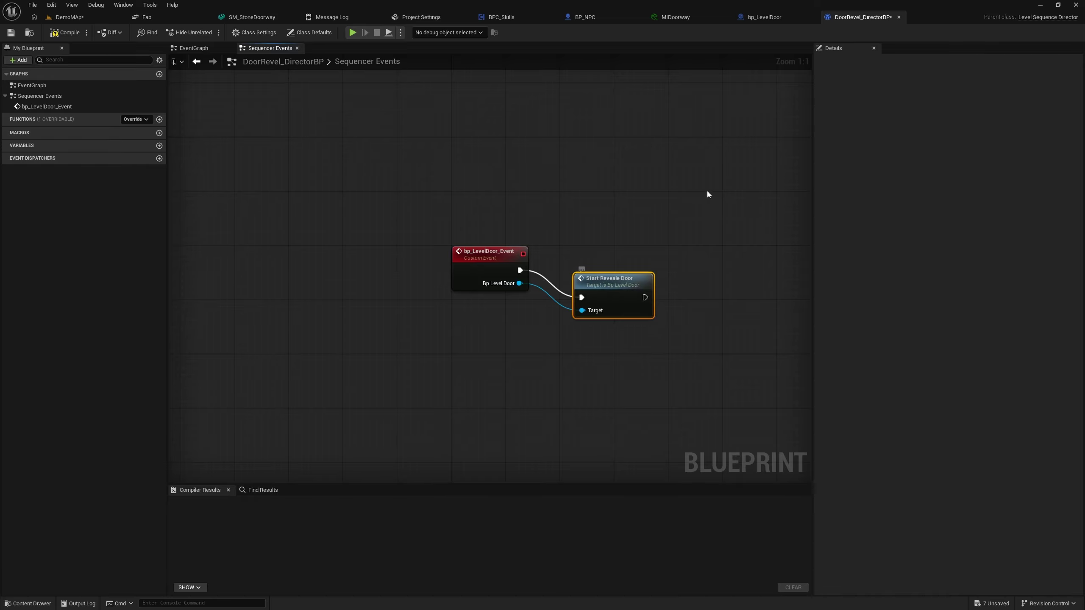
pyautogui.moveTo(613, 297); pyautogui.dragTo(593, 270)
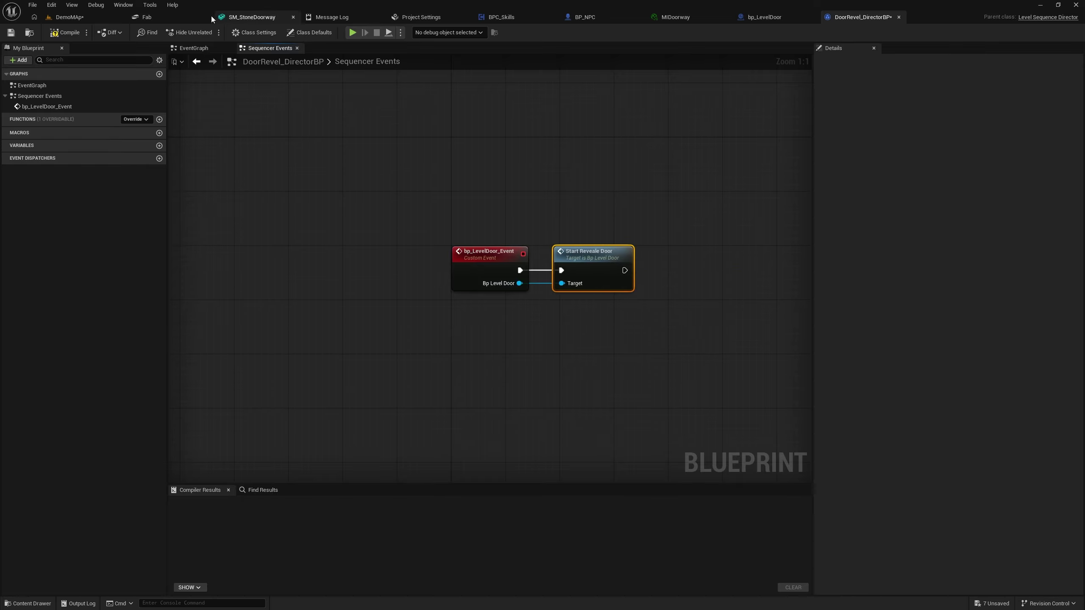
# Step: Compile DoorRevel_DirectorBP, close it and return to DemoMap
pyautogui.click(59, 34)
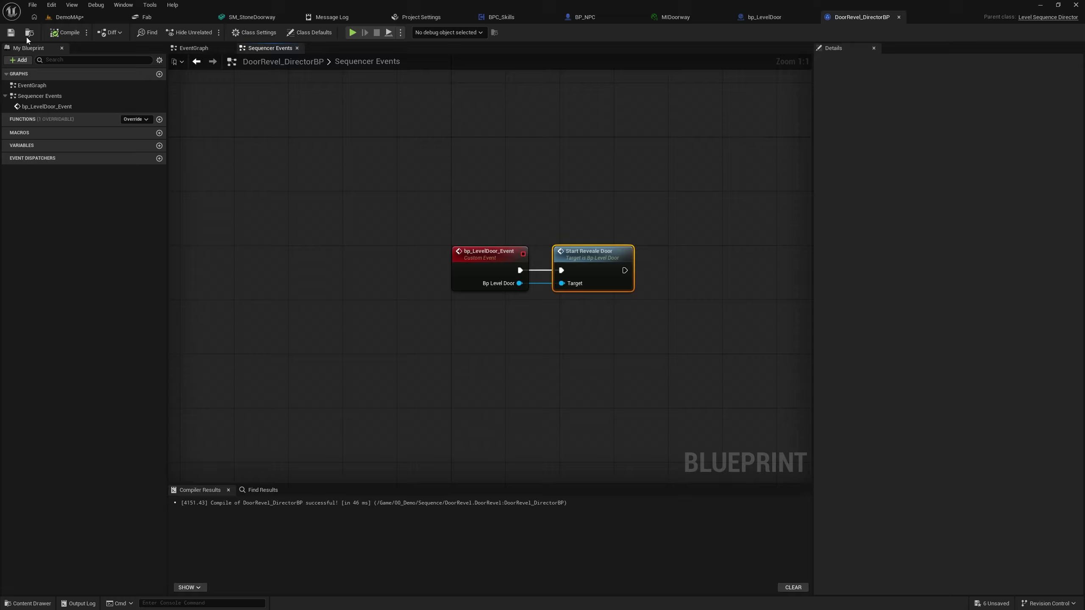
pyautogui.click(899, 17)
pyautogui.click(62, 18)
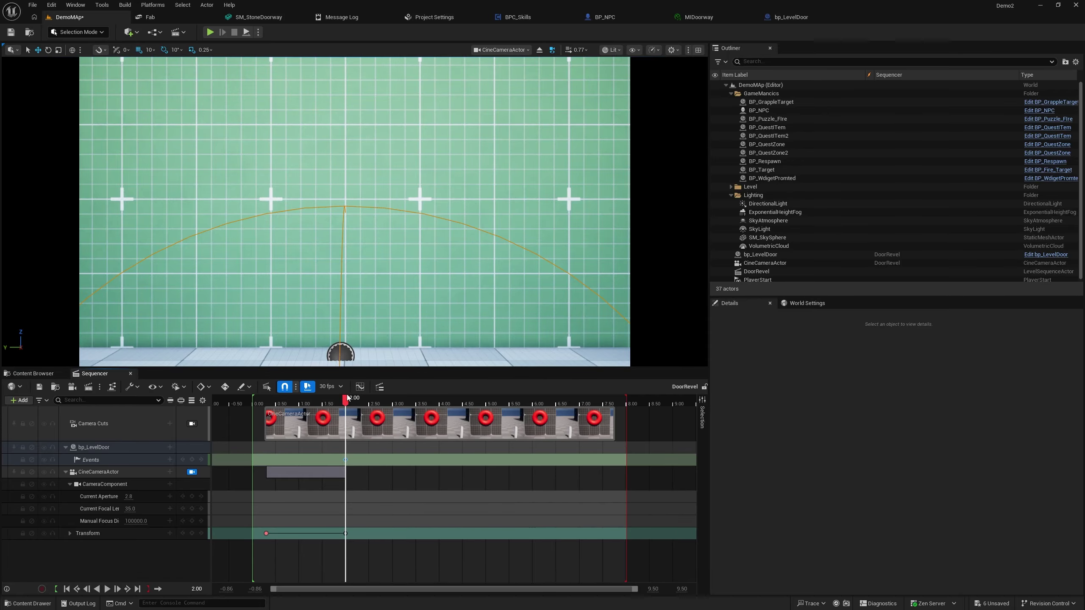
# Step: Simulate DemoMap and play the DoorRevel sequence from 0.23 seconds through the cine camera
pyautogui.moveTo(348, 399); pyautogui.dragTo(265, 405)
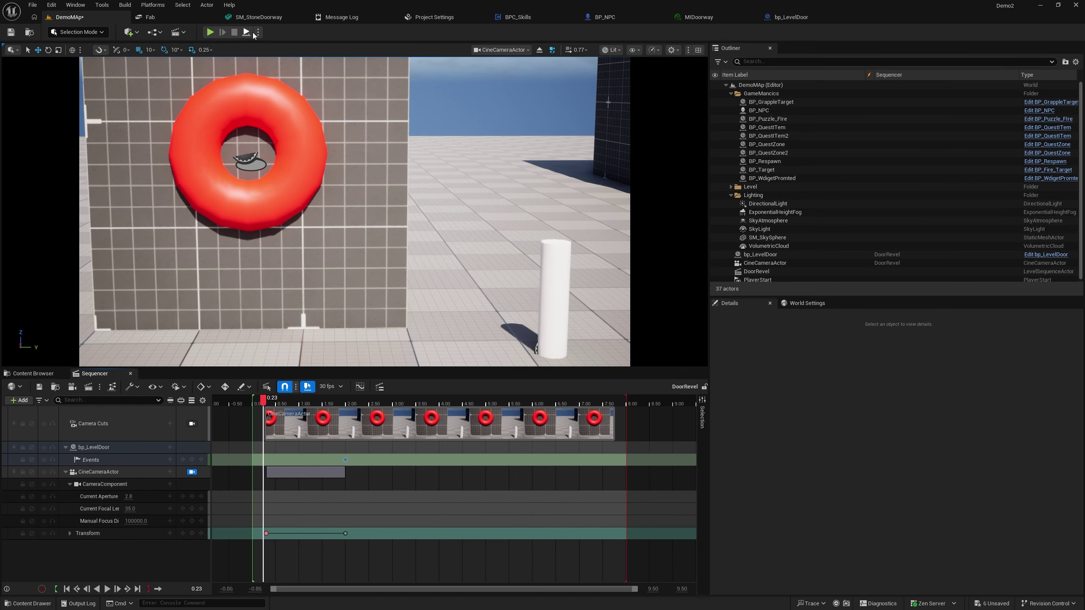
pyautogui.click(252, 34)
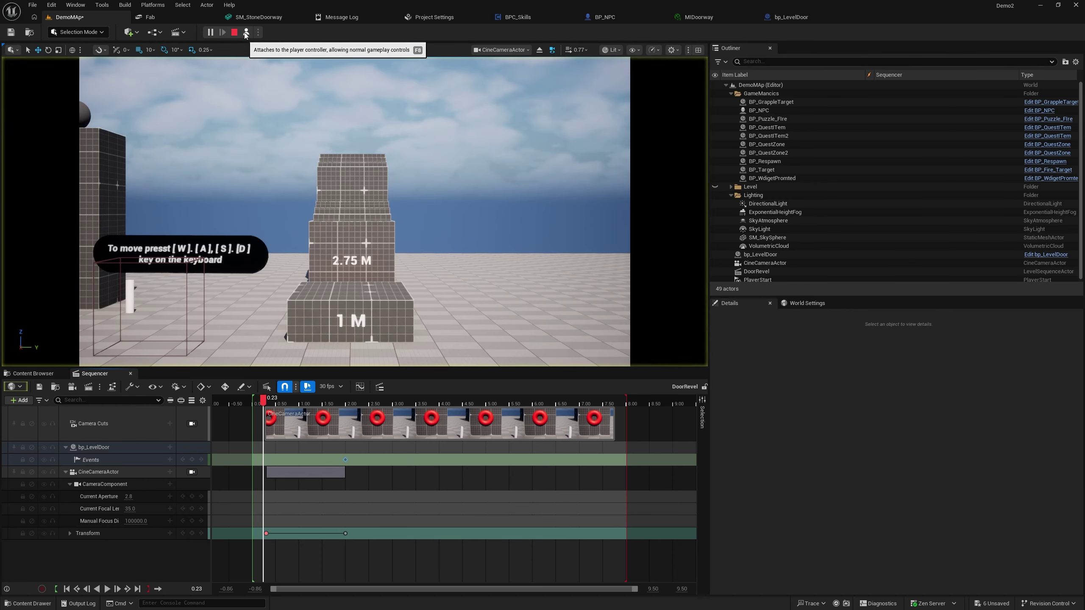
pyautogui.click(191, 473)
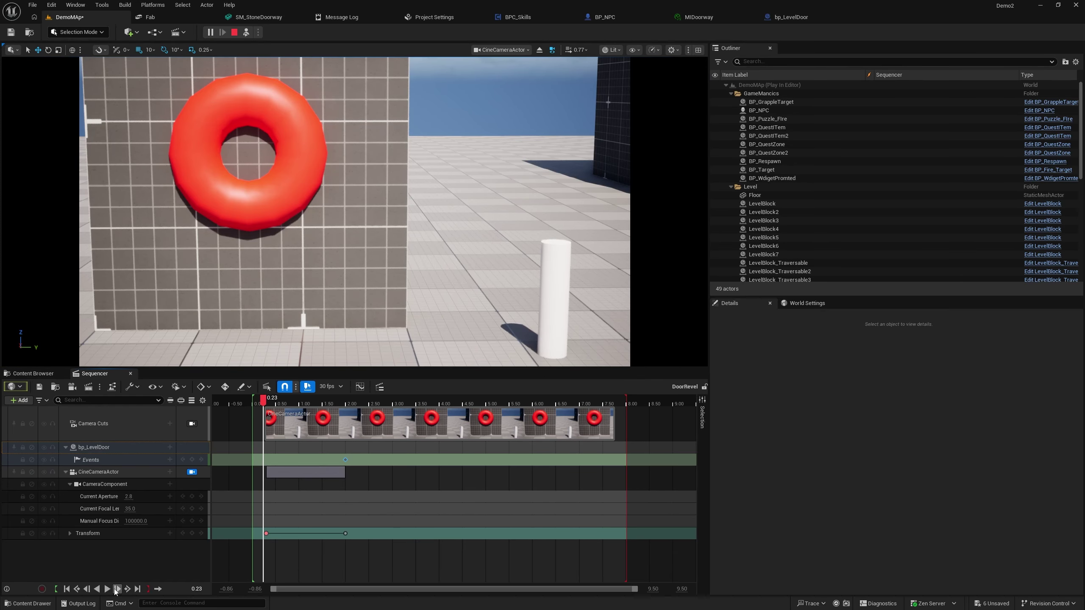
pyautogui.click(108, 589)
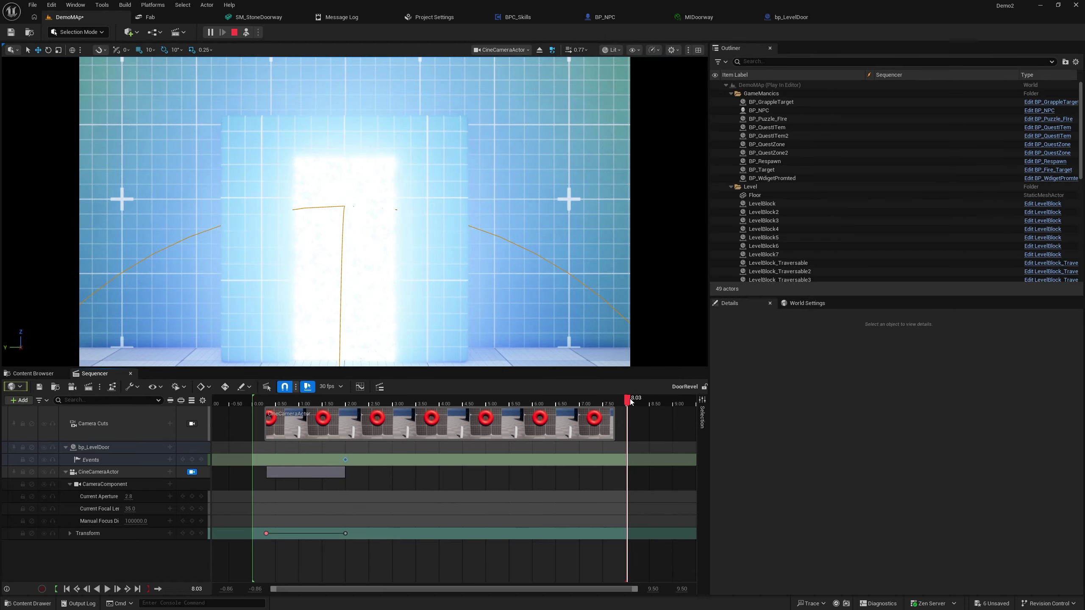
# Step: Stop the simulation and examine bp_LevelDoor's NS_Portal settings and the StartRevealeDoor and ActivatePortal event chains
pyautogui.click(775, 21)
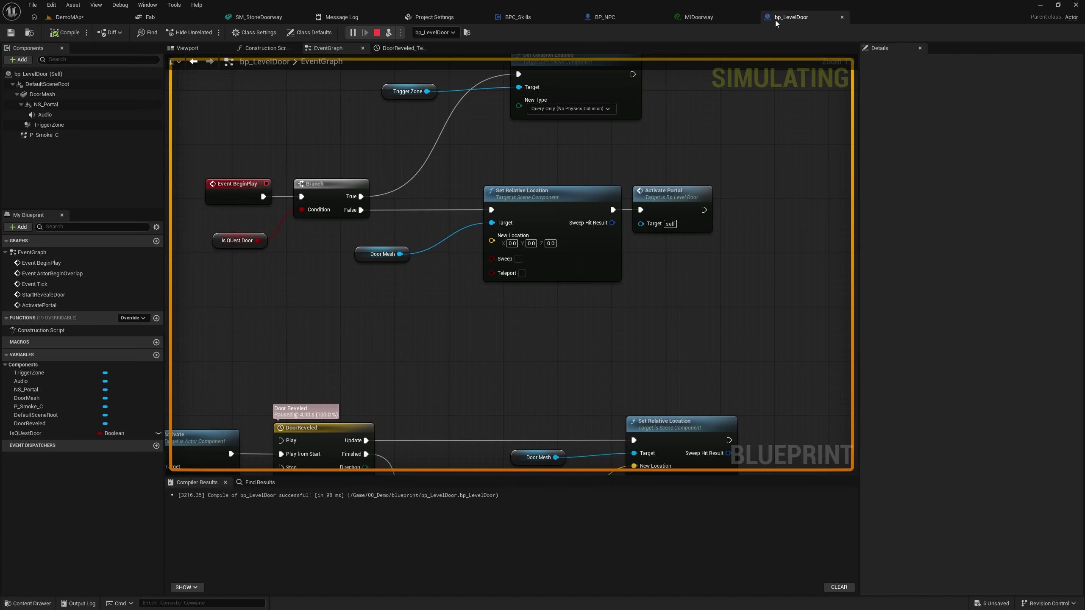
pyautogui.click(378, 34)
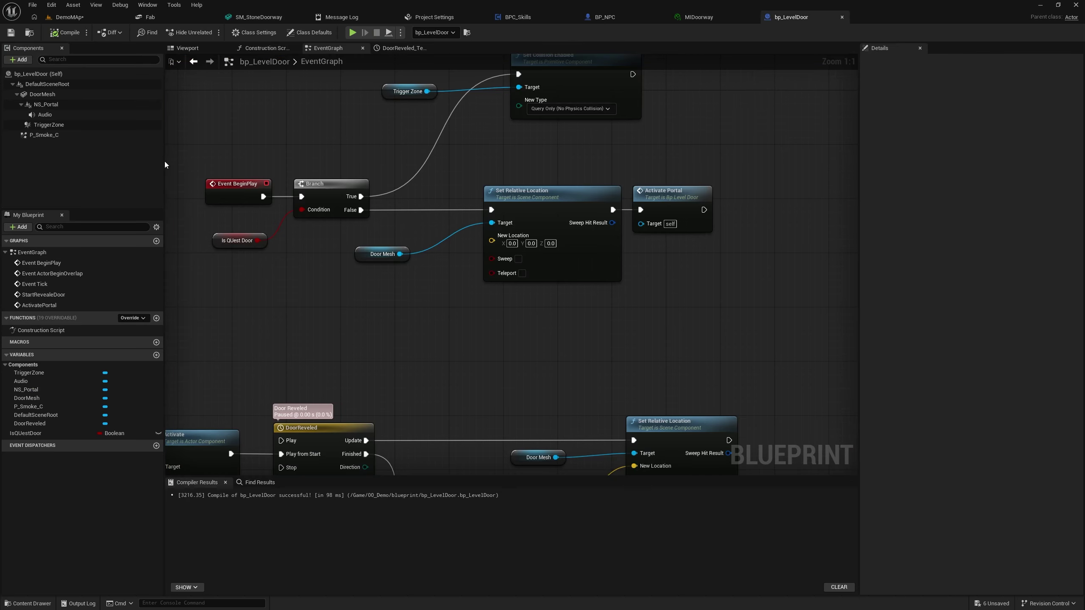
pyautogui.click(58, 134)
pyautogui.click(48, 105)
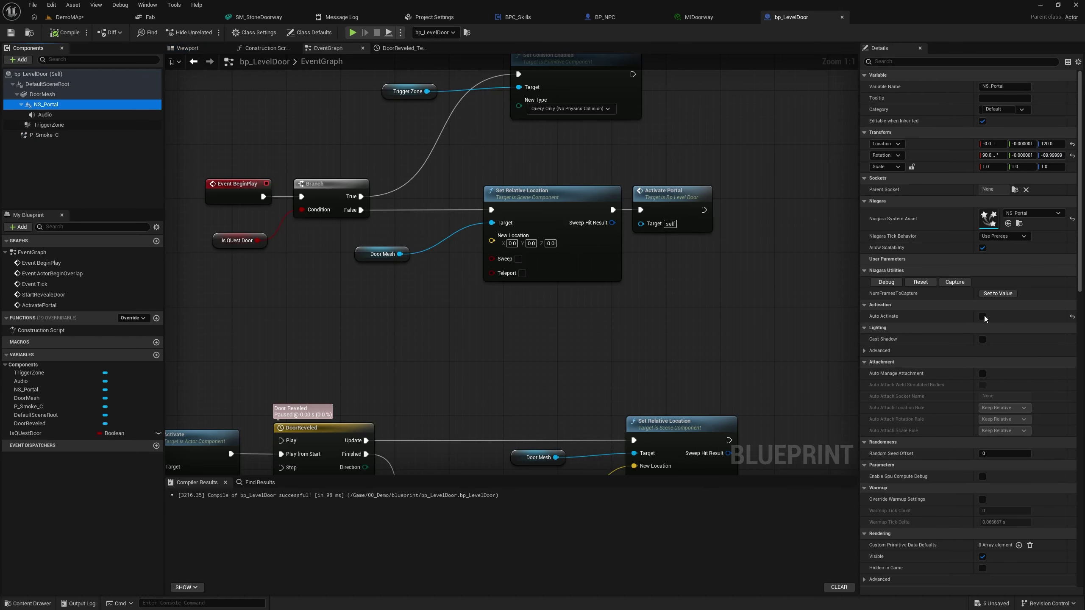
pyautogui.moveTo(472, 330); pyautogui.dragTo(509, 142, button='right')
pyautogui.moveTo(444, 204); pyautogui.dragTo(471, 116, button='right')
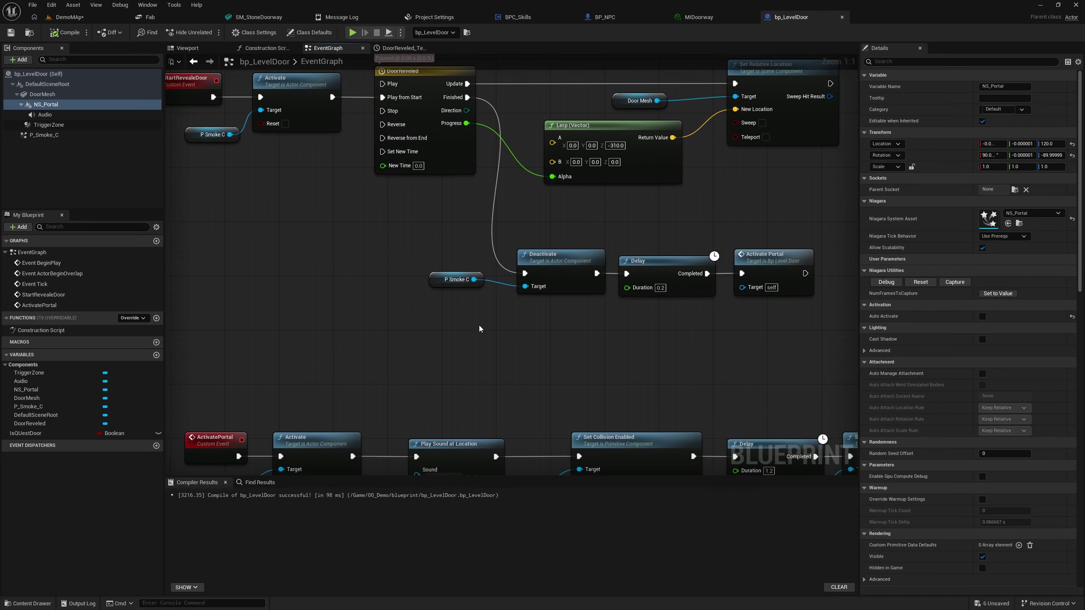
pyautogui.moveTo(479, 327); pyautogui.dragTo(454, 127, button='right')
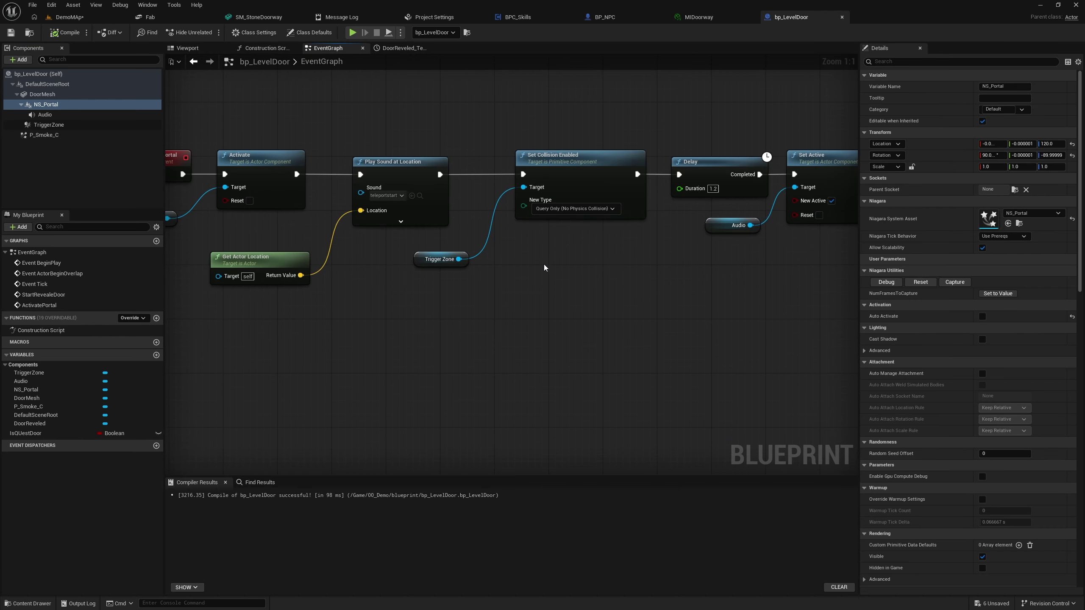
pyautogui.moveTo(542, 264); pyautogui.dragTo(654, 291, button='right')
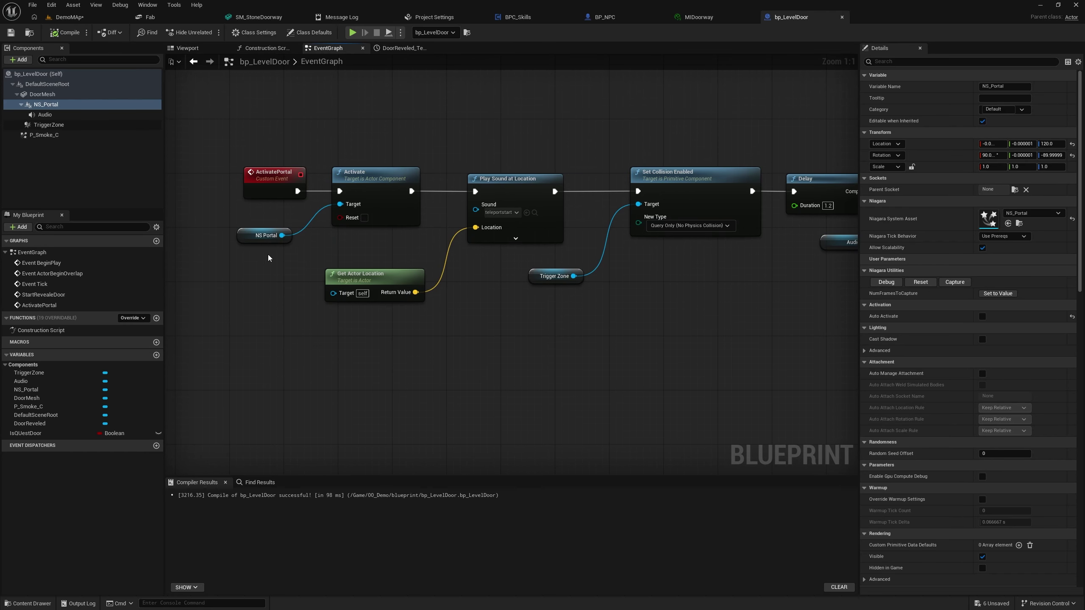
pyautogui.moveTo(277, 190); pyautogui.dragTo(384, 360, button='right')
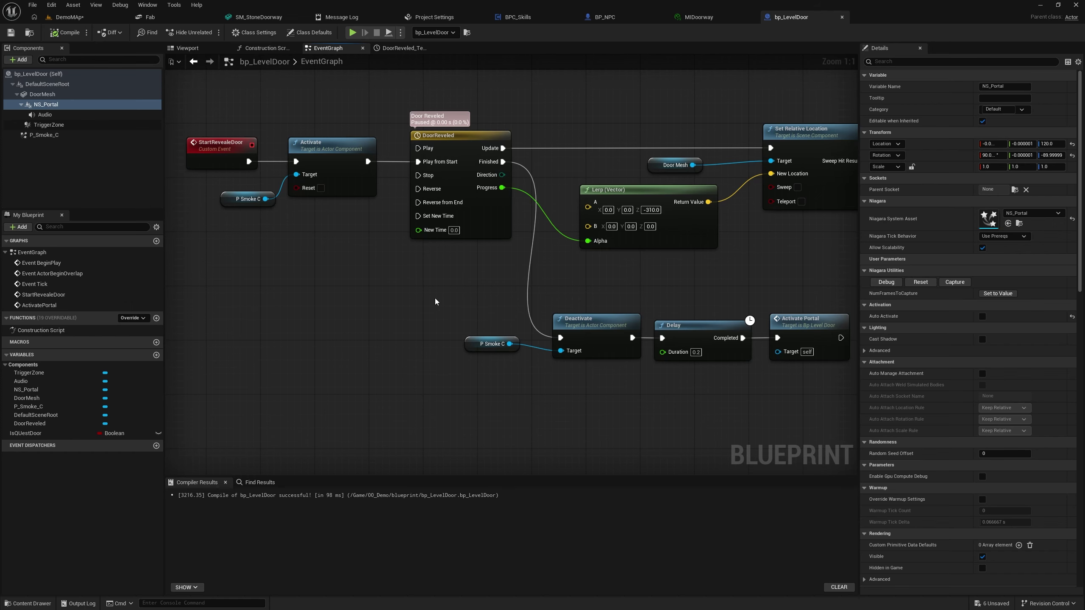
# Step: Reposition the P Smoke C node beside Deactivate and straighten the connection from the BeginPlay Set Relative Location to Activate Portal
pyautogui.moveTo(472, 357); pyautogui.dragTo(488, 349)
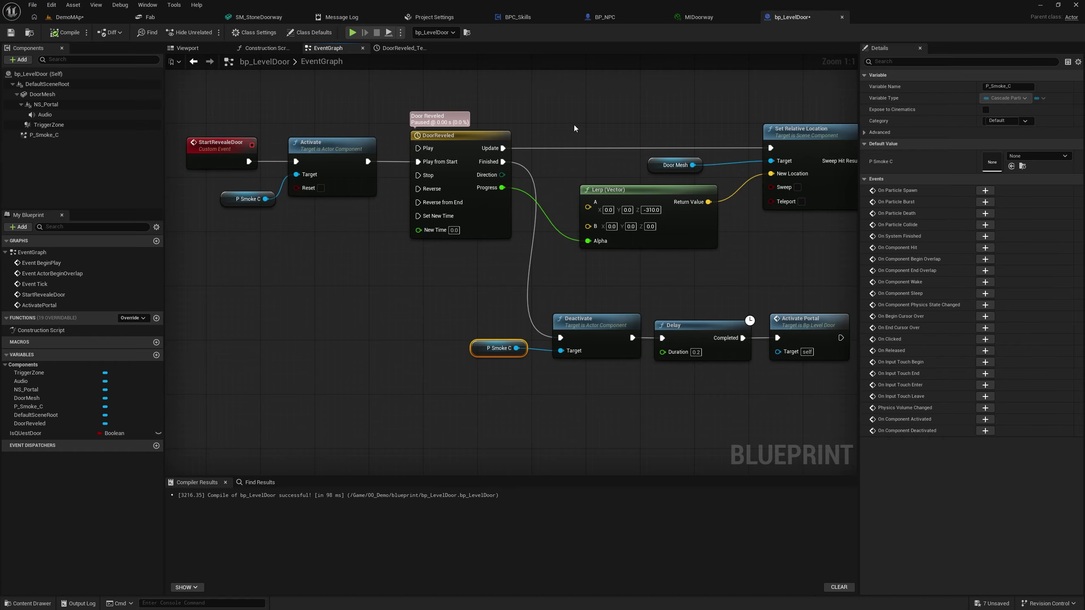
pyautogui.moveTo(441, 268); pyautogui.dragTo(350, 313, button='right')
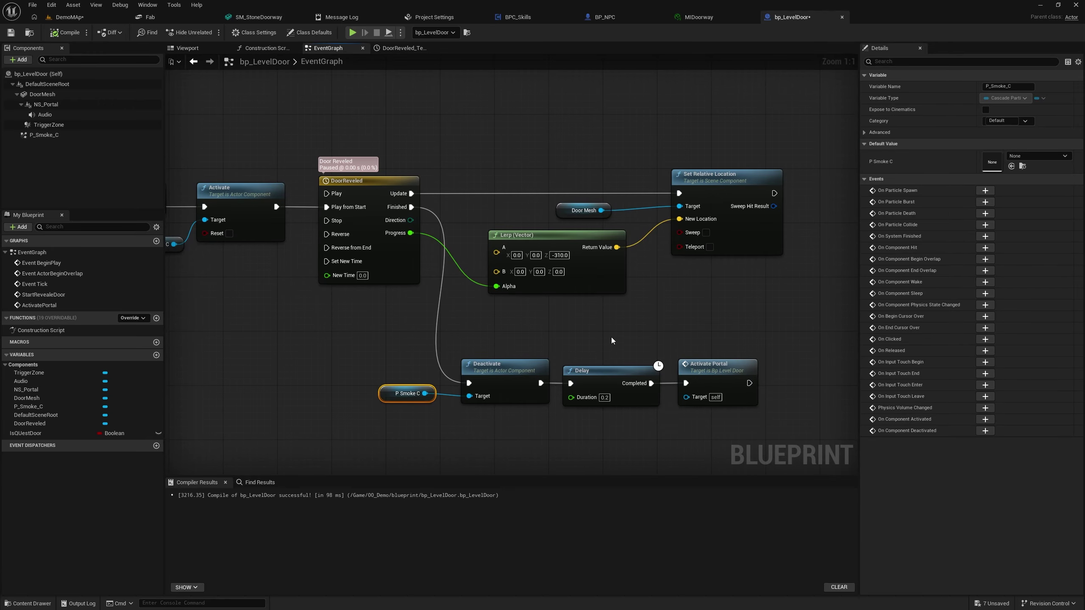
pyautogui.moveTo(584, 339); pyautogui.dragTo(664, 355, button='right')
pyautogui.moveTo(290, 263); pyautogui.dragTo(197, 541, button='right')
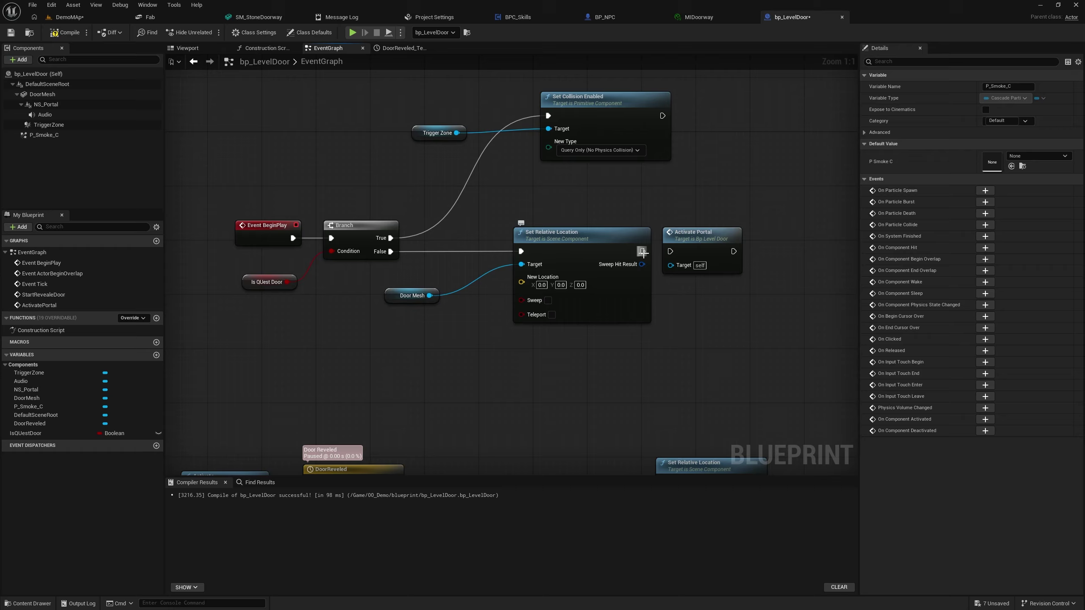
pyautogui.moveTo(699, 232)
pyautogui.mouseDown()
pyautogui.moveTo(750, 287)
pyautogui.moveTo(675, 368)
pyautogui.moveTo(609, 374)
pyautogui.moveTo(674, 319)
pyautogui.moveTo(687, 243)
pyautogui.moveTo(663, 260)
pyautogui.moveTo(642, 251)
pyautogui.moveTo(681, 243)
pyautogui.mouseUp()
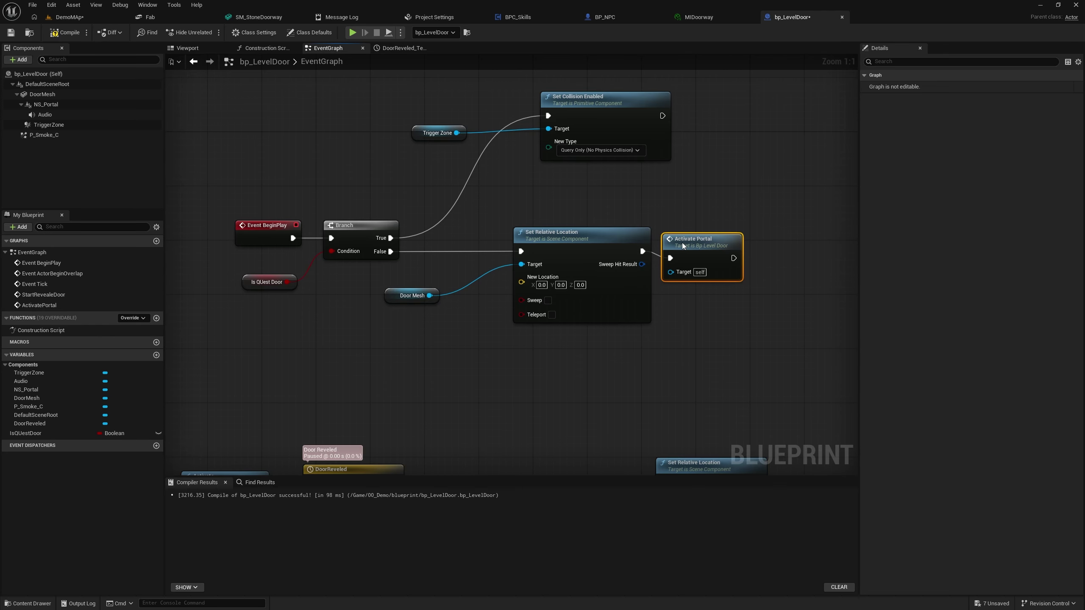
pyautogui.press('q')
pyautogui.moveTo(431, 265); pyautogui.dragTo(489, 335)
# Step: Check the placed bp_LevelDoor's details in DemoMap, and make the IsQUestDoor variable instance editable in its blueprint
pyautogui.click(64, 17)
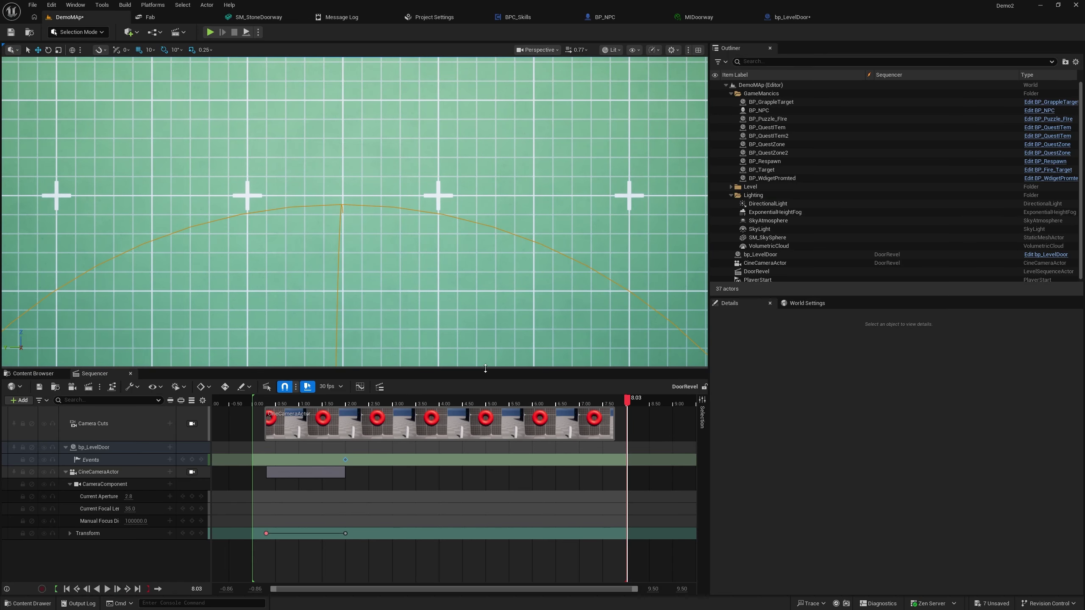
pyautogui.moveTo(496, 211); pyautogui.dragTo(430, 197, button='right')
pyautogui.click(407, 182)
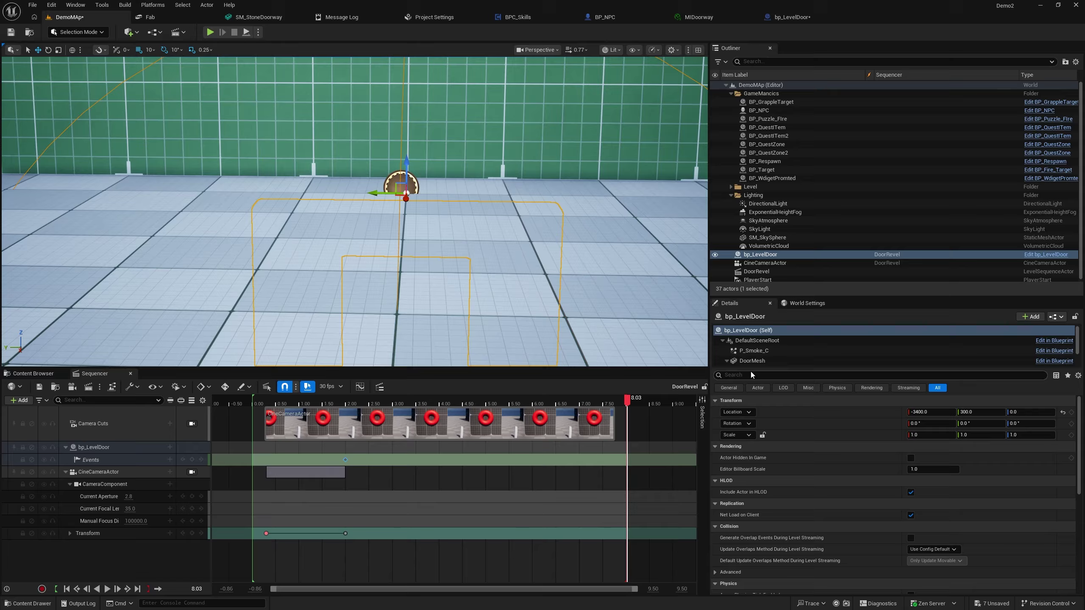
pyautogui.click(786, 19)
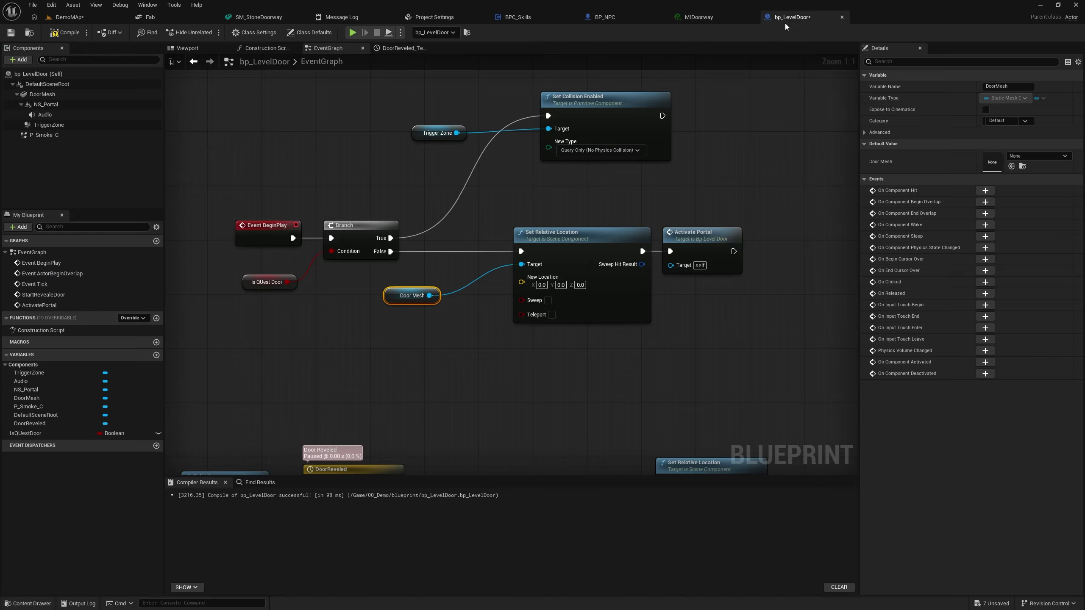
pyautogui.click(158, 435)
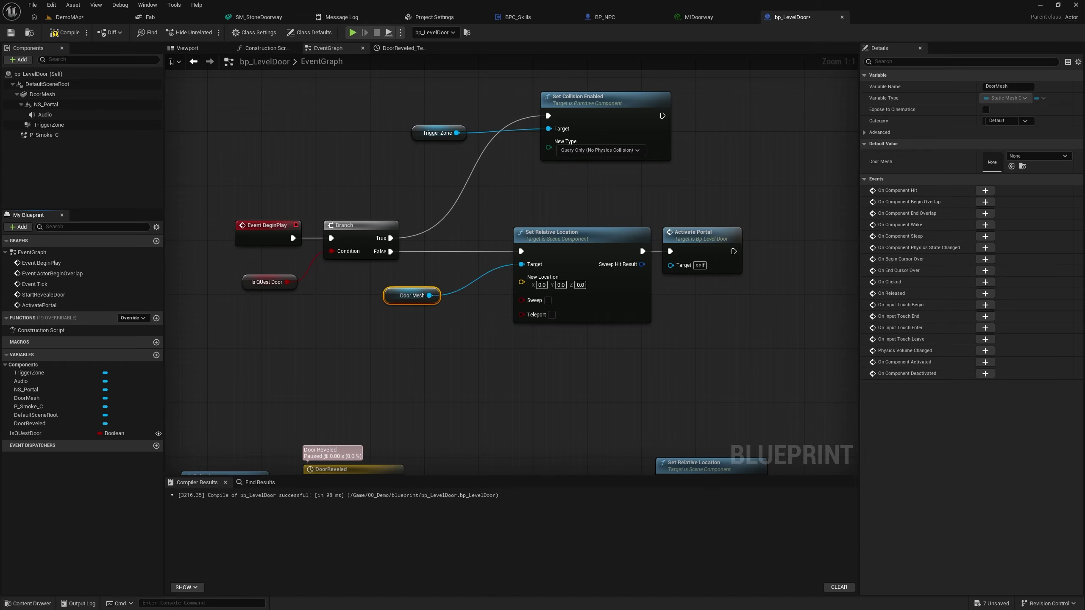
# Step: Compile bp_LevelDoor and enable Is QUest Door on the door instance placed in DemoMap
pyautogui.click(64, 33)
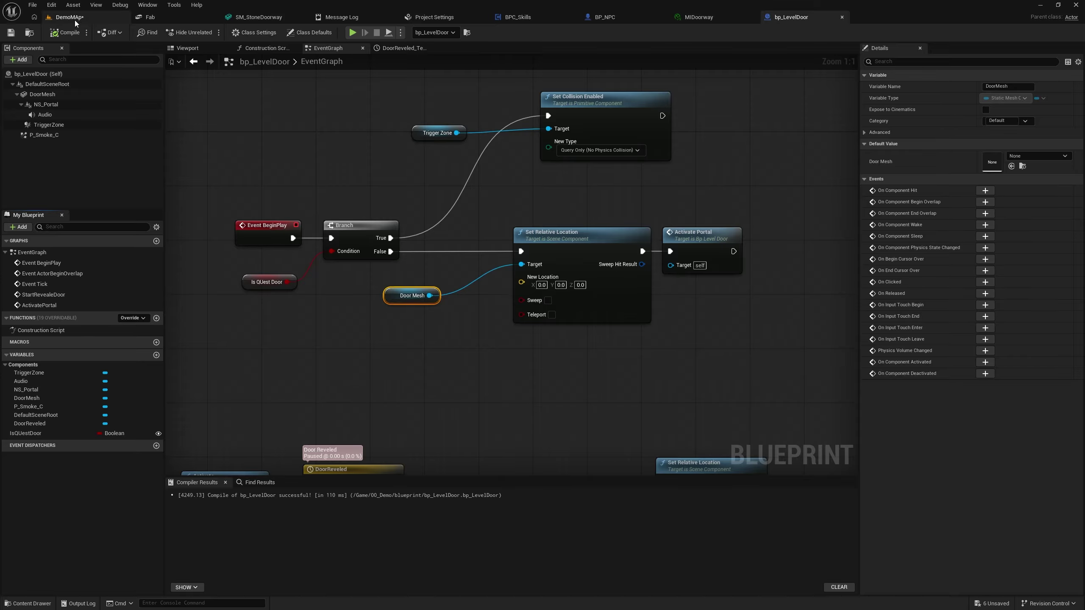
pyautogui.click(74, 19)
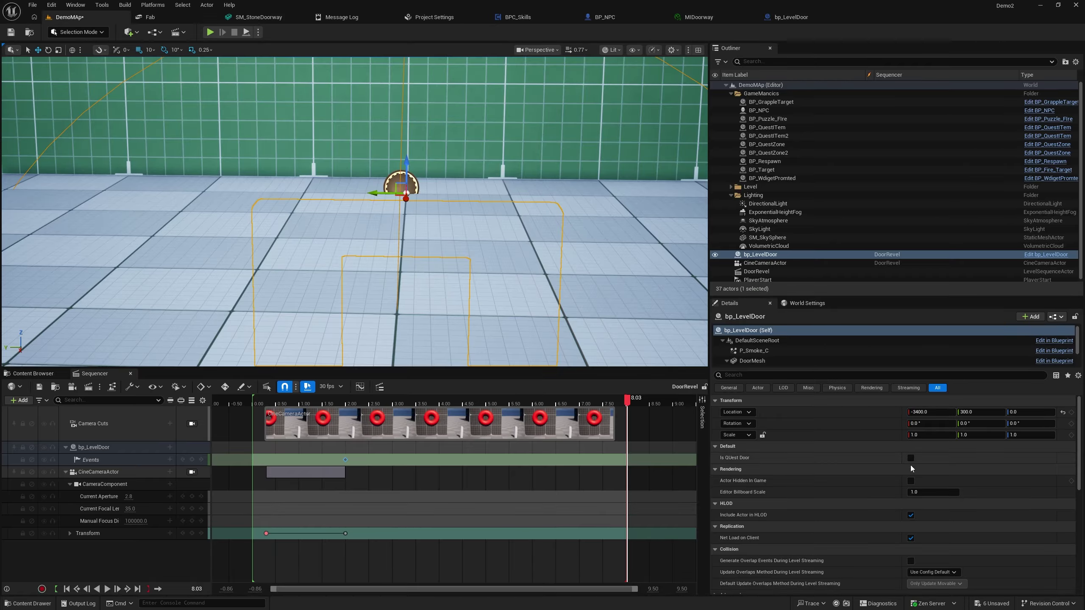
pyautogui.click(911, 458)
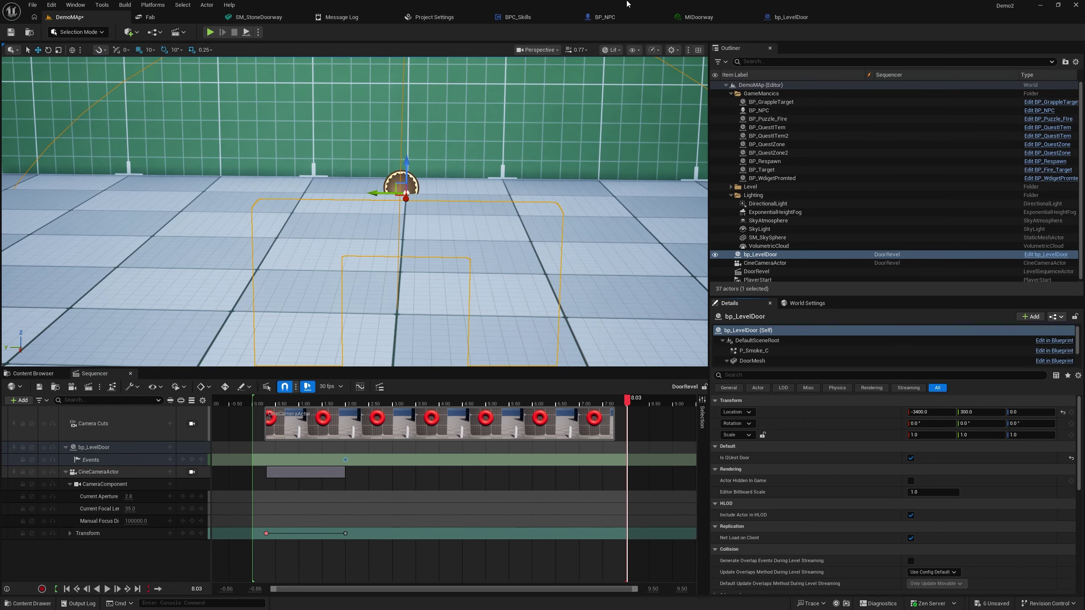
# Step: Test DemoMap briefly in play mode, and simulate it to watch the DoorRevel sequence through the CineCameraActor
pyautogui.click(211, 32)
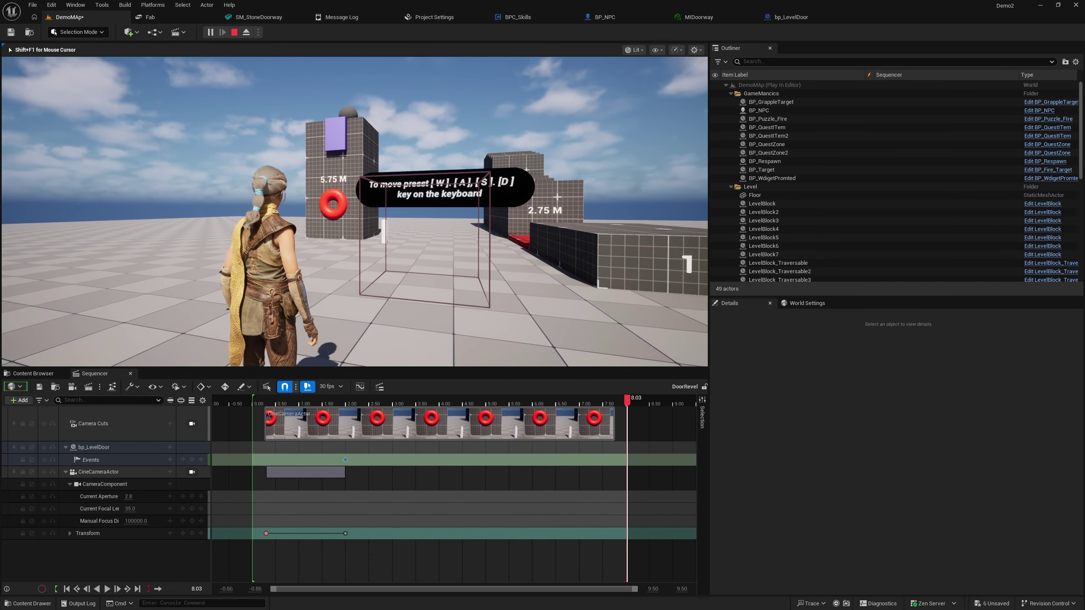
pyautogui.press('Escape')
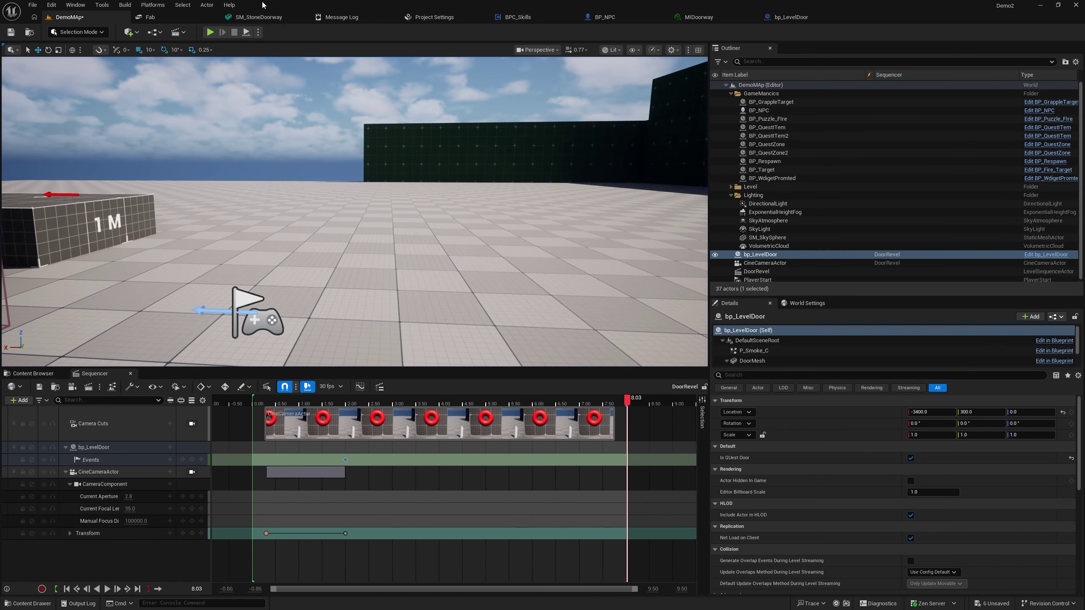
pyautogui.click(246, 32)
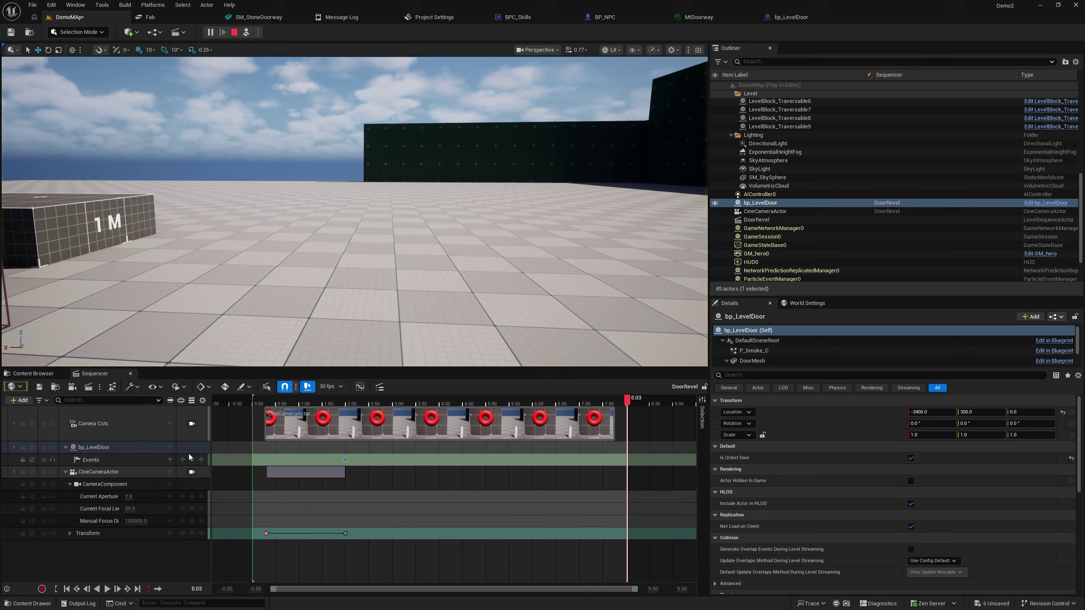
pyautogui.click(190, 472)
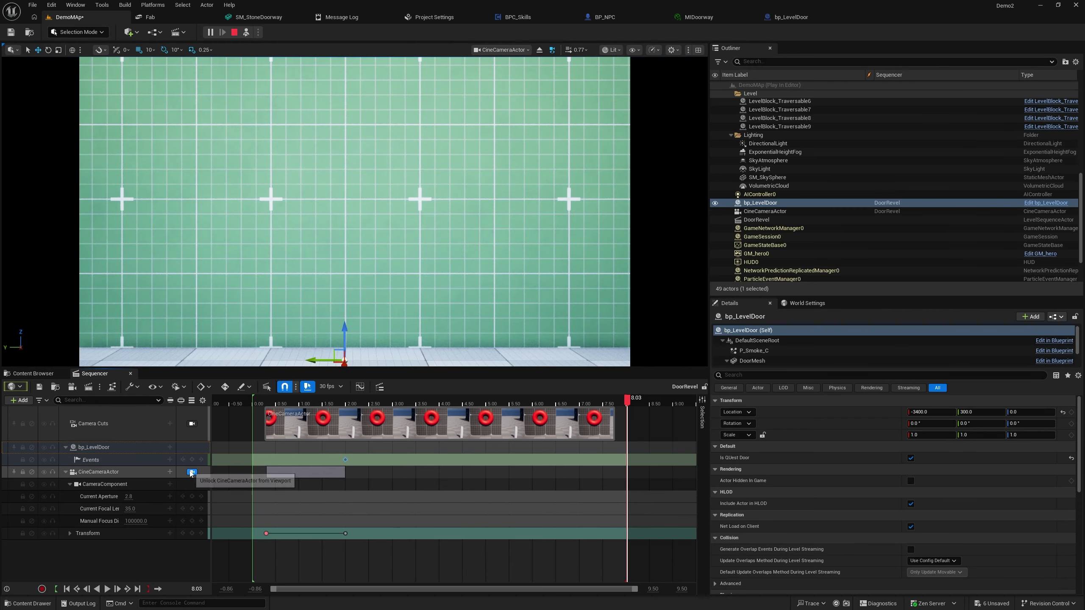
pyautogui.click(111, 589)
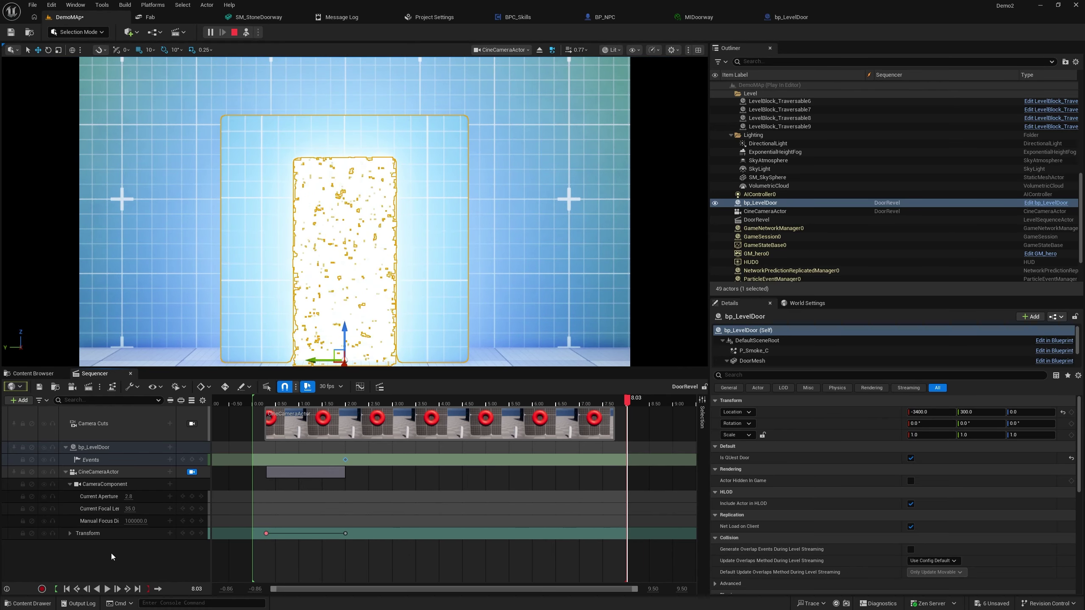
pyautogui.click(111, 554)
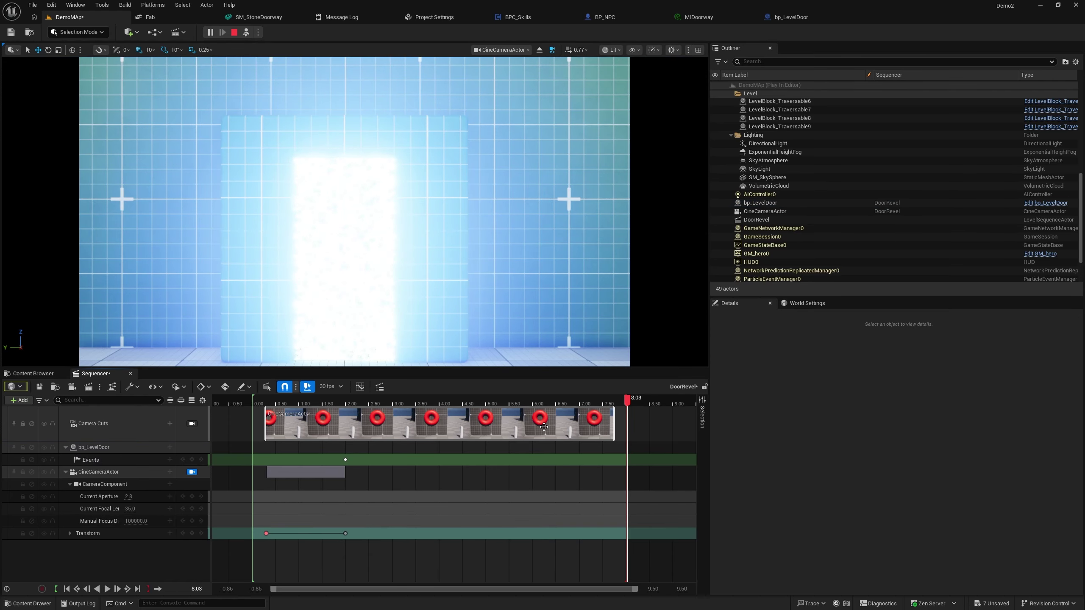
pyautogui.click(233, 32)
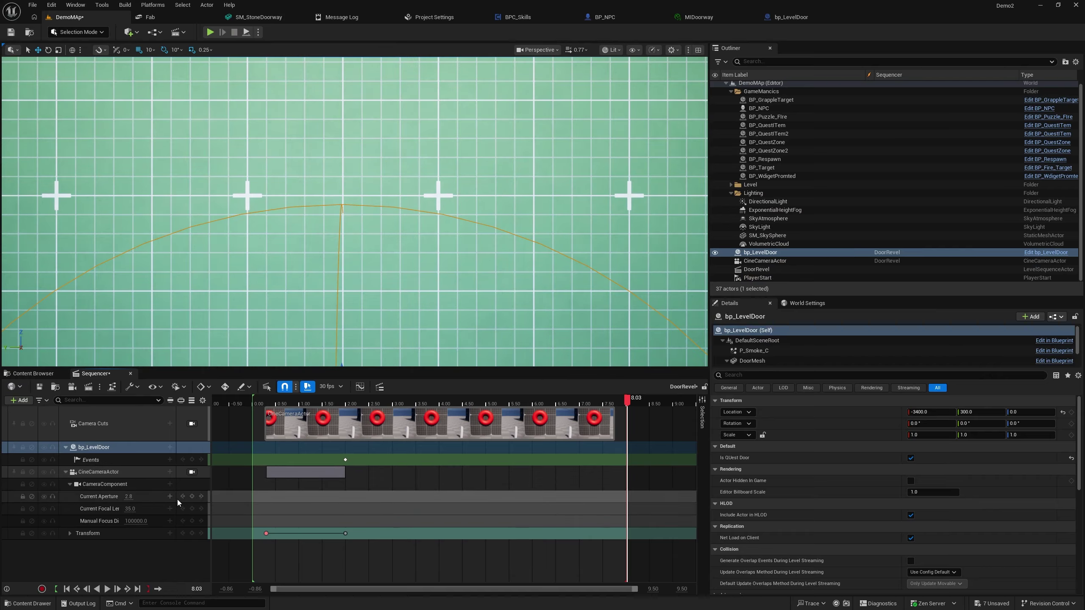
pyautogui.click(170, 420)
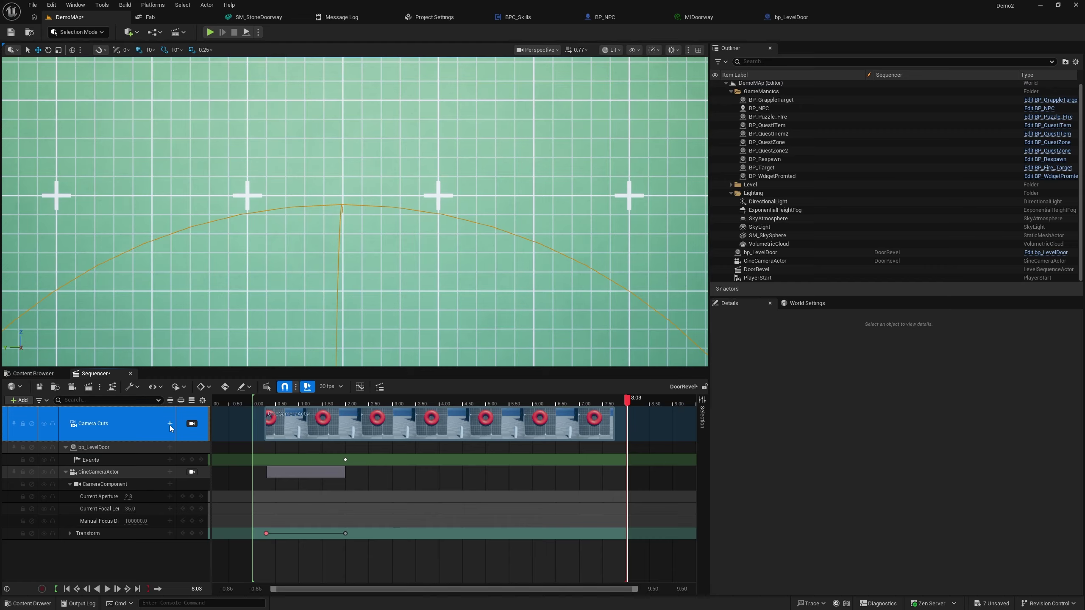
pyautogui.click(169, 426)
pyautogui.click(129, 449)
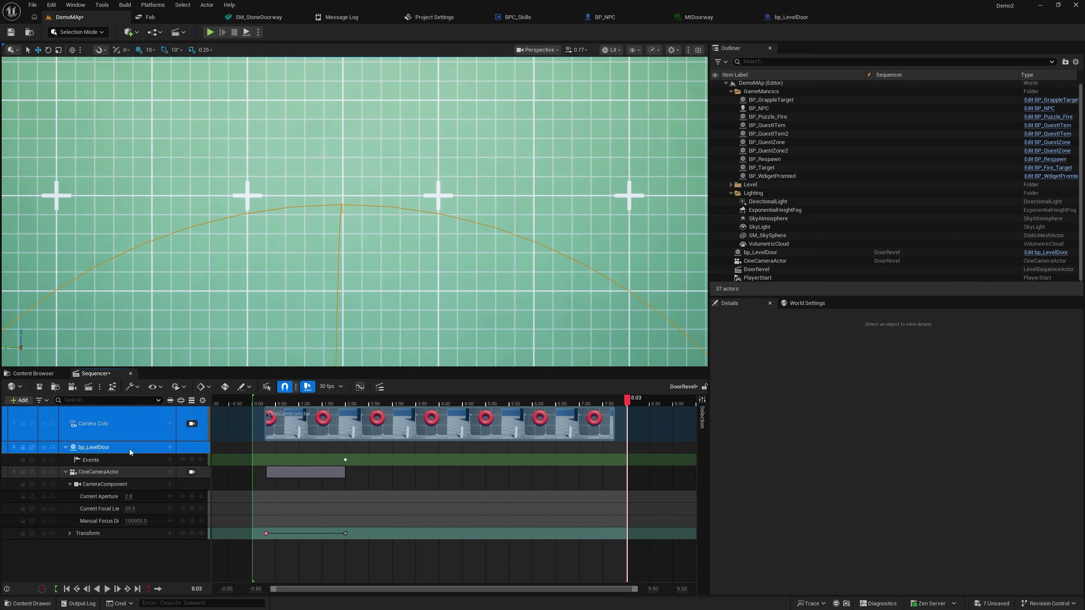
pyautogui.click(19, 401)
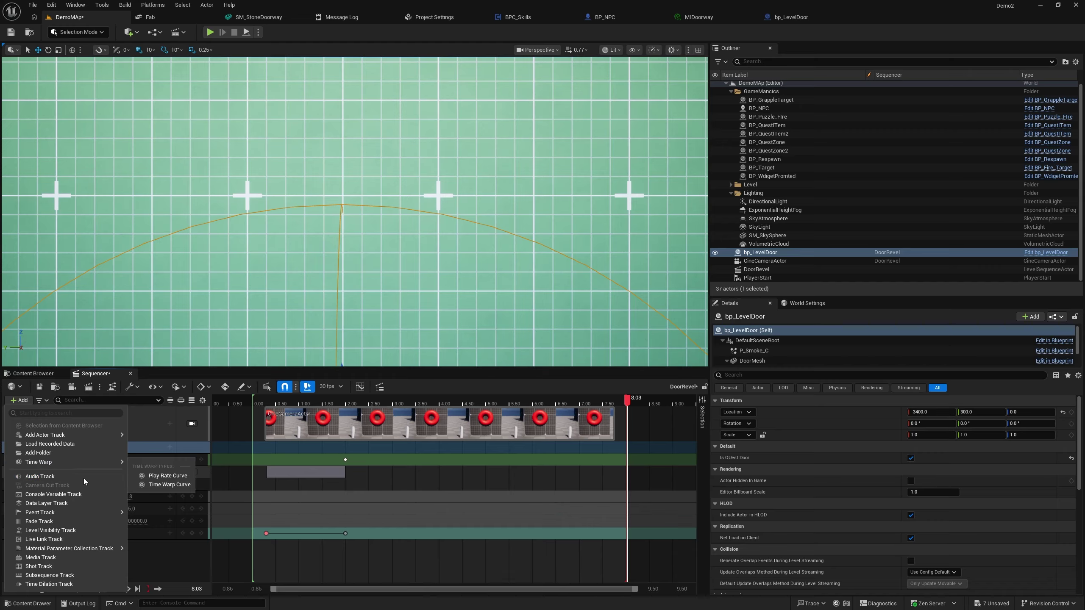
pyautogui.moveTo(93, 514)
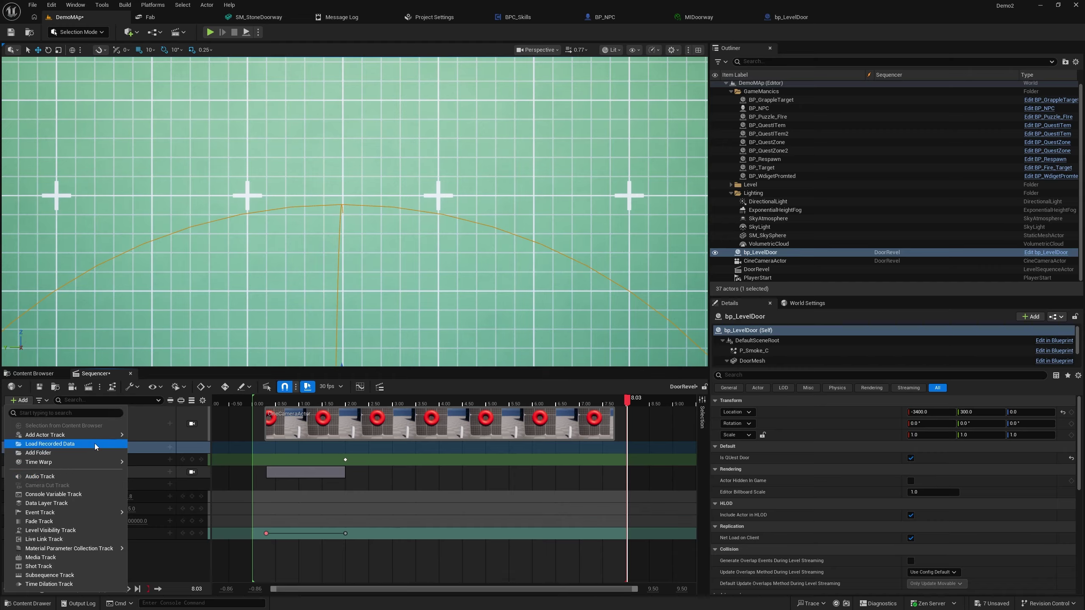
pyautogui.moveTo(95, 439)
pyautogui.write('a')
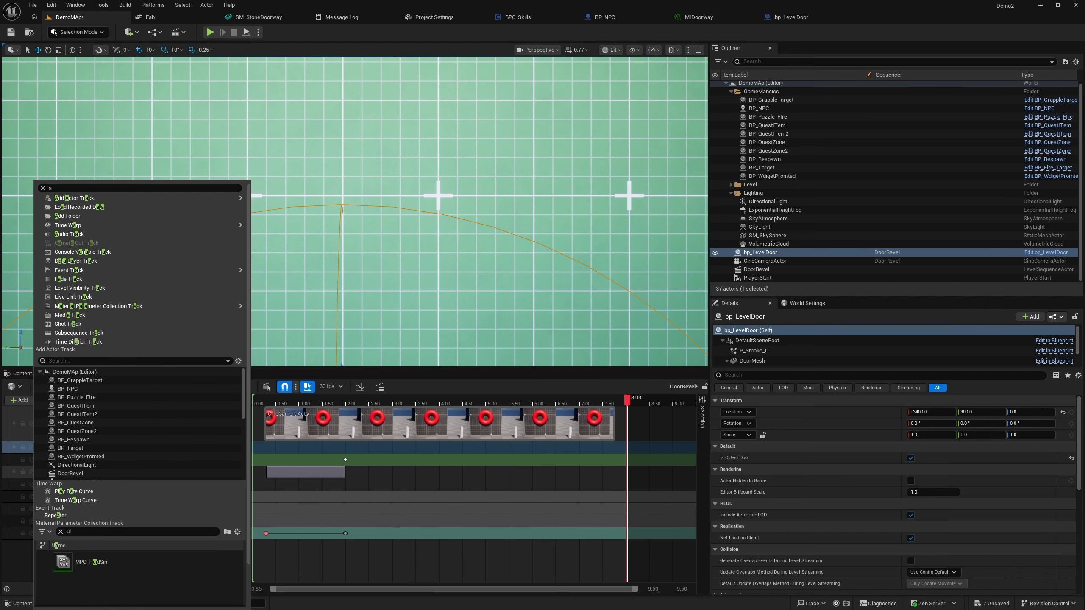
pyautogui.click(12, 552)
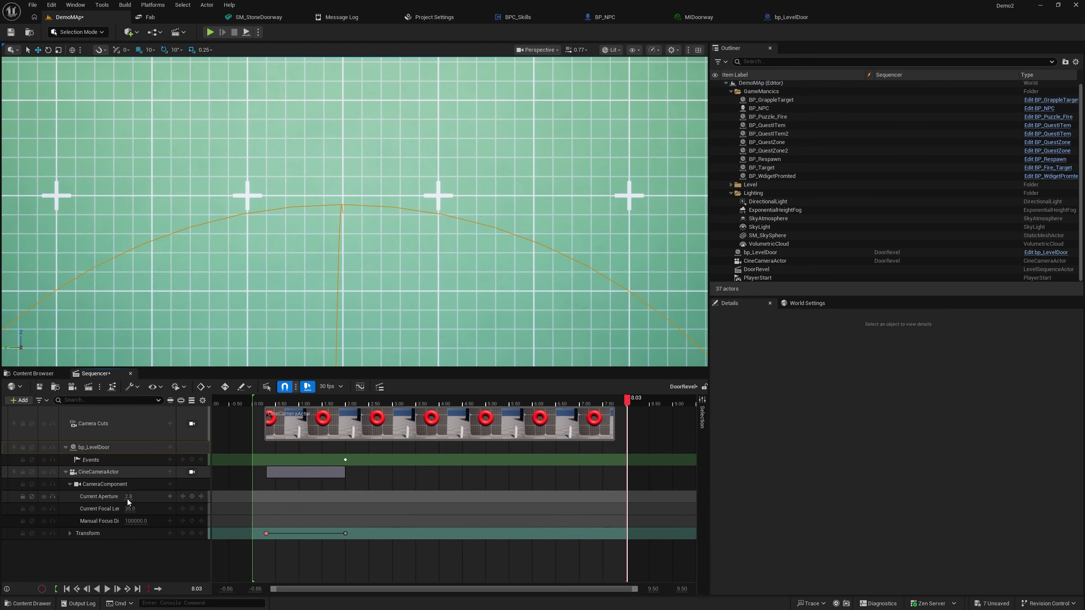
# Step: Add the GroundRumble audio track to CineCameraActor in DoorRevel and move its clip to the start of the sequence
pyautogui.click(169, 472)
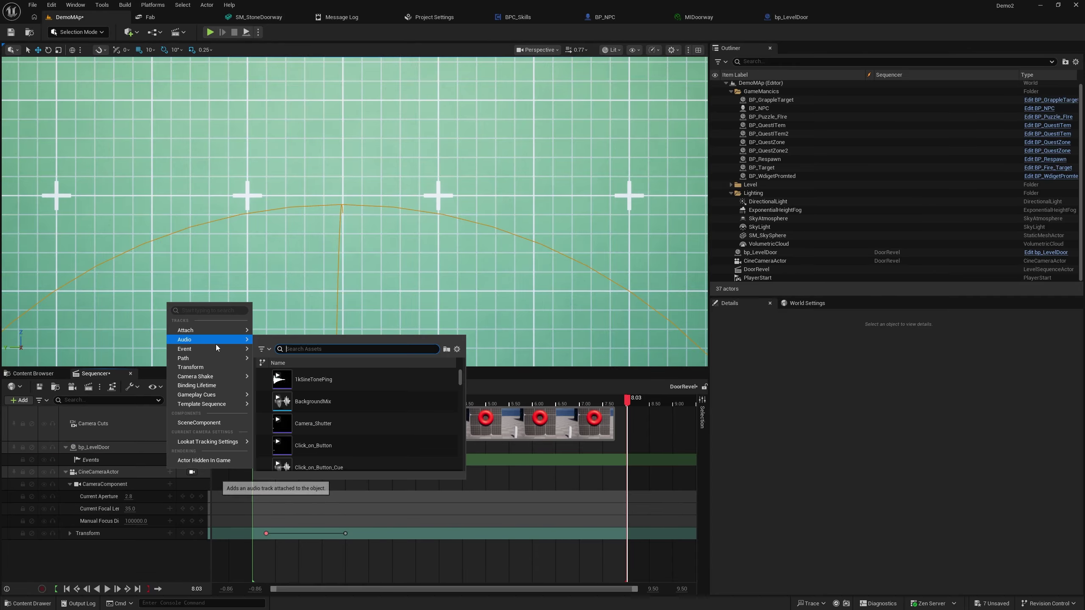
pyautogui.moveTo(222, 340)
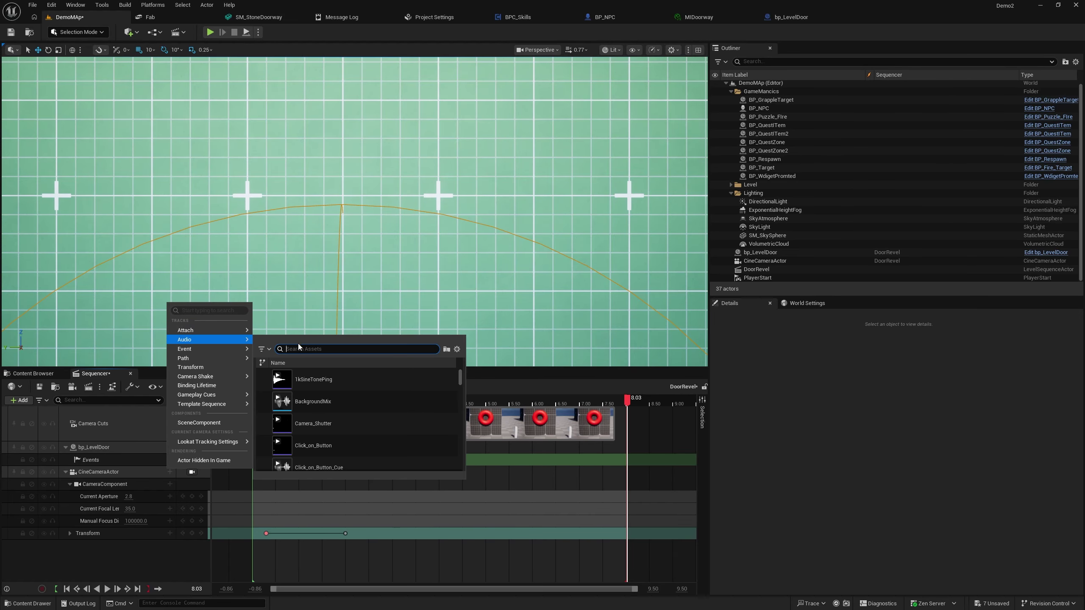
pyautogui.write('goru')
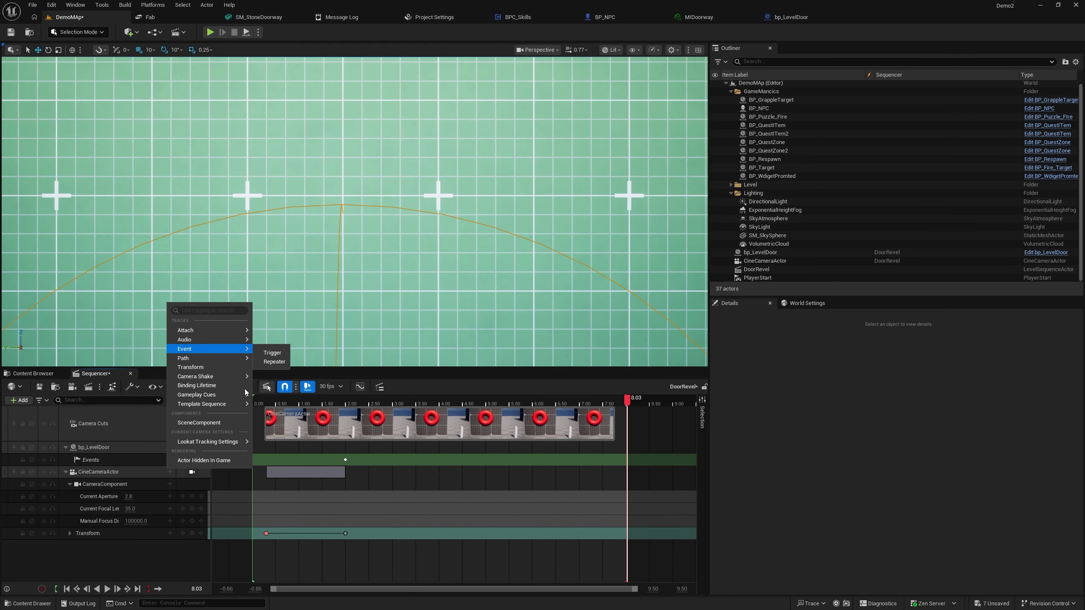
pyautogui.moveTo(233, 340)
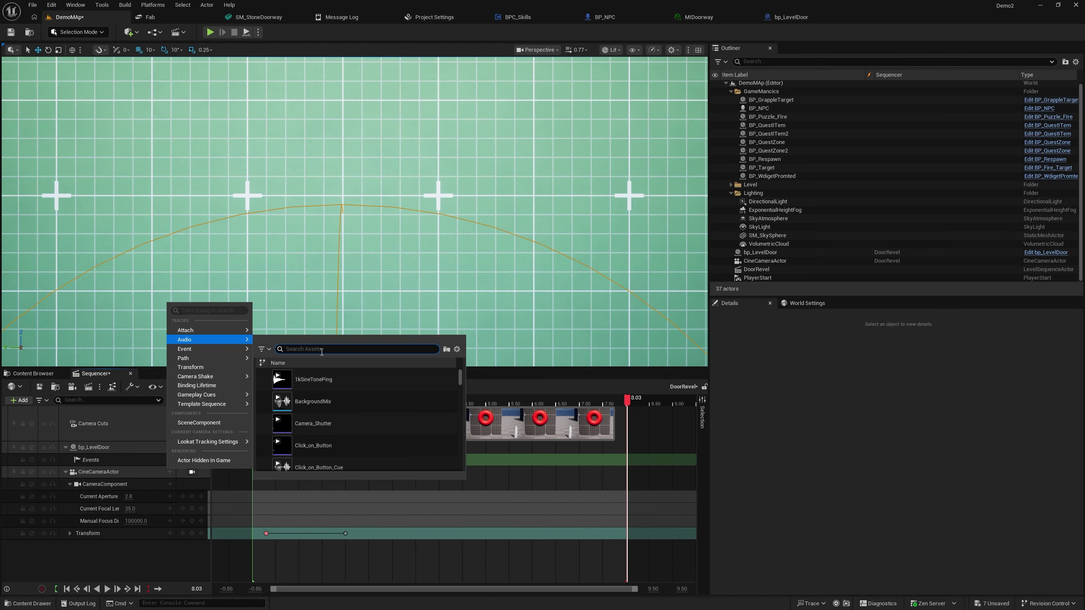
pyautogui.write('gro')
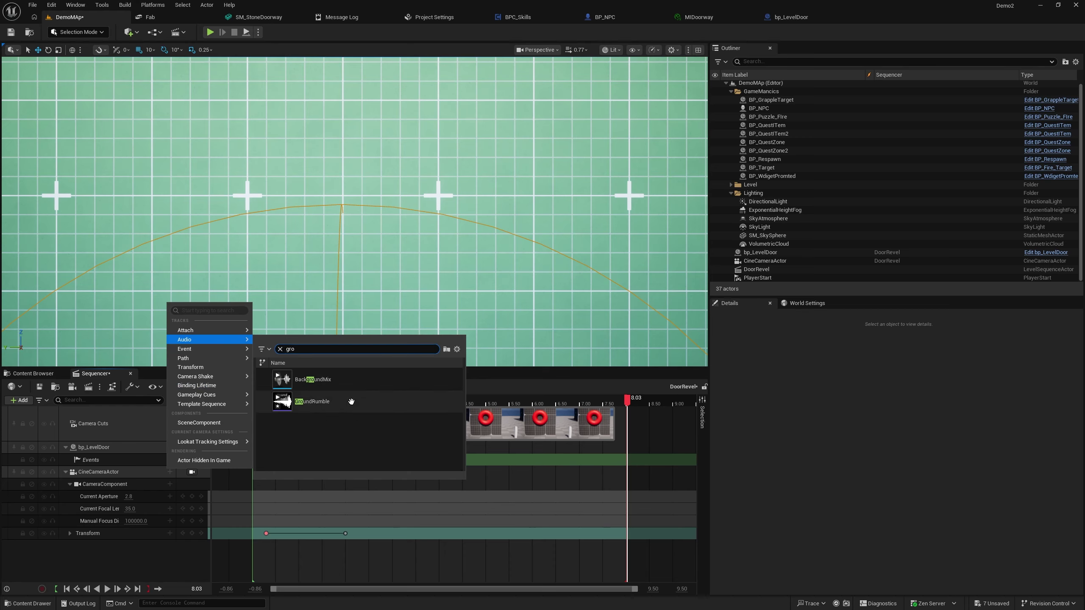
pyautogui.click(319, 401)
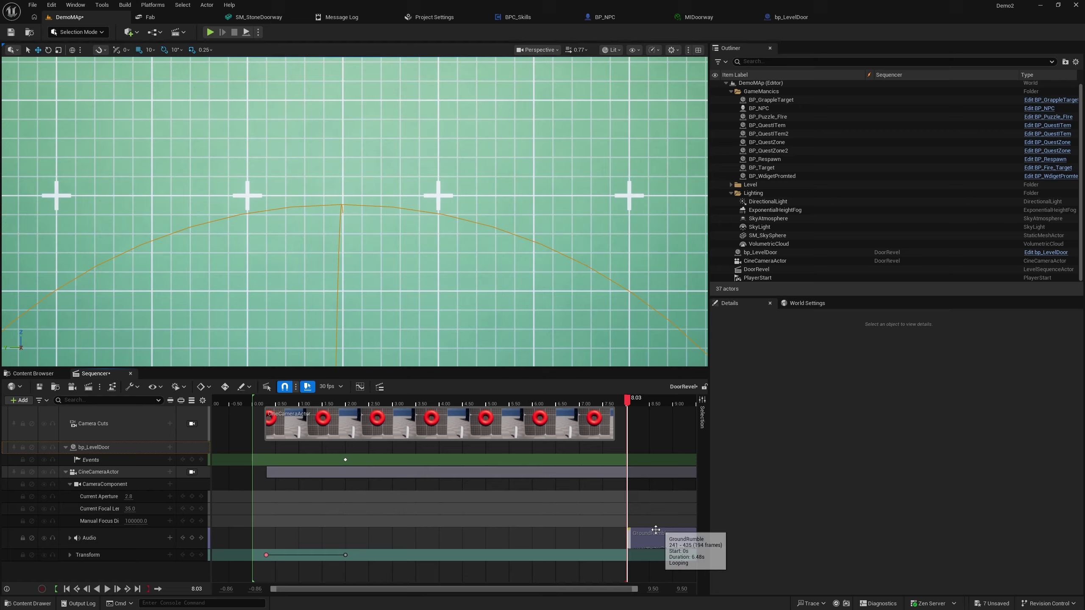
pyautogui.moveTo(666, 540); pyautogui.dragTo(269, 537)
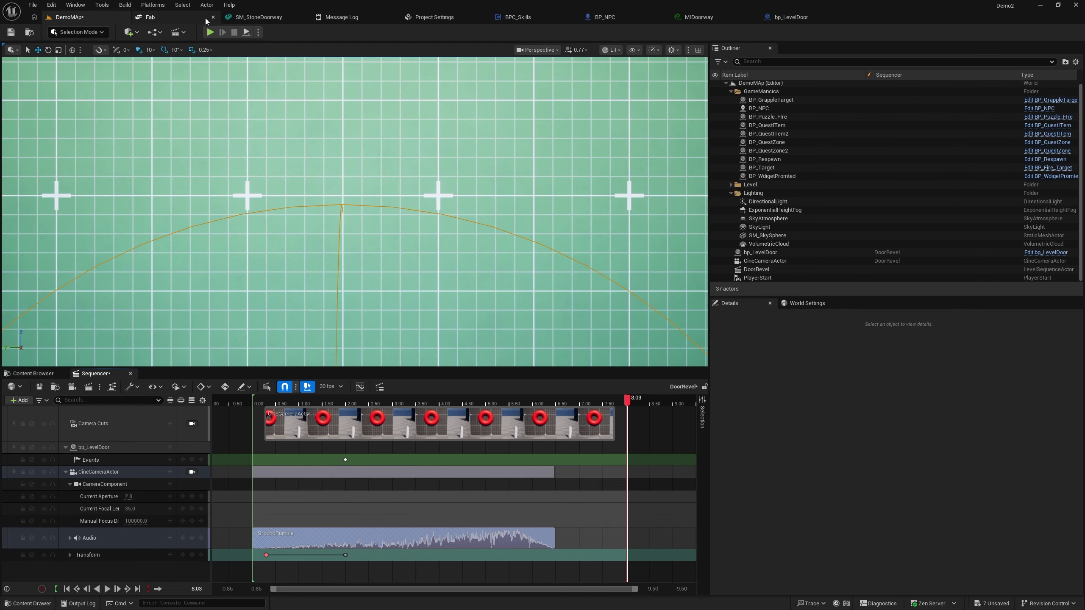
# Step: Simulate DemoMap to check DoorRevel with the rumble audio through the CineCameraActor, and save the level
pyautogui.click(247, 33)
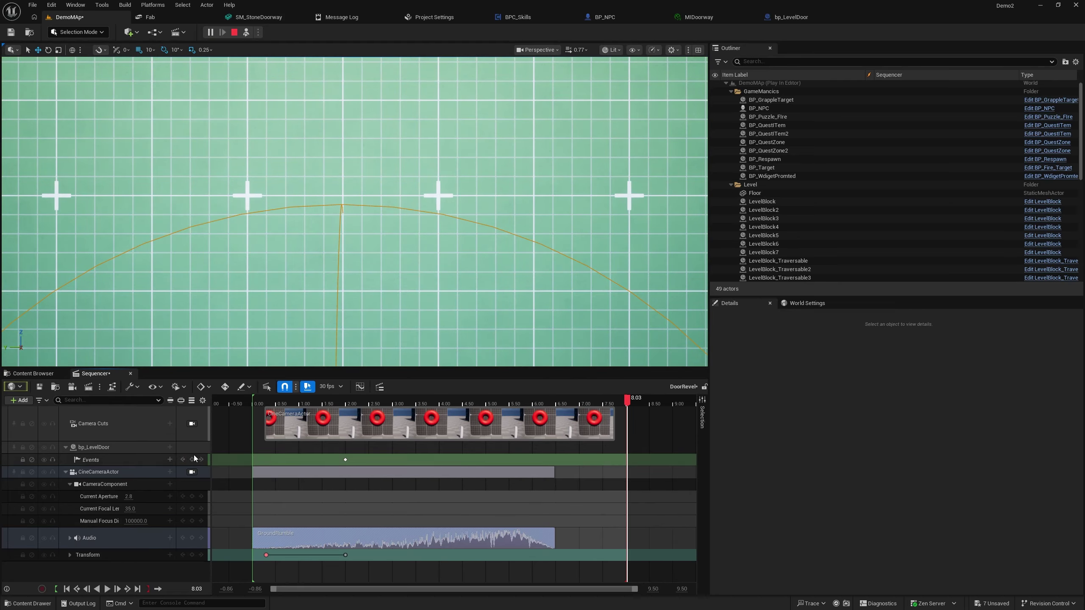
pyautogui.click(192, 472)
pyautogui.click(107, 590)
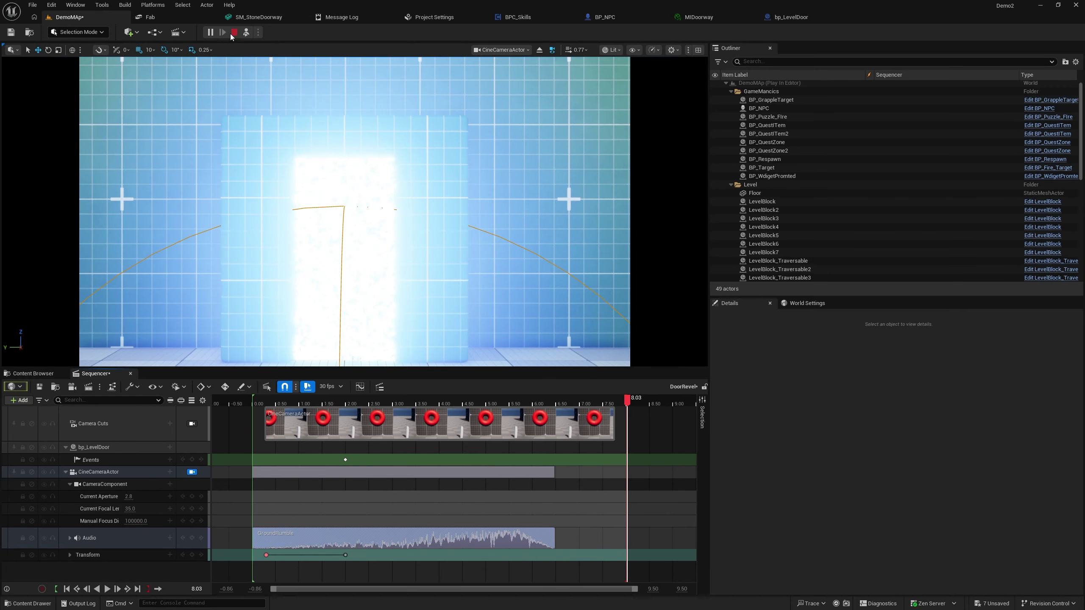
pyautogui.click(234, 33)
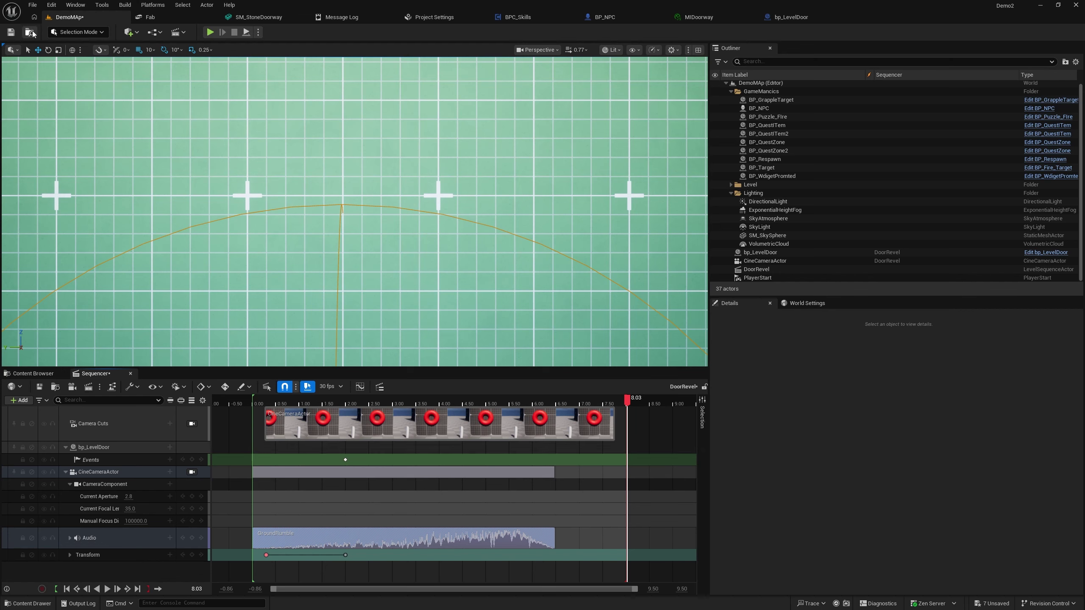
pyautogui.hotkey('ctrl', 's')
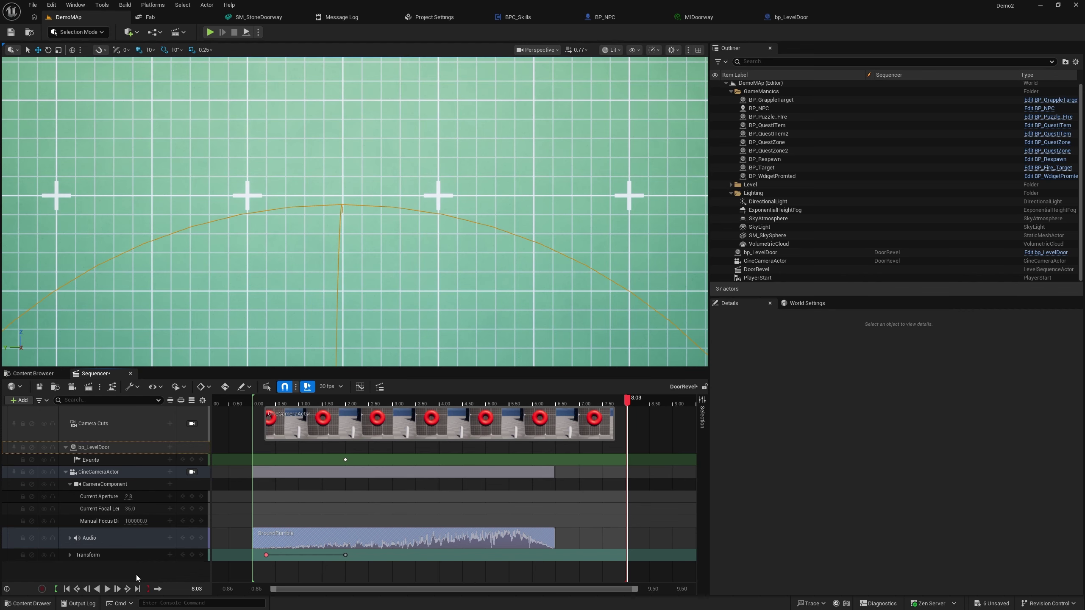
# Step: Try to add a Camera Shake track to the CameraComponent of CineCameraActor in the DoorRevel sequence
pyautogui.click(170, 485)
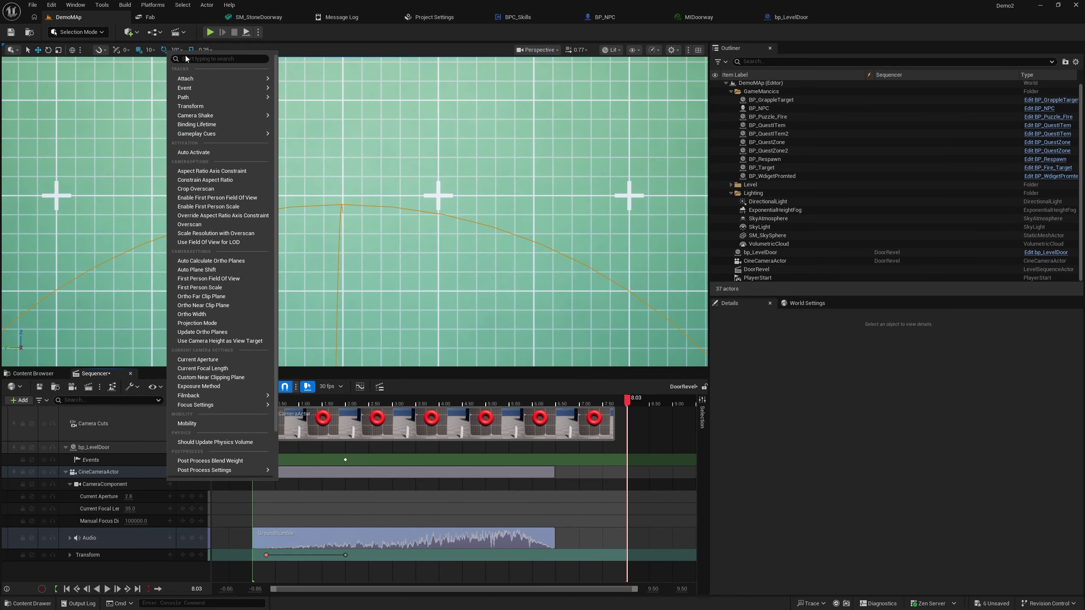
pyautogui.click(147, 486)
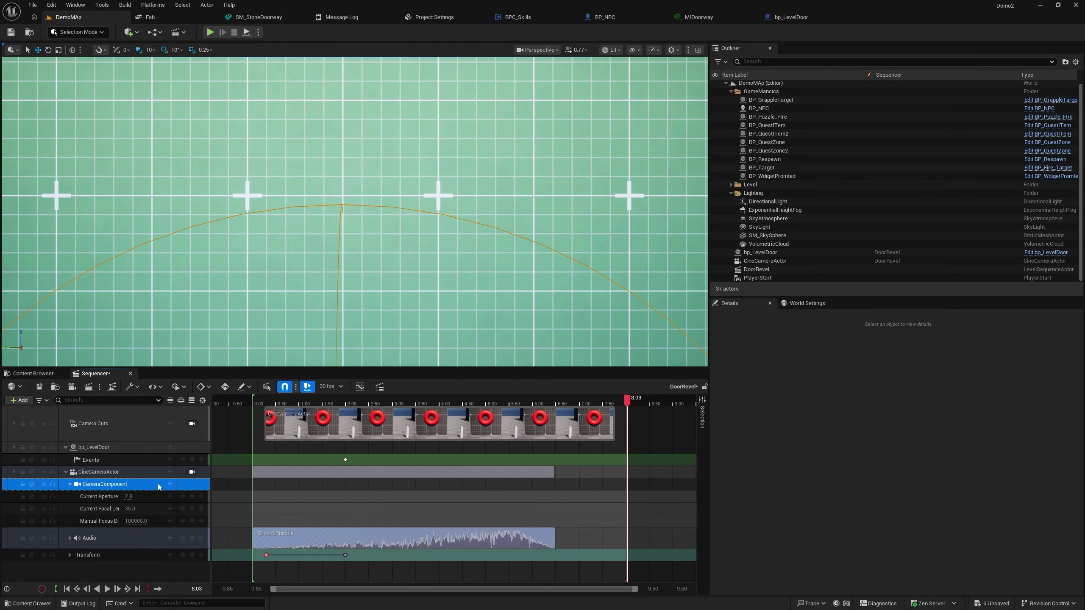
pyautogui.click(171, 484)
pyautogui.moveTo(221, 399)
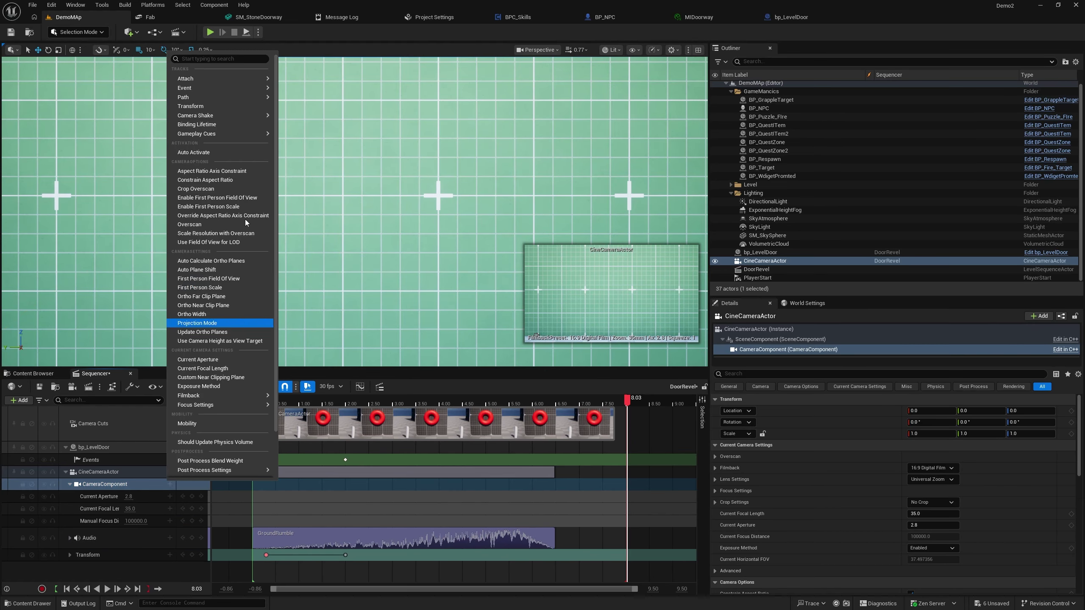
pyautogui.click(210, 59)
pyautogui.write('vas')
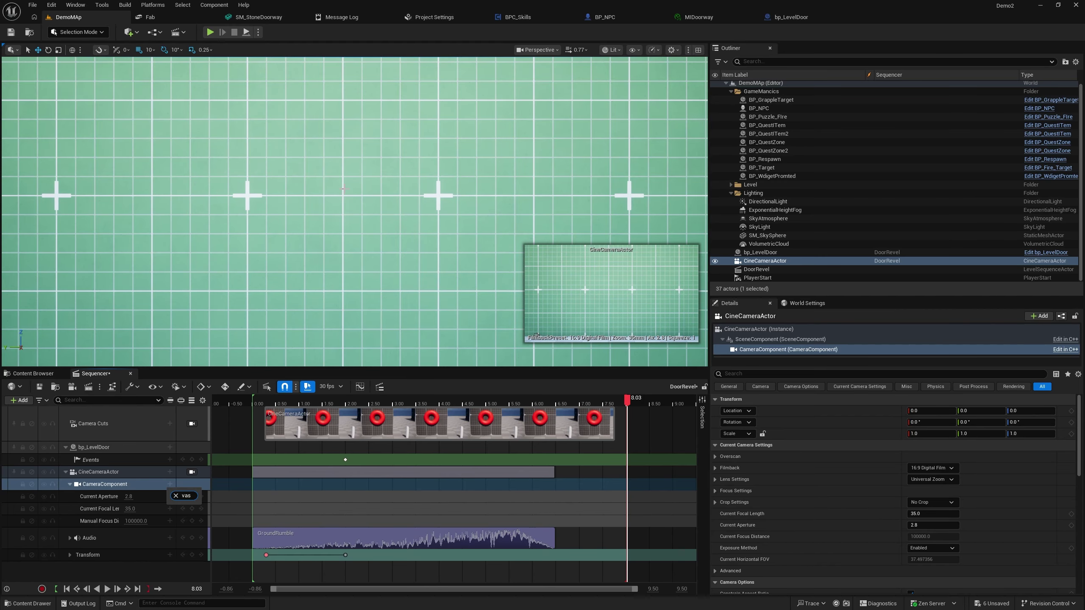
pyautogui.press('BackSpace')
pyautogui.press('BackSpace')
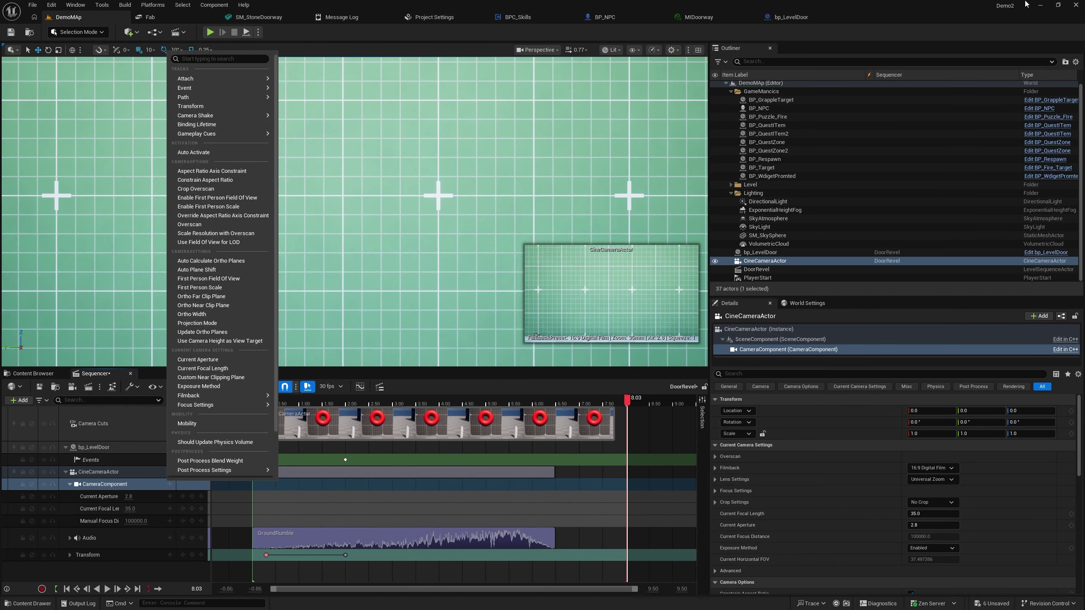
pyautogui.write('cam')
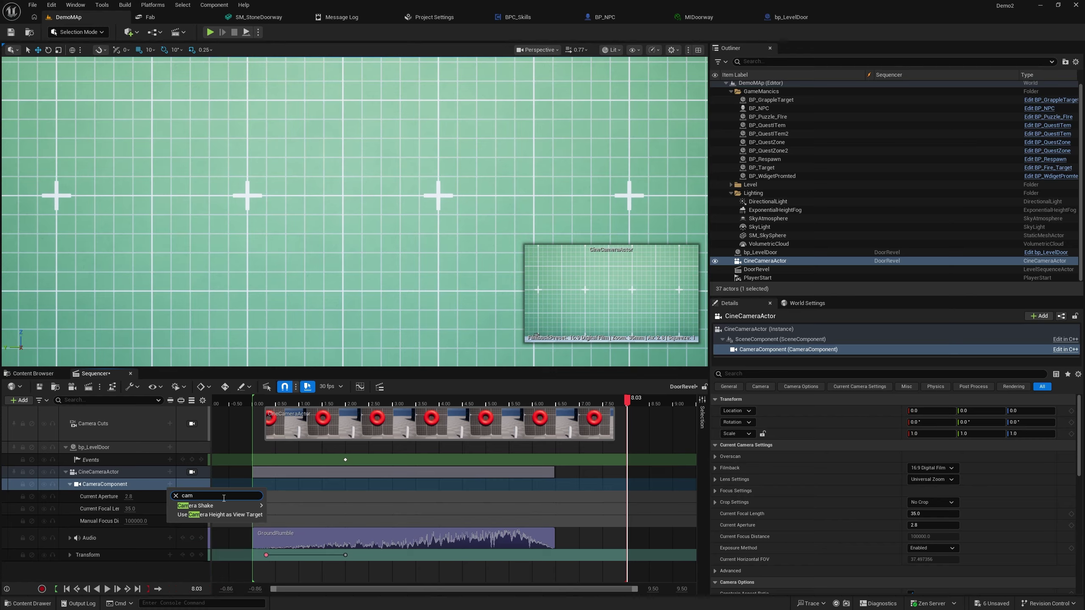
pyautogui.moveTo(200, 506)
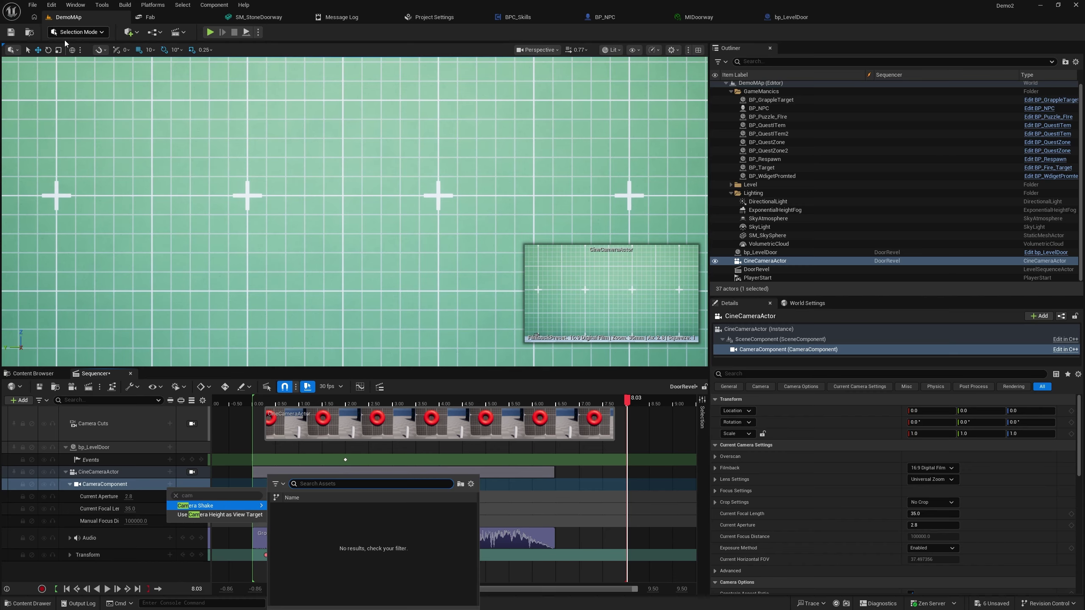
pyautogui.click(9, 37)
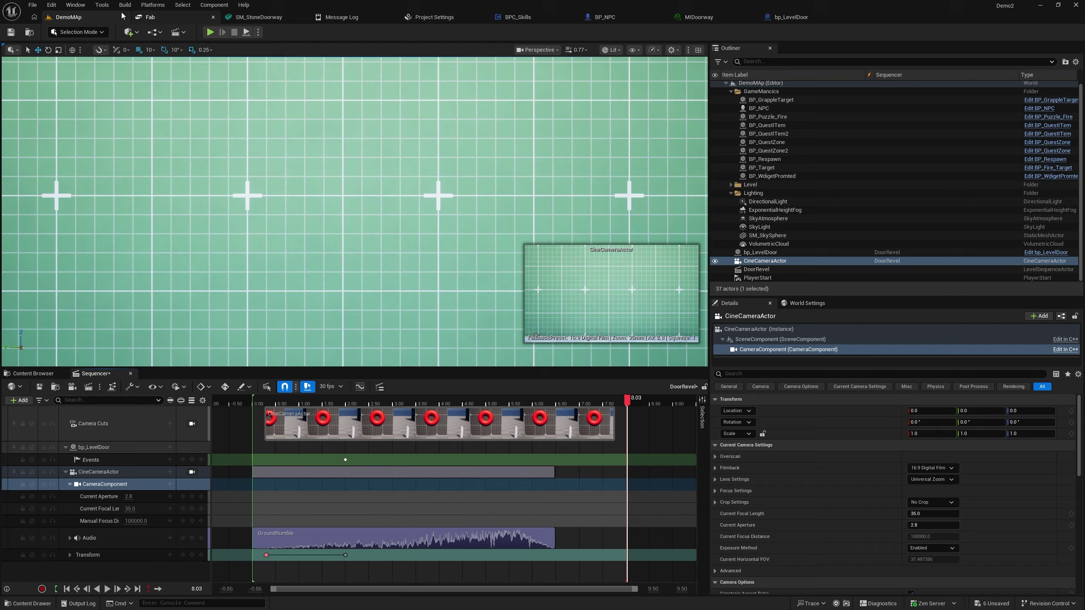
# Step: Create a Blueprint class based on CameraShakeBase in the Sequence folder, named np_cameraSHake
pyautogui.click(33, 373)
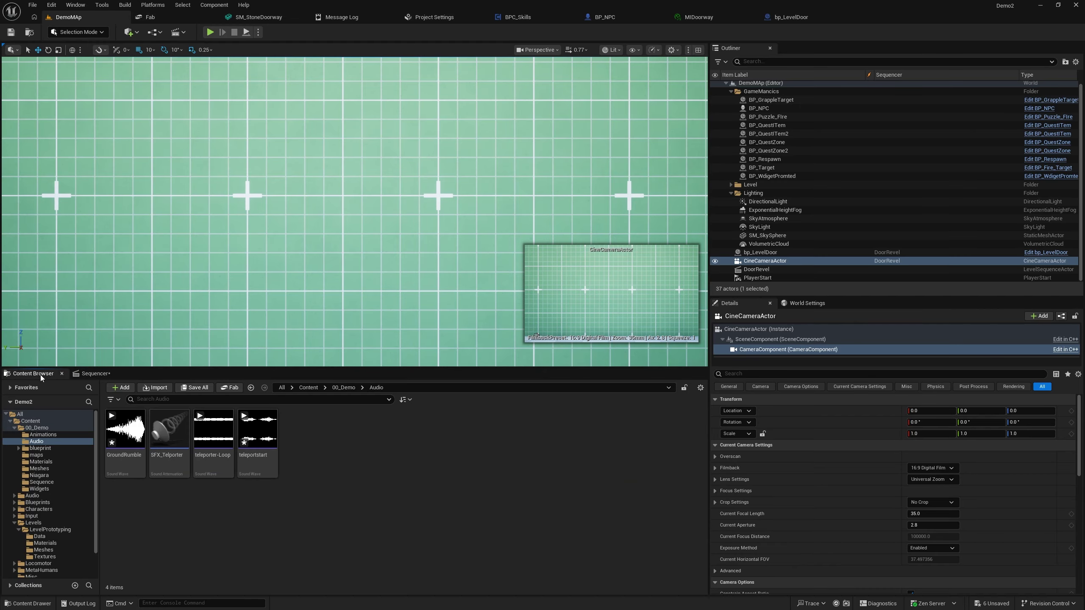
pyautogui.click(38, 482)
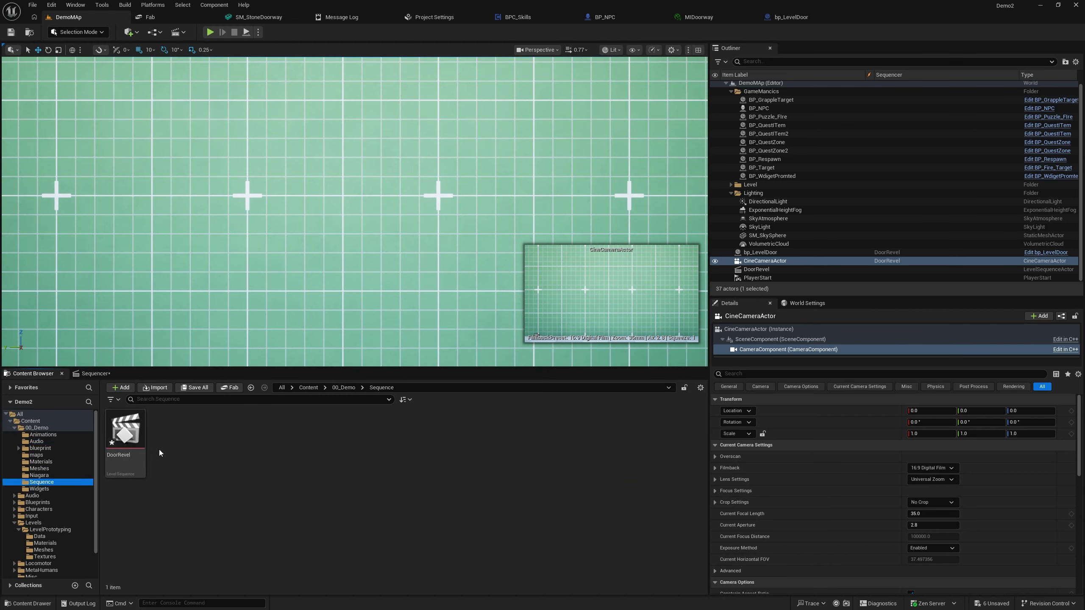
pyautogui.rightClick(156, 446)
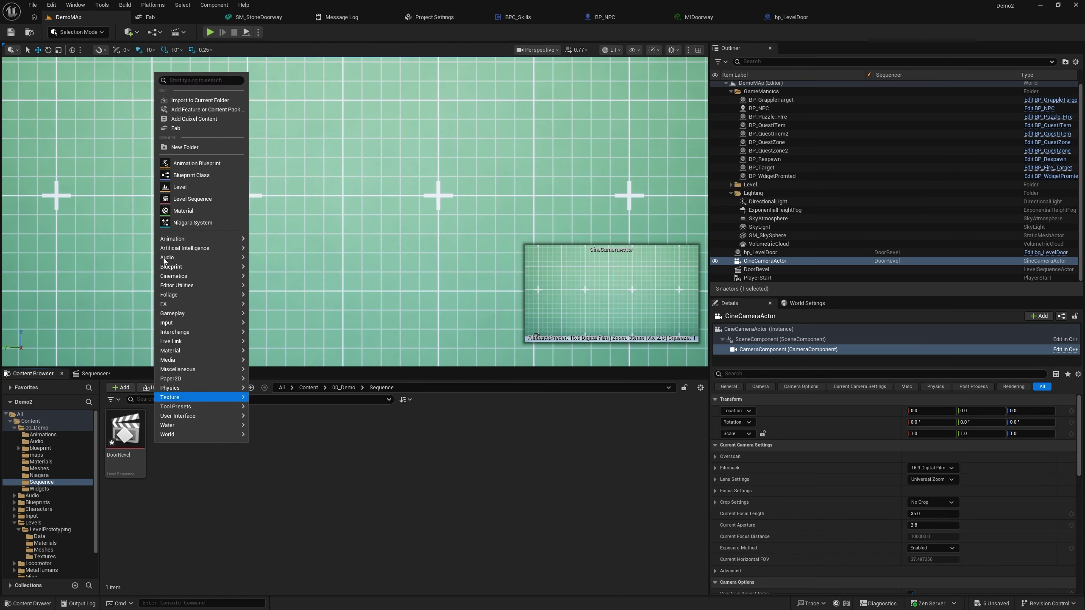
pyautogui.click(201, 176)
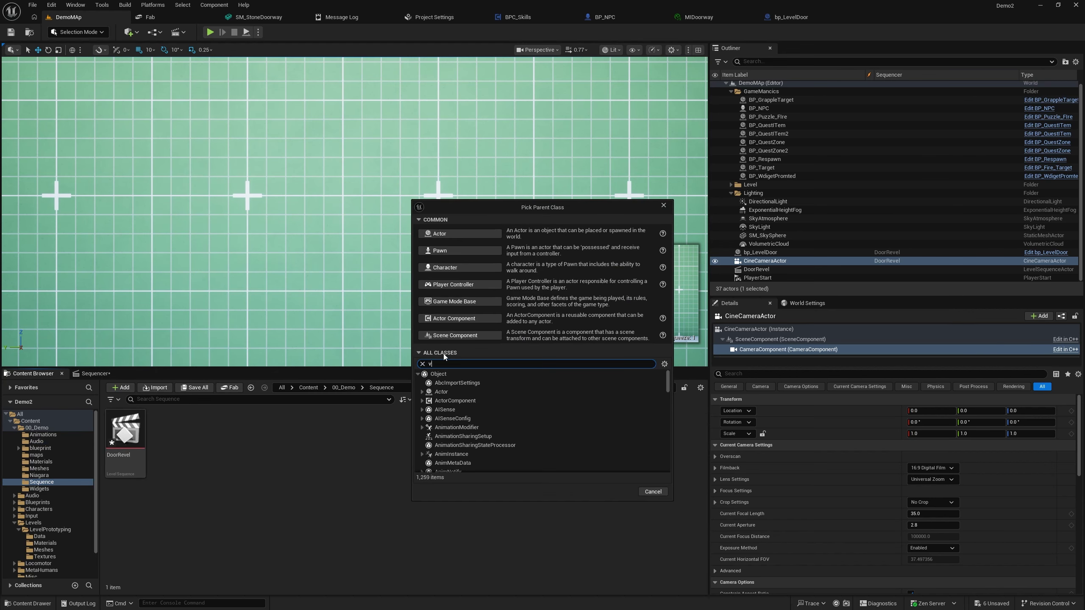
pyautogui.write('came')
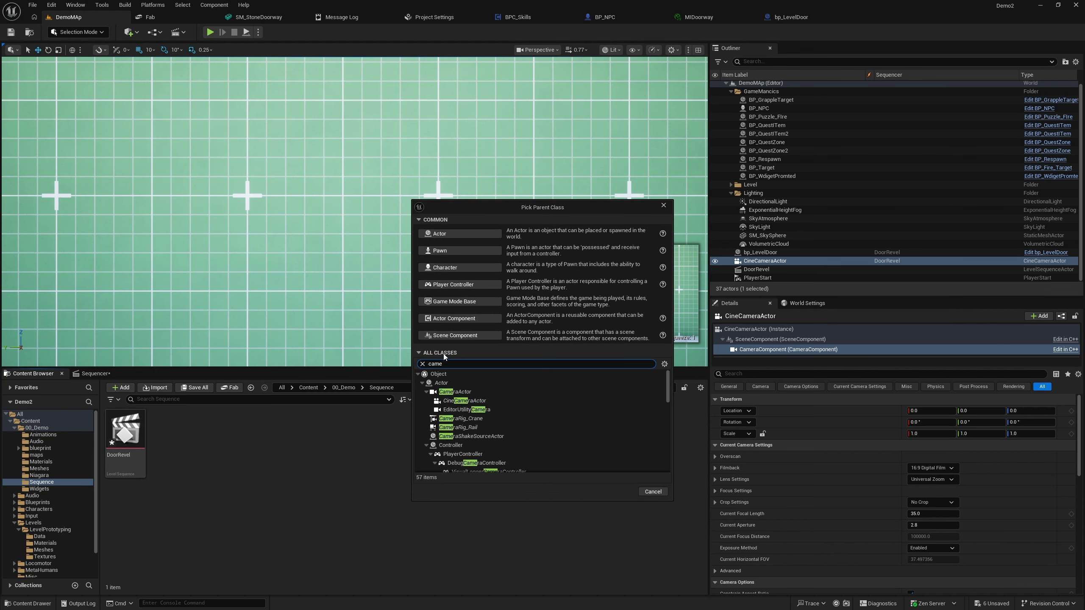
pyautogui.write('ras')
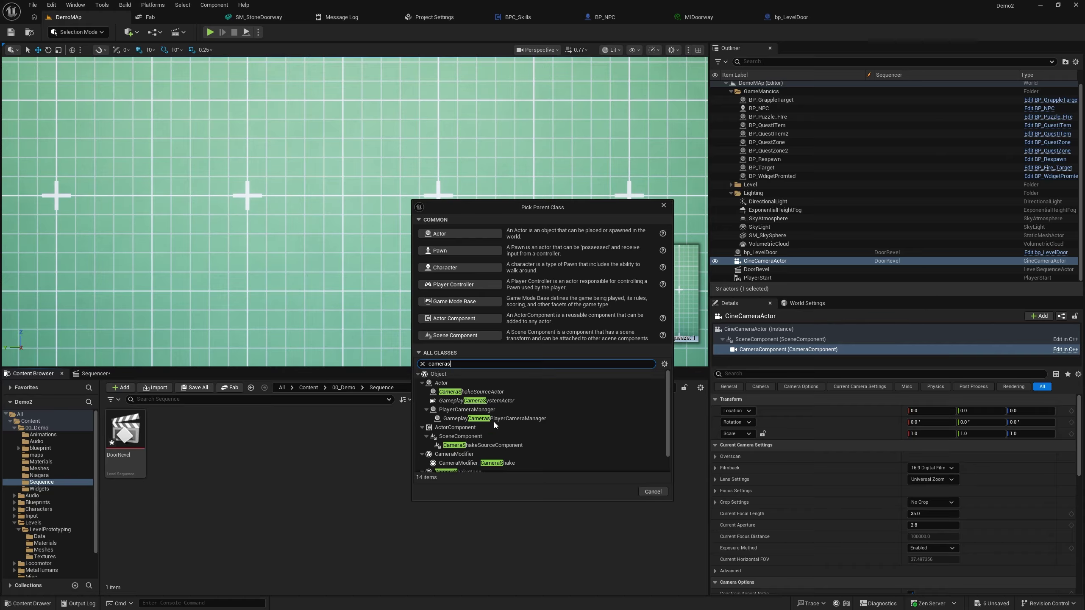
pyautogui.scroll(-2, 486, 451)
pyautogui.click(482, 450)
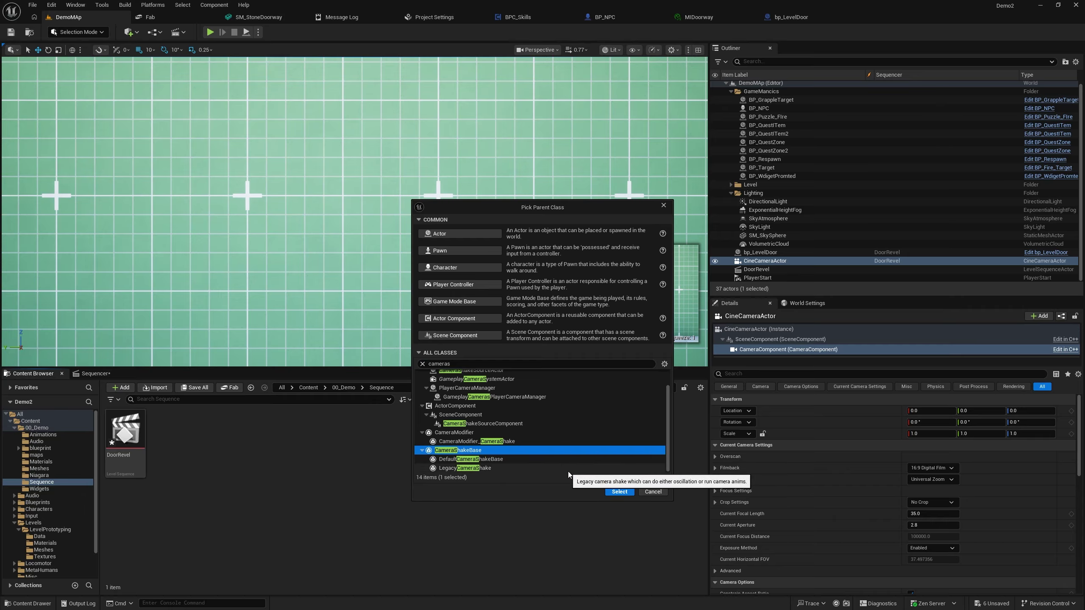
pyautogui.click(619, 491)
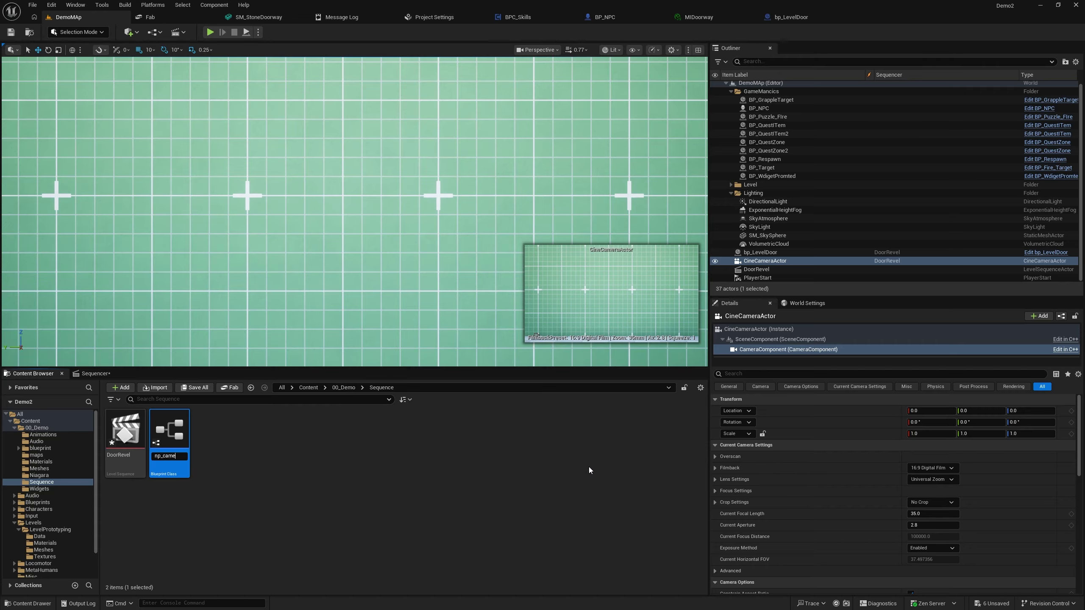
pyautogui.write('np_cameraSHake')
pyautogui.press('Return')
# Step: Rename the camera shake Blueprint in the Sequence folder as np_cameraShake
pyautogui.rightClick(166, 442)
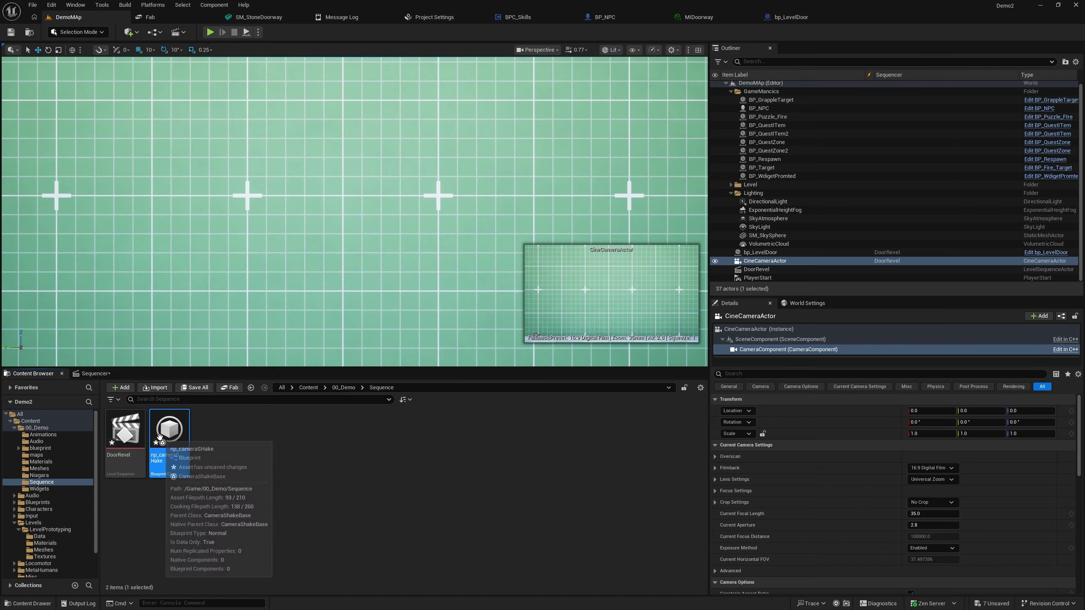
pyautogui.click(210, 472)
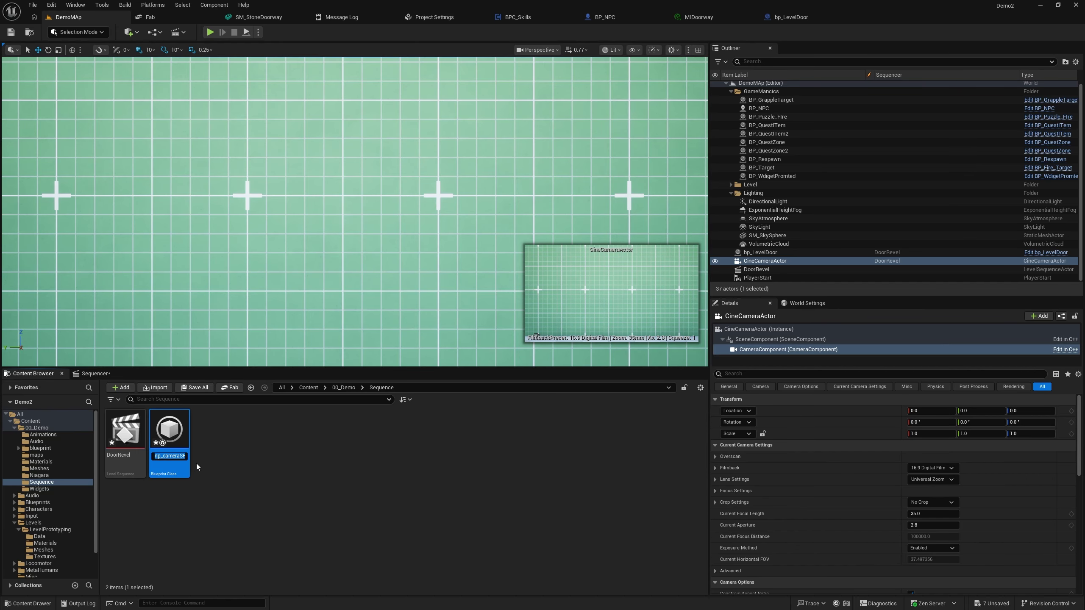
pyautogui.press('End')
pyautogui.write('e')
pyautogui.press('Return')
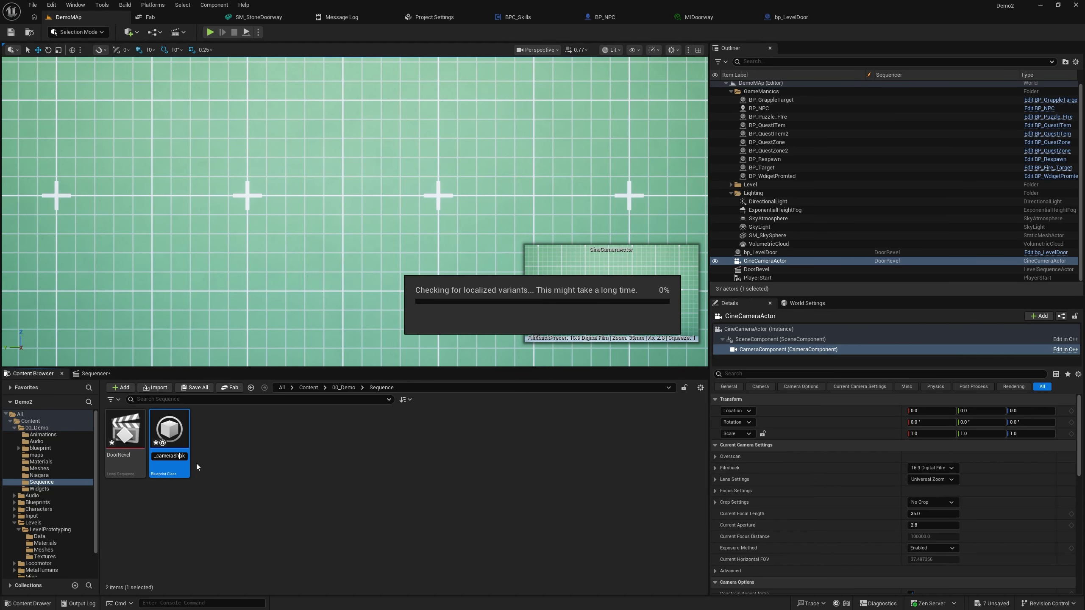
# Step: Open the np_cameraShake Blueprint and set its Root Shake Pattern to Perlin Noise Camera Shake Pattern
pyautogui.doubleClick(177, 436)
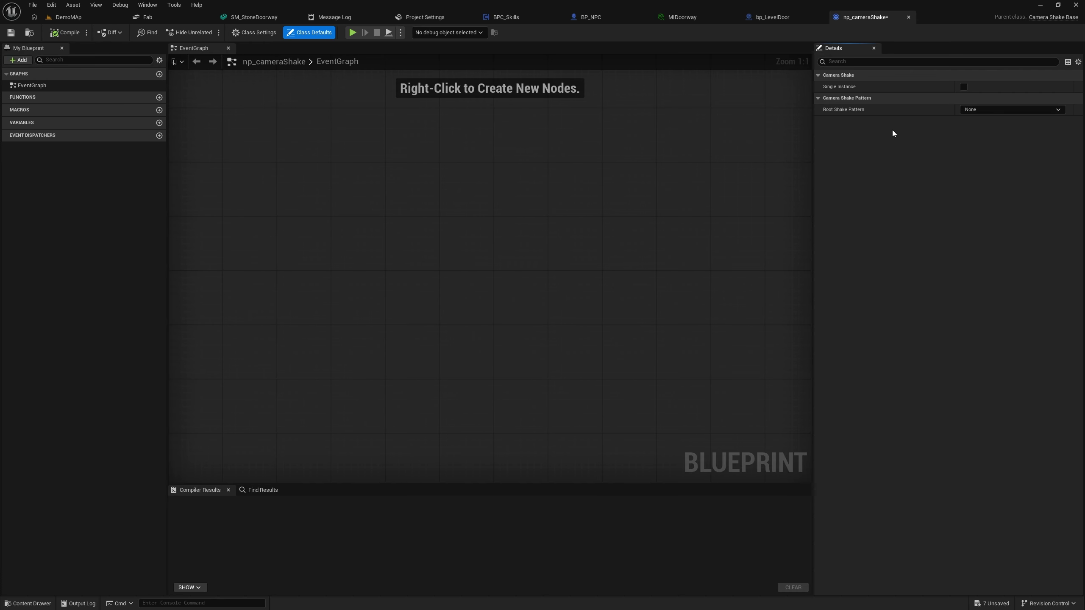
pyautogui.click(984, 109)
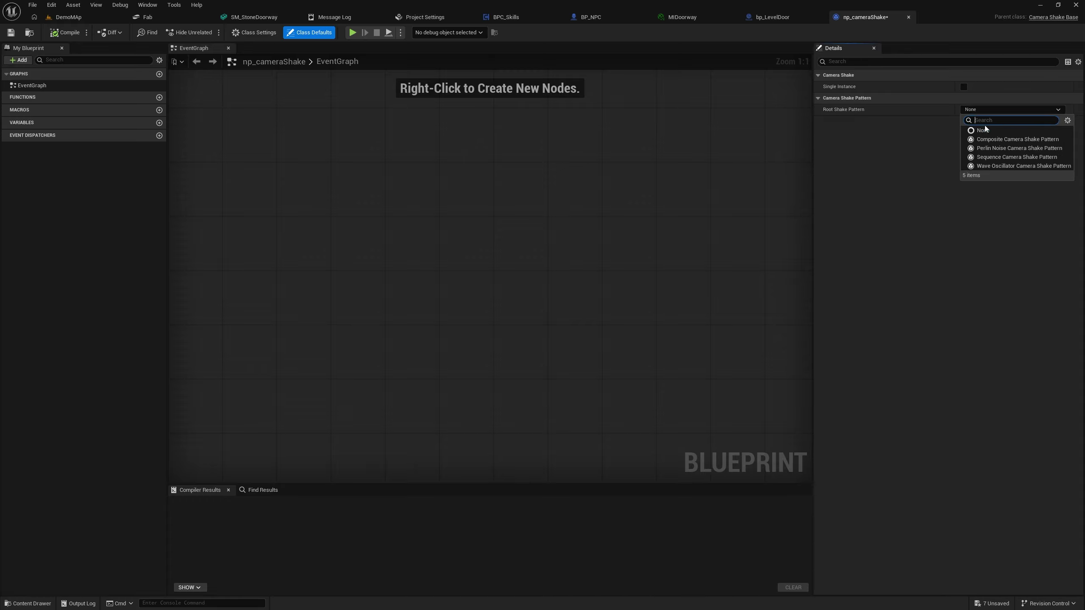
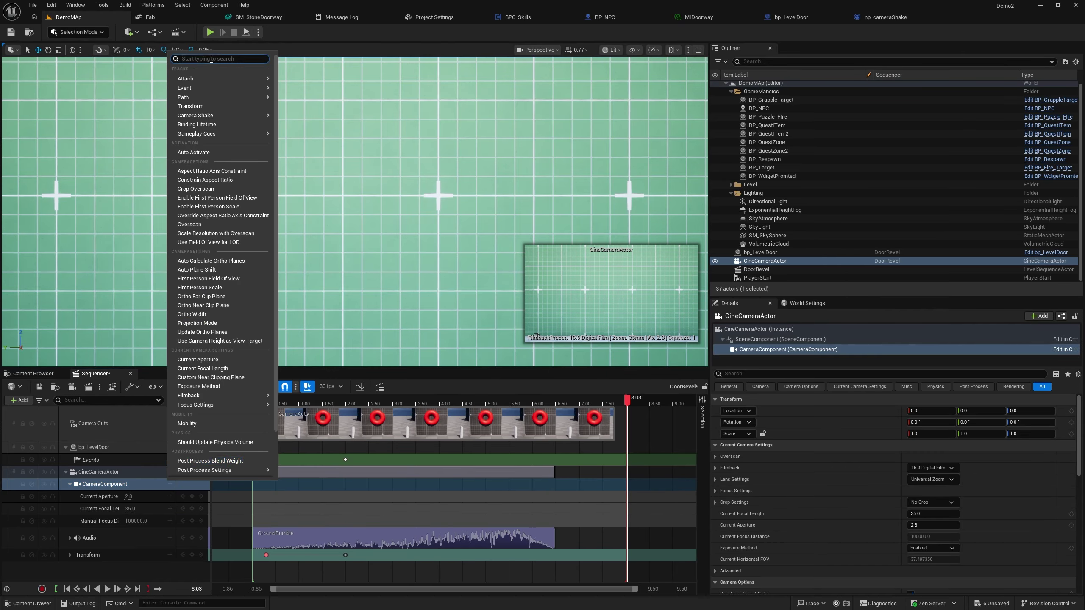
# Step: Add a Camera Shake track using np_cameraShake to the CameraComponent in DoorRevel, with its section starting at the door's event key, about 2 seconds in
pyautogui.write('cam')
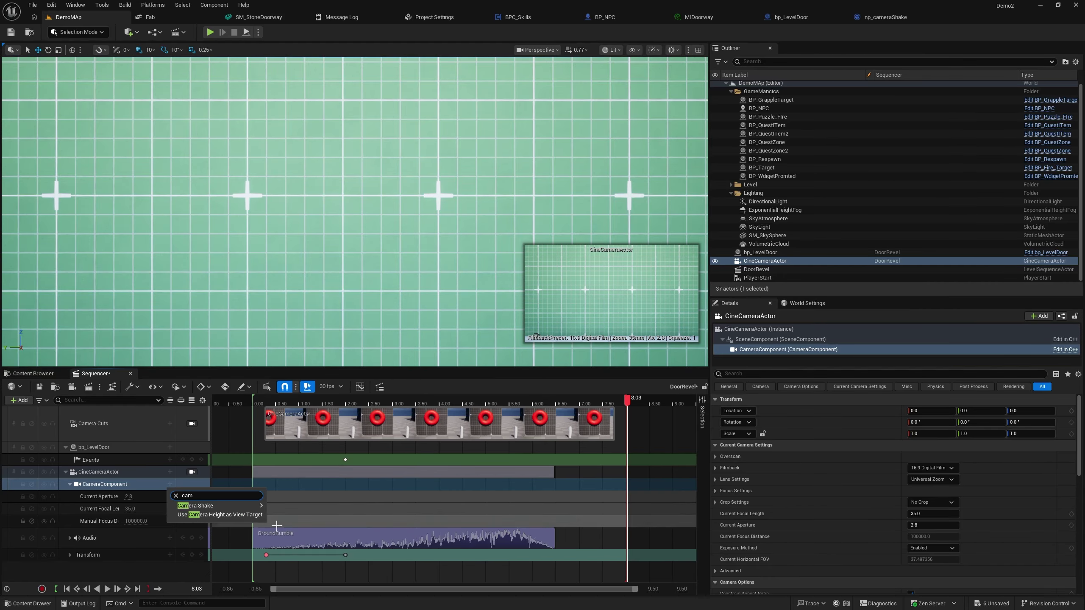
pyautogui.moveTo(239, 506)
pyautogui.click(312, 515)
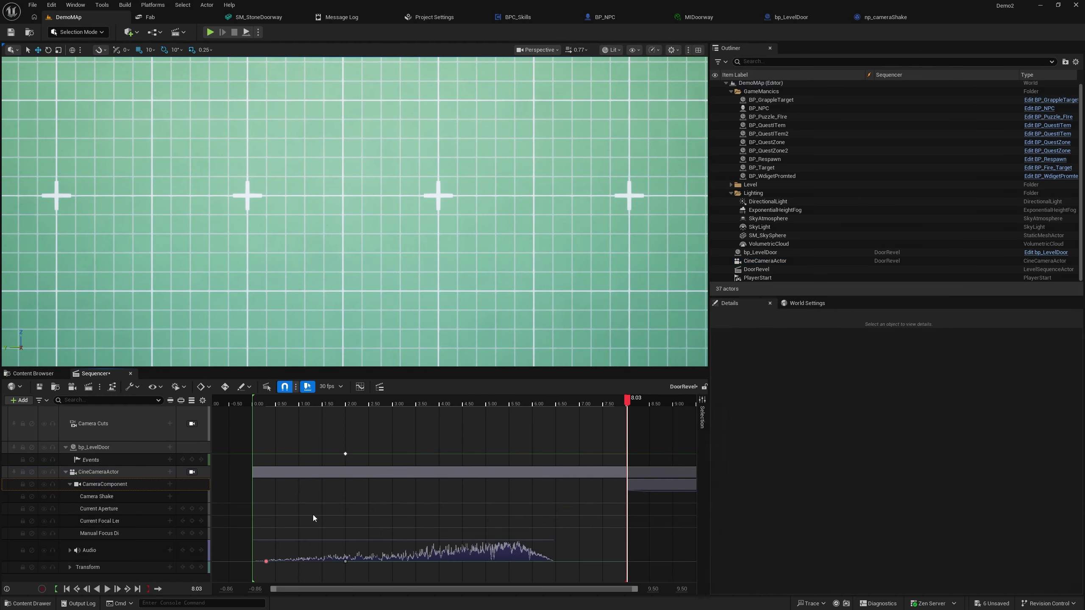
pyautogui.moveTo(664, 498); pyautogui.dragTo(387, 491)
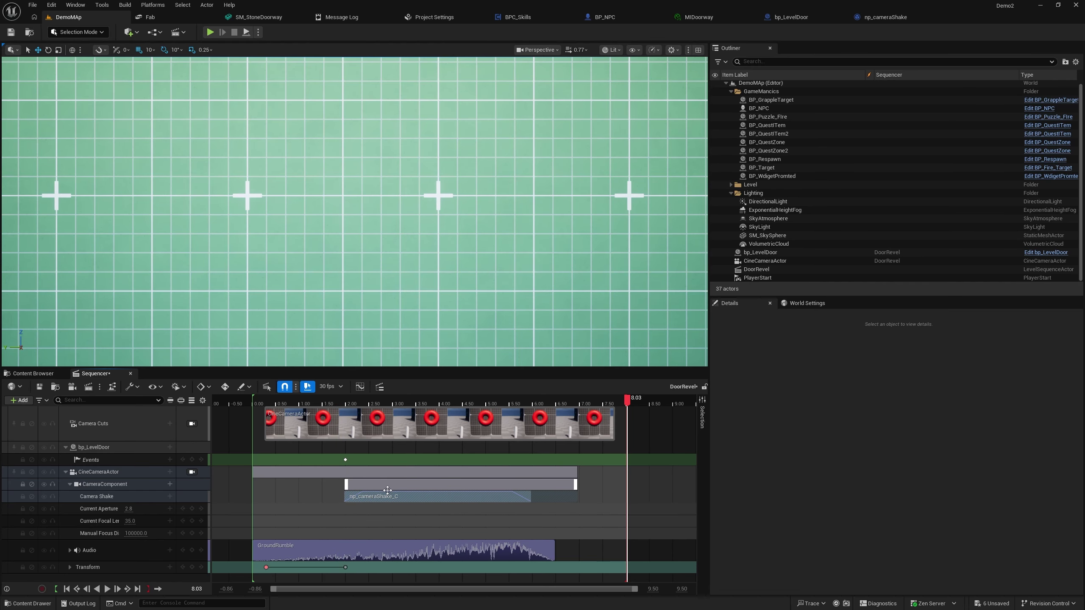
# Step: Play DoorRevel through the CineCameraActor, first while simulating DemoMap and again in the editor, to check the camera shake
pyautogui.click(247, 34)
pyautogui.click(179, 472)
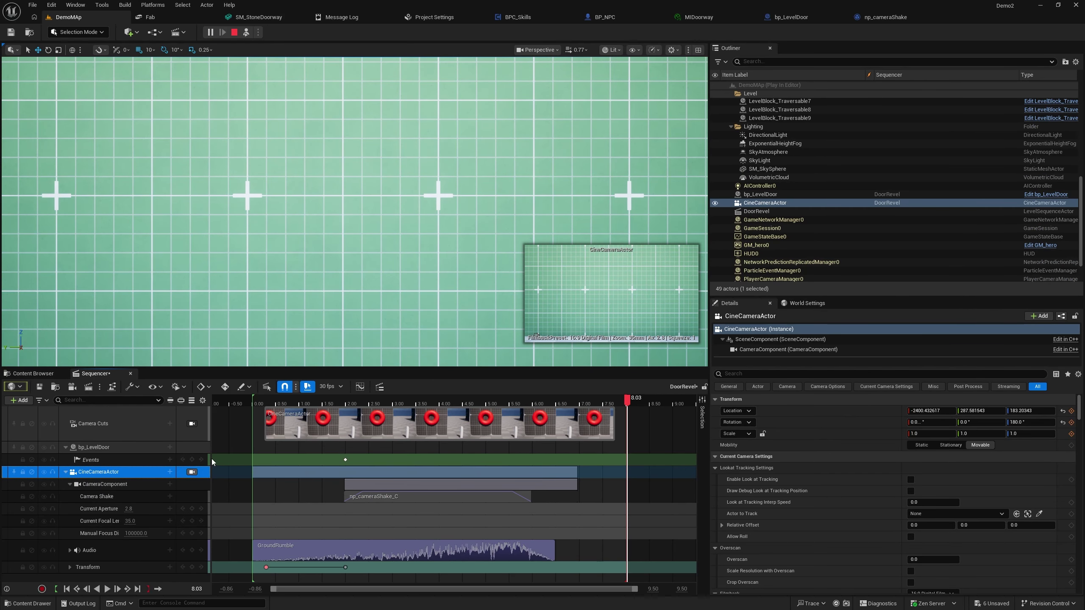
pyautogui.moveTo(627, 403); pyautogui.dragTo(241, 421)
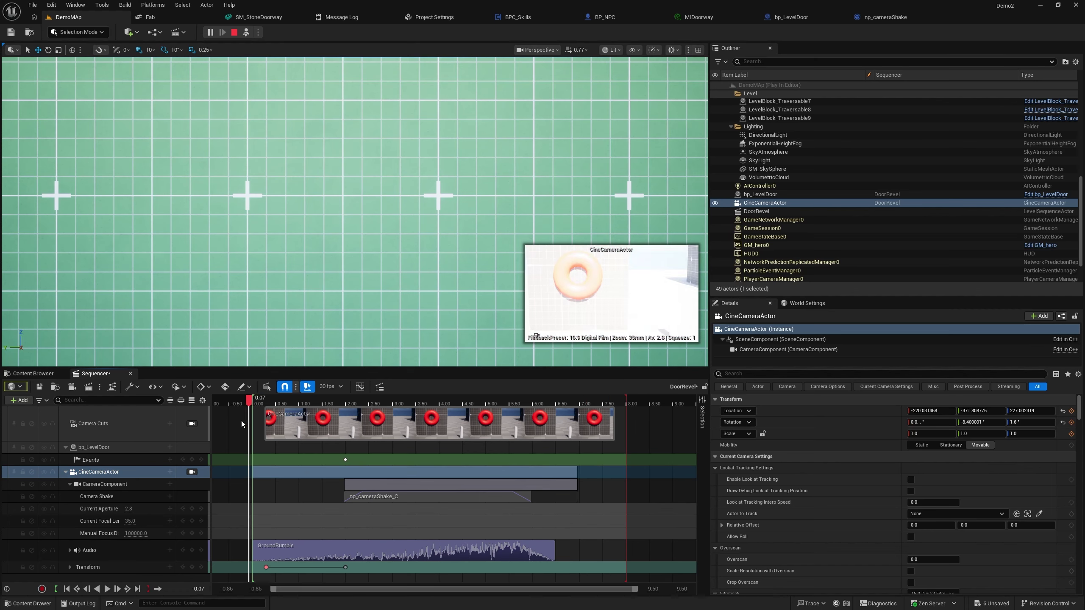
pyautogui.click(109, 590)
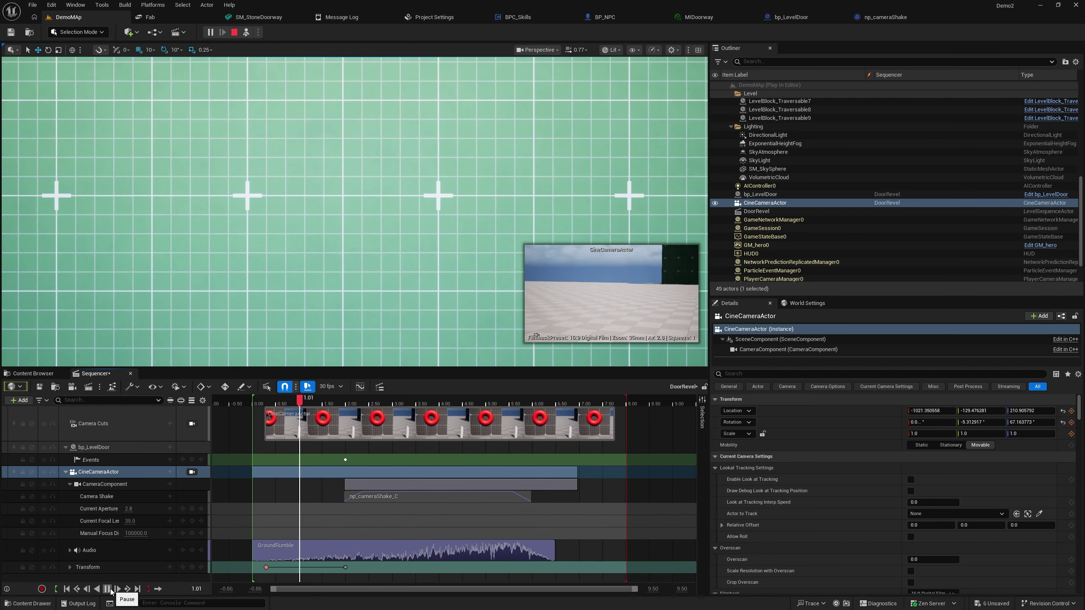
pyautogui.click(192, 472)
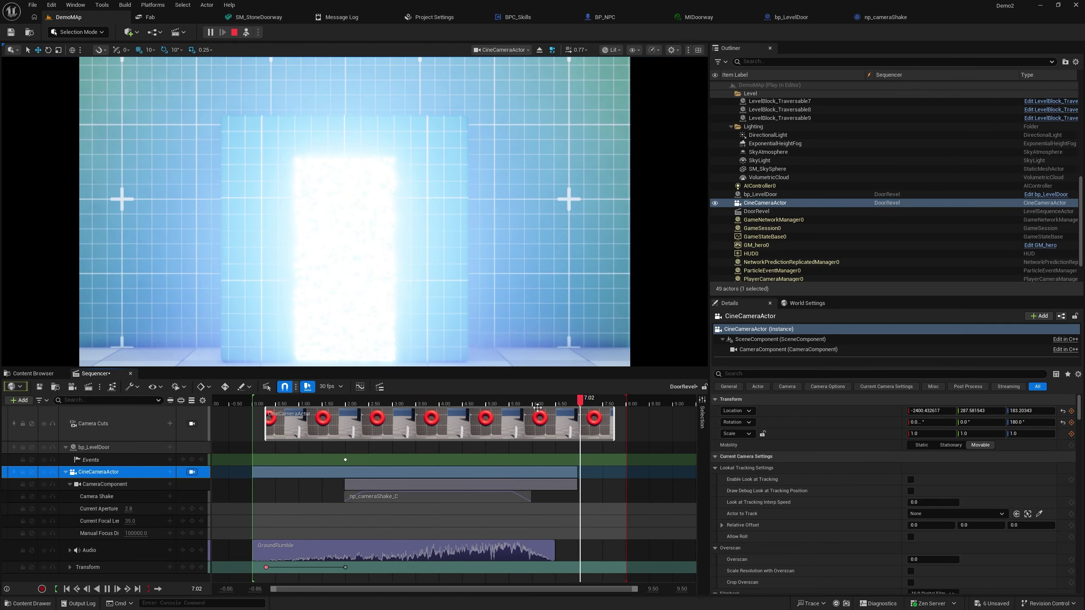
pyautogui.click(523, 401)
pyautogui.moveTo(505, 404); pyautogui.dragTo(309, 404)
pyautogui.click(234, 32)
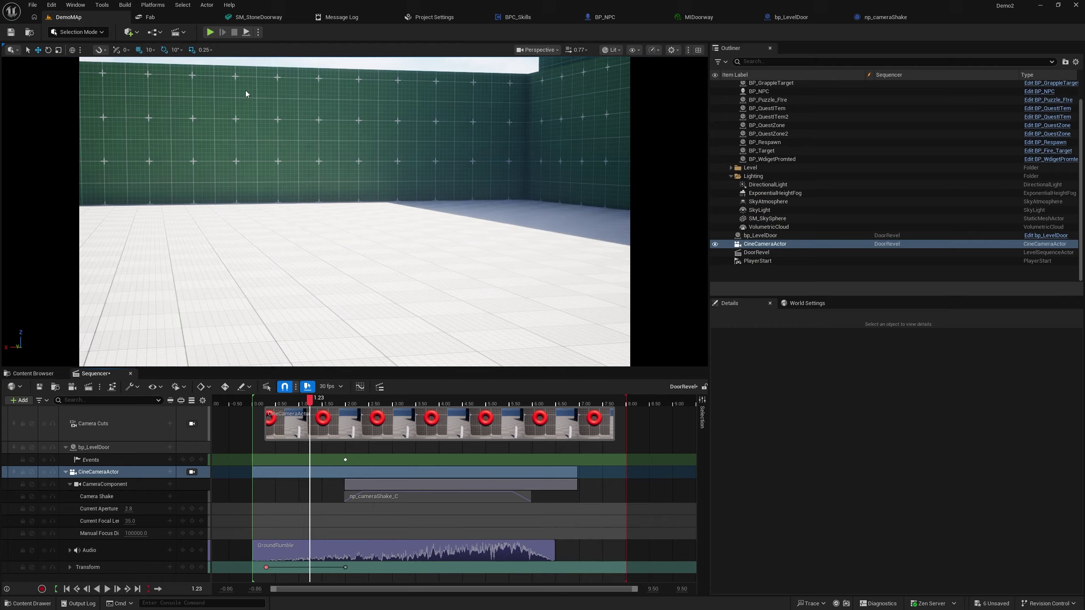
pyautogui.click(108, 589)
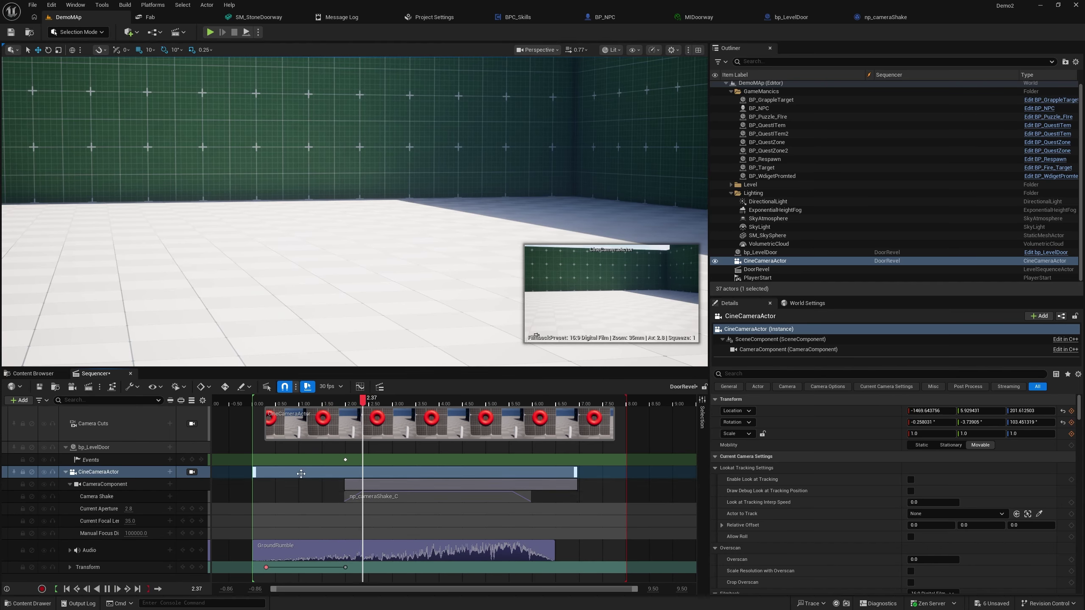
pyautogui.click(193, 472)
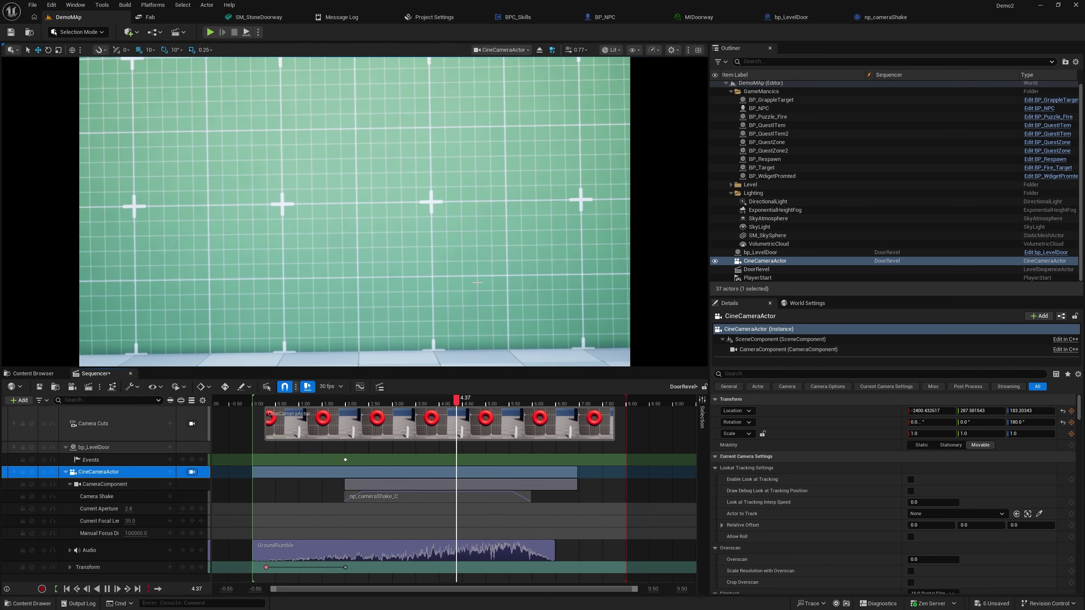
# Step: Try a Rotation Amplitude Multiplier of 0.4 in np_cameraShake, compile and save it, and scrub DoorRevel in DemoMap to check the shake
pyautogui.click(883, 17)
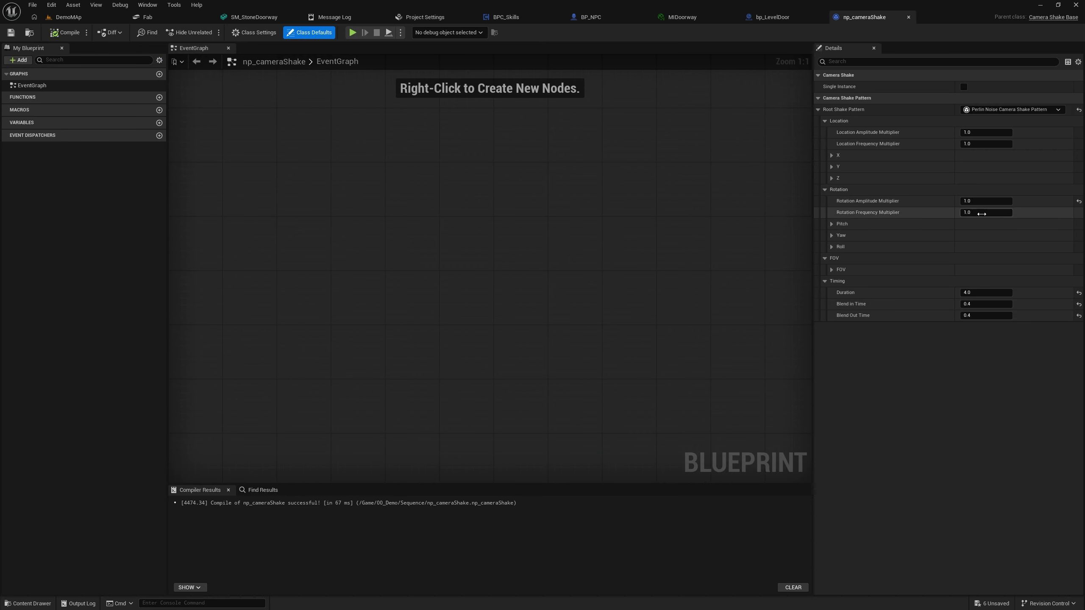
pyautogui.click(983, 201)
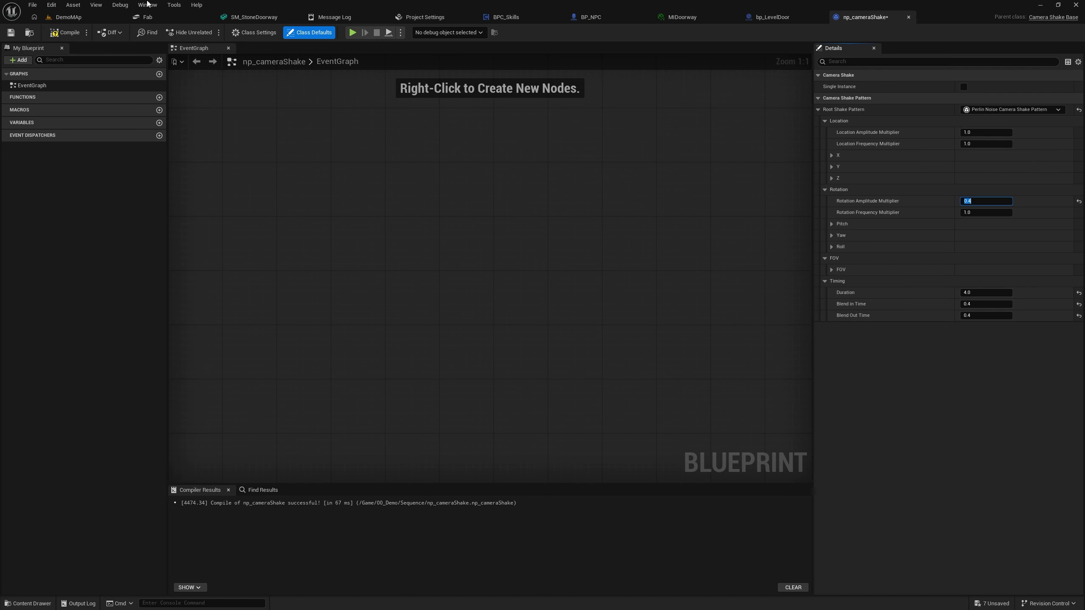
pyautogui.click(64, 32)
pyautogui.click(11, 32)
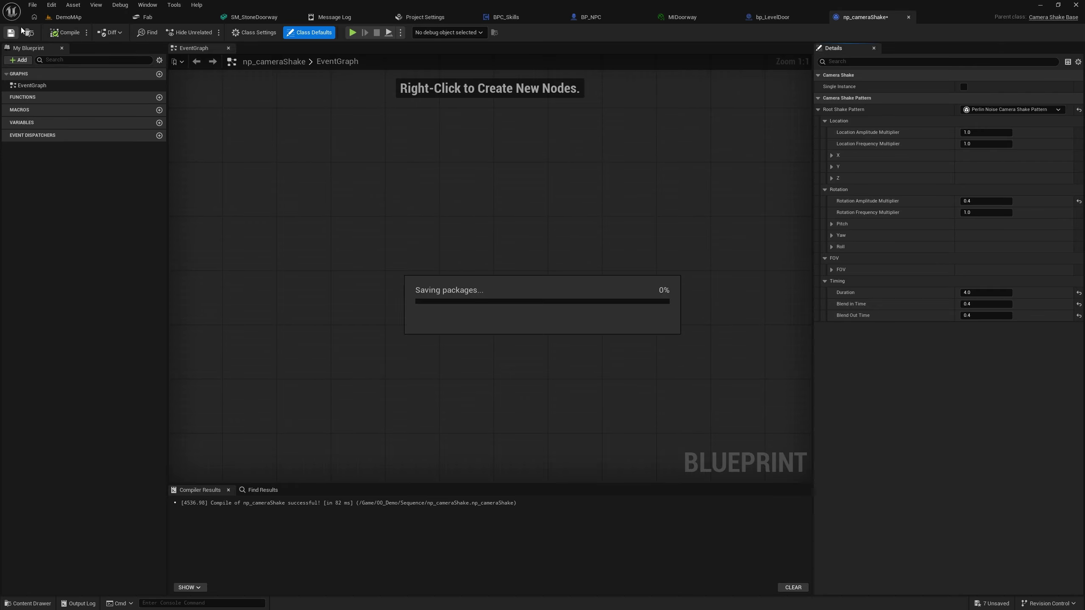
pyautogui.click(66, 17)
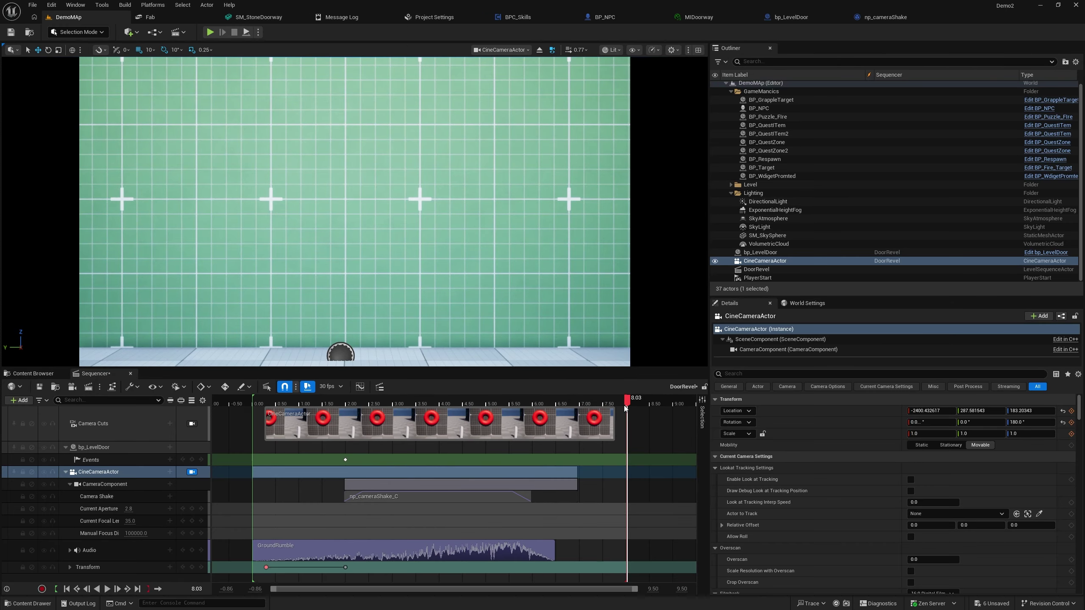
pyautogui.moveTo(624, 408); pyautogui.dragTo(420, 399)
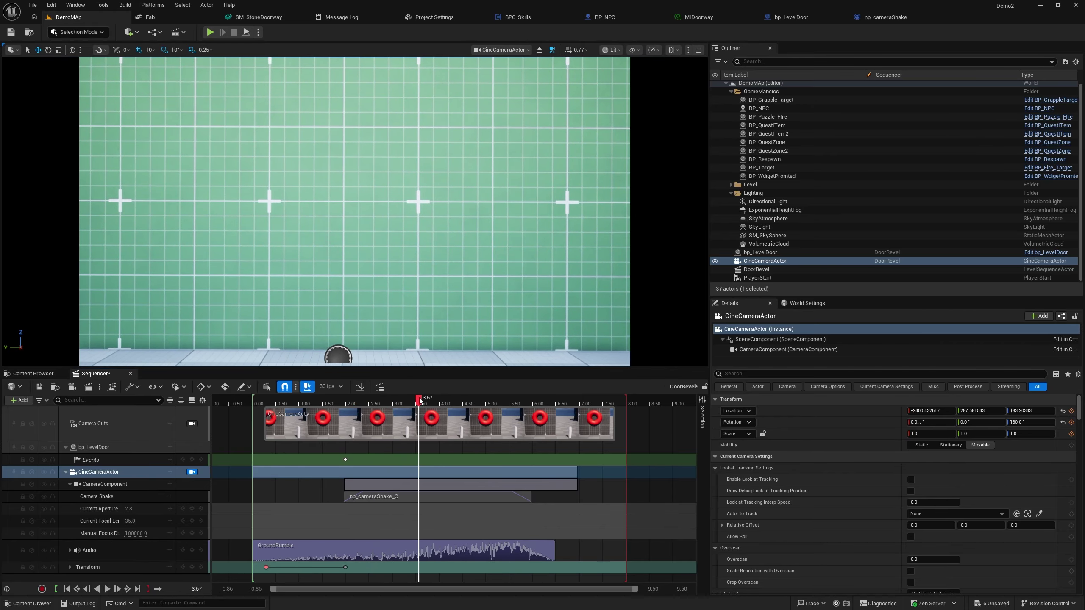
# Step: Set the Rotation Amplitude Multiplier of np_cameraShake to 0.2, and compile and save the Blueprint
pyautogui.click(886, 17)
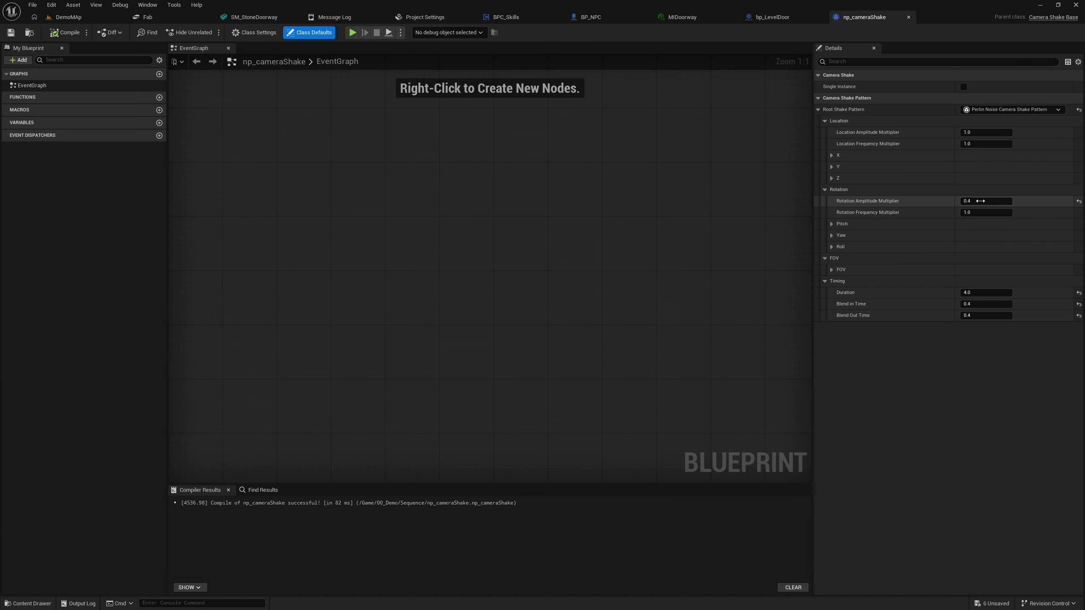
pyautogui.moveTo(980, 200); pyautogui.dragTo(970, 201)
pyautogui.click(1003, 201)
pyautogui.write('0.2')
pyautogui.press('Return')
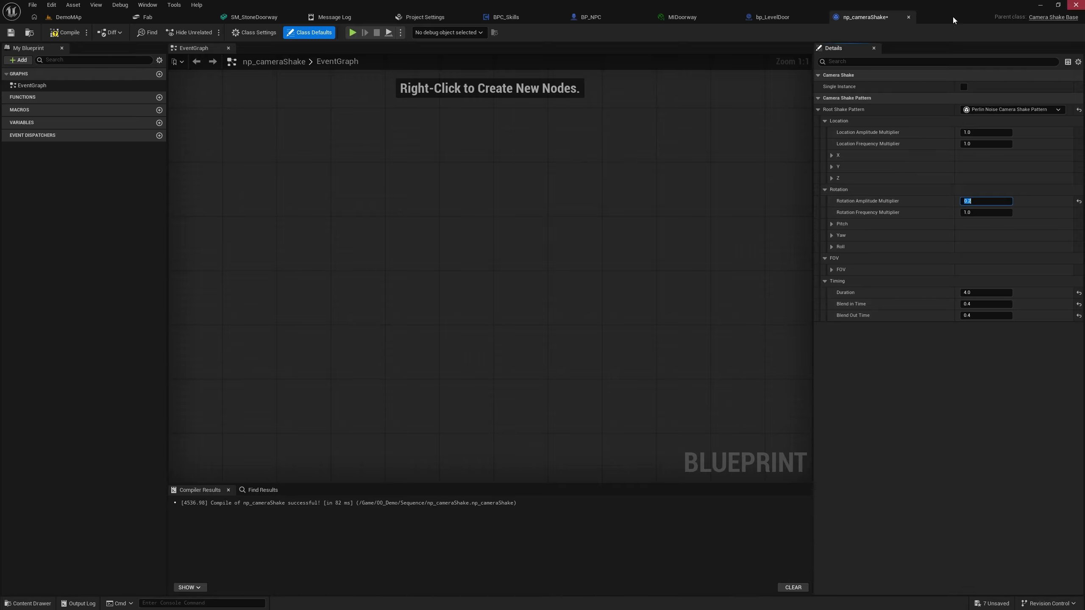
pyautogui.click(64, 32)
pyautogui.click(10, 32)
# Step: Scrub the DoorRevel sequence in DemoMap through the CineCameraActor to check the reduced shake, and select the Camera Cuts track
pyautogui.click(53, 18)
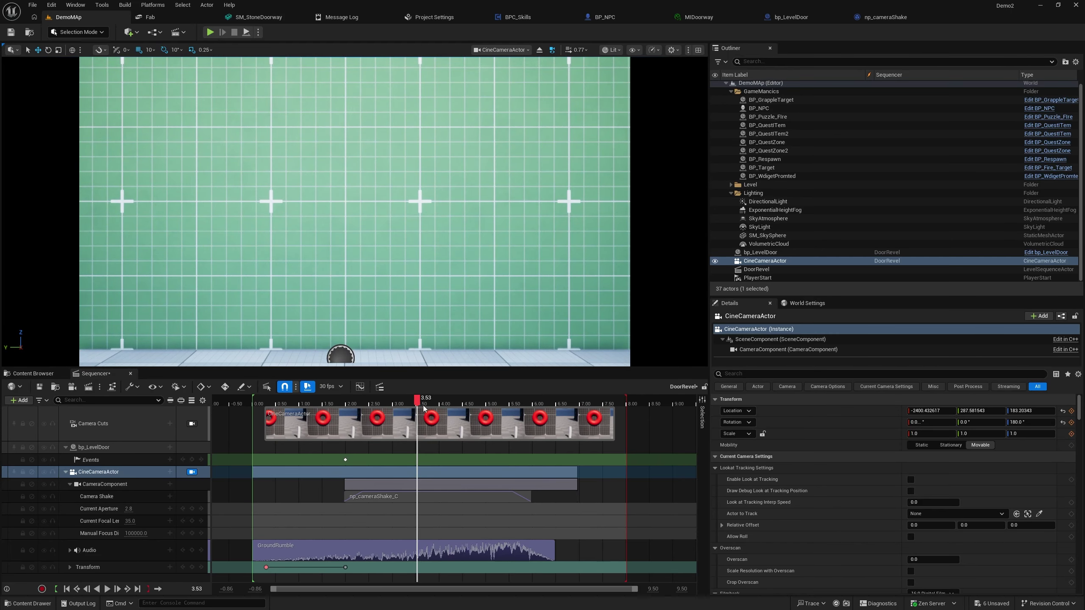
pyautogui.moveTo(419, 406); pyautogui.dragTo(353, 399)
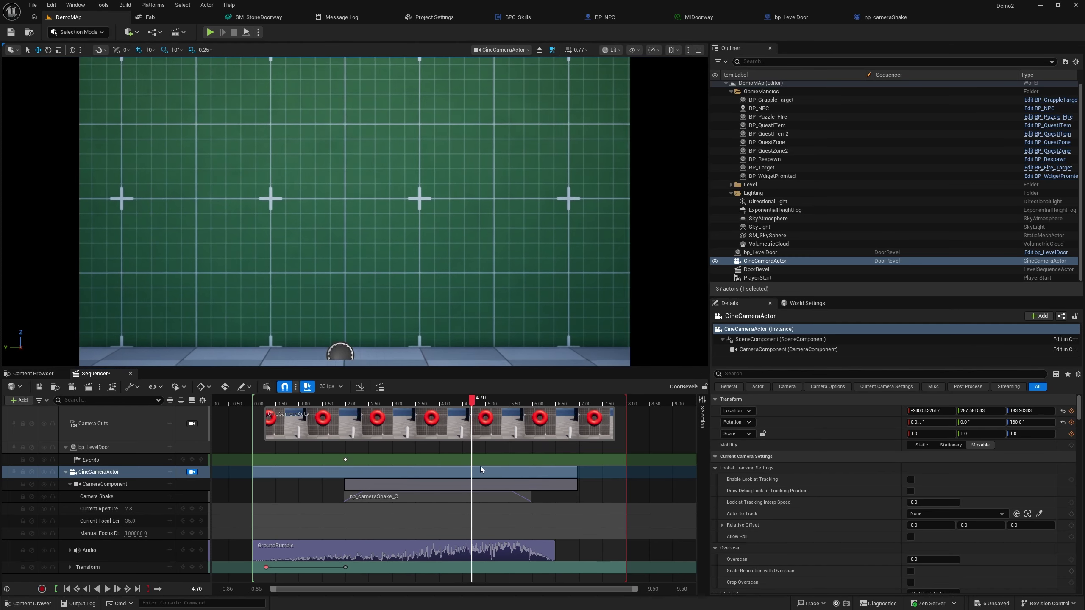
pyautogui.moveTo(353, 474); pyautogui.dragTo(291, 439)
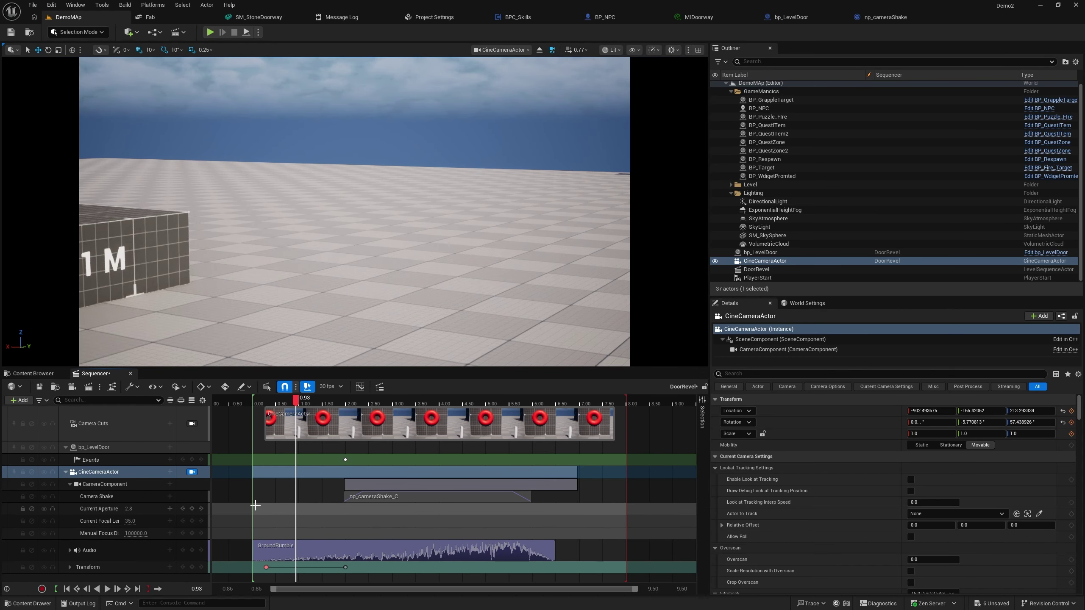
pyautogui.click(137, 422)
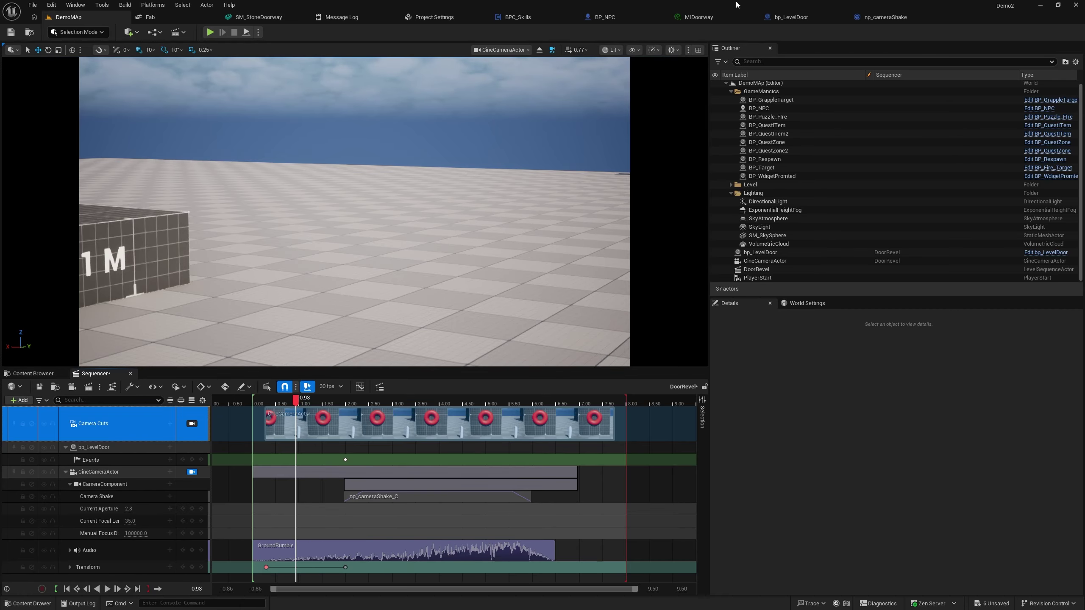
# Step: In BP_NPC, try detaching Event Interacte's execution output from Cast To bp_hero, moving the event node aside and compiling
pyautogui.click(608, 19)
pyautogui.scroll(3, 457, 315)
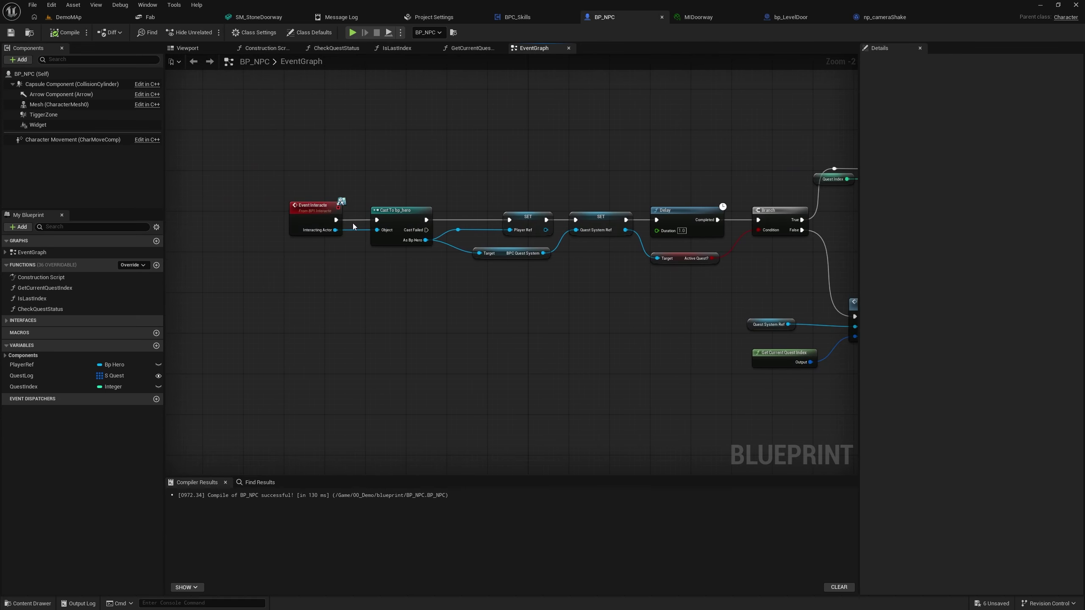
pyautogui.moveTo(316, 199); pyautogui.dragTo(323, 172)
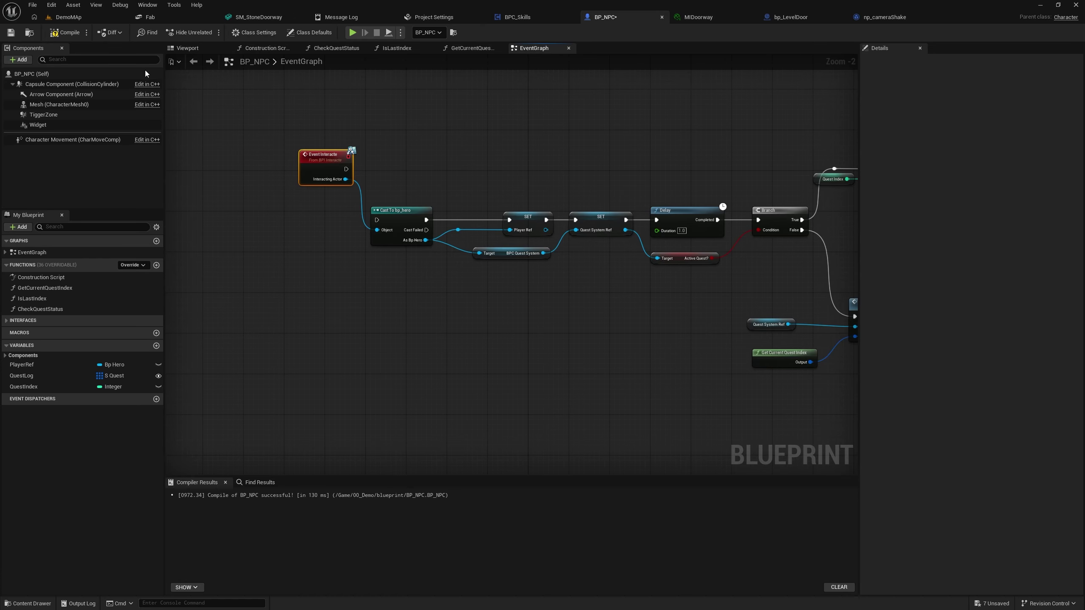
pyautogui.click(73, 33)
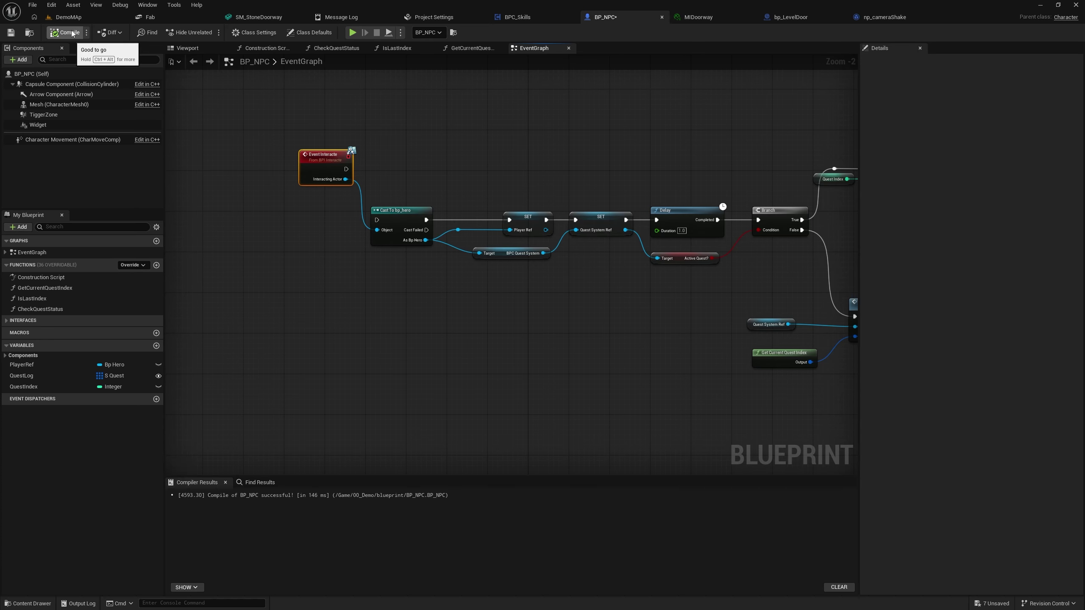
pyautogui.moveTo(307, 166)
pyautogui.mouseDown()
pyautogui.moveTo(276, 232)
pyautogui.moveTo(326, 215)
pyautogui.moveTo(318, 148)
pyautogui.mouseUp()
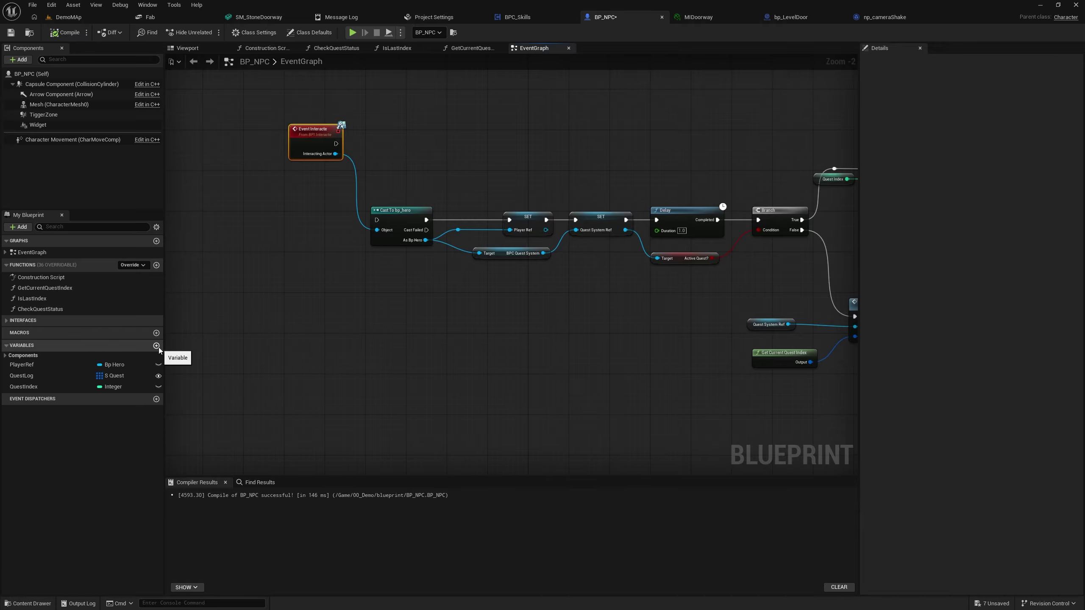
pyautogui.moveTo(533, 348); pyautogui.dragTo(679, 388, button='right')
pyautogui.moveTo(480, 377); pyautogui.dragTo(492, 412, button='right')
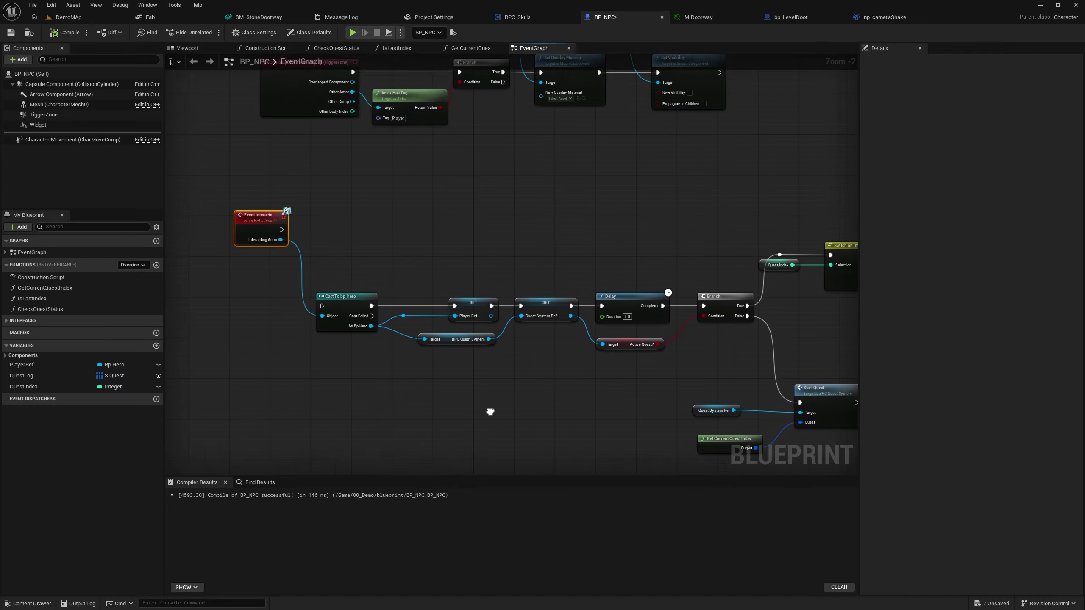
pyautogui.moveTo(428, 363); pyautogui.dragTo(548, 368, button='right')
pyautogui.moveTo(385, 219); pyautogui.dragTo(397, 240)
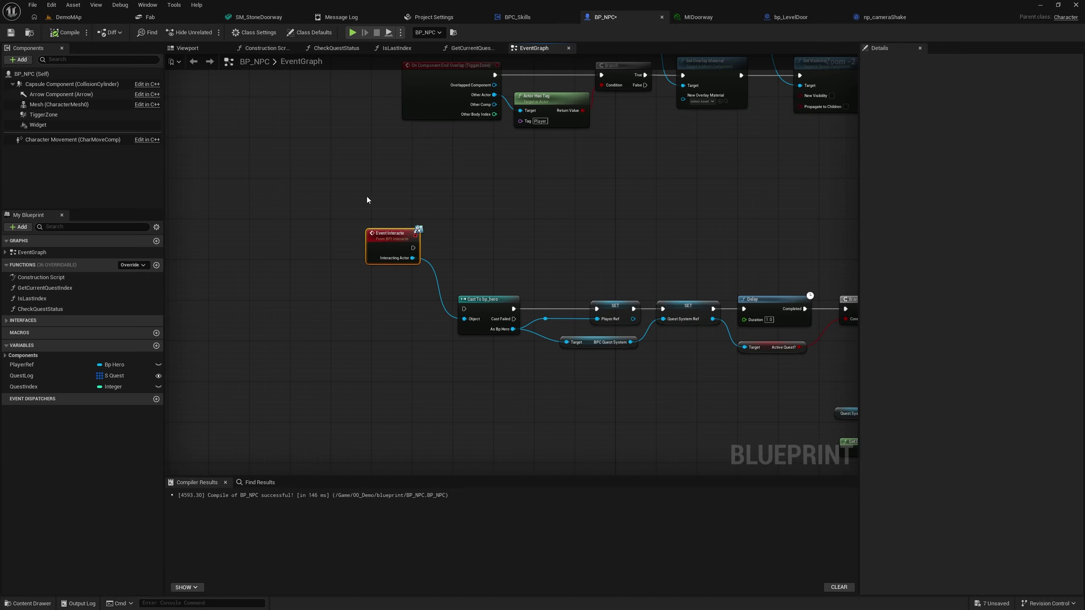
# Step: Reconnect Event Interacte's execution output to Cast To bp_hero, line the event node up with the cast, and compile and save BP_NPC
pyautogui.moveTo(413, 247); pyautogui.dragTo(464, 309)
pyautogui.moveTo(393, 260); pyautogui.dragTo(397, 320)
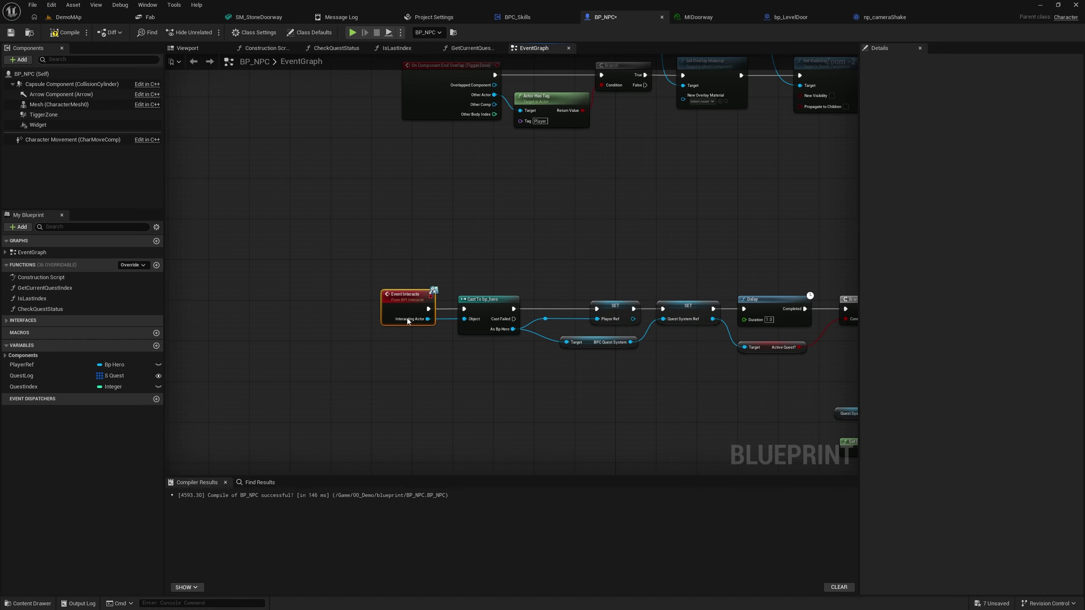
pyautogui.click(64, 33)
pyautogui.click(11, 33)
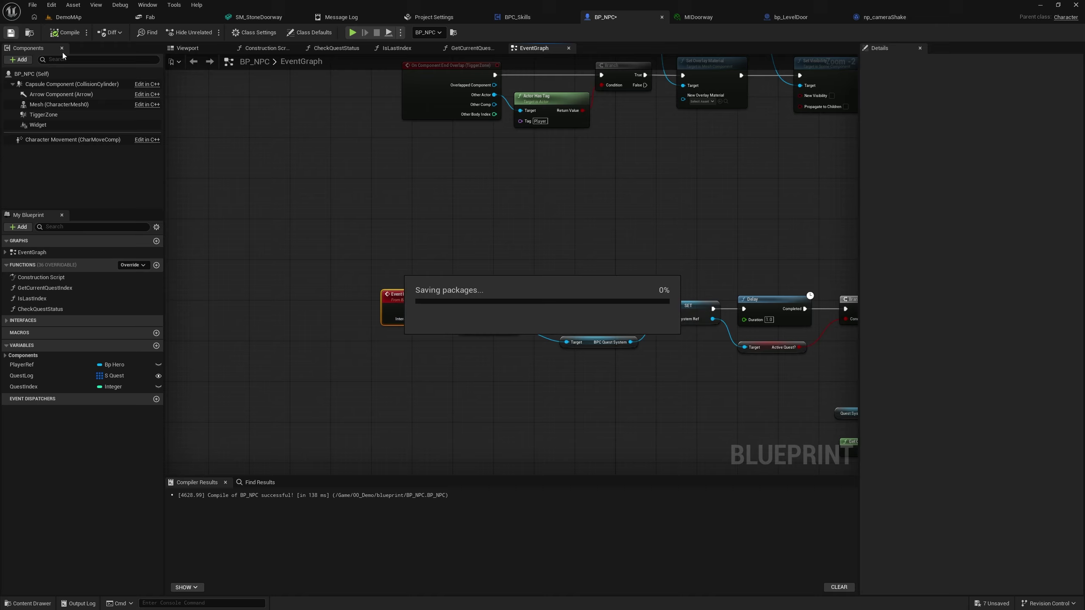
# Step: Review the quest switch in BP_NPC and open the bp_hero Blueprint from the 00_Demo/blueprint content folder
pyautogui.moveTo(434, 212); pyautogui.dragTo(368, 175, button='right')
pyautogui.moveTo(495, 182); pyautogui.dragTo(477, 273, button='right')
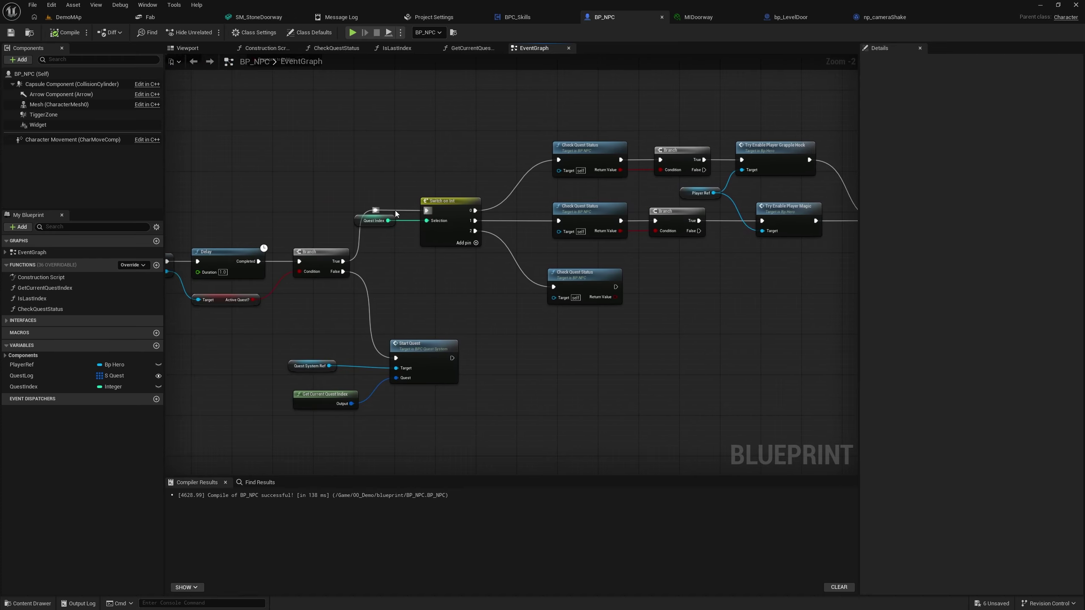
pyautogui.click(112, 18)
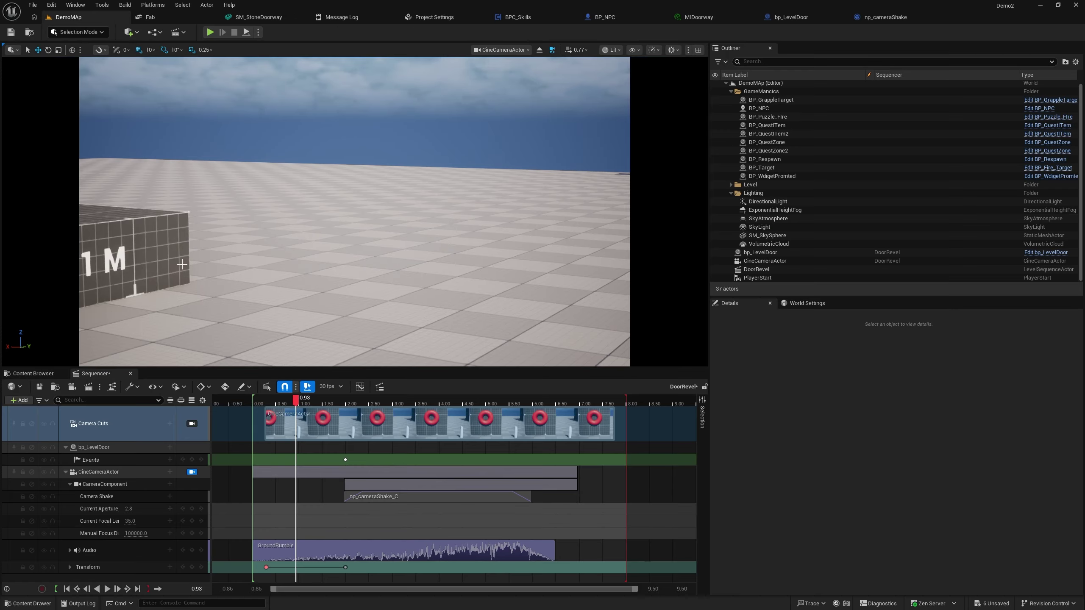
pyautogui.hotkey('ctrl', 'space')
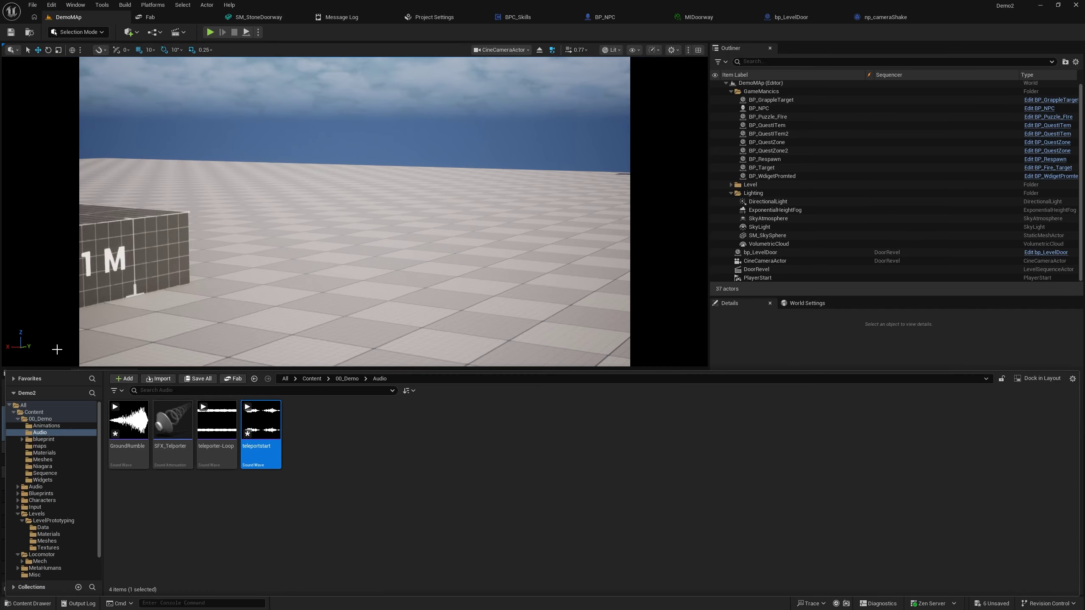
pyautogui.click(50, 419)
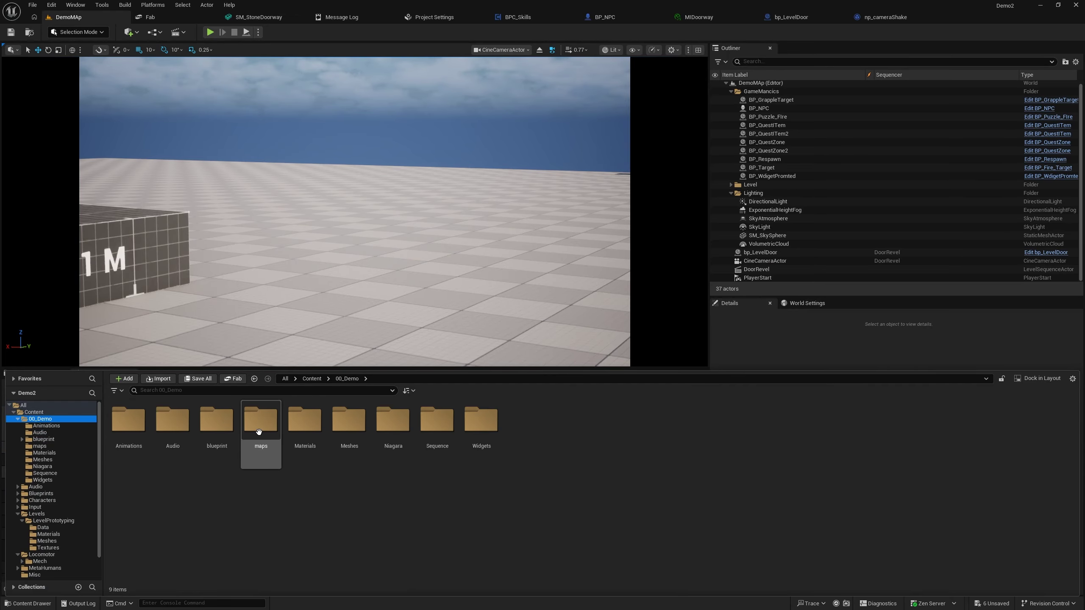
pyautogui.doubleClick(214, 434)
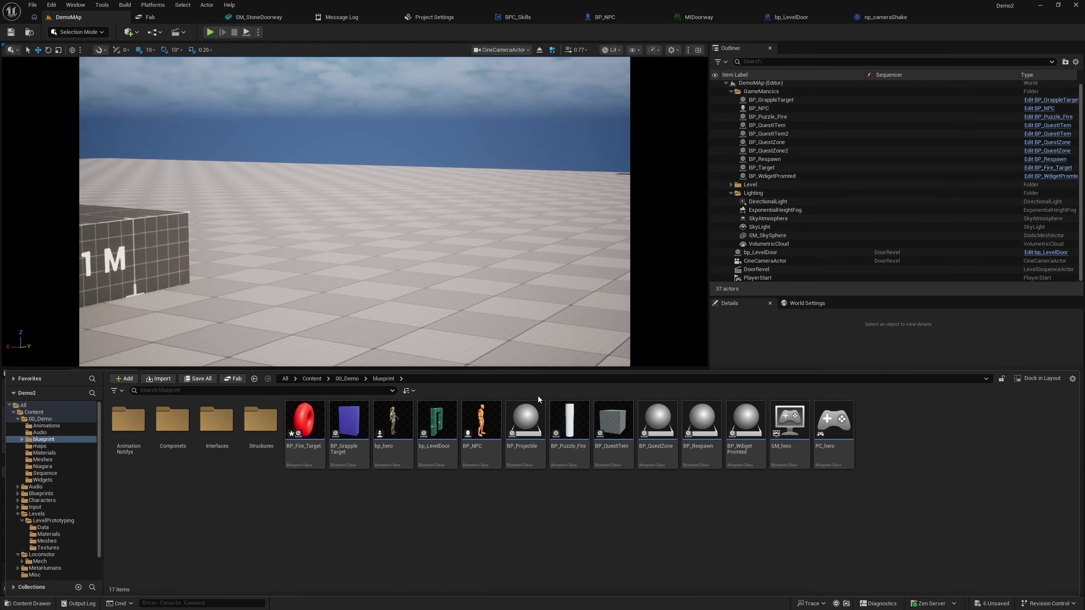
pyautogui.doubleClick(463, 428)
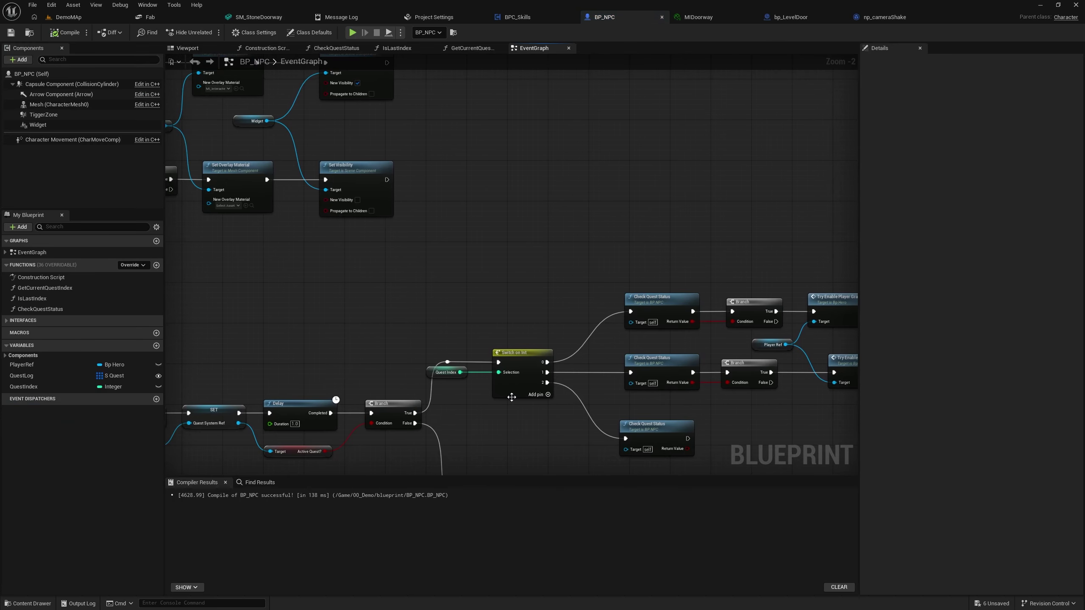
pyautogui.hotkey('ctrl', 'space')
pyautogui.doubleClick(410, 462)
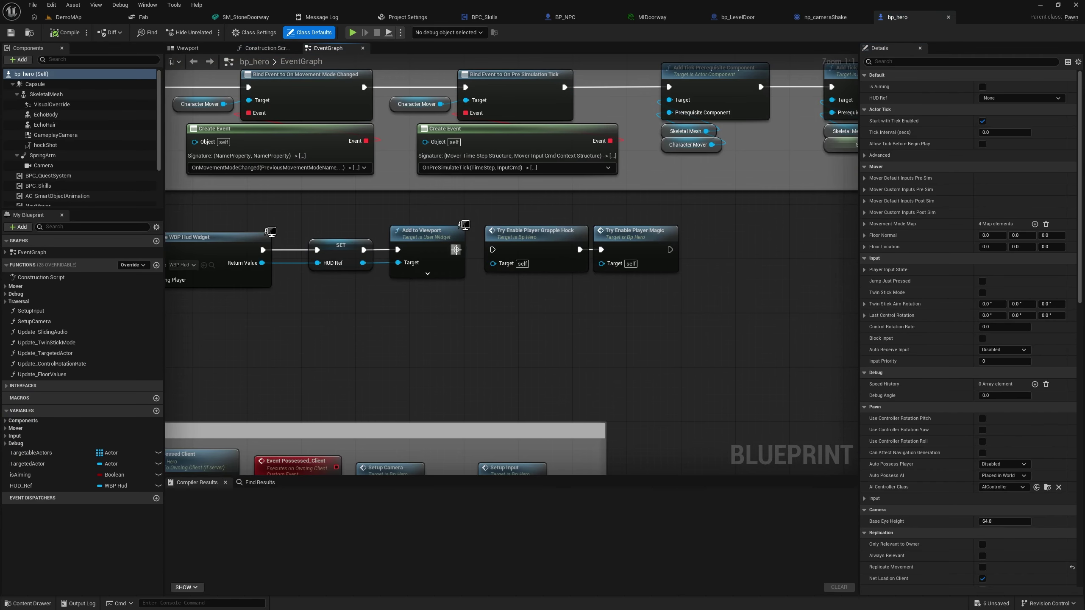
# Step: Connect Add to Viewport to Try Enable Player Grapple Hook in bp_hero's EventGraph, and compile and save the Blueprint
pyautogui.moveTo(456, 250); pyautogui.dragTo(493, 254)
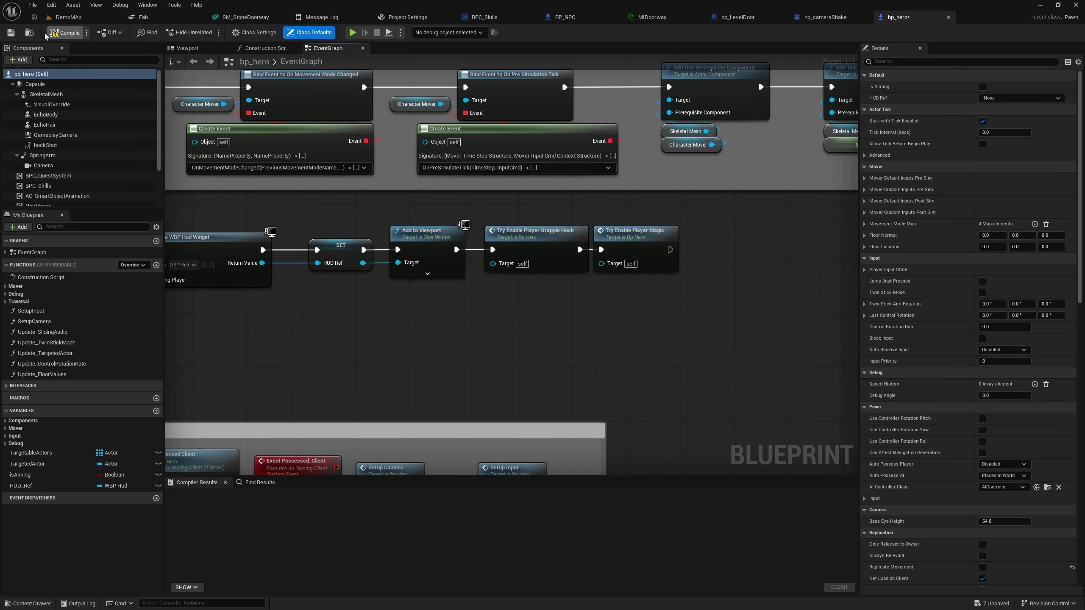
pyautogui.click(64, 32)
pyautogui.click(11, 33)
# Step: Select the white BP_Puzzle_Fire cylinder in DemoMap and open its Blueprint for editing
pyautogui.click(68, 17)
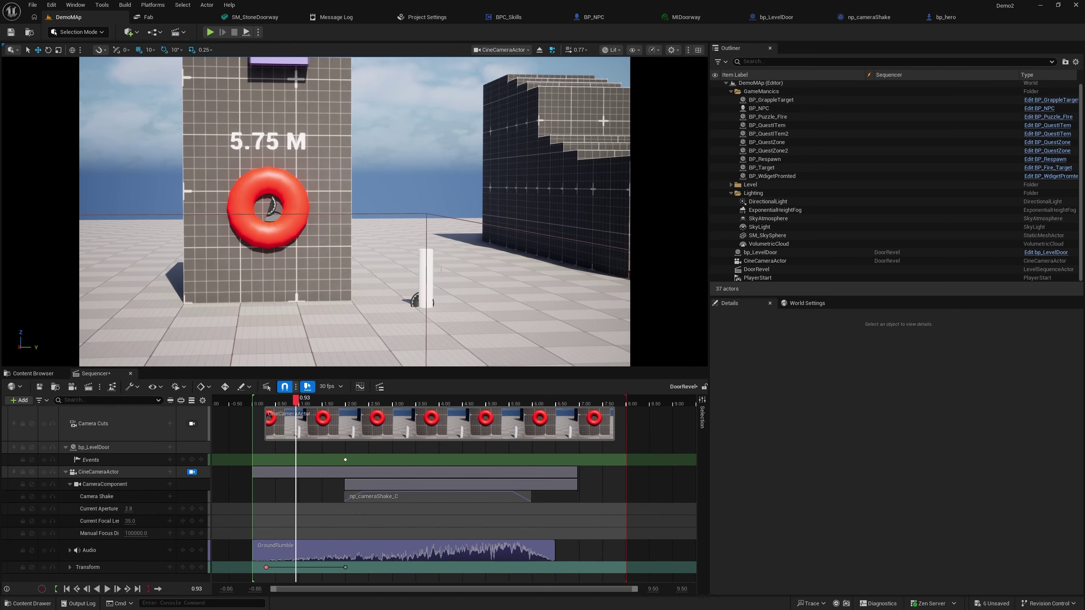
pyautogui.click(426, 264)
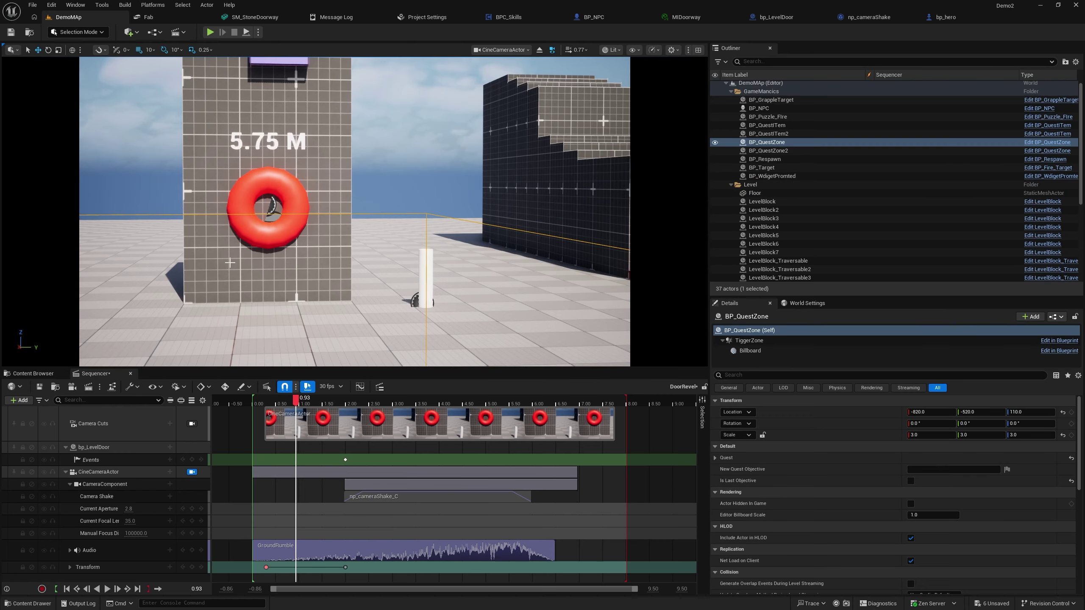
pyautogui.moveTo(460, 326)
pyautogui.mouseDown(button='right')
pyautogui.moveTo(588, 326)
pyautogui.moveTo(460, 326)
pyautogui.mouseUp(button='right')
pyautogui.press('w')
pyautogui.click(443, 320)
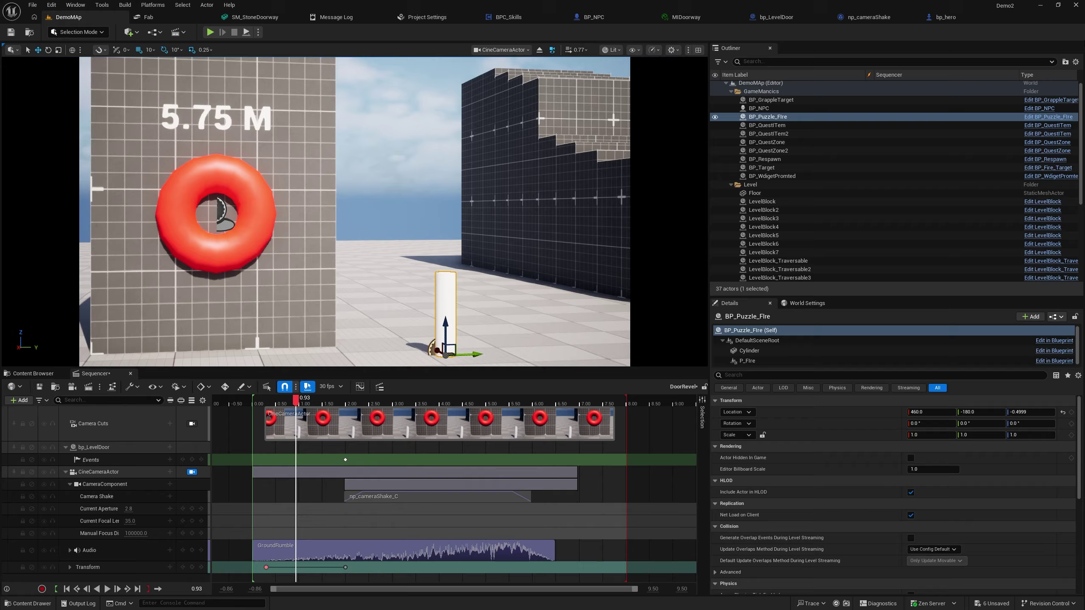
pyautogui.click(1048, 116)
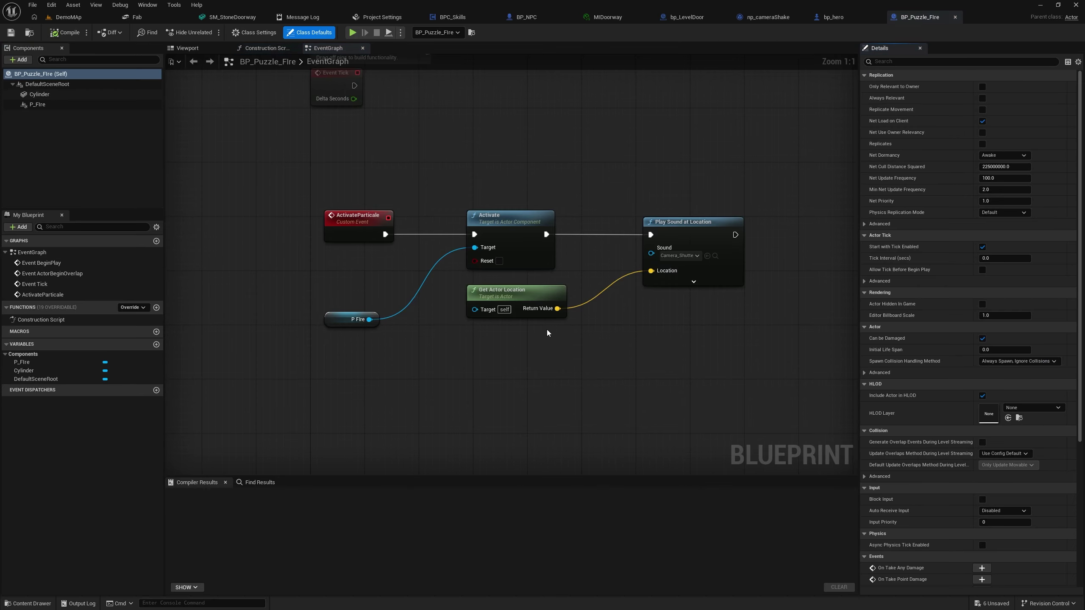
# Step: Add a new variable named RevelDoorSQ to BP_Puzzle_Fire
pyautogui.moveTo(504, 349); pyautogui.dragTo(390, 325, button='right')
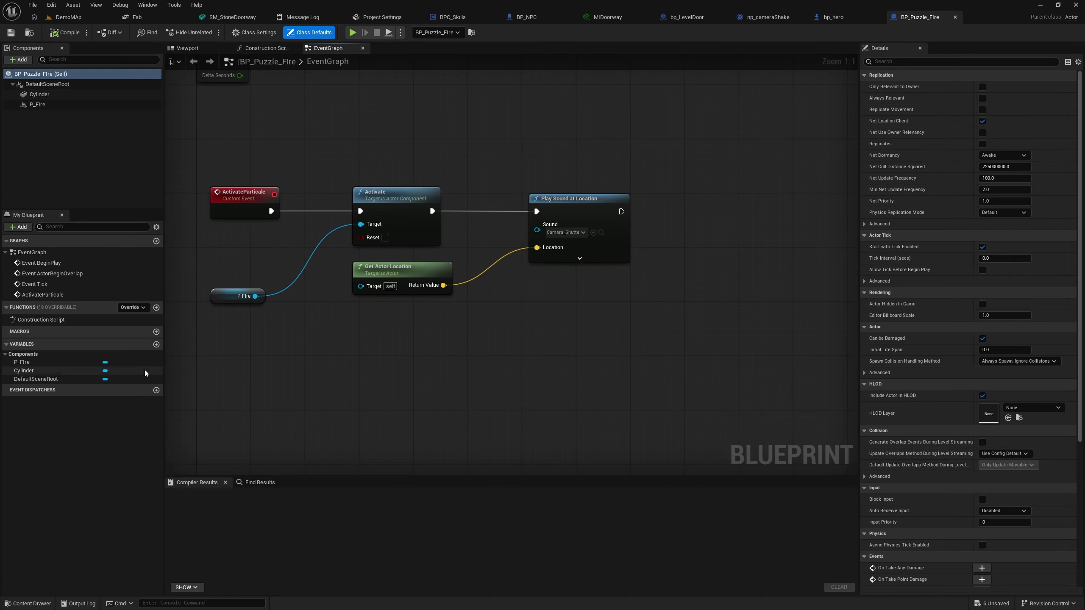
pyautogui.click(156, 344)
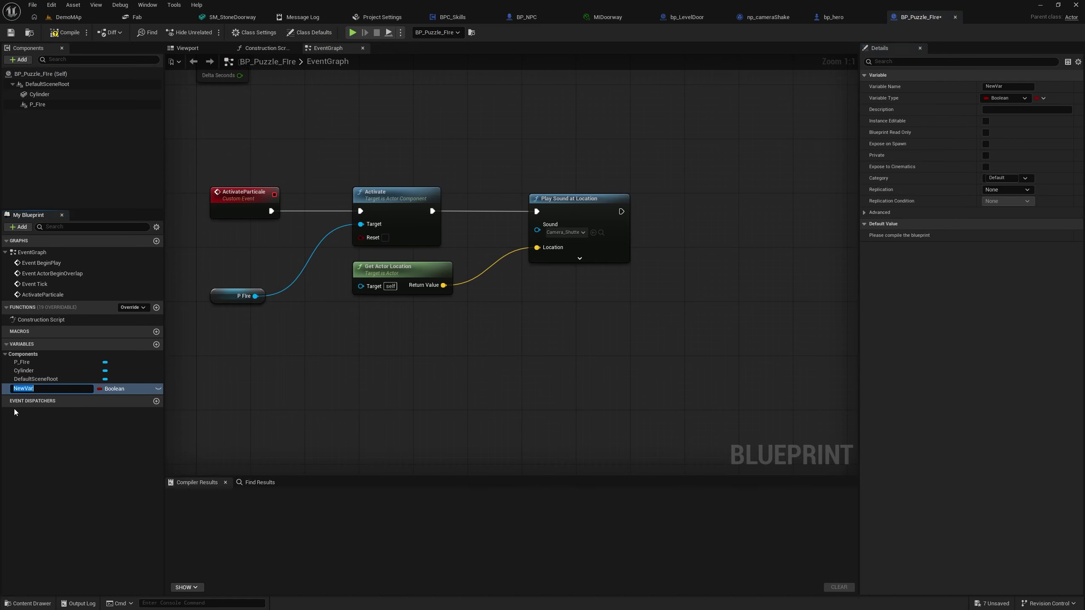
pyautogui.write('Level')
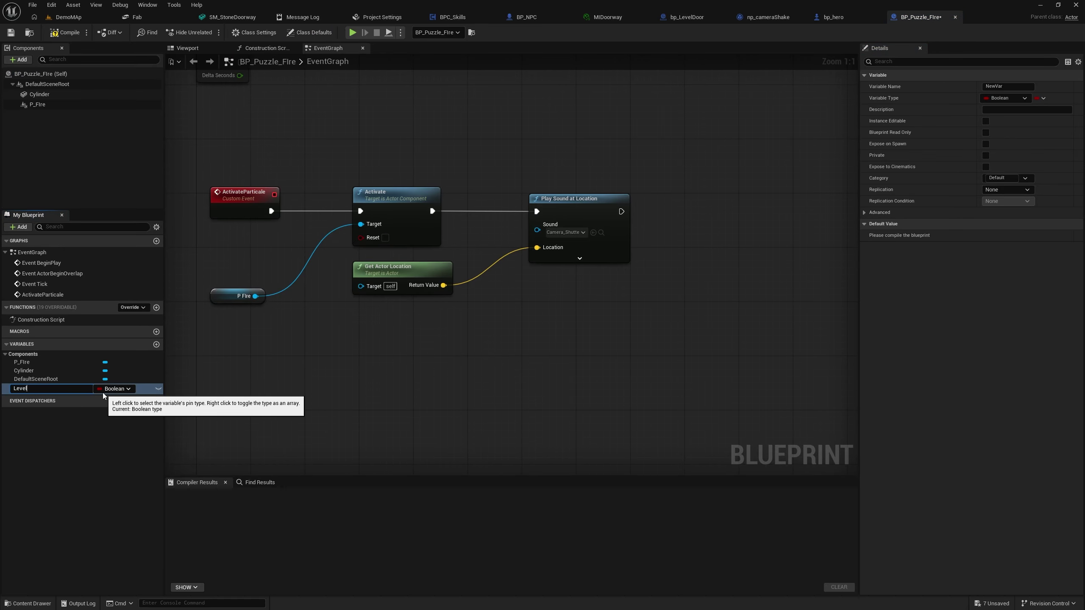
pyautogui.press('BackSpace')
pyautogui.press('BackSpace')
pyautogui.write('RevelDoor')
pyautogui.press('Return')
# Step: Make RevelDoorSQ an instance-editable Level Sequence object reference, and compile and save BP_Puzzle_Fire
pyautogui.click(100, 389)
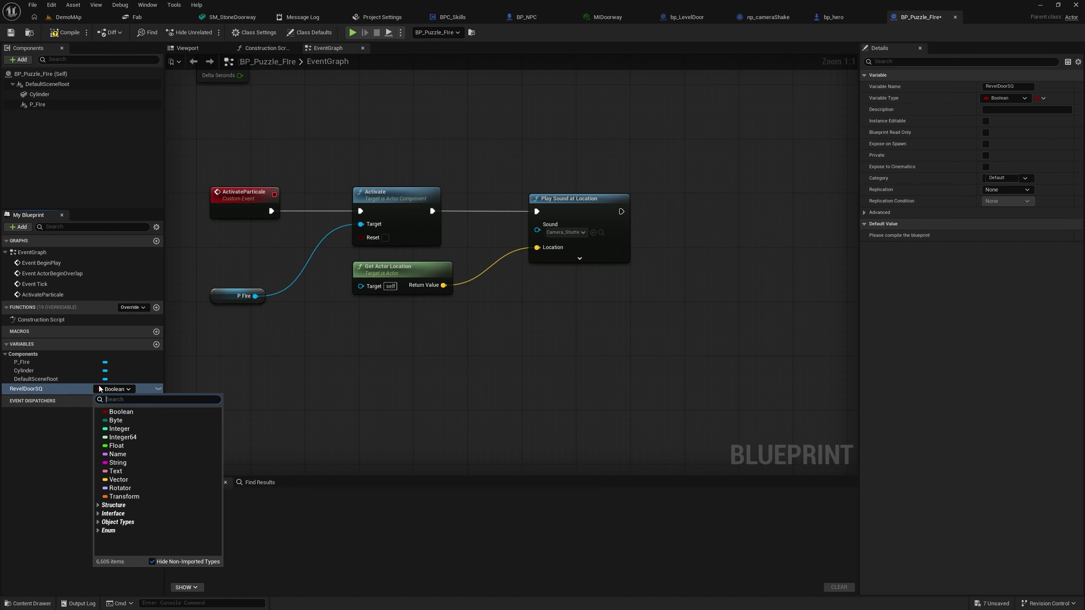
pyautogui.write('level')
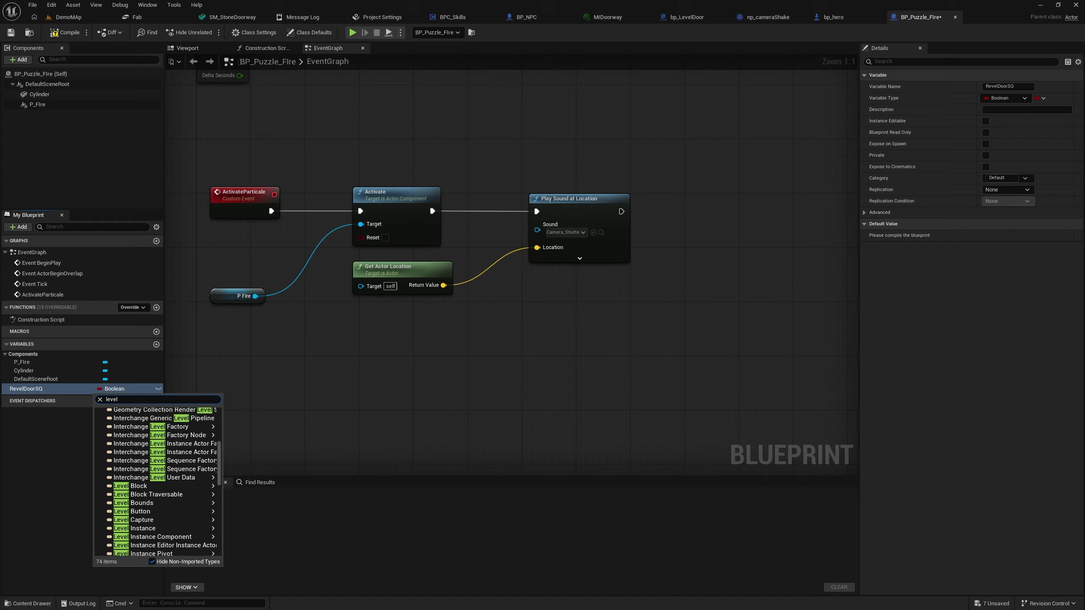
pyautogui.write('se')
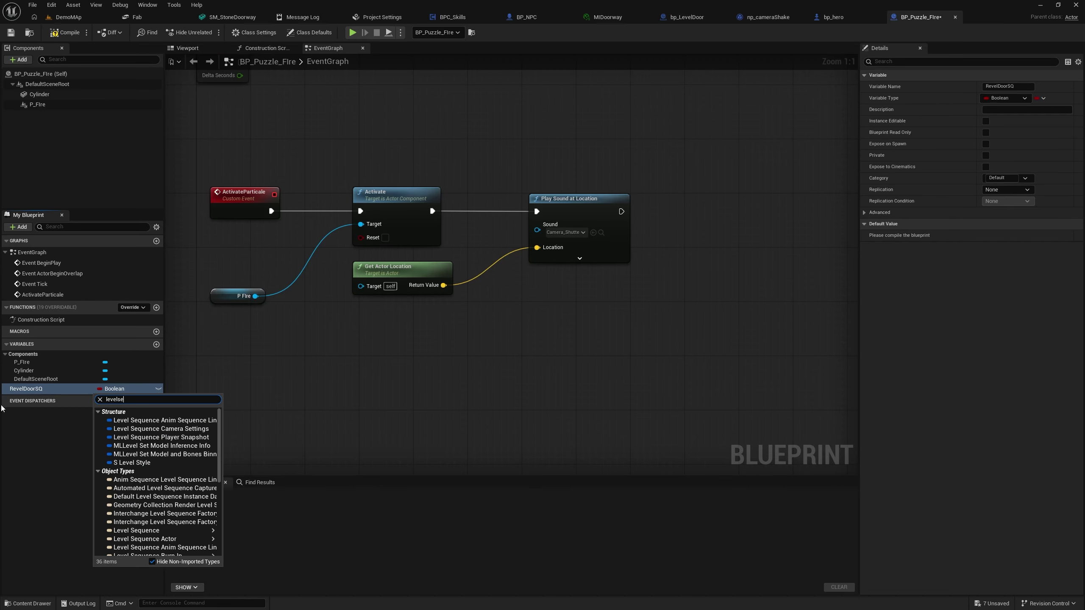
pyautogui.moveTo(156, 523)
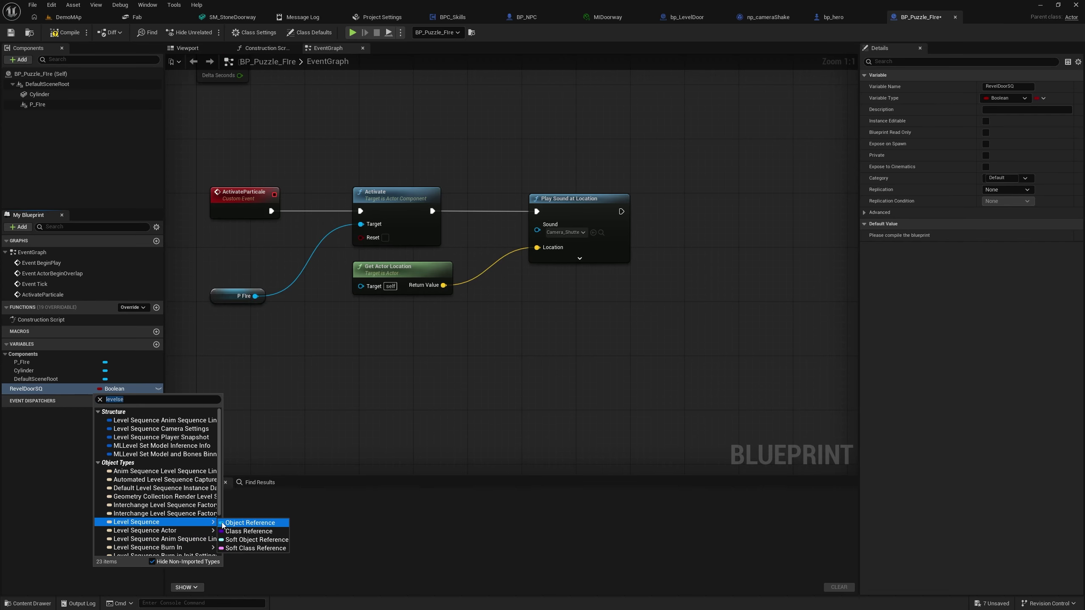
pyautogui.click(248, 523)
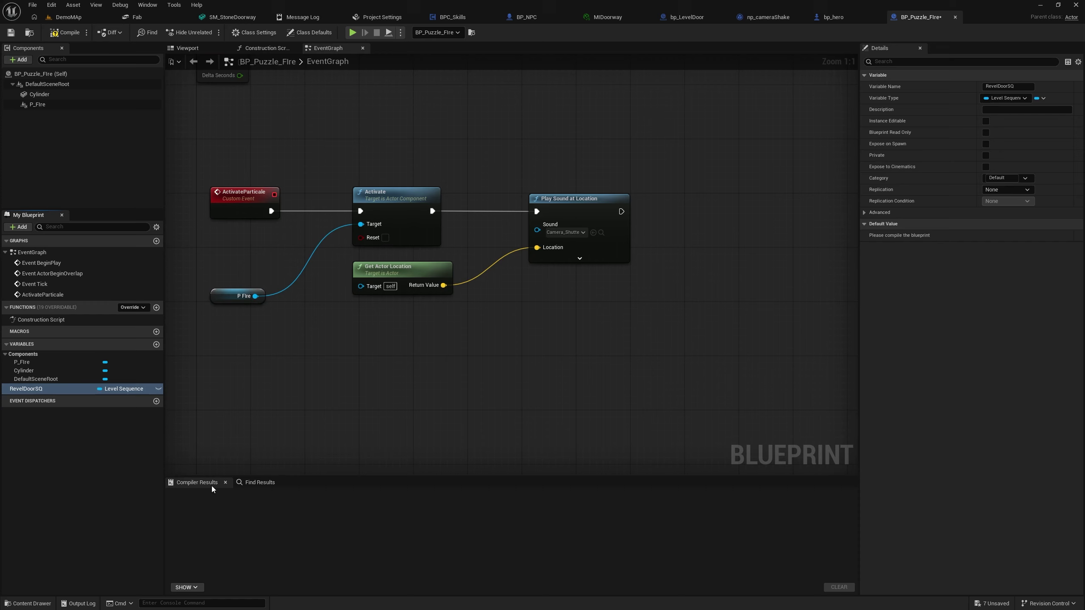
pyautogui.click(157, 389)
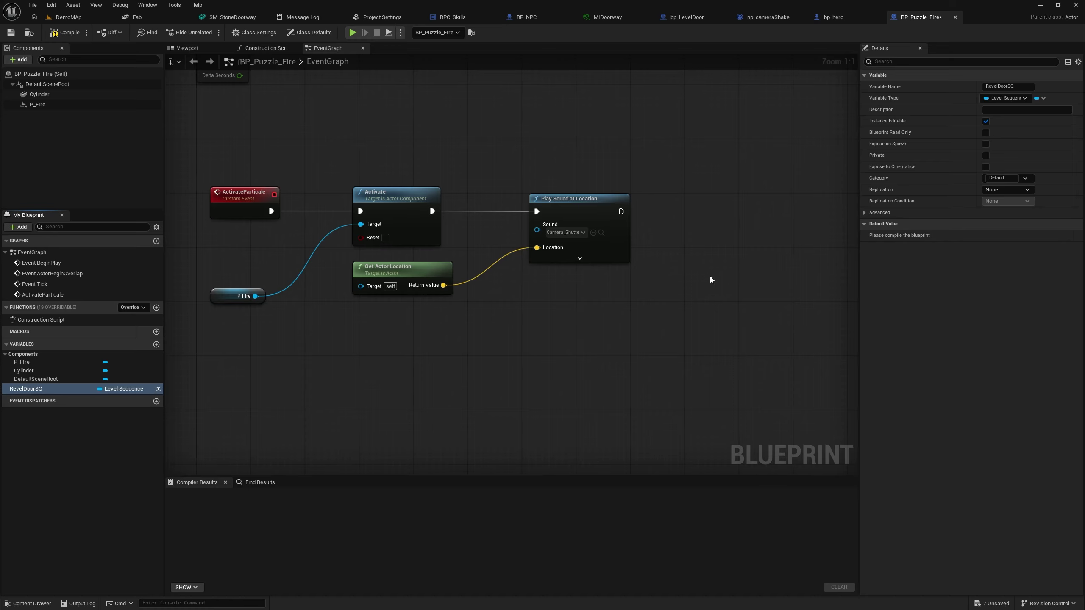
pyautogui.click(64, 32)
pyautogui.click(11, 33)
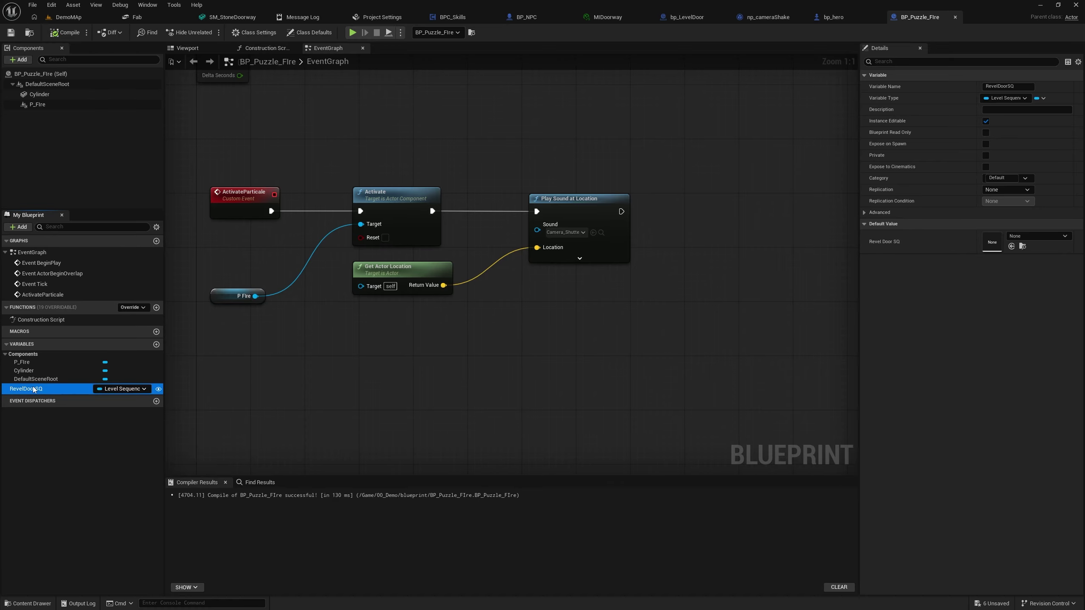
# Step: Place a RevelDoorSQ node after Play Sound at Location and attach an aligned Play node to Create Level Sequence Player's return value
pyautogui.keyDown('alt'); pyautogui.moveTo(36, 390); pyautogui.dragTo(668, 216); pyautogui.keyUp('alt')
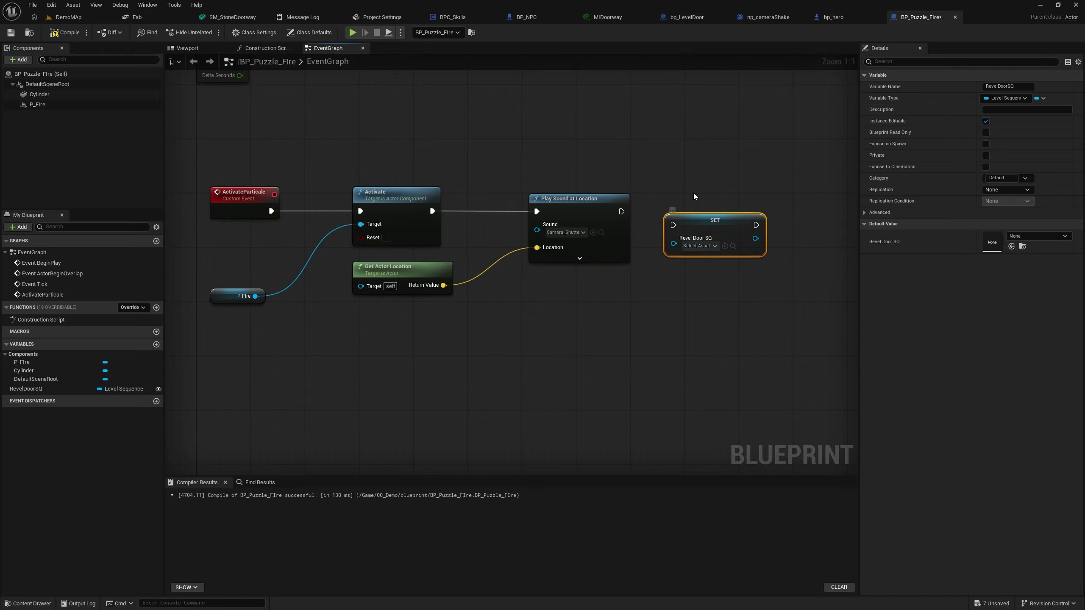
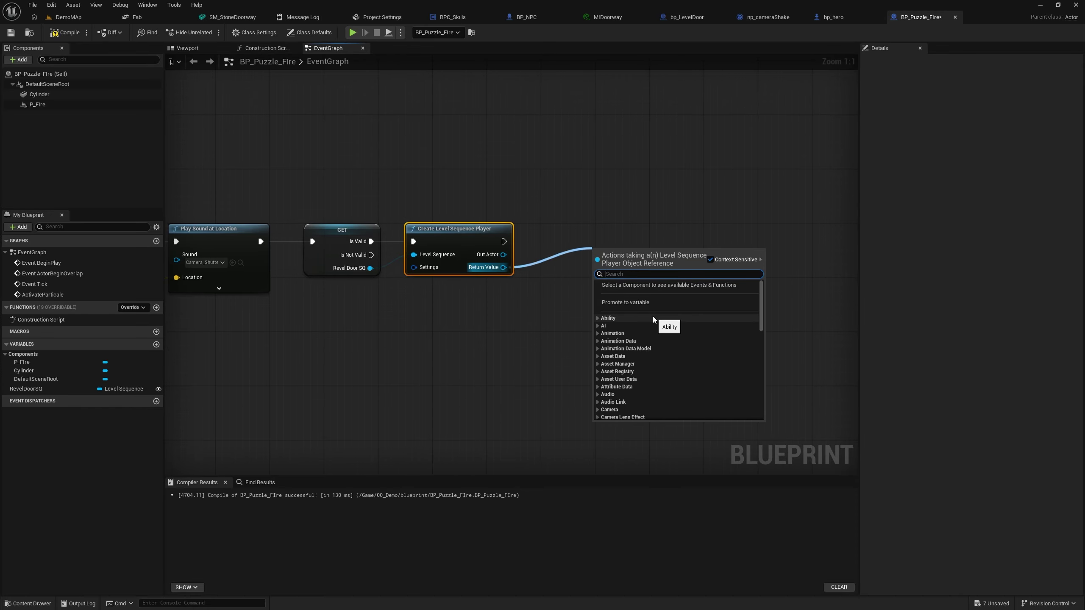
pyautogui.write('play')
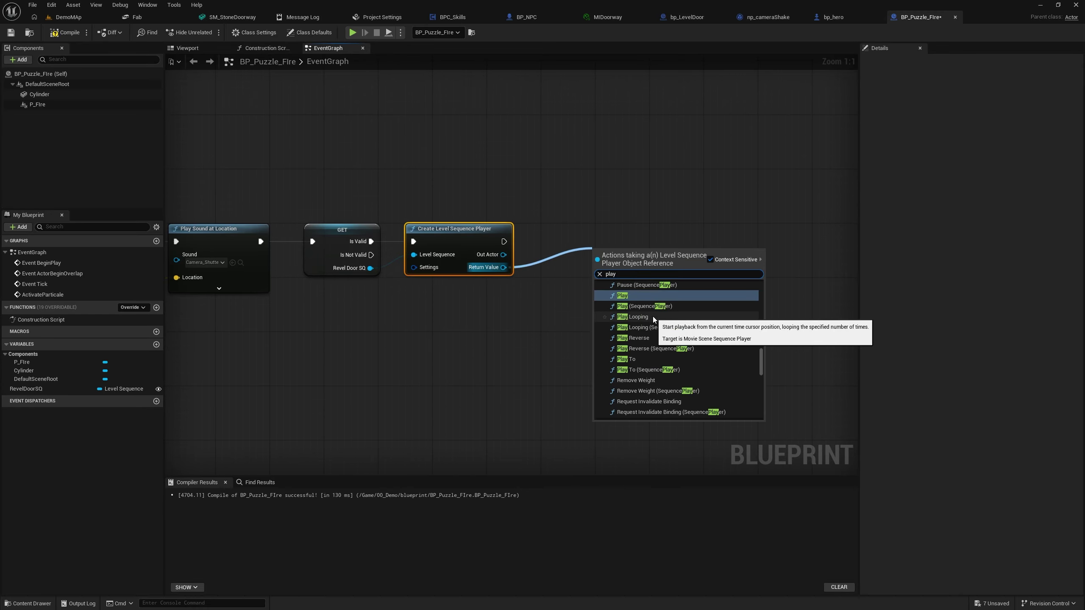
pyautogui.press('Return')
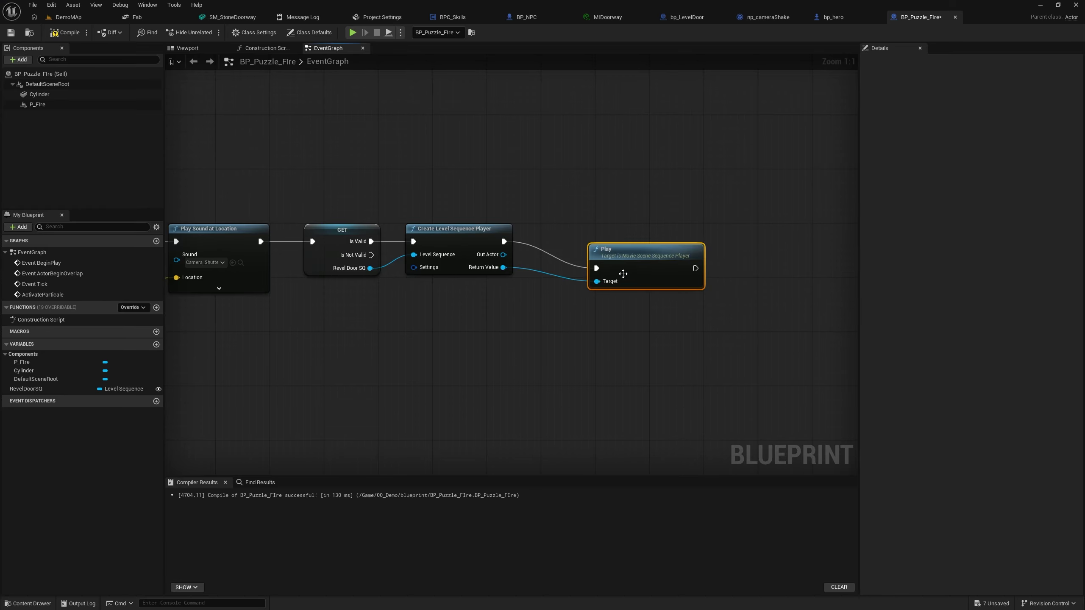
pyautogui.moveTo(623, 274); pyautogui.dragTo(575, 247)
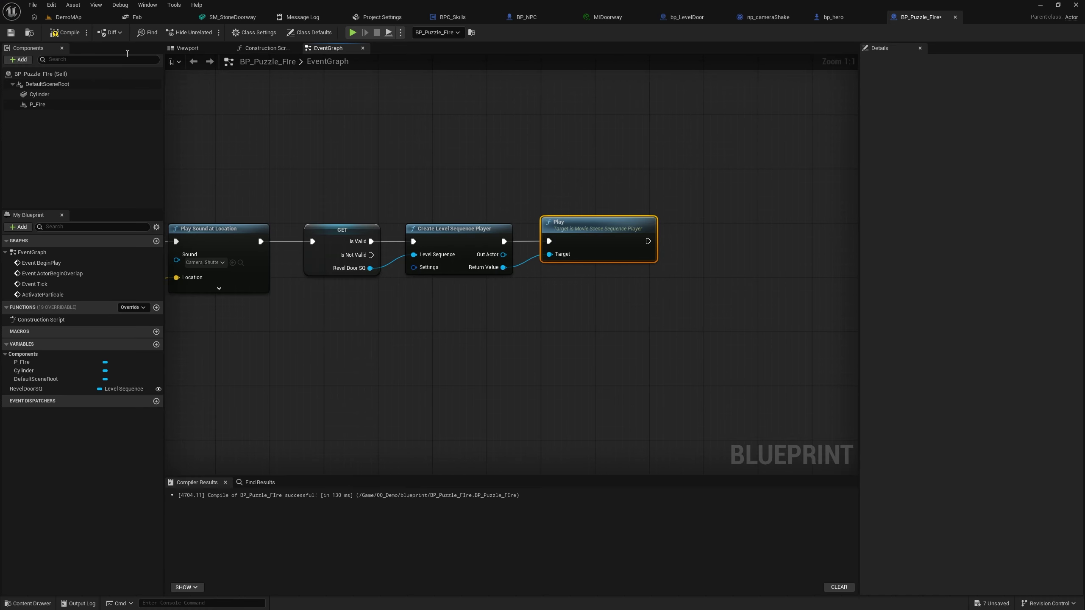
# Step: Play-test the level, light the puzzle fire in the preview, and follow the ActivateParticale execution through the BP_Puzzle_Fire graph
pyautogui.click(353, 32)
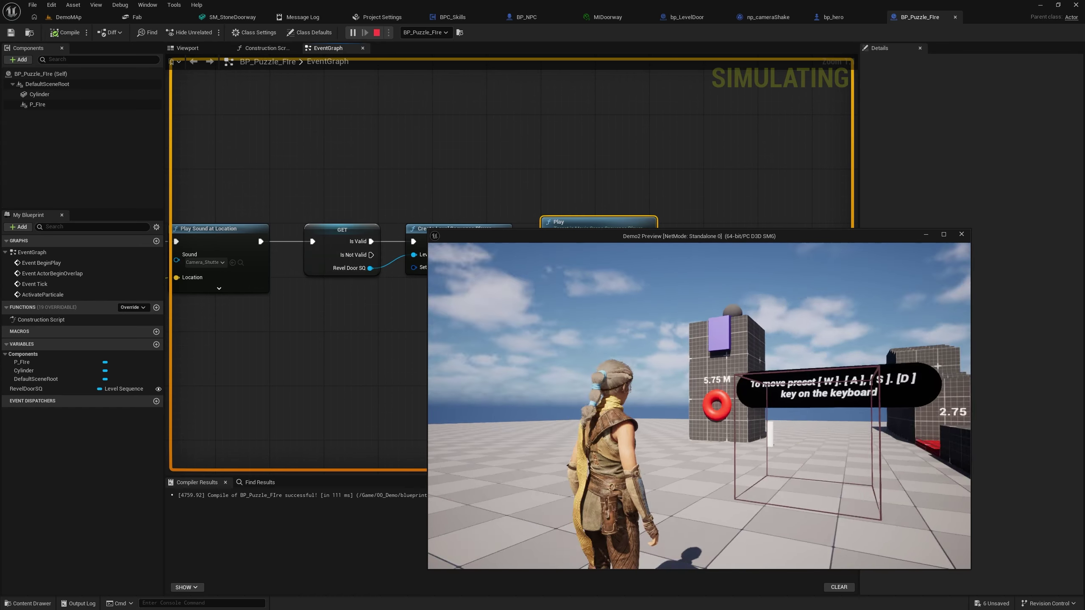
pyautogui.press('w')
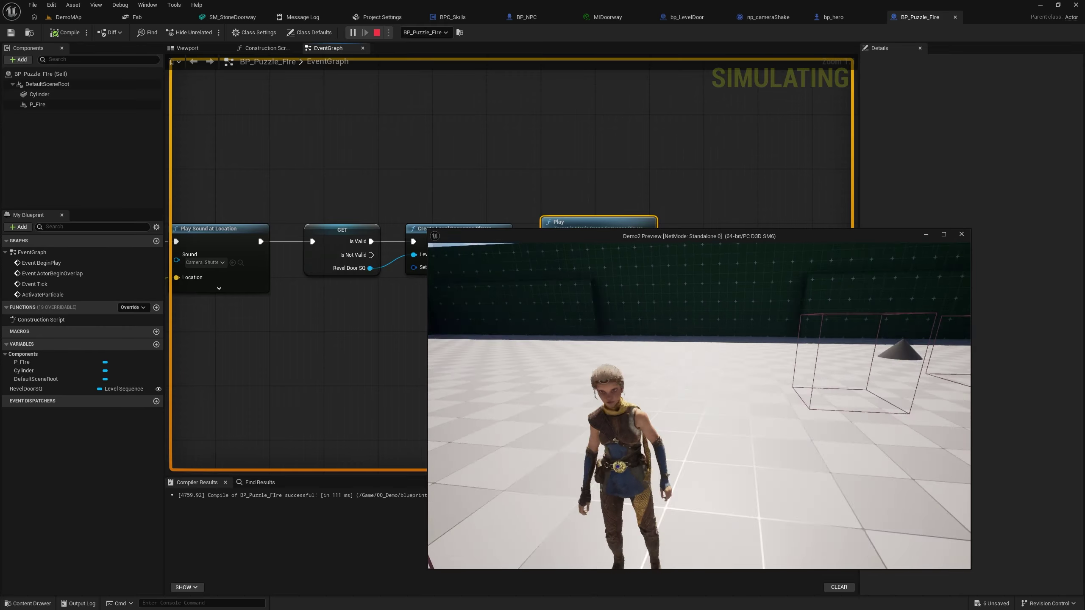
pyautogui.press('Escape')
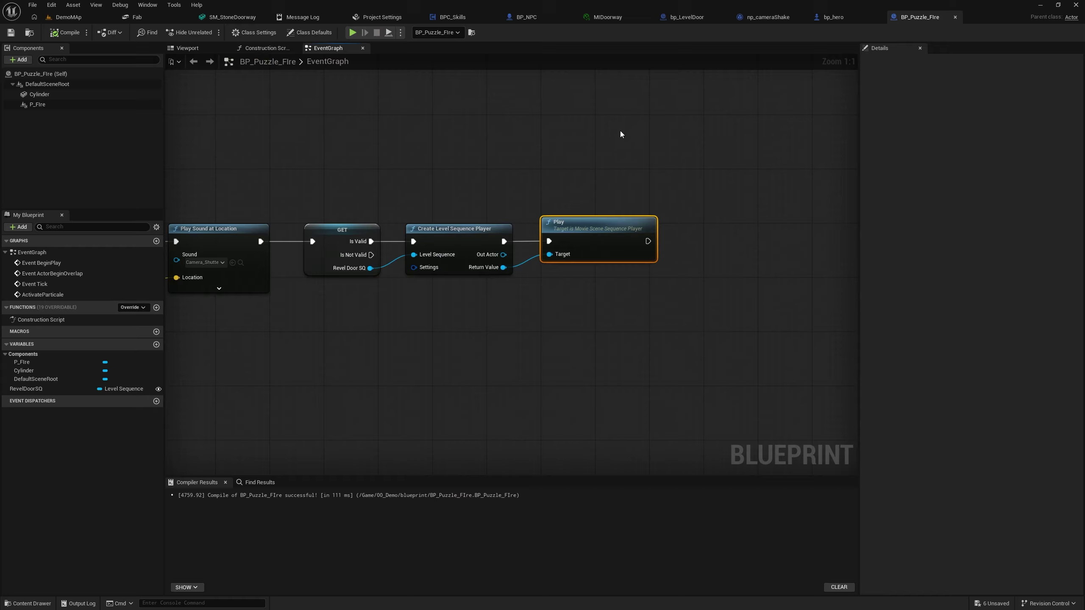
pyautogui.moveTo(448, 156); pyautogui.dragTo(613, 232, button='right')
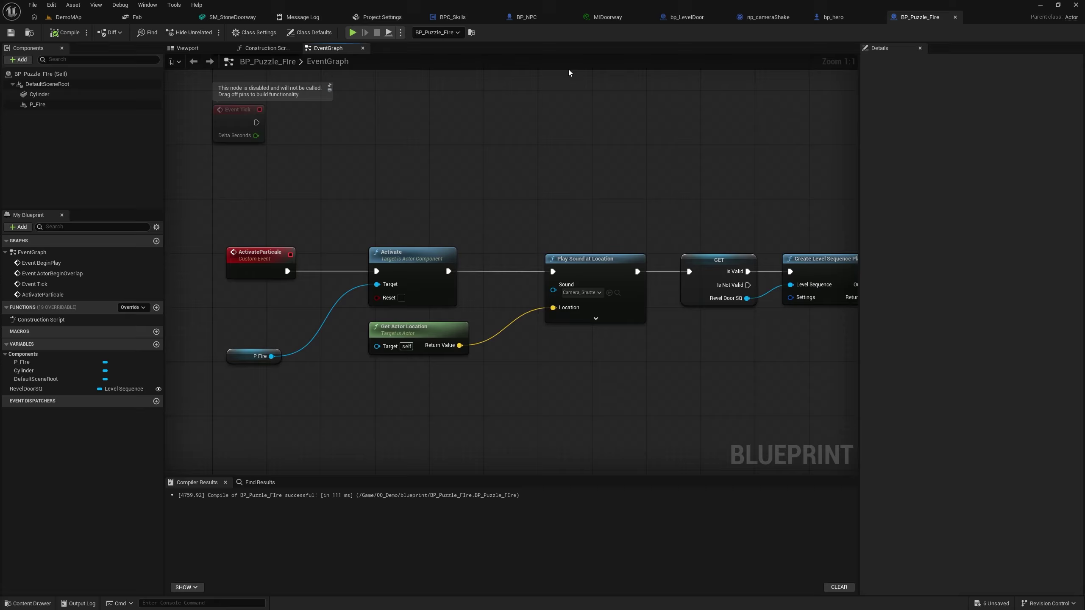
pyautogui.click(356, 32)
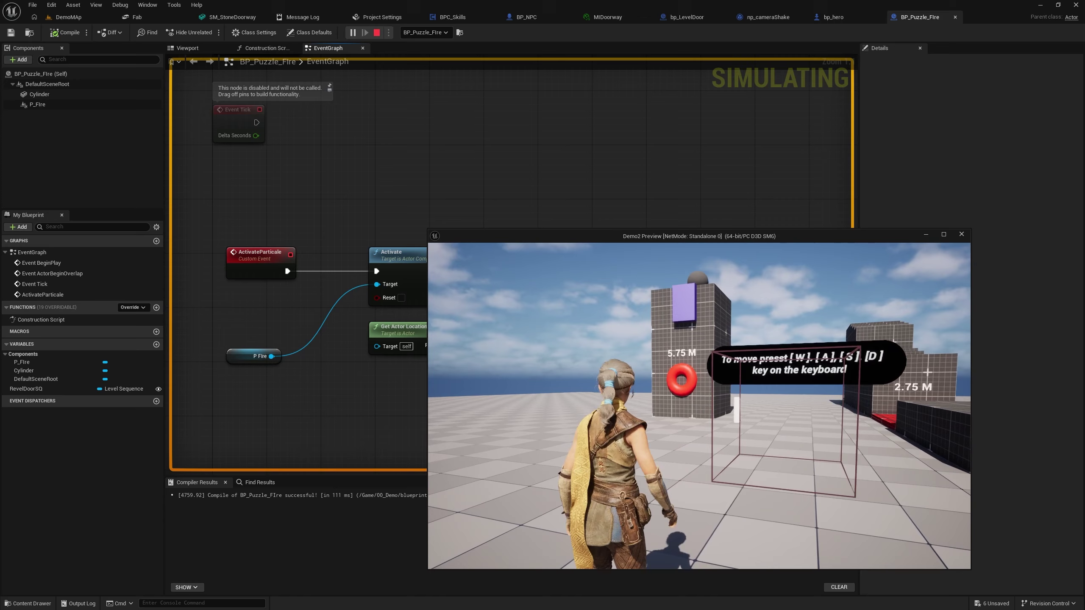
pyautogui.press('w')
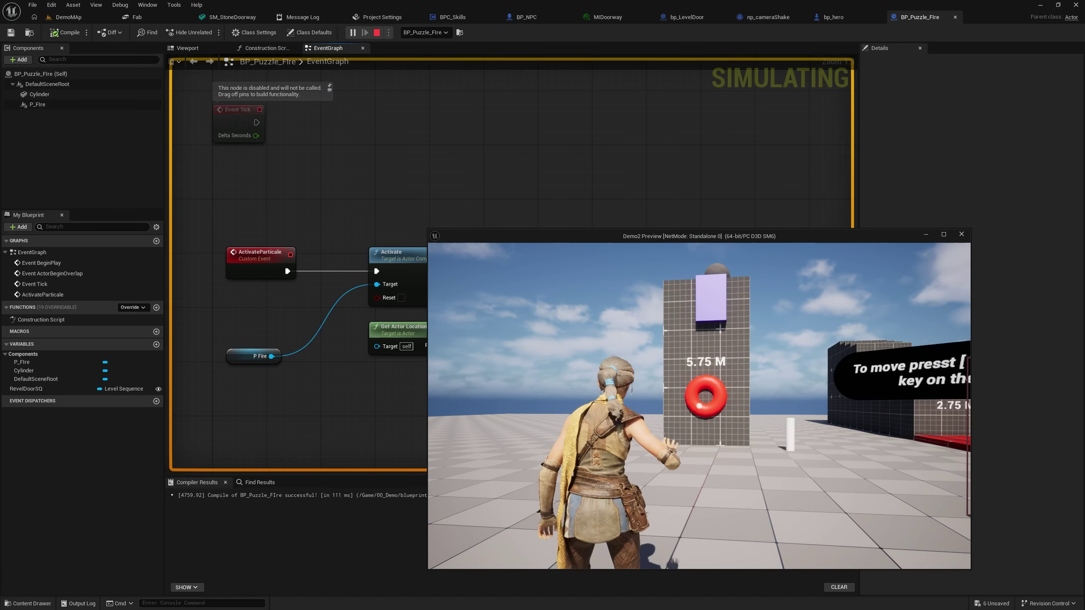
pyautogui.press('a')
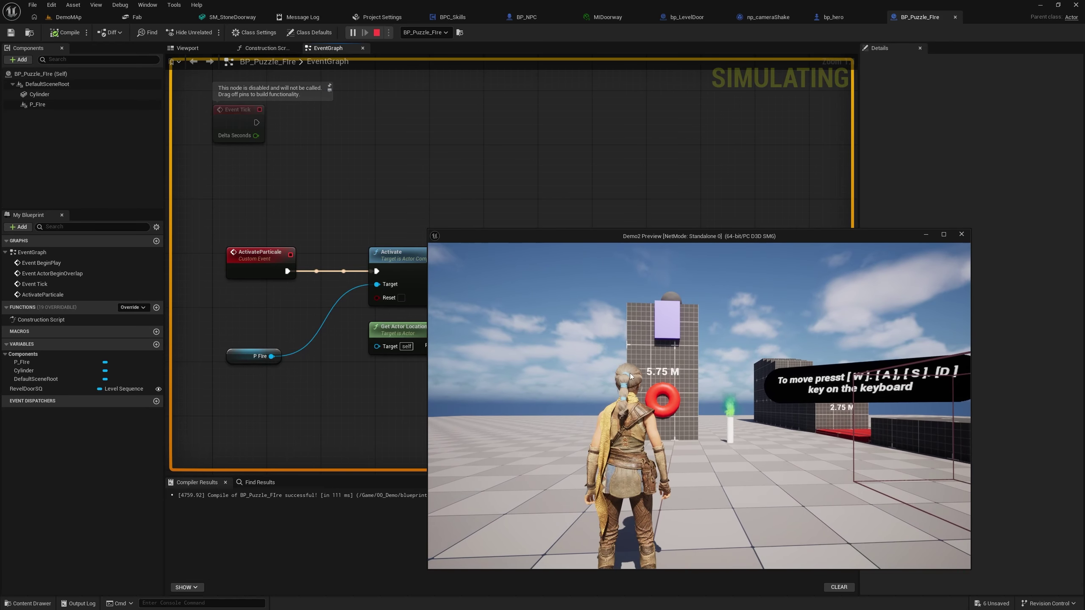
pyautogui.moveTo(522, 247); pyautogui.dragTo(473, 282, button='right')
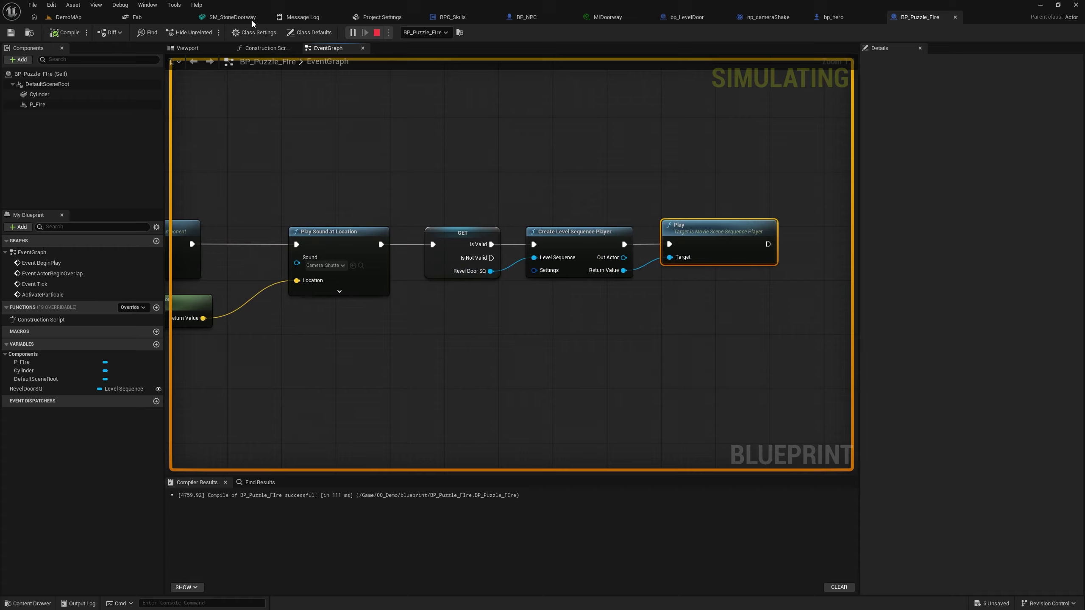
# Step: Set Revel Door SQ to DoorRevel on the BP_Puzzle_Fire actor in DemoMap and play-test the level
pyautogui.click(91, 17)
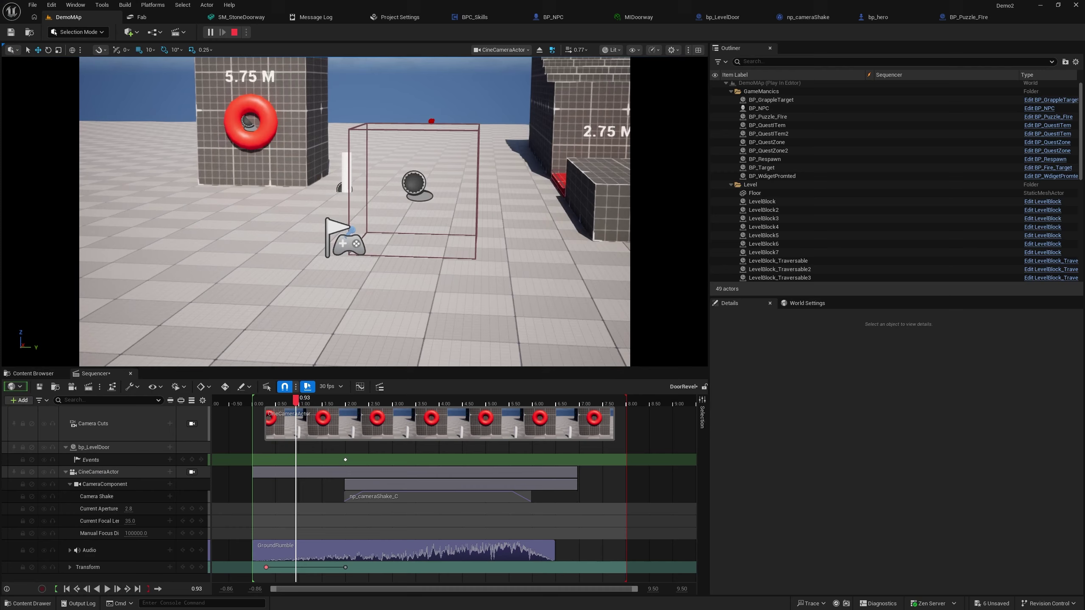
pyautogui.press('w')
pyautogui.moveTo(503, 257); pyautogui.dragTo(575, 302, button='right')
pyautogui.press('a')
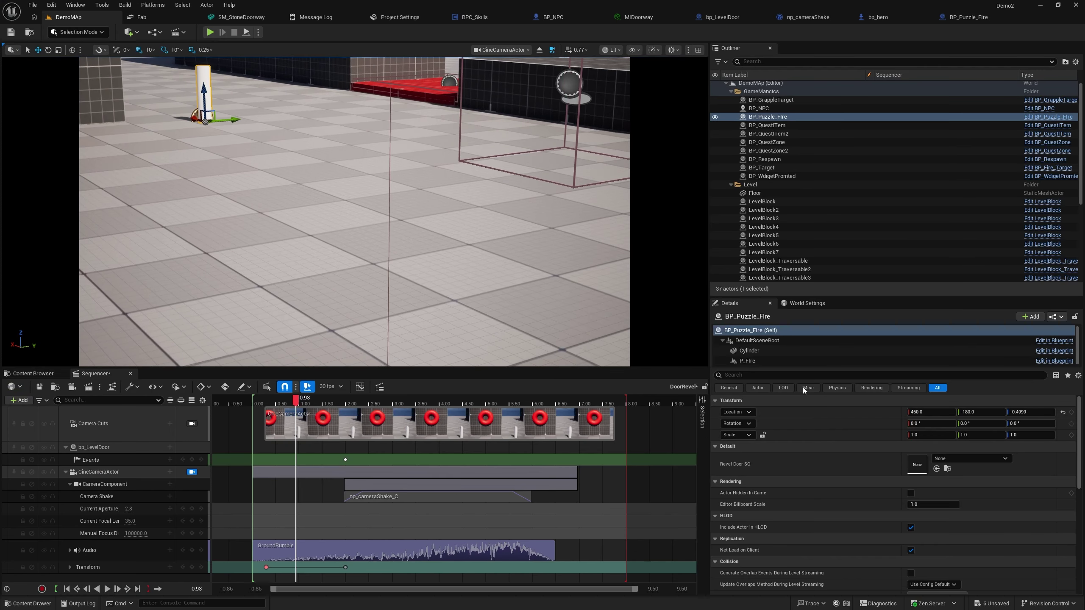
pyautogui.moveTo(503, 256)
pyautogui.mouseDown(button='right')
pyautogui.moveTo(479, 277)
pyautogui.moveTo(444, 264)
pyautogui.moveTo(503, 256)
pyautogui.mouseUp(button='right')
pyautogui.click(954, 456)
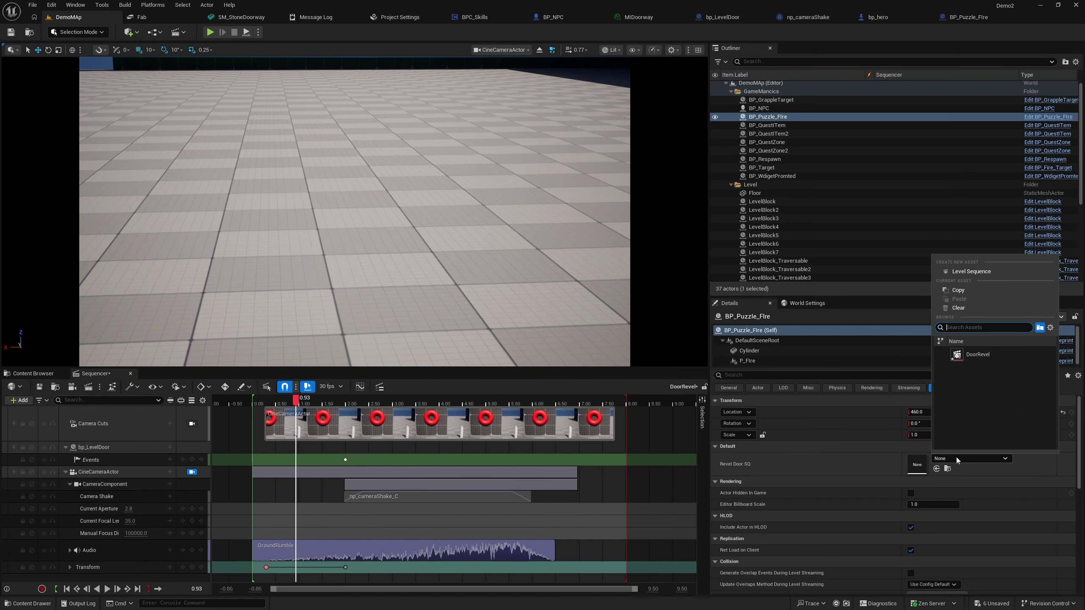
pyautogui.click(980, 358)
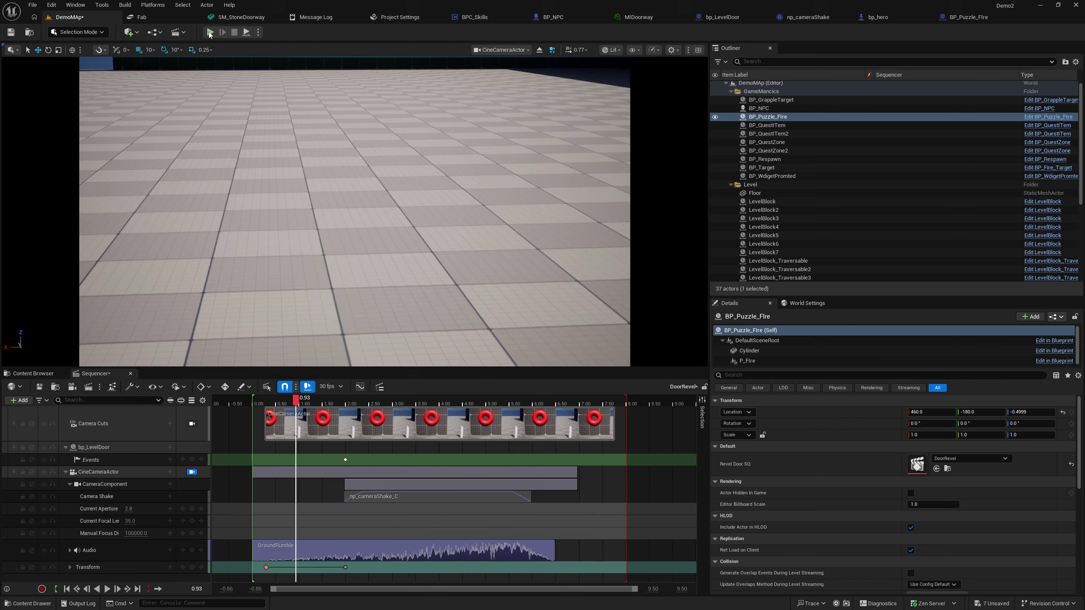
pyautogui.hotkey('alt', 'p')
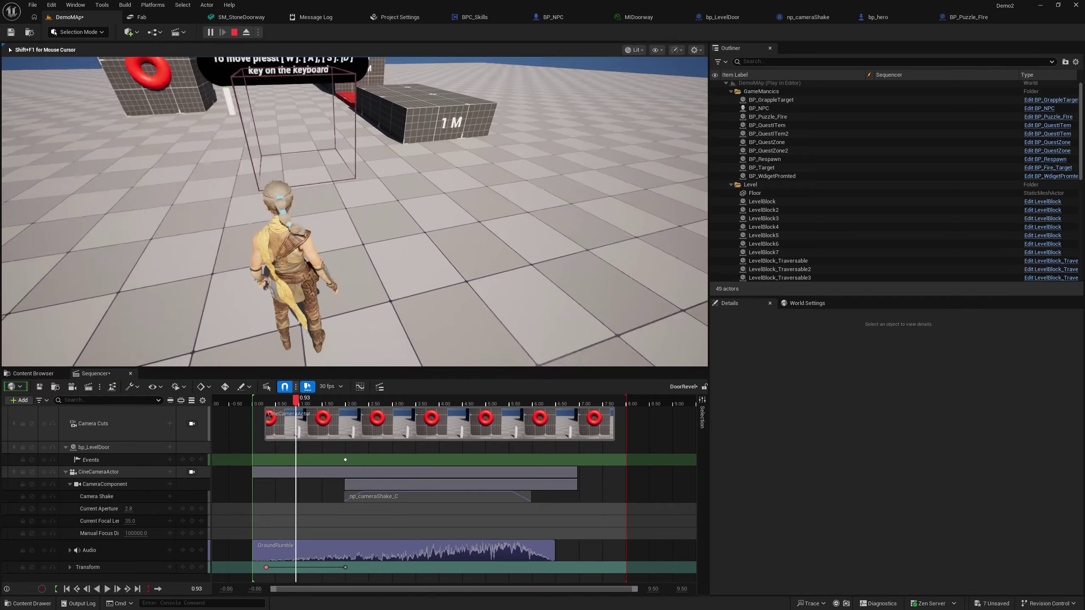
pyautogui.press('Escape')
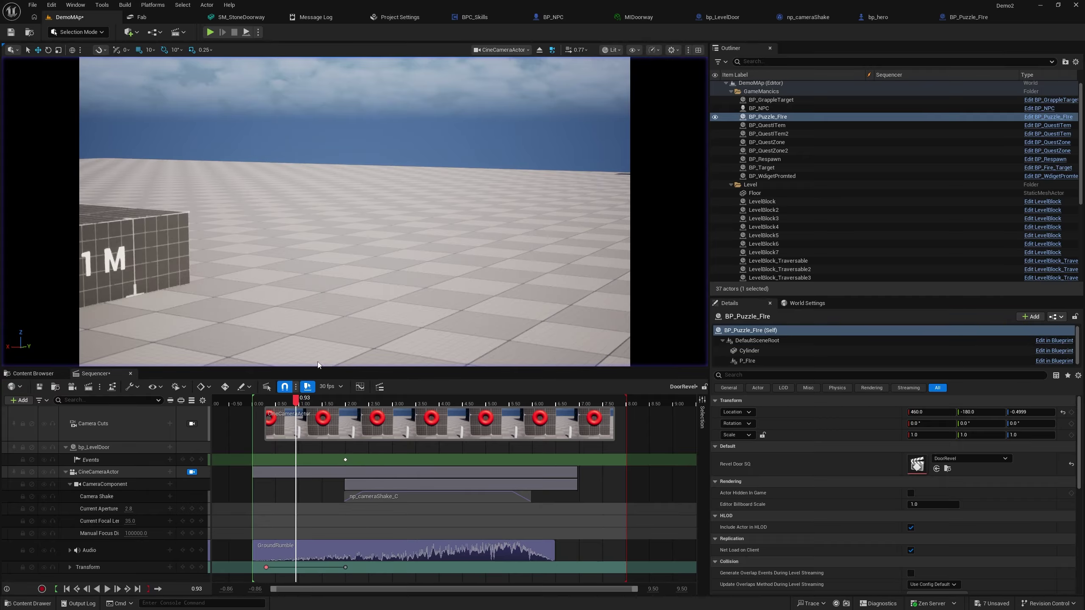
pyautogui.click(168, 421)
pyautogui.click(169, 423)
pyautogui.moveTo(197, 436)
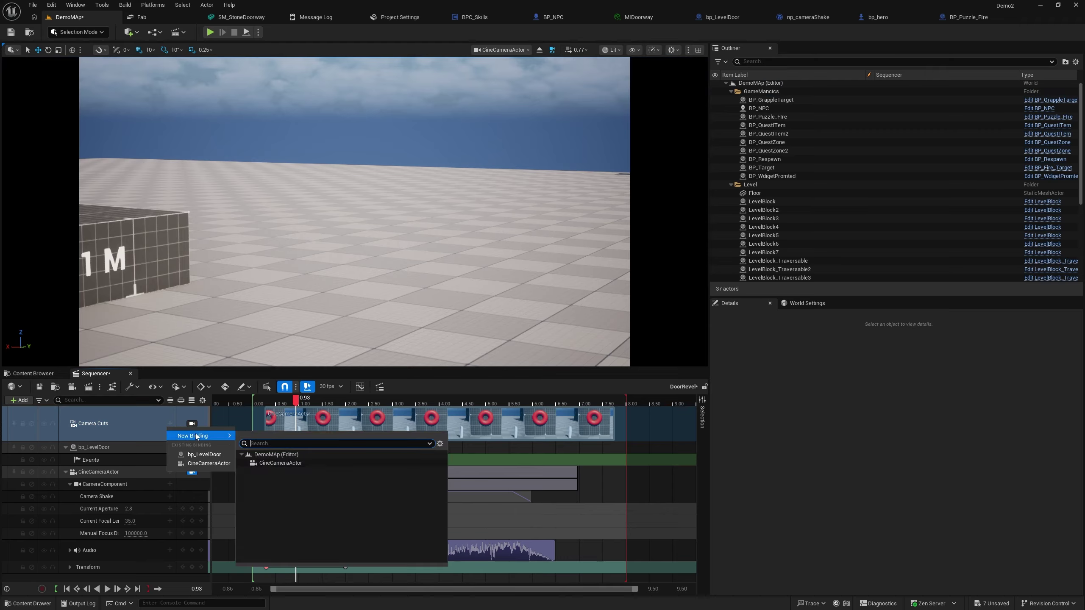
pyautogui.click(170, 425)
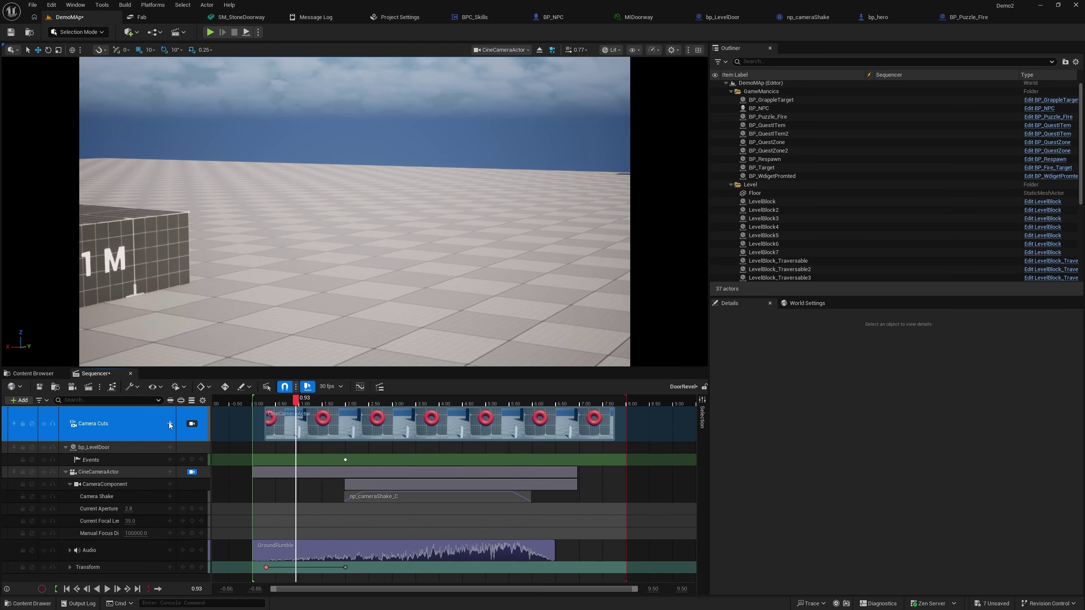
pyautogui.click(166, 449)
# Step: Add a Fade track to the DoorRevel sequence
pyautogui.click(20, 401)
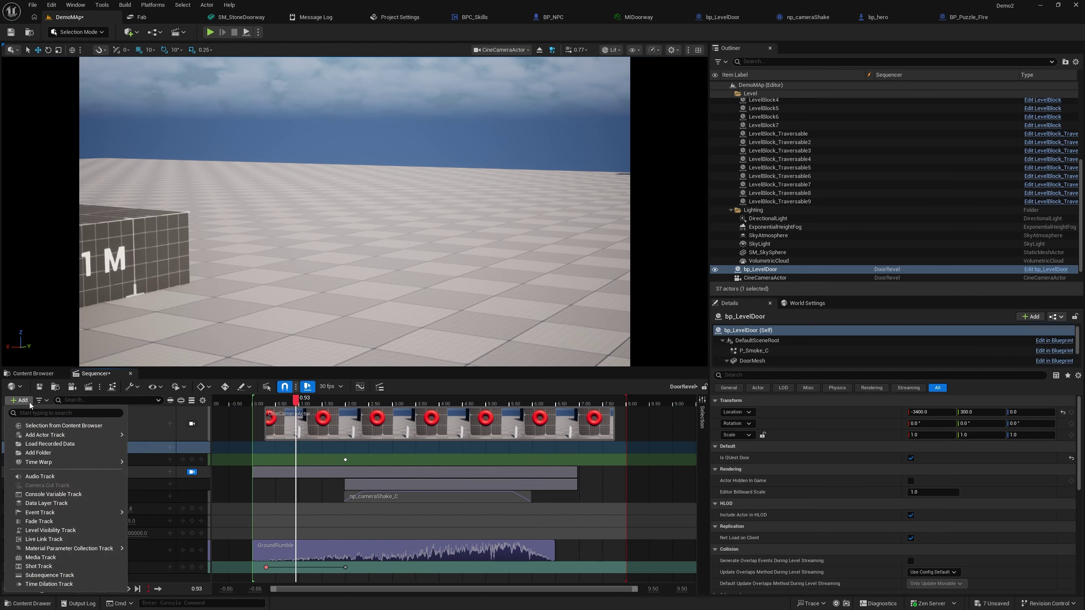
pyautogui.write('fad')
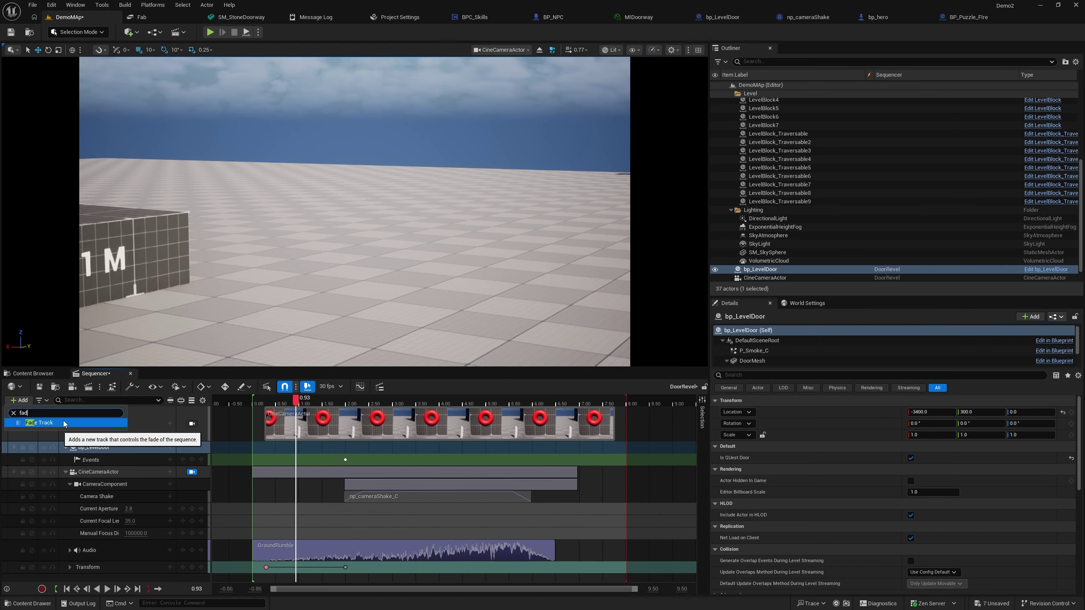
pyautogui.click(52, 425)
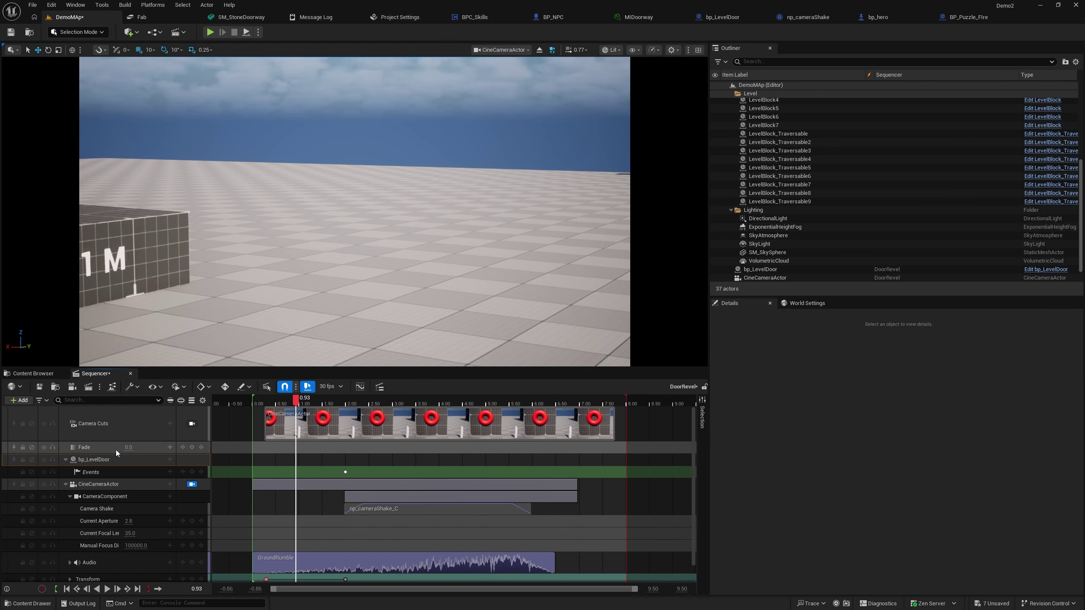
pyautogui.click(89, 446)
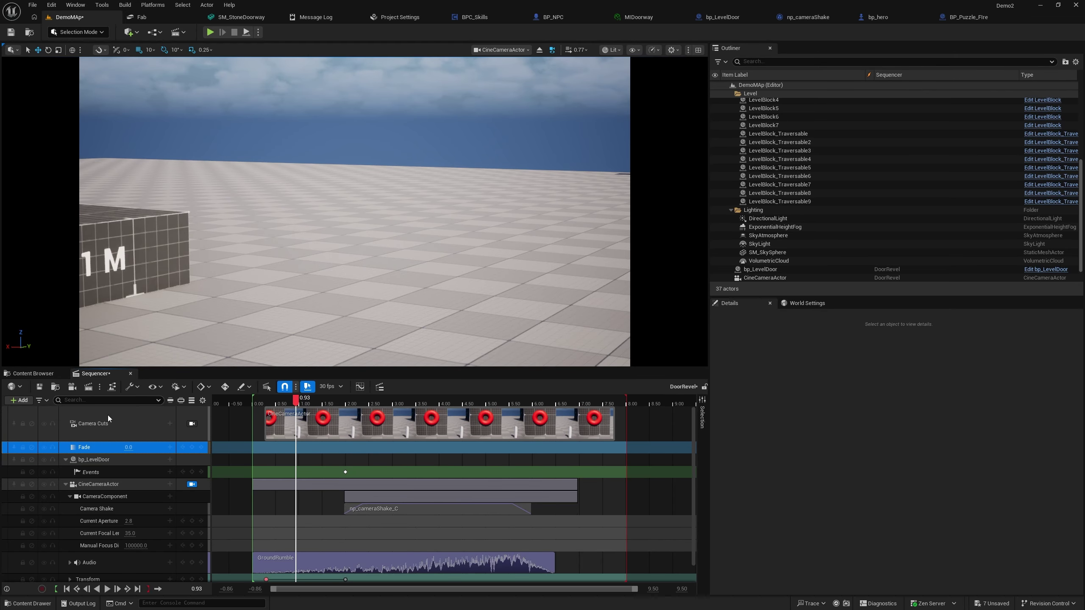
# Step: Enable Can Blend on the Camera Cuts track of the DoorRevel sequence
pyautogui.click(119, 421)
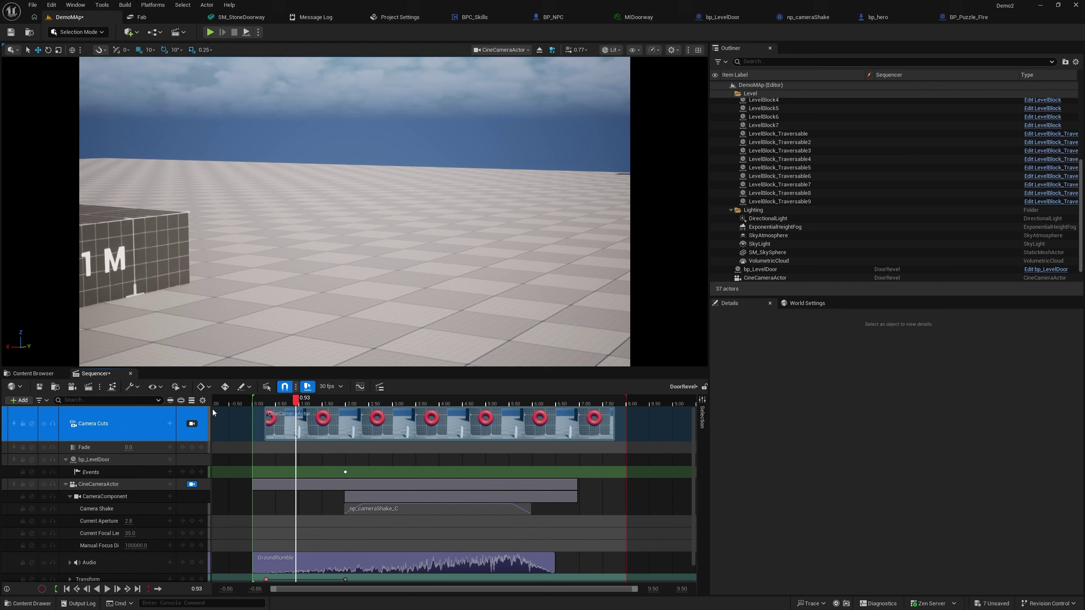
pyautogui.rightClick(165, 415)
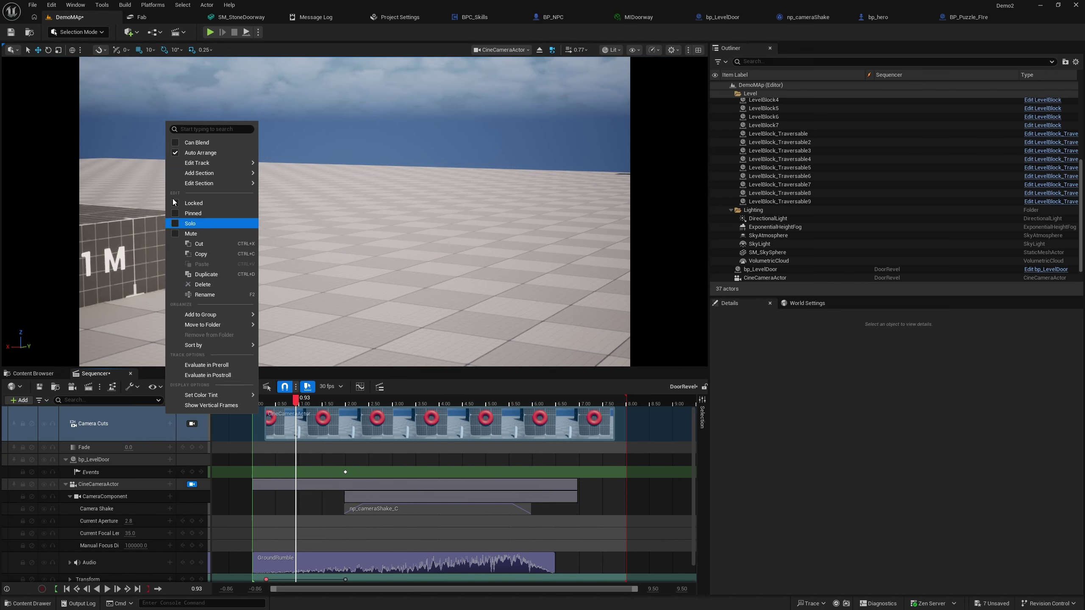
pyautogui.click(178, 146)
pyautogui.moveTo(214, 395)
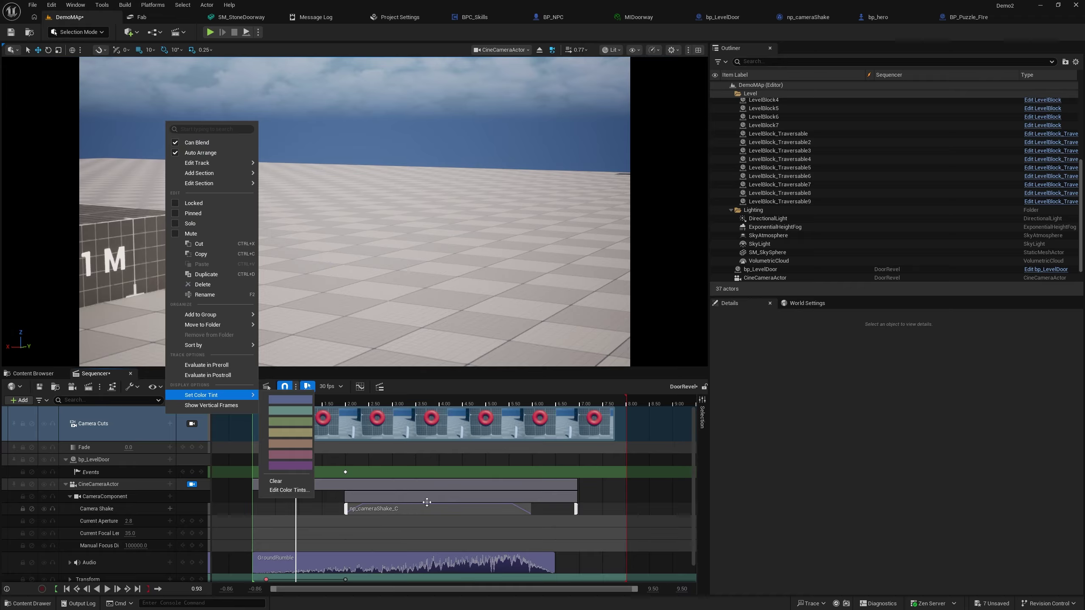
pyautogui.click(437, 432)
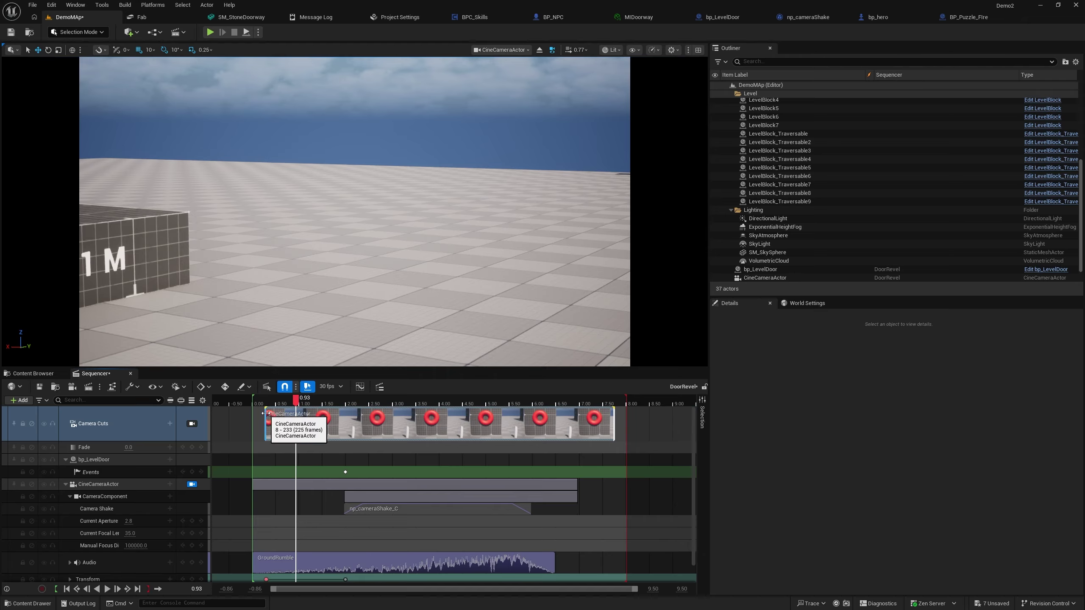
# Step: Make the CineCameraActor camera cut section span frames 0 to 240, with a 9-frame ease-in and a short ease-out
pyautogui.moveTo(265, 424)
pyautogui.mouseDown()
pyautogui.moveTo(254, 424)
pyautogui.moveTo(257, 407)
pyautogui.mouseUp()
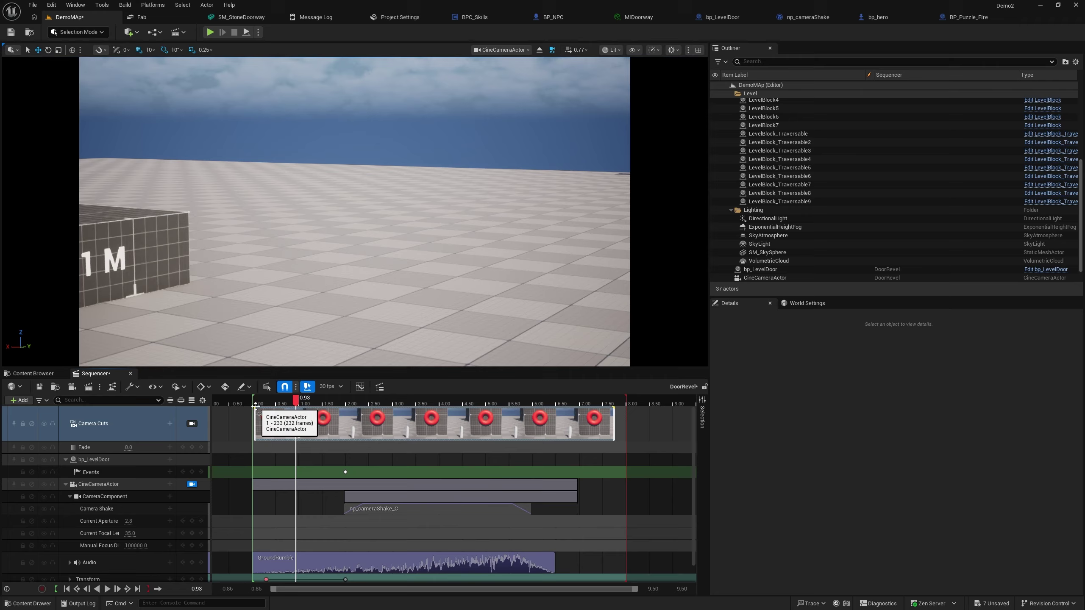
pyautogui.moveTo(261, 413); pyautogui.dragTo(268, 413)
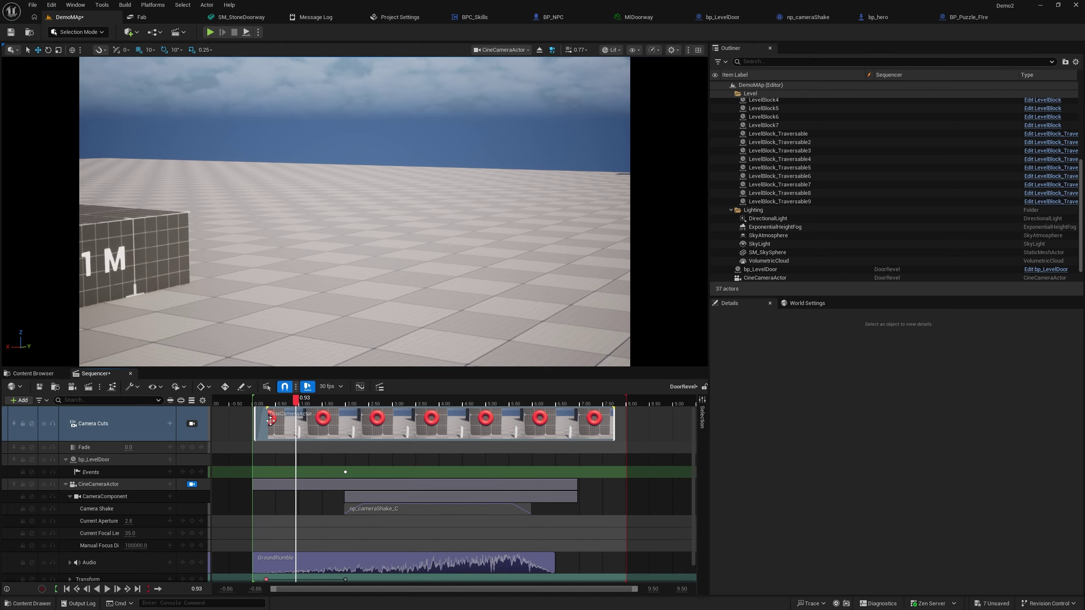
pyautogui.moveTo(268, 413); pyautogui.dragTo(265, 411)
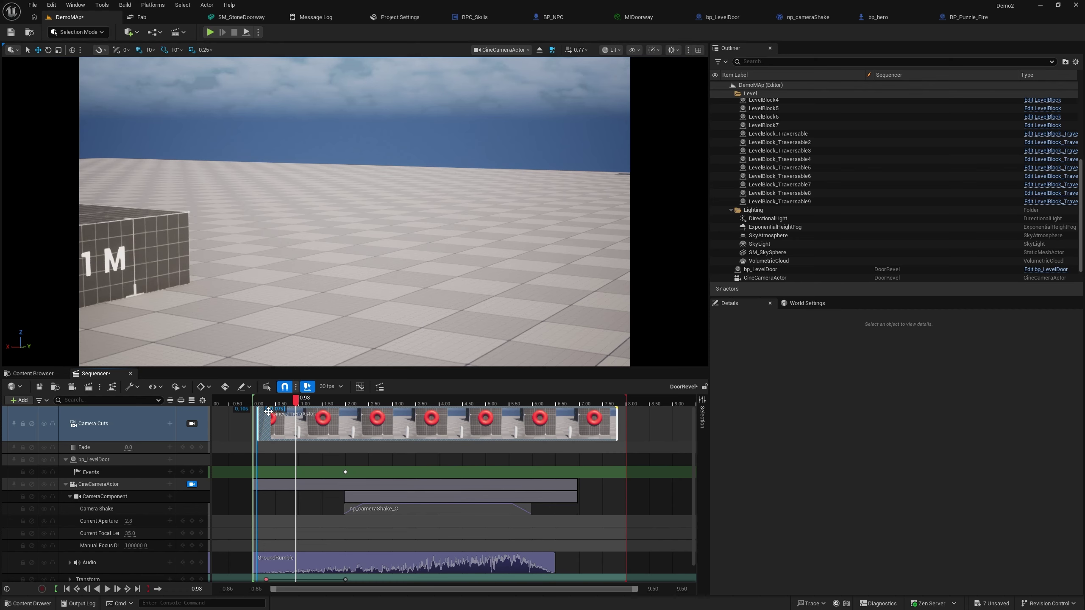
pyautogui.moveTo(268, 412); pyautogui.dragTo(278, 408)
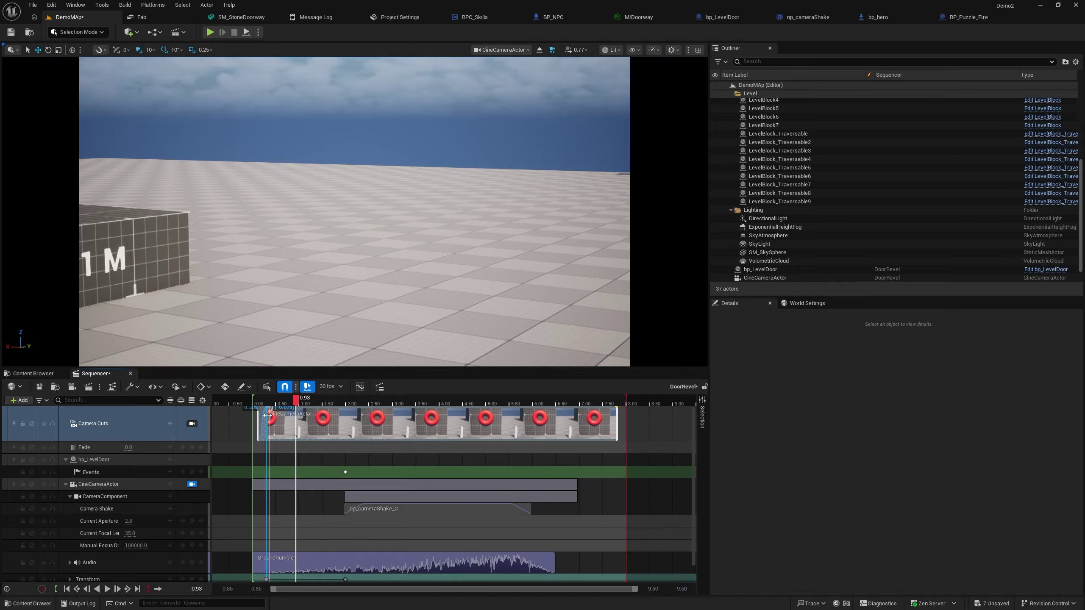
pyautogui.moveTo(267, 414); pyautogui.dragTo(254, 423)
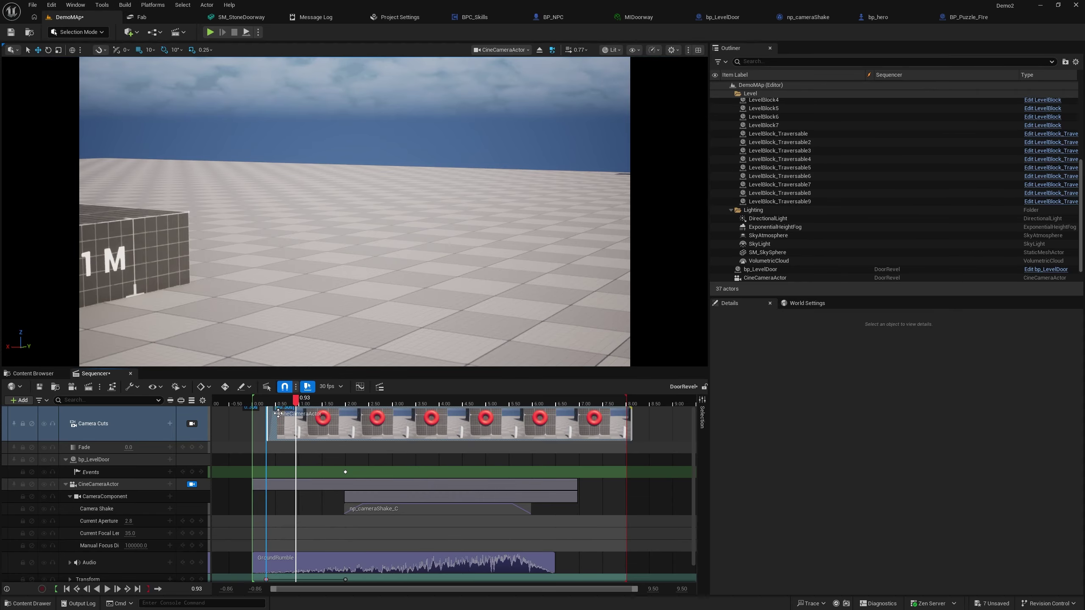
pyautogui.moveTo(278, 414); pyautogui.dragTo(278, 414)
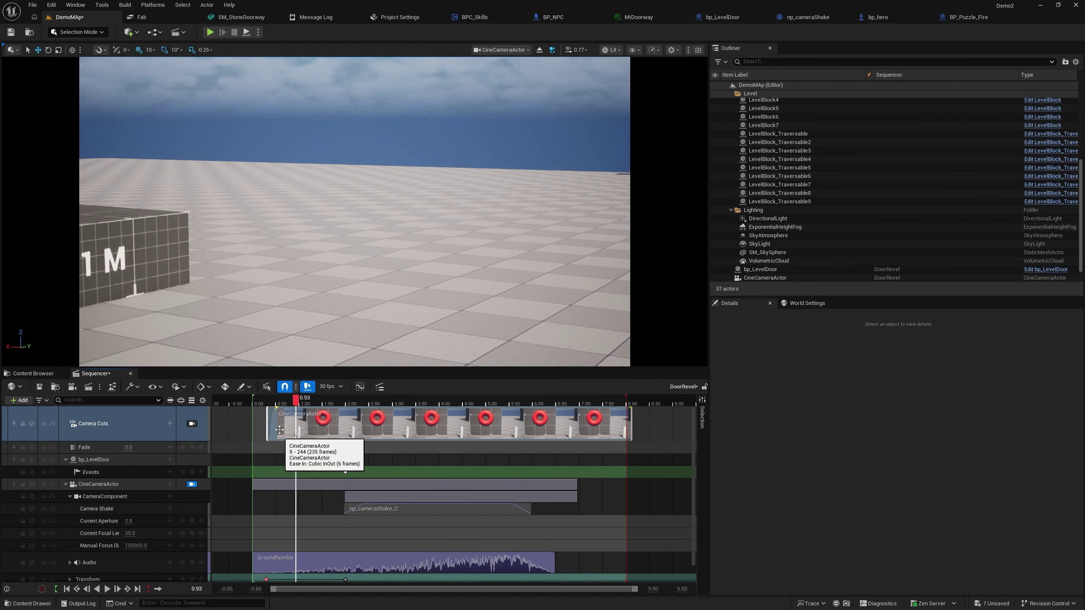
pyautogui.hotkey('ctrl', 'z')
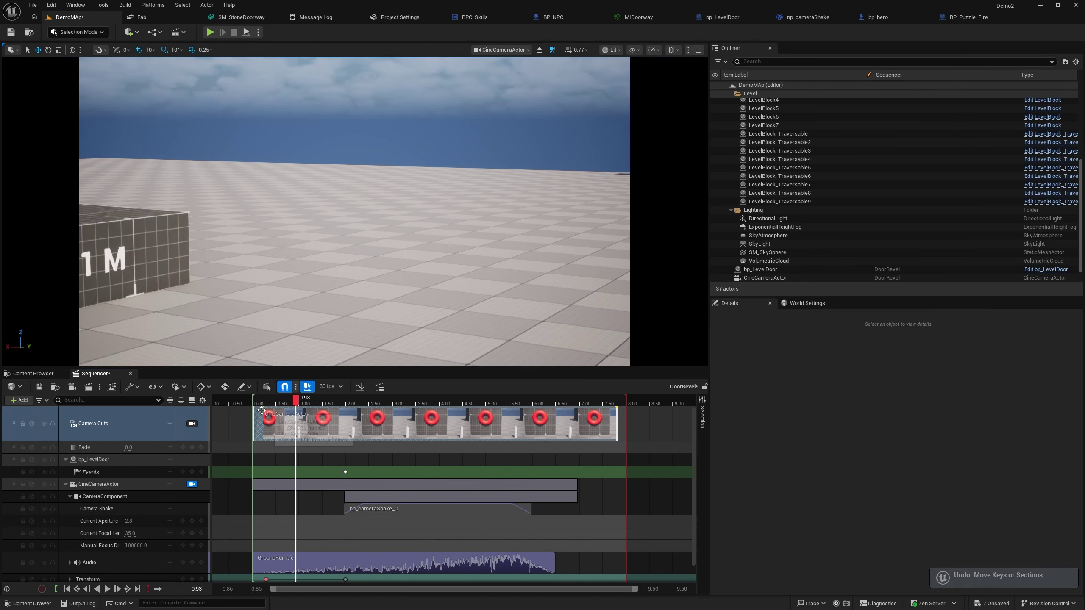
pyautogui.moveTo(262, 411); pyautogui.dragTo(267, 412)
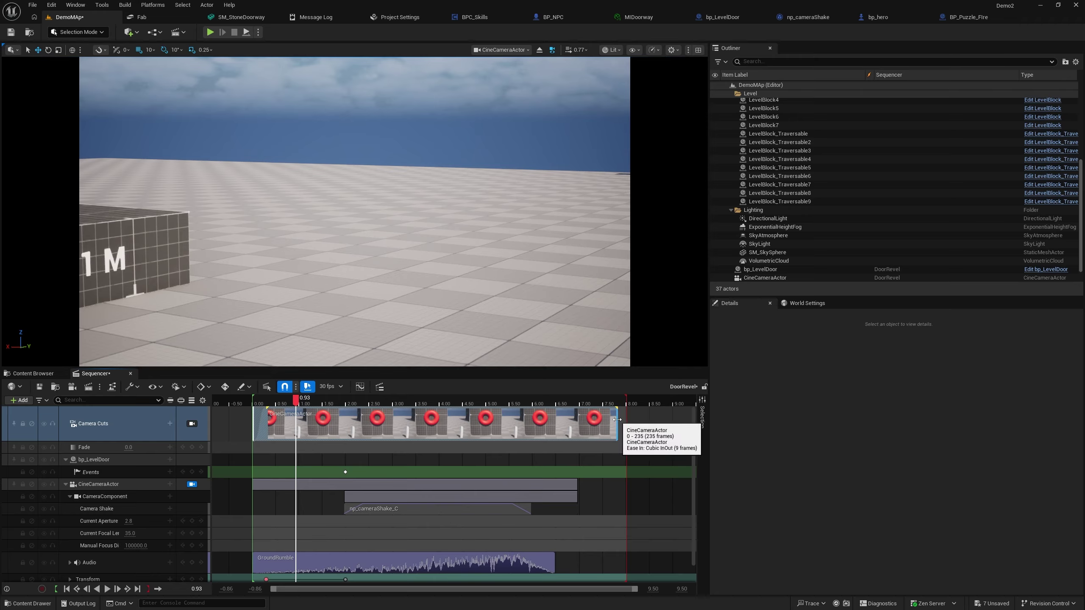
pyautogui.moveTo(615, 419); pyautogui.dragTo(625, 422)
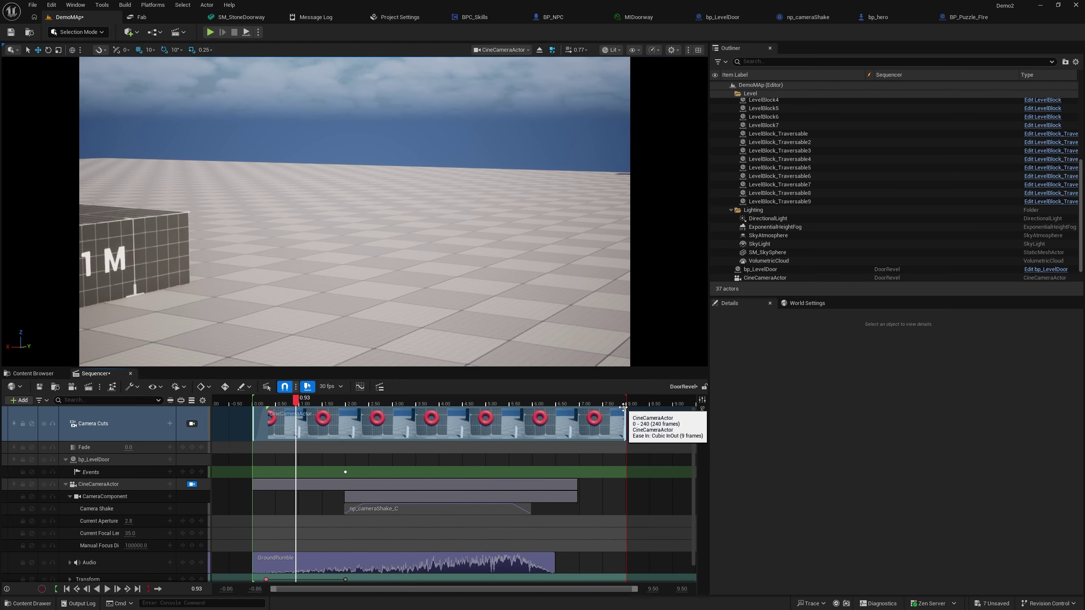
pyautogui.moveTo(623, 406)
pyautogui.mouseDown()
pyautogui.moveTo(609, 408)
pyautogui.moveTo(632, 416)
pyautogui.mouseUp()
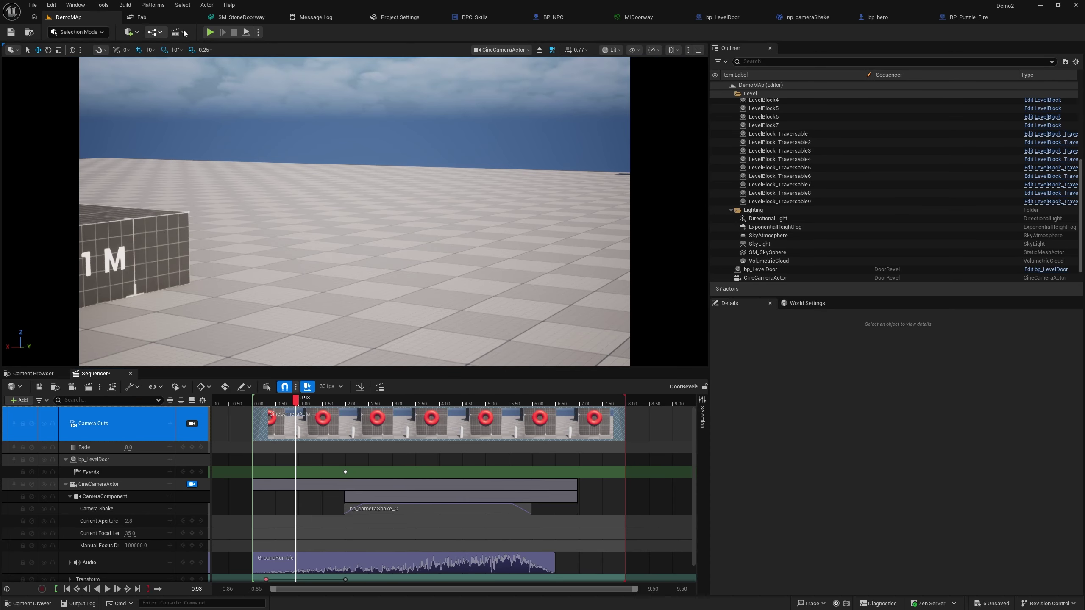
# Step: Play-test DemoMap to check how the camera blends in and out of the DoorRevel sequence, and stop the session
pyautogui.click(210, 32)
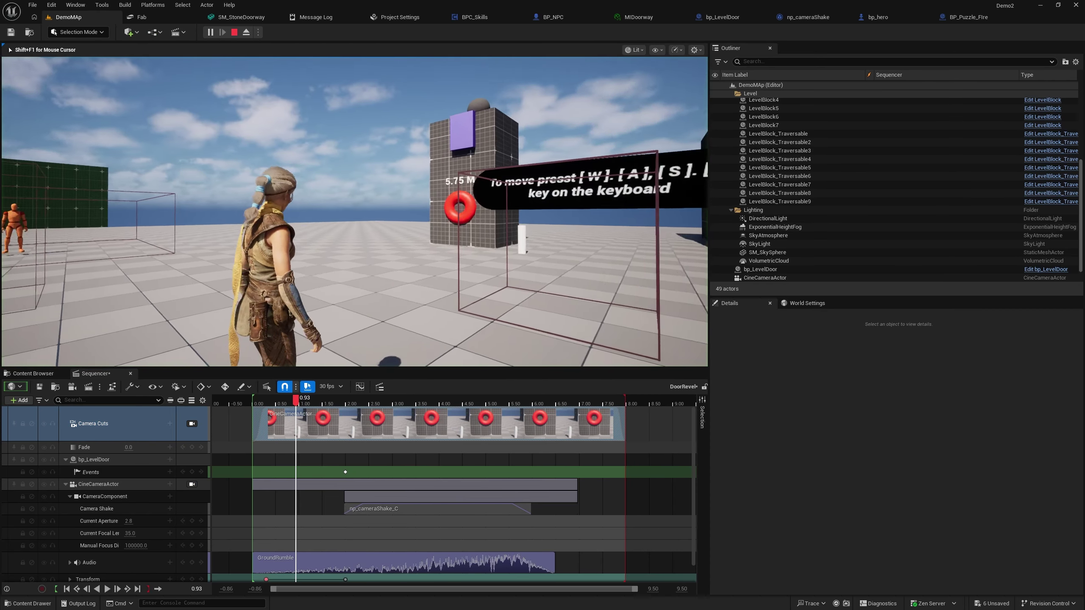
pyautogui.press('w')
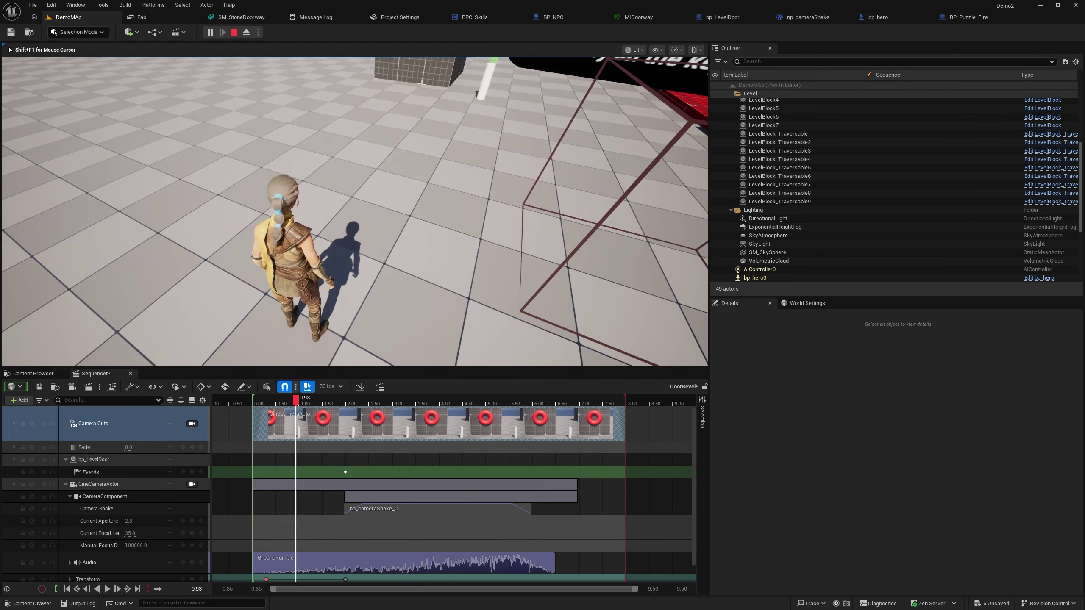
pyautogui.press('Escape')
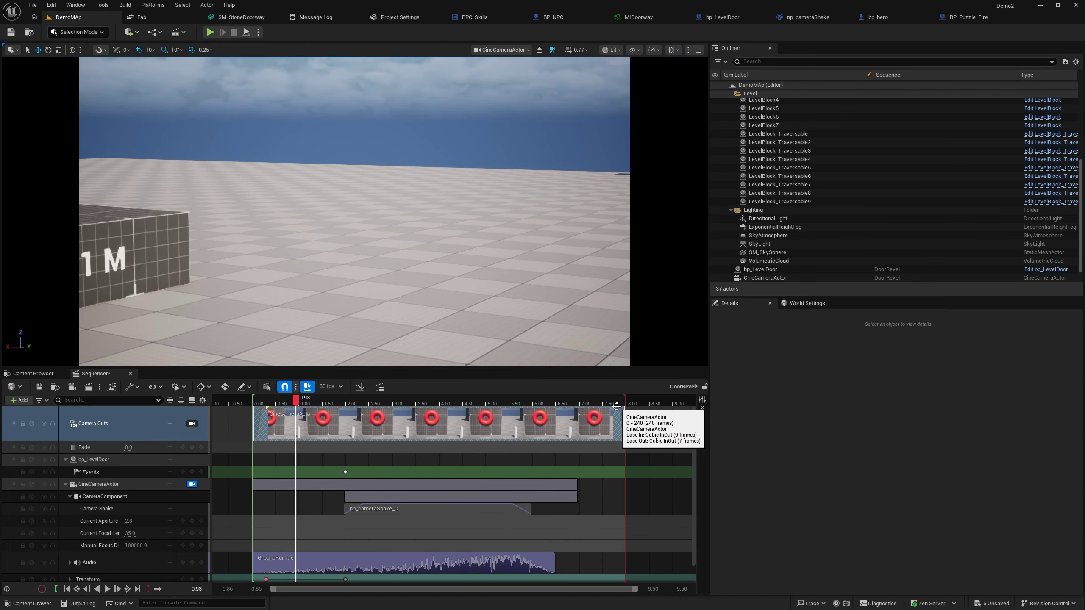
# Step: Extend the DoorRevel playback range and its camera cut section to frame 255, with a 22-frame ease-out on the section
pyautogui.moveTo(614, 406); pyautogui.dragTo(602, 411)
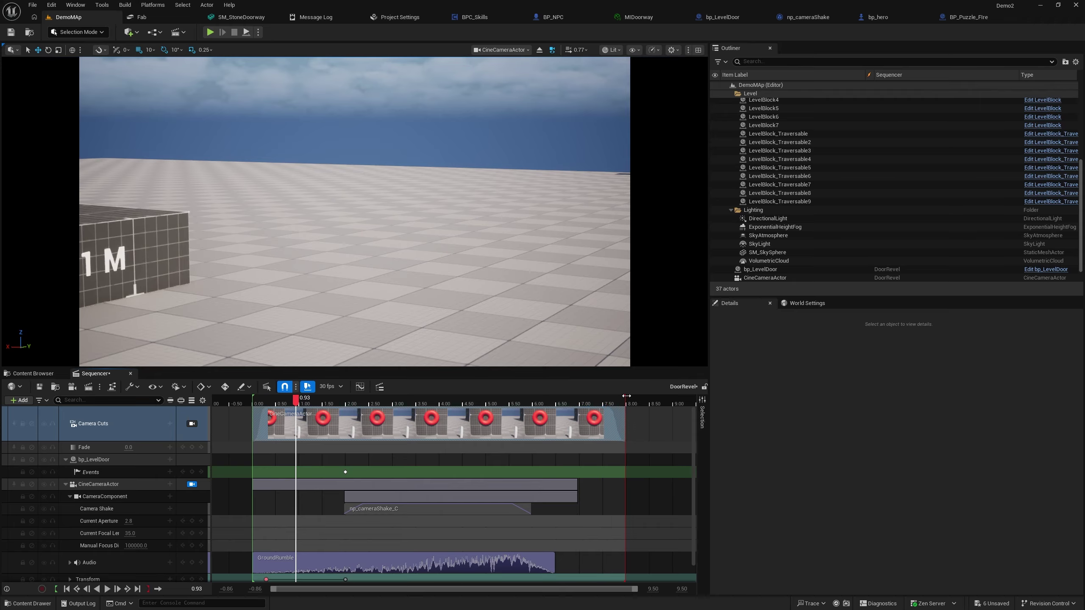
pyautogui.moveTo(626, 396)
pyautogui.mouseDown()
pyautogui.moveTo(657, 397)
pyautogui.moveTo(648, 397)
pyautogui.mouseUp()
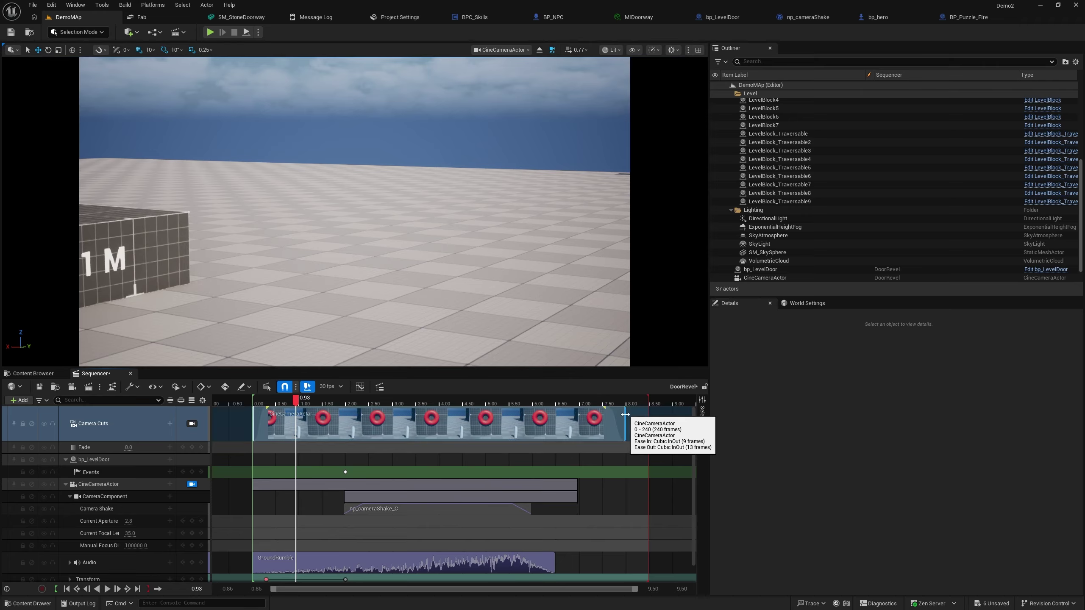
pyautogui.moveTo(625, 418)
pyautogui.mouseDown()
pyautogui.moveTo(648, 419)
pyautogui.moveTo(614, 411)
pyautogui.mouseUp()
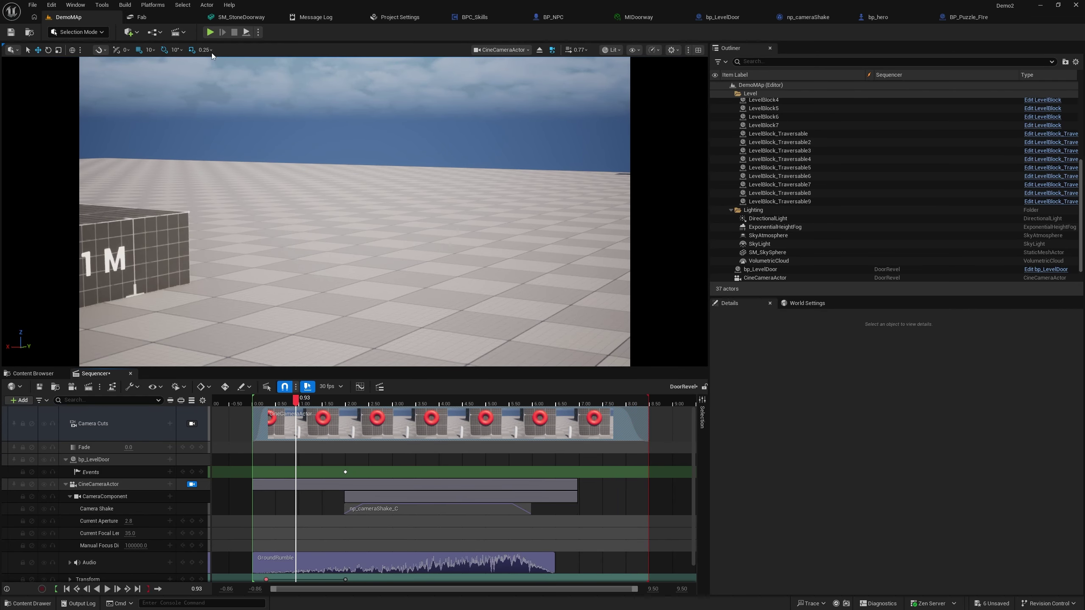
# Step: Play-test the level again to check the longer camera ease-out of the door reveal, and end play
pyautogui.click(211, 32)
pyautogui.hotkey('shift', 'F1')
pyautogui.click(351, 227)
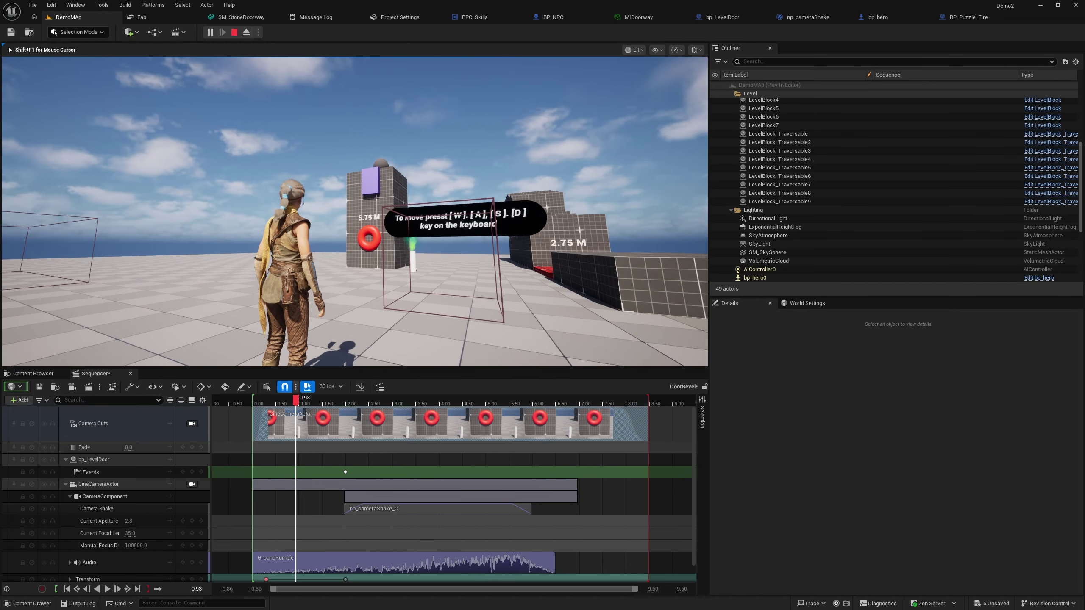
pyautogui.press('Escape')
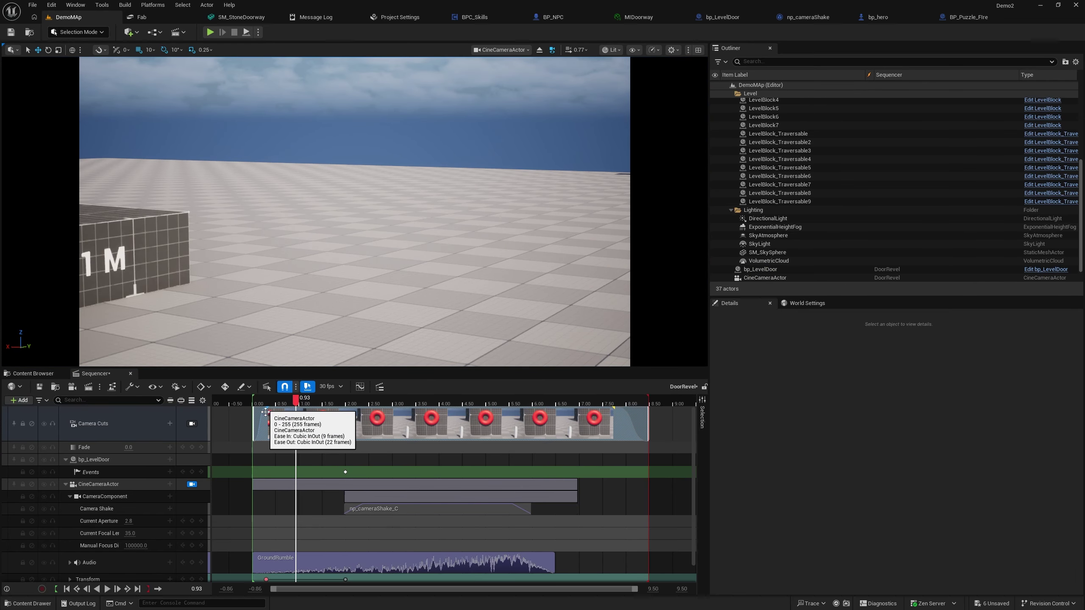